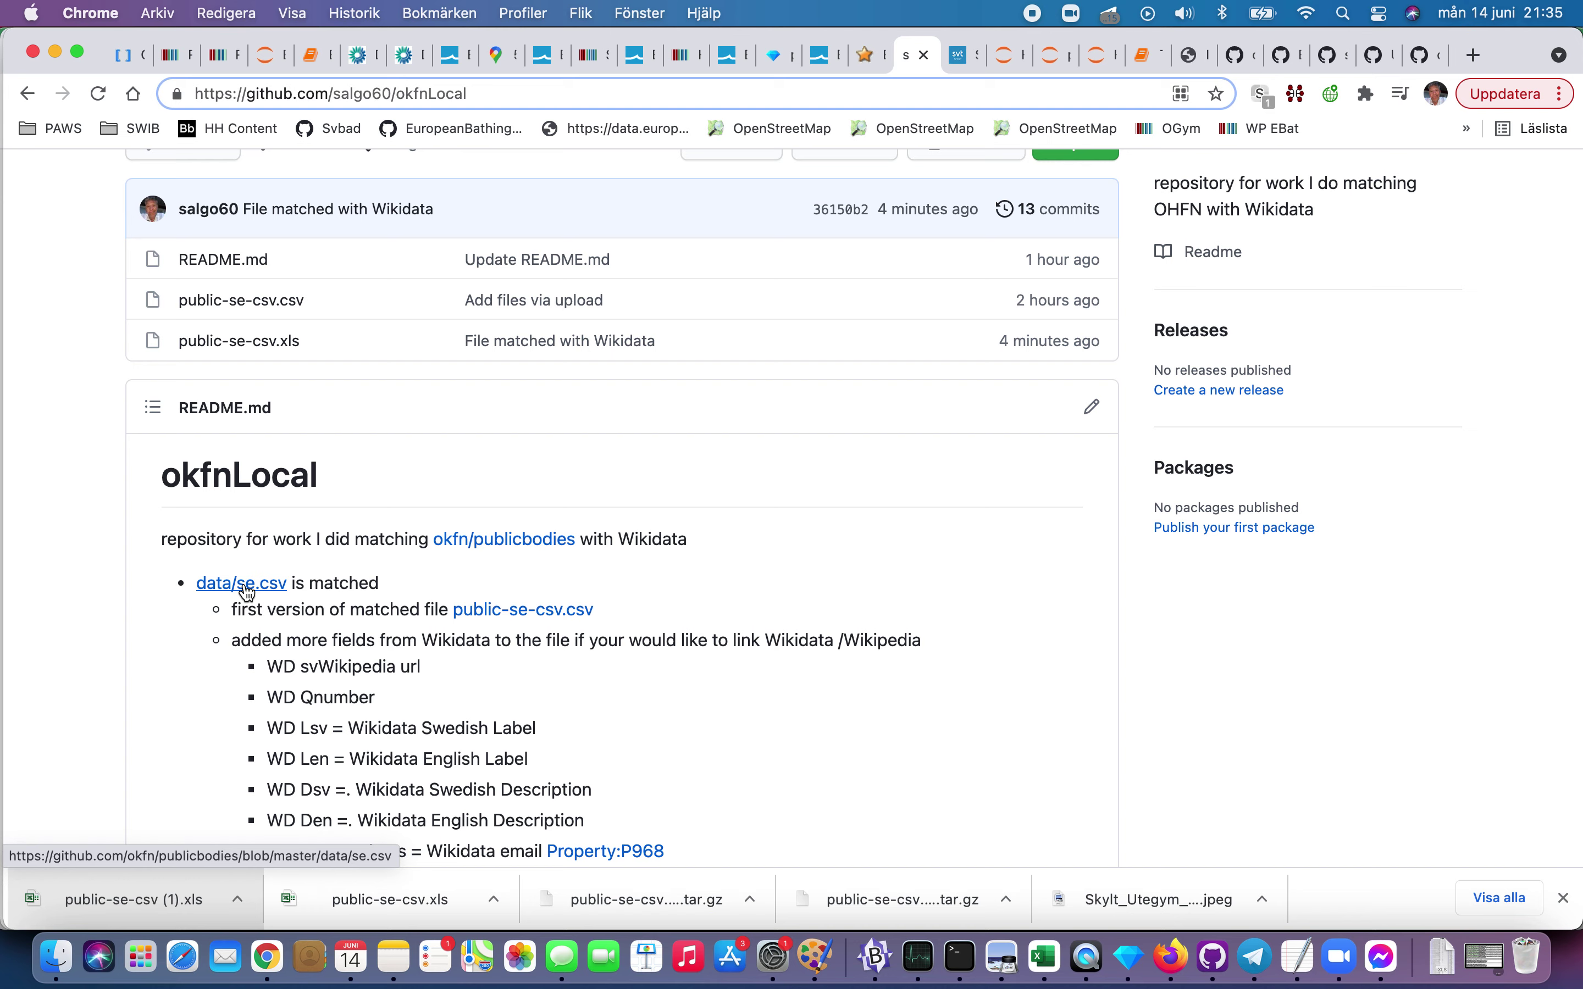
Step: Open the linked data/se.csv file from the README and look through its list of Swedish public bodies
click(245, 584)
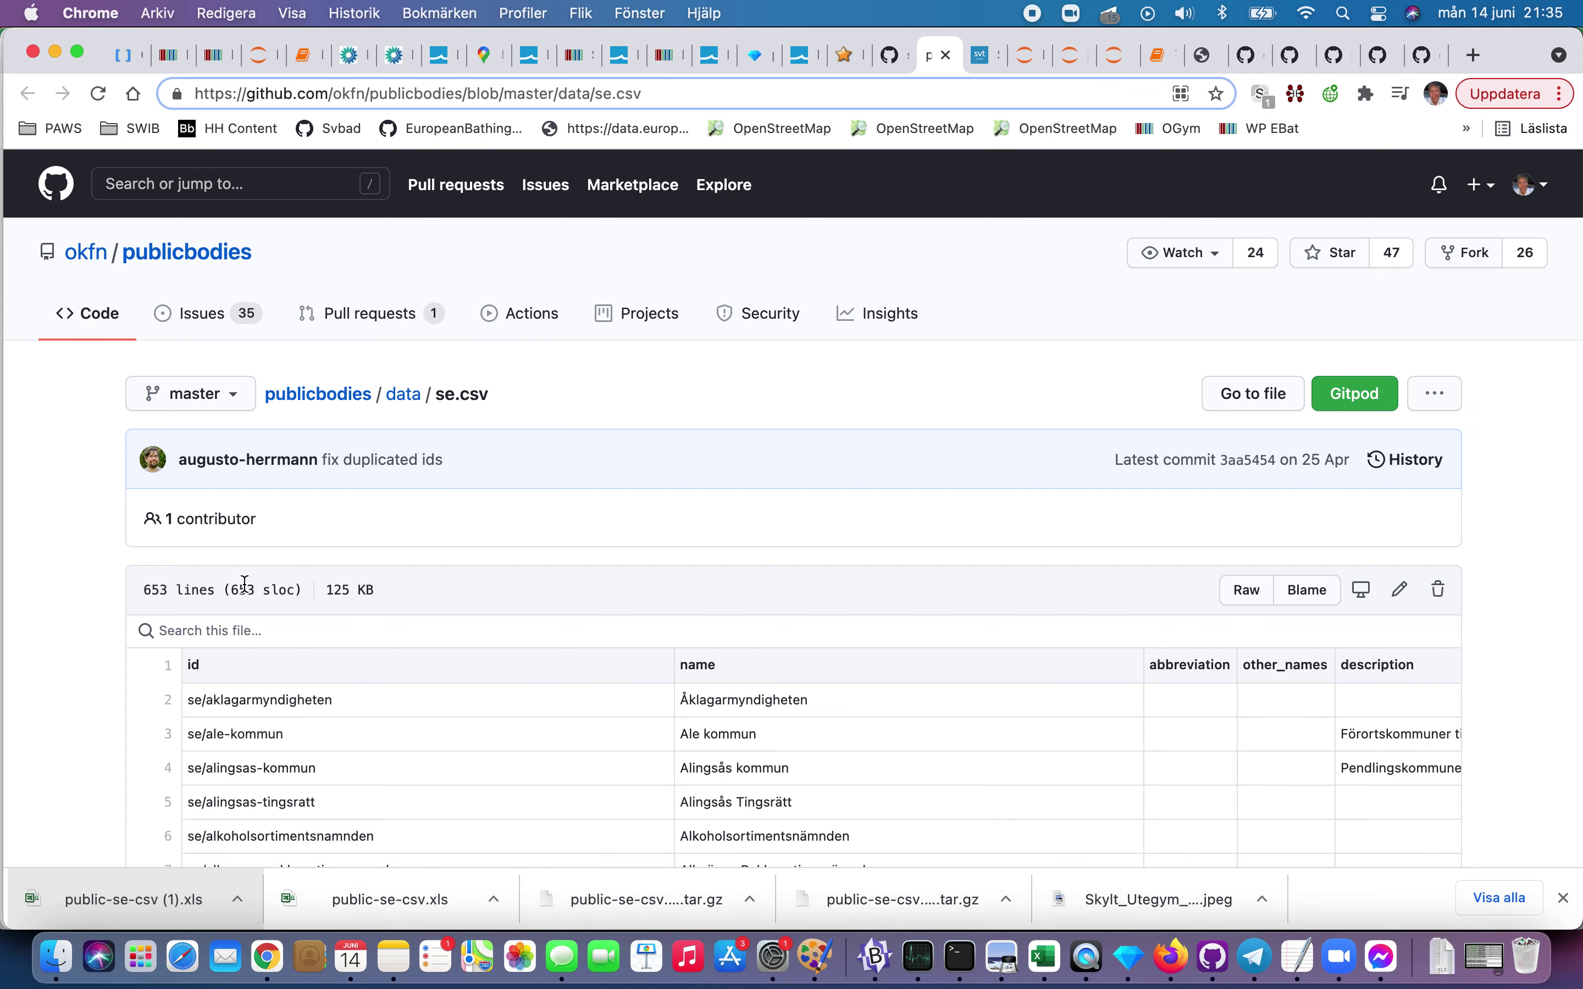
scroll(245, 583, down, 10)
scroll(245, 582, up, 4)
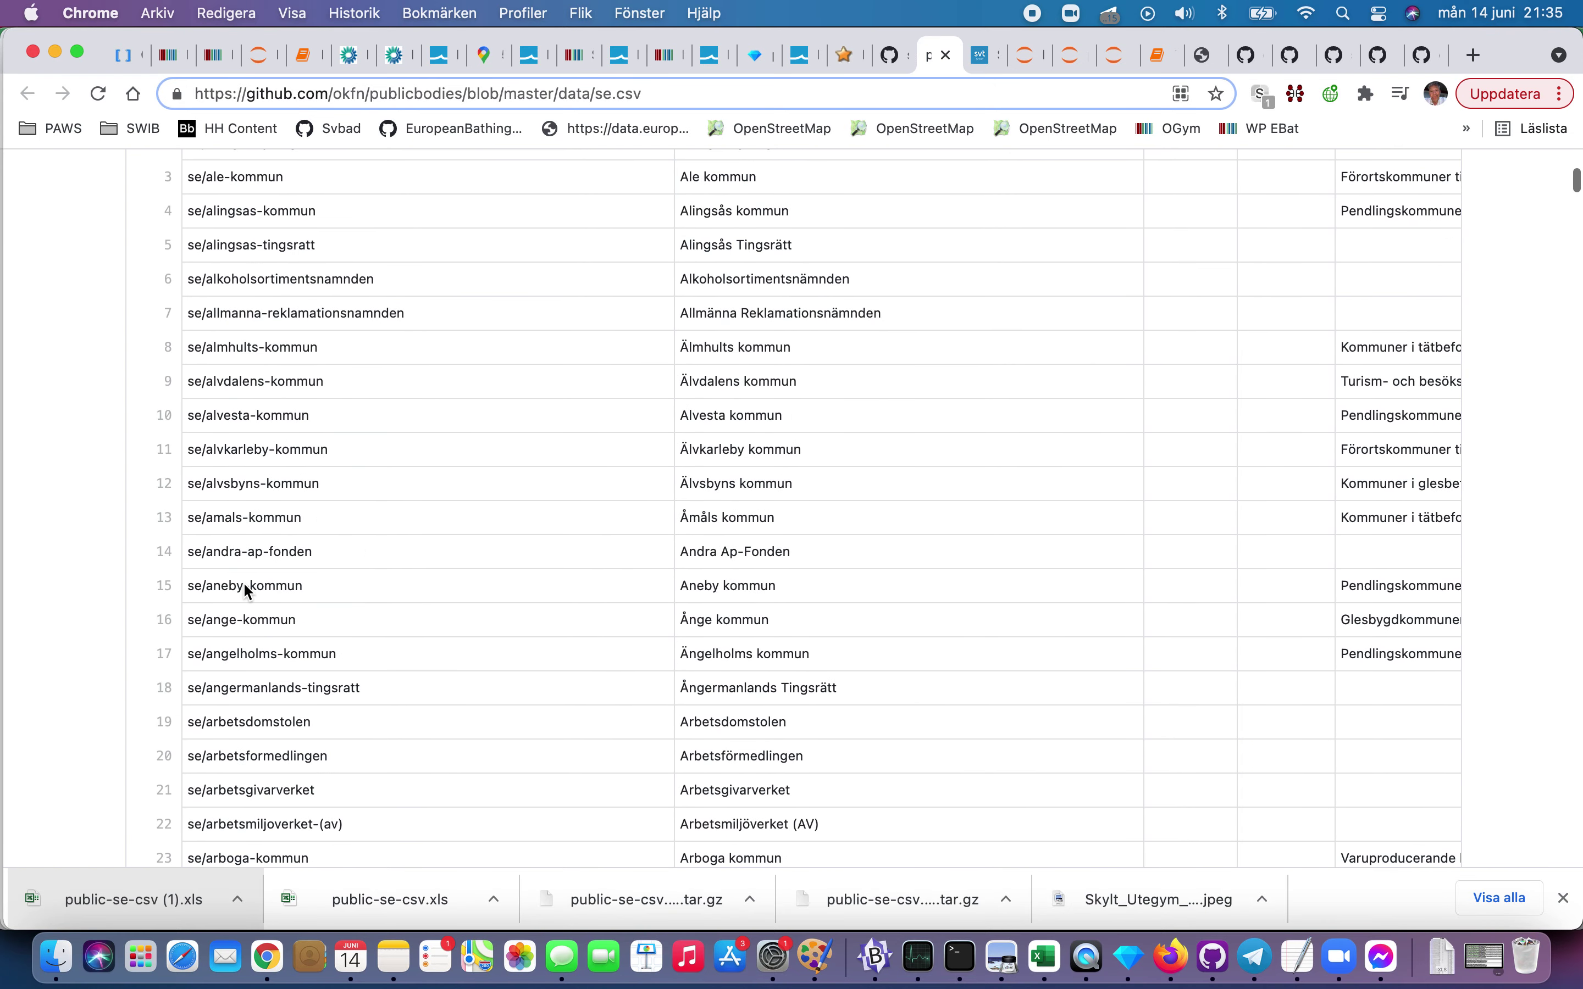
Step: Switch to the OpenRefine project "public se csv", show 50 records per page and look through the names matched to Wikidata
key(ctrl+shift+Tab)
key(ctrl+shift+Tab)
key(ctrl+shift+Tab)
key(ctrl+shift+Tab)
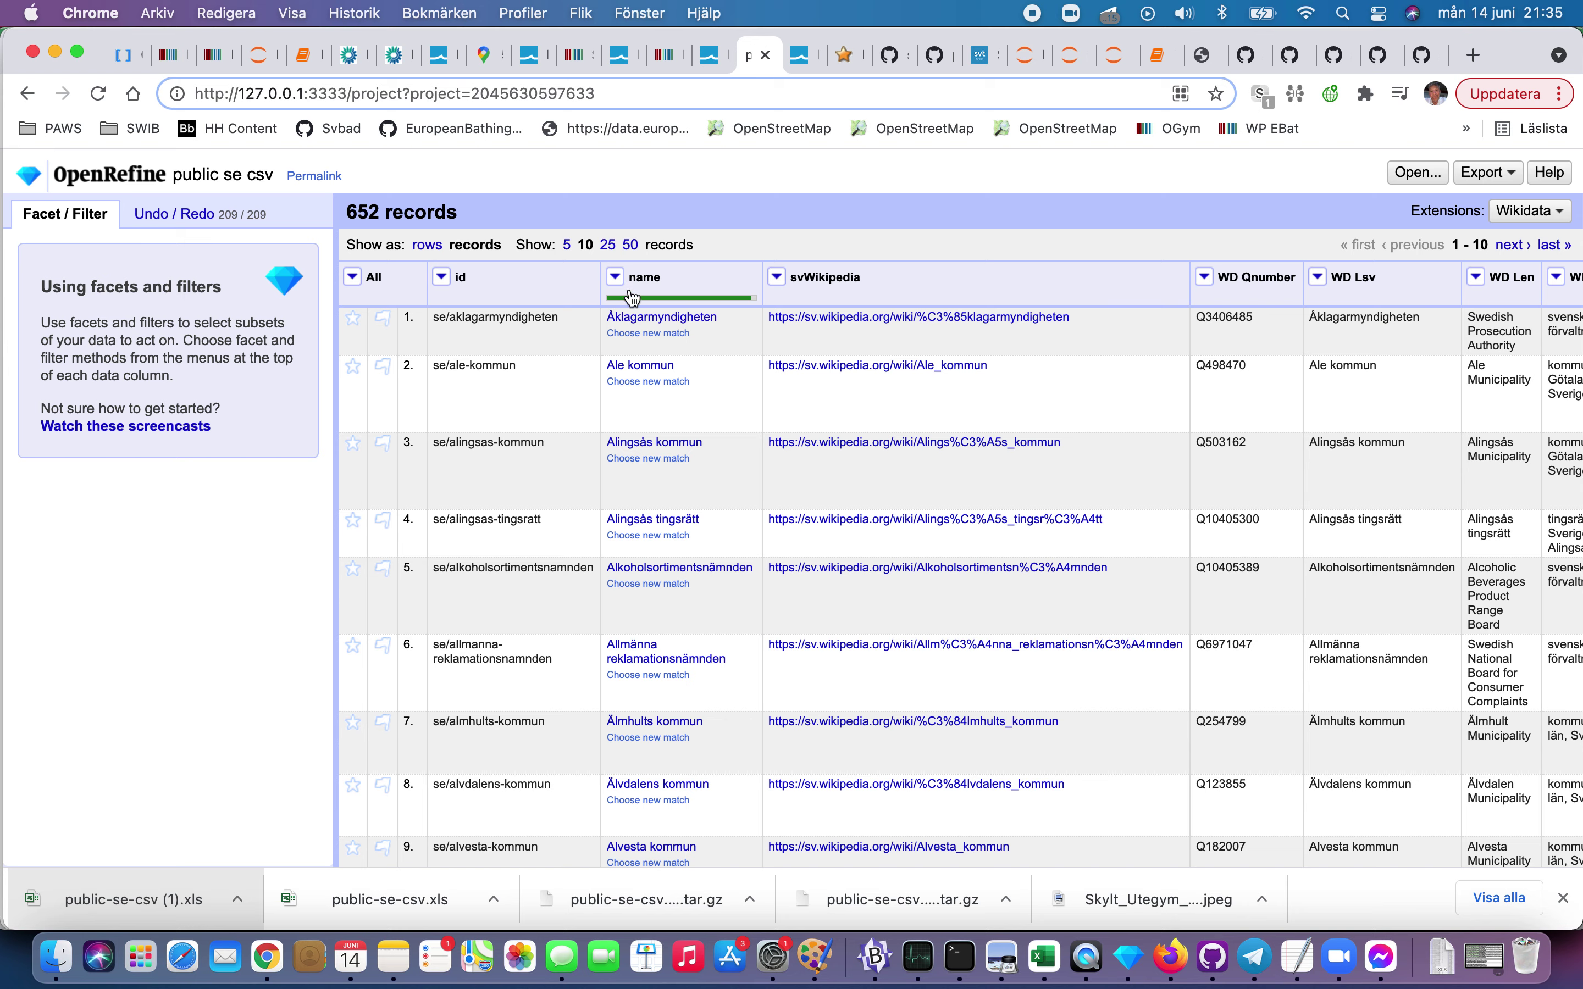
mouse_move(663, 332)
scroll(639, 606, down, 3)
mouse_move(639, 606)
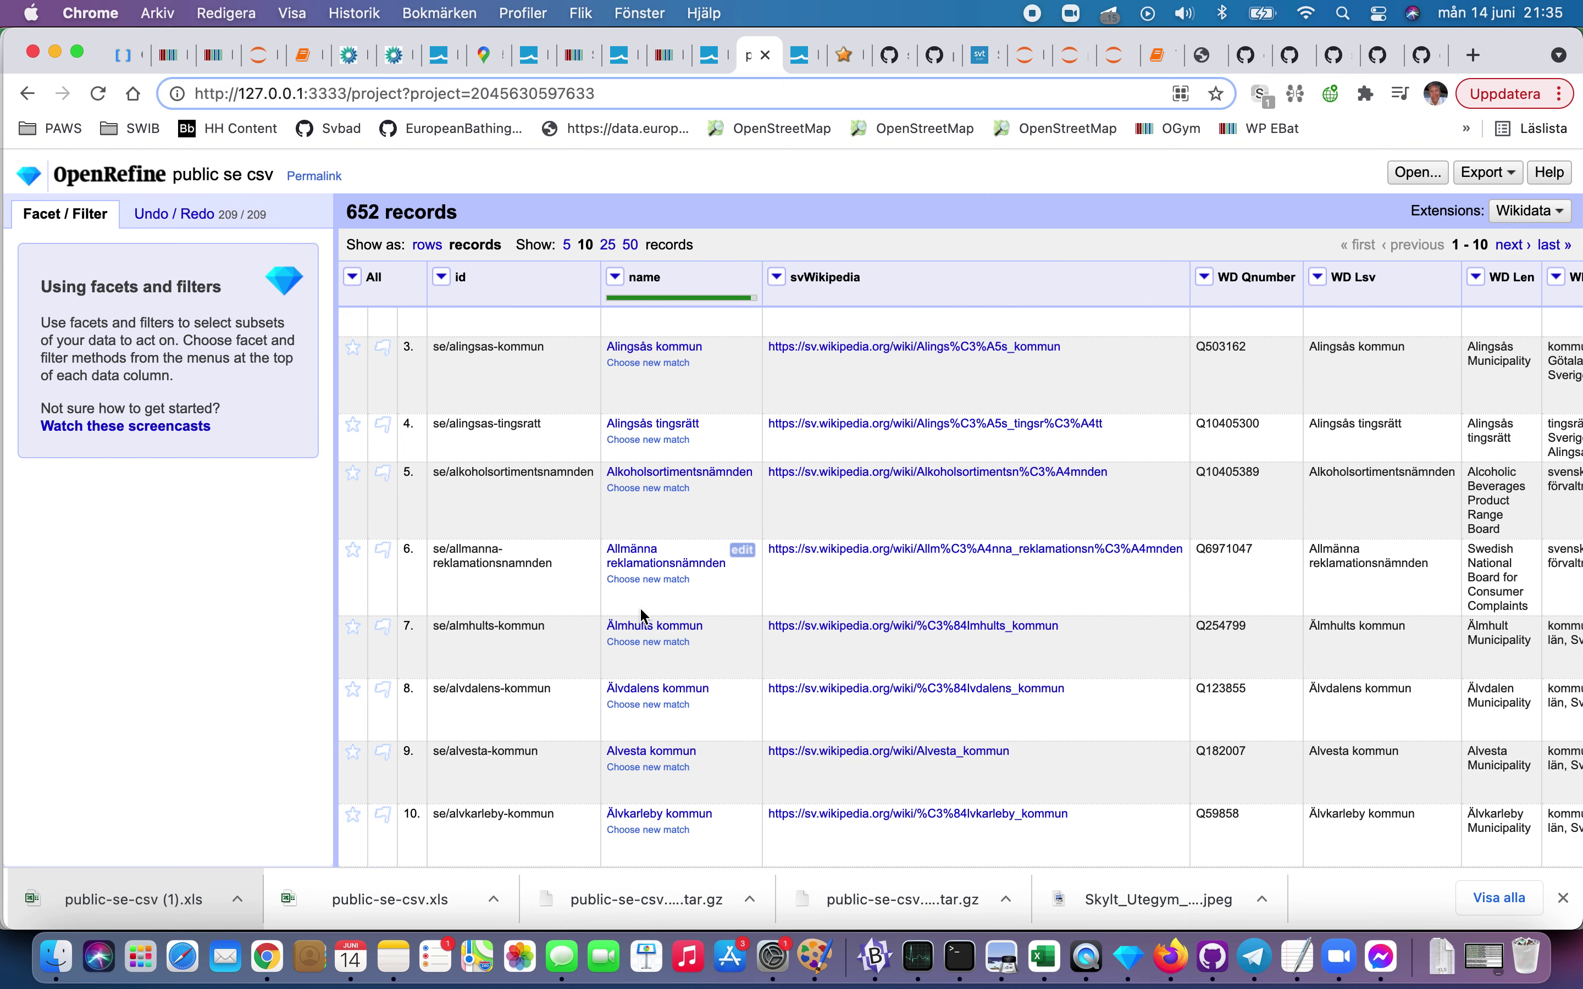
click(631, 245)
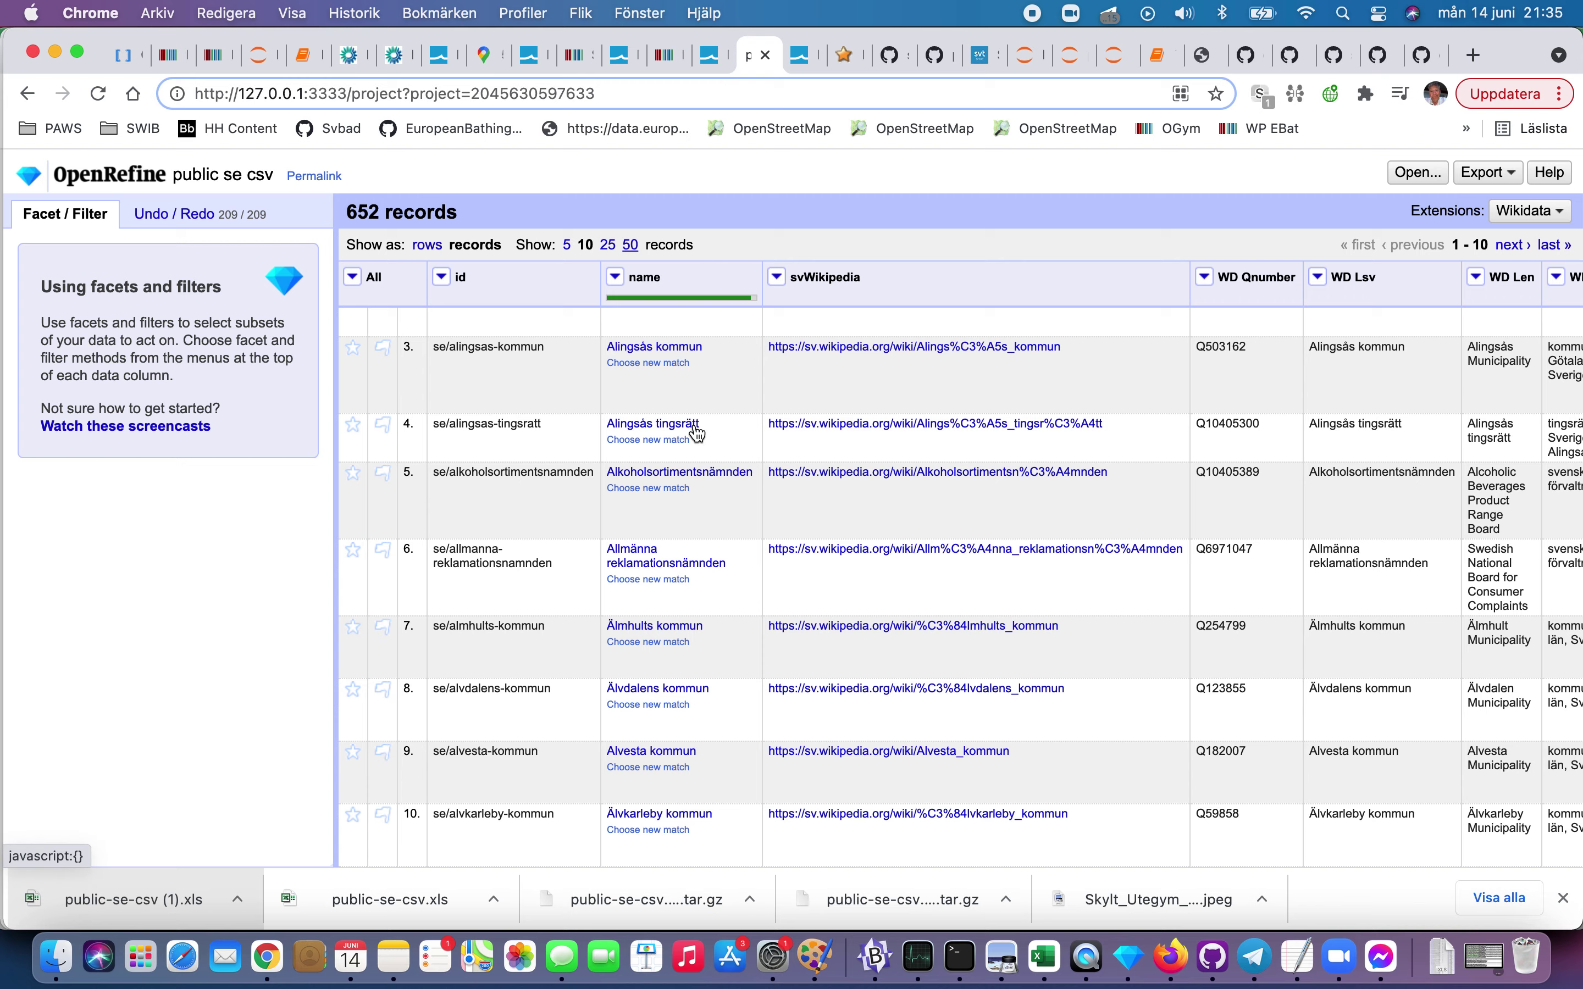
mouse_move(699, 450)
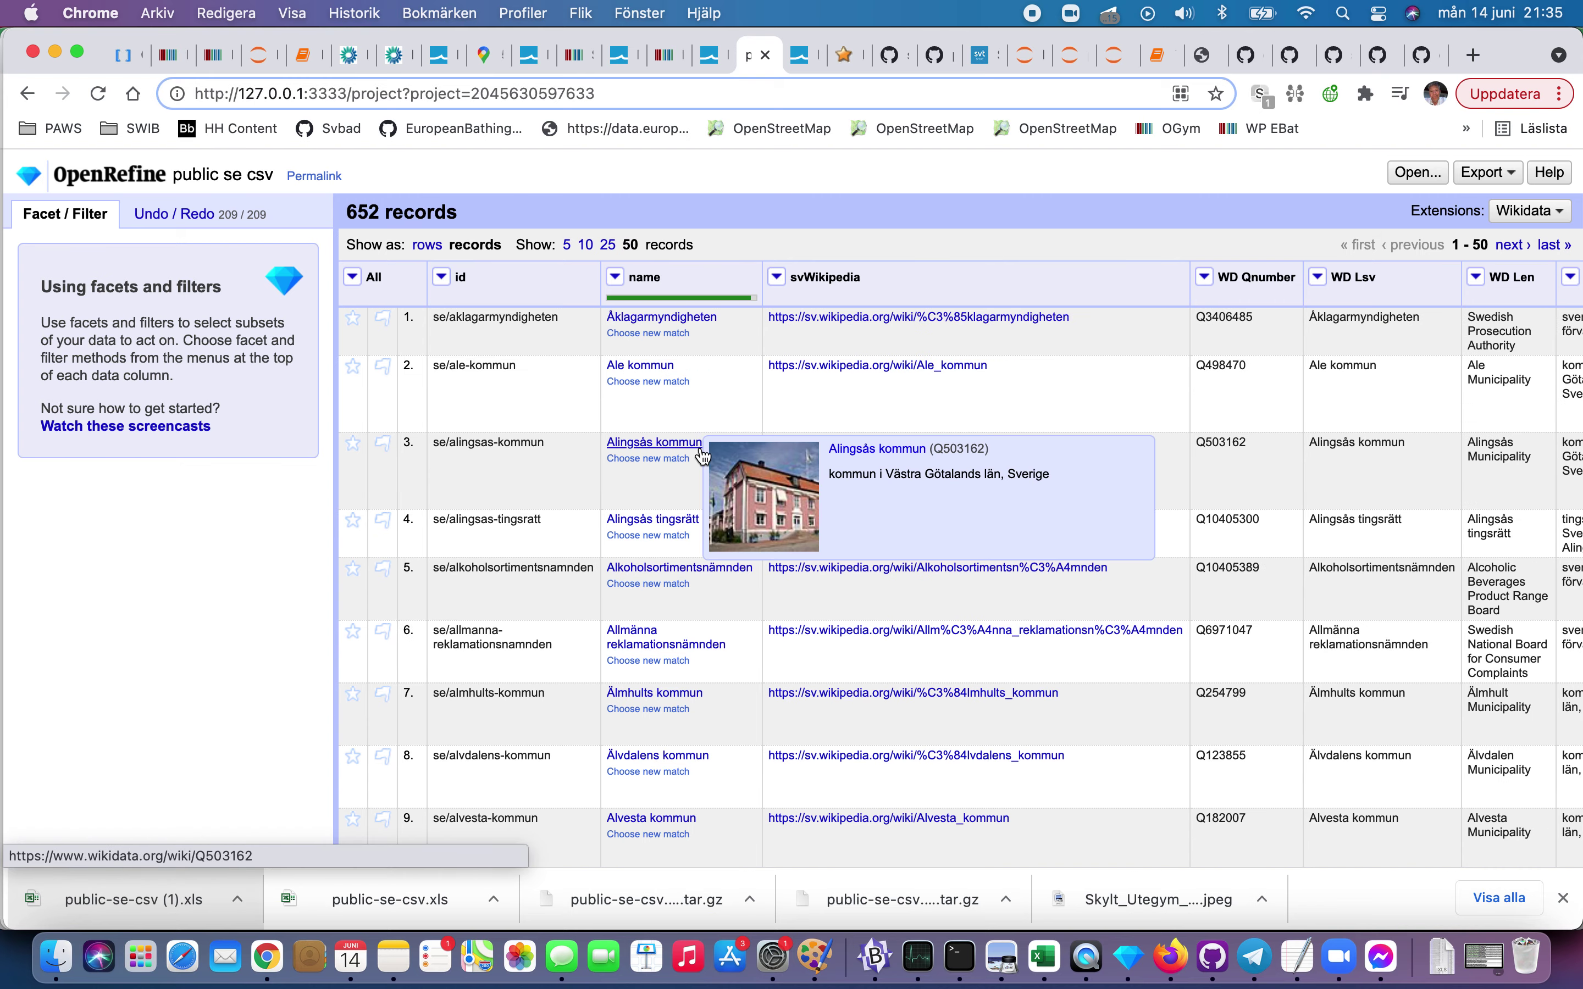
scroll(637, 520, down, 5)
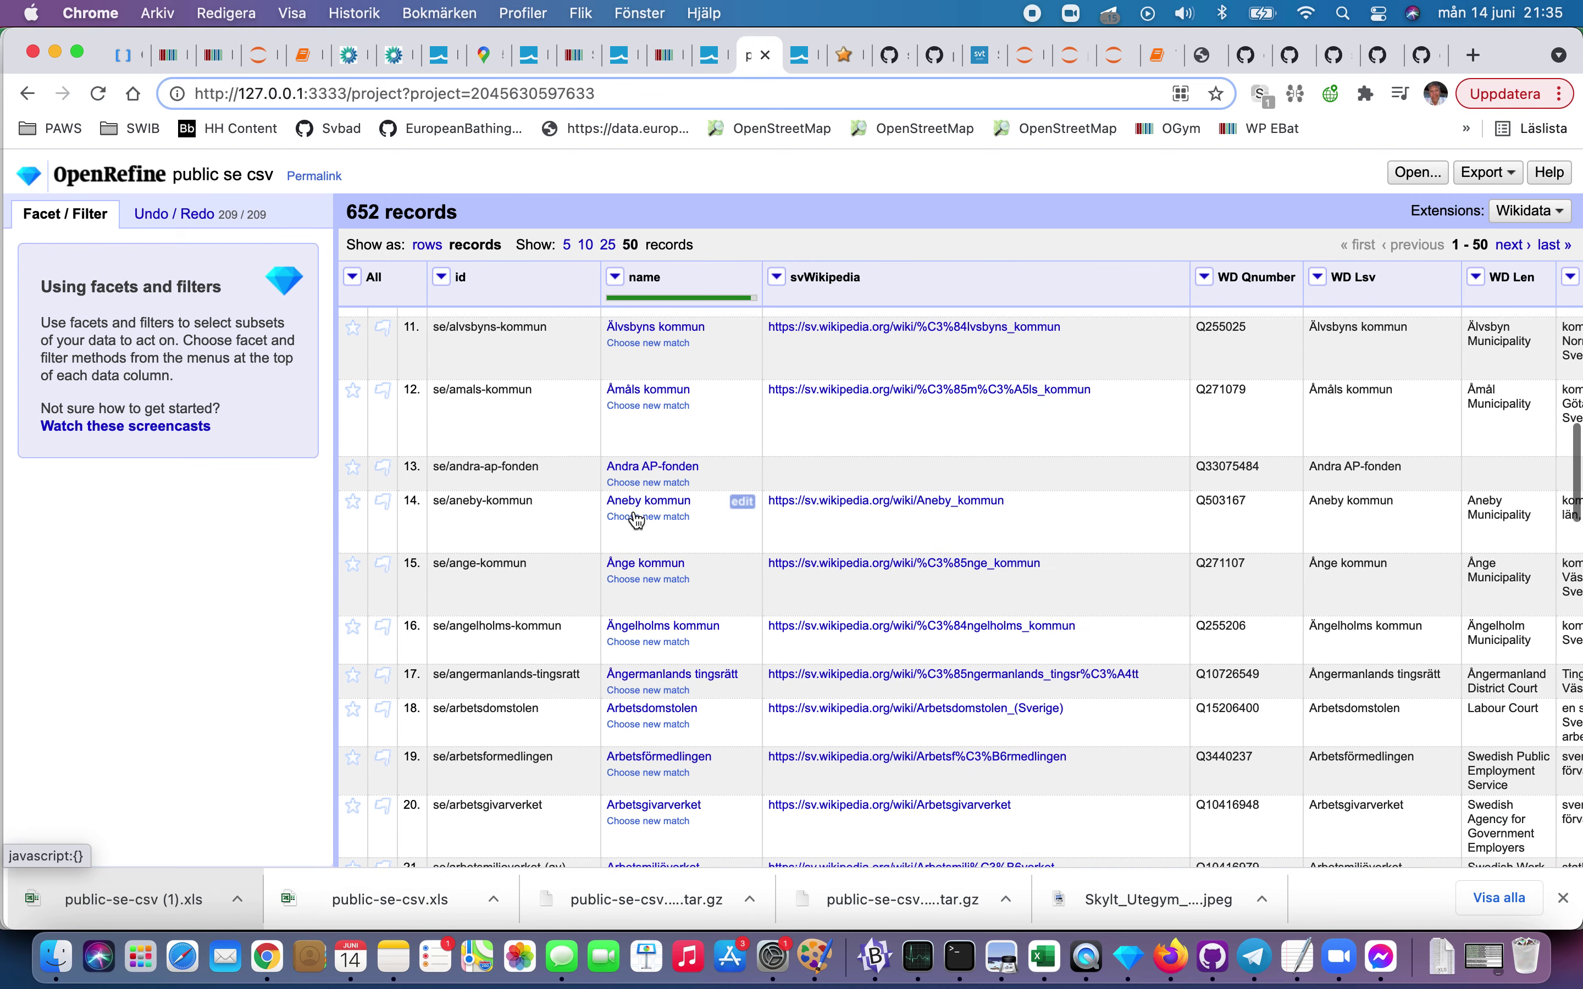
Step: Return to the okfnLocal README on GitHub and read the feedback about unique identifiers and using the Wikidata Qnumber
drag(808, 68, 825, 68)
key(ctrl+Tab)
scroll(657, 401, down, 5)
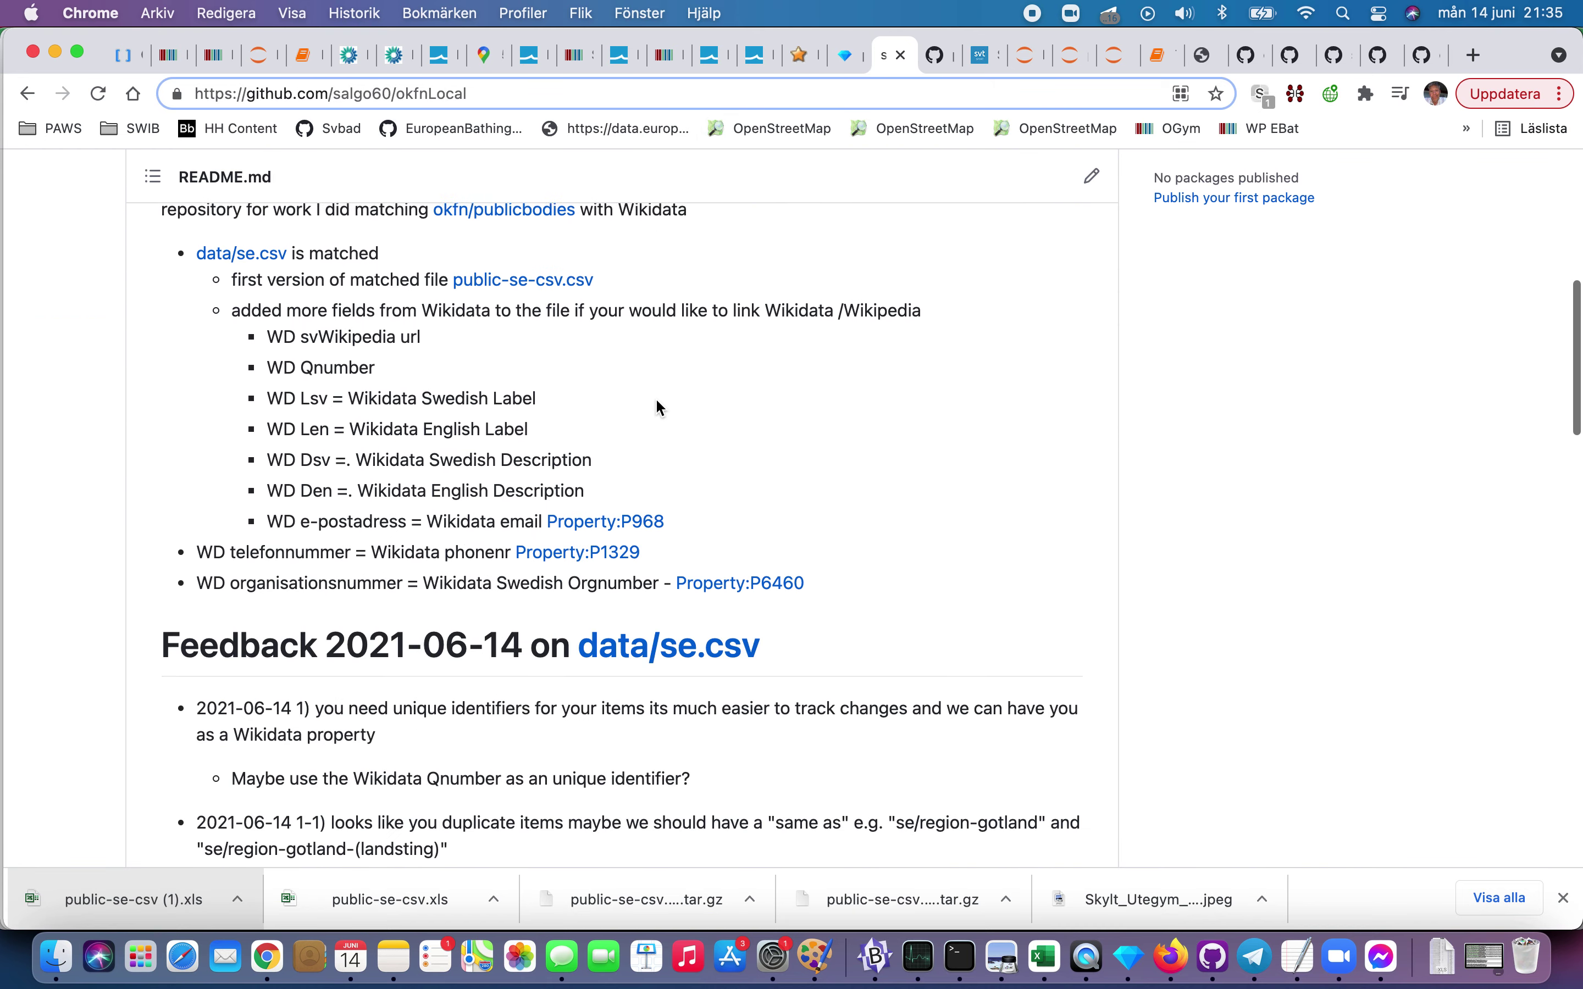
scroll(660, 407, down, 5)
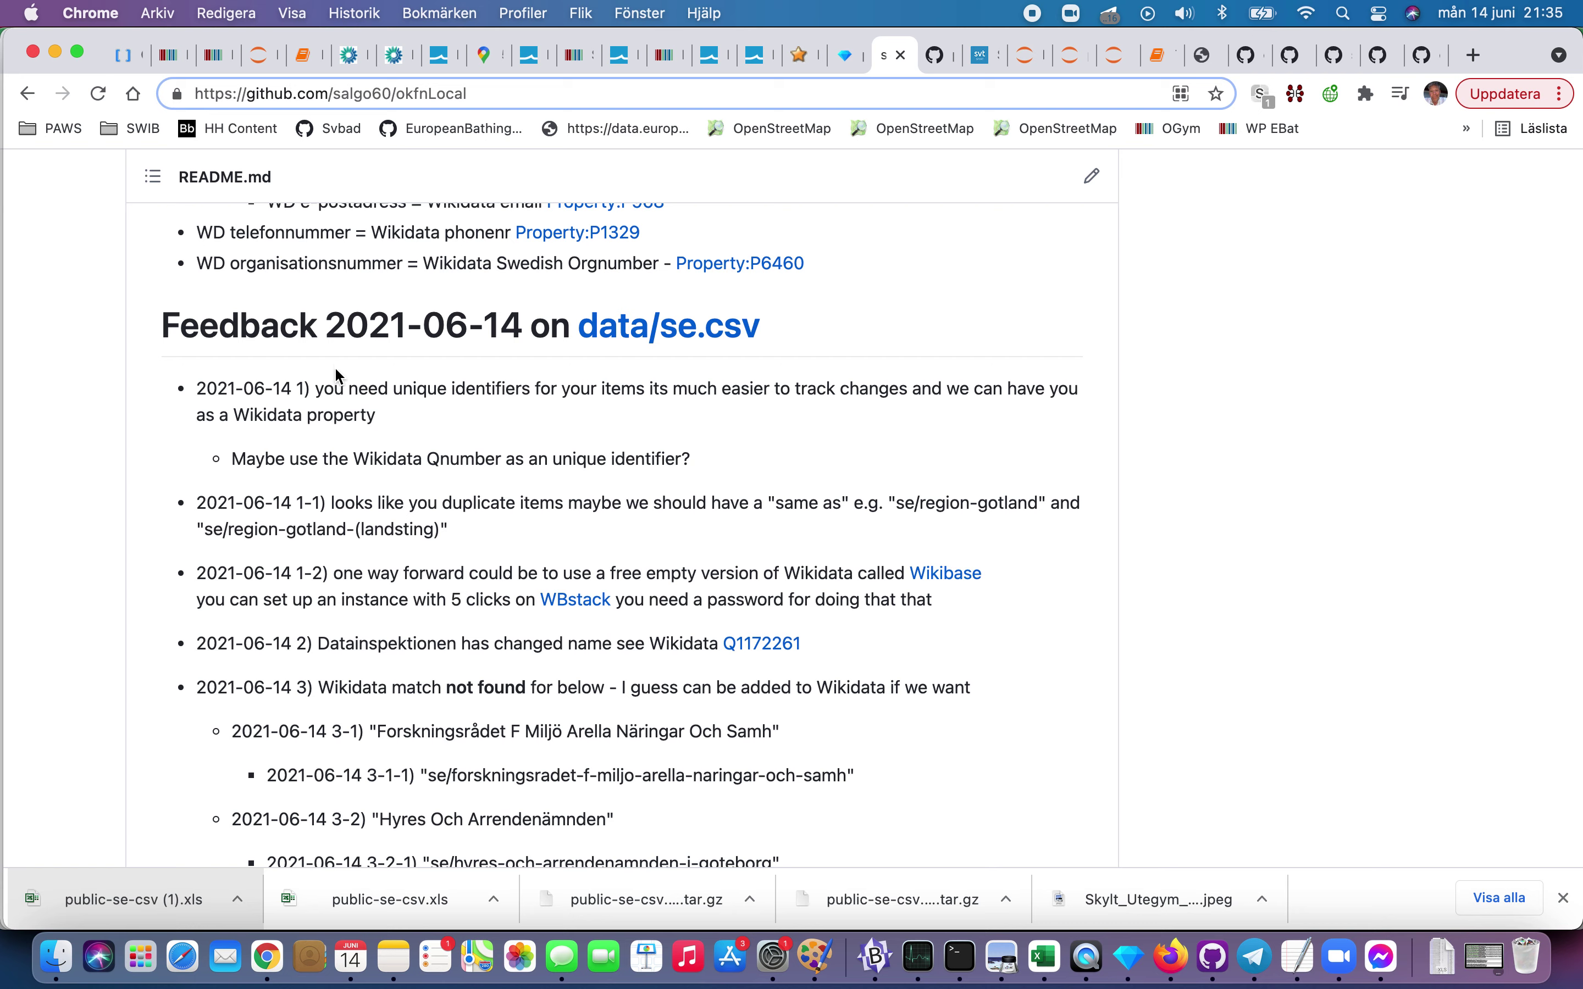
drag(393, 390, 534, 385)
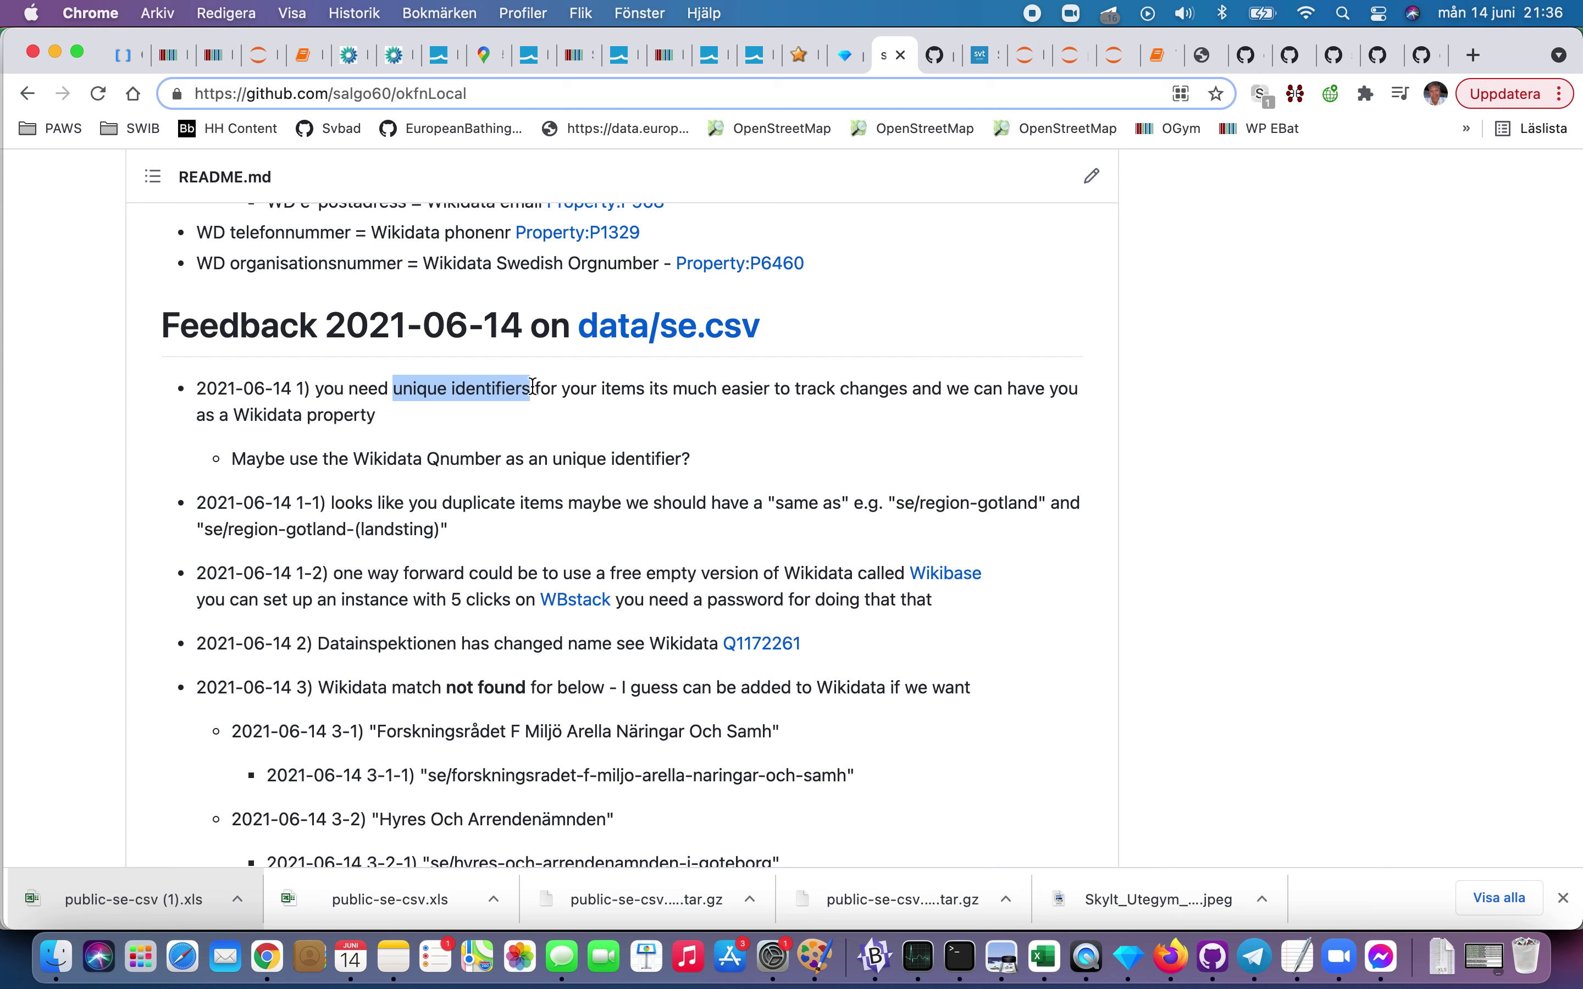
double_click(390, 458)
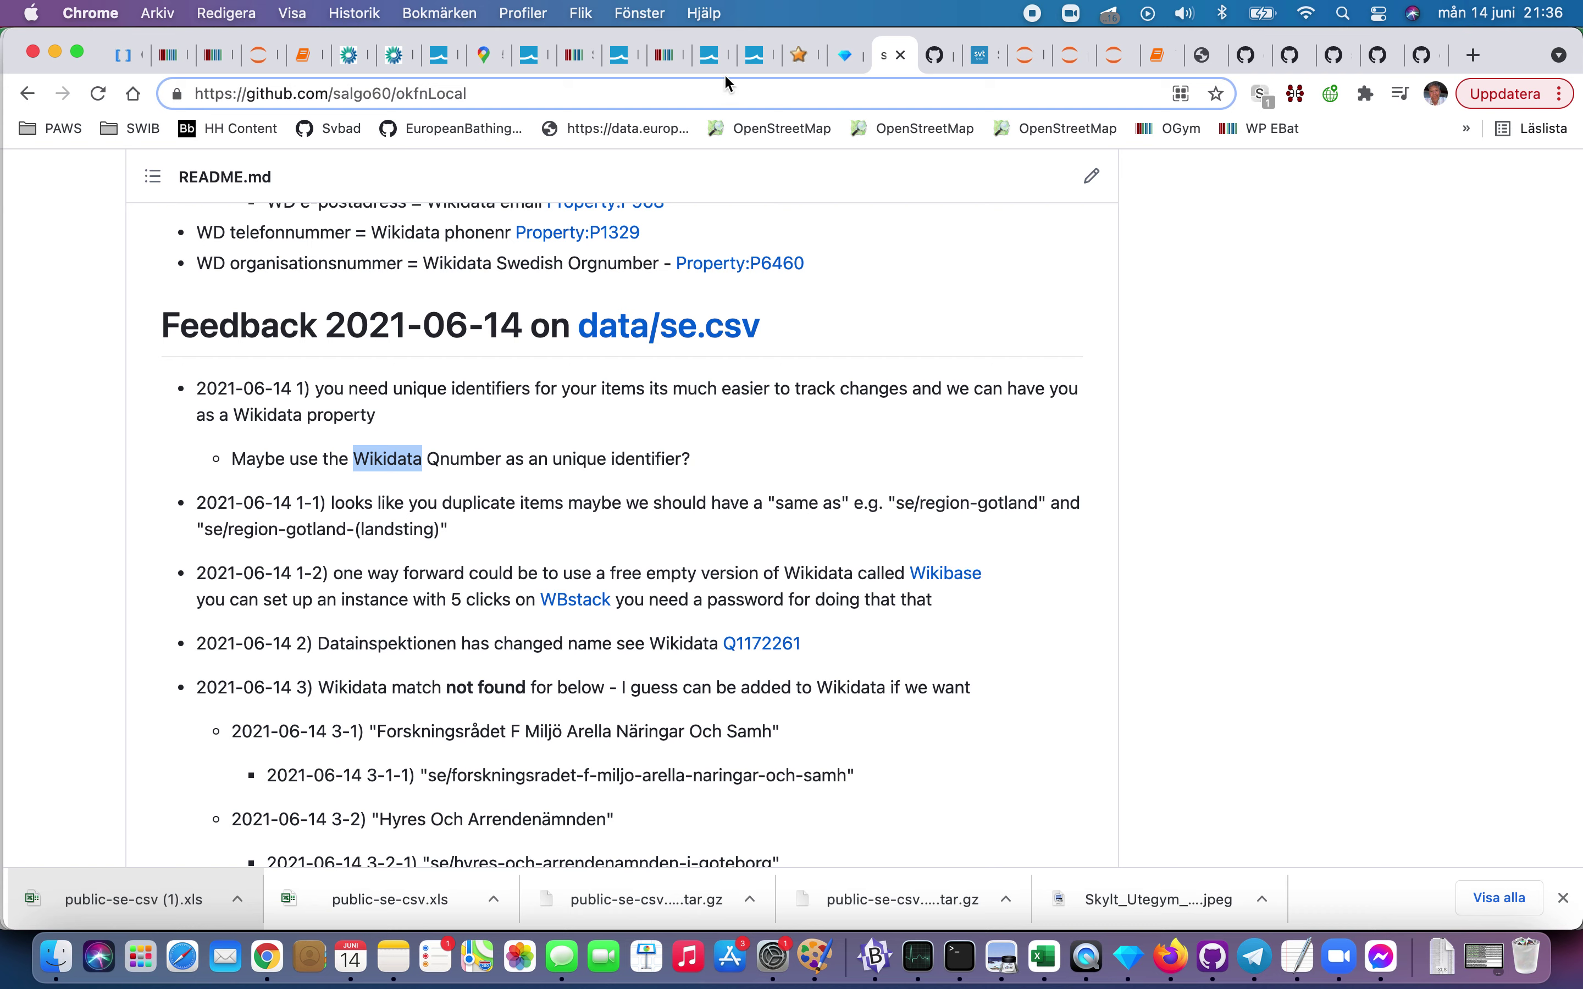
Step: Go to the open Wikidata item Hammardammsbadet (Q106712120) and switch the interface language to Arabic
click(666, 55)
scroll(688, 330, up, 10)
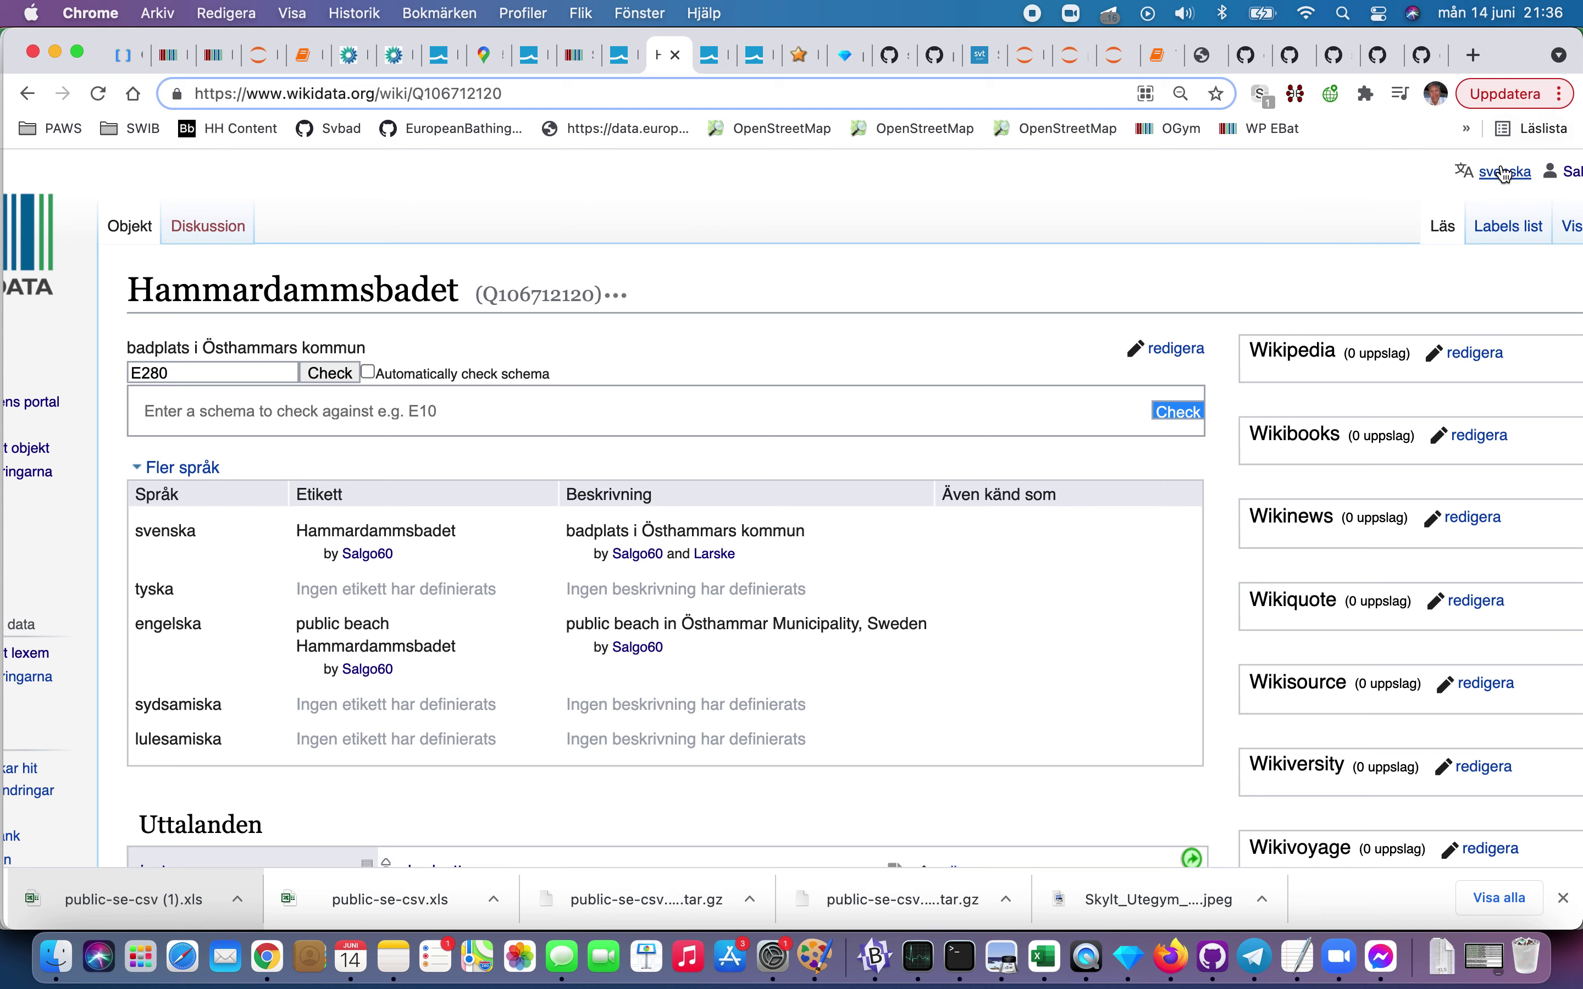
click(1504, 173)
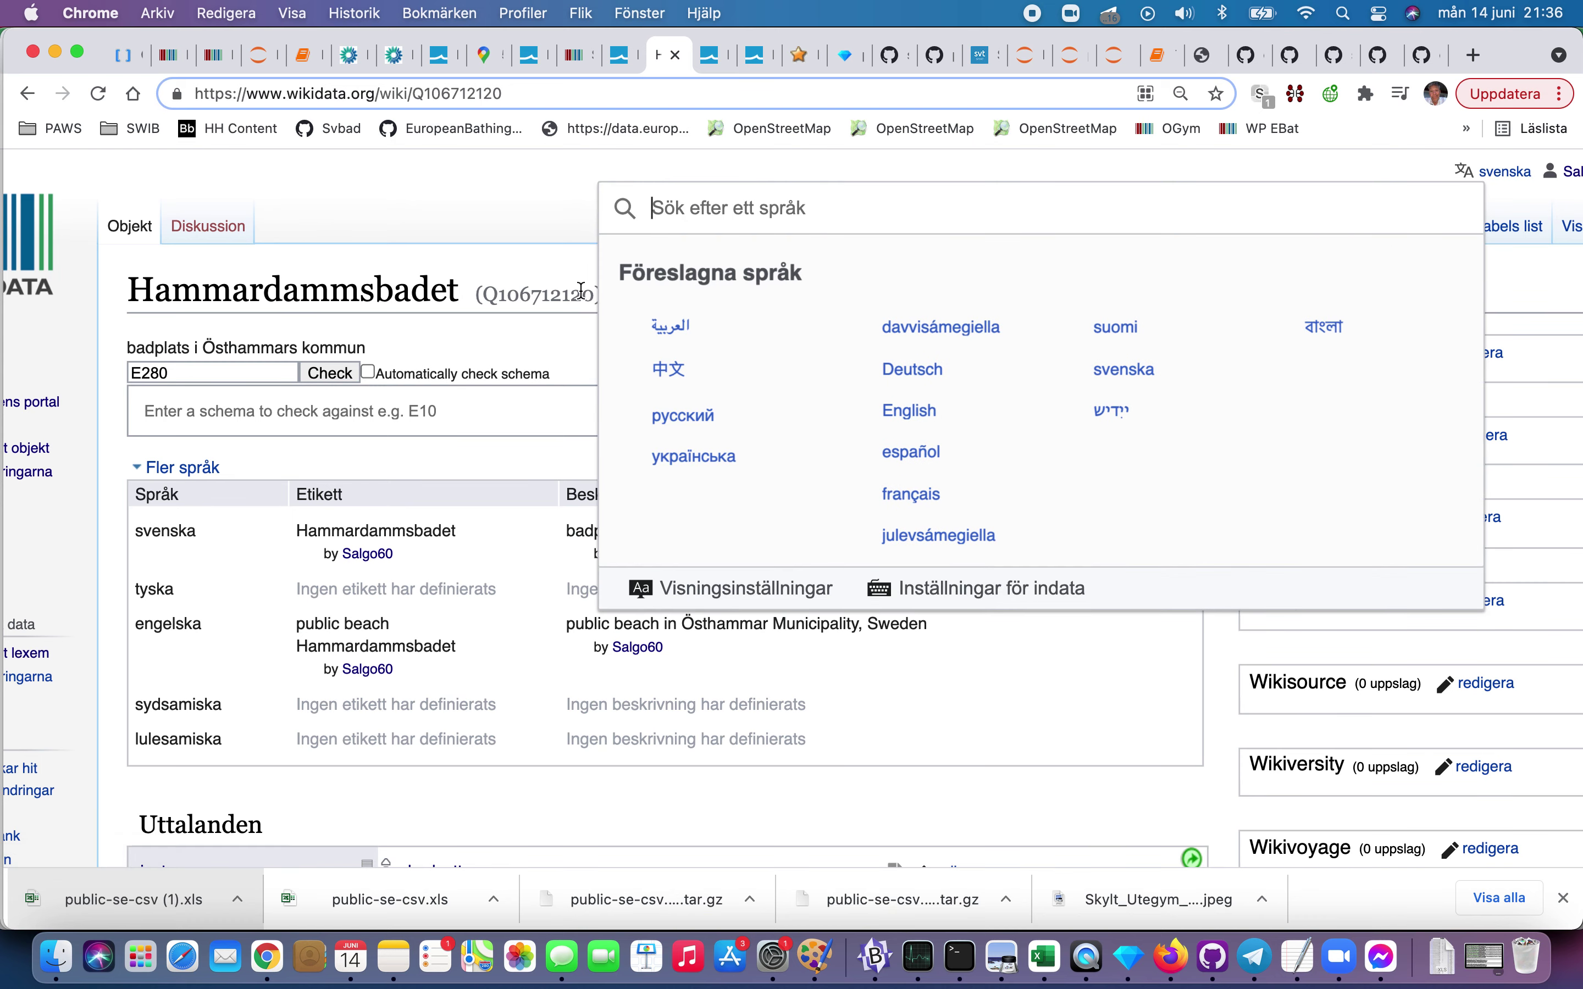
click(663, 331)
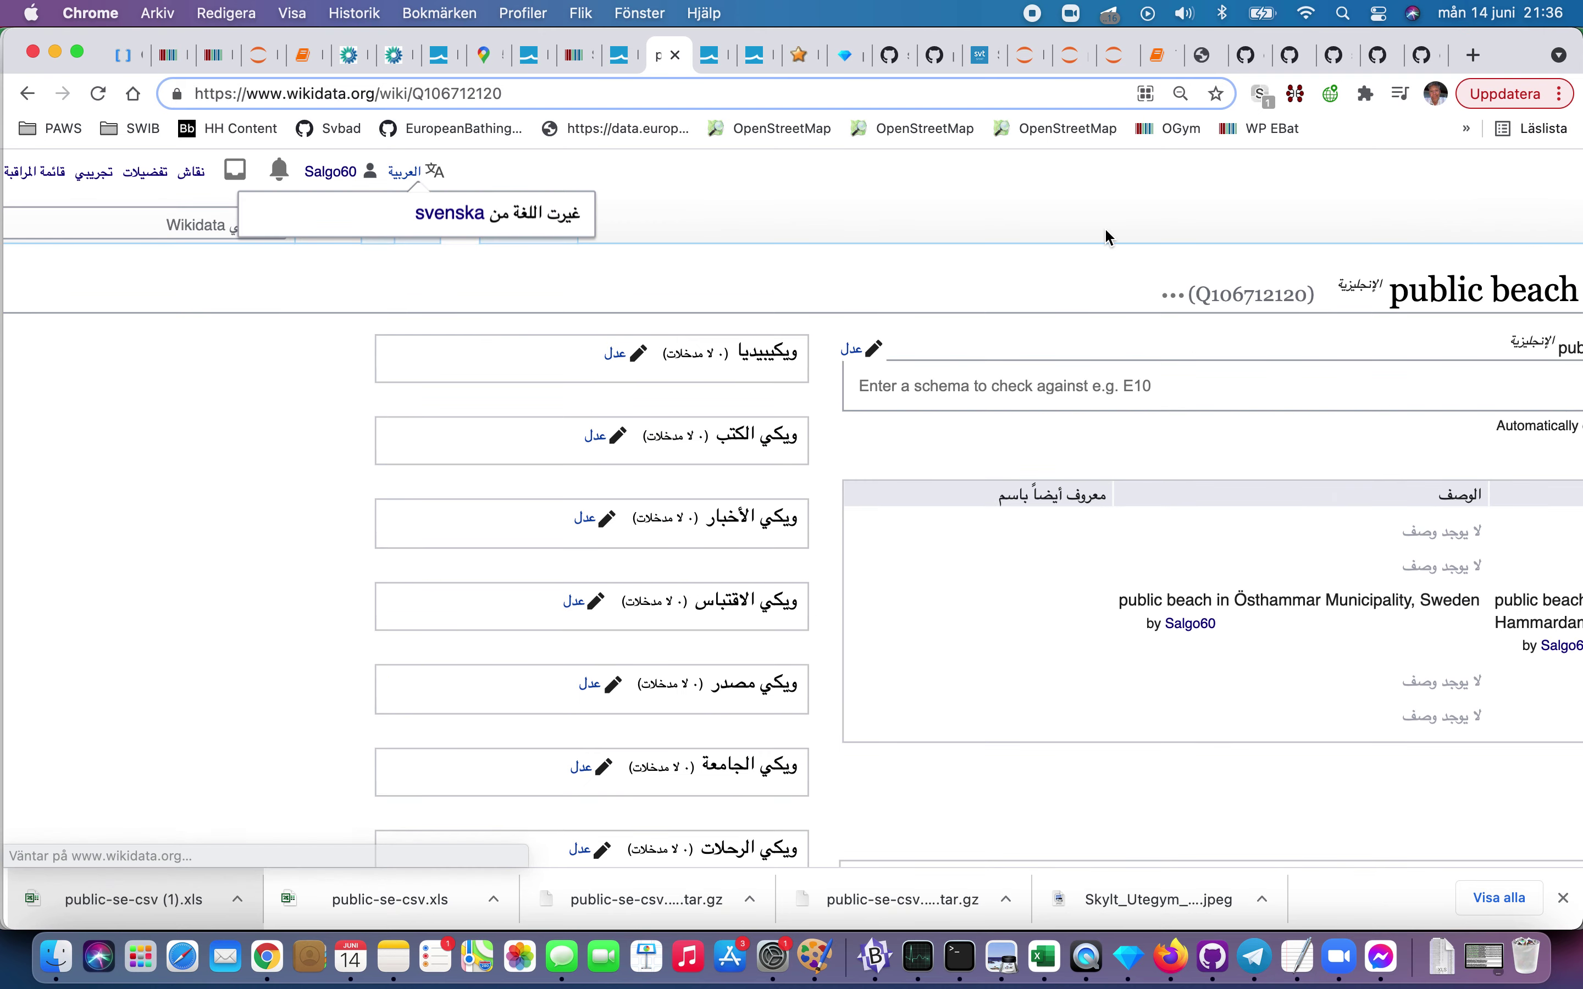
Step: Change the Wikidata interface language to English
scroll(1105, 230, right, 5)
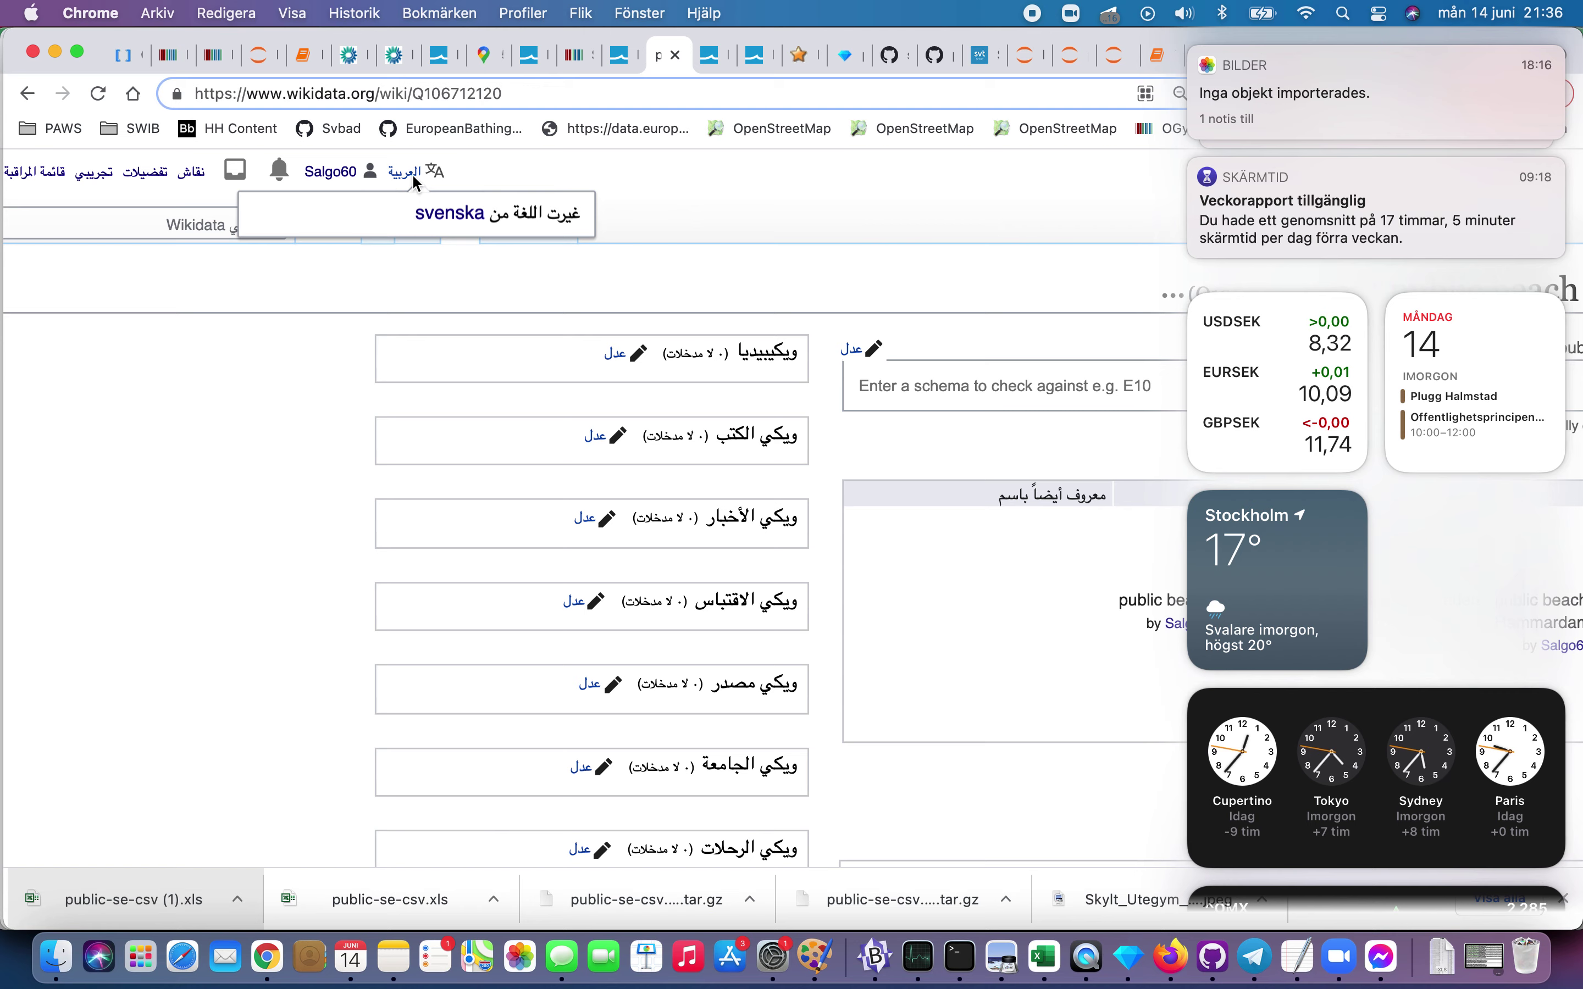
click(405, 176)
click(405, 176)
click(405, 177)
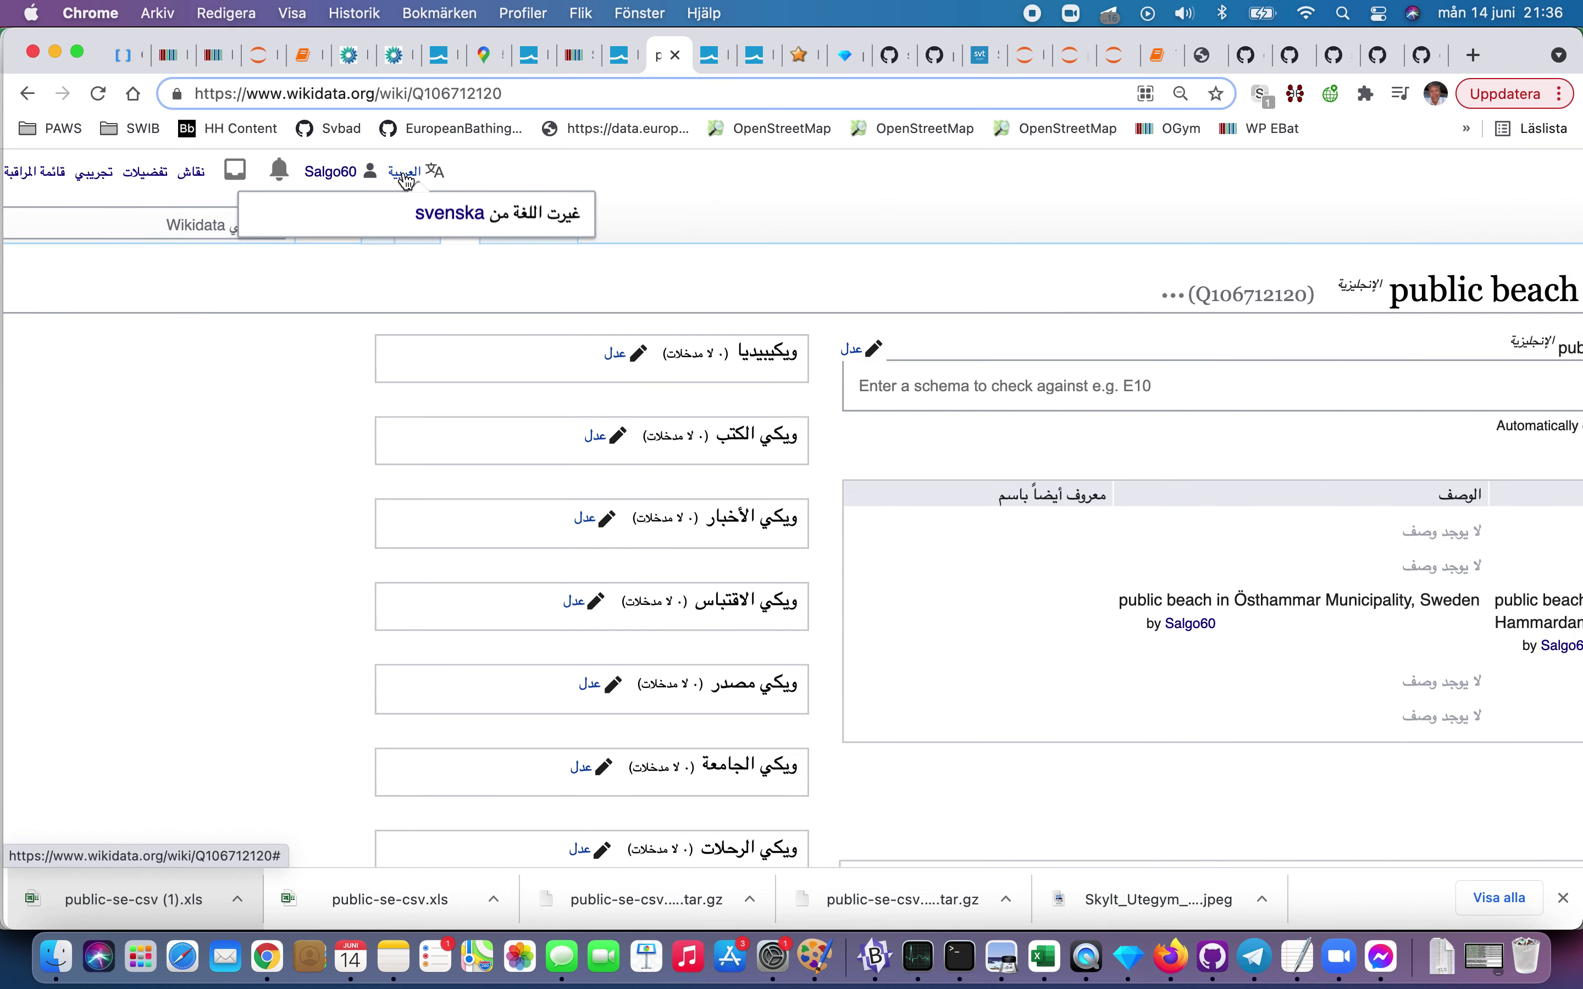
right_click(404, 178)
click(404, 172)
click(406, 174)
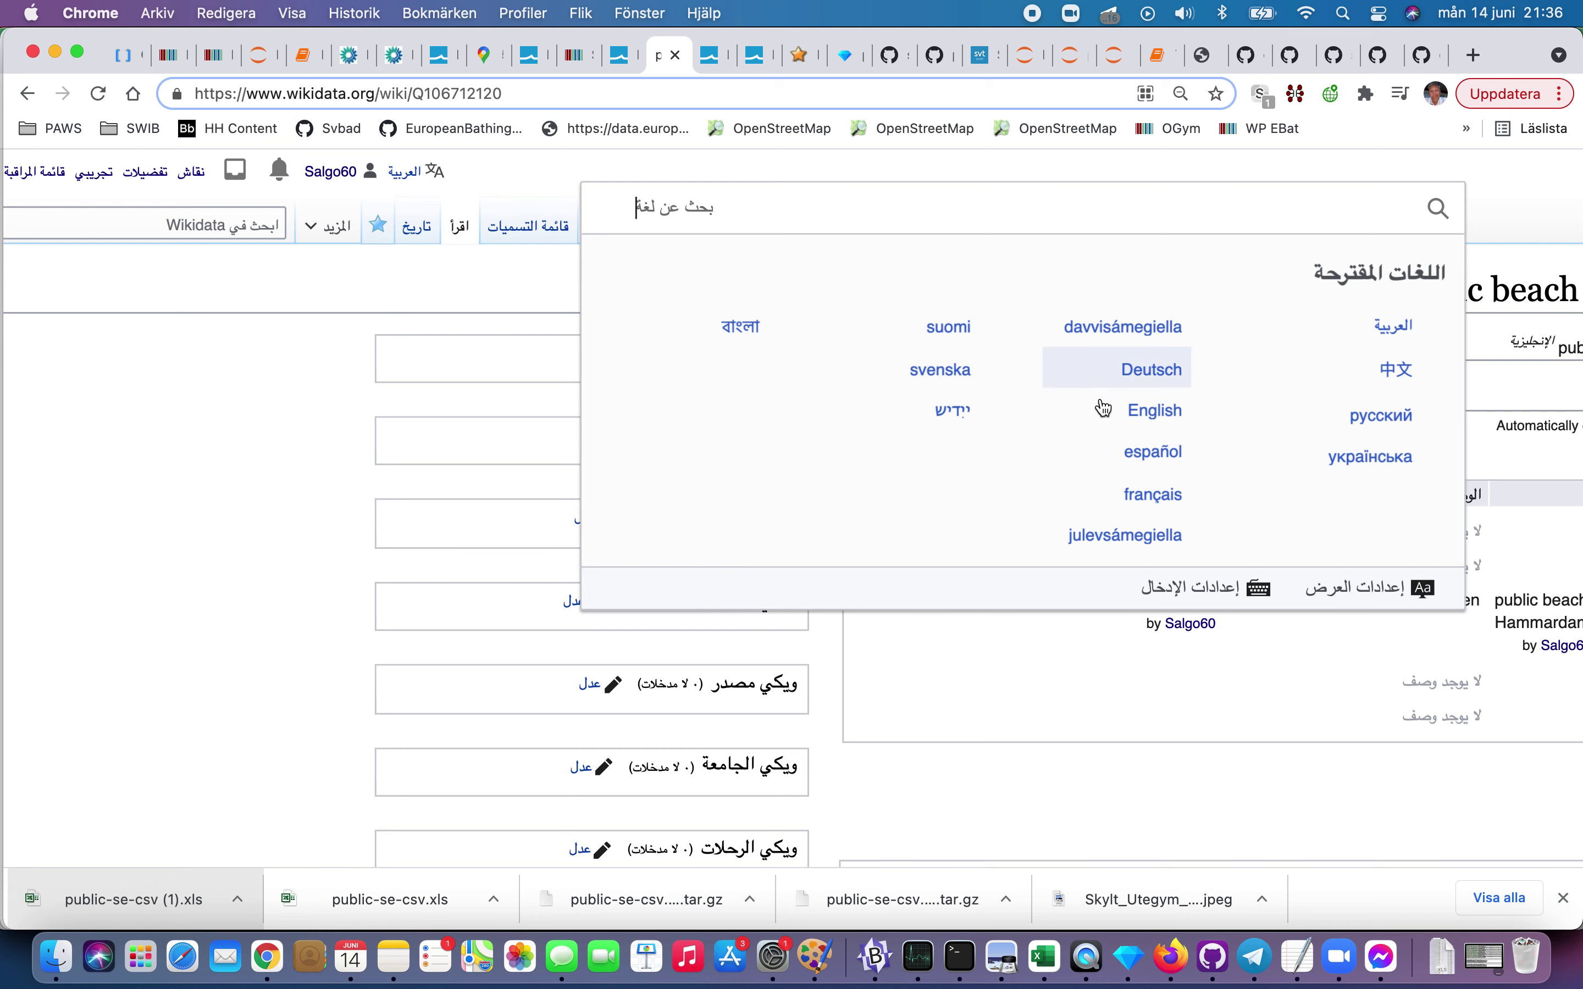
click(1136, 411)
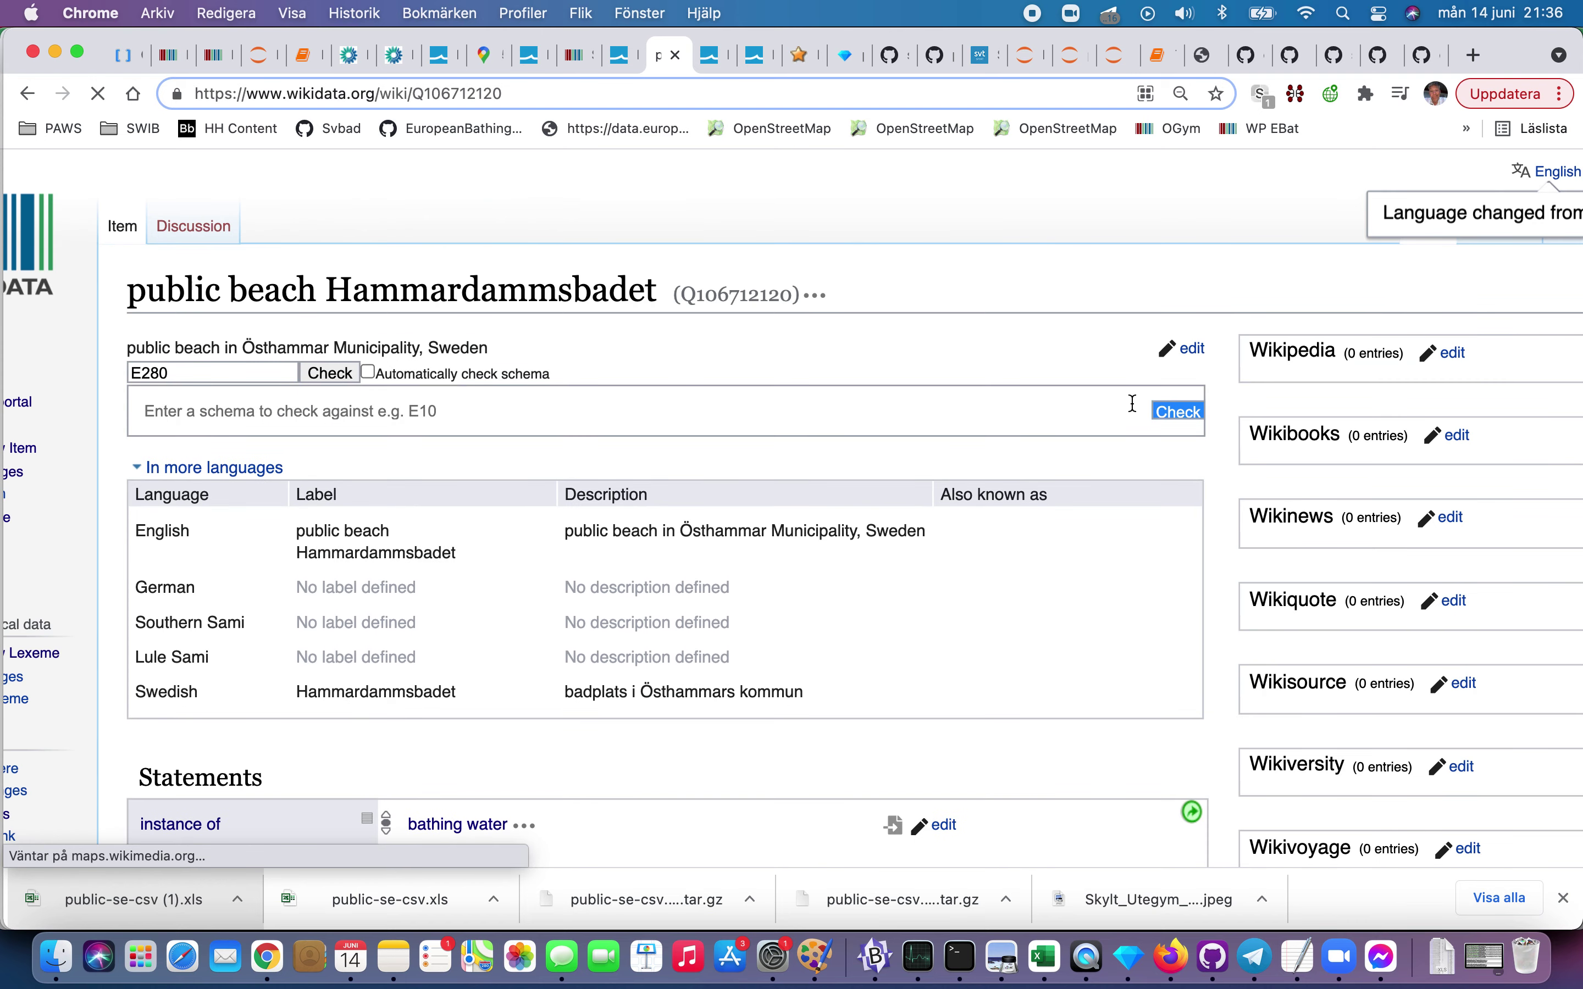
Step: Change the item's English label to "Hammardammsbadet, public beach" and publish the edit
click(1168, 356)
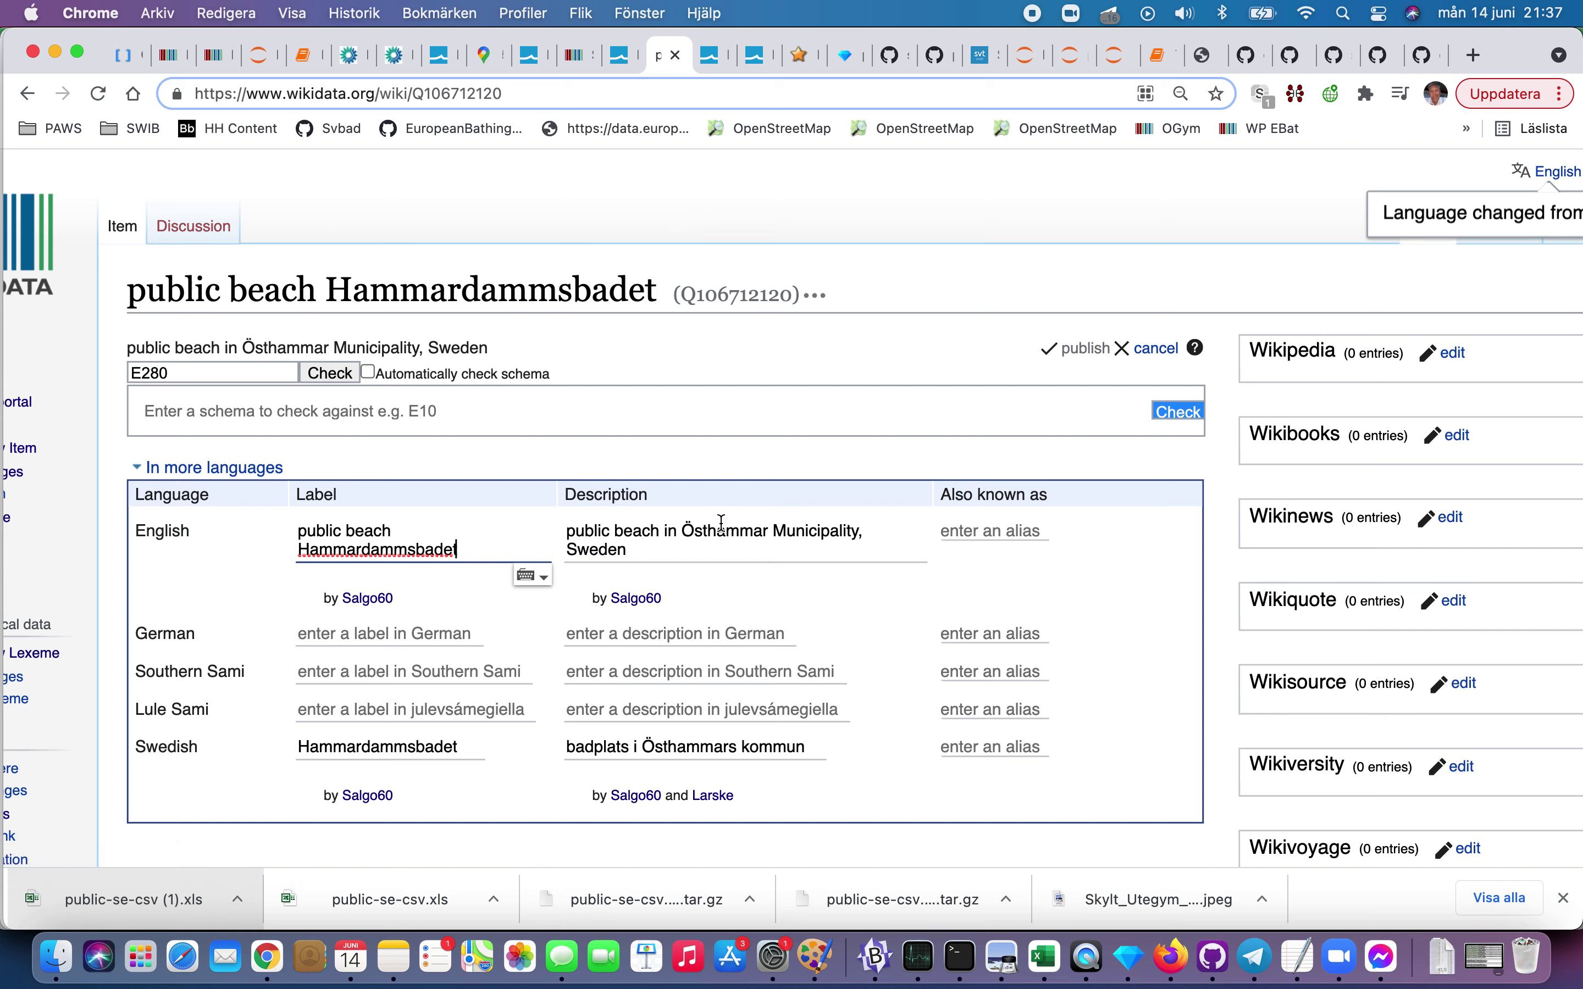
key(shift+alt+Right)
key(shift+alt+Right)
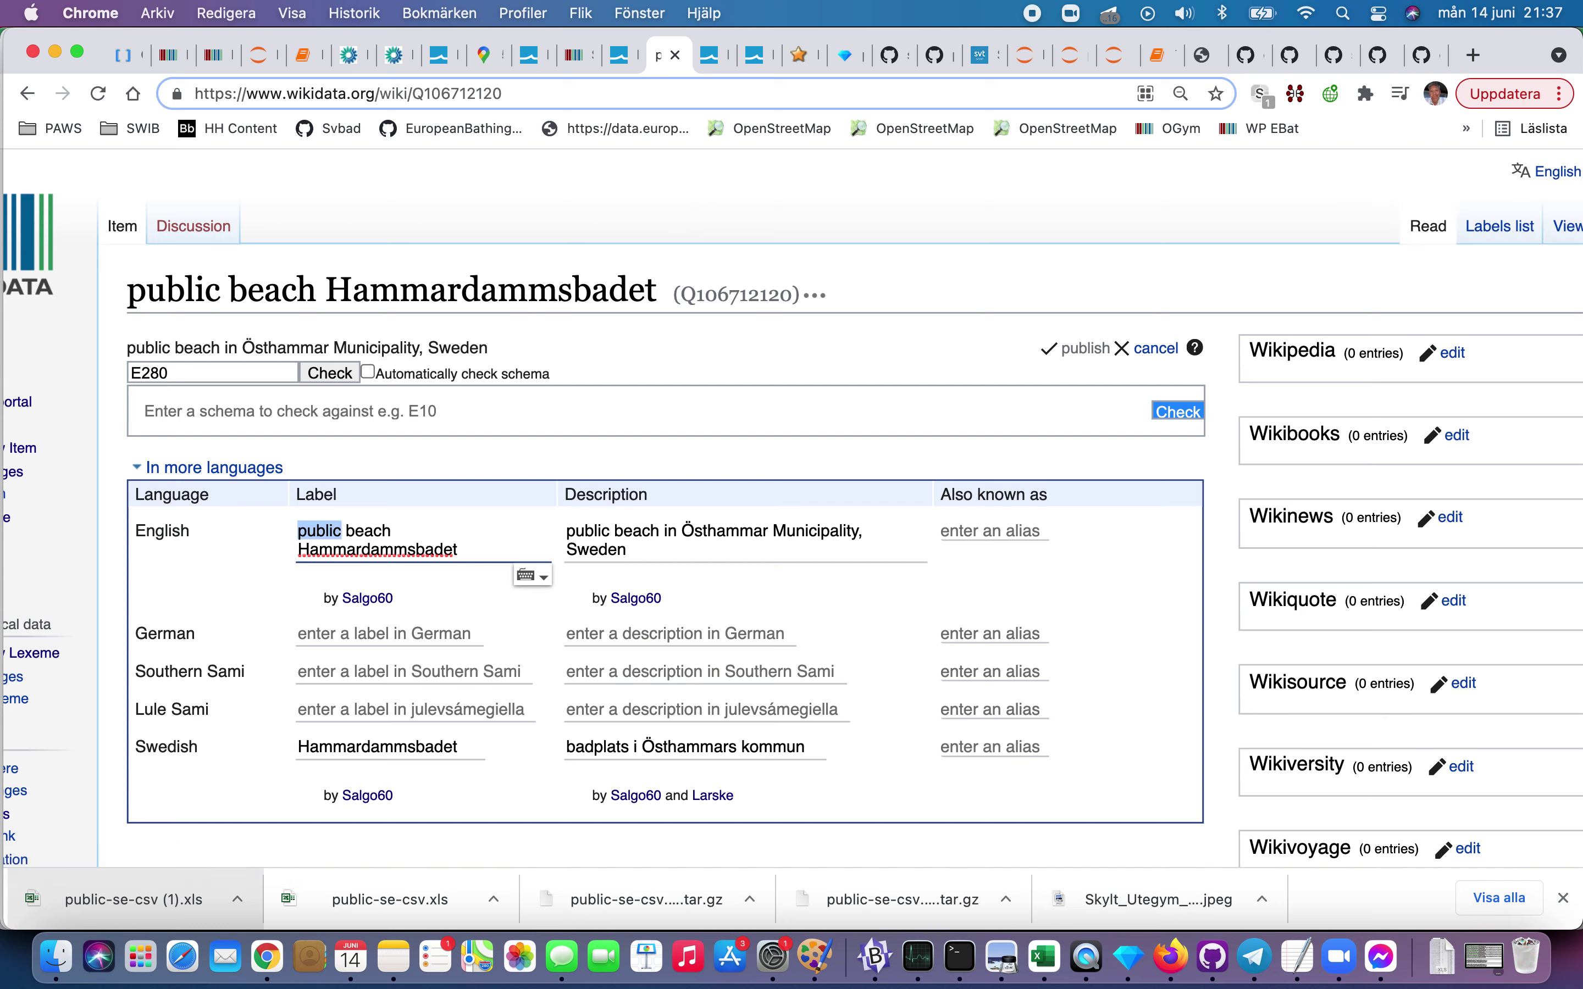
key(BackSpace)
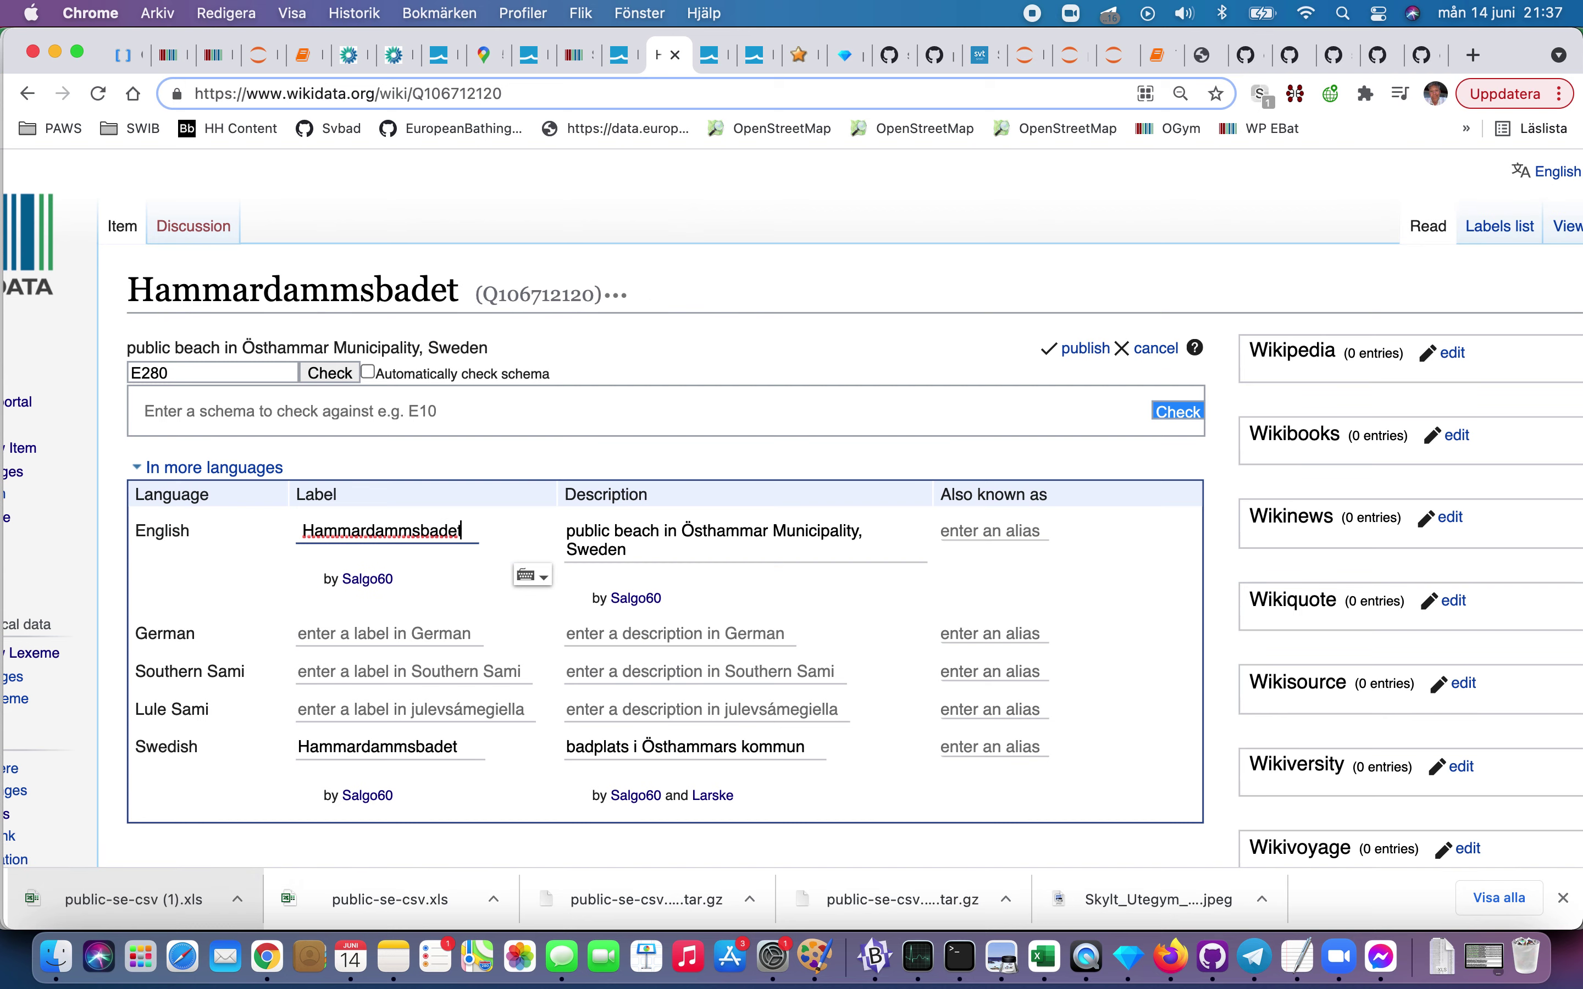
key(Right)
key(BackSpace)
text(, public beach)
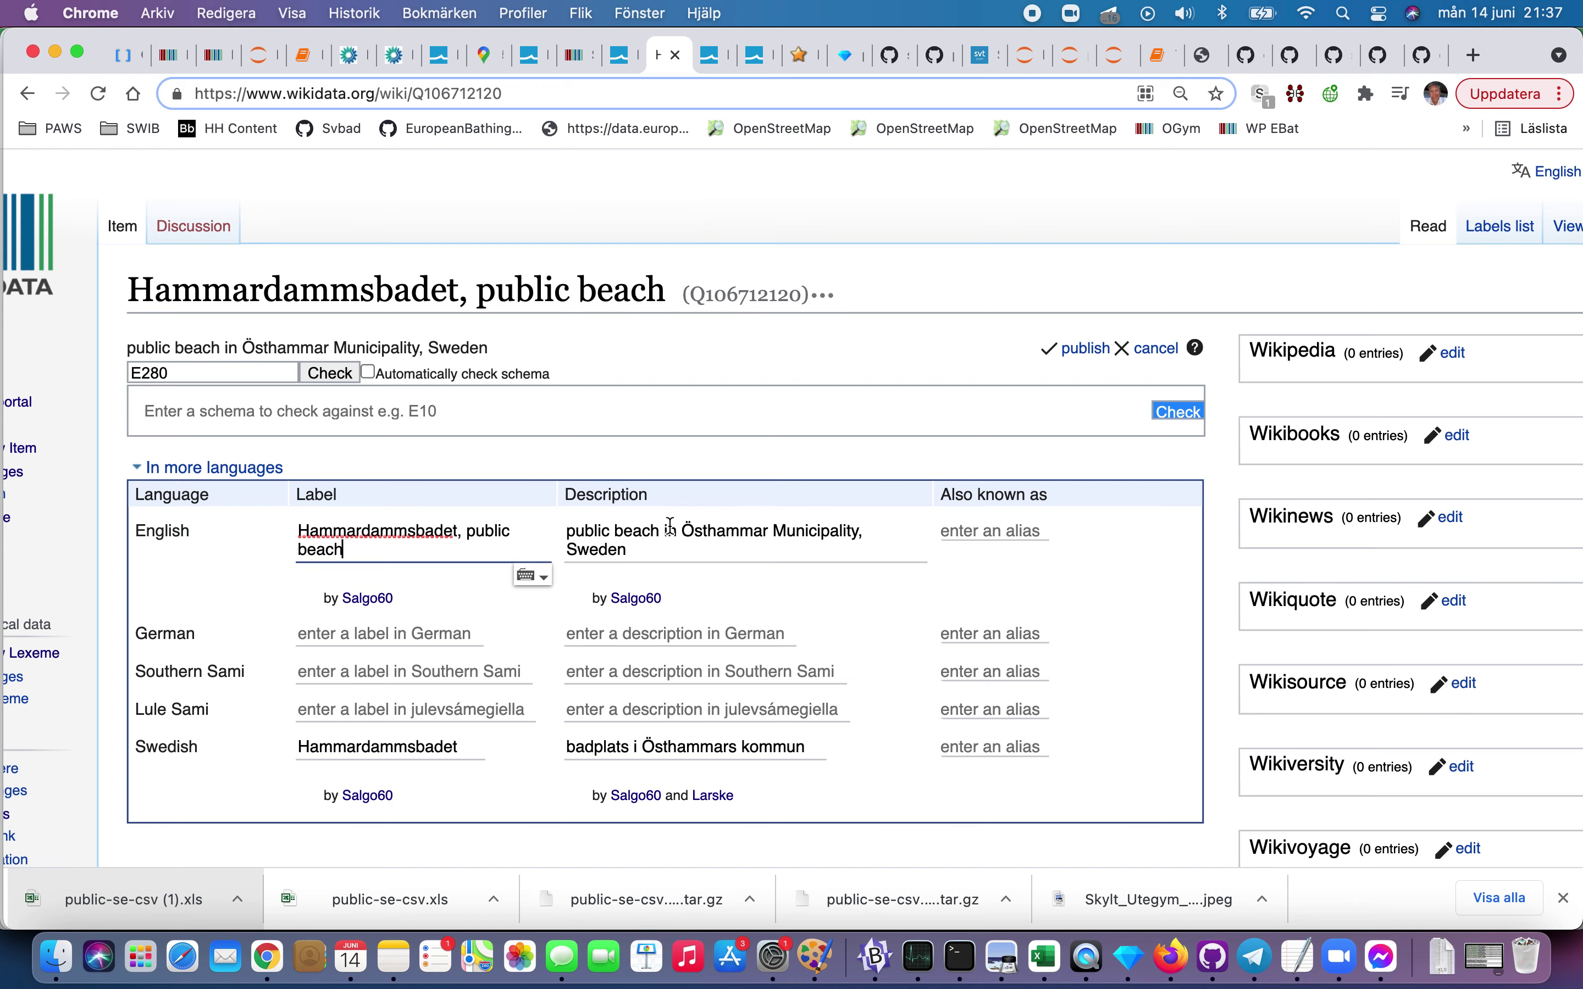
scroll(670, 526, up, 5)
scroll(672, 515, down, 1)
scroll(673, 515, up, 2)
scroll(1047, 425, left, 3)
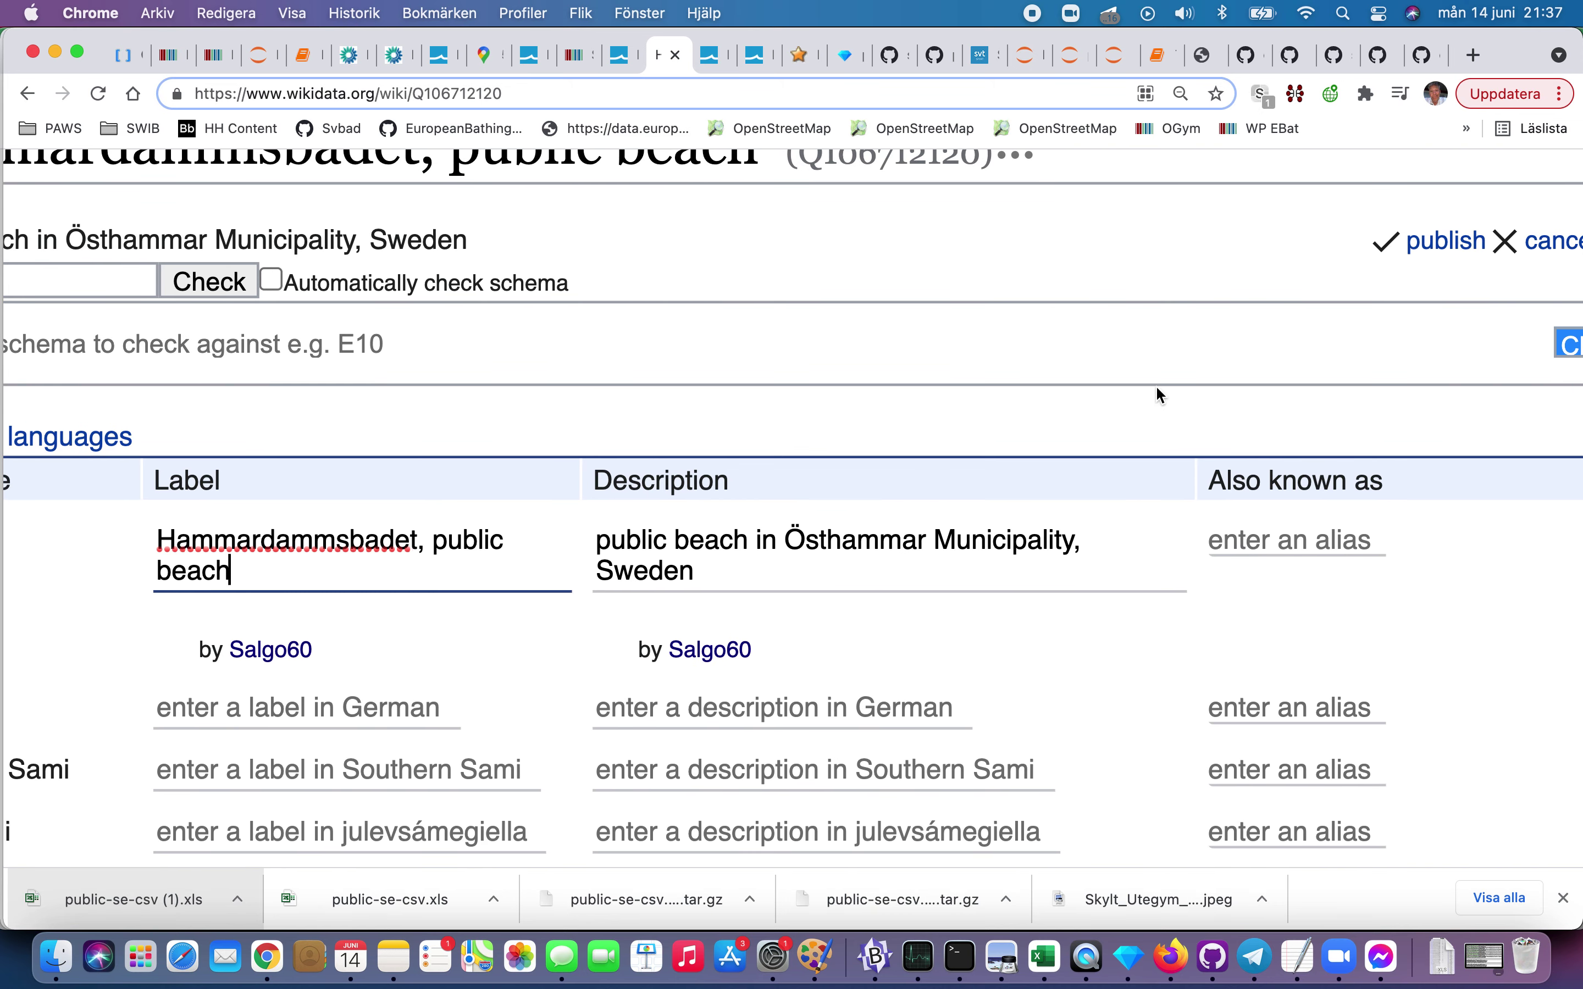
click(1441, 252)
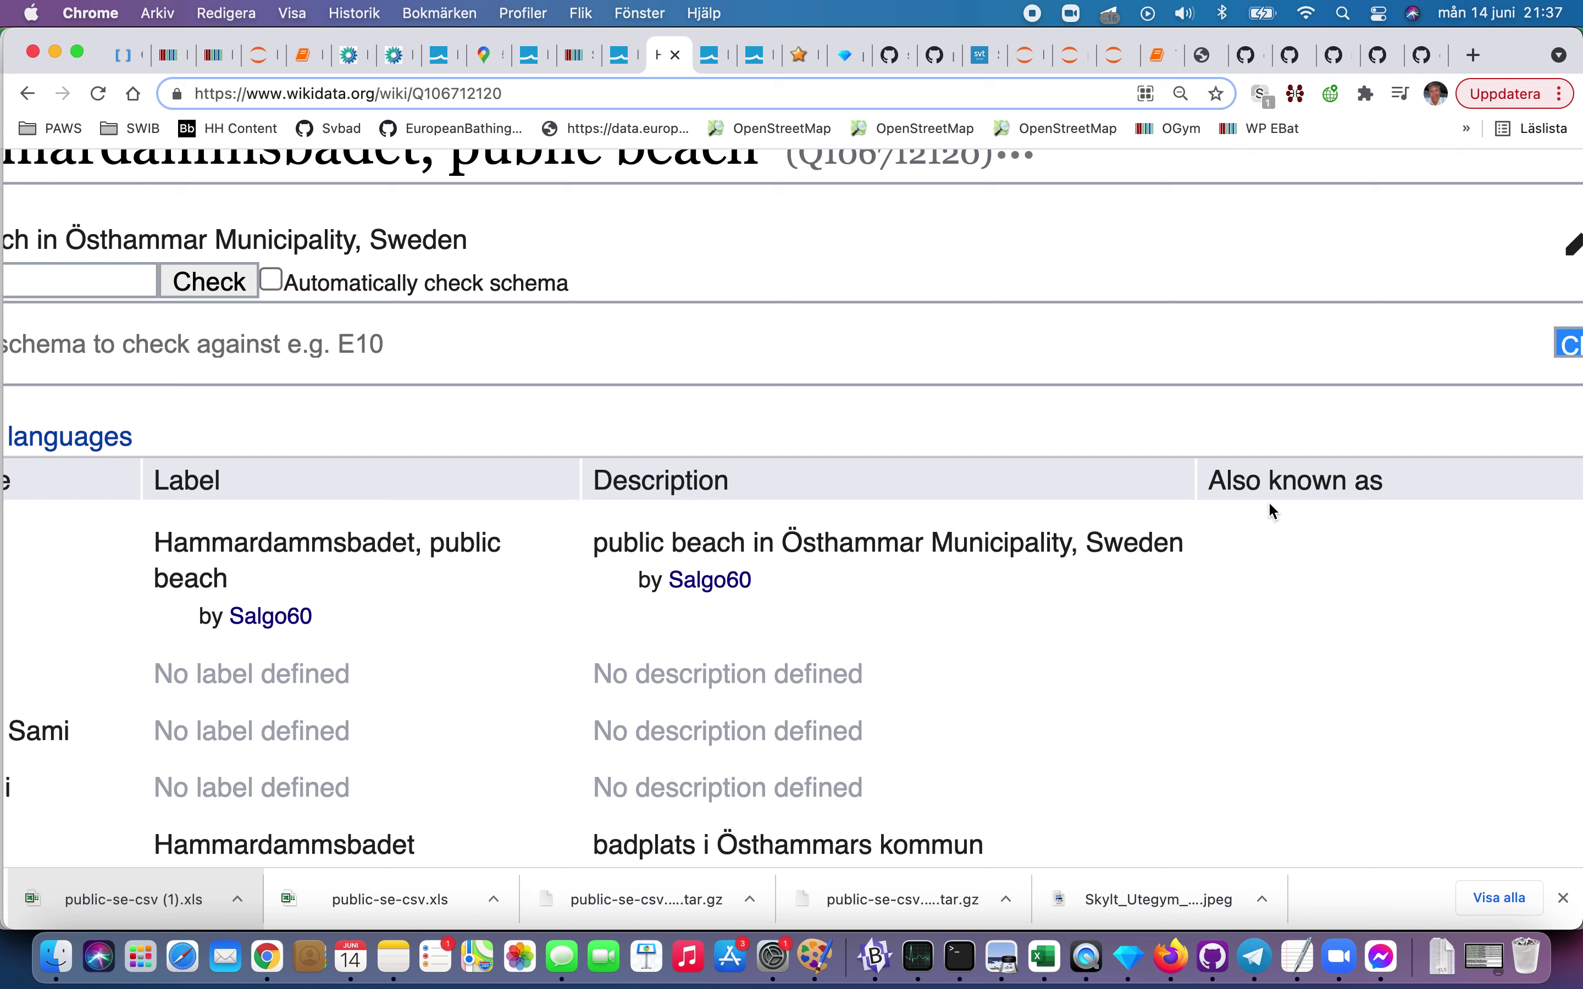
Step: Review the Hammardammsbadet item's labels in other languages and its statements, such as instance of, country and administrative territorial entity
scroll(1267, 501, down, 2)
scroll(1267, 501, left, 5)
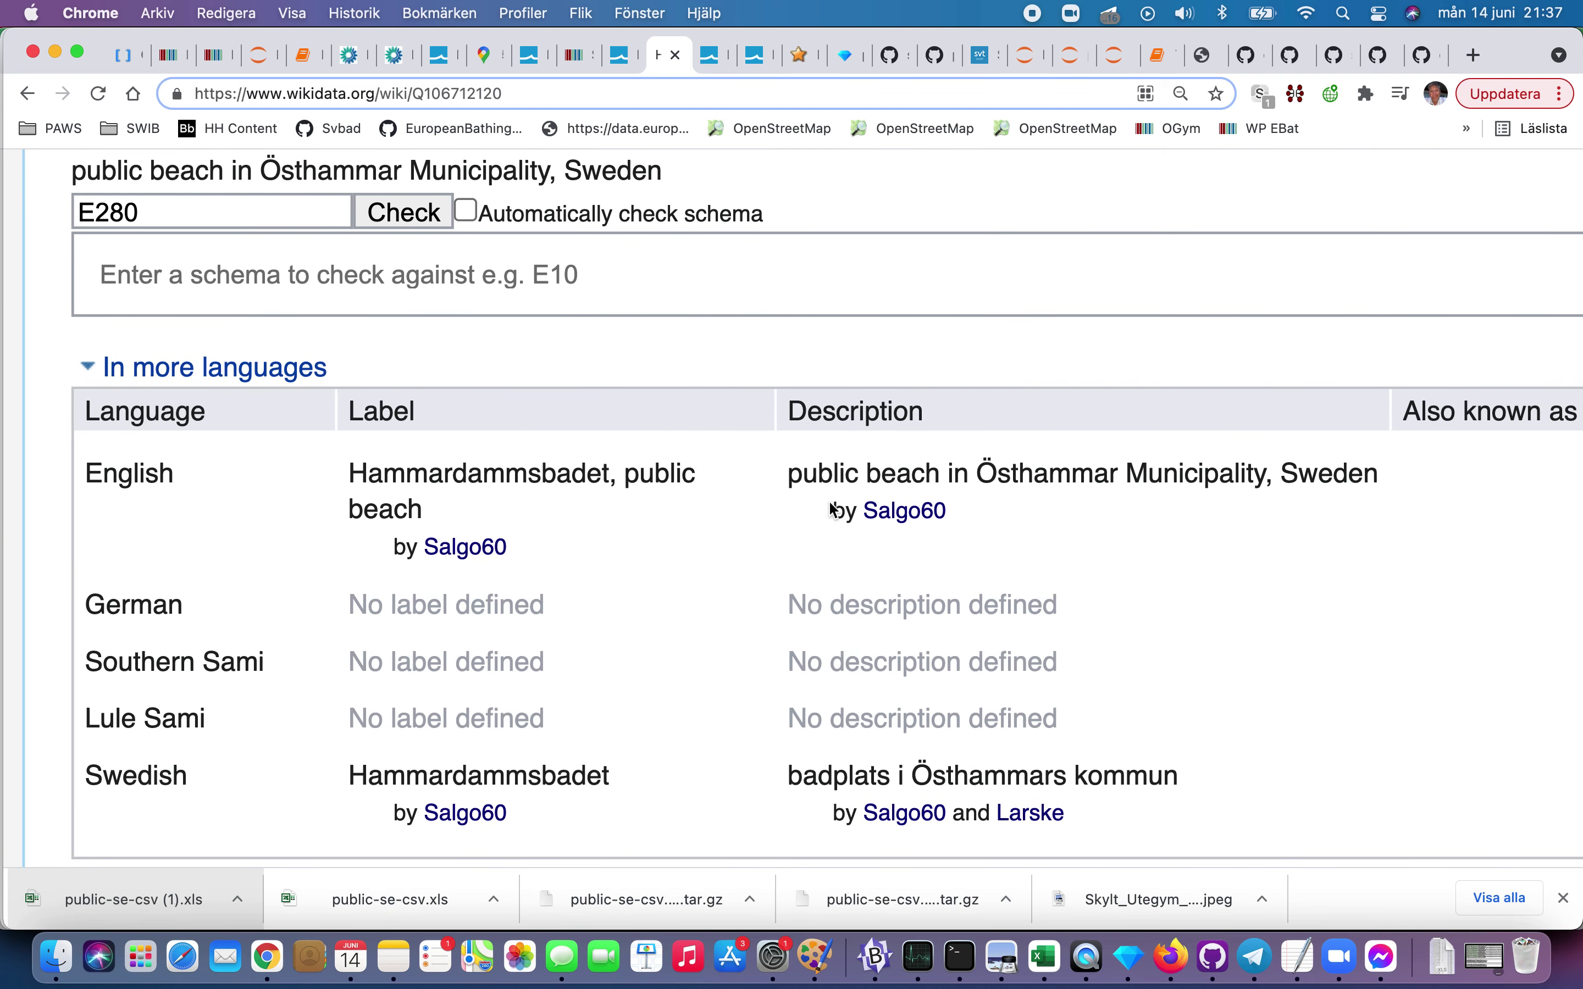
scroll(534, 664, down, 5)
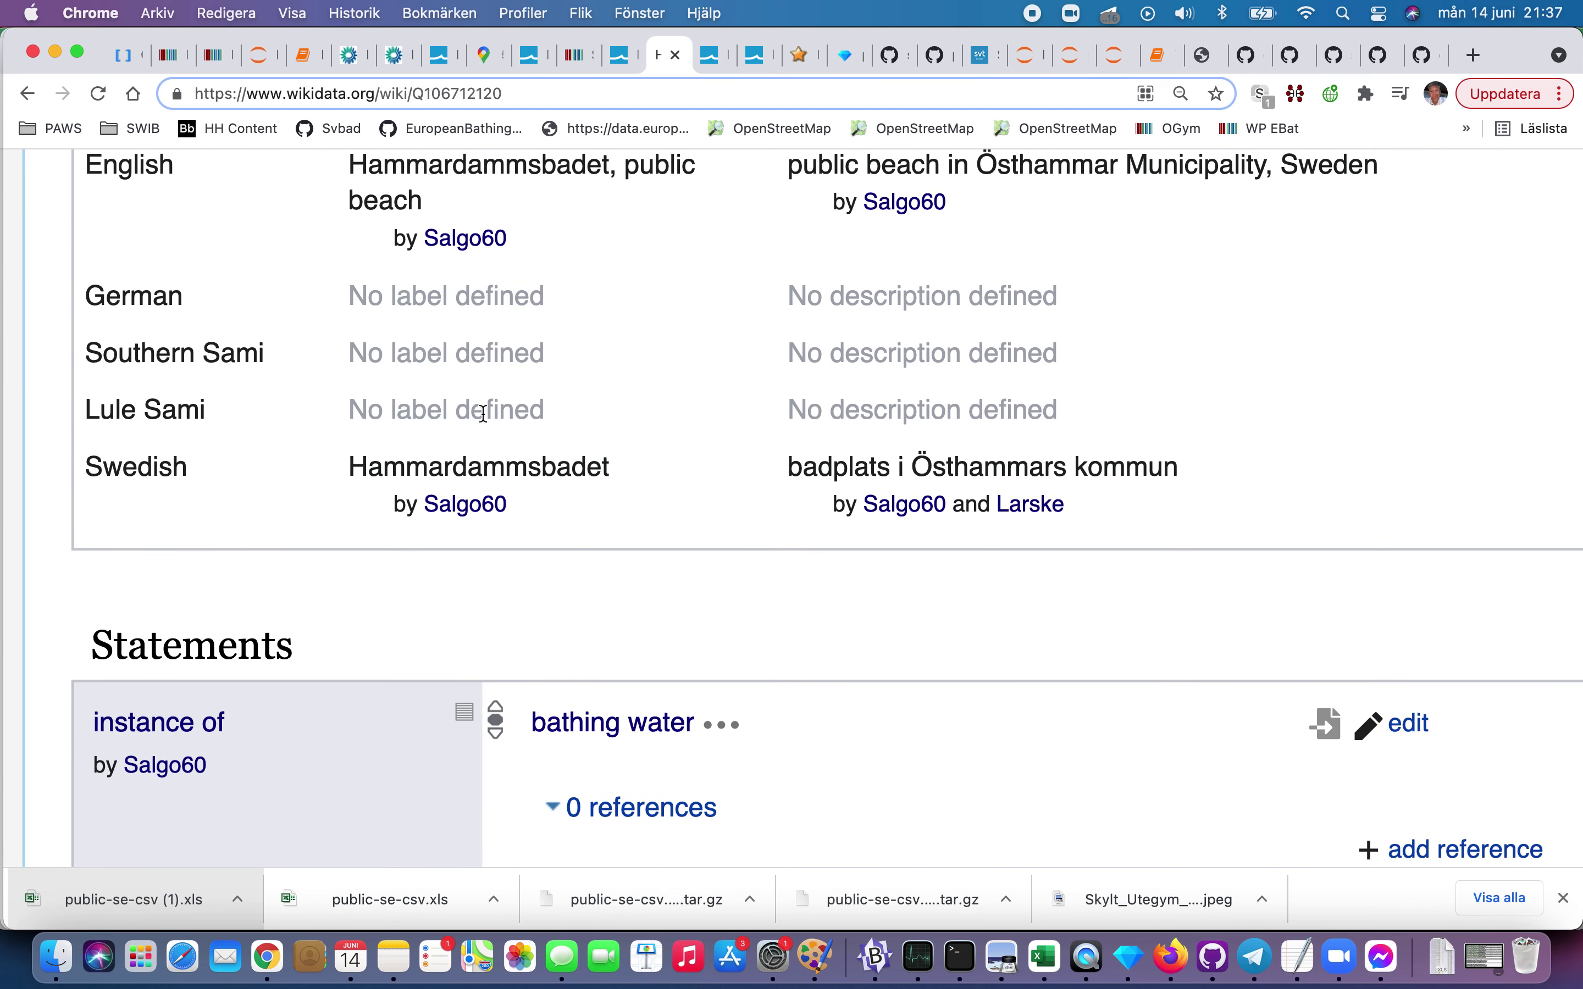
scroll(429, 415, down, 4)
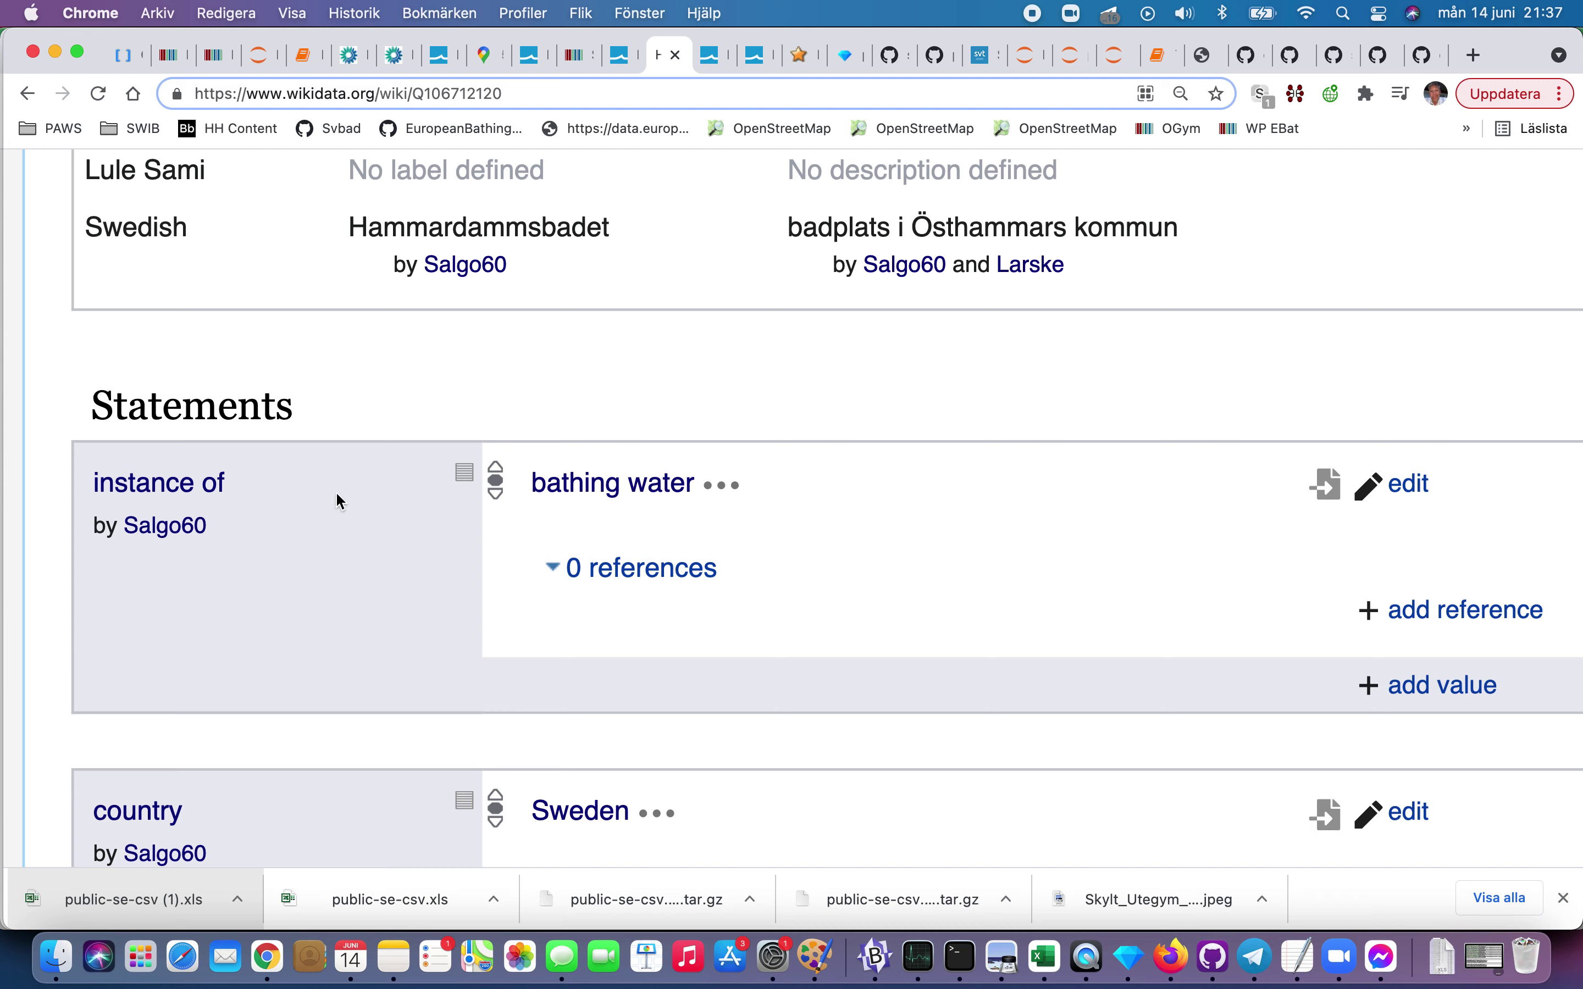
scroll(388, 551, down, 7)
scroll(389, 553, down, 20)
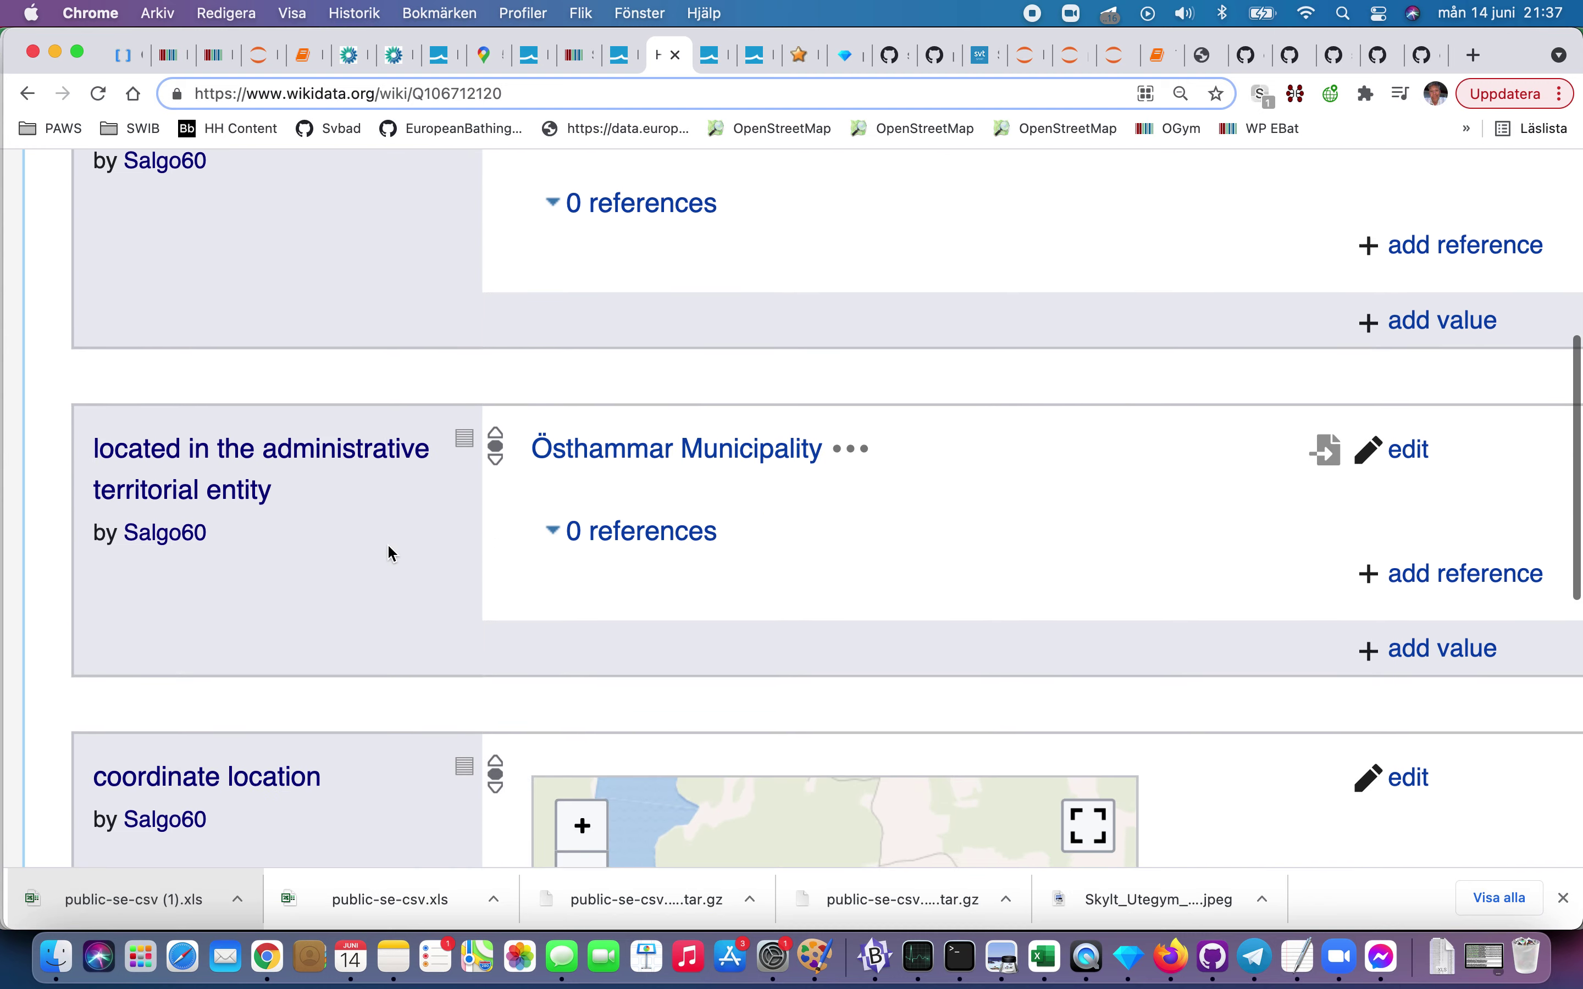
scroll(388, 553, up, 20)
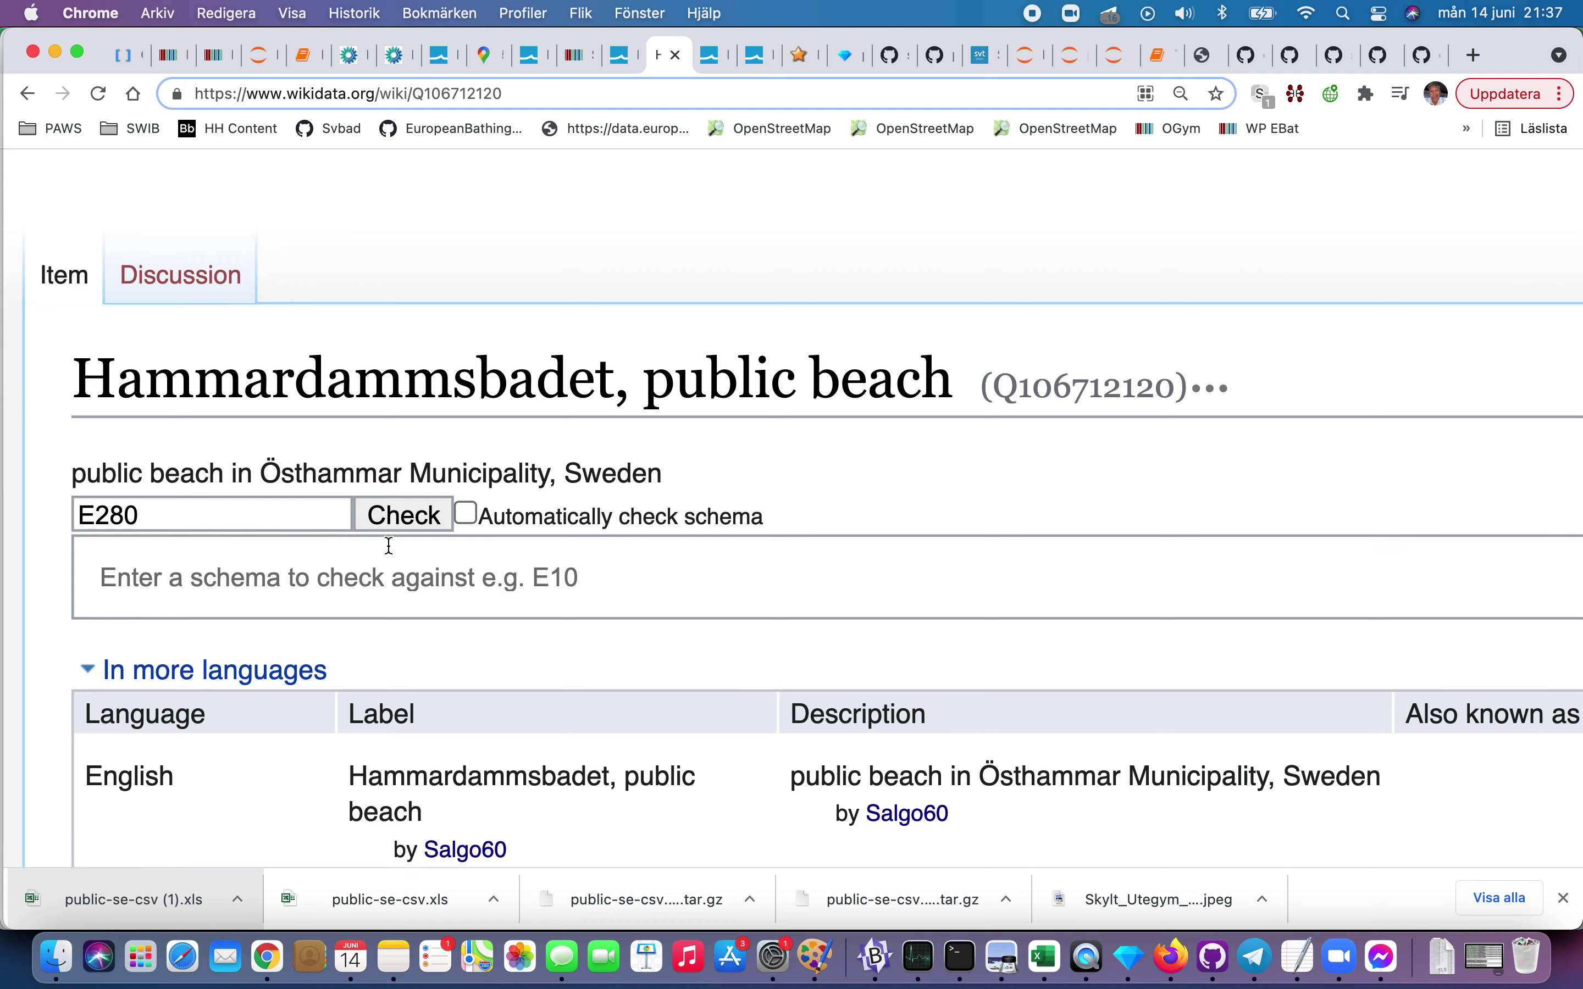
Step: Go back to the okfnLocal README and copy the name "Datainspektionen" from feedback item 2
key(ctrl+Tab)
key(ctrl+Tab)
key(ctrl+Tab)
key(ctrl+Tab)
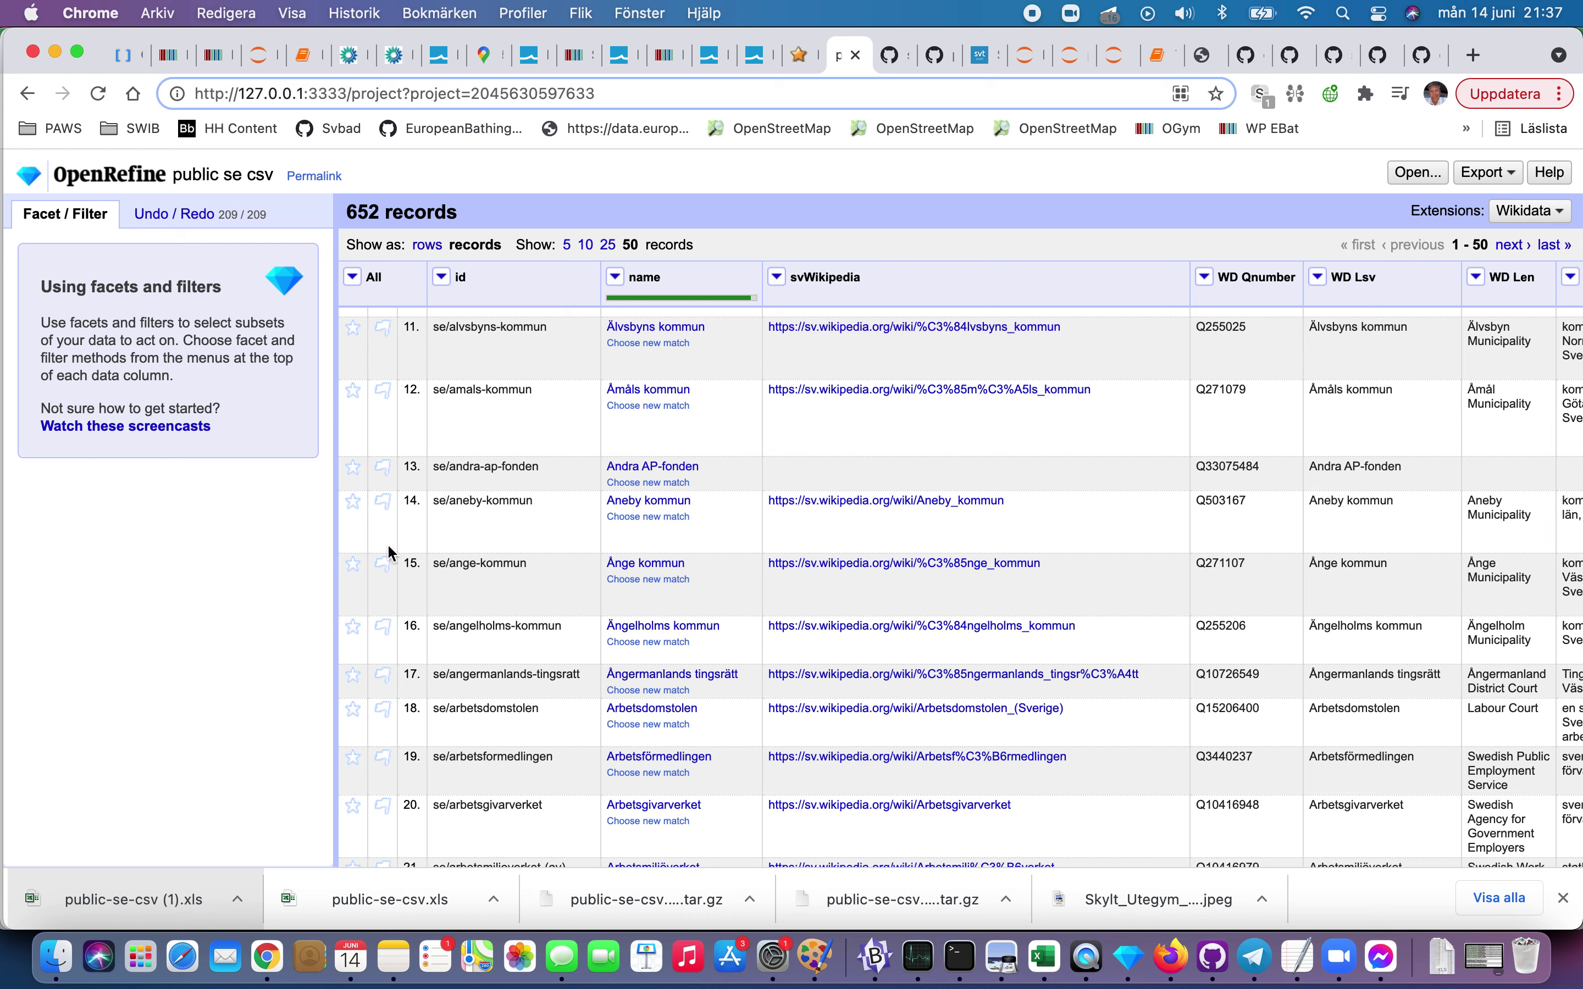
key(ctrl+Tab)
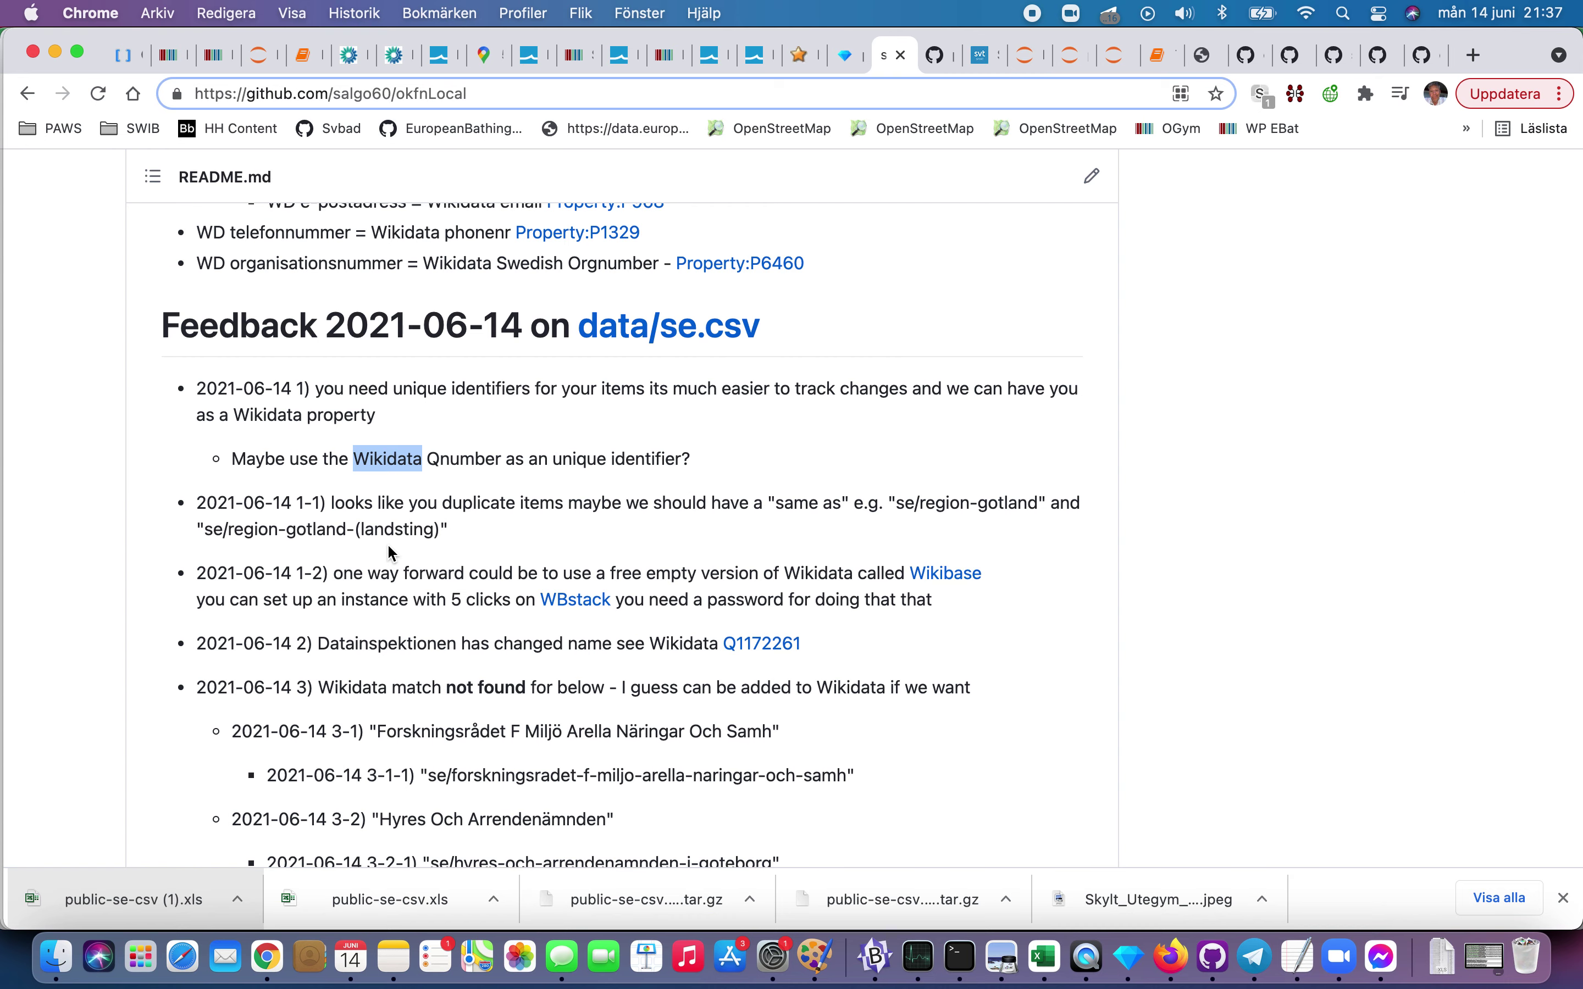
scroll(388, 552, down, 1)
scroll(390, 553, down, 1)
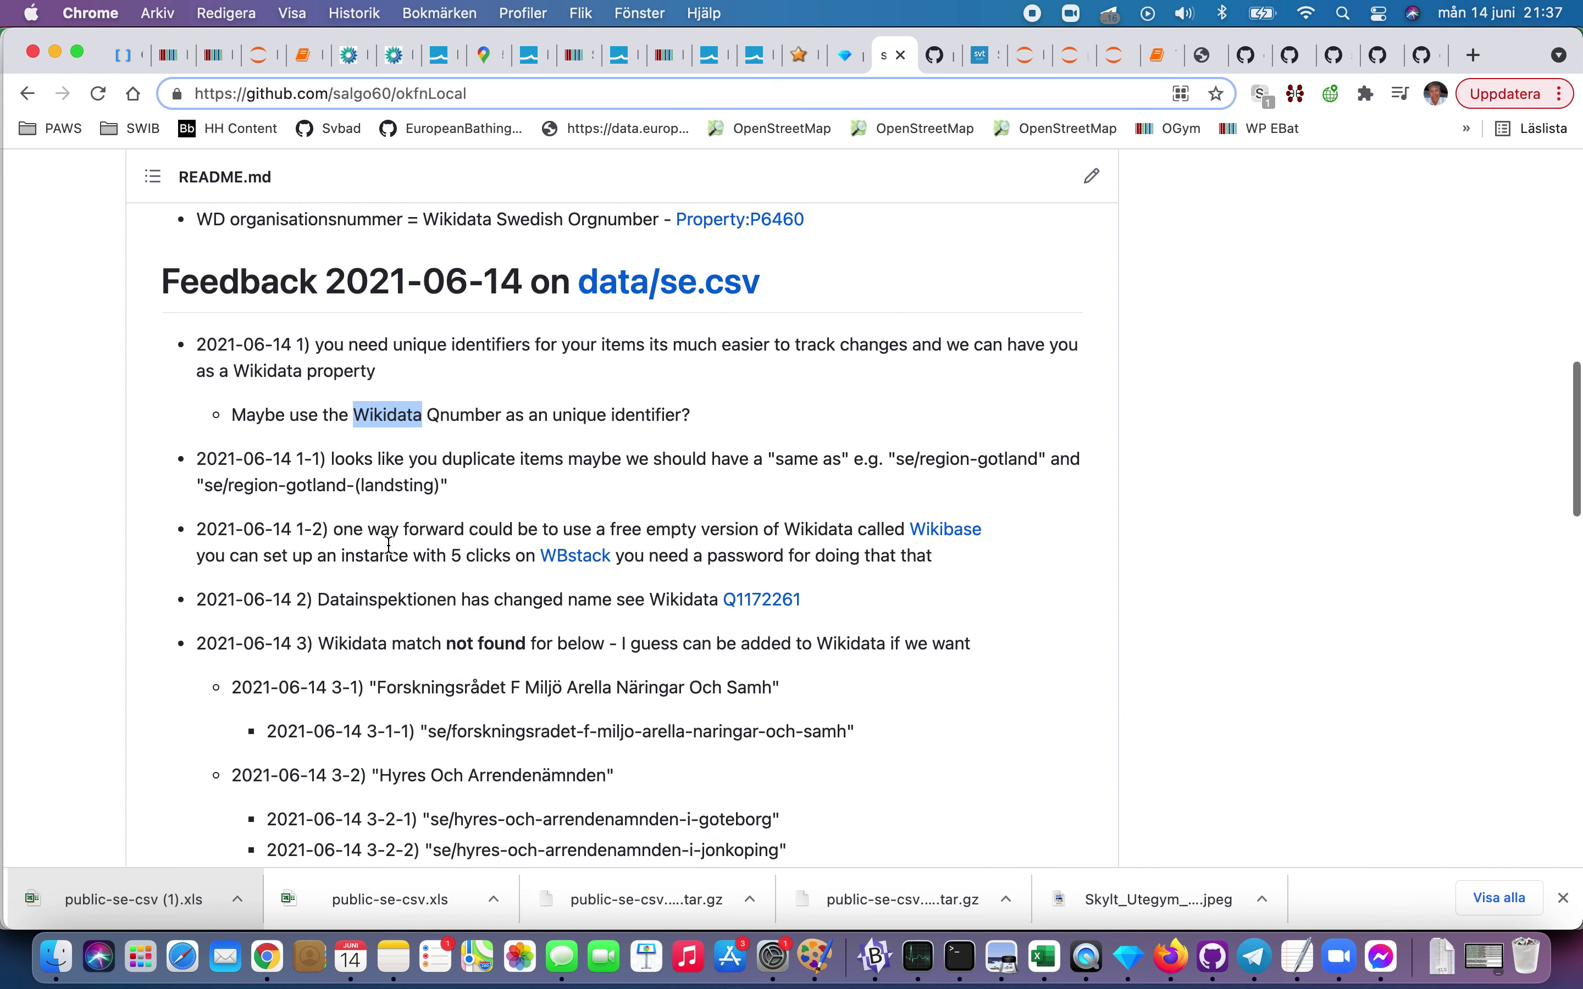
double_click(355, 603)
key(super+c)
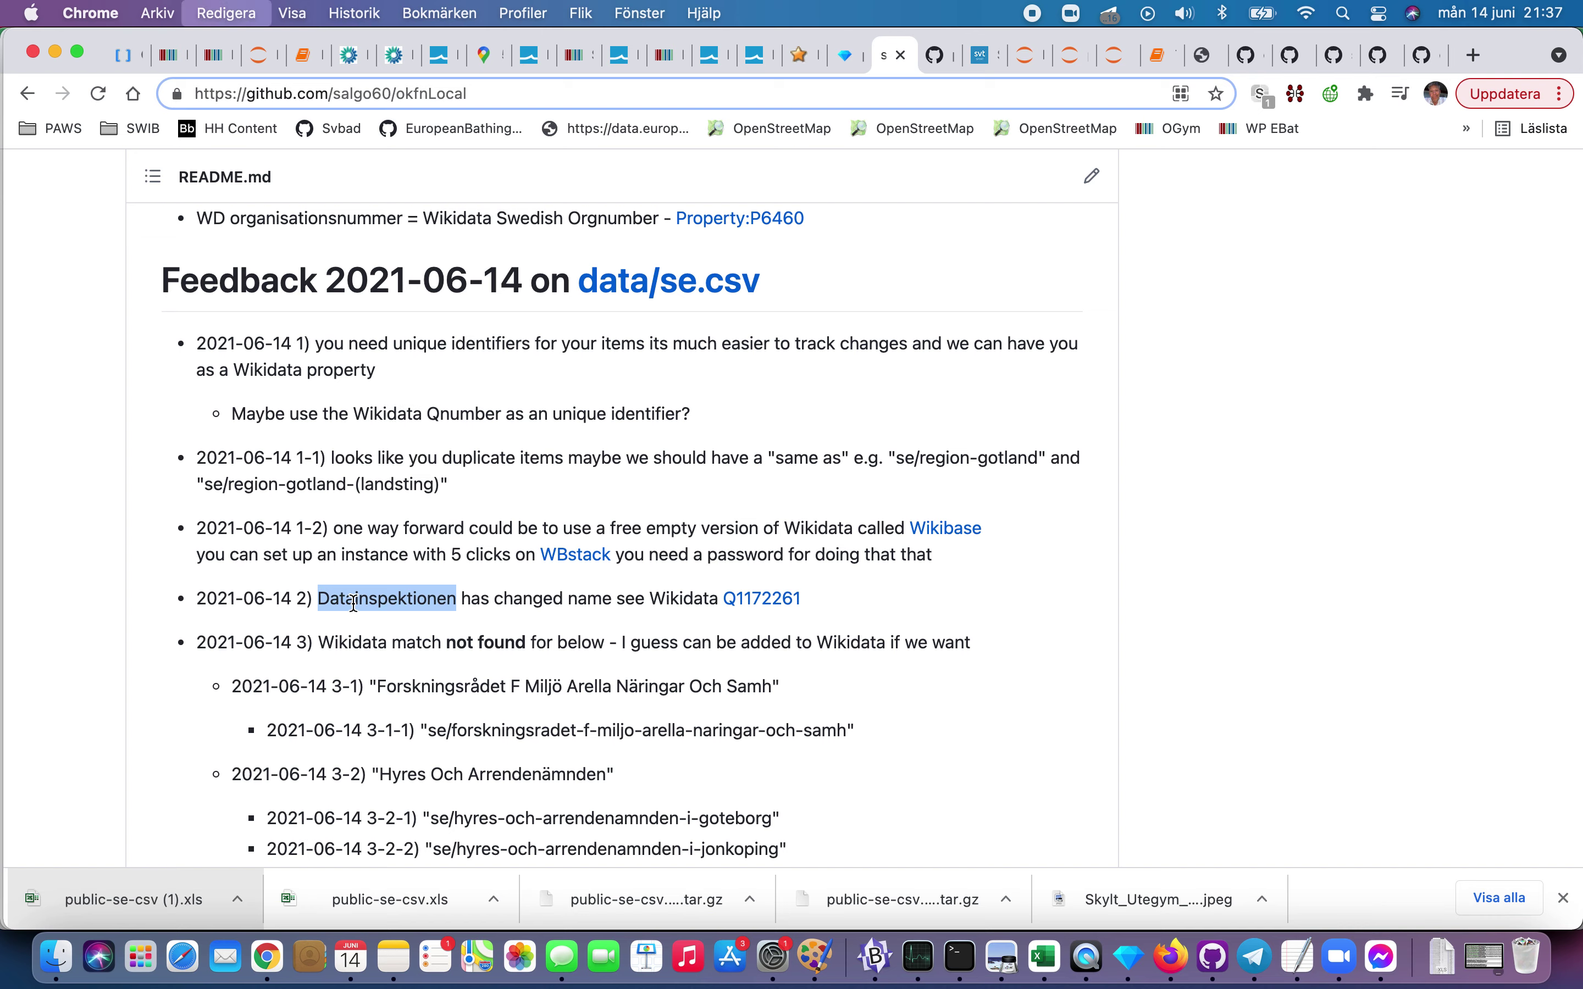
Step: Open the linked Wikidata item Q1172261 and examine its labels, descriptions and aliases in each language
click(759, 599)
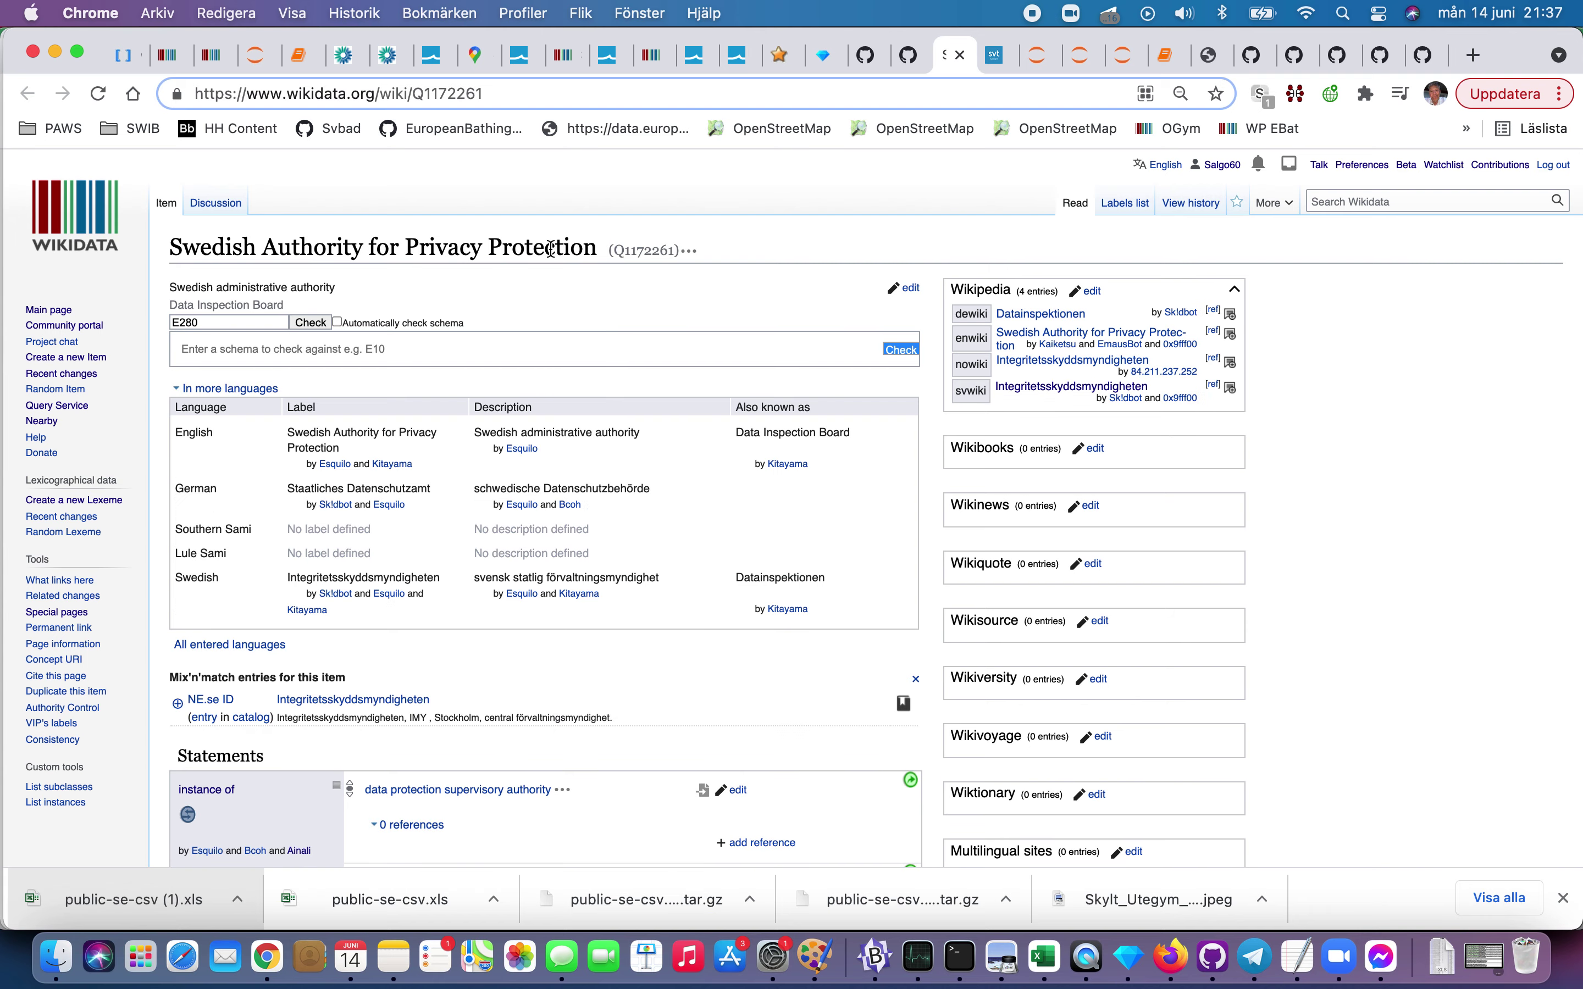
scroll(549, 249, up, 5)
scroll(548, 248, left, 3)
scroll(548, 248, down, 5)
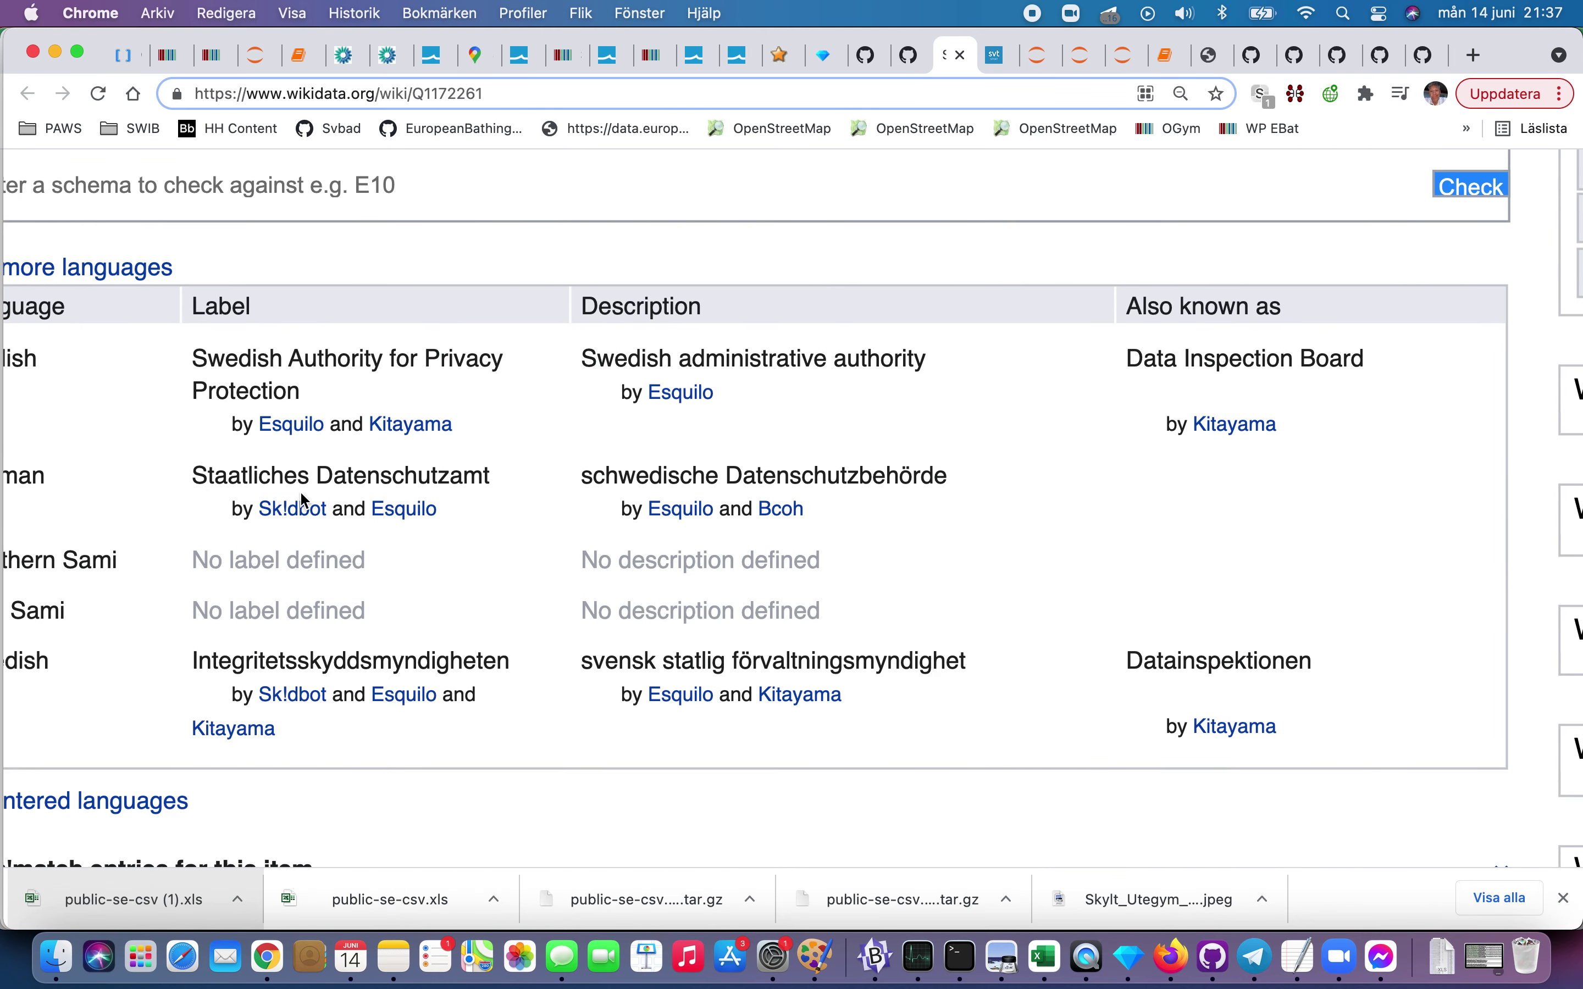
Step: Compare the Swedish label "Integritetsskyddsmyndigheten" with the Swedish alias "Datainspektionen" and copy the alias
scroll(243, 487, left, 3)
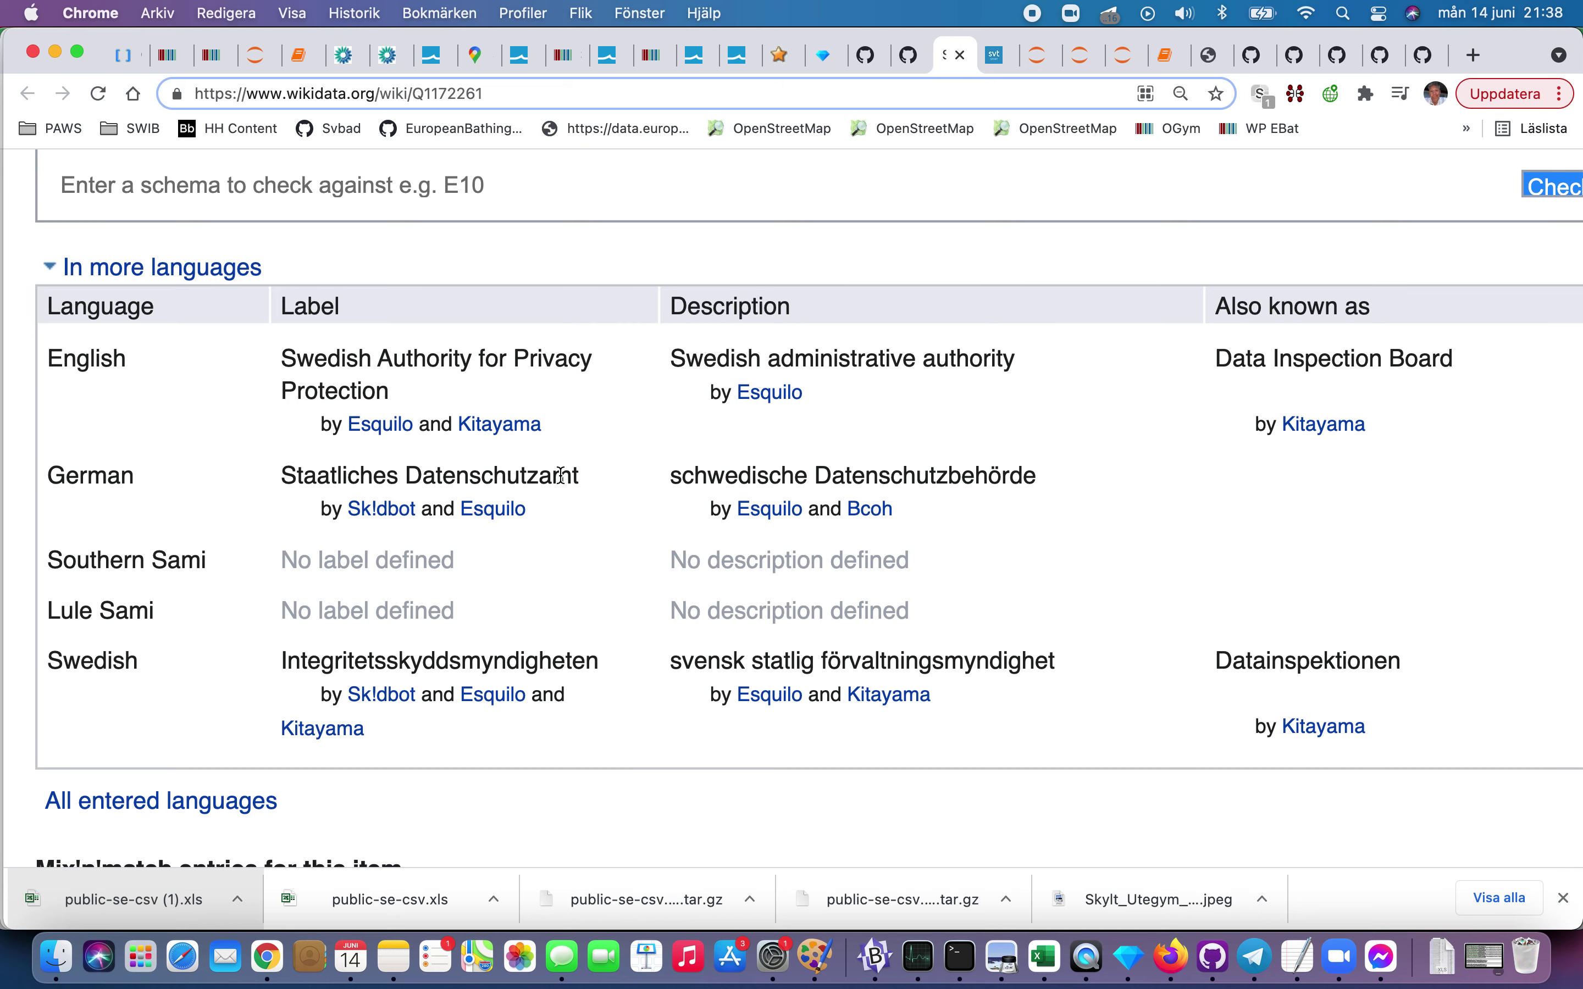
scroll(561, 475, down, 1)
scroll(561, 476, down, 2)
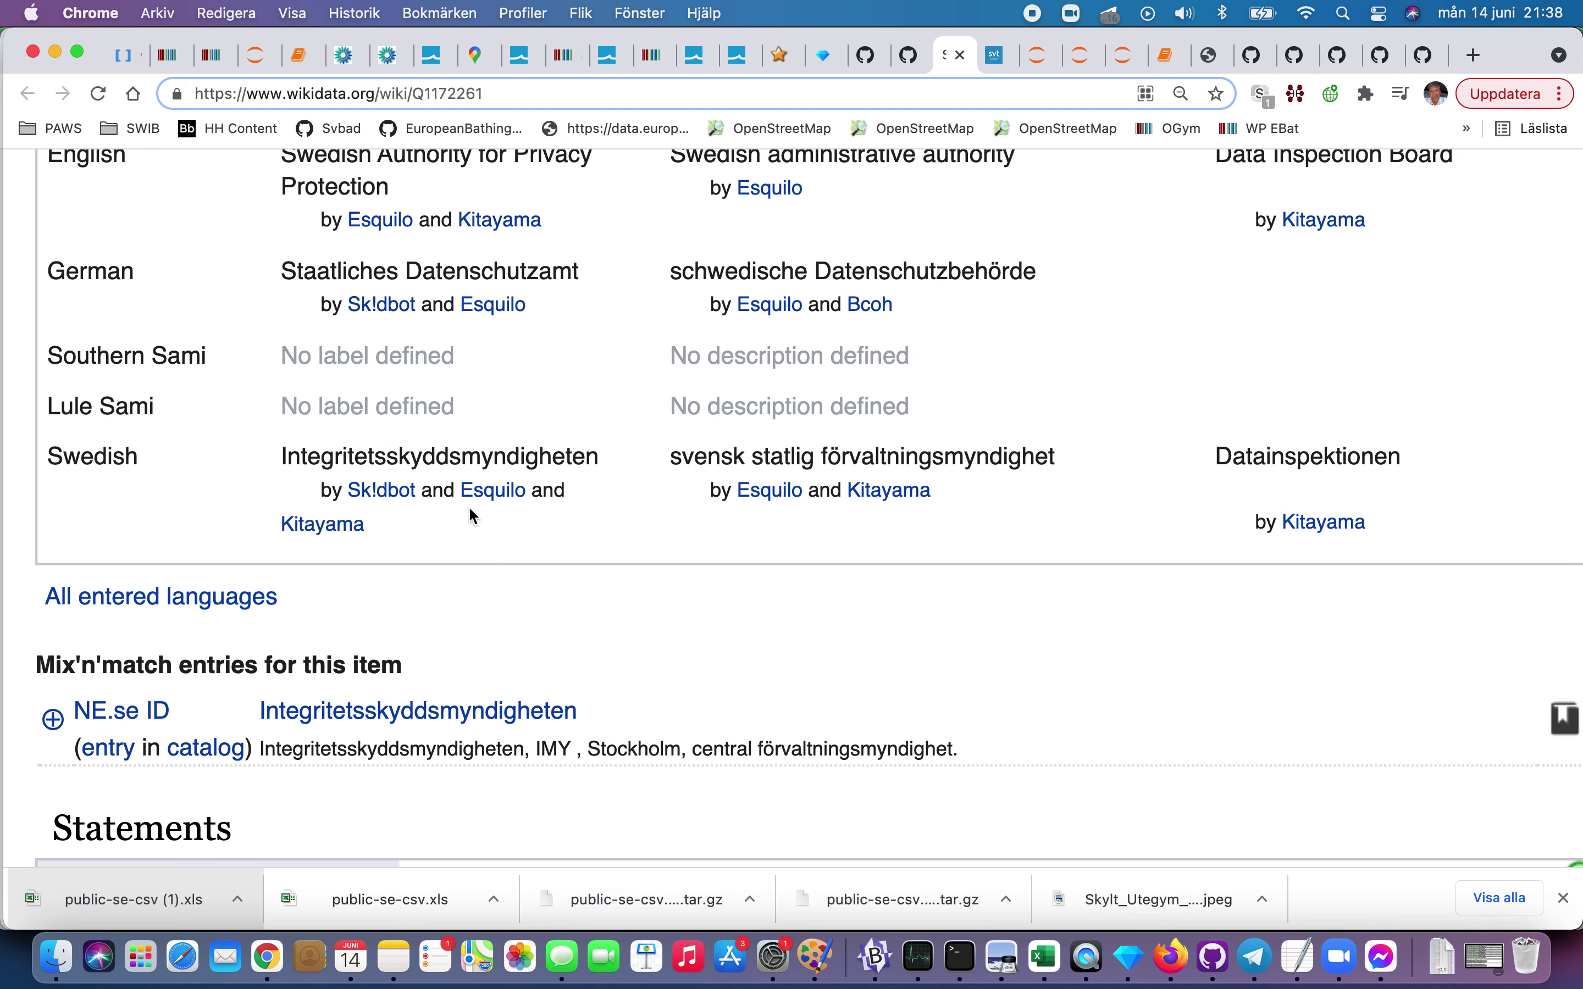
double_click(314, 453)
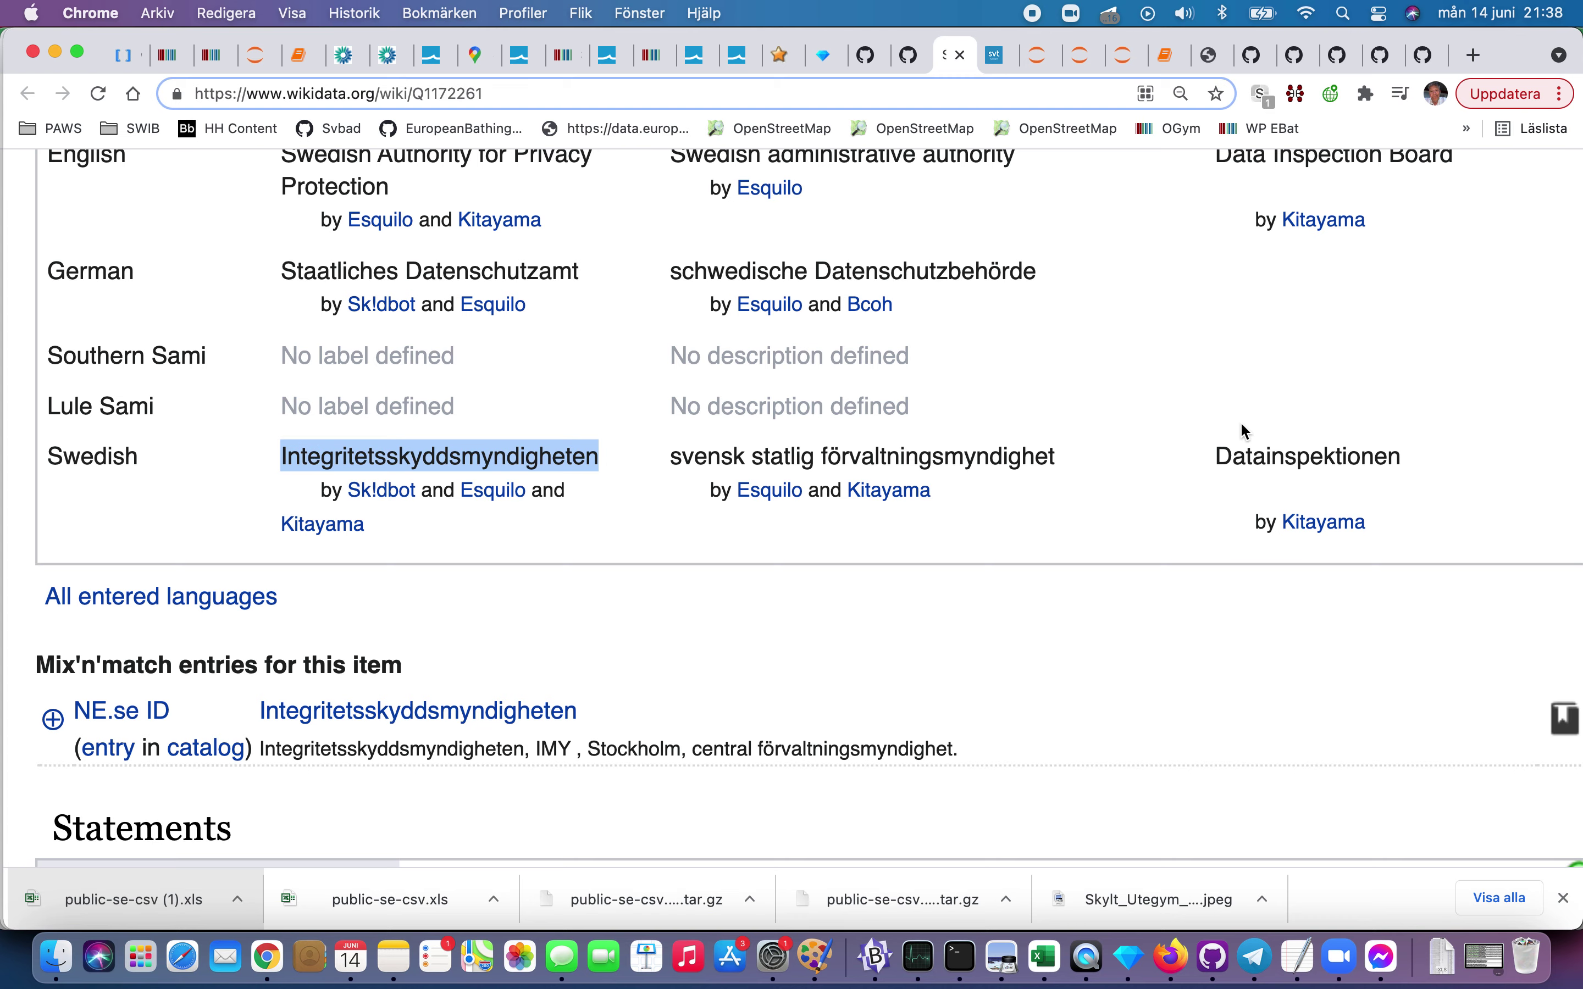
double_click(1285, 456)
key(super+c)
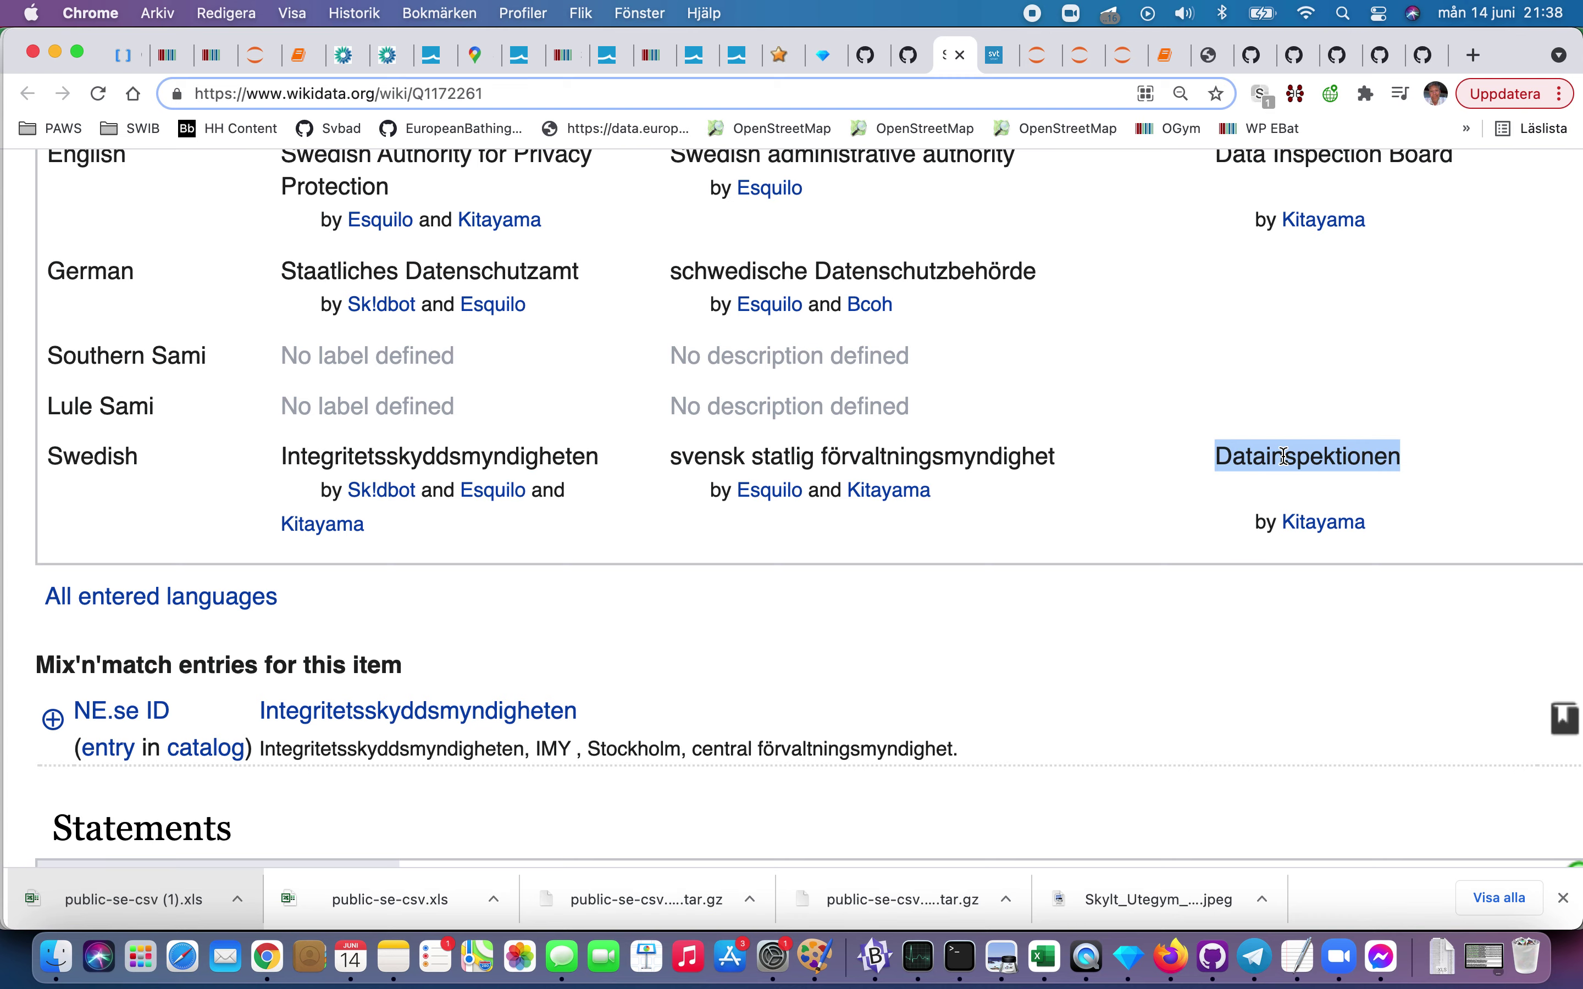
Step: Examine the item's instance of, part of, inception and official name statements, and expand the reference for the official name "Datainspektionen"
scroll(1286, 457, up, 3)
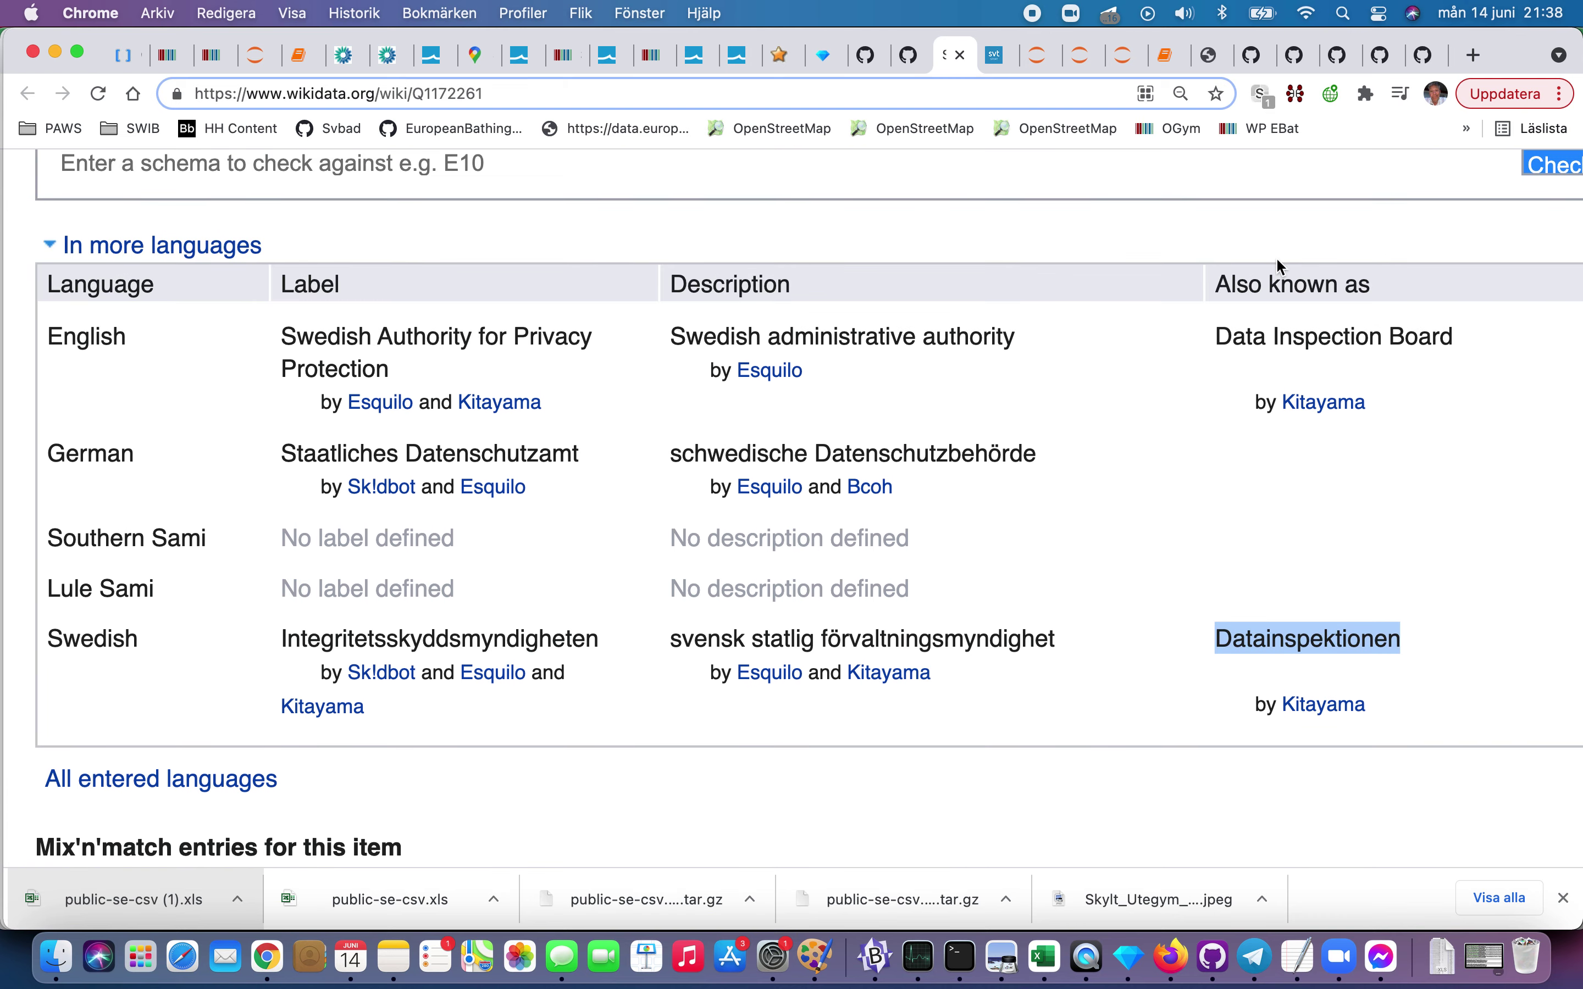
scroll(1256, 283, down, 10)
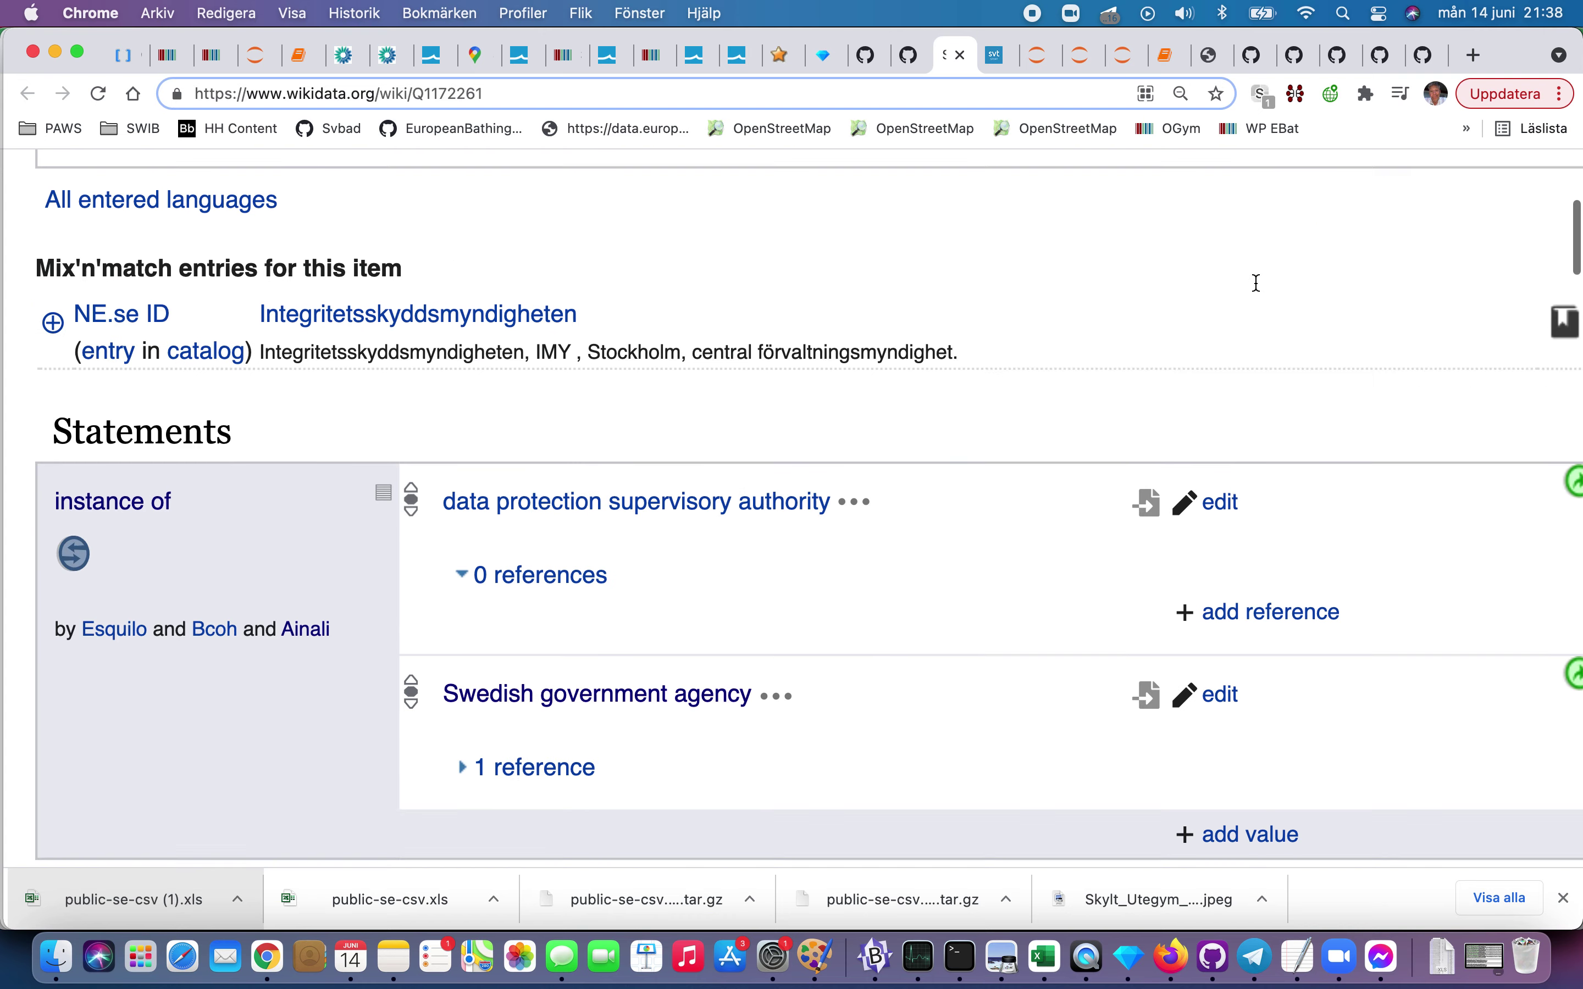
scroll(1261, 292, down, 8)
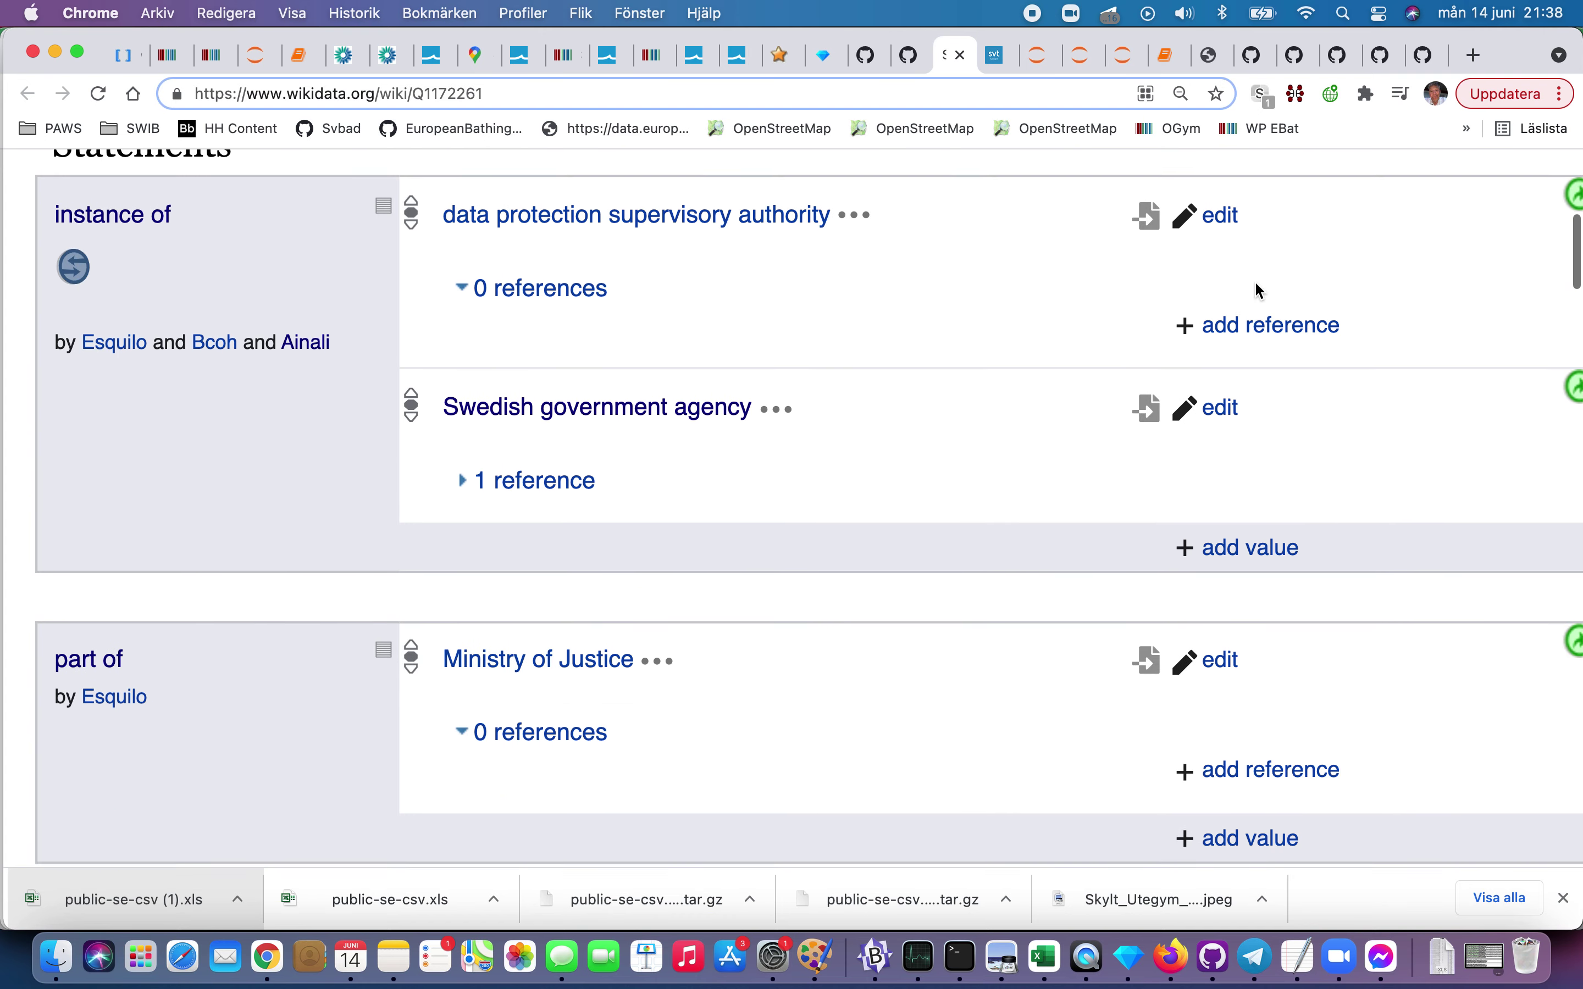
scroll(1256, 288, up, 2)
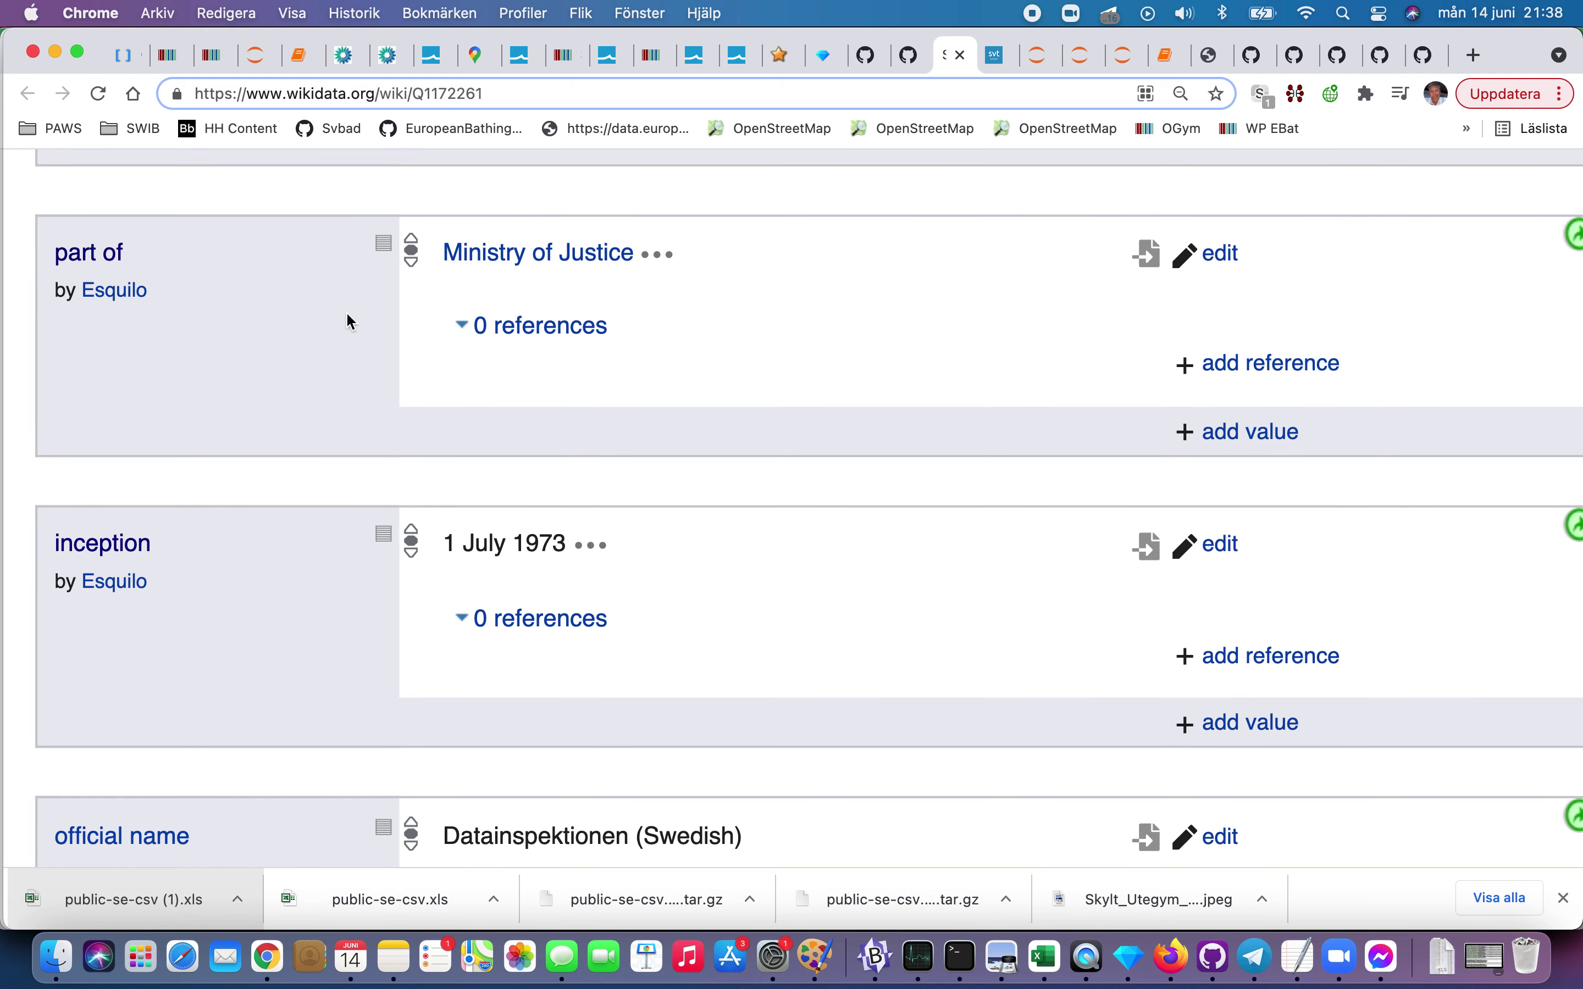
scroll(534, 288, down, 4)
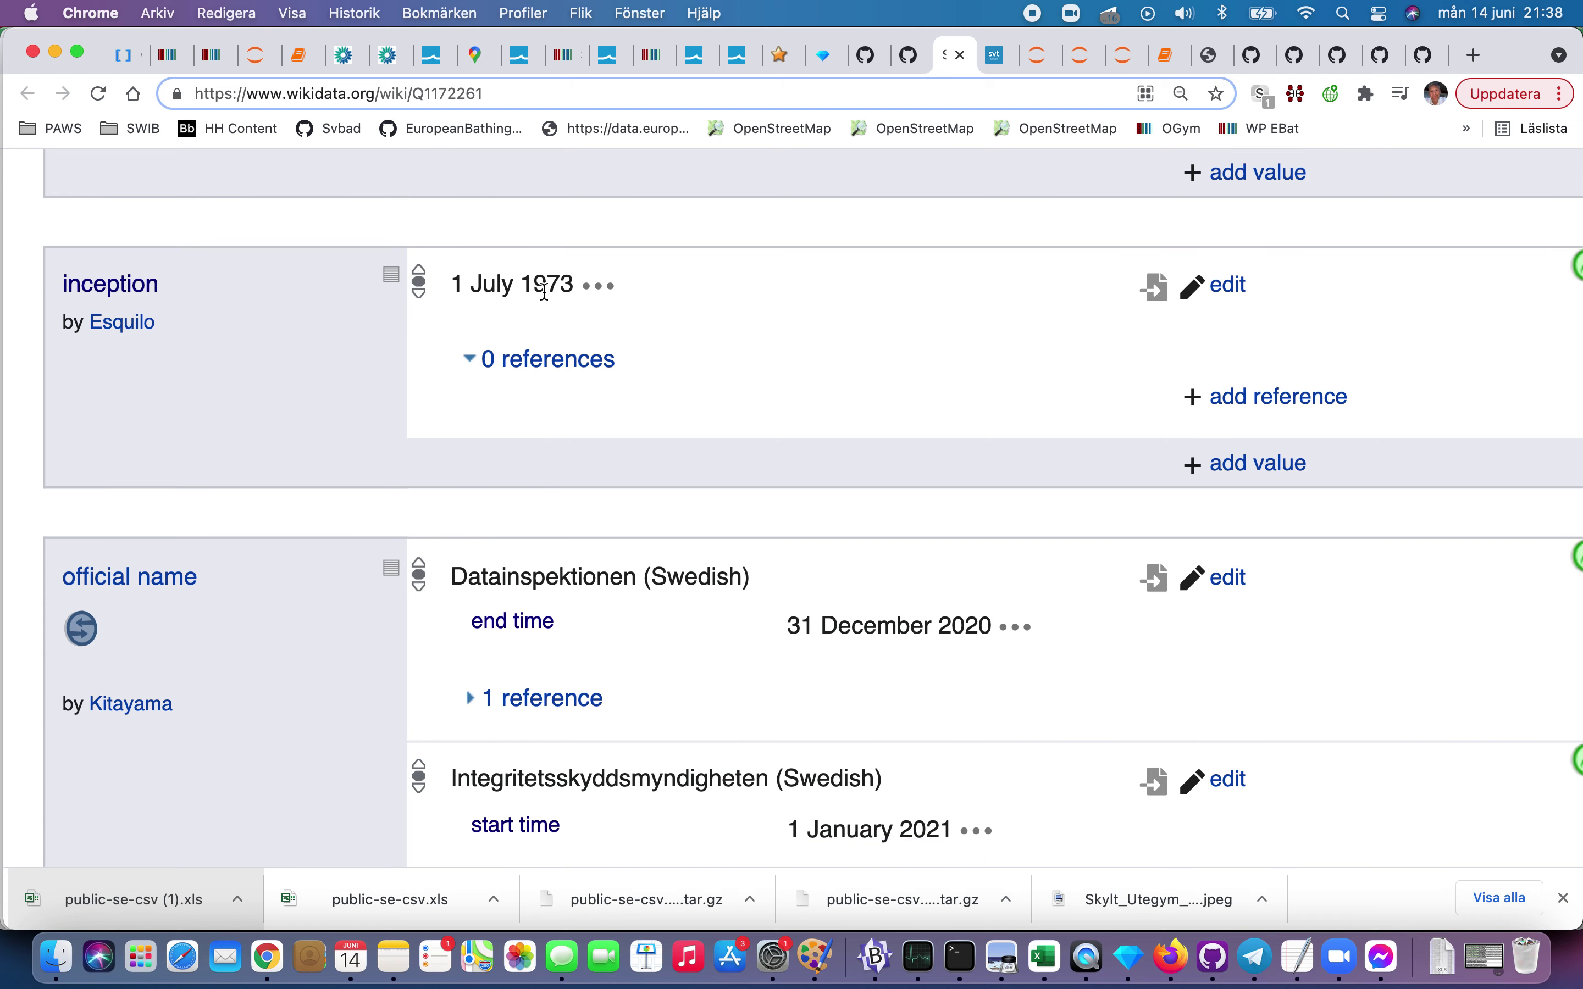
scroll(540, 291, down, 4)
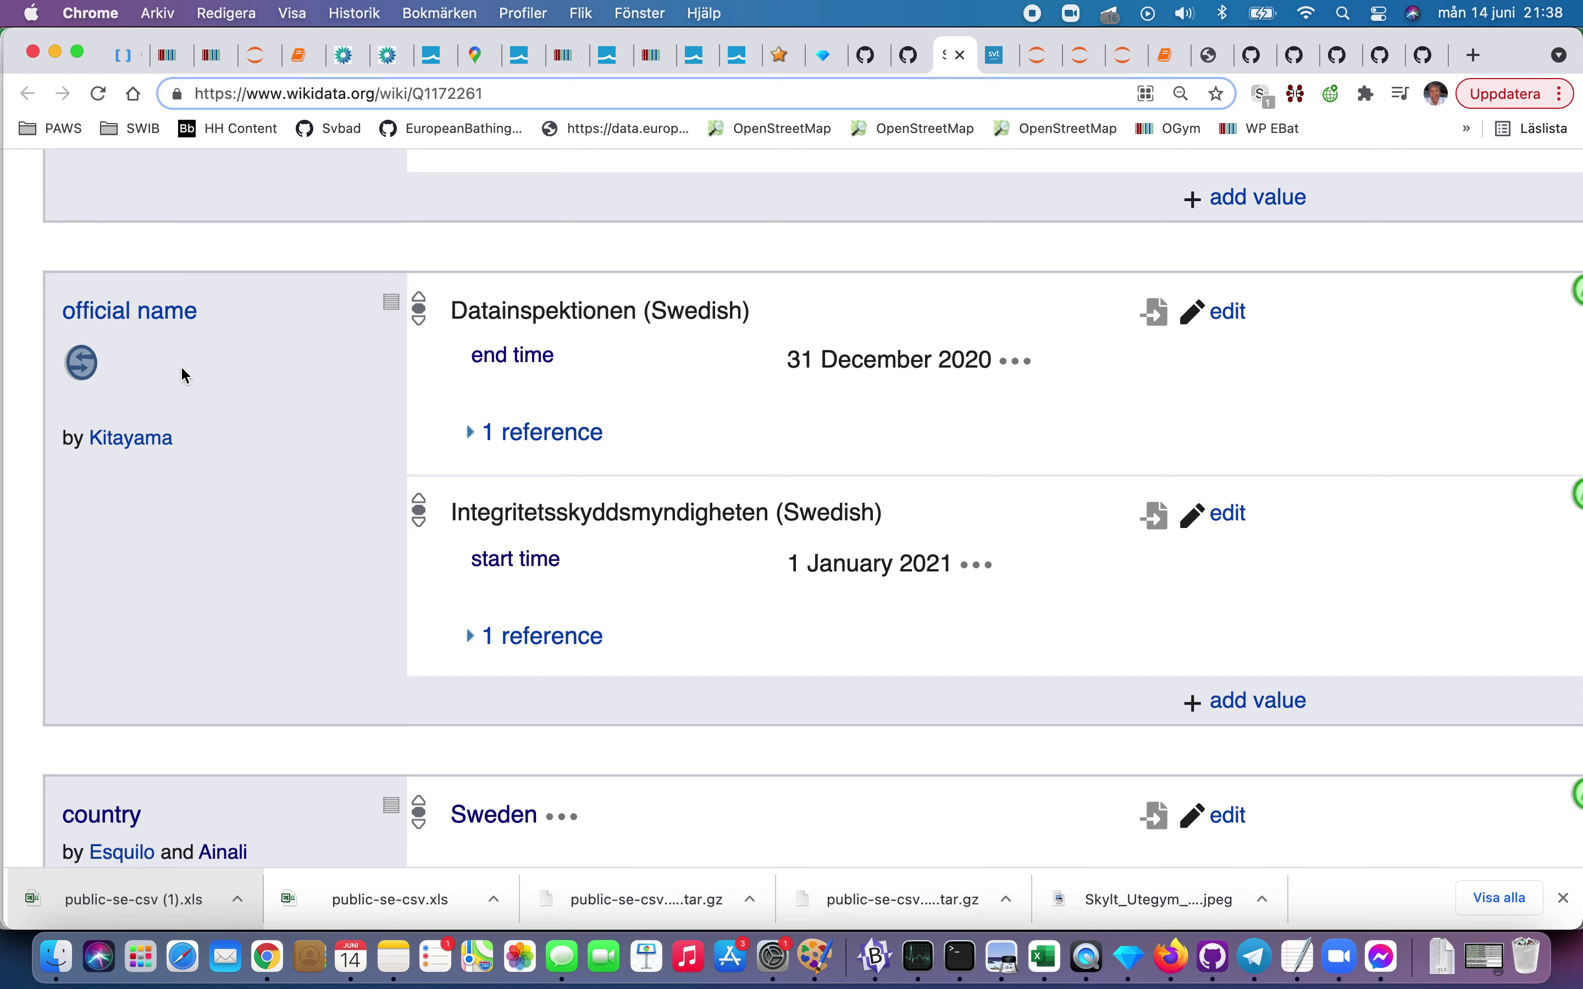
scroll(180, 365, up, 1)
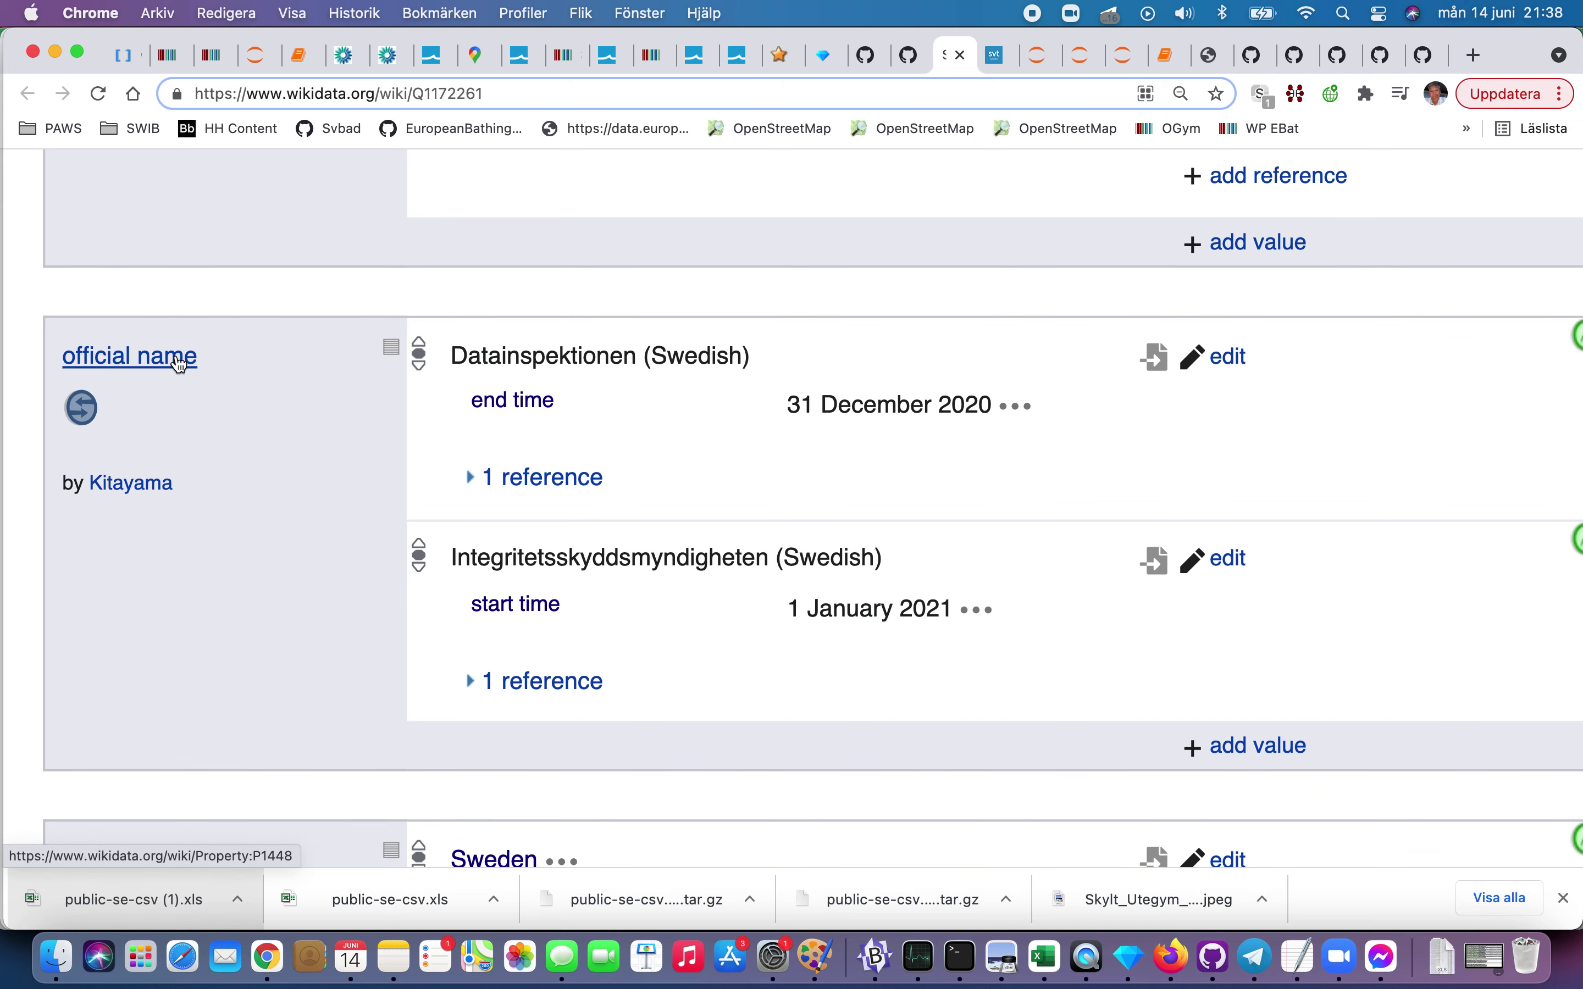
double_click(513, 360)
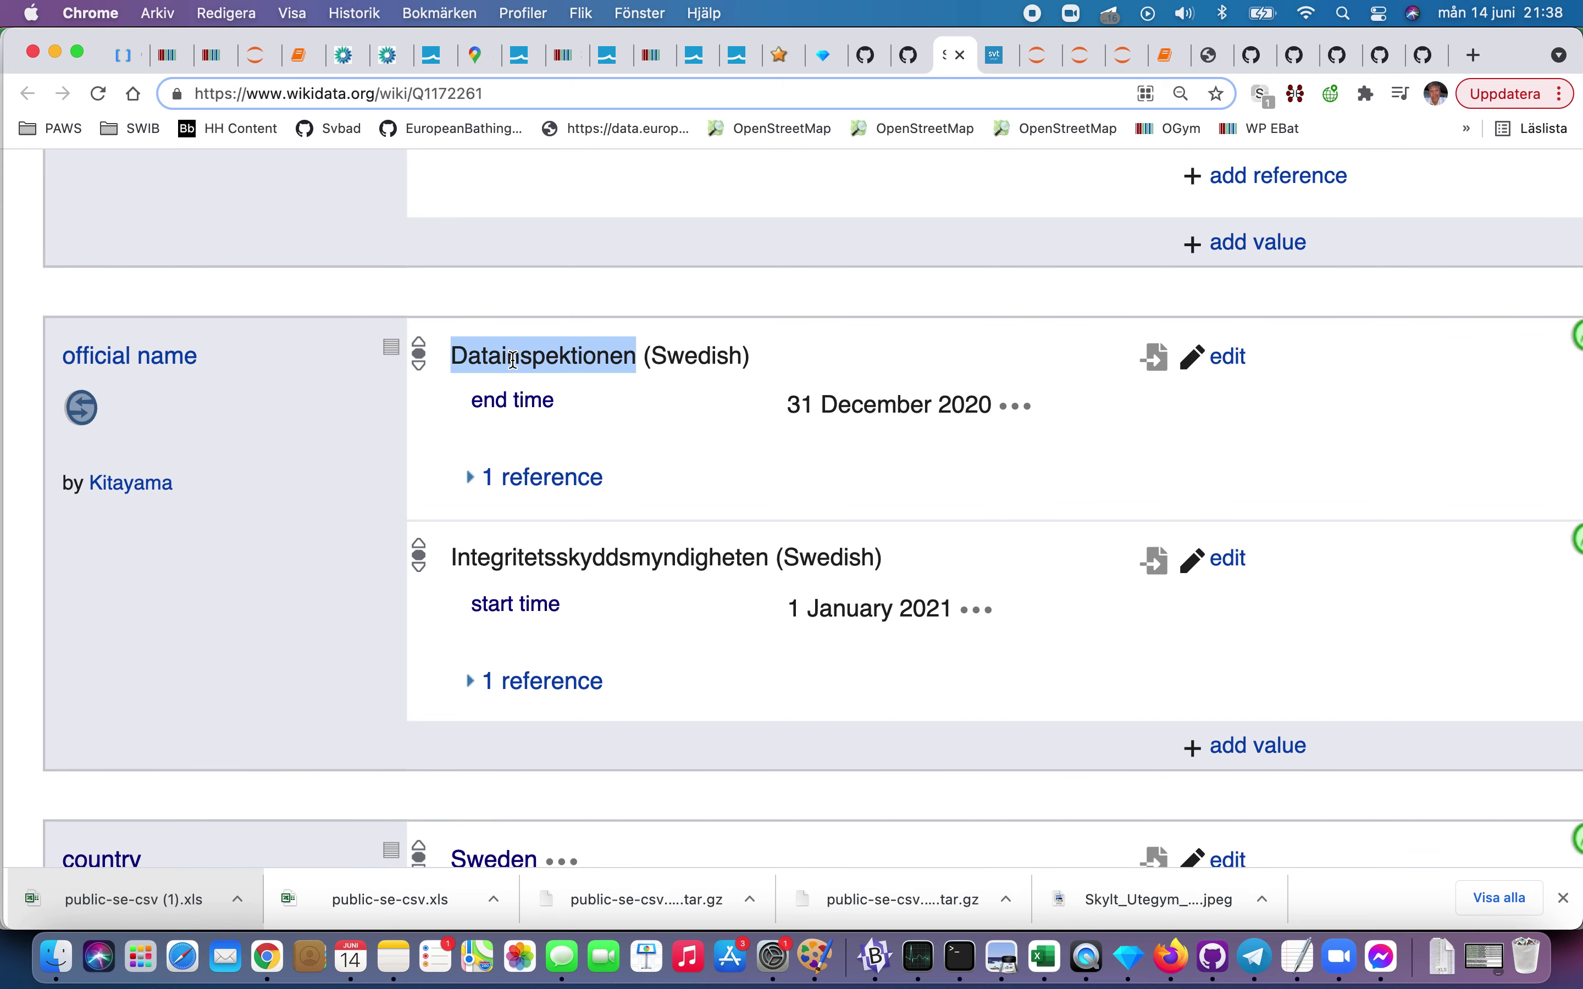
click(467, 479)
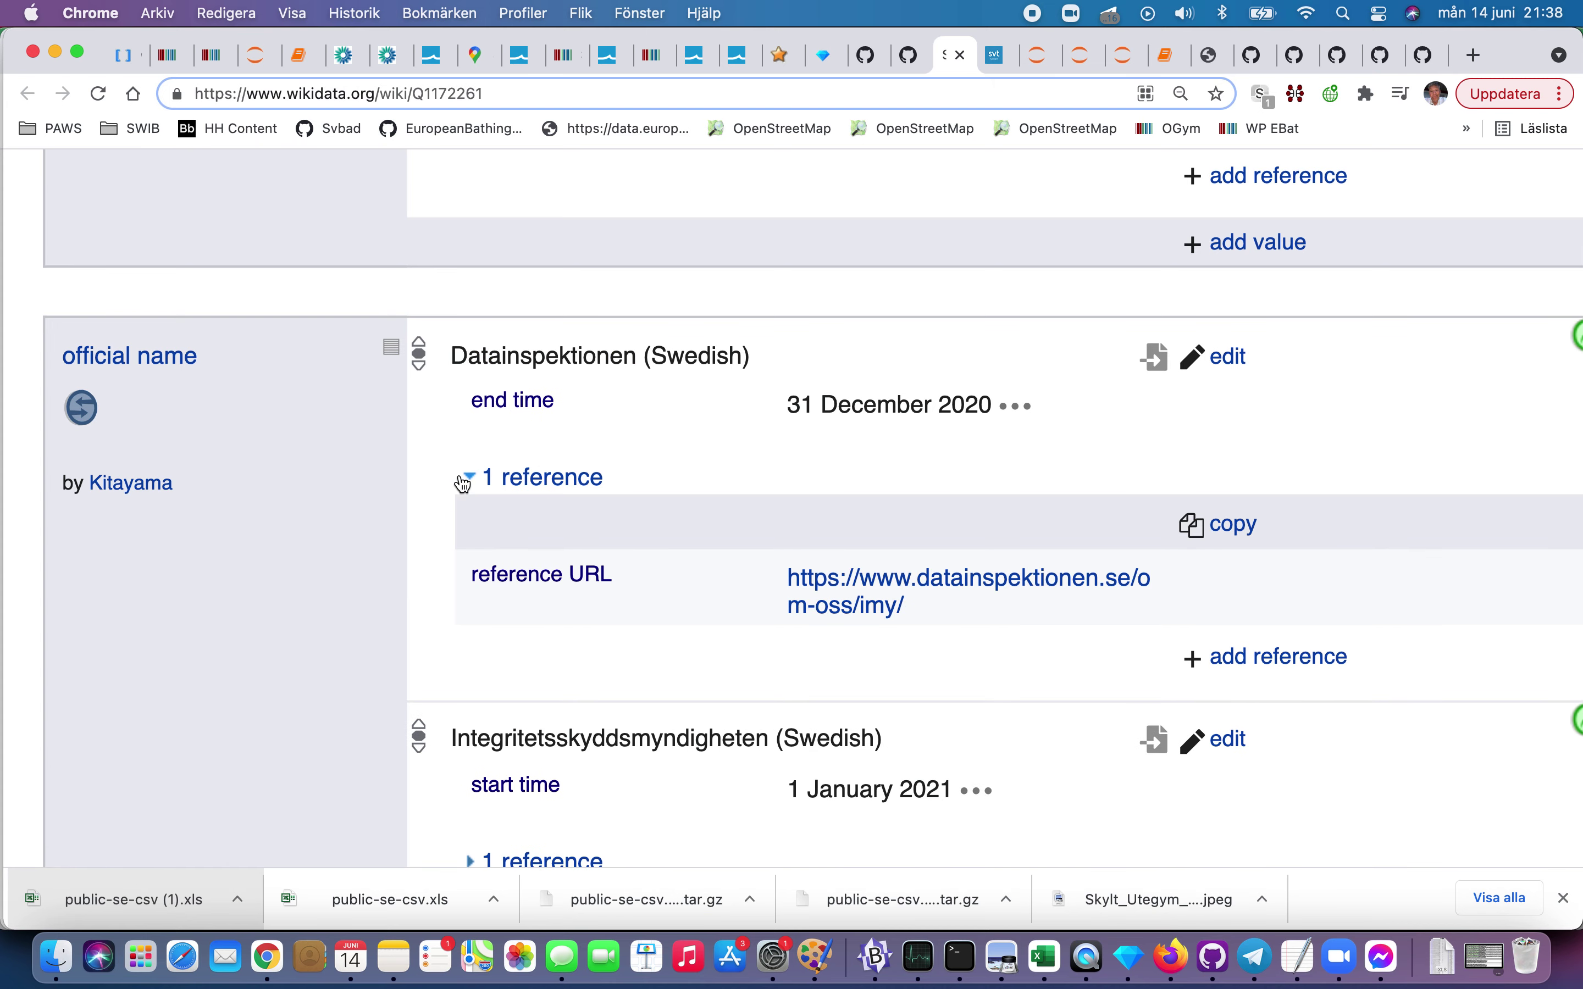
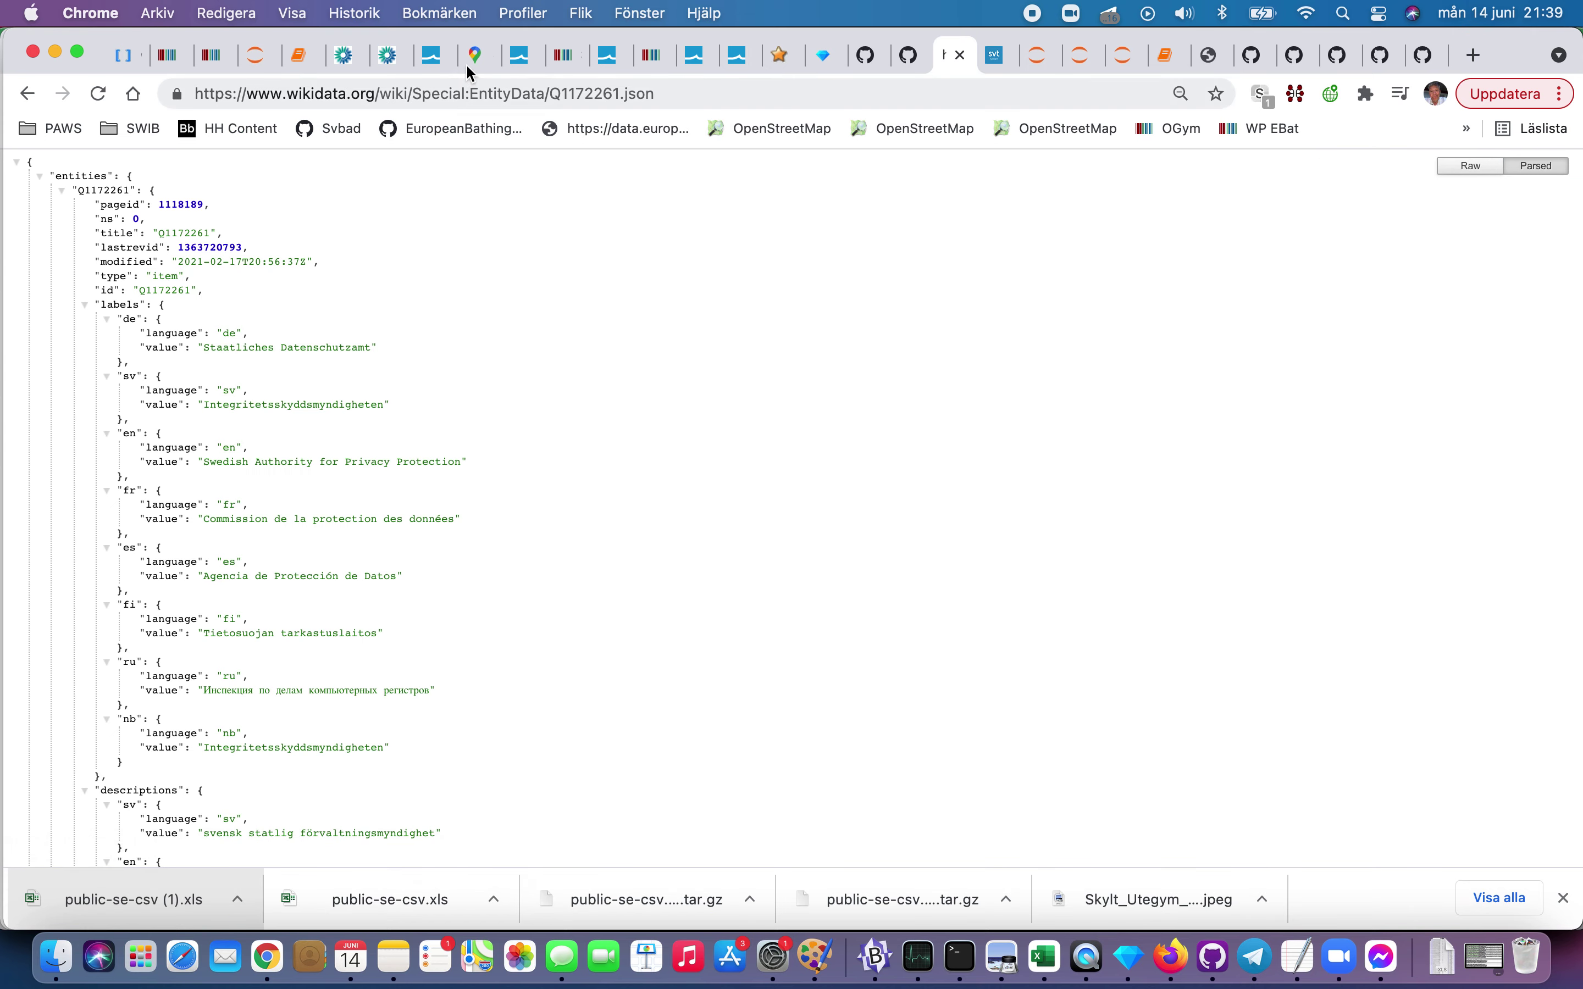
Step: Return from the entity's JSON data to the Q1172261 item page and review its Wikipedia sitelinks
click(27, 93)
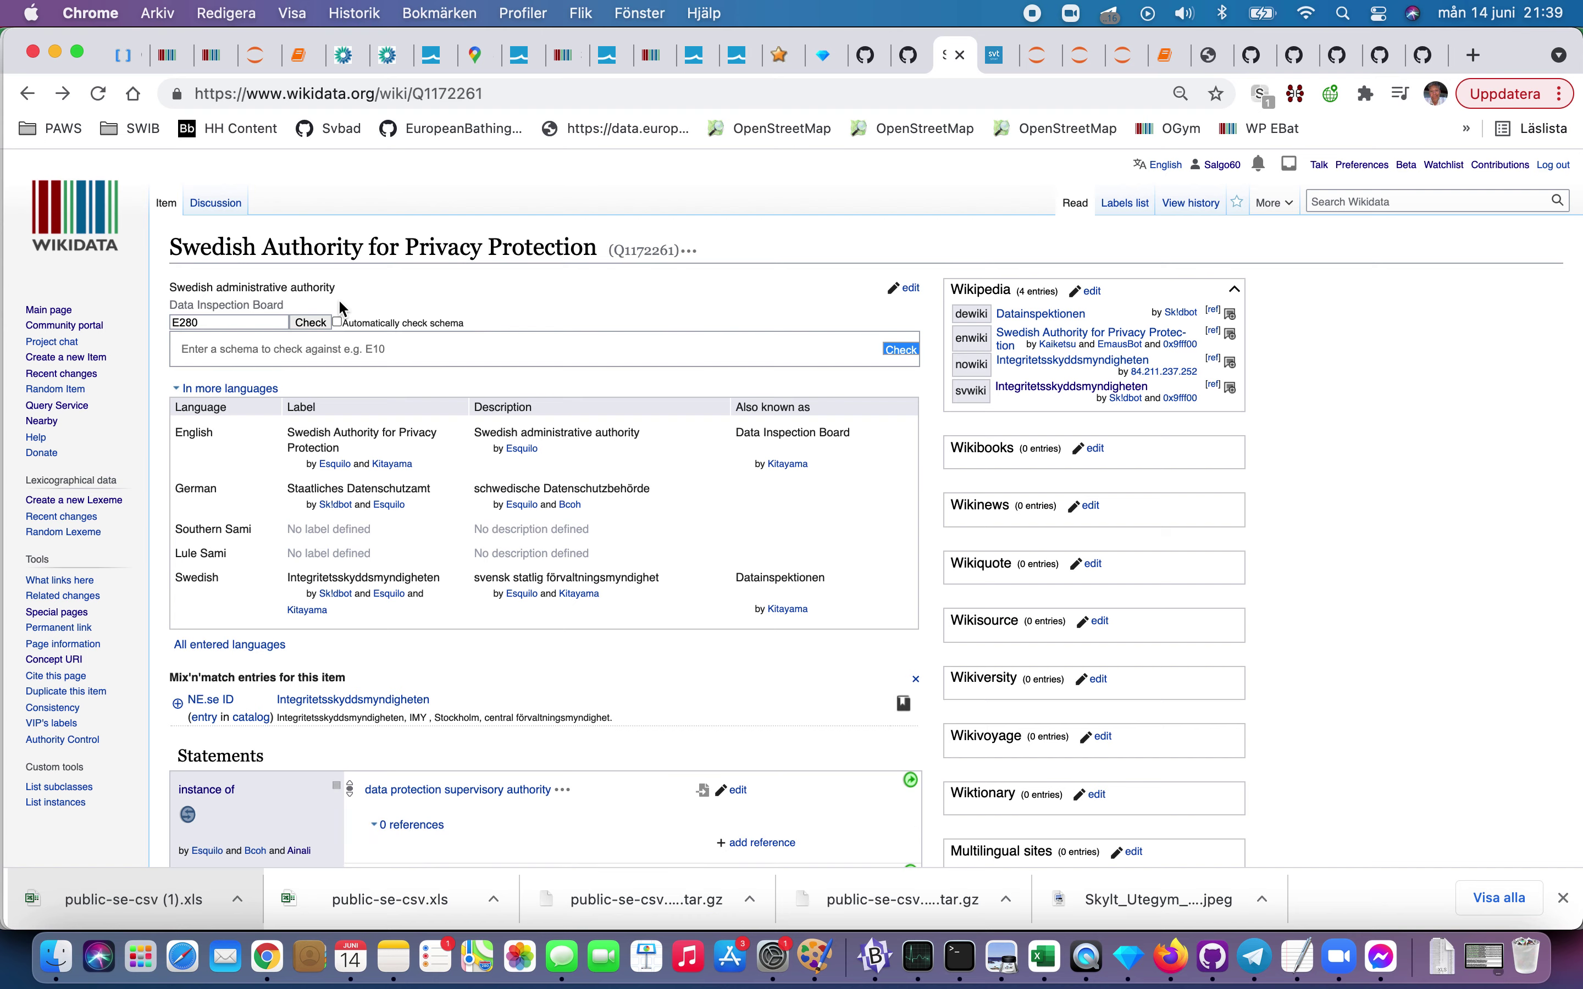
scroll(737, 326, up, 5)
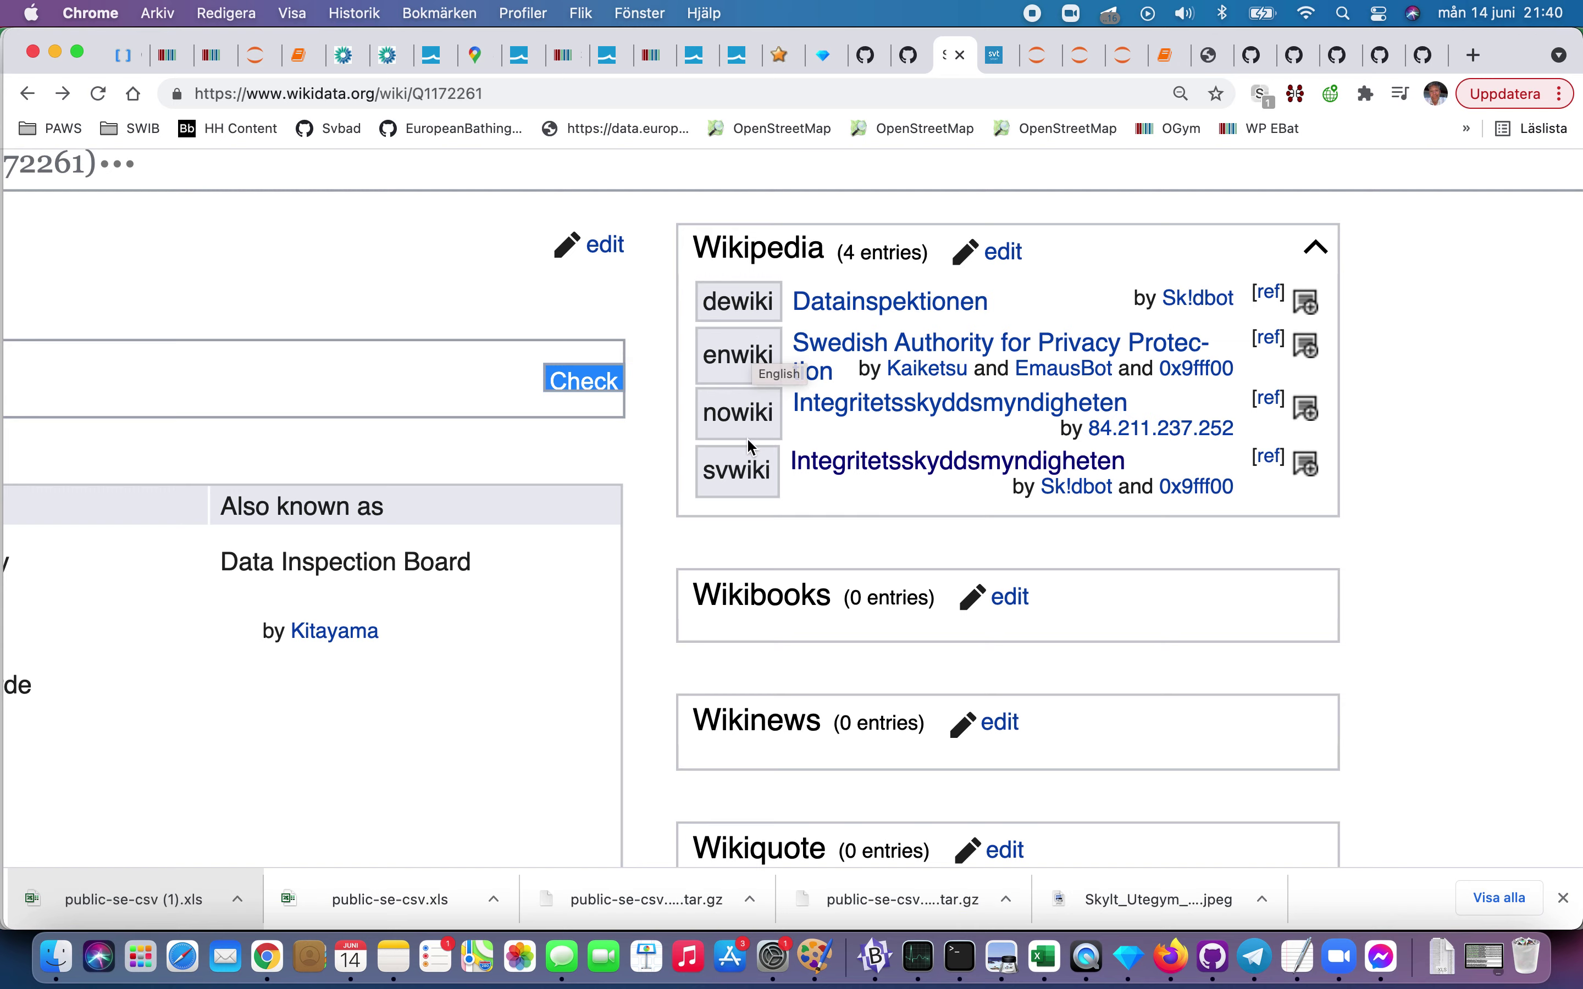
scroll(751, 447, left, 15)
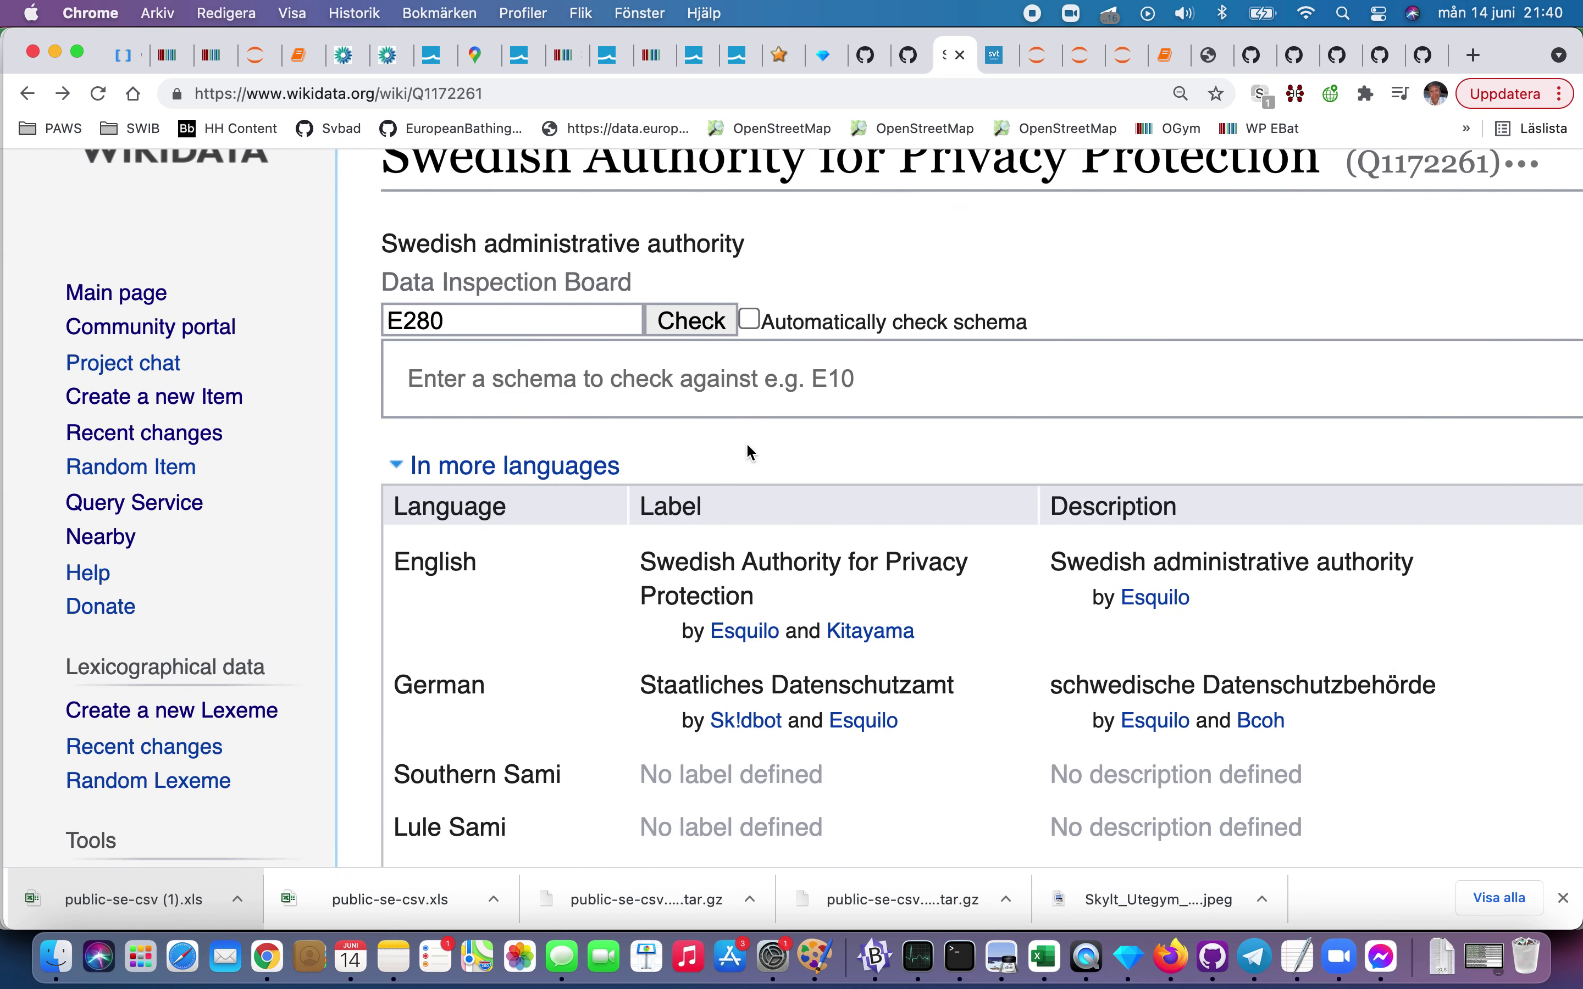
Step: Examine the item's budget, address and social media statements and its identifiers, from VIAF ID and ISNI to Swedish Organization Number
scroll(751, 451, down, 20)
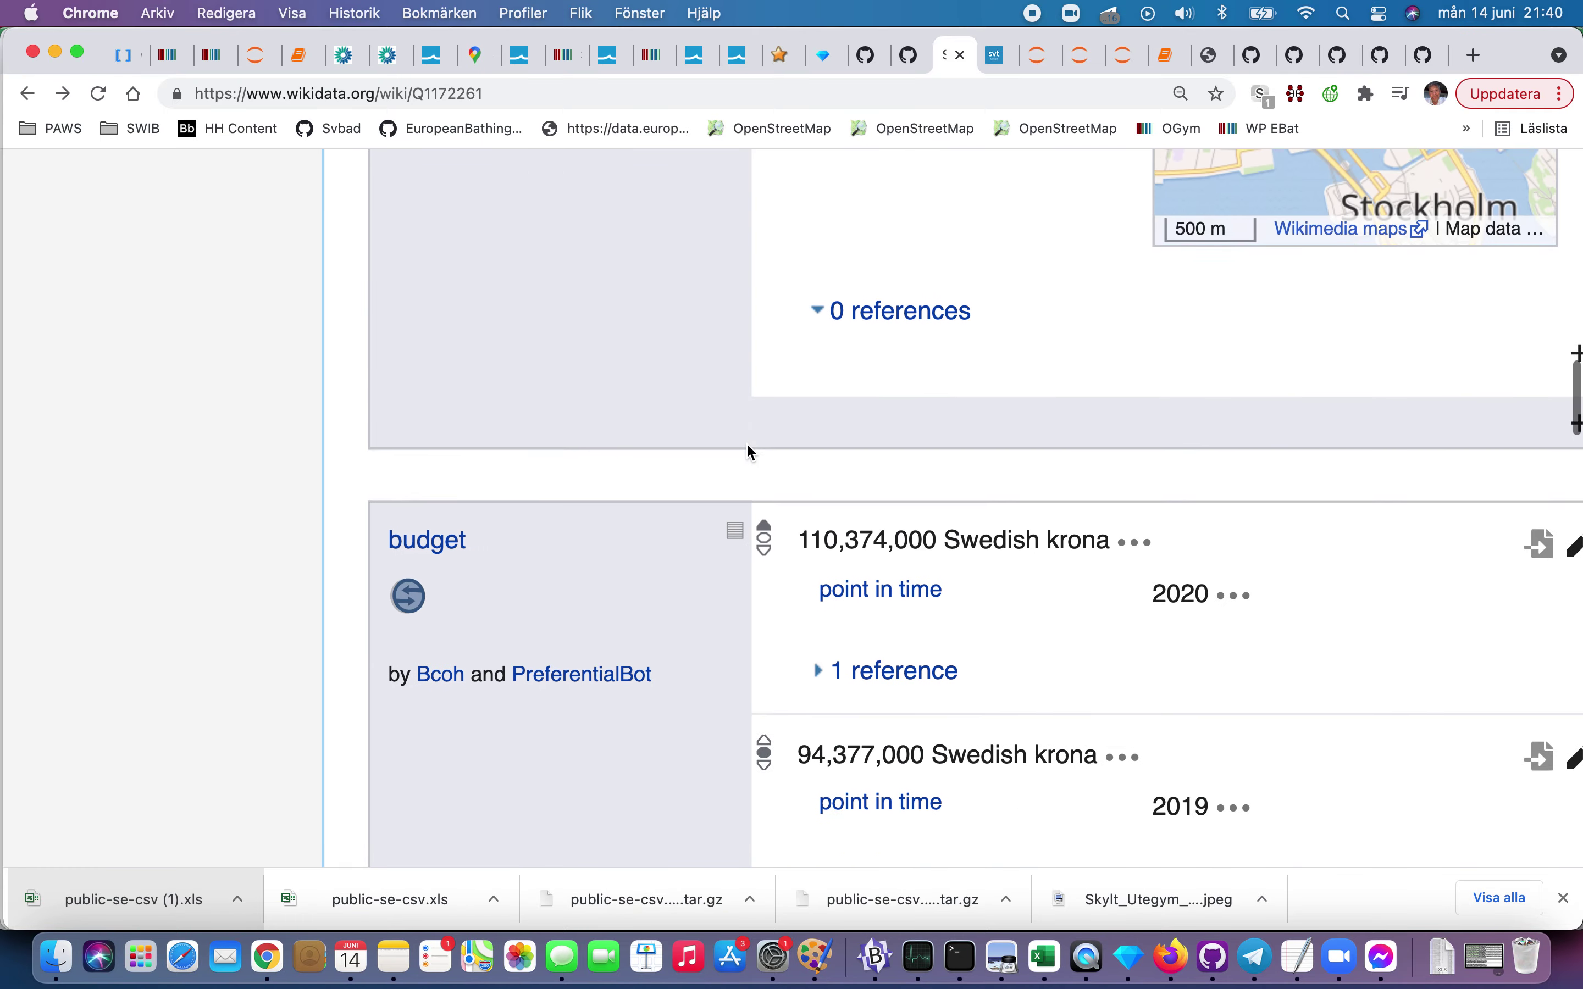
scroll(751, 451, down, 20)
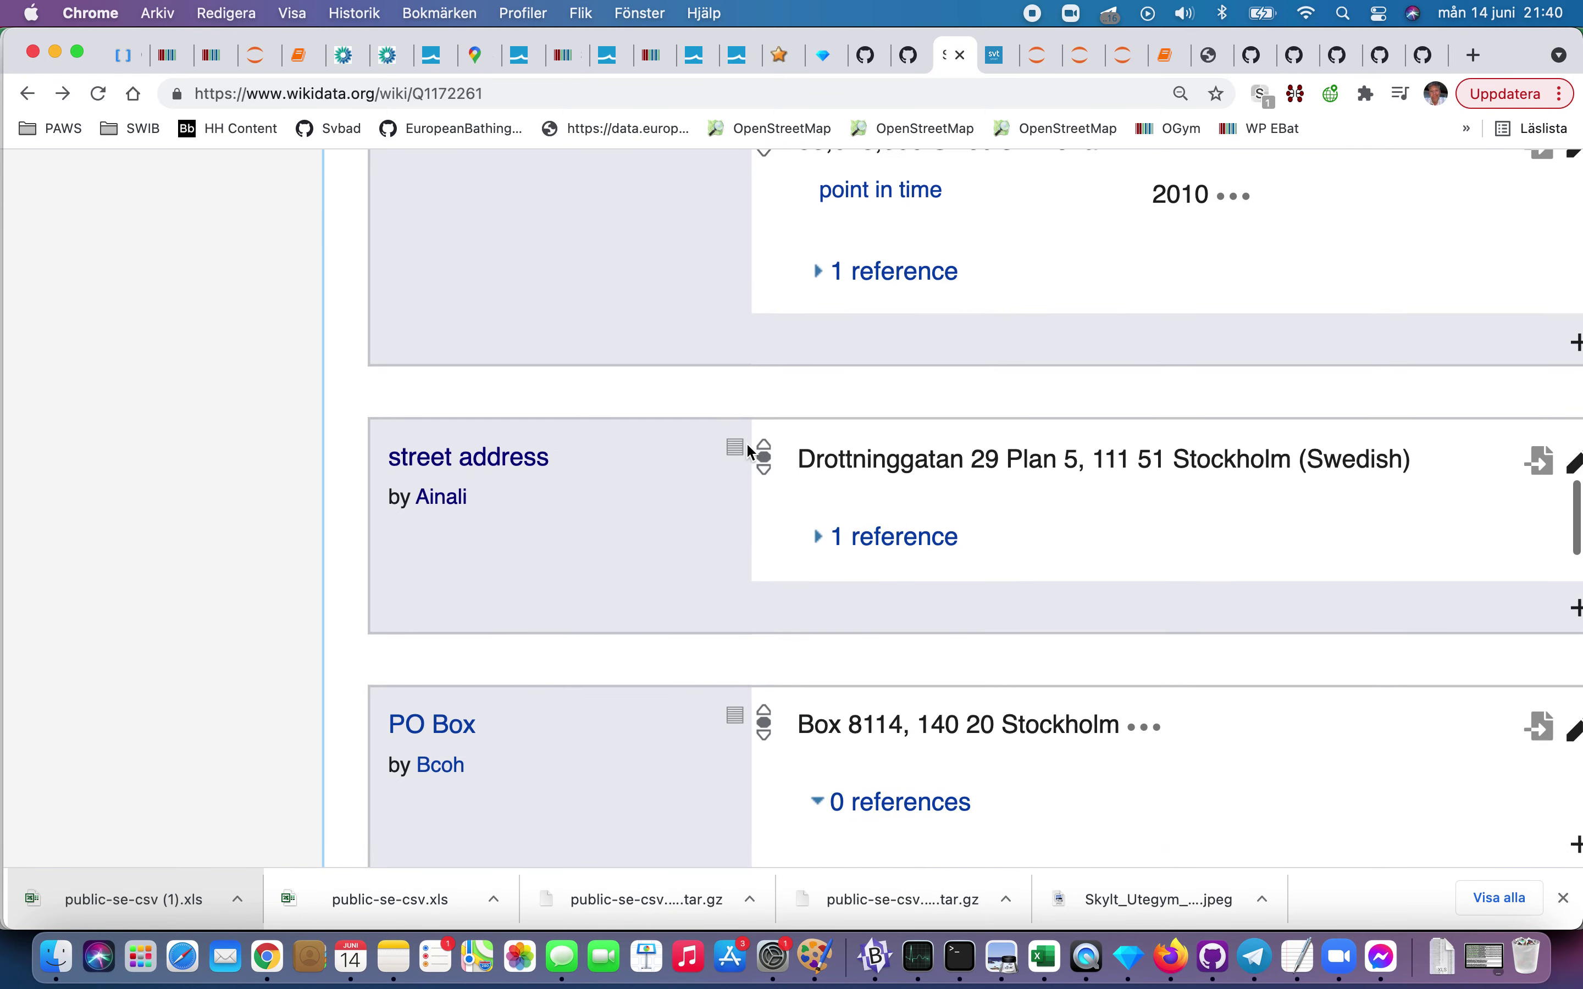
scroll(749, 450, down, 20)
scroll(749, 450, down, 5)
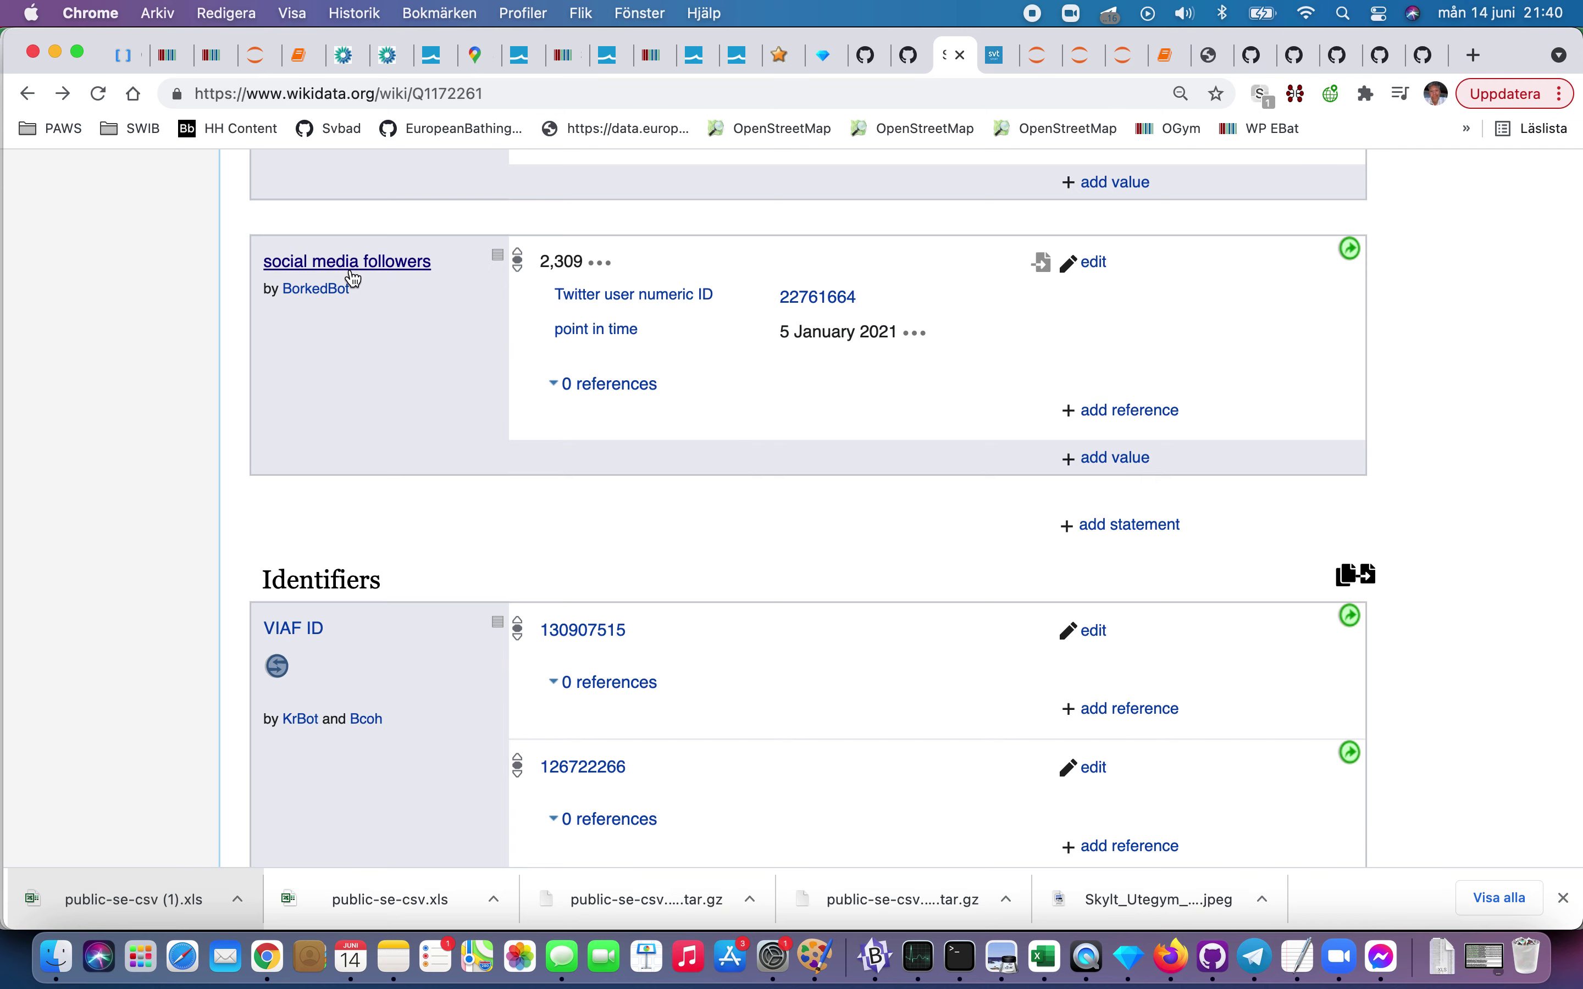
scroll(517, 292, down, 5)
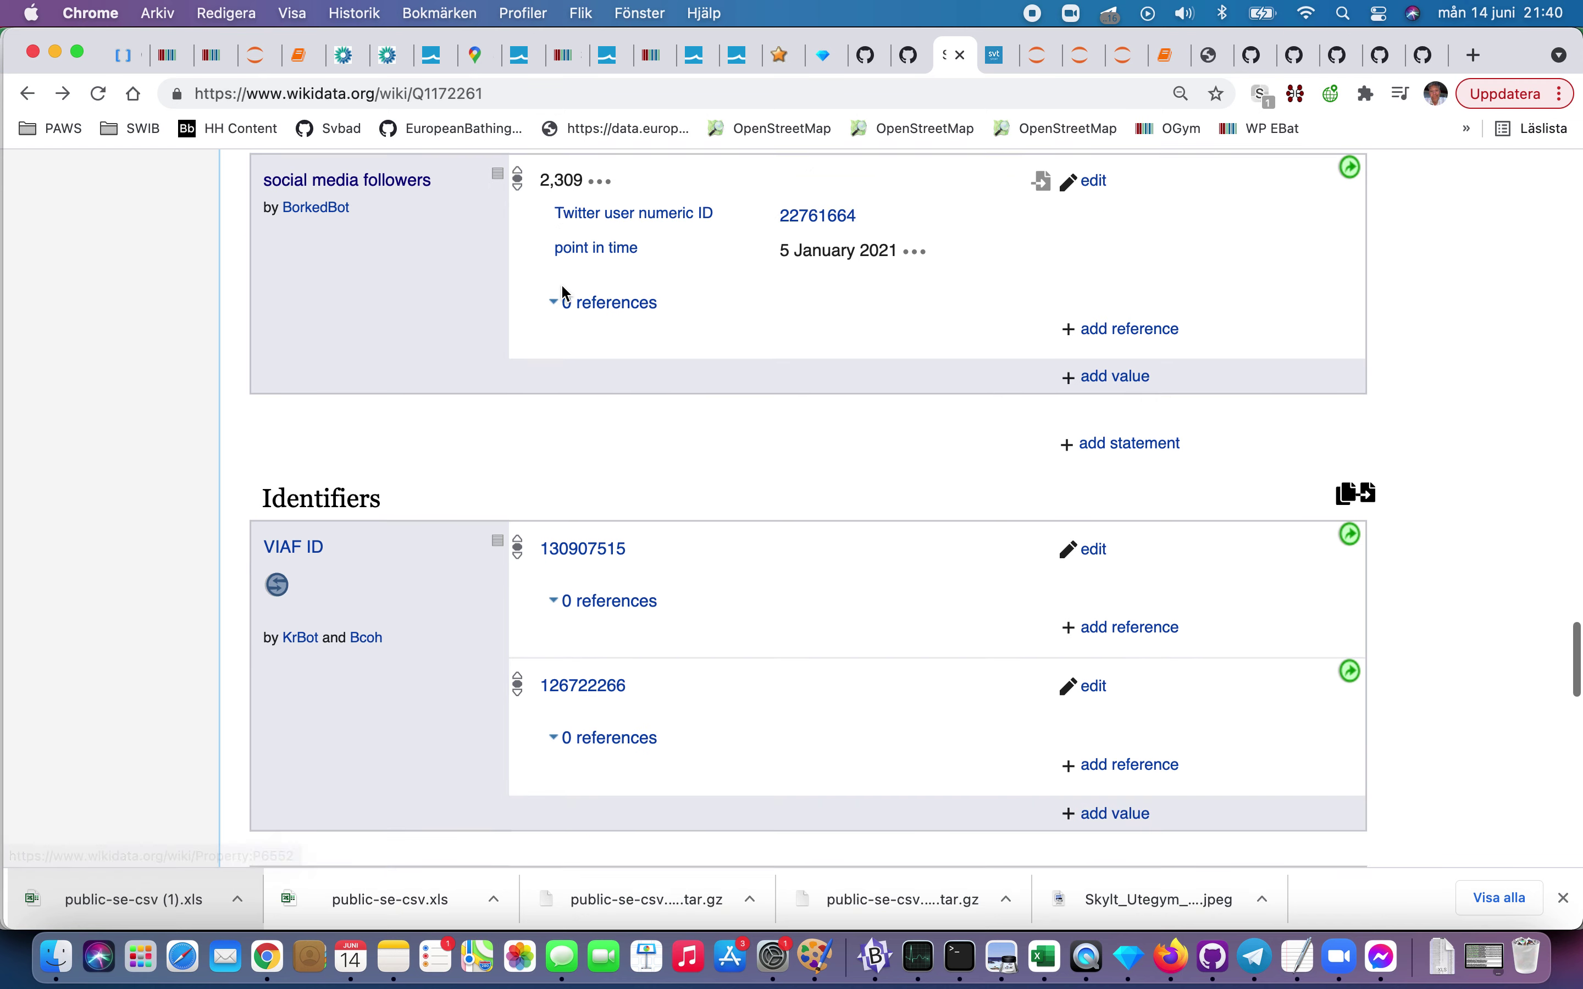
scroll(413, 389, down, 3)
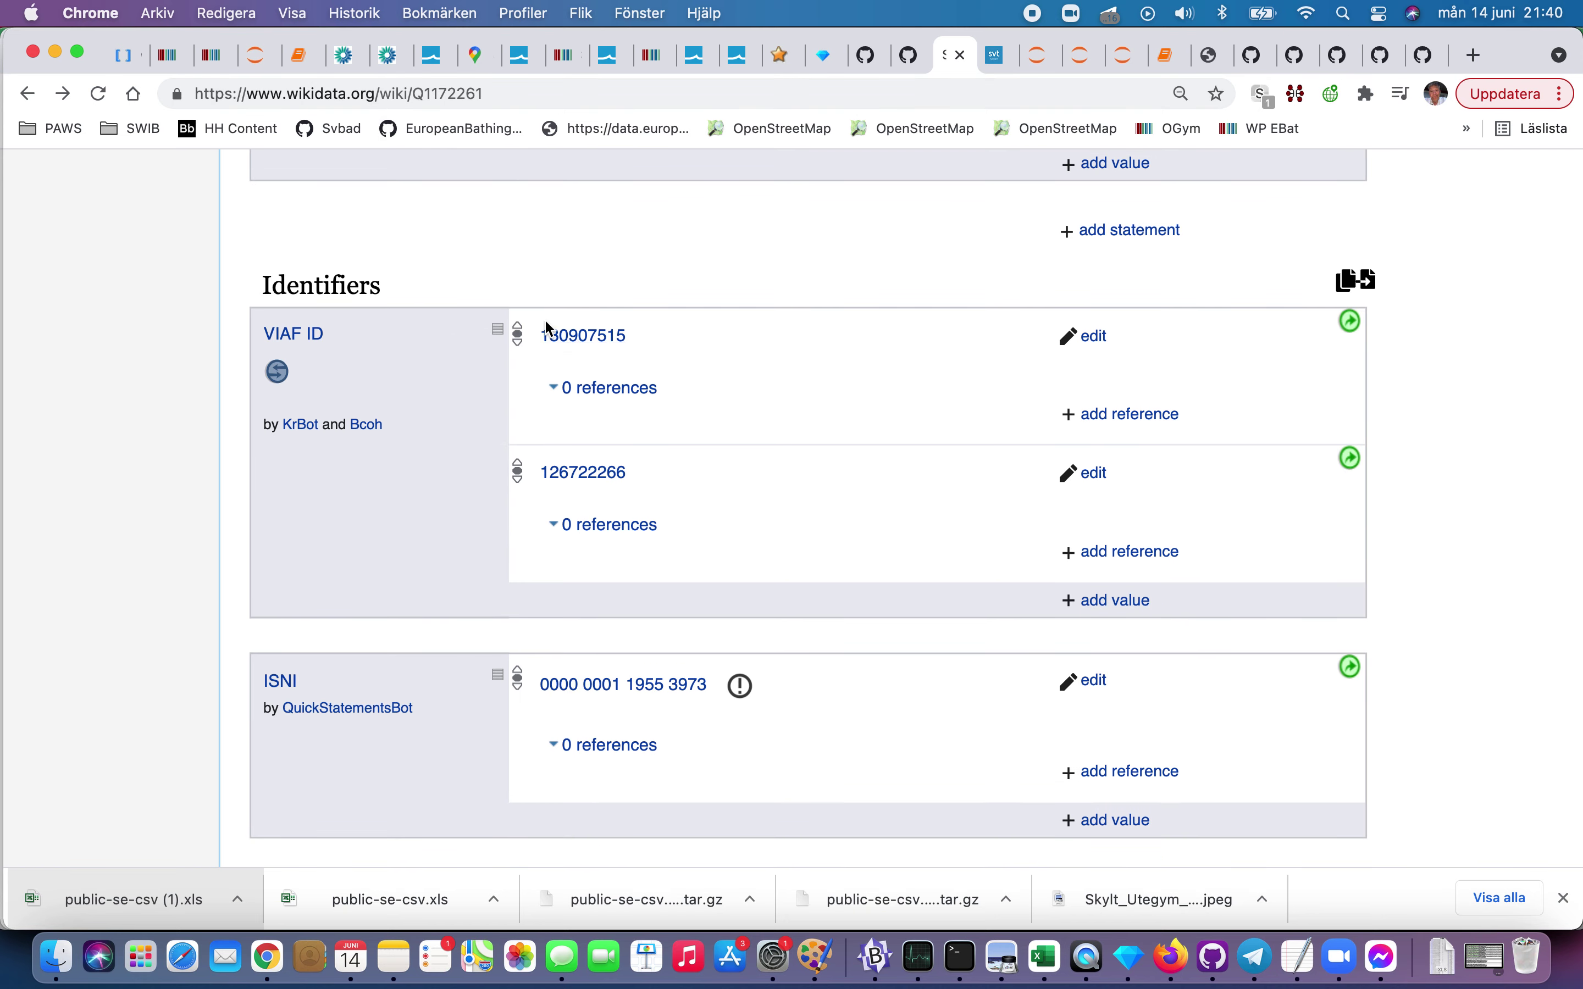
scroll(509, 403, down, 5)
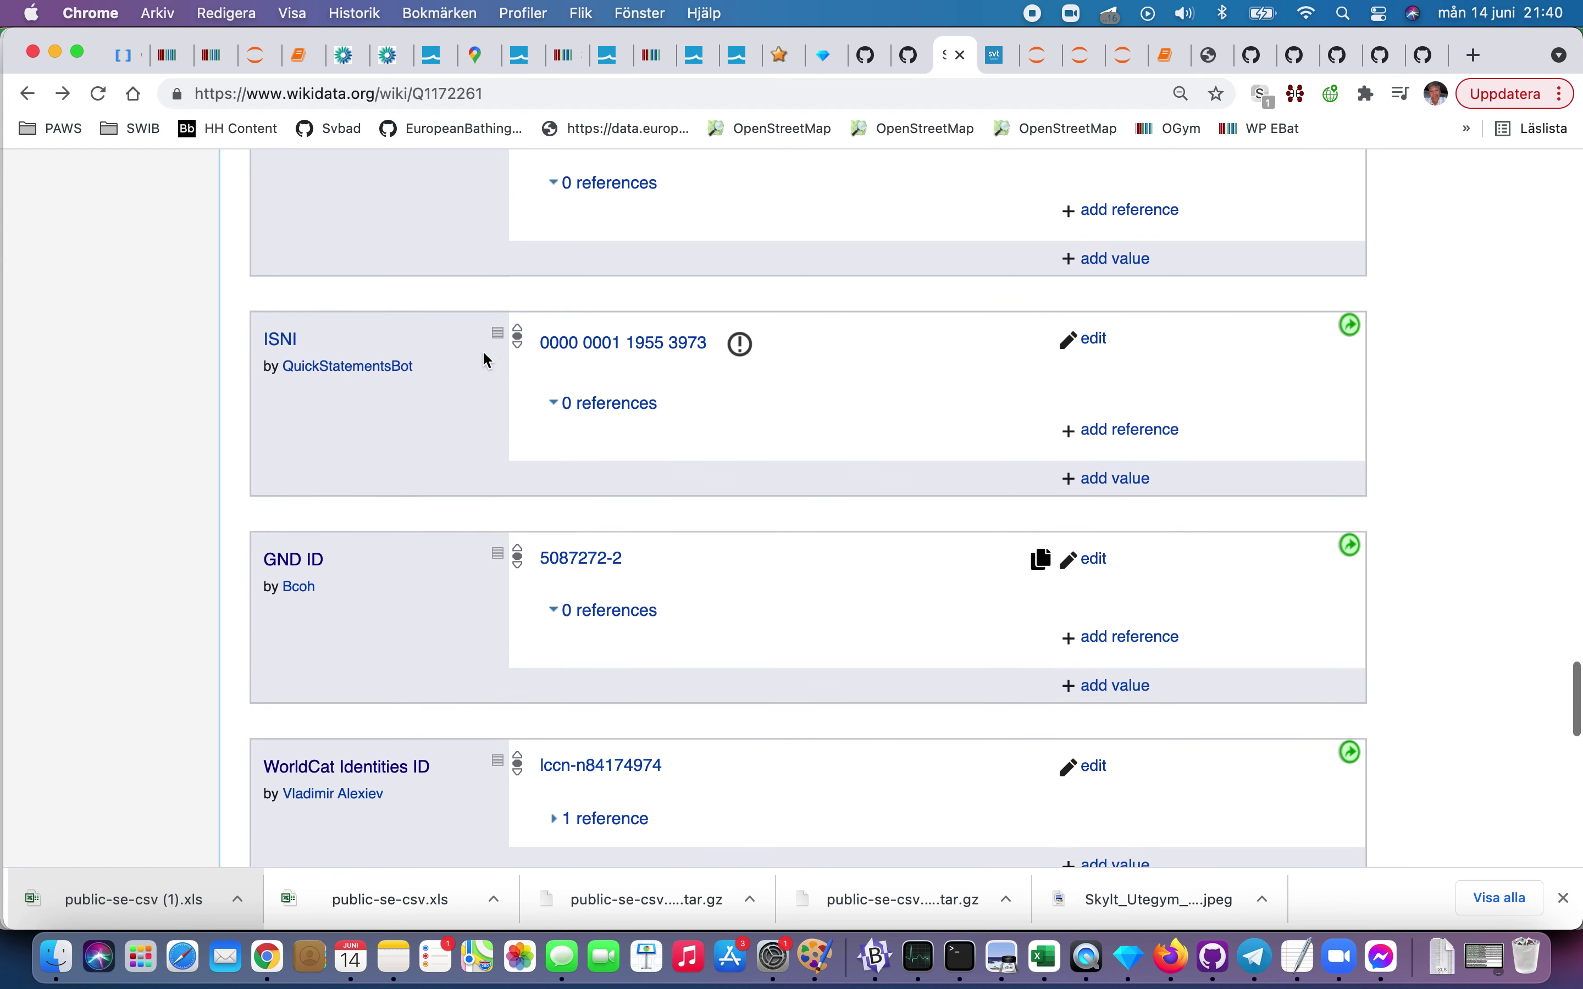
scroll(585, 399, down, 2)
scroll(577, 418, down, 2)
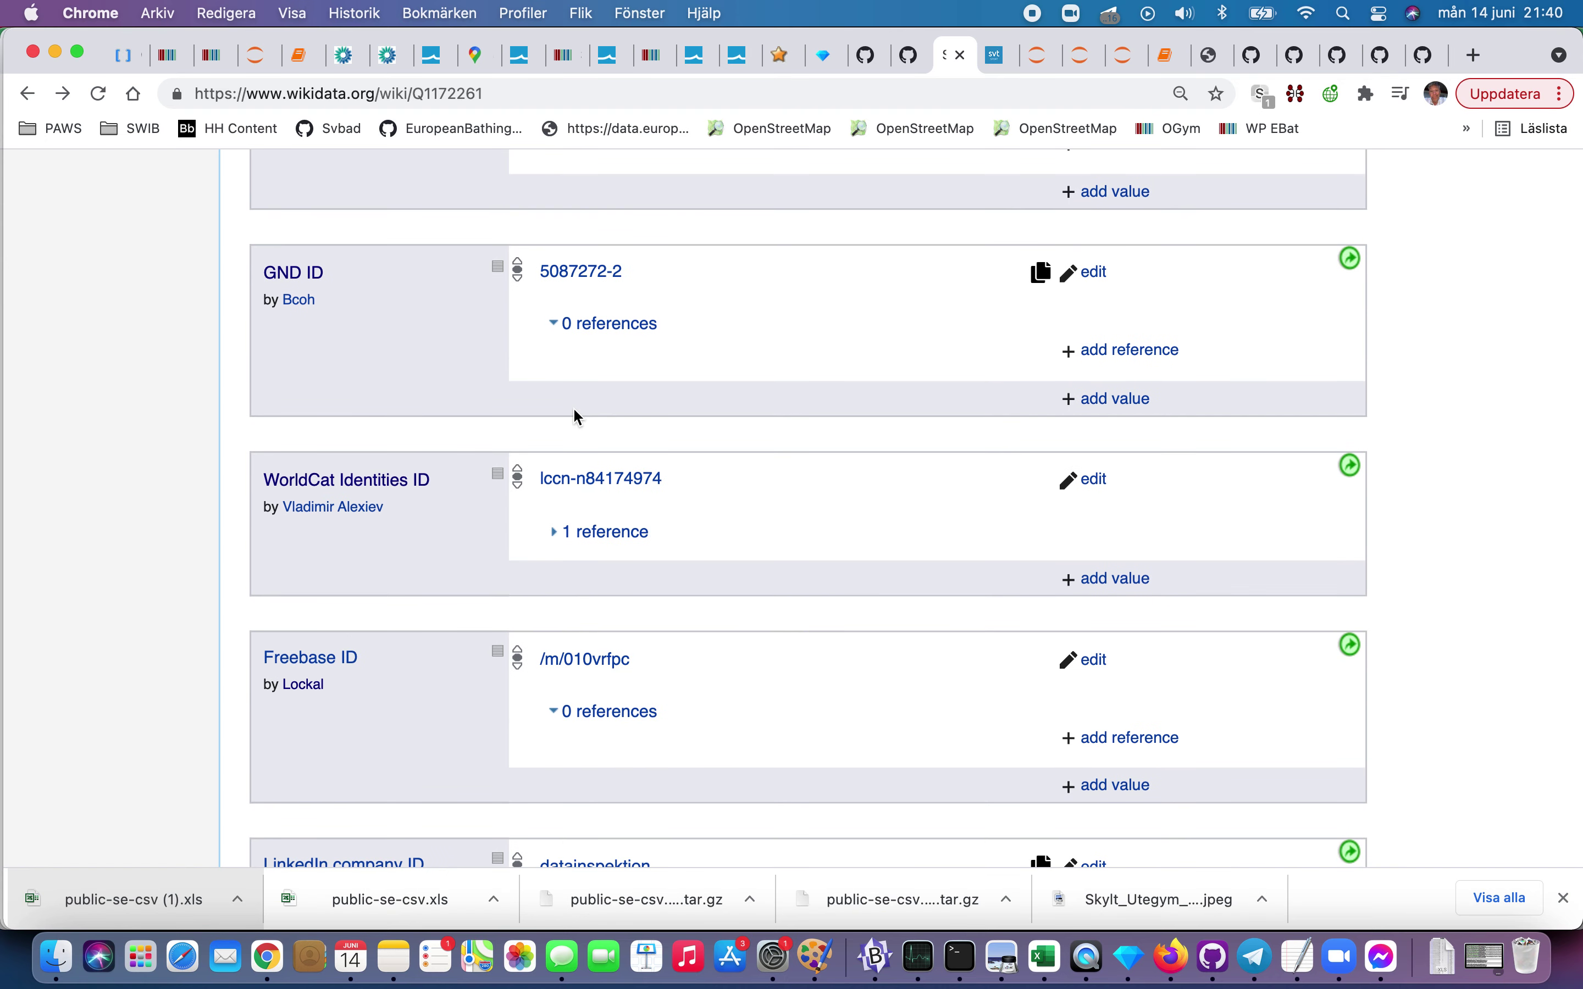
scroll(548, 463, down, 5)
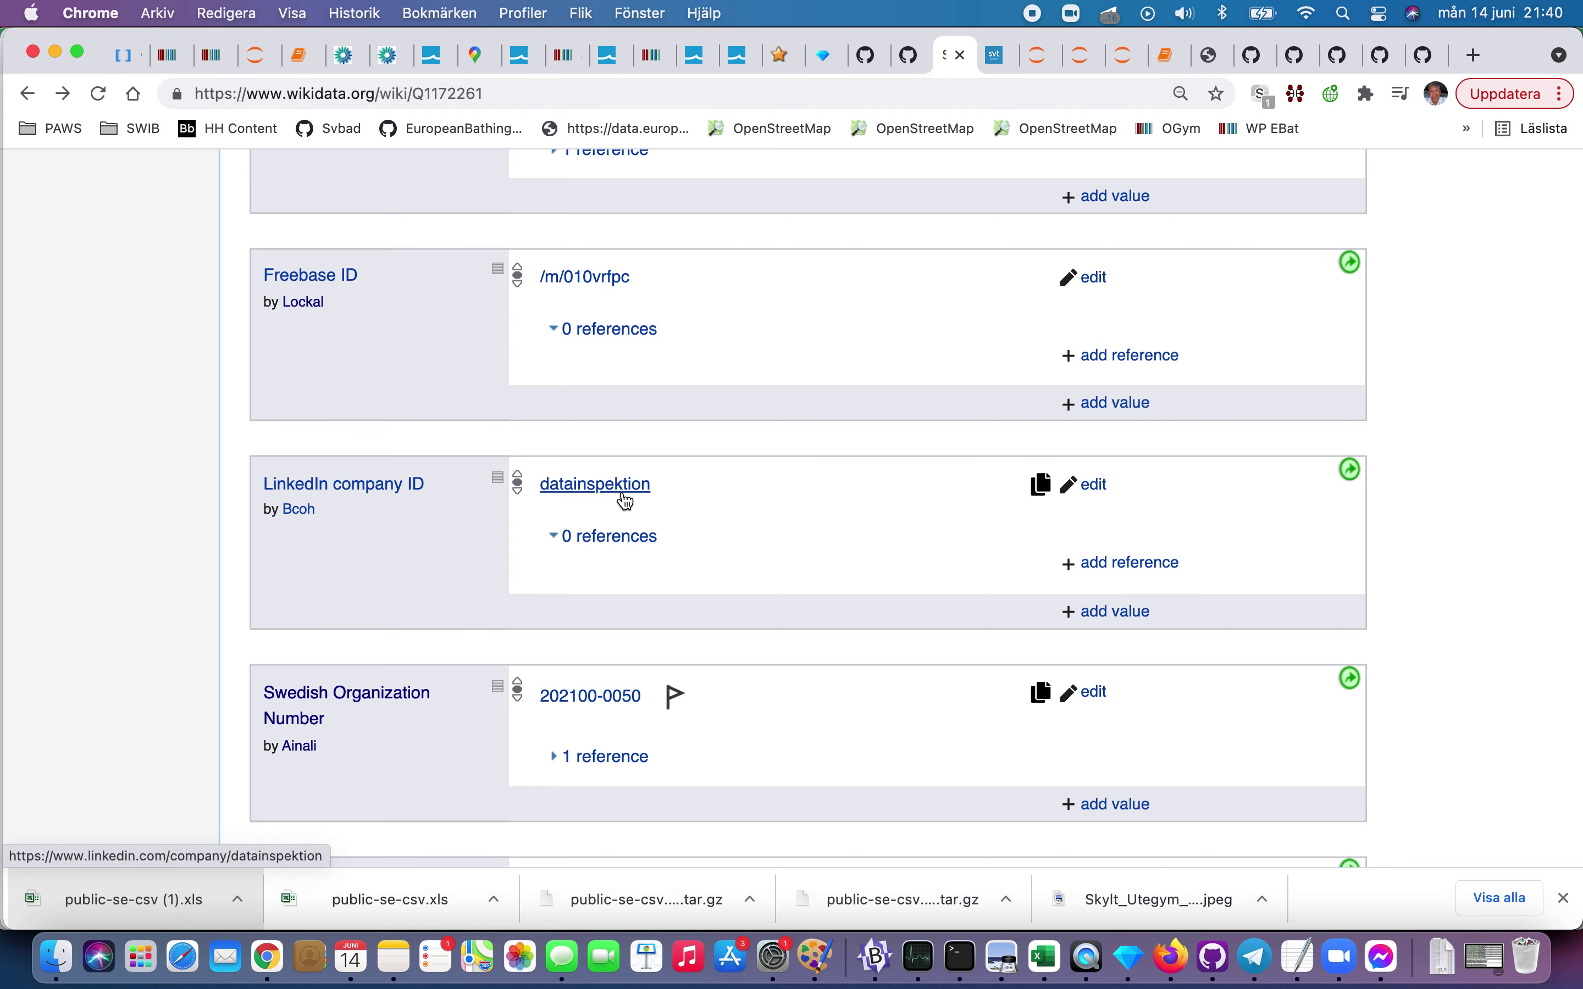
scroll(620, 505, down, 5)
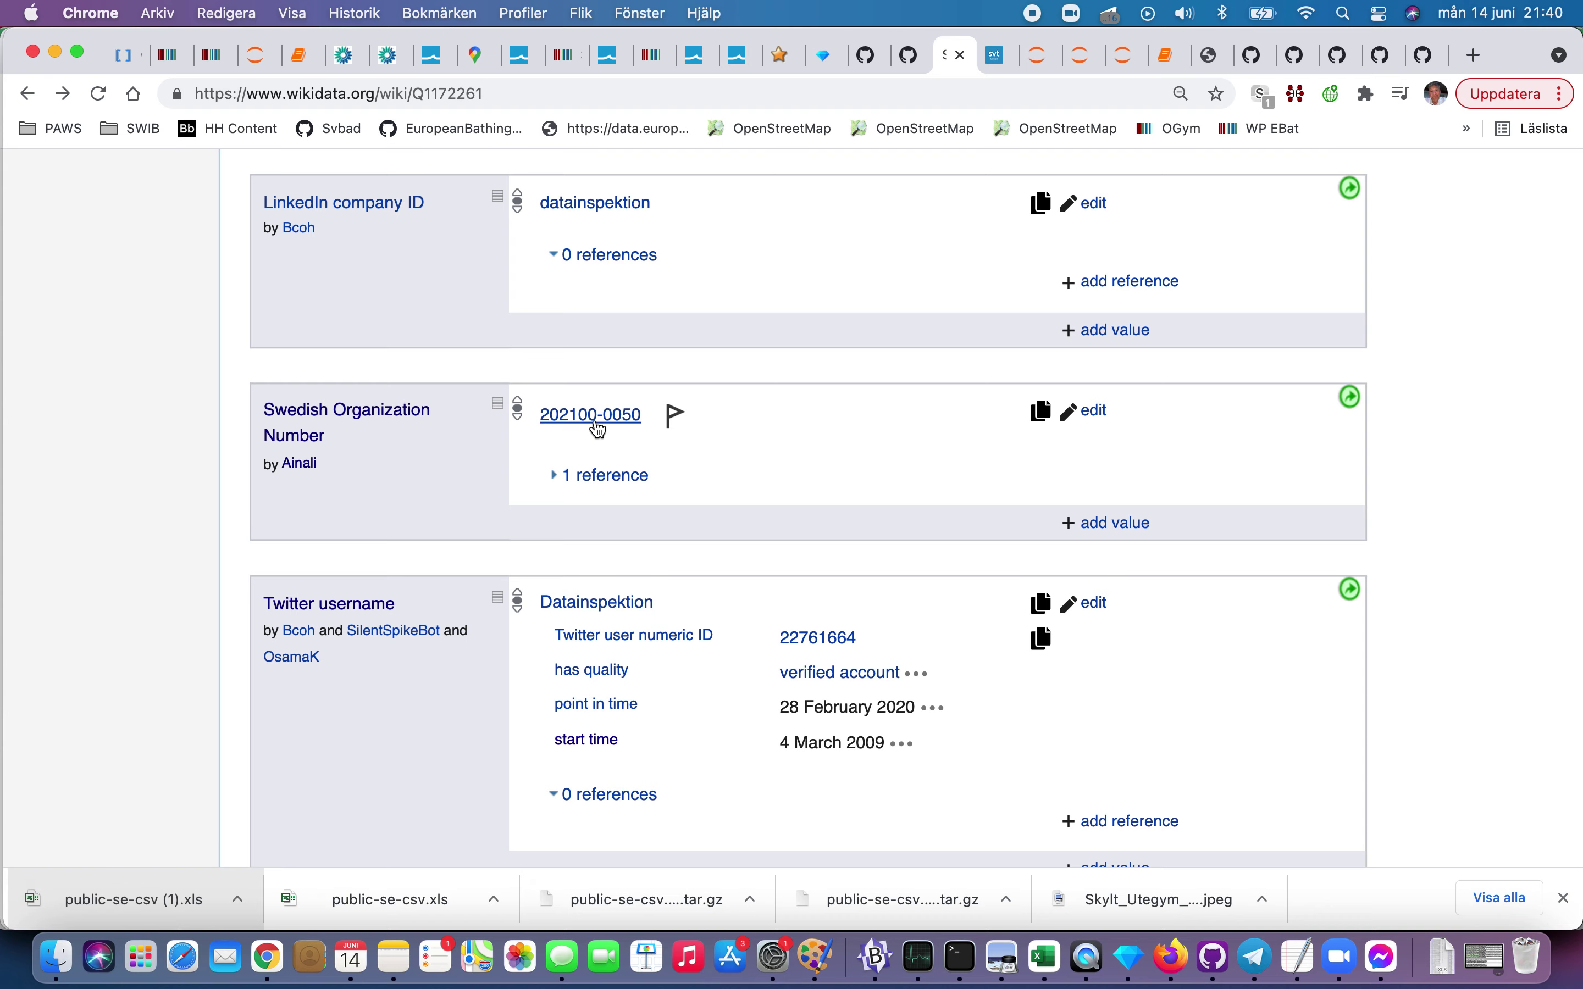
Step: Switch to the OpenRefine project "public se csv" and look over the columns of the matched records
click(826, 55)
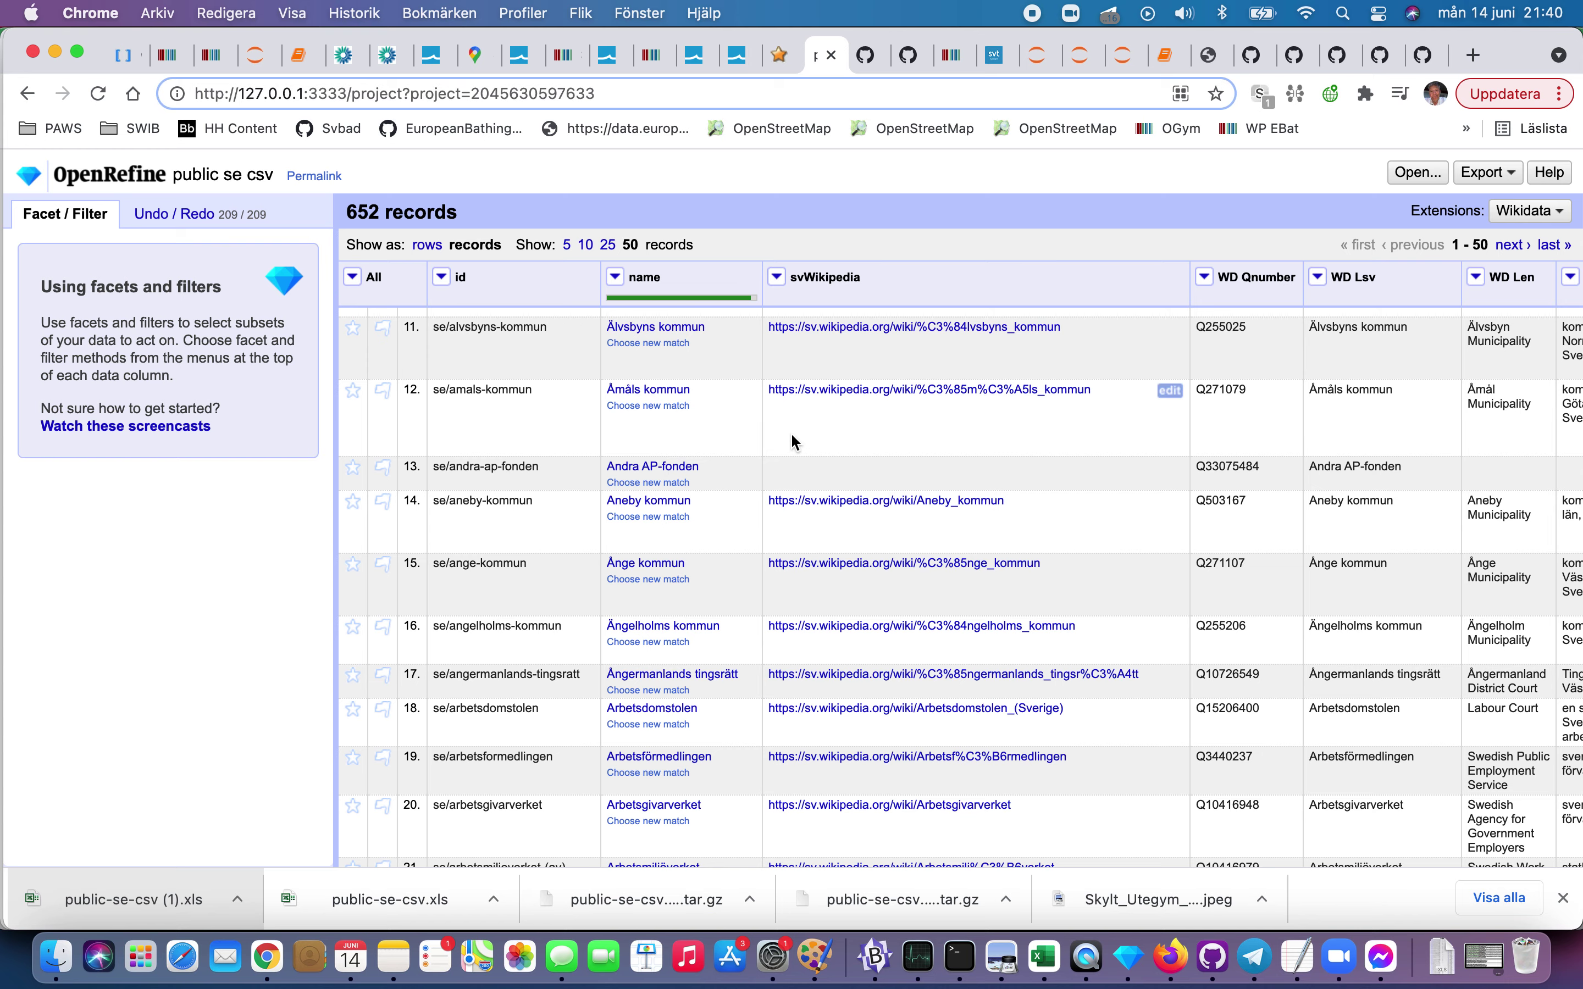
scroll(791, 435, right, 15)
scroll(794, 442, left, 15)
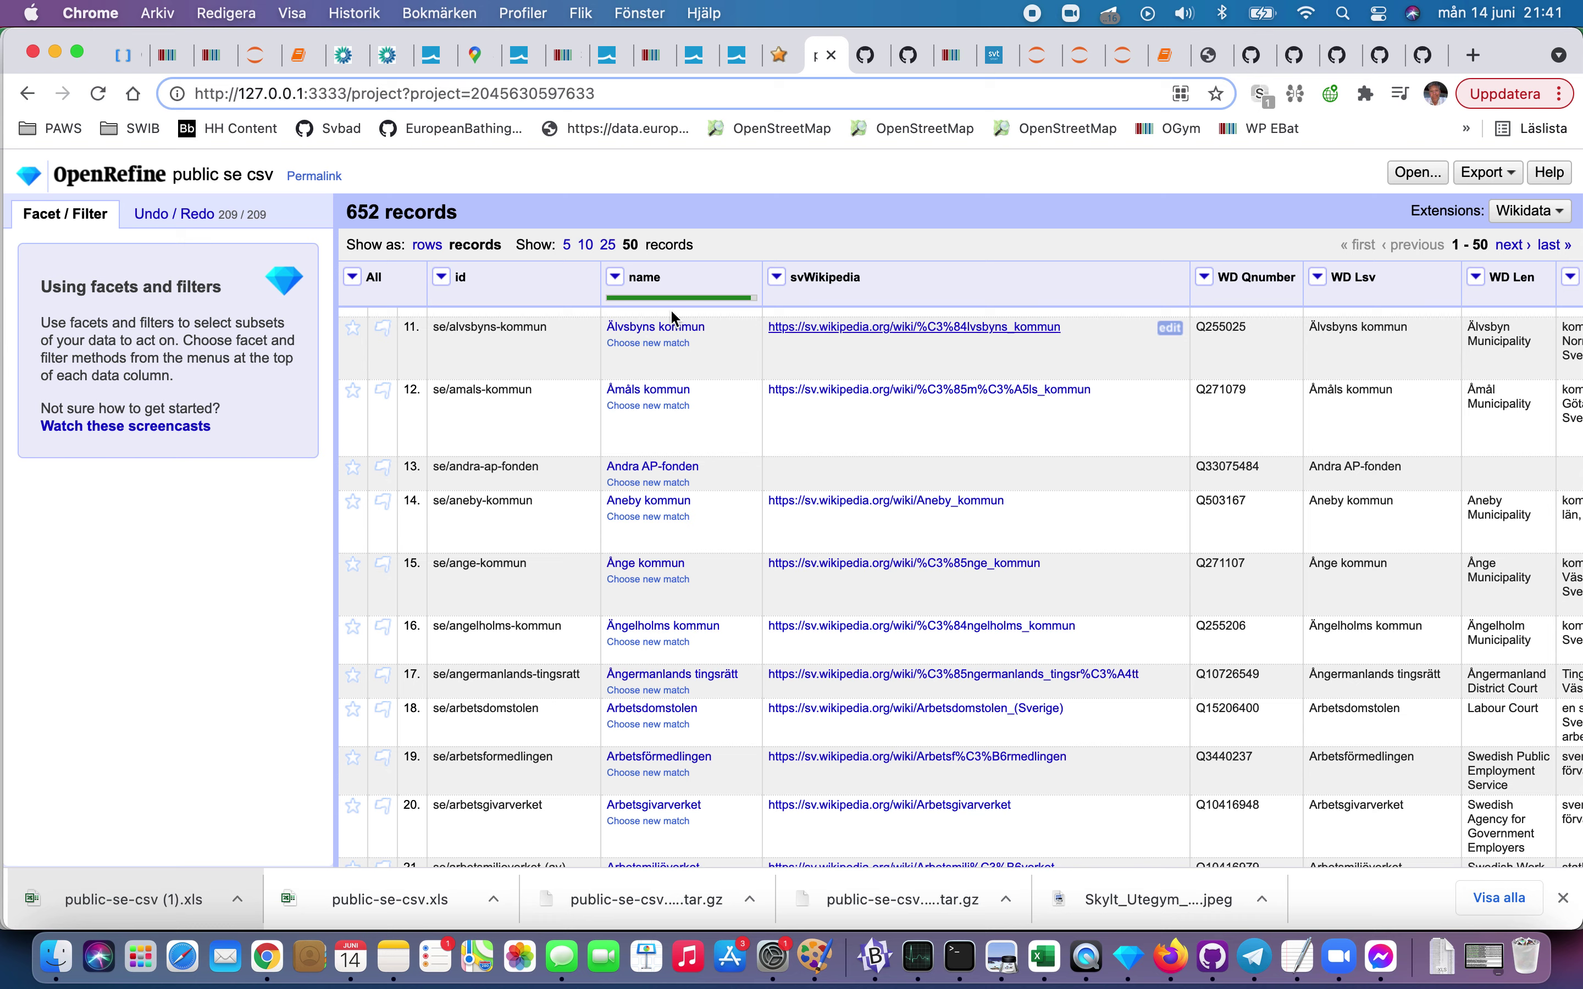
Step: Try to add a column from the reconciled name values using property P17 (land)
click(617, 280)
mouse_move(680, 389)
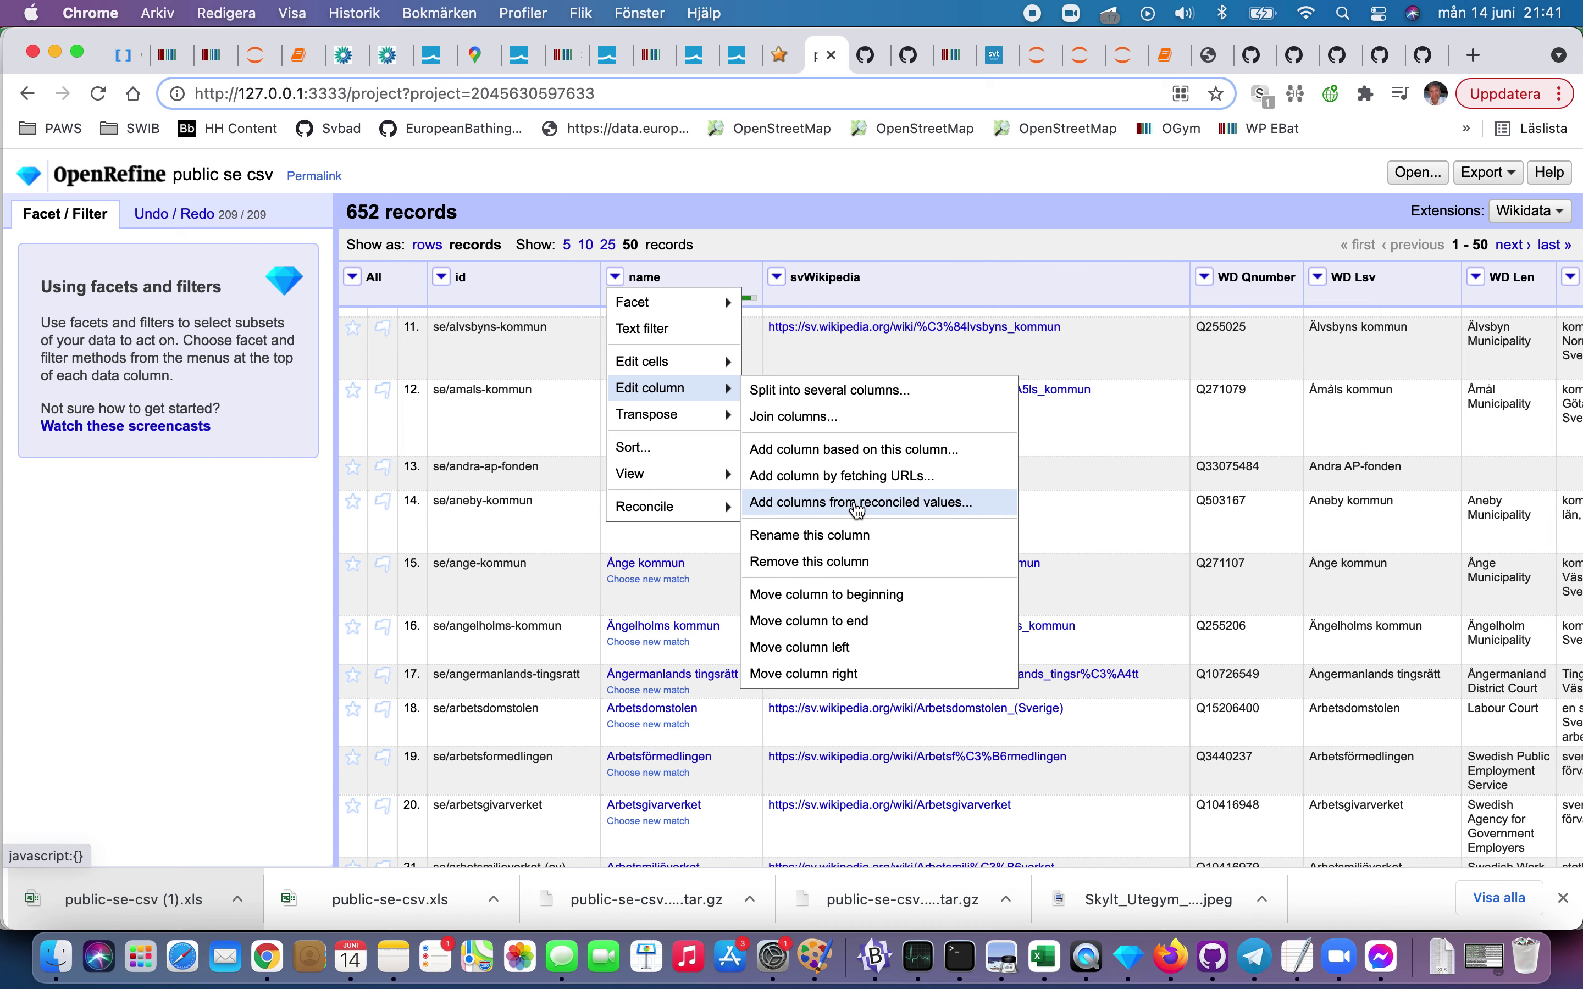
click(857, 504)
click(581, 288)
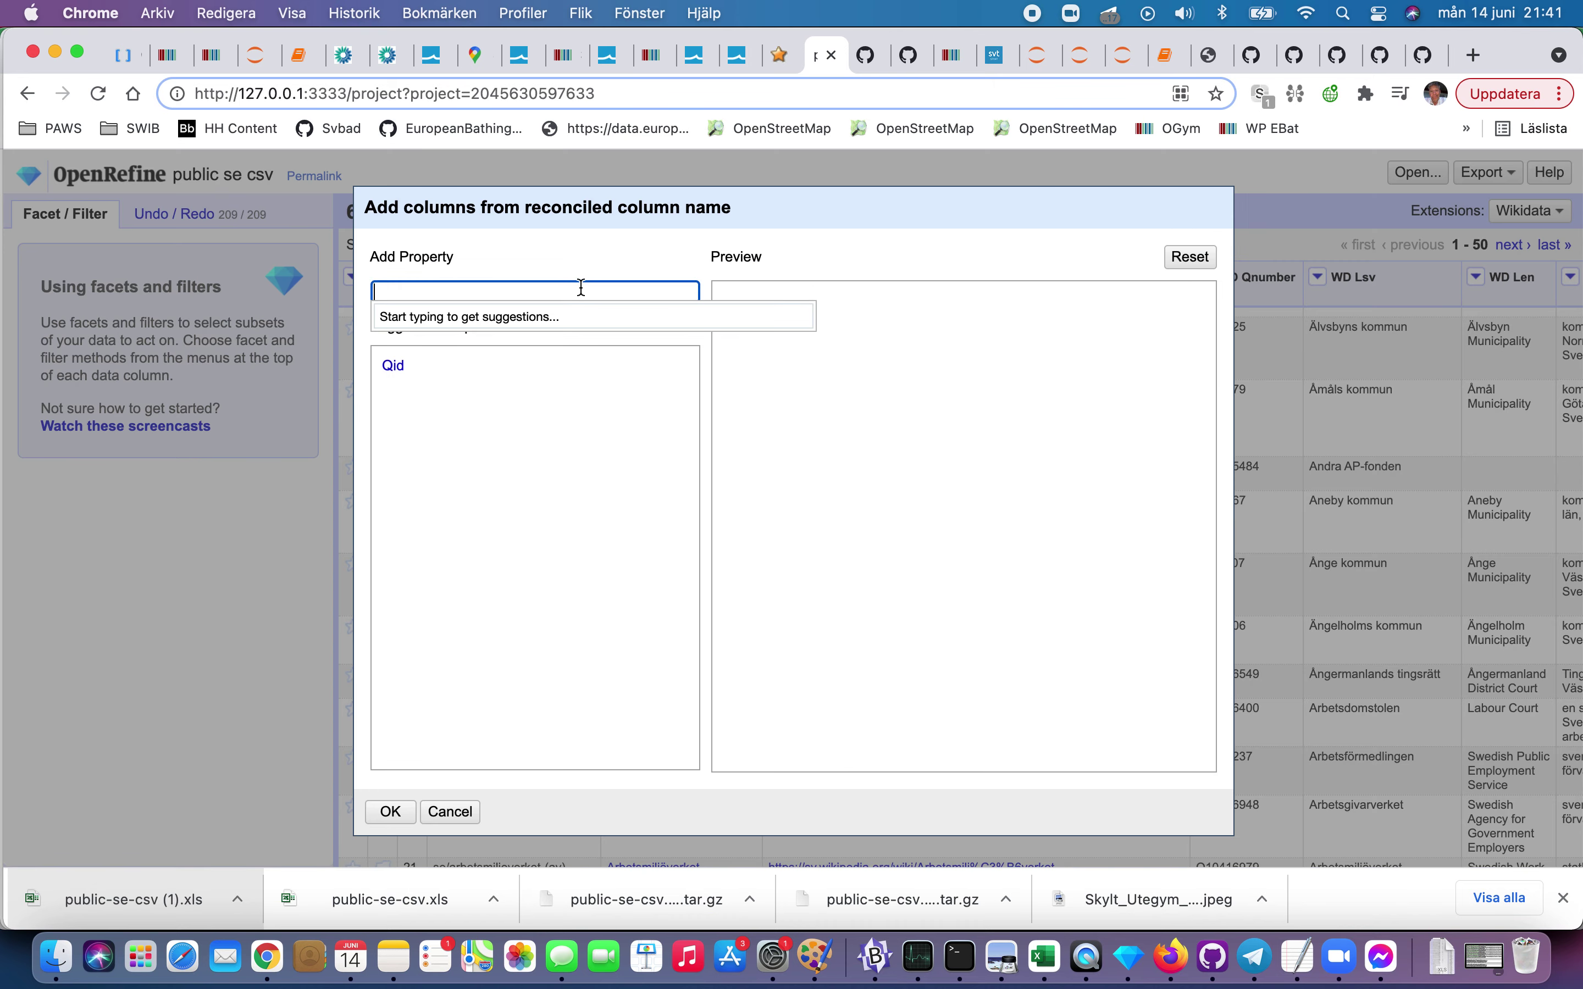
text(P15)
key(BackSpace)
text(6)
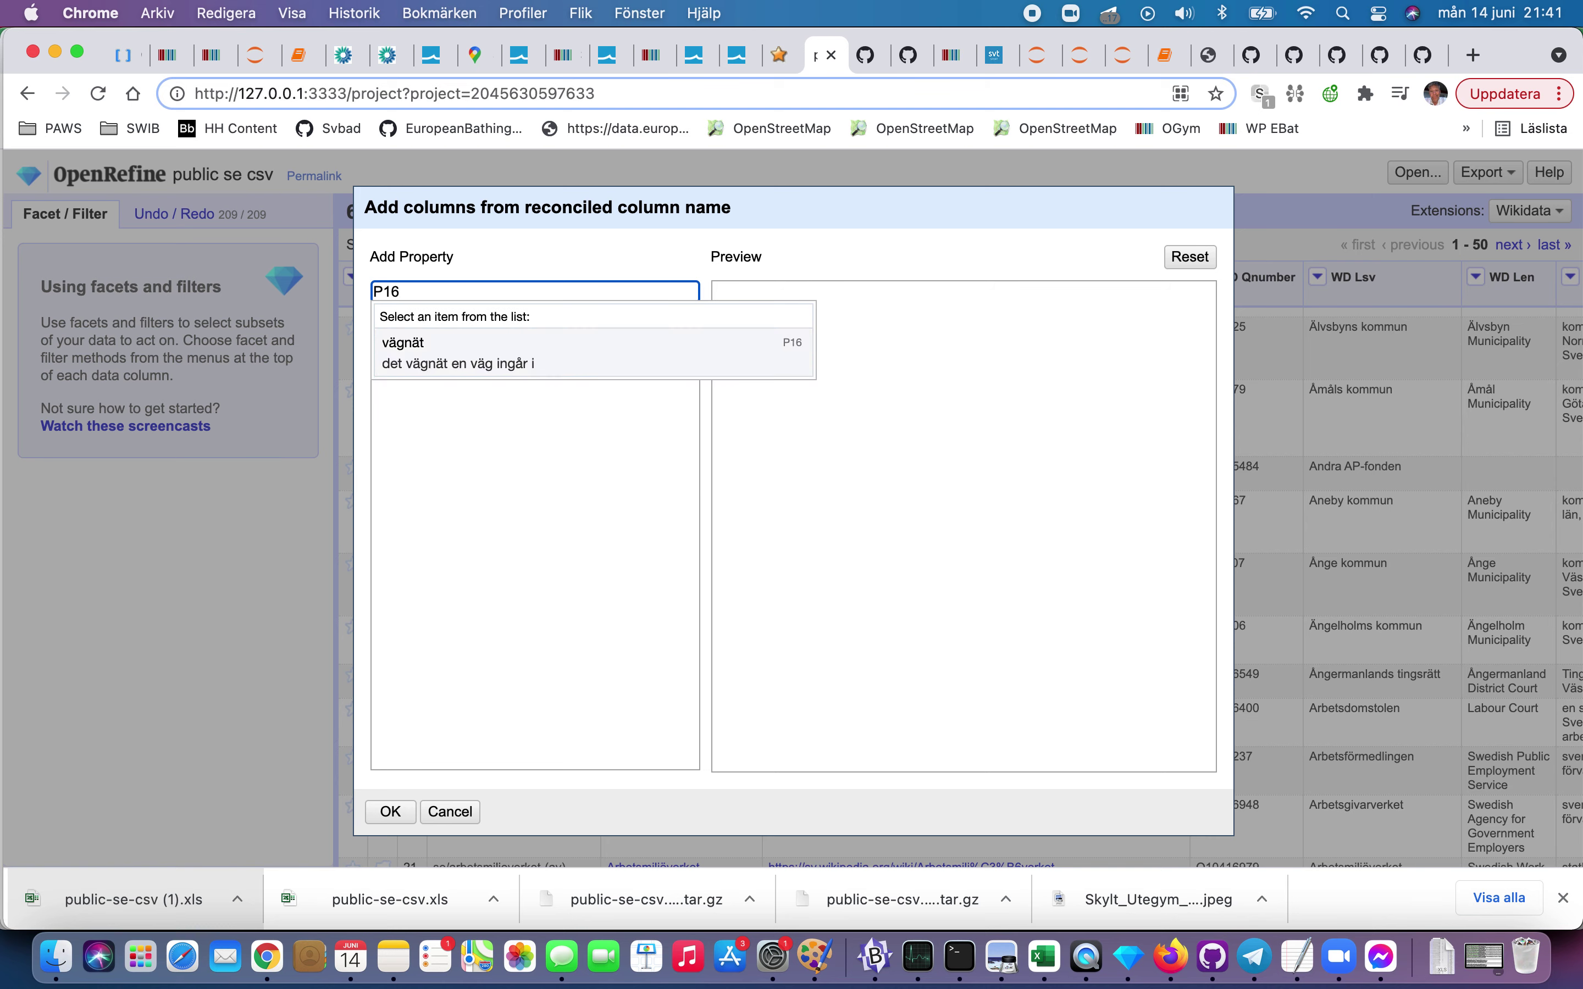
key(BackSpace)
text(7)
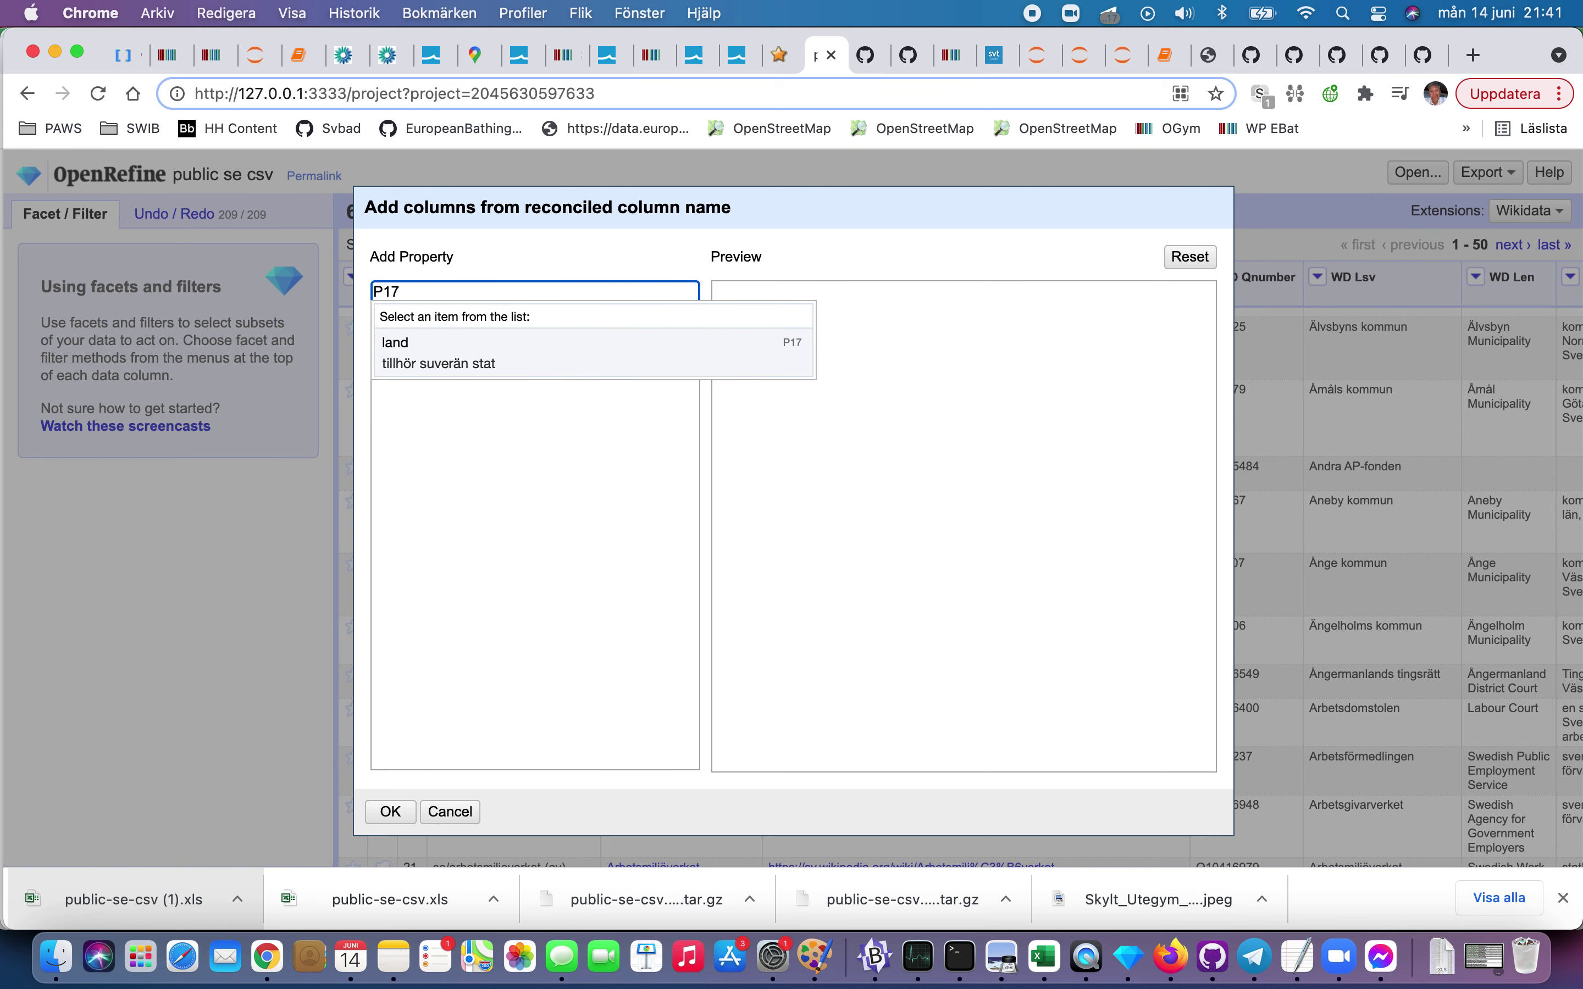
click(537, 341)
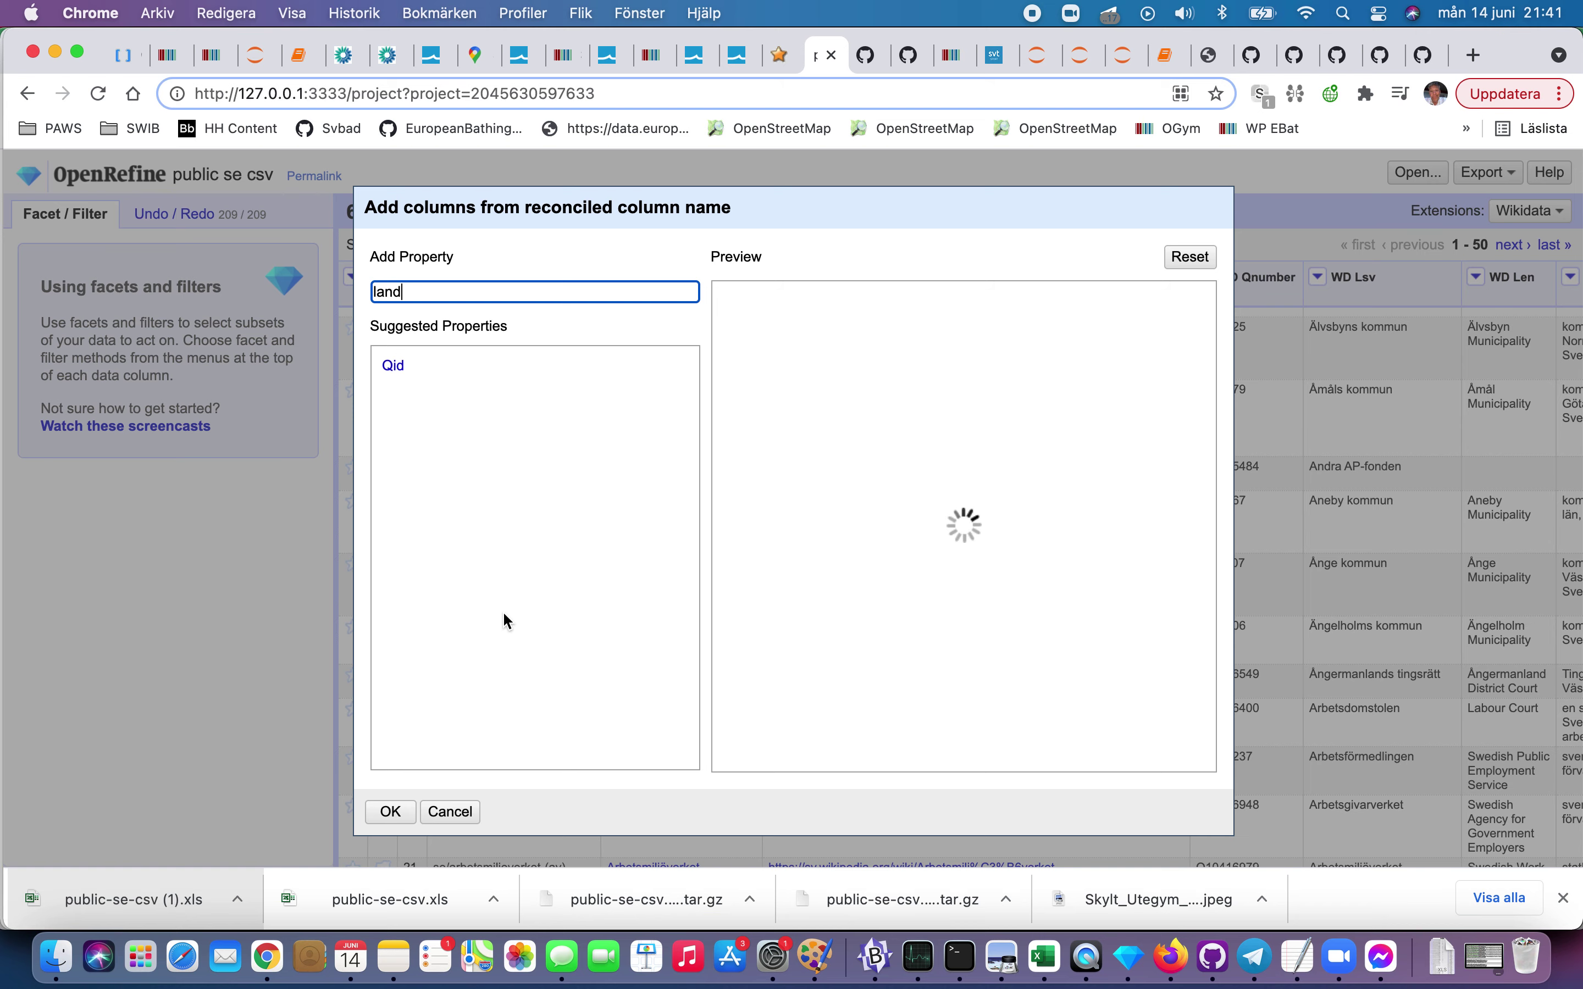
click(451, 812)
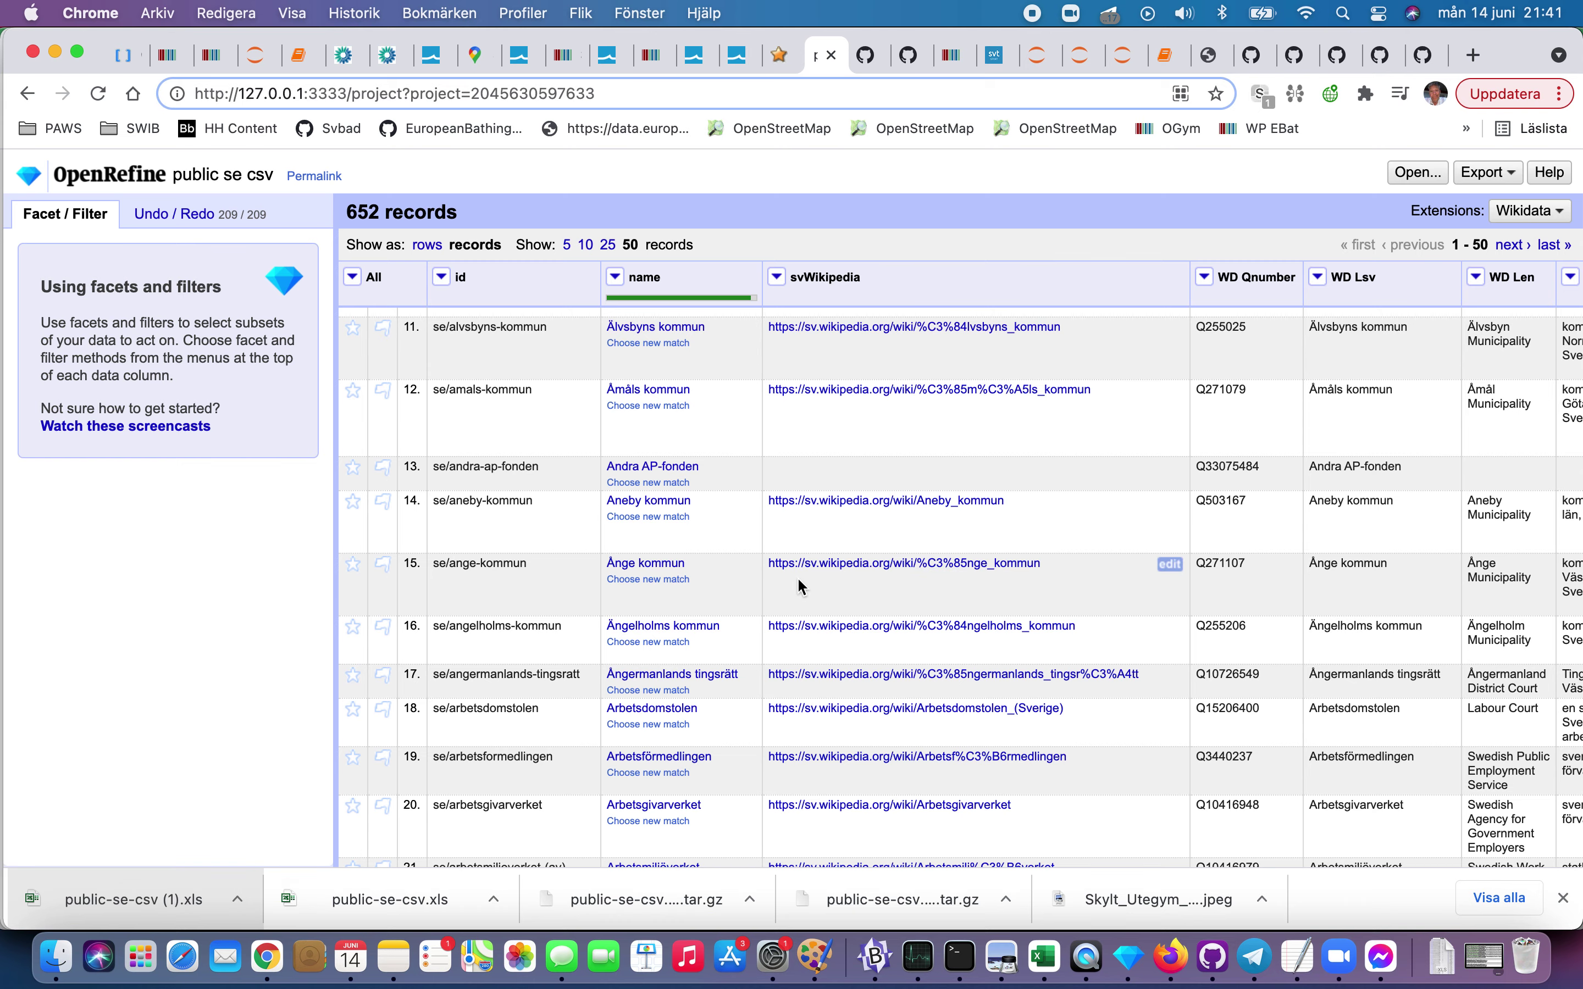
Step: Bring the WD Qnumber column into view and highlight the Wikidata identifier of Älvsbyns kommun
scroll(798, 580, right, 5)
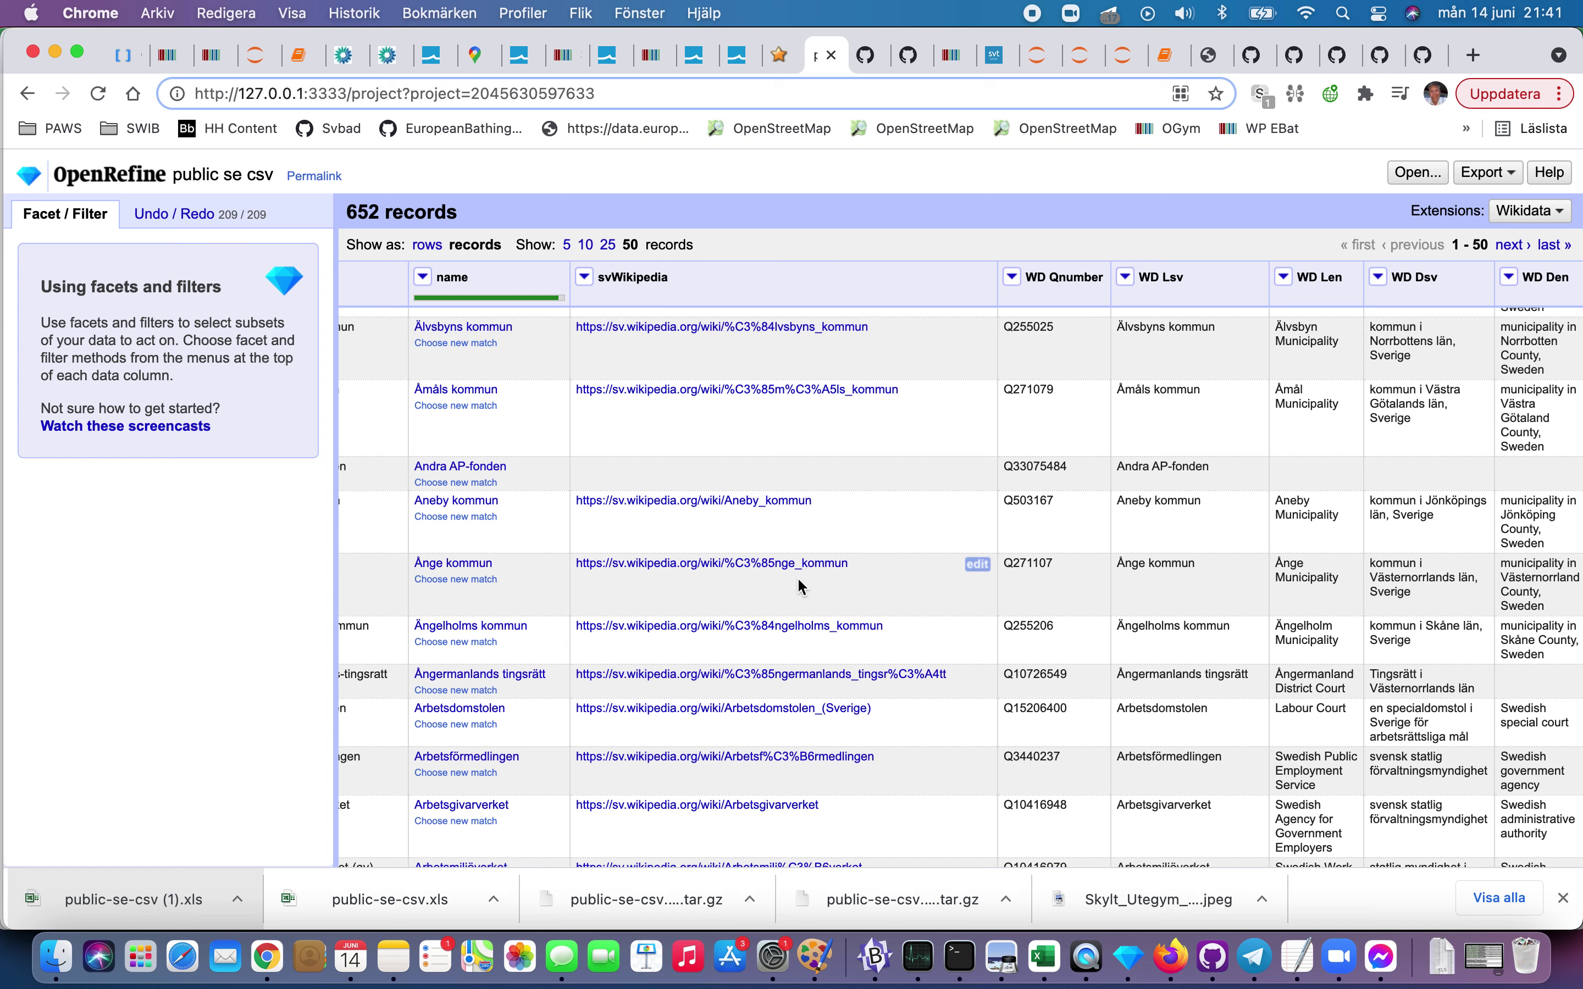
scroll(799, 584, right, 3)
scroll(796, 577, right, 1)
double_click(939, 329)
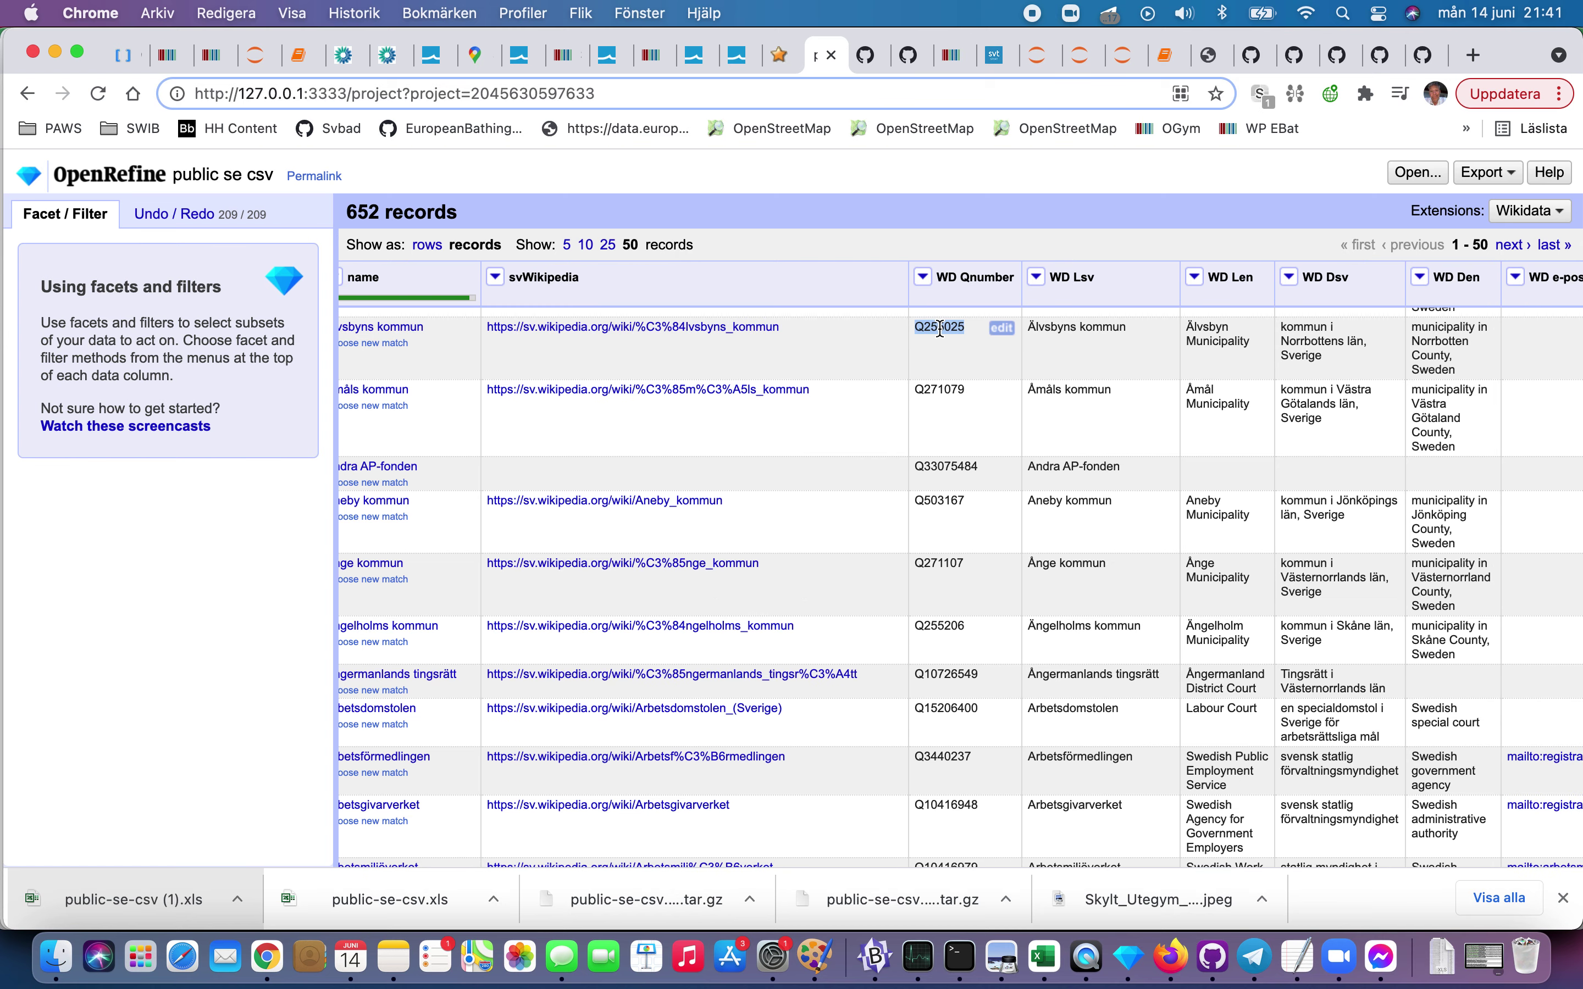
click(656, 63)
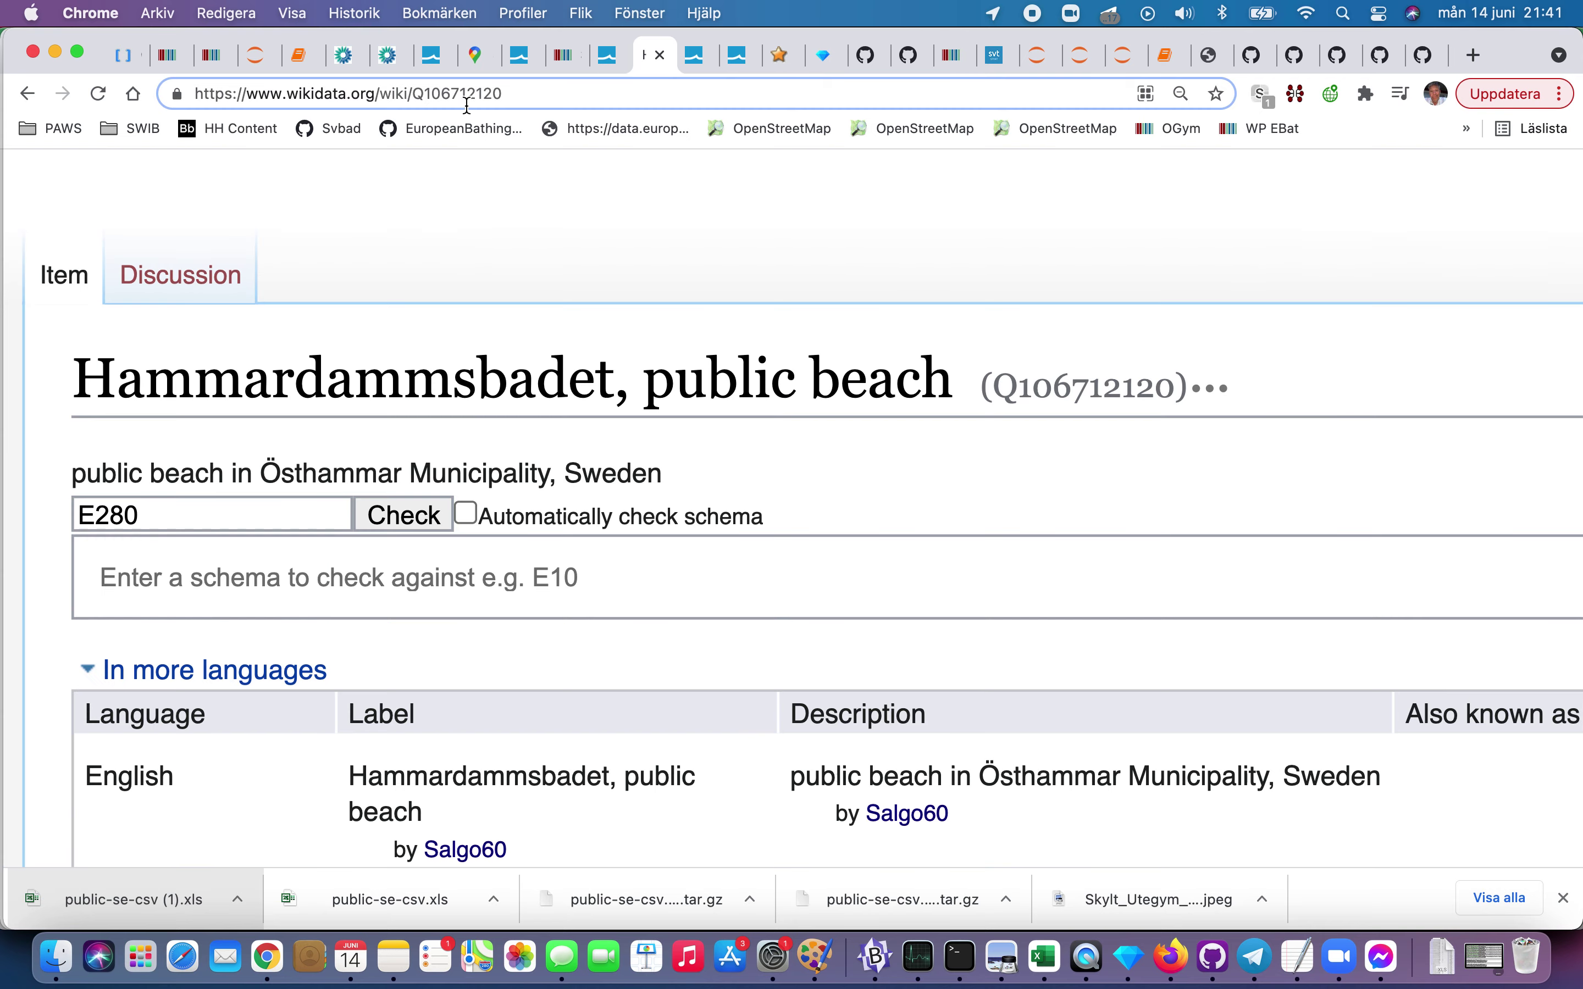
click(825, 55)
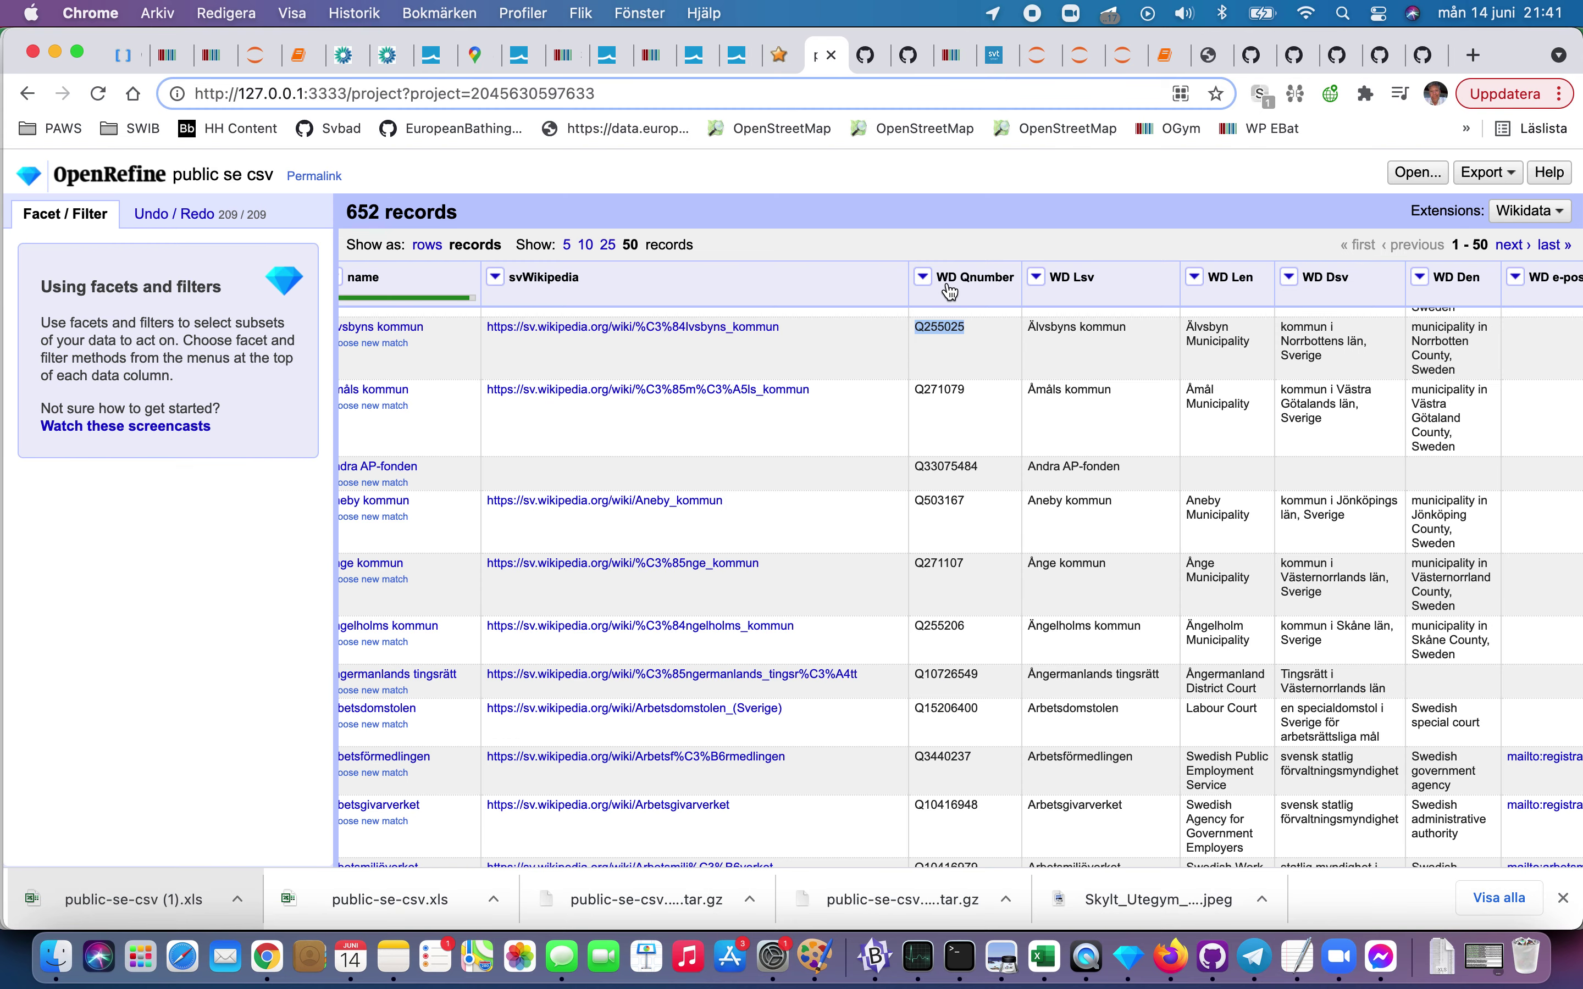
Step: Examine the Wikidata label and description columns in Swedish and English, up to WD e-postadress, at an enlarged size
scroll(991, 538, right, 5)
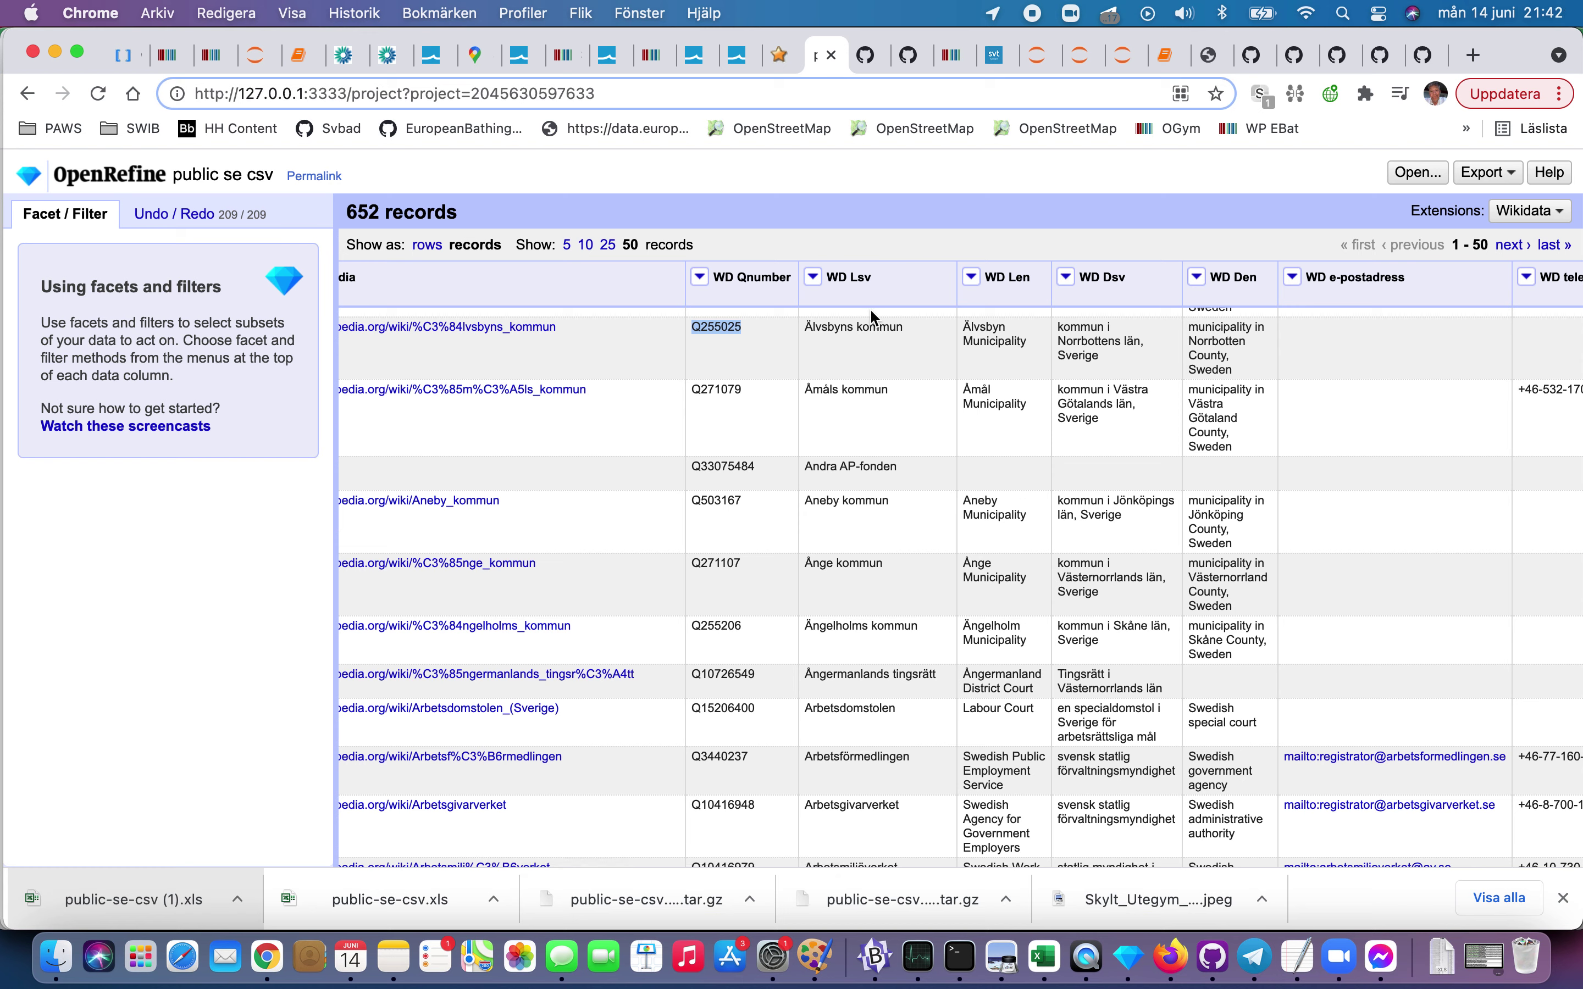
mouse_move(864, 337)
scroll(824, 339, up, 10)
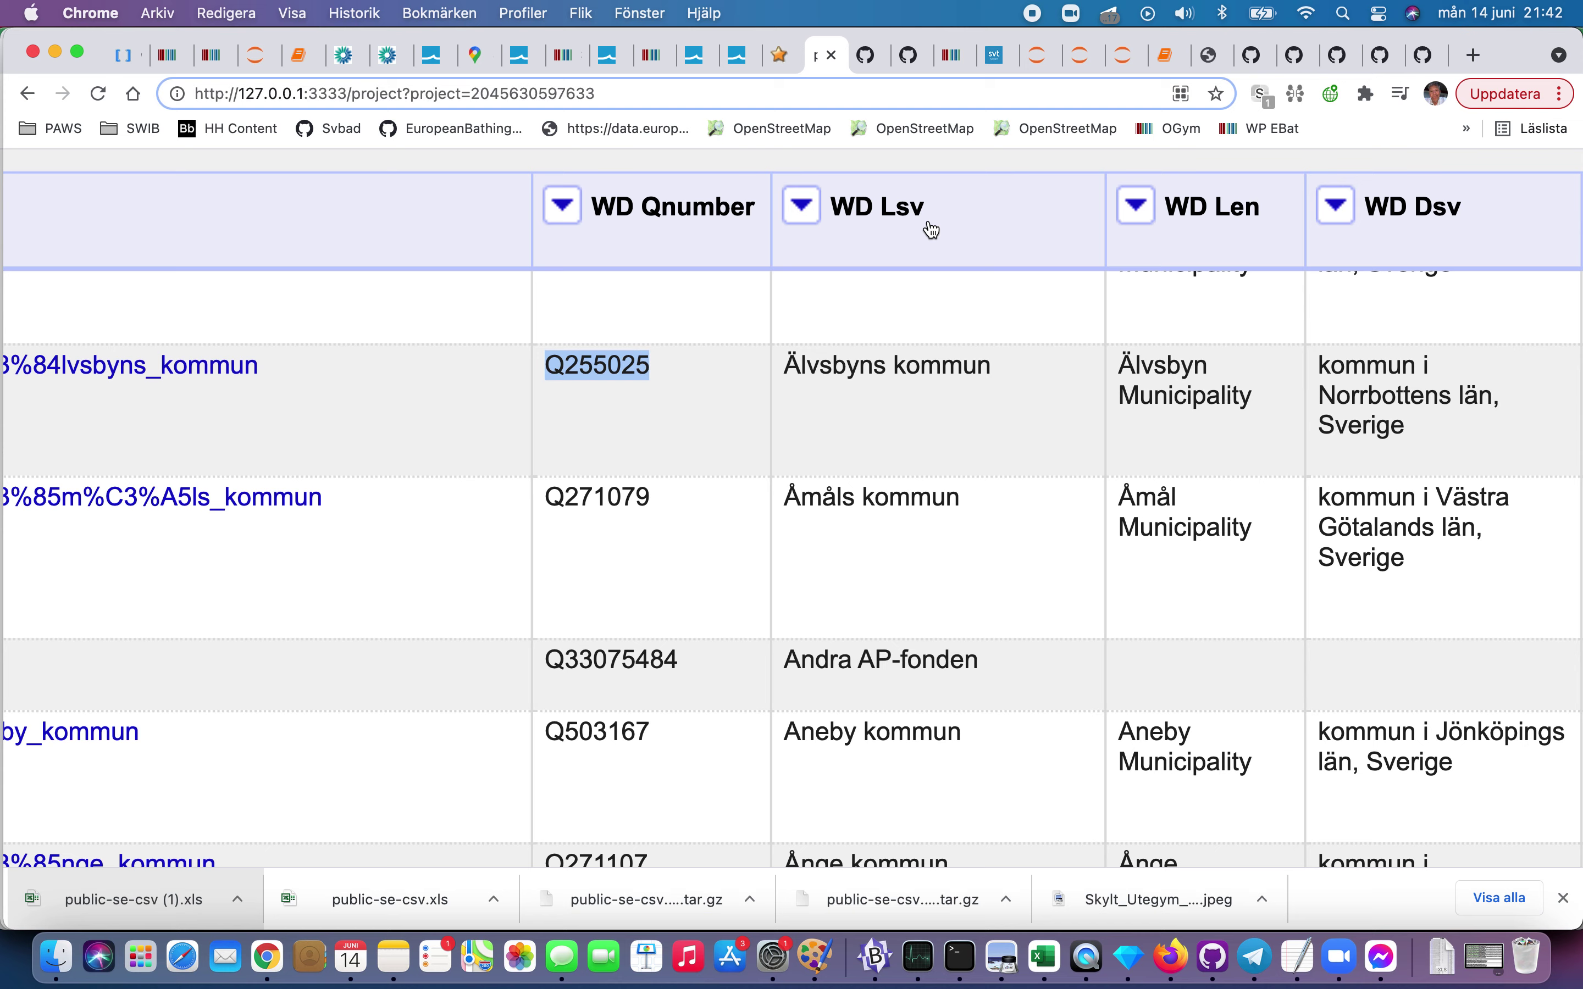
scroll(922, 231, right, 7)
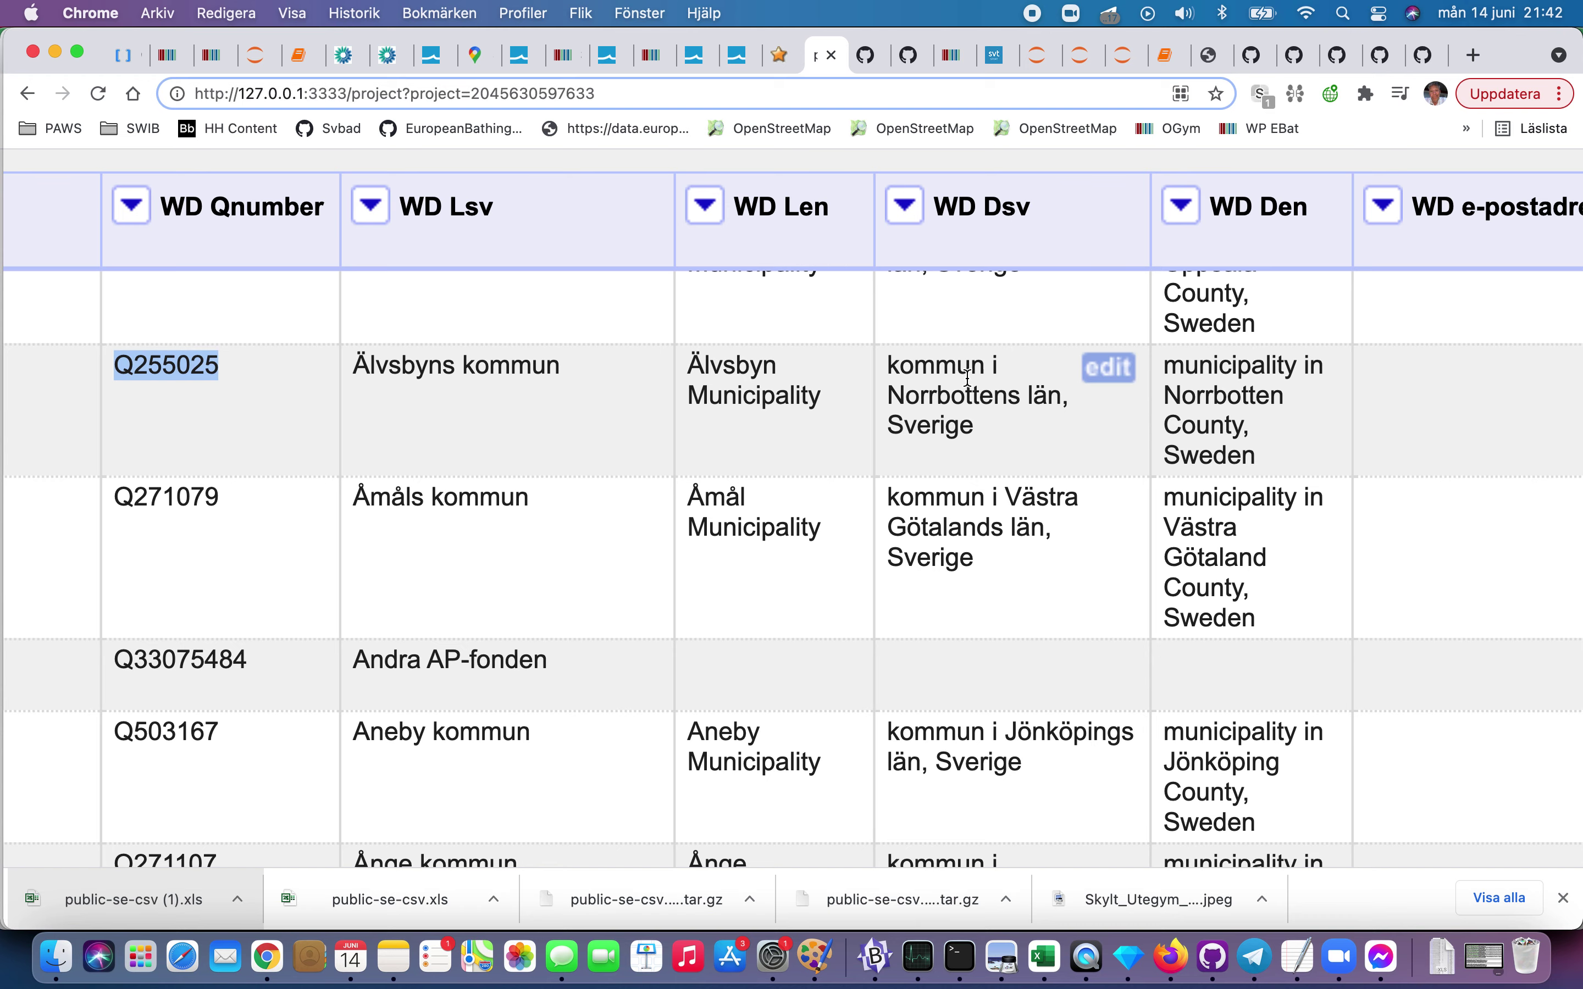
scroll(964, 378, right, 8)
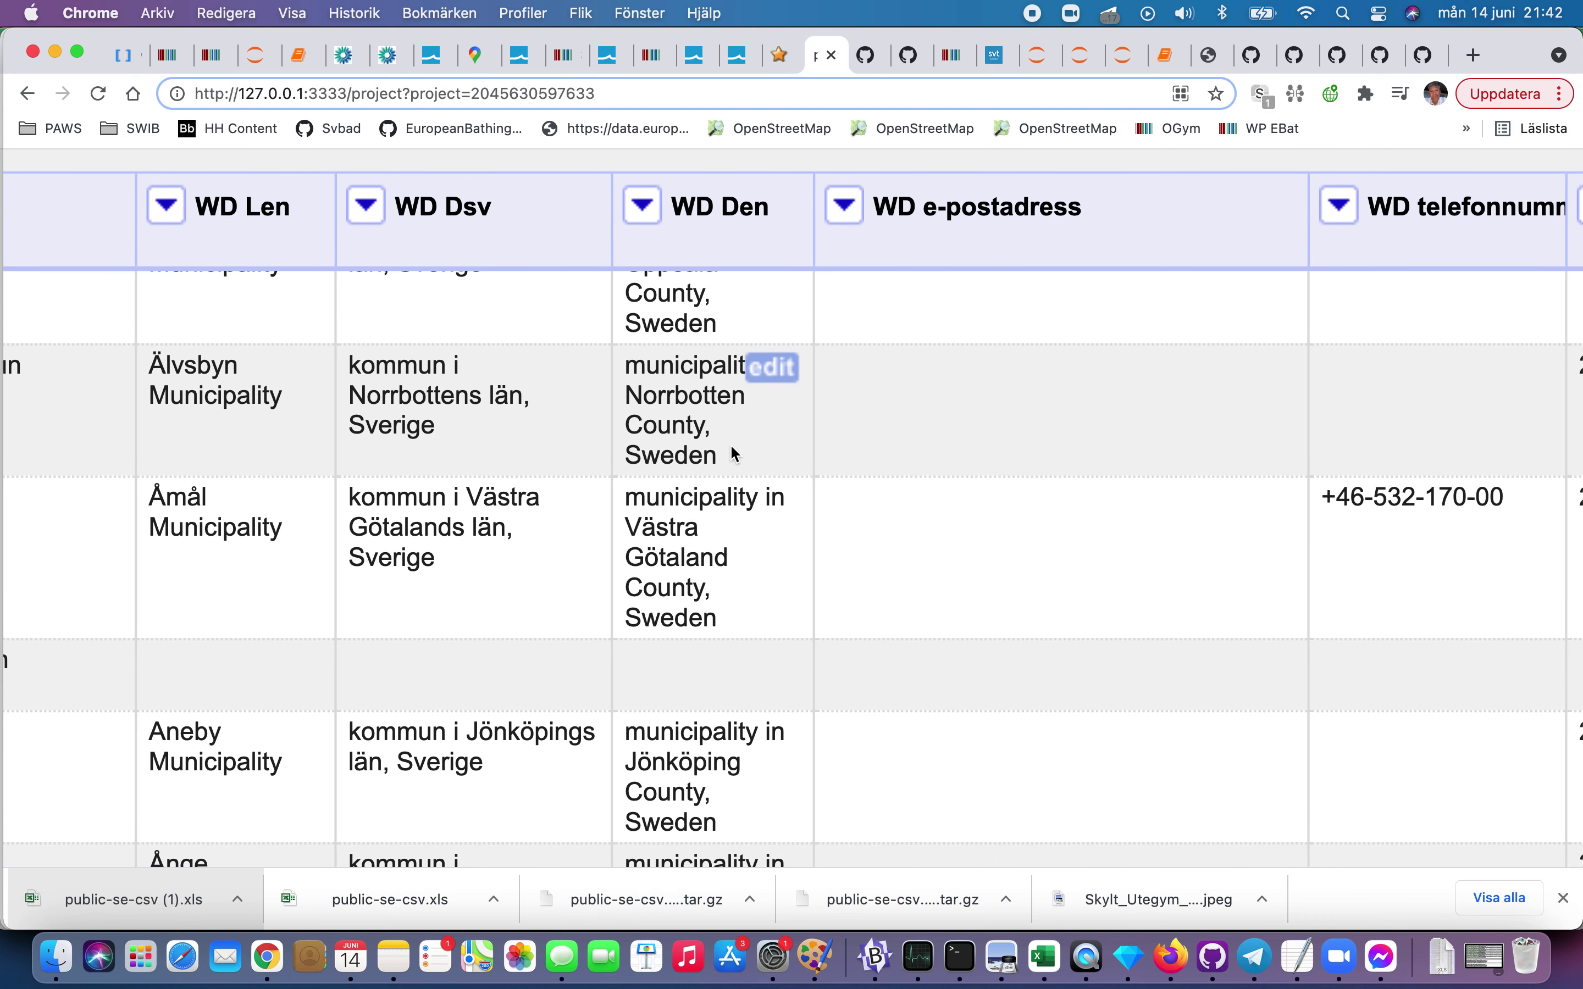
scroll(908, 394, up, 3)
scroll(908, 394, up, 5)
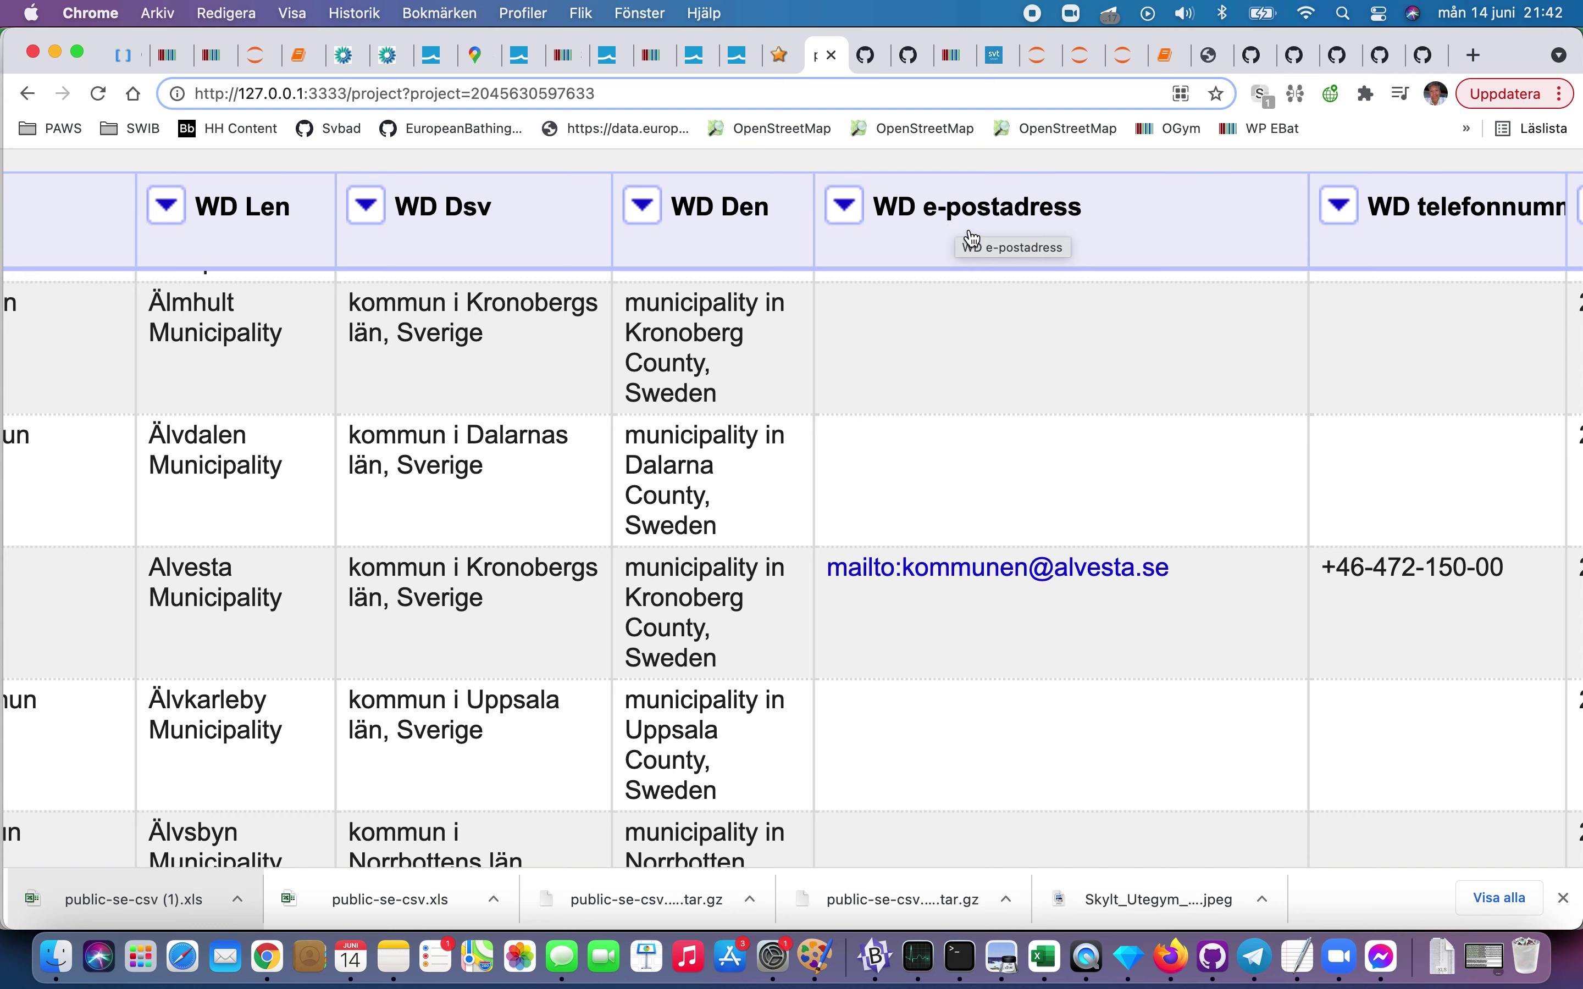
Step: Examine the Wikidata phone and organisation number columns and the original abbreviation, other_names, description and classification columns
scroll(959, 299, right, 6)
scroll(971, 367, down, 3)
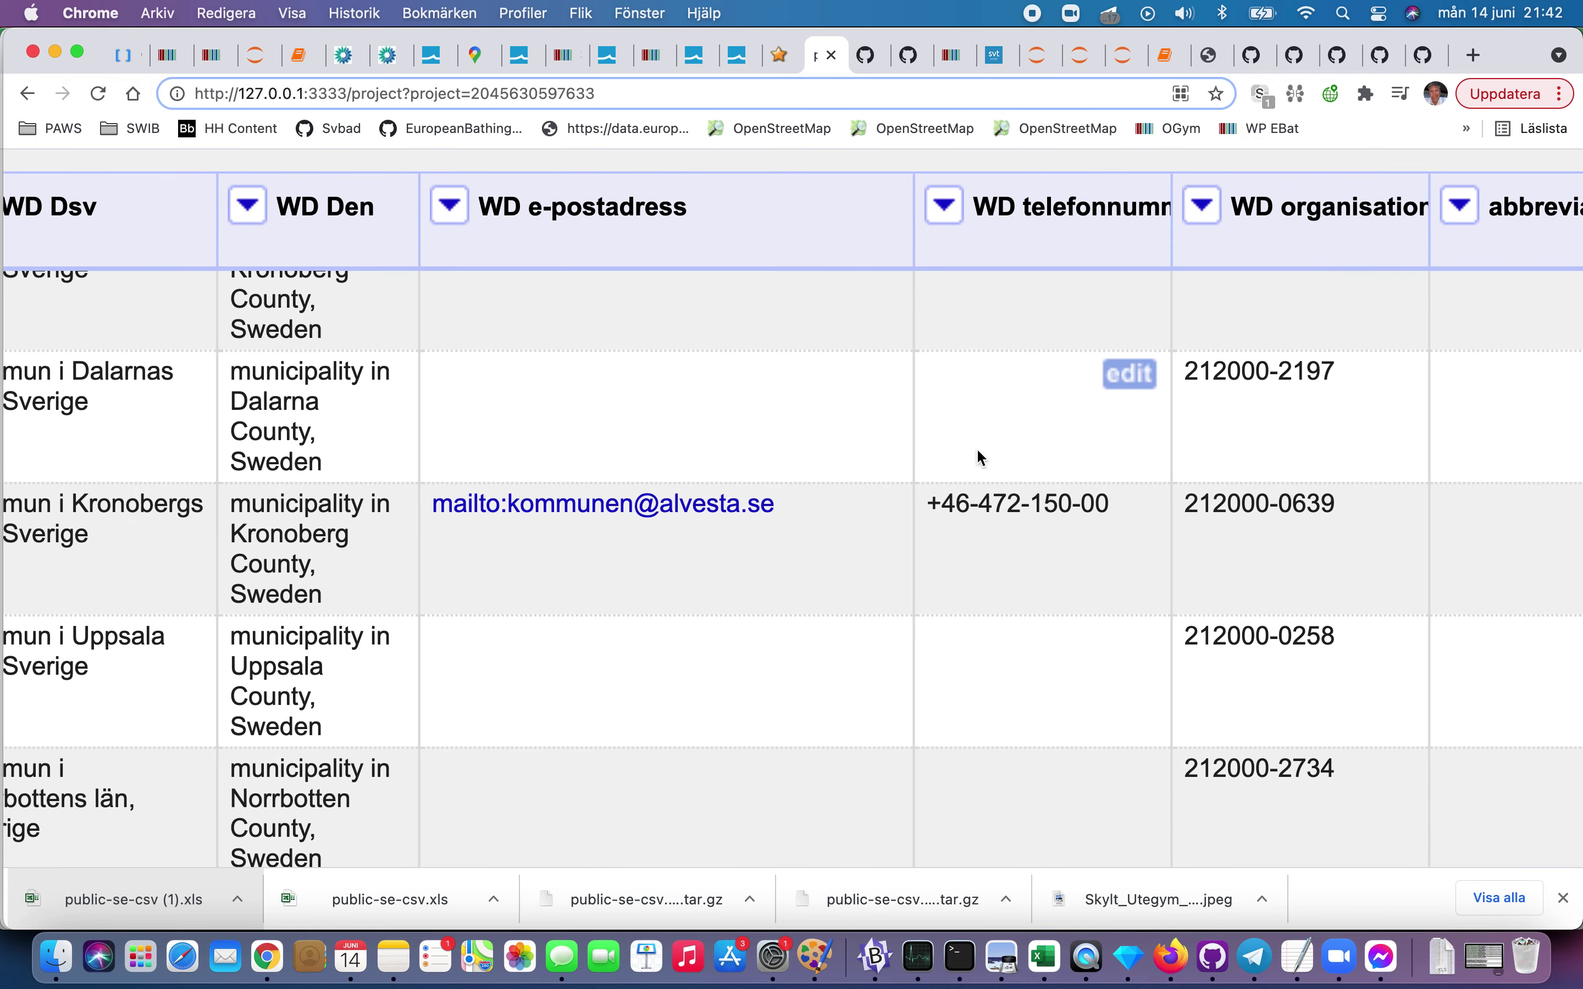
scroll(998, 538, right, 5)
scroll(911, 413, right, 2)
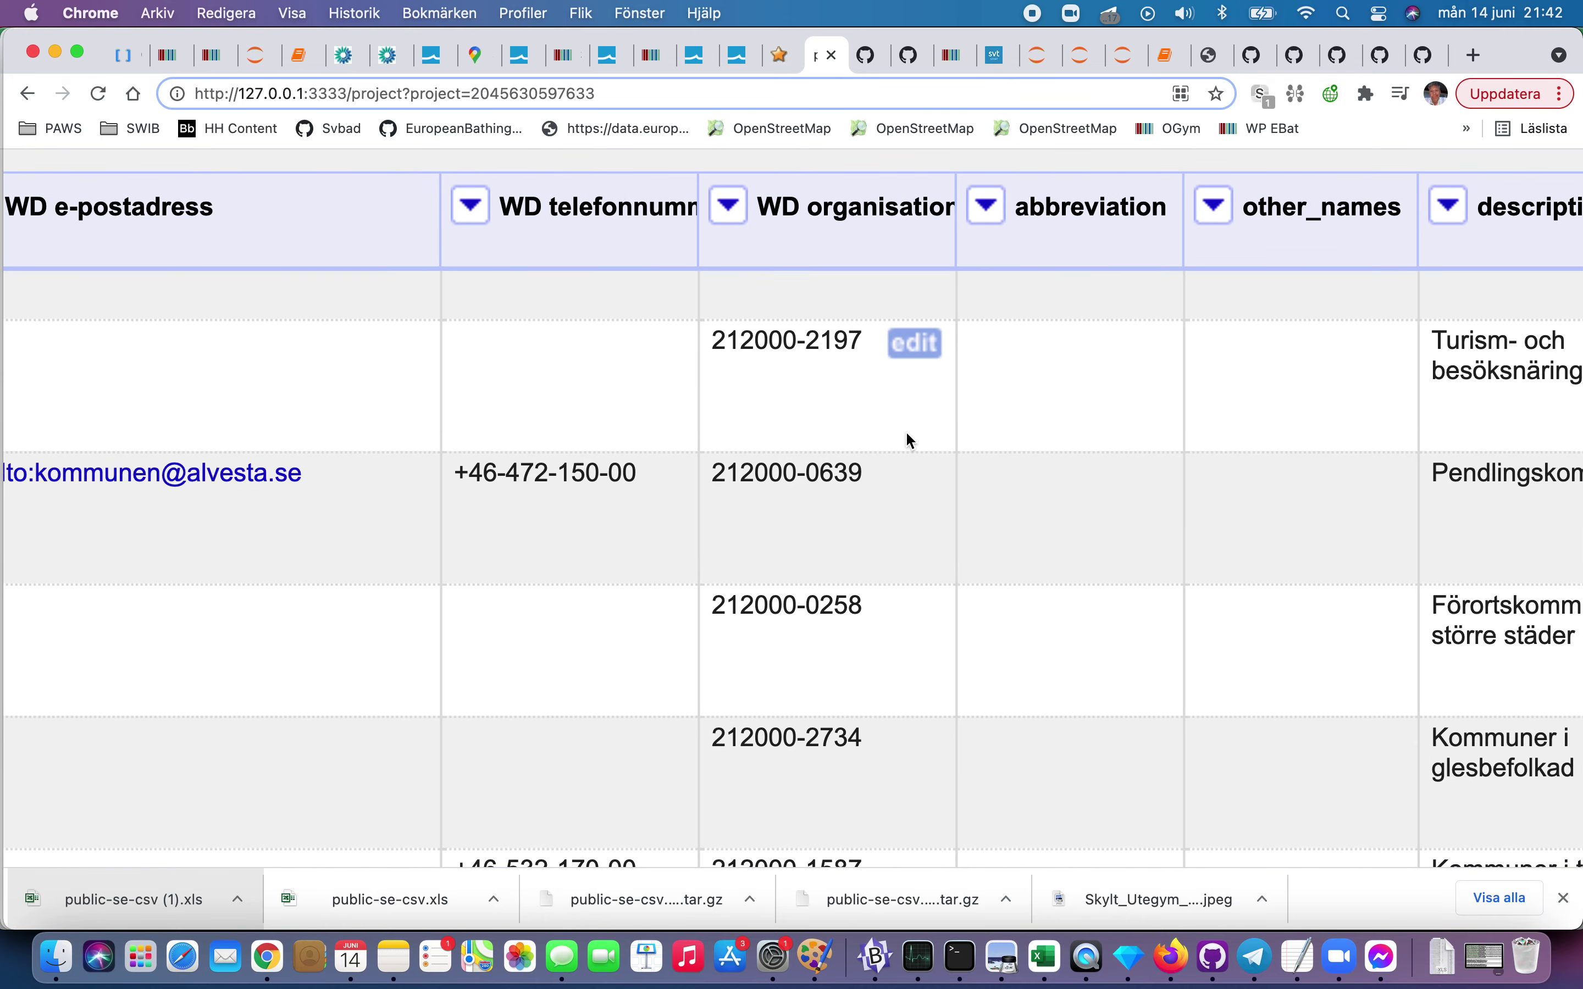
scroll(904, 659, down, 10)
scroll(906, 660, up, 8)
scroll(902, 659, right, 6)
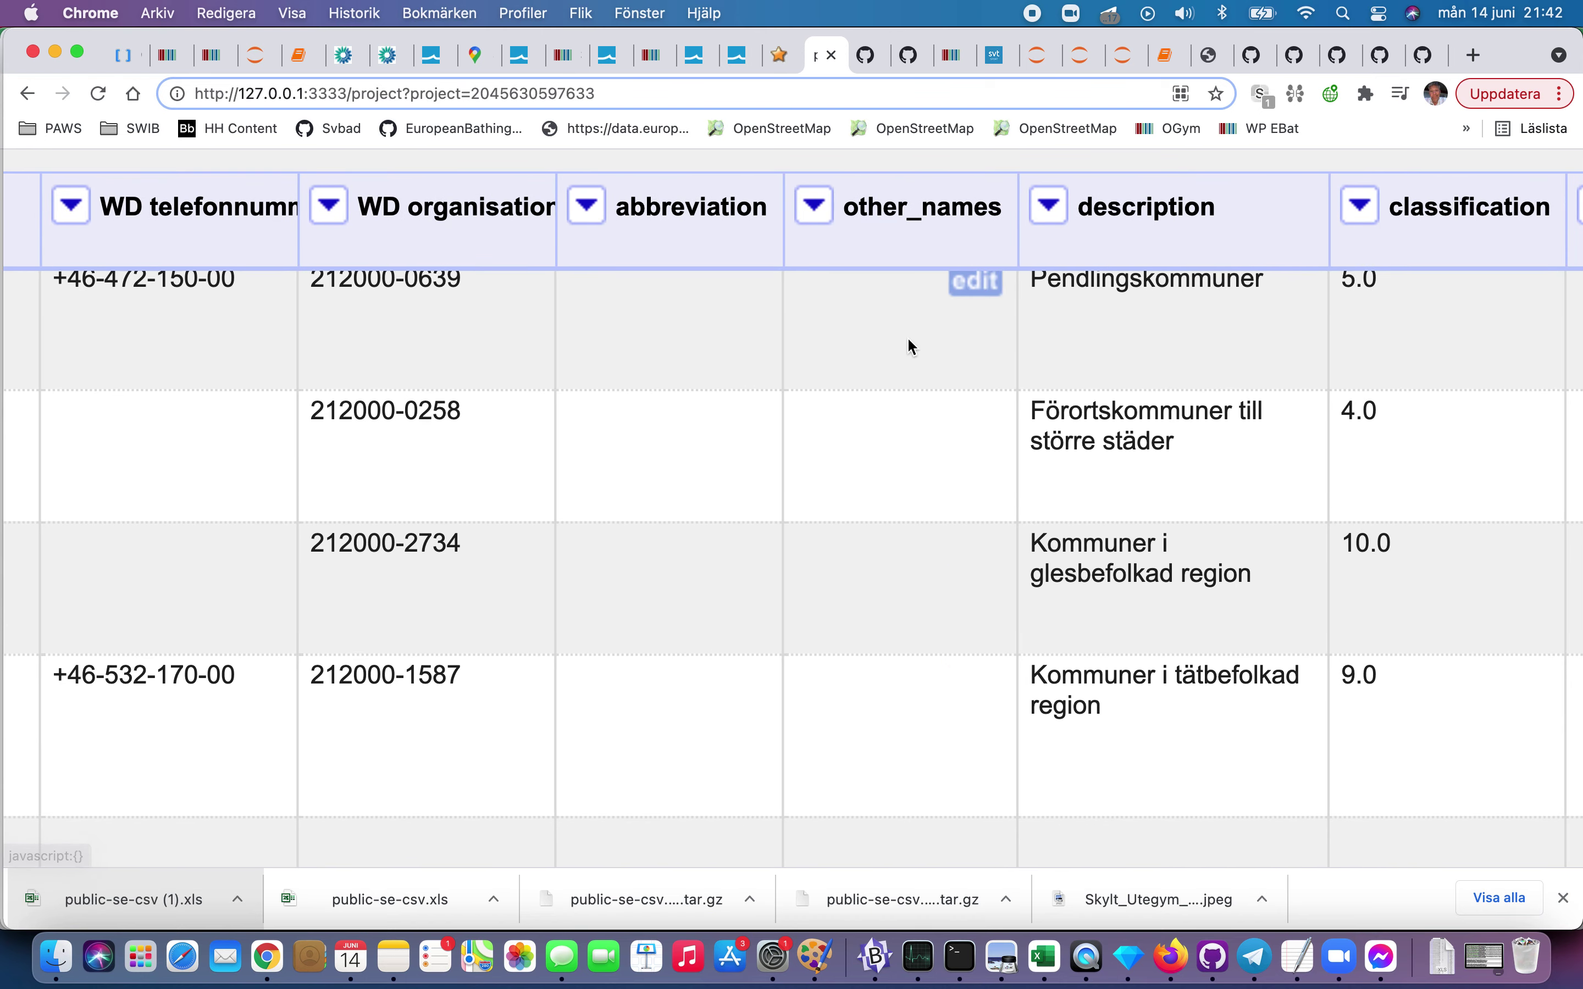
Step: Compare the formats in the url column and examine the jurisdiction_code, phone, email and address columns
scroll(907, 343, right, 12)
scroll(914, 356, right, 14)
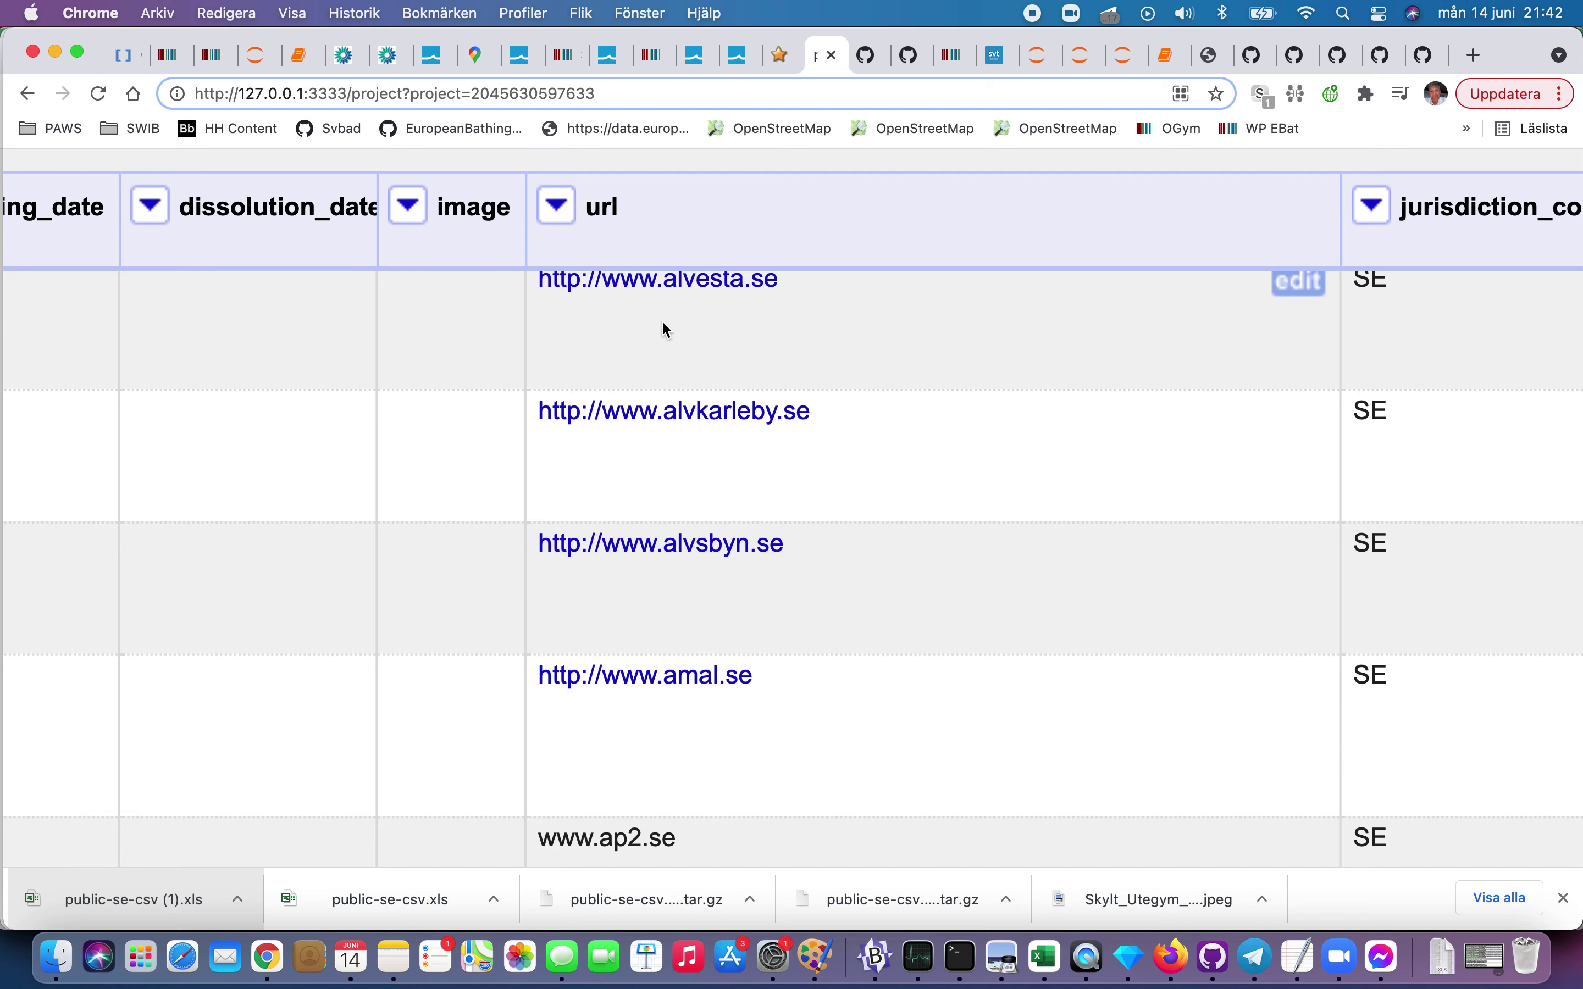
scroll(662, 327, down, 1)
scroll(663, 324, down, 10)
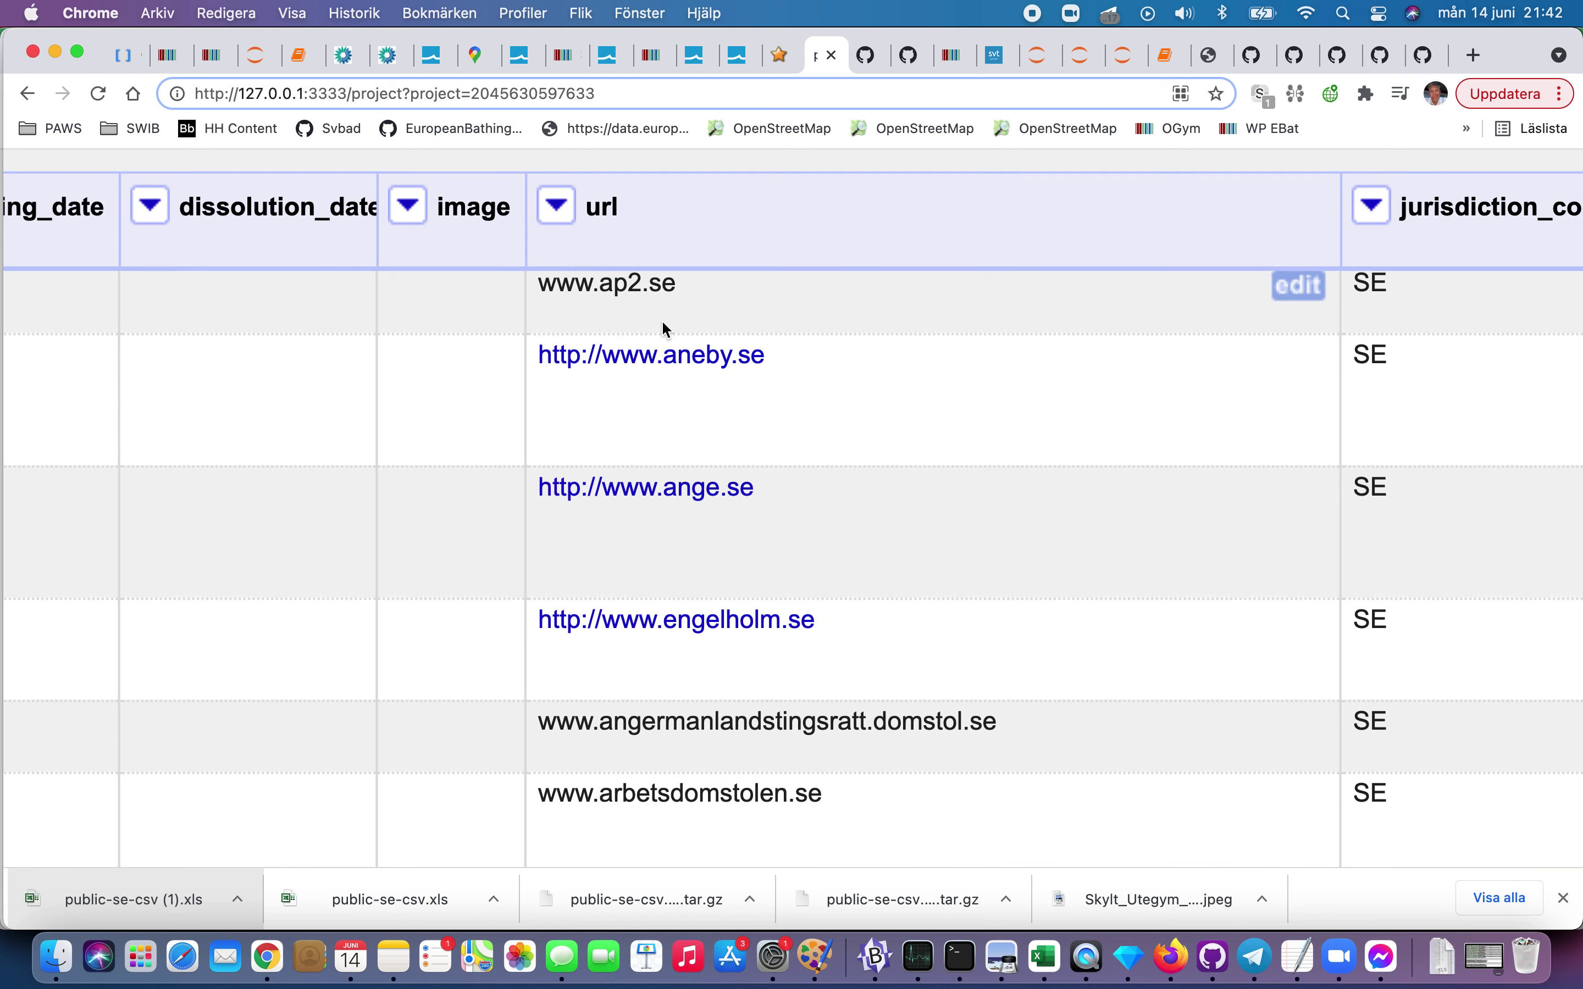
scroll(663, 324, down, 5)
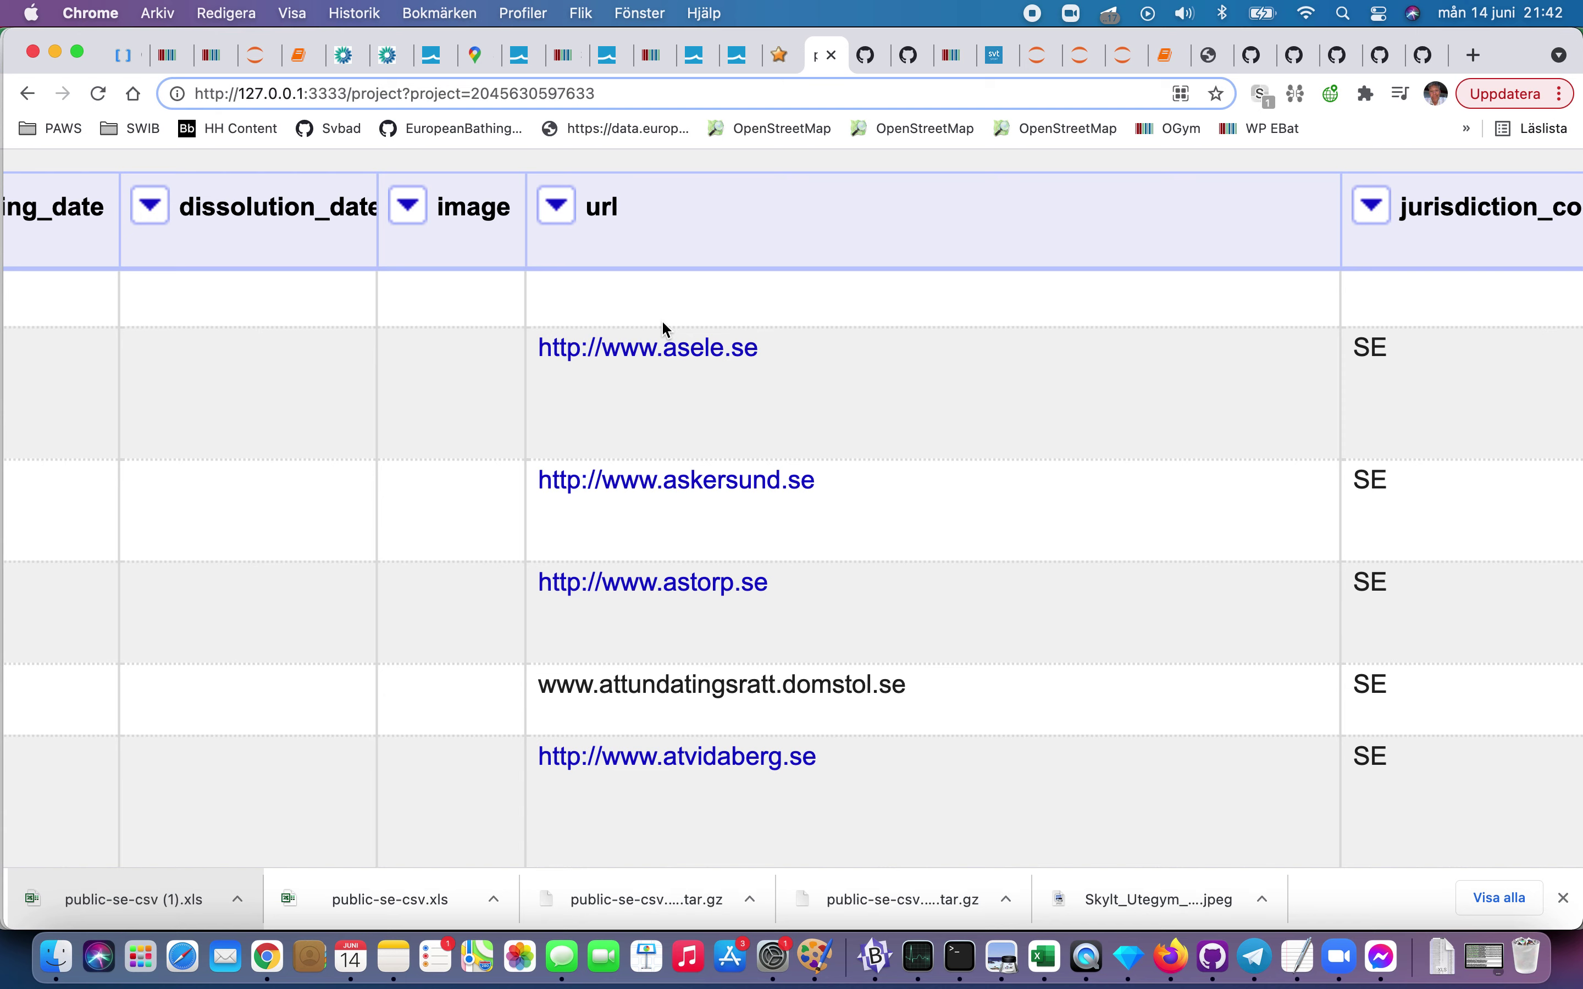
scroll(663, 324, right, 10)
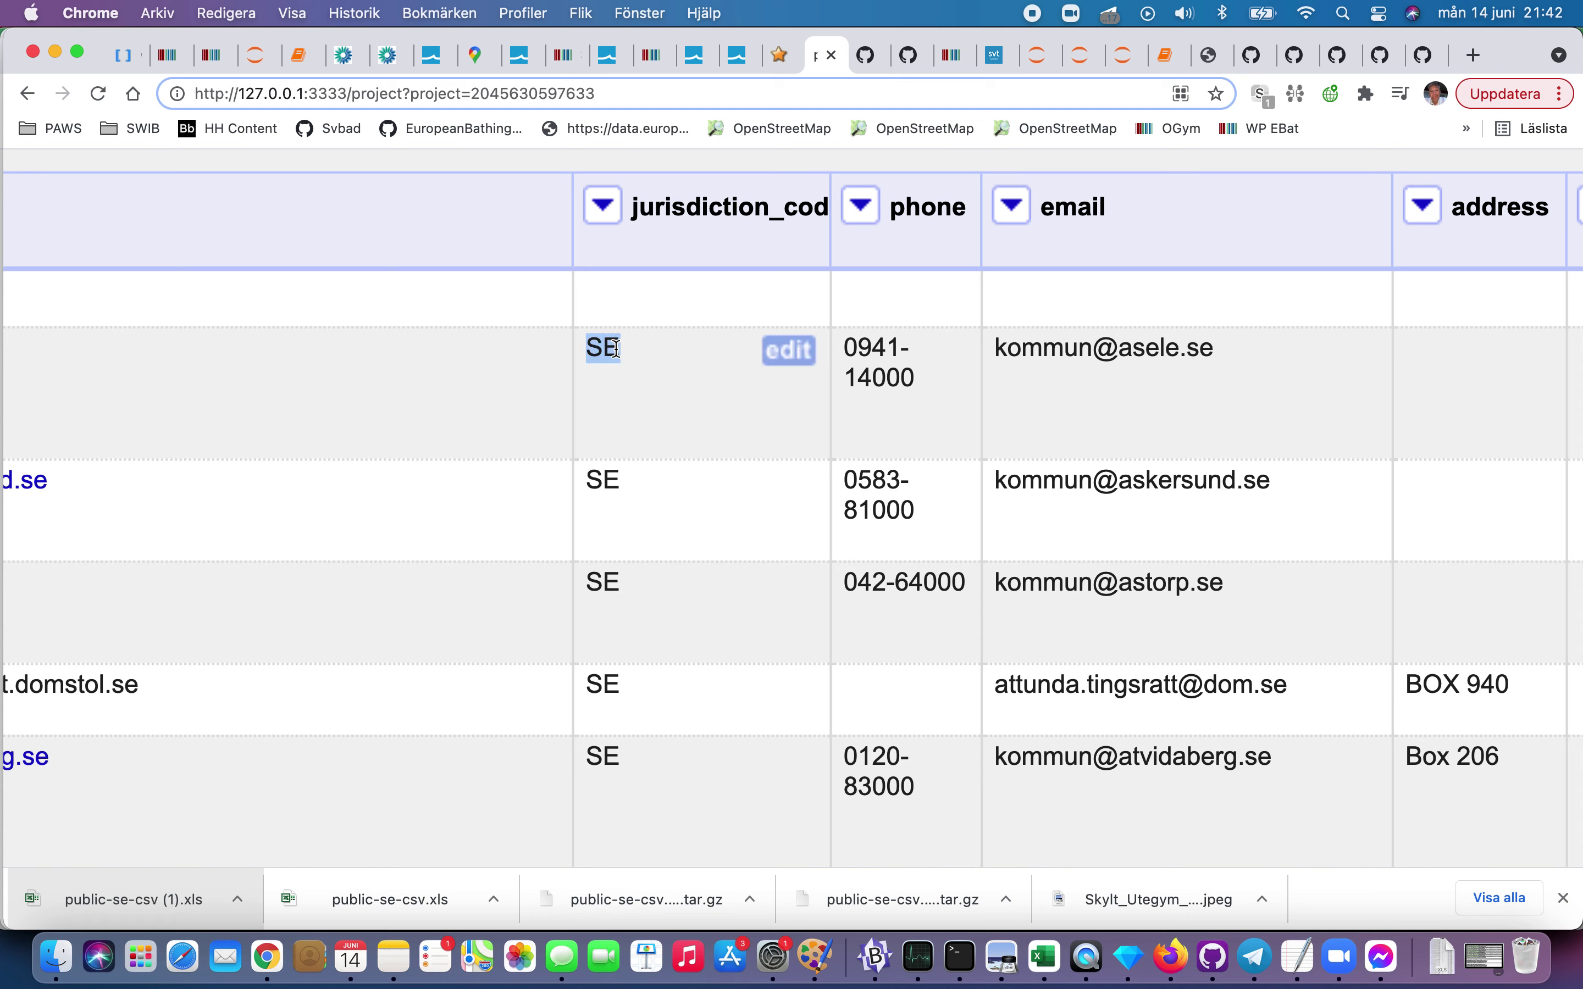
Step: Switch to the open Wikidata item page and load item Q34 (Sweden) instead
key(ctrl+Tab)
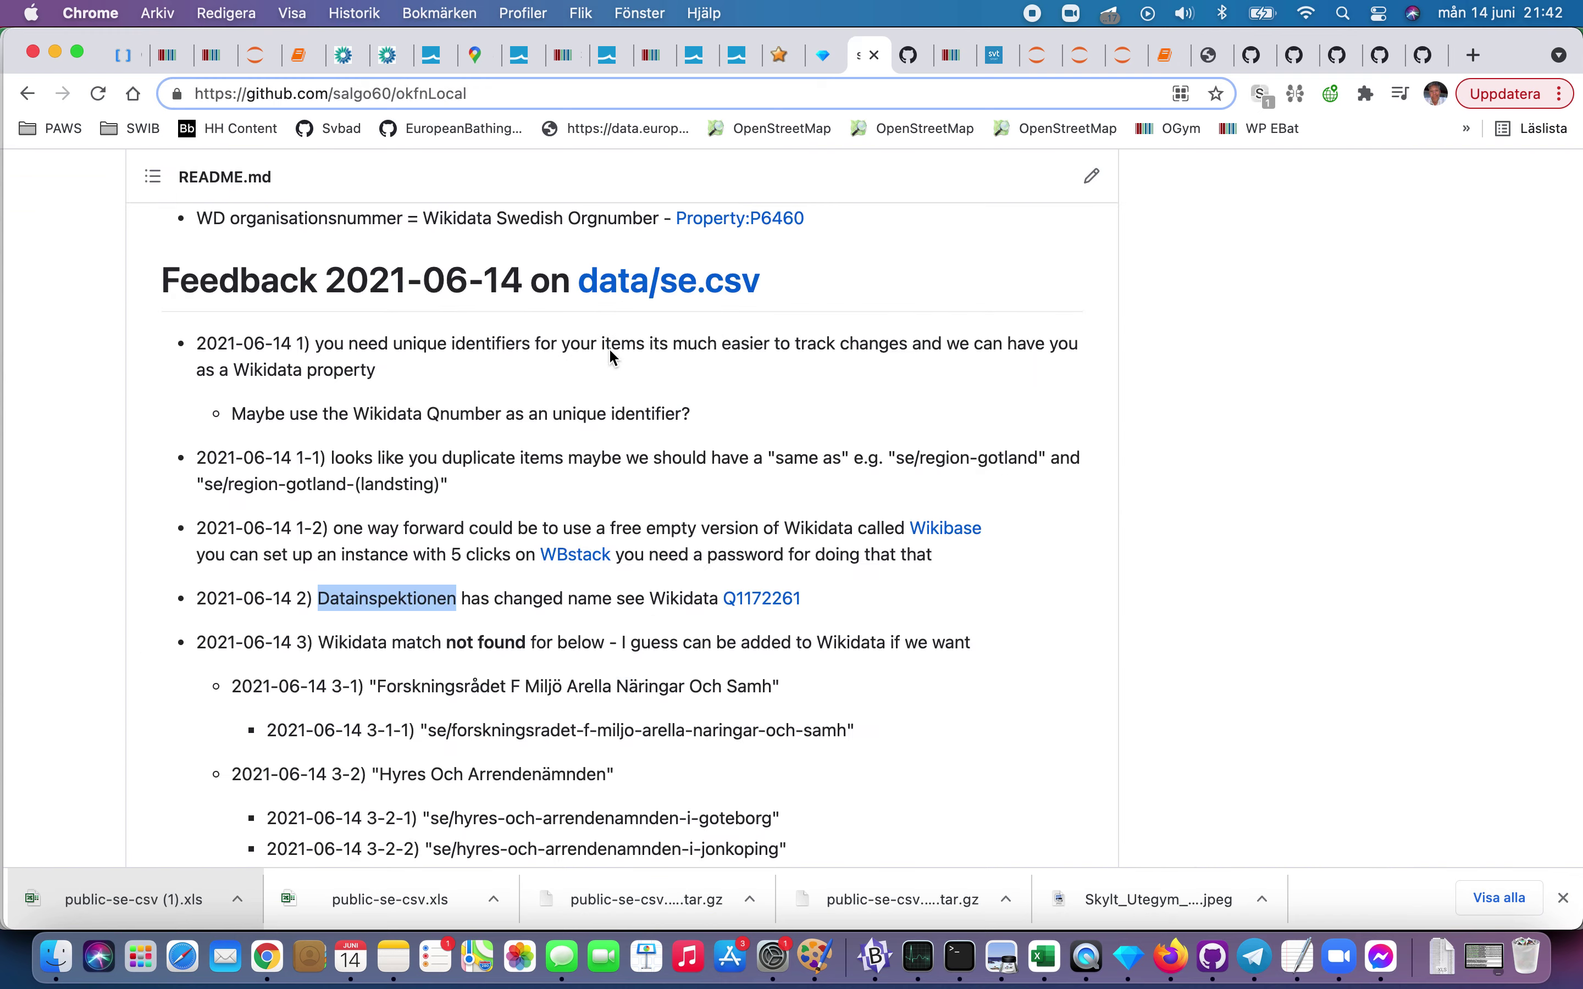
key(ctrl+Tab)
key(ctrl+Tab)
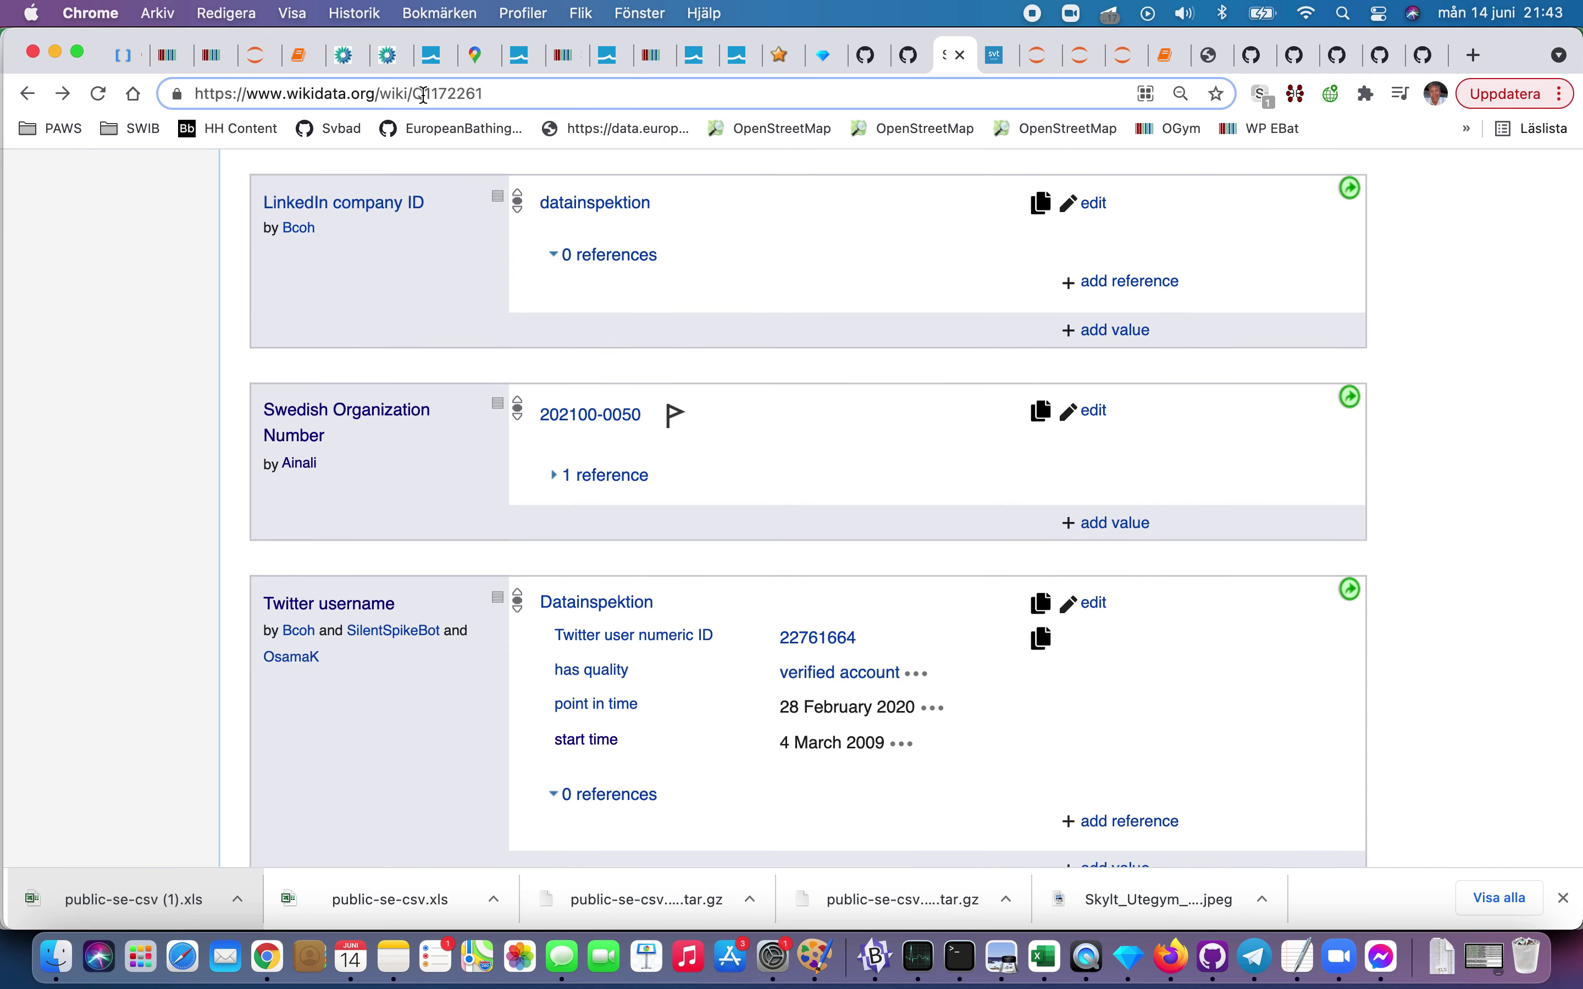
text(Q34)
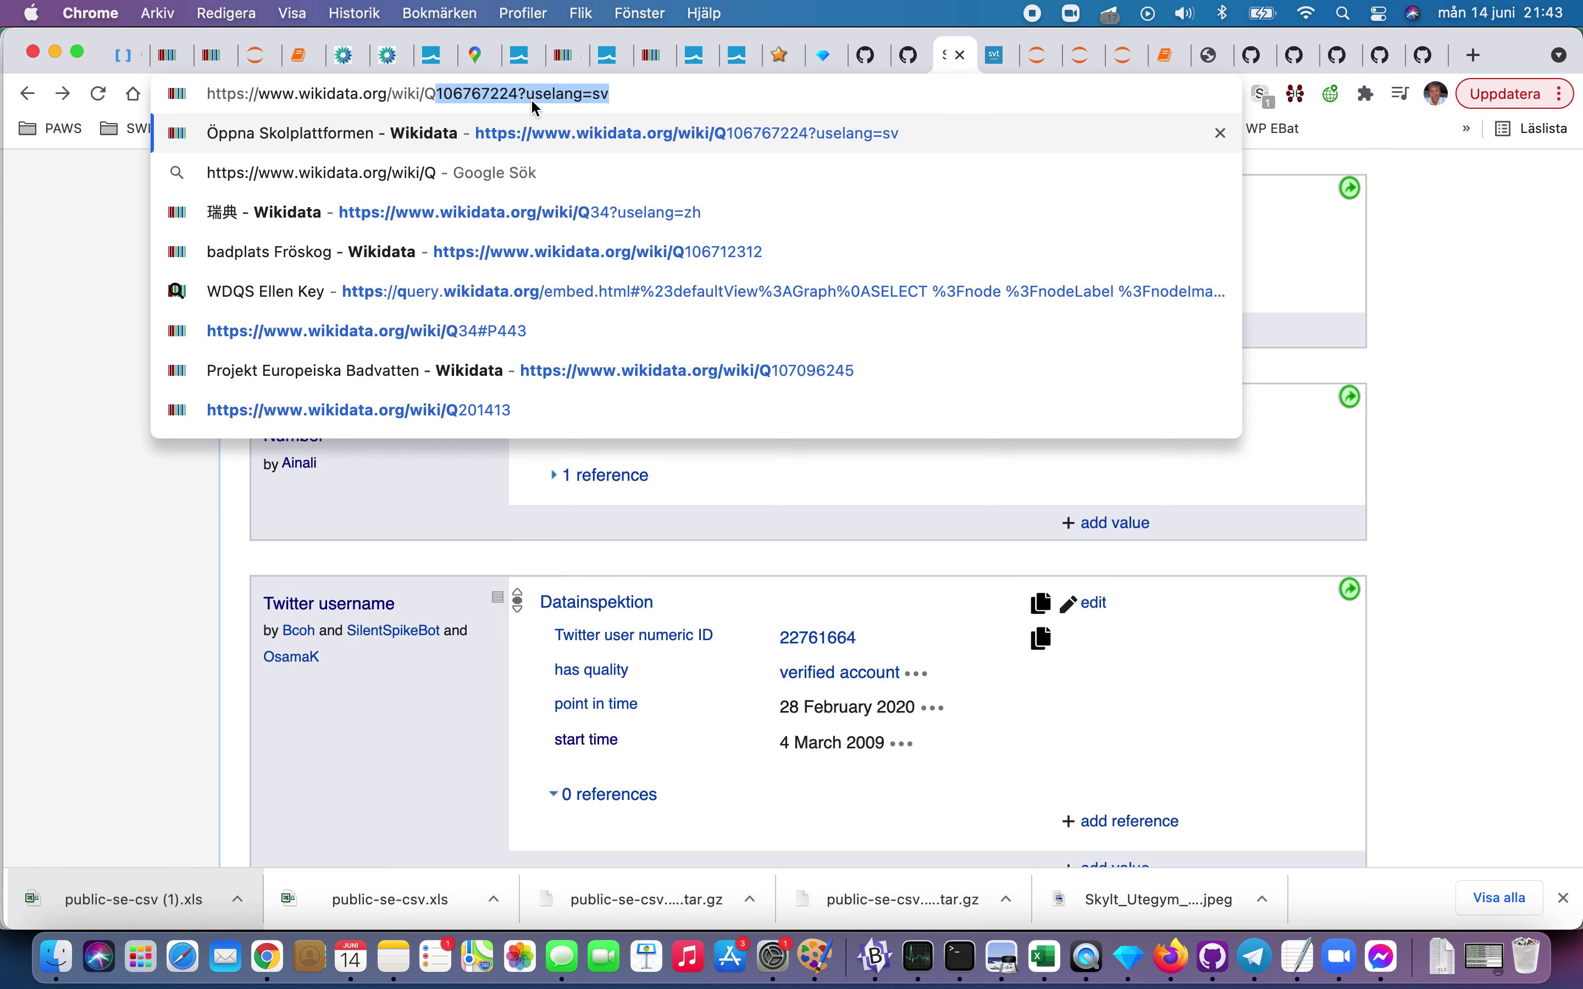
key(Return)
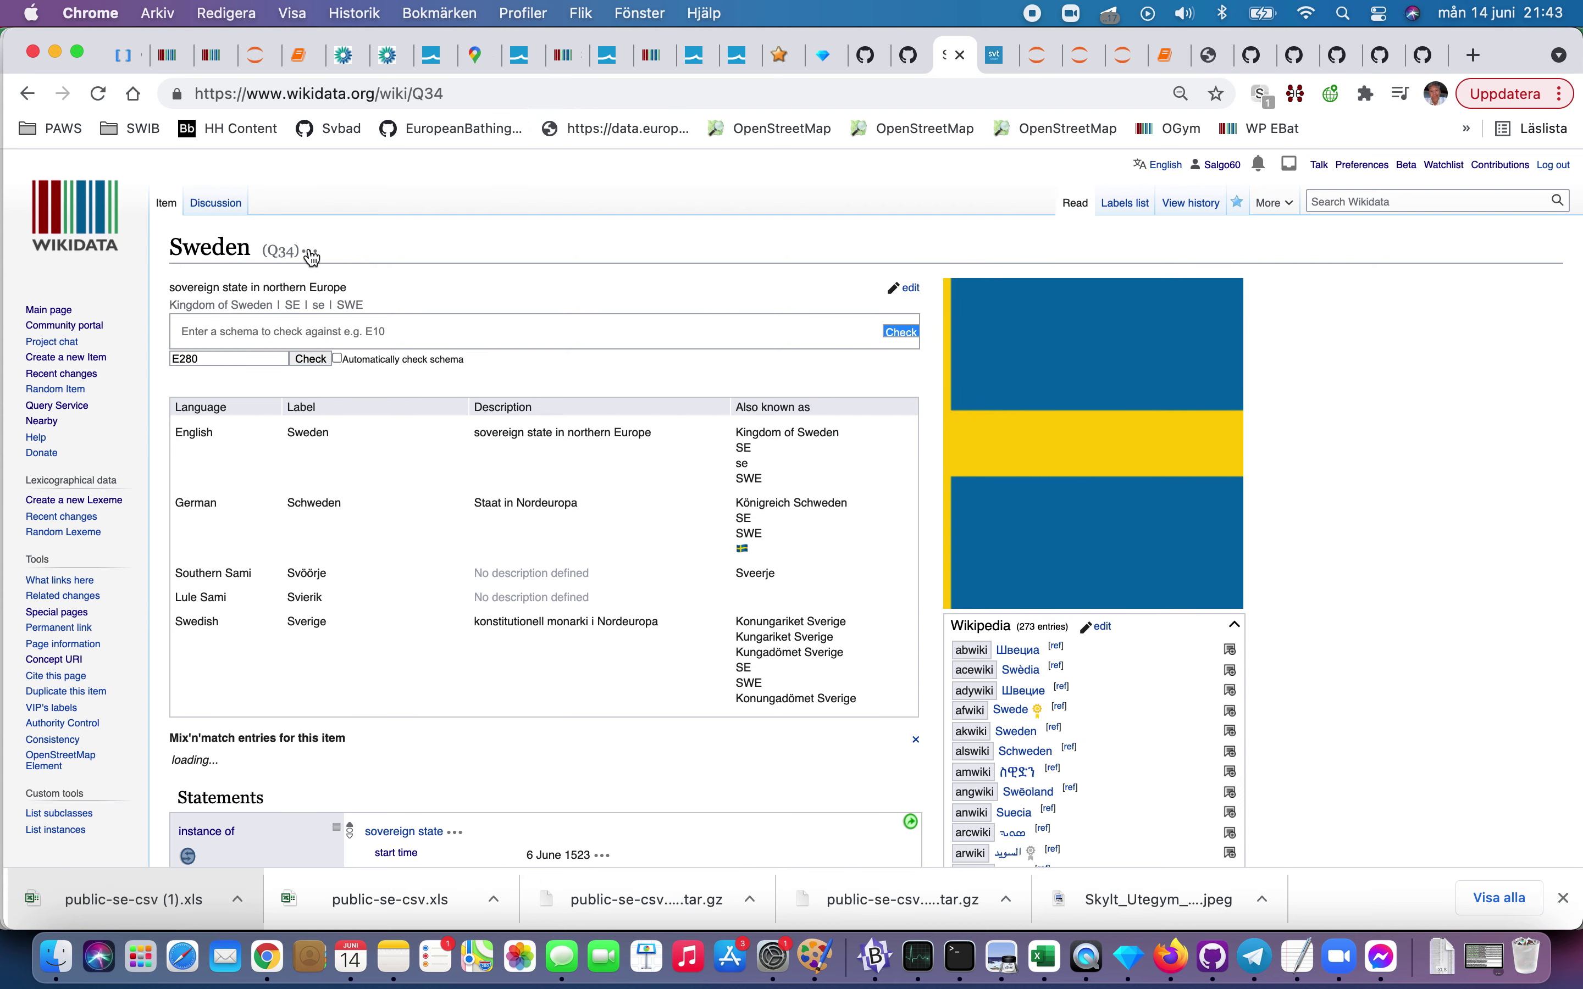
click(312, 255)
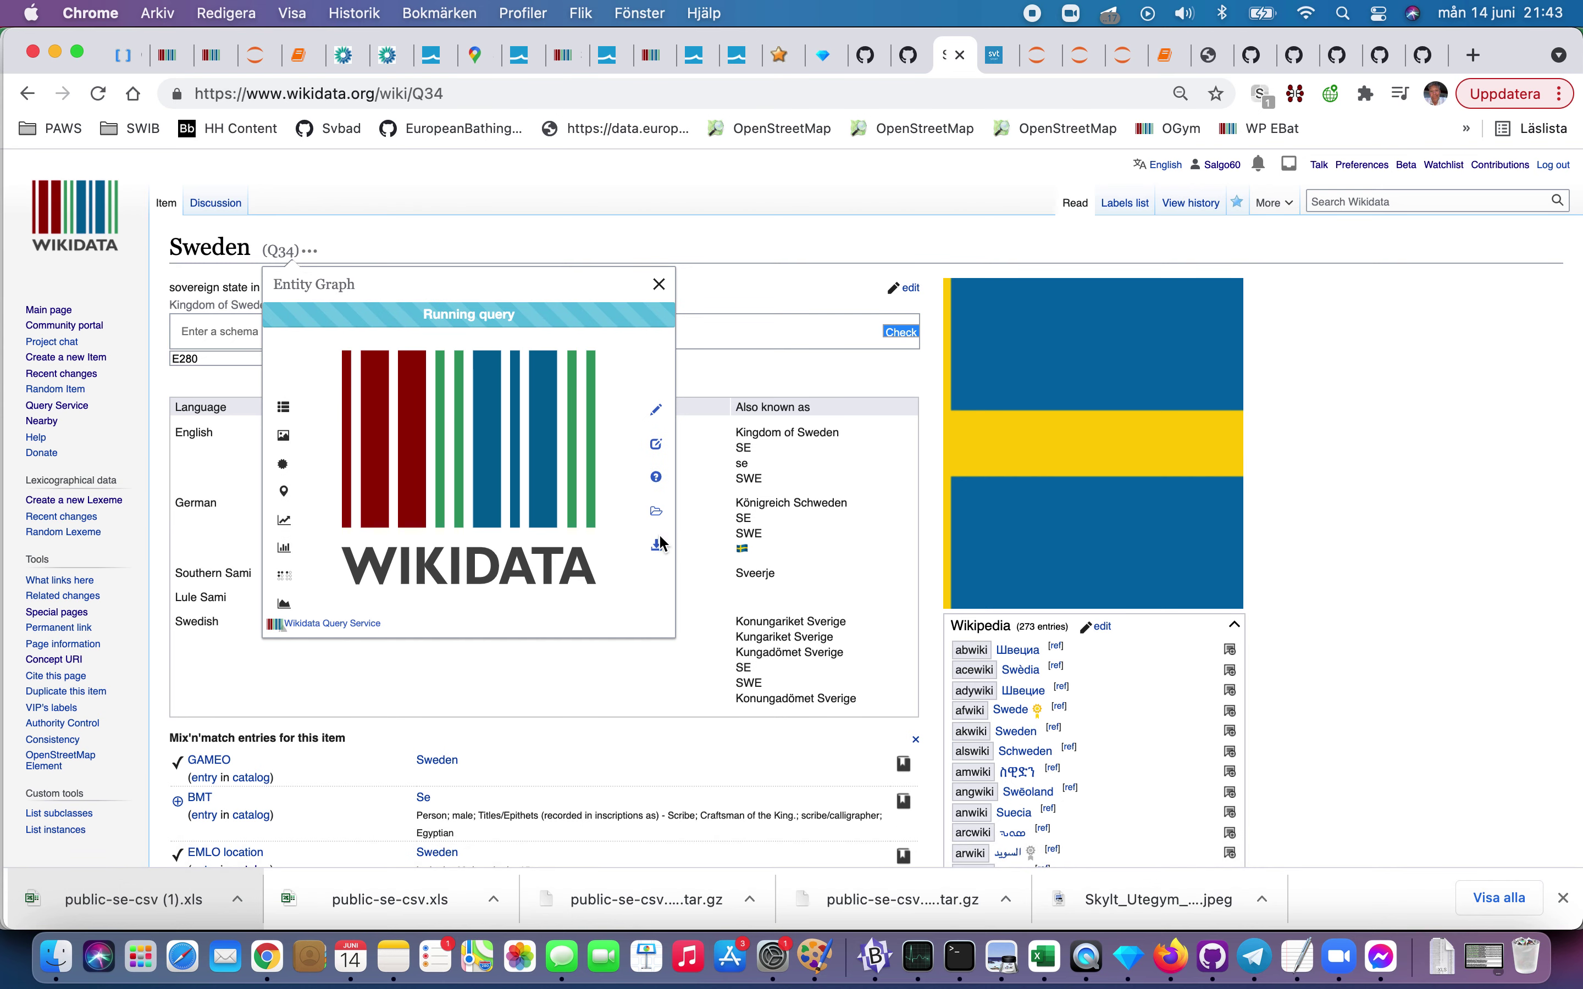
mouse_move(661, 558)
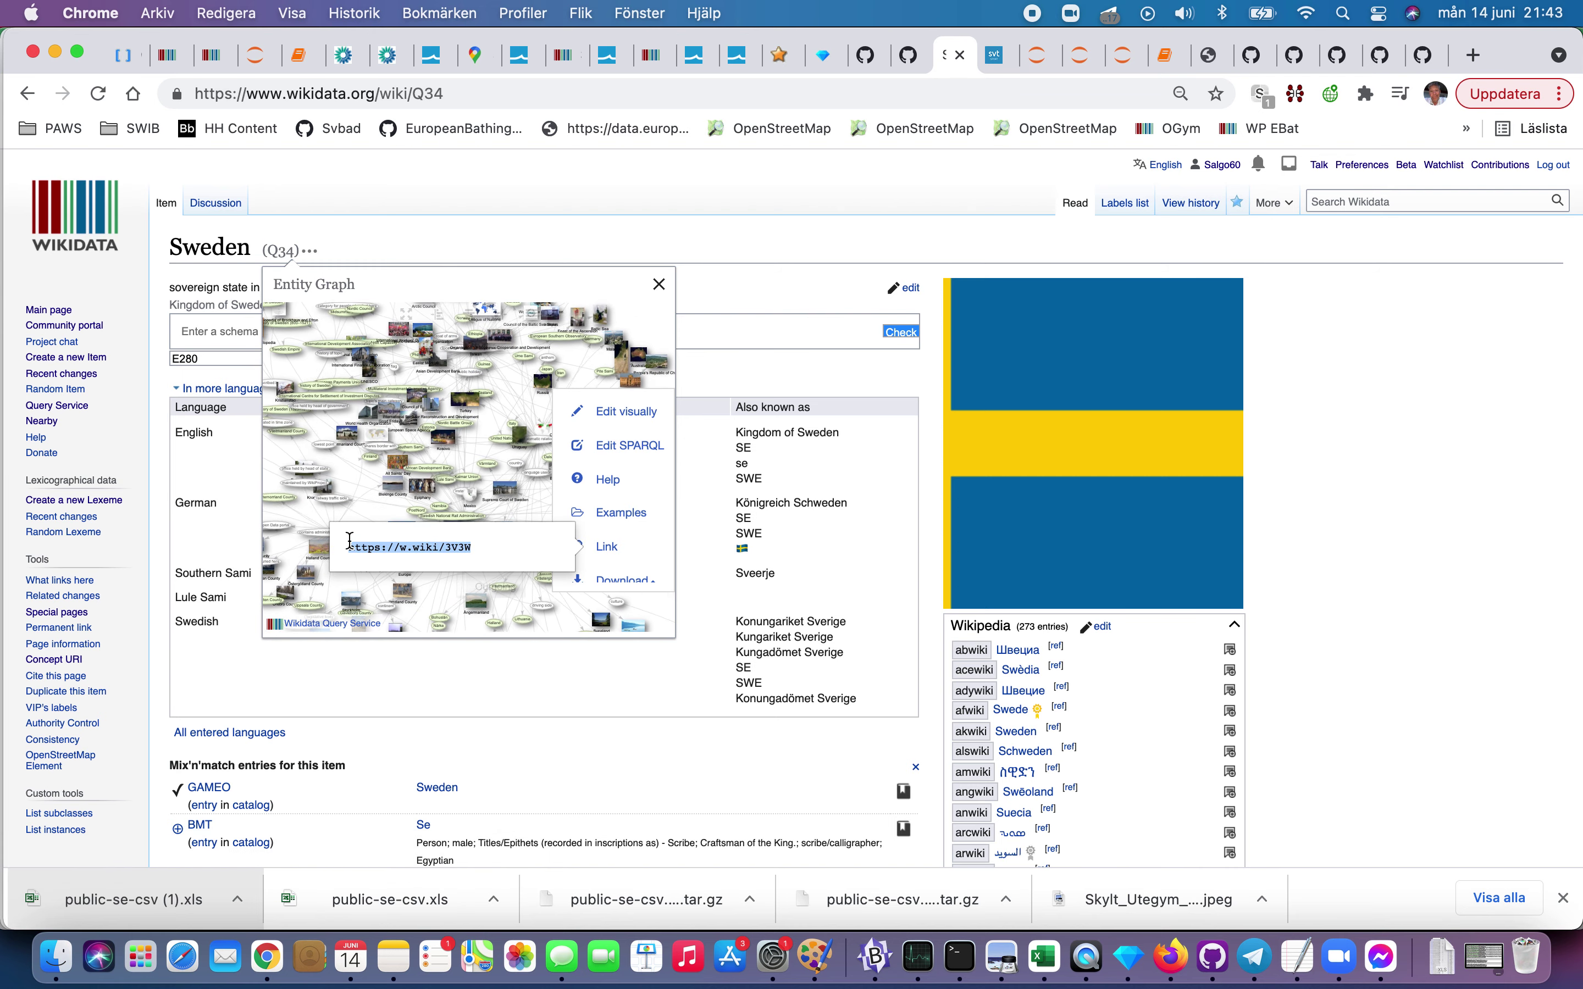
click(534, 98)
text(https://w.wiki/3V3W)
key(Return)
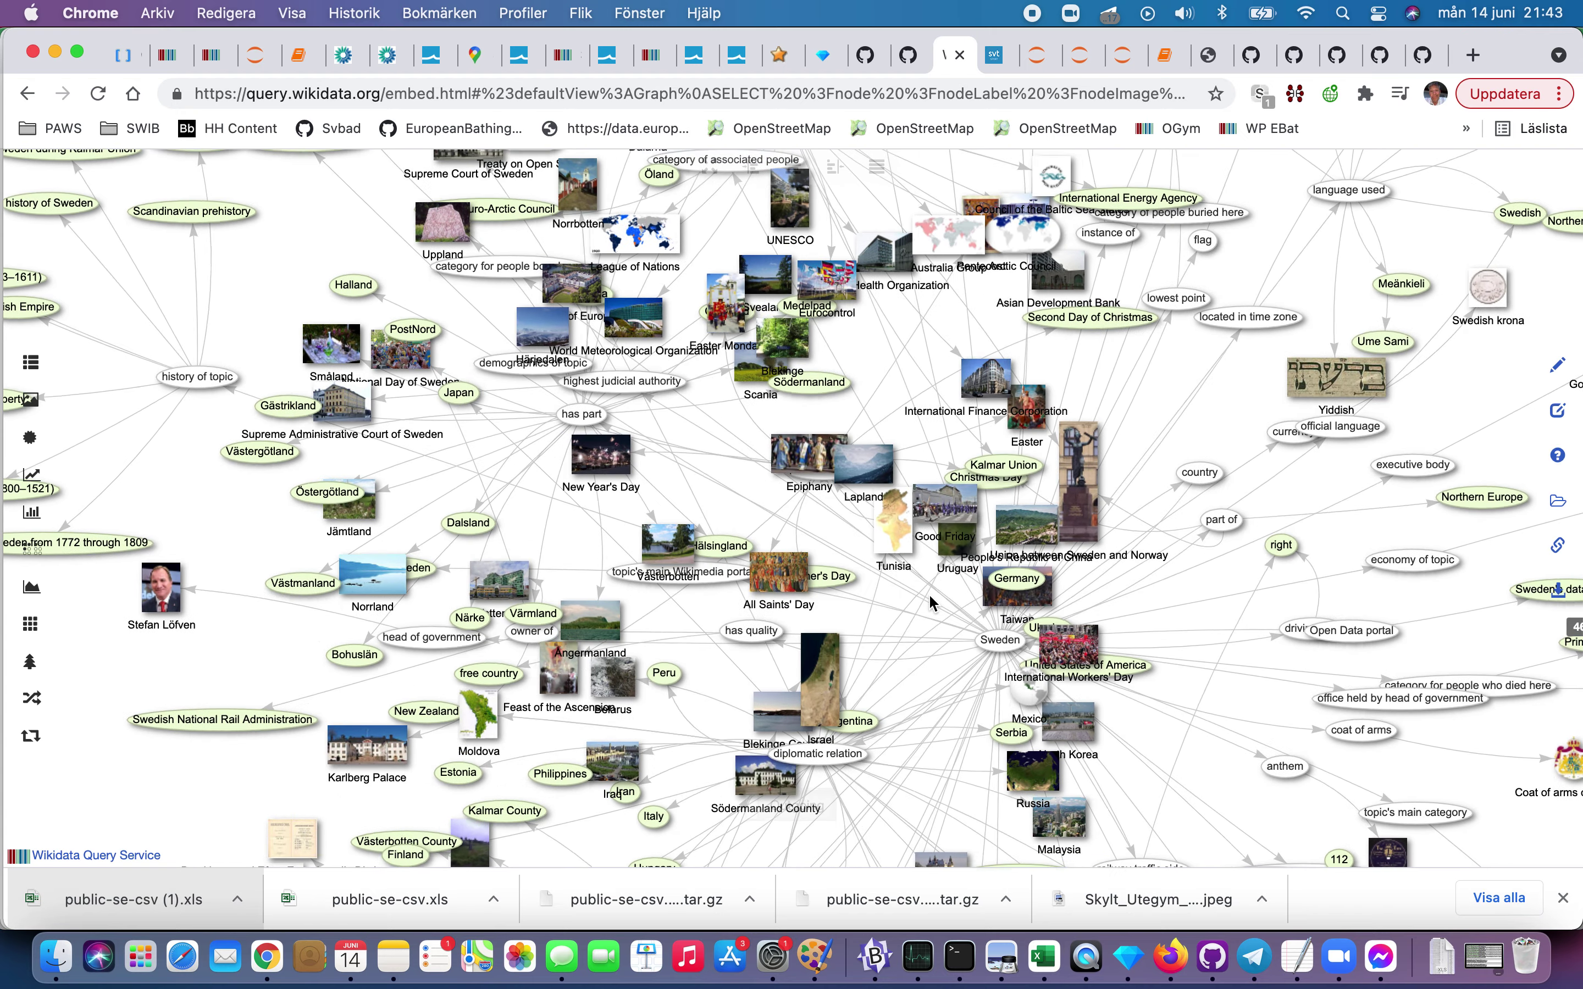
Step: Explore the relations around Sweden in the graph and open the Wikidata item of the Swedish krona node
drag(933, 602, 757, 407)
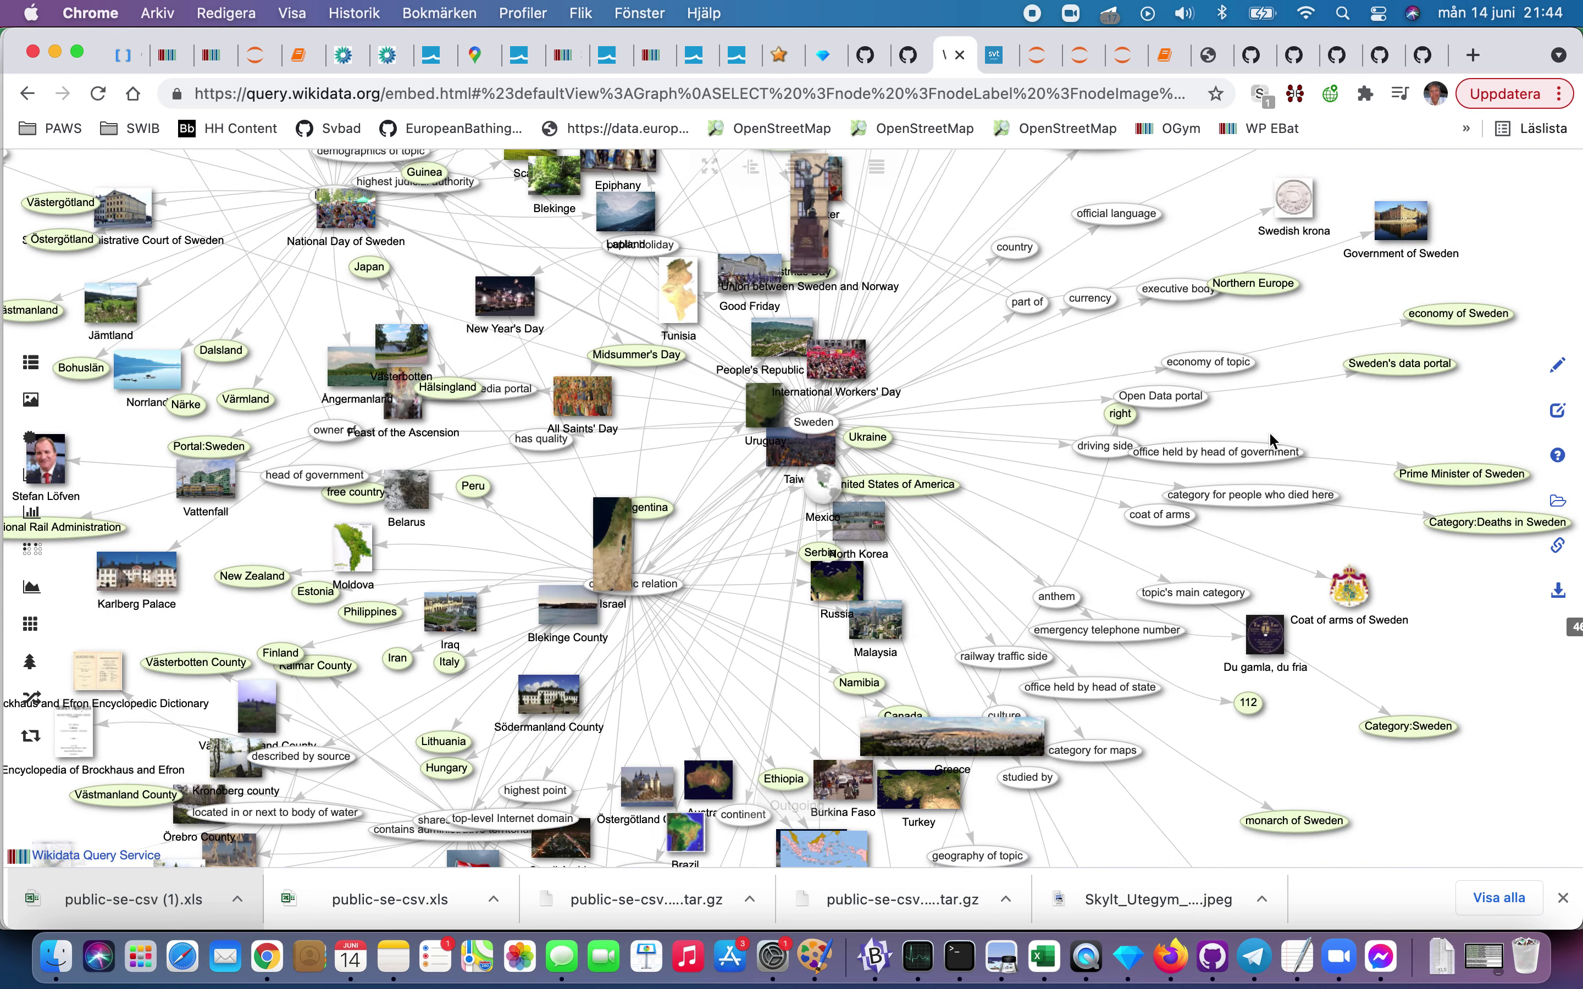
scroll(1273, 442, up, 3)
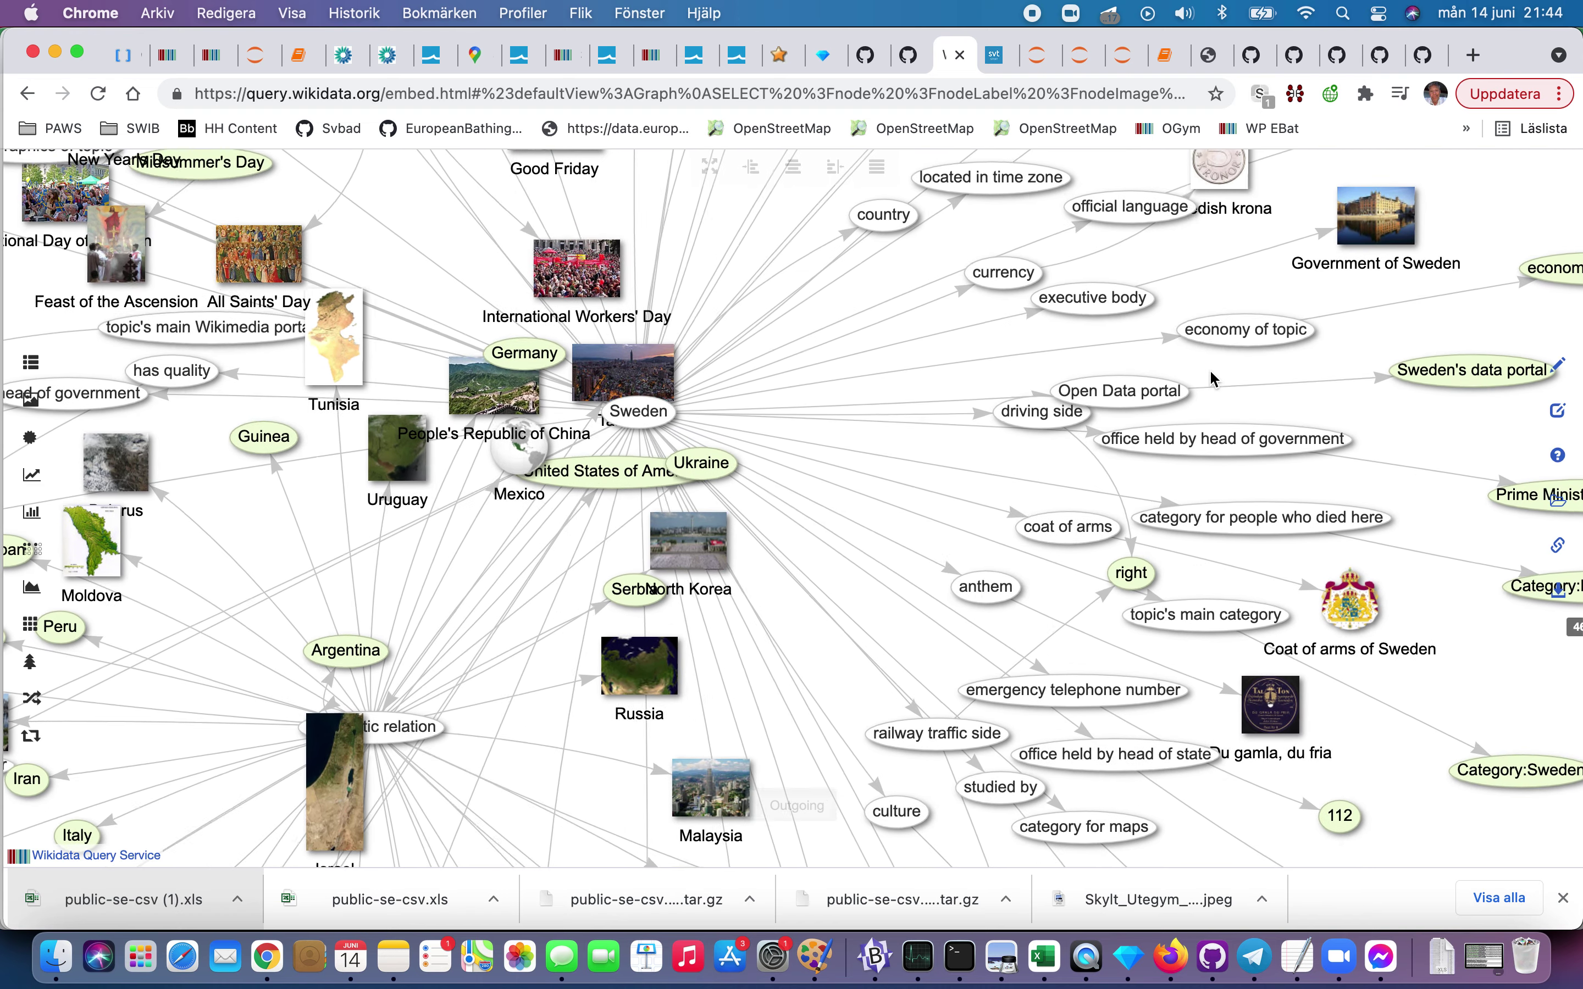
scroll(1210, 371, up, 3)
drag(1213, 254, 999, 591)
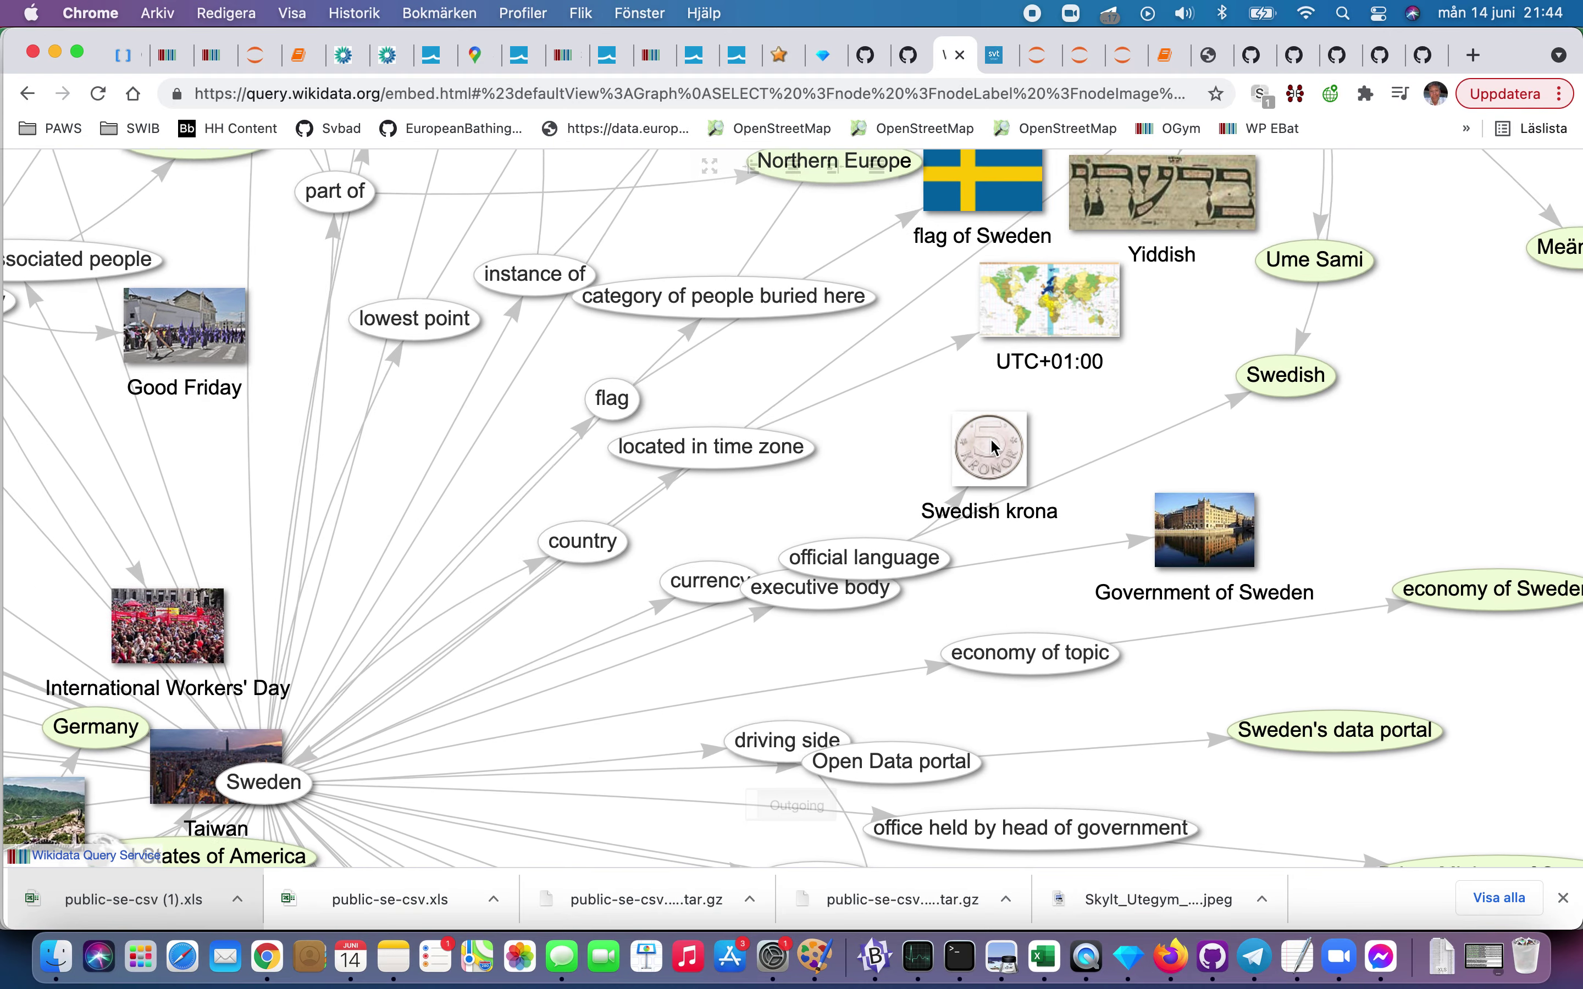
double_click(991, 446)
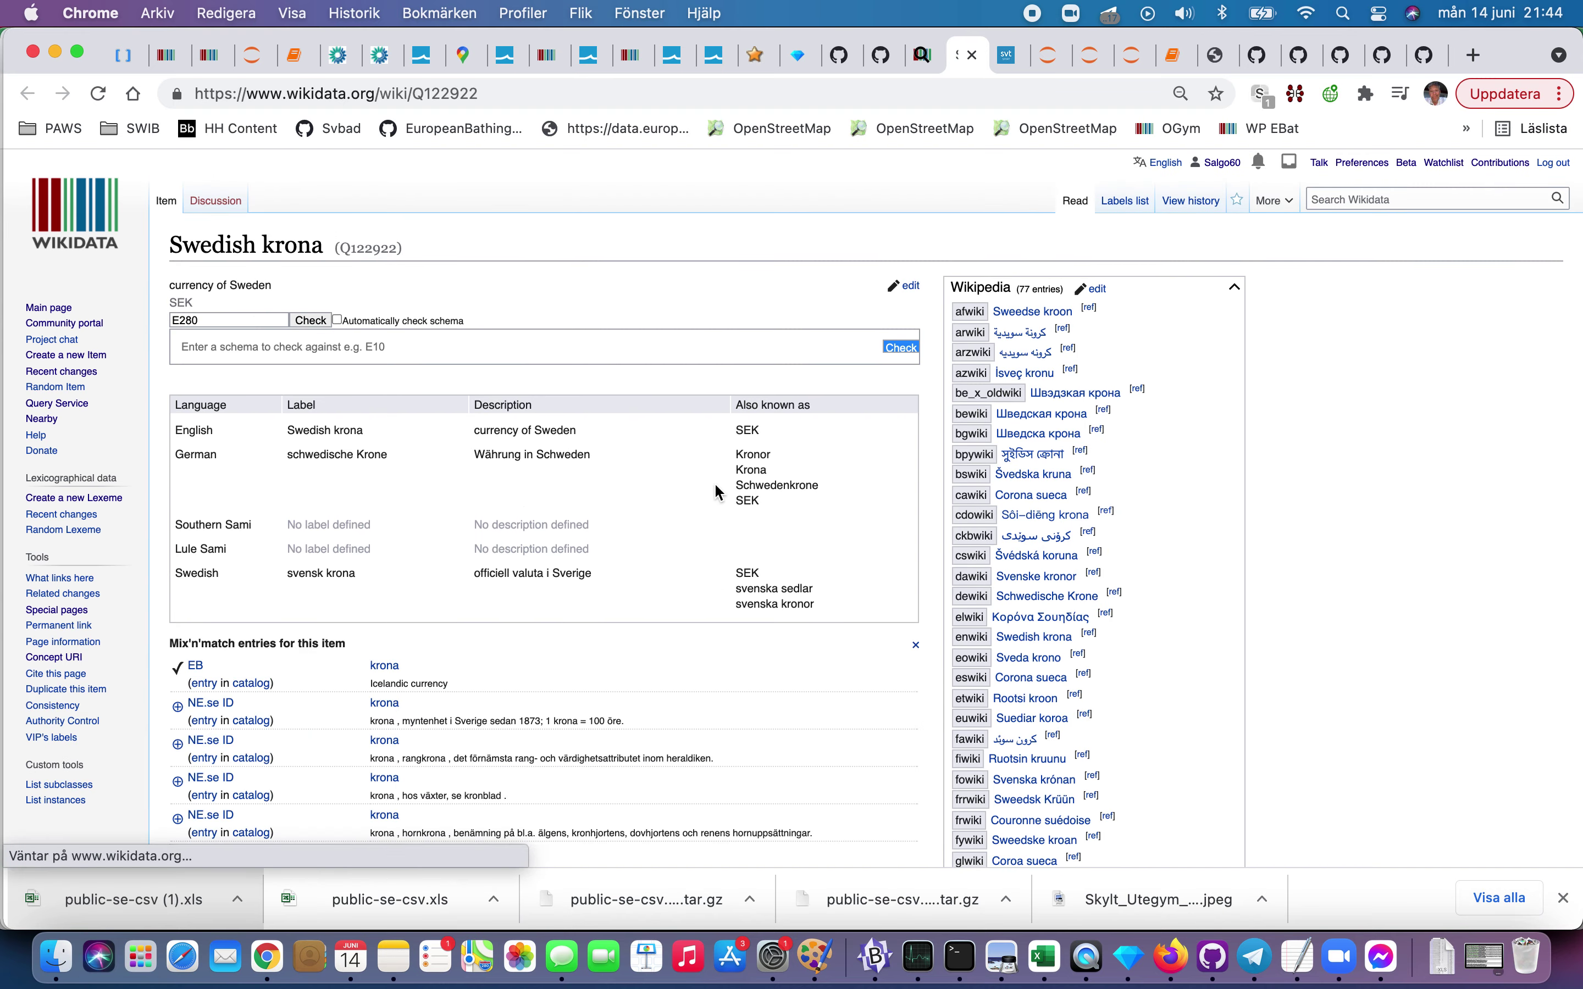
Step: Examine the Swedish krona item's image, statements, Wikipedia sitelinks, and multilingual labels, descriptions and aliases
scroll(891, 348, up, 5)
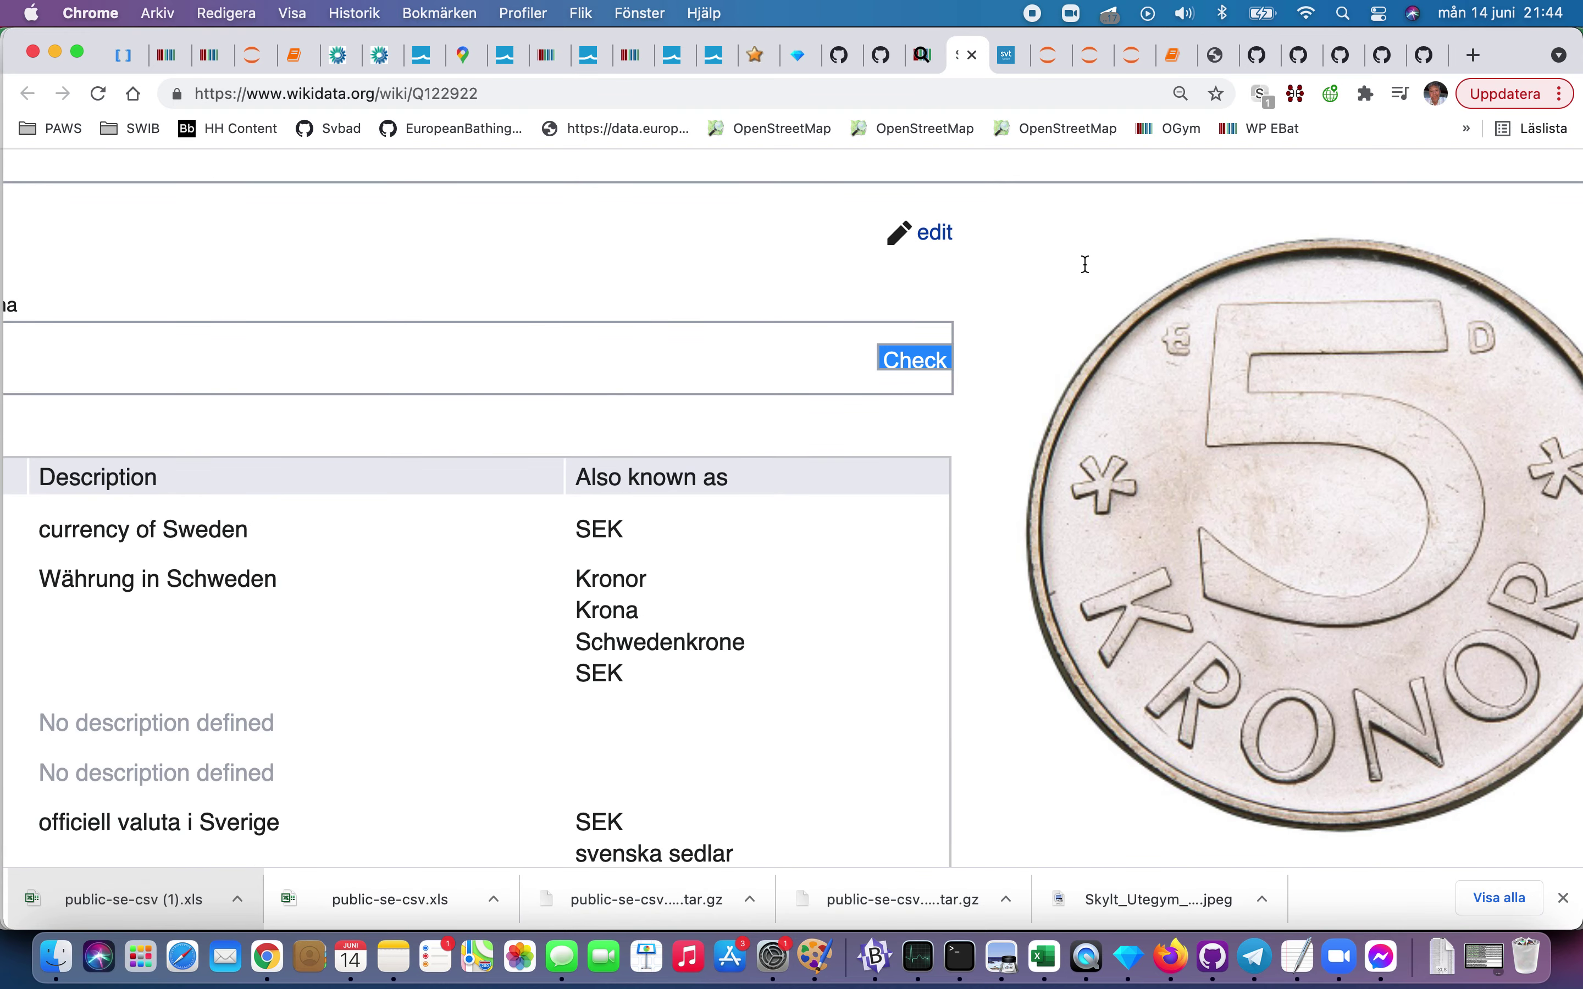
scroll(1087, 264, down, 10)
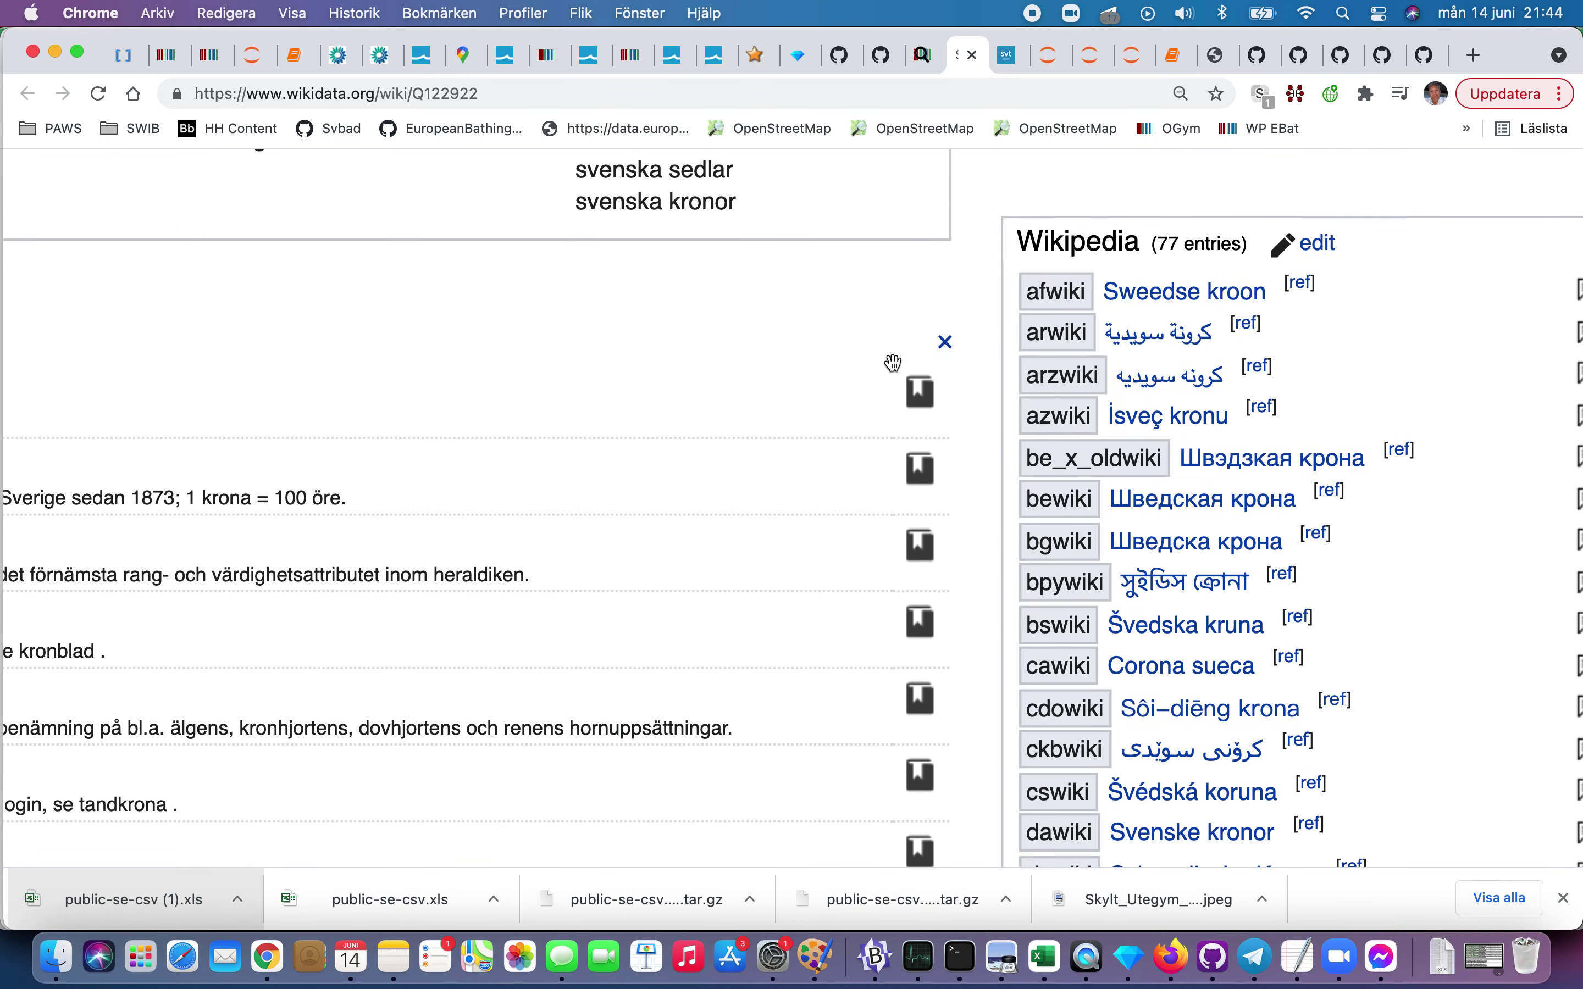
scroll(894, 362, down, 5)
scroll(893, 367, up, 5)
scroll(895, 370, down, 5)
scroll(896, 369, down, 10)
scroll(895, 370, up, 5)
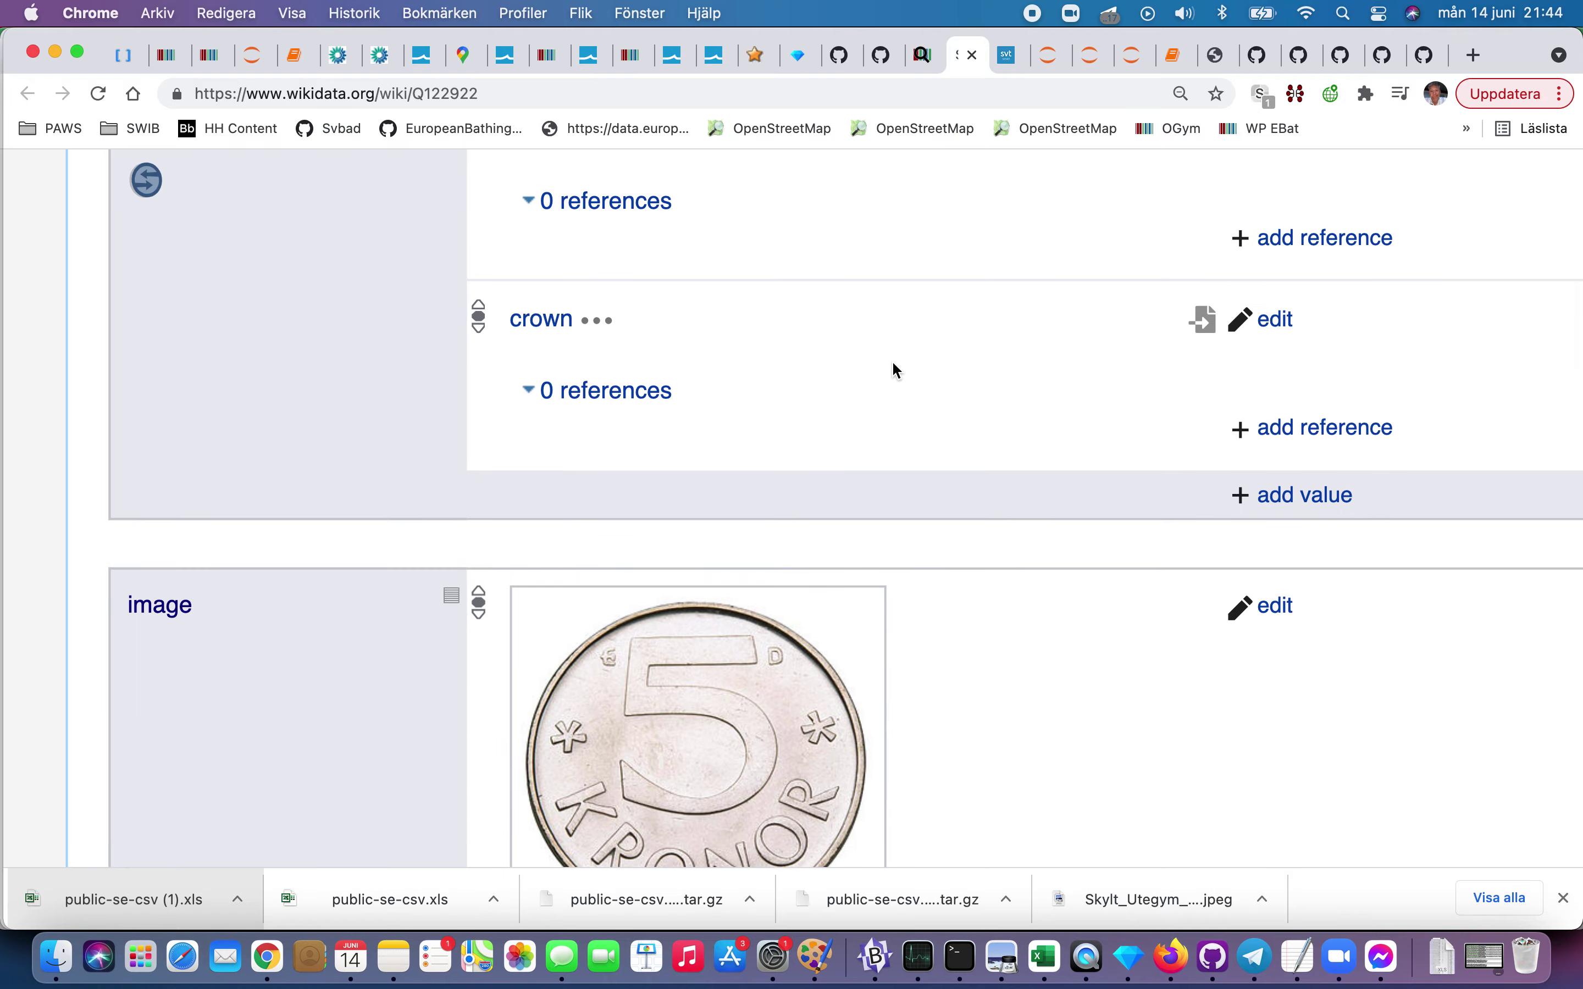
scroll(894, 364, up, 18)
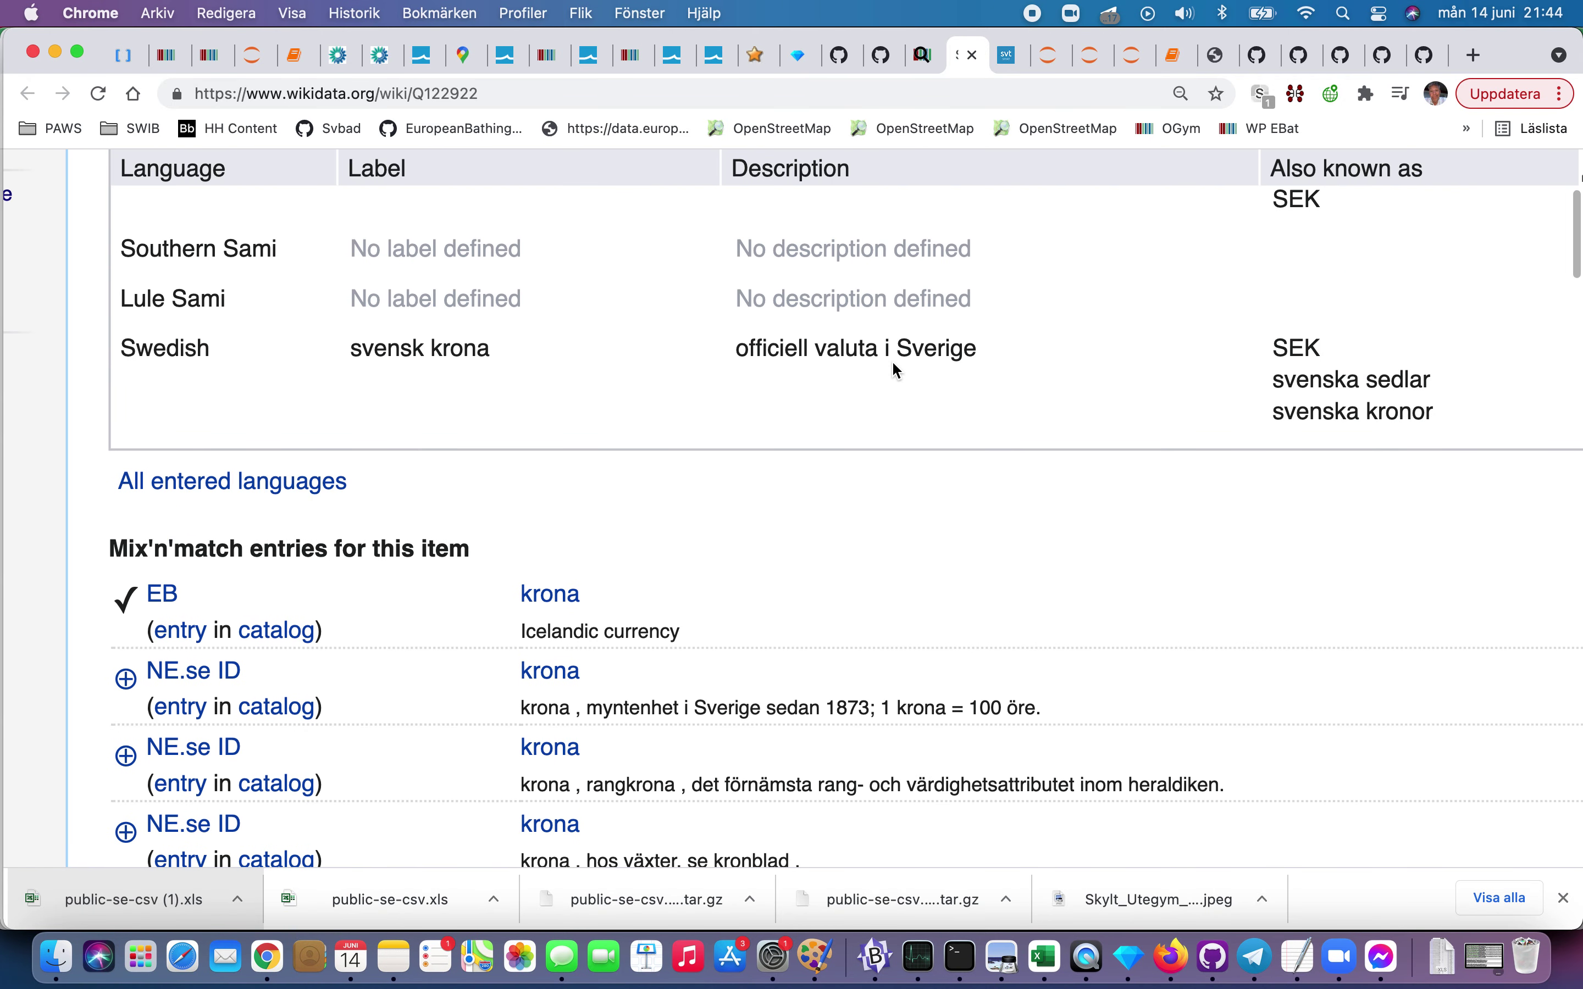
scroll(894, 364, up, 5)
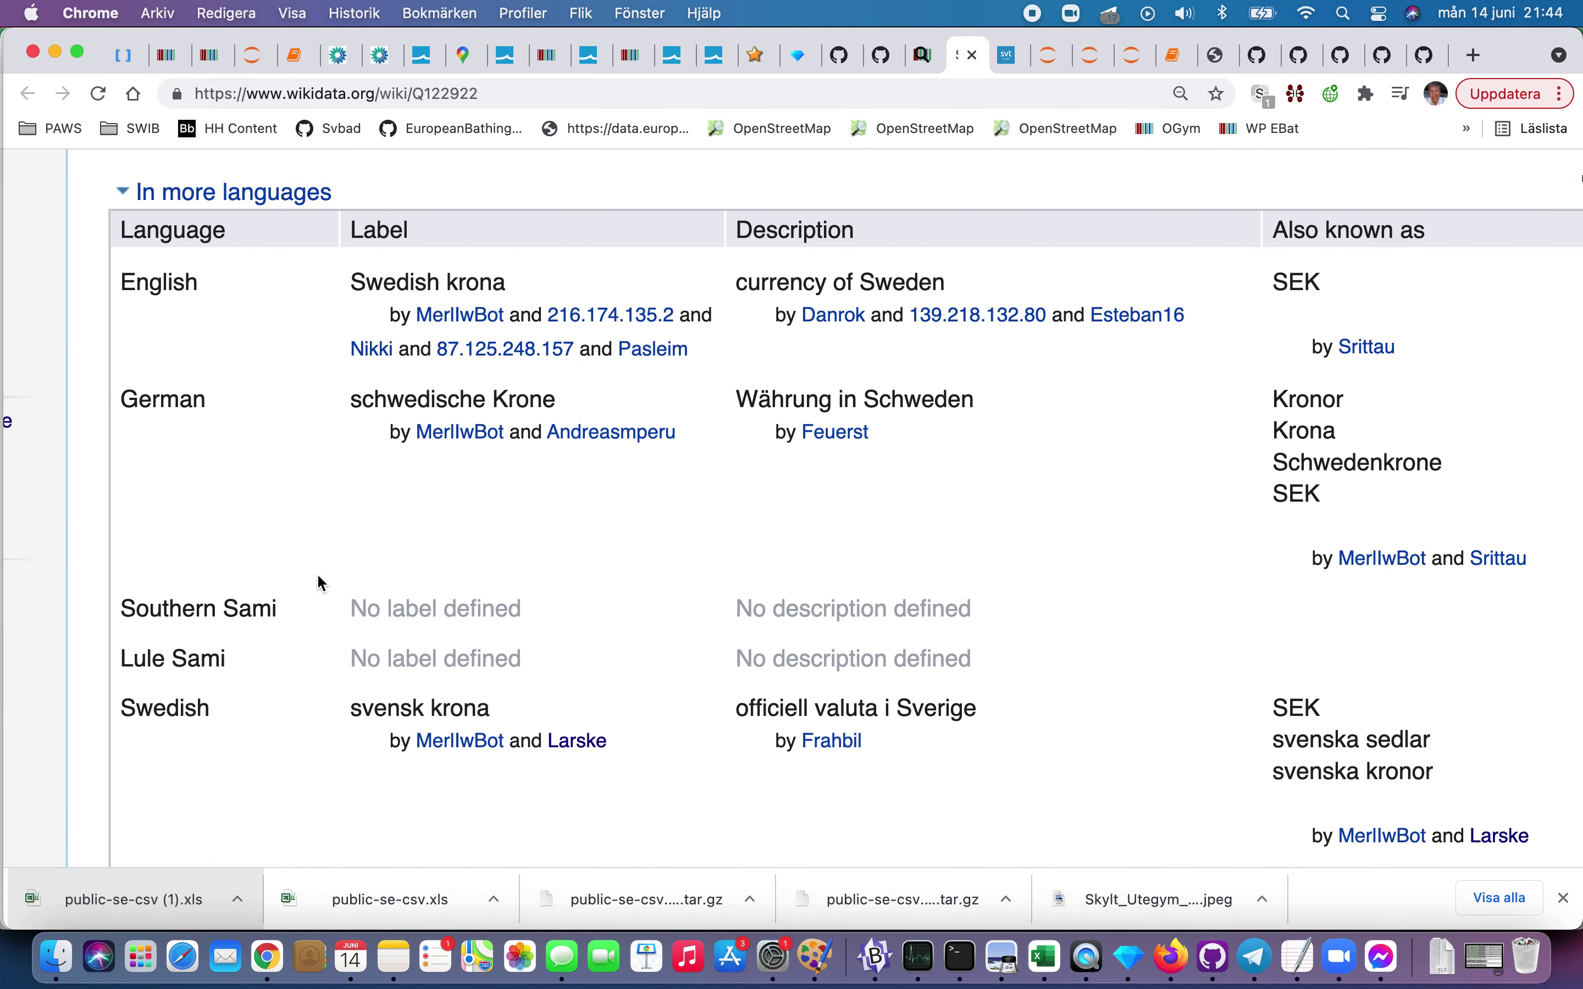
scroll(296, 556, right, 10)
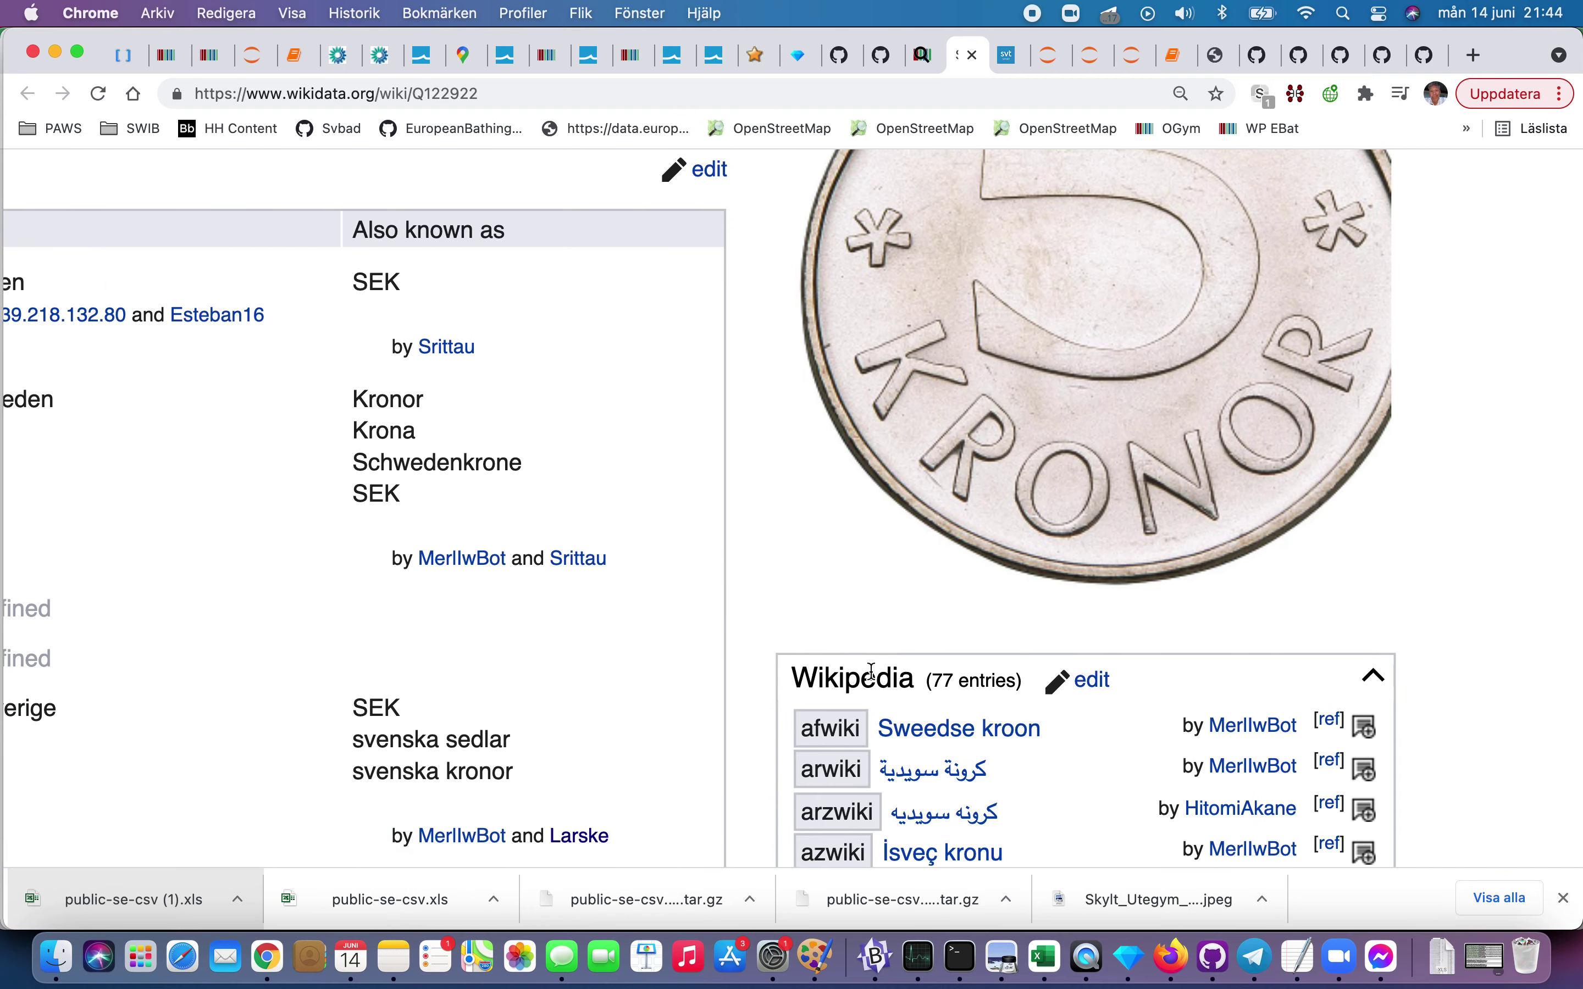
scroll(792, 605, left, 10)
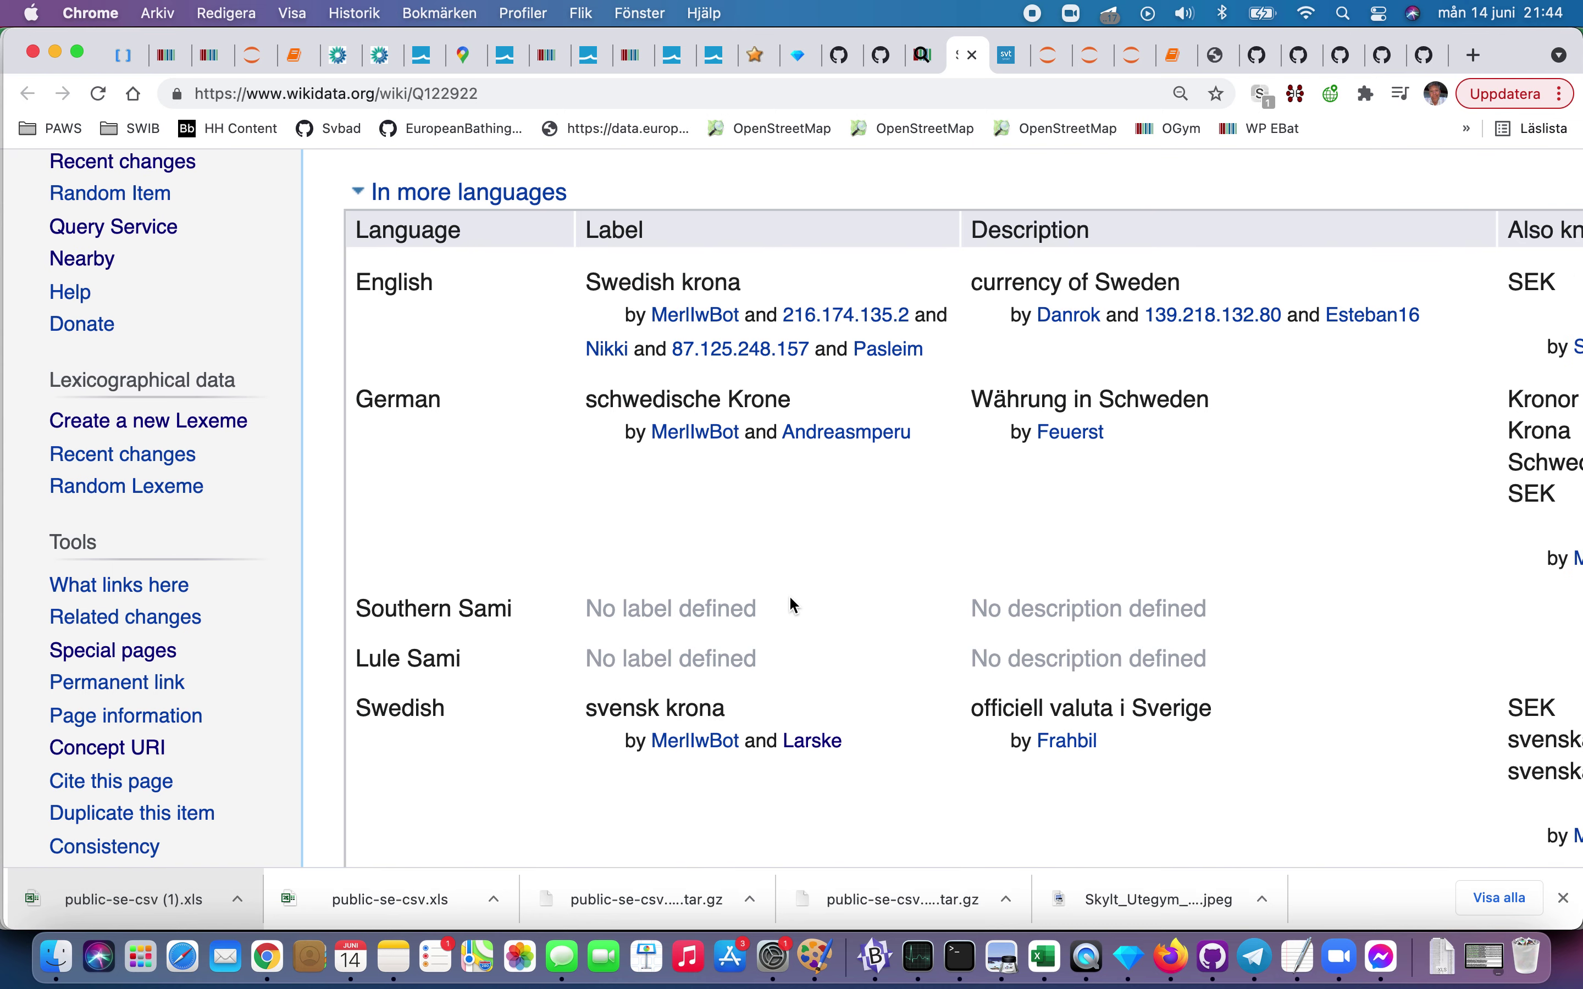
scroll(793, 605, right, 3)
scroll(793, 605, down, 5)
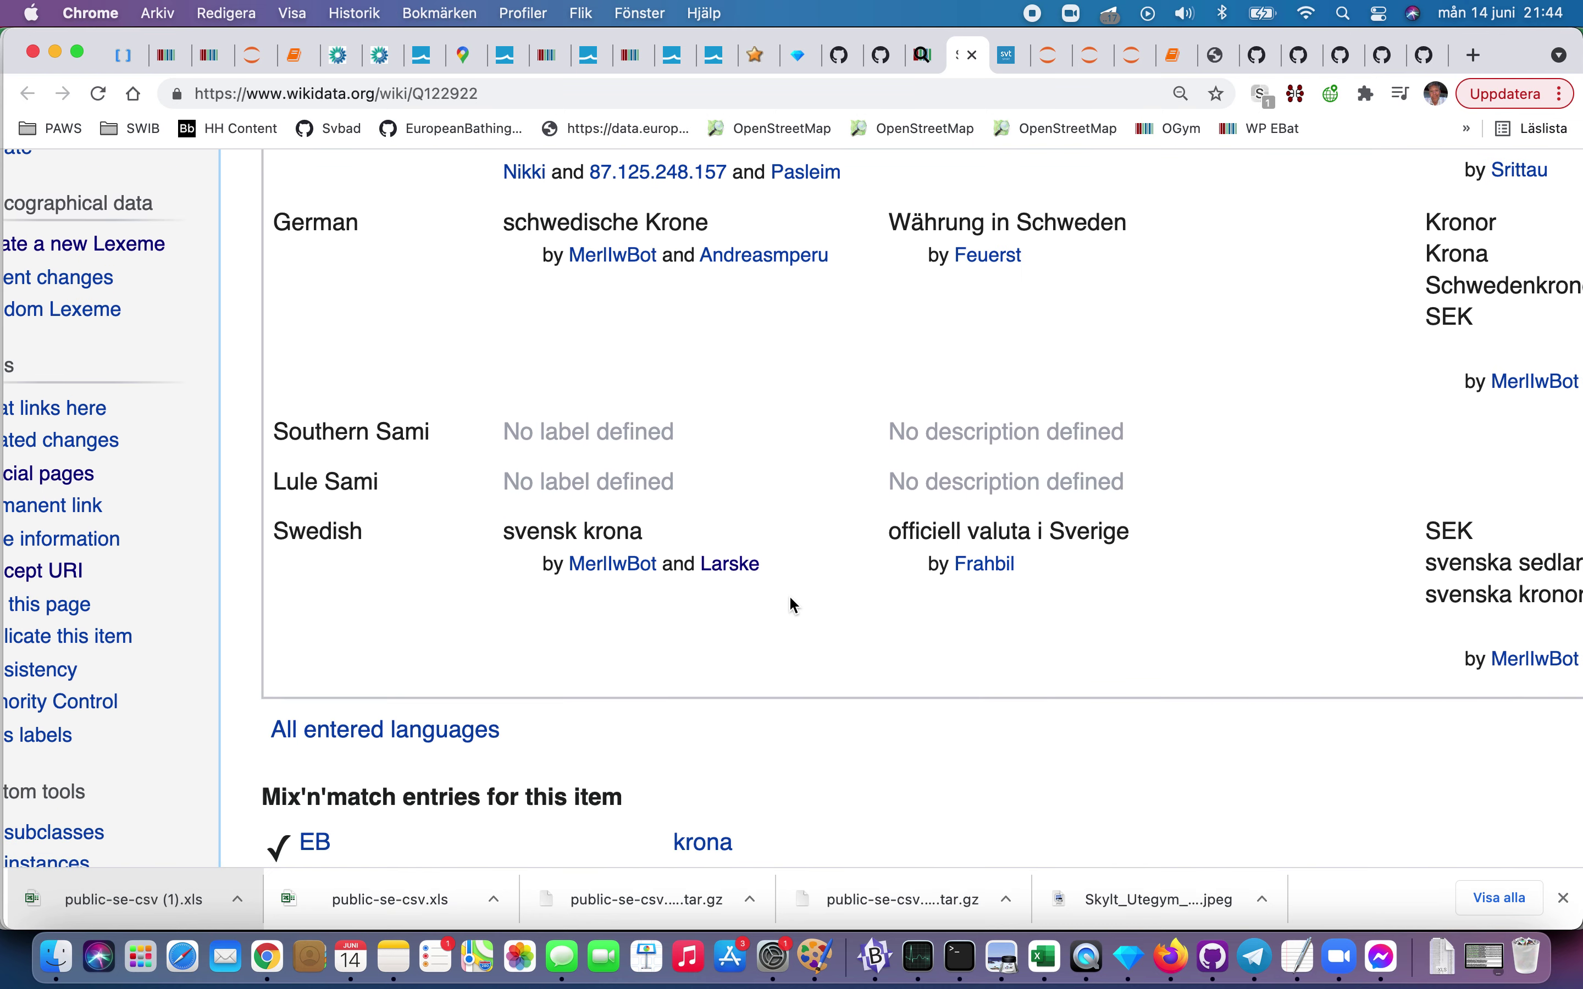
Step: Show all entered languages of the Swedish krona item and examine its labels, Mix'n'match entries, statements and external identifiers
click(476, 734)
scroll(477, 742, down, 15)
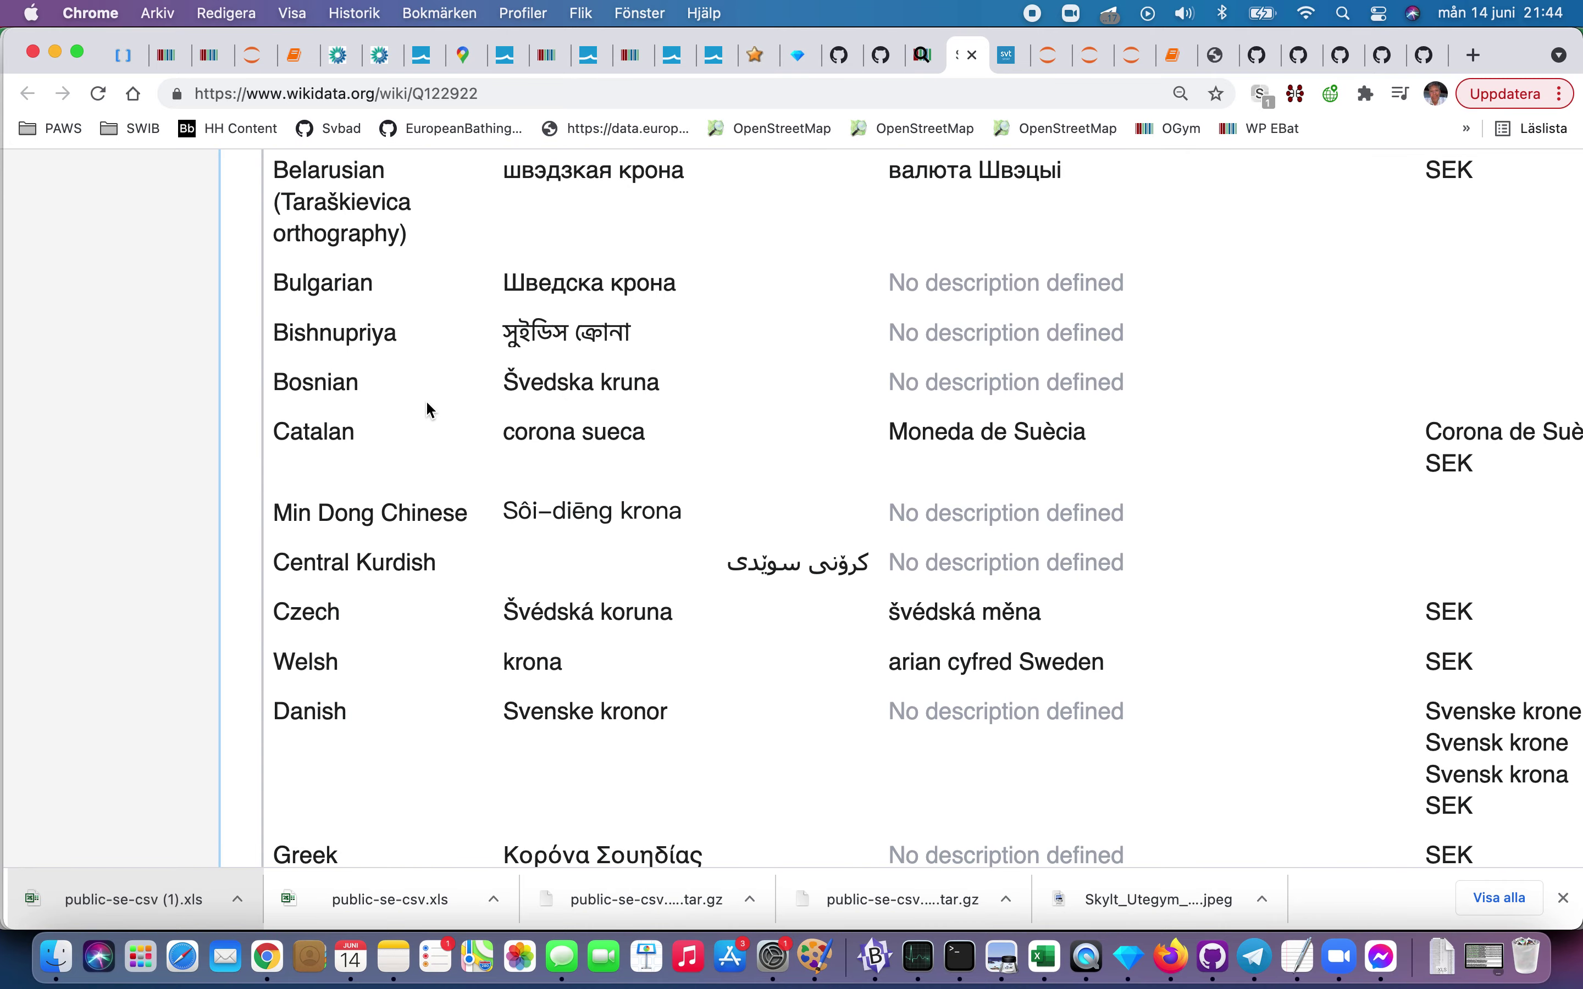
scroll(602, 384, down, 12)
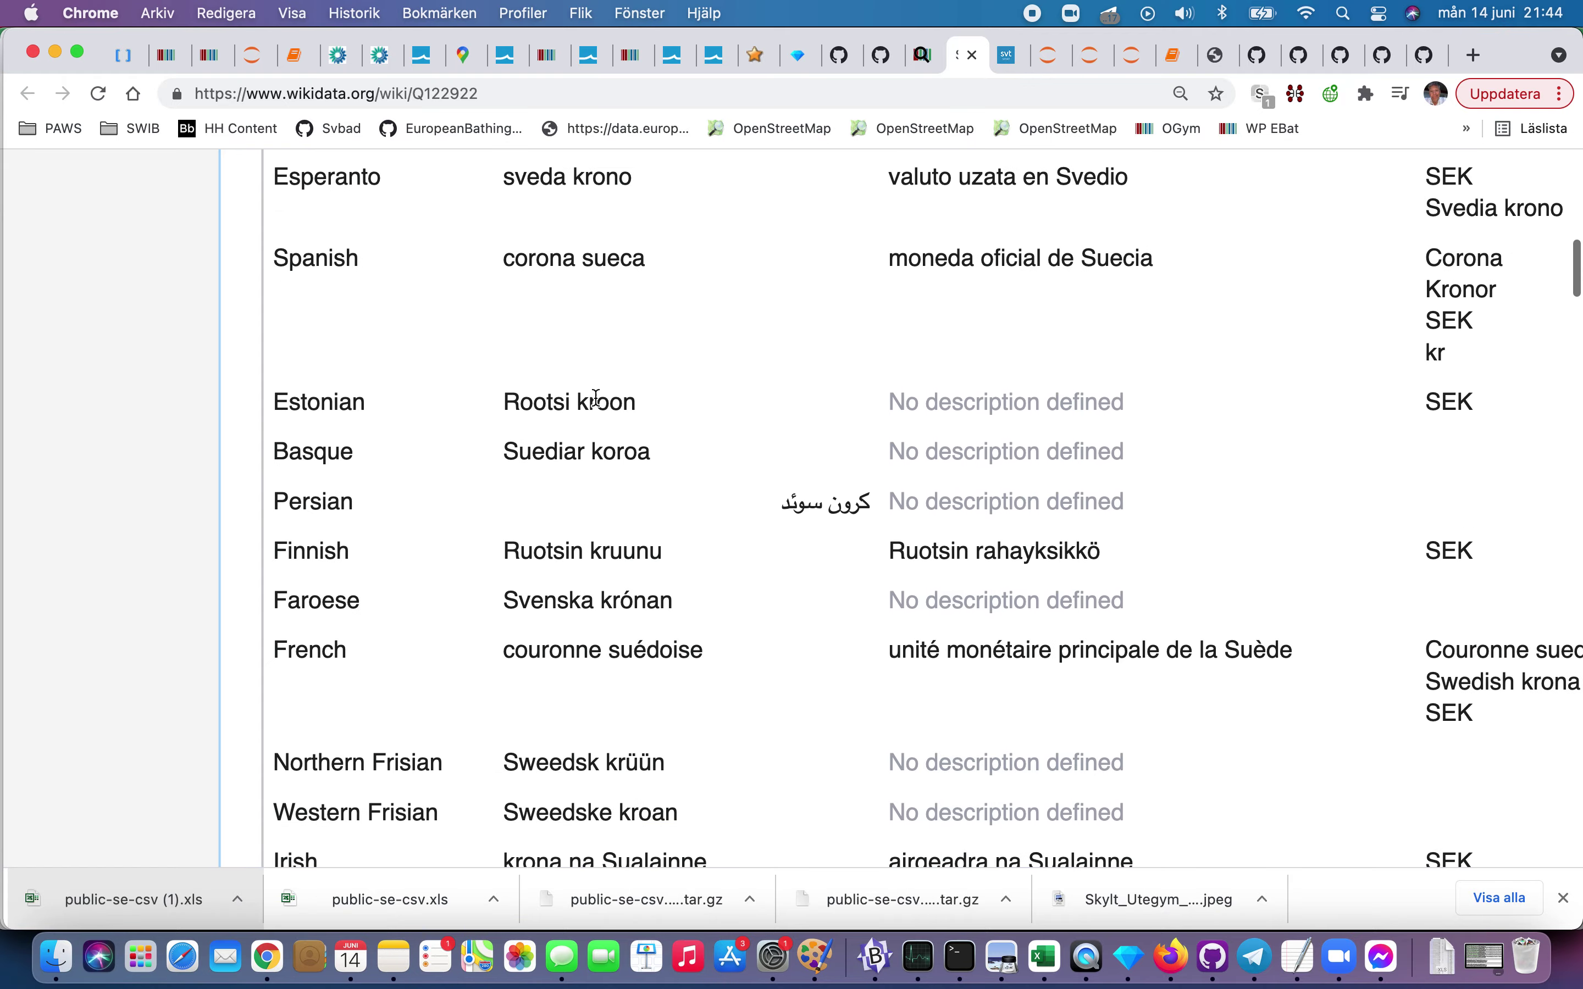
scroll(168, 698, down, 20)
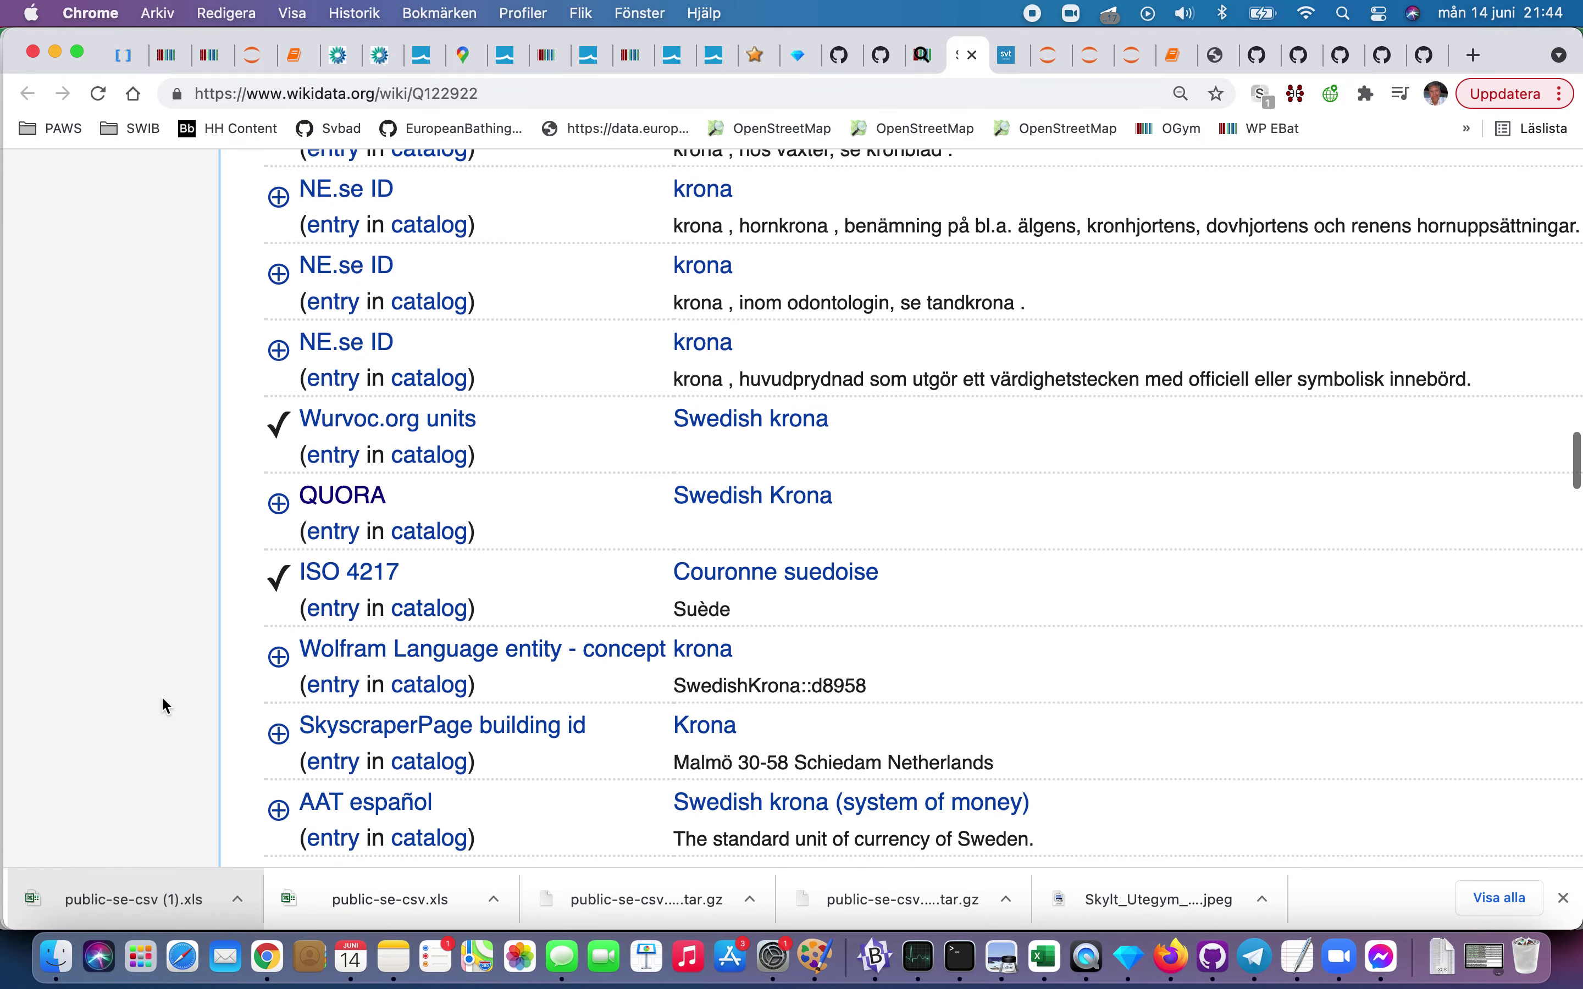
scroll(162, 699, down, 5)
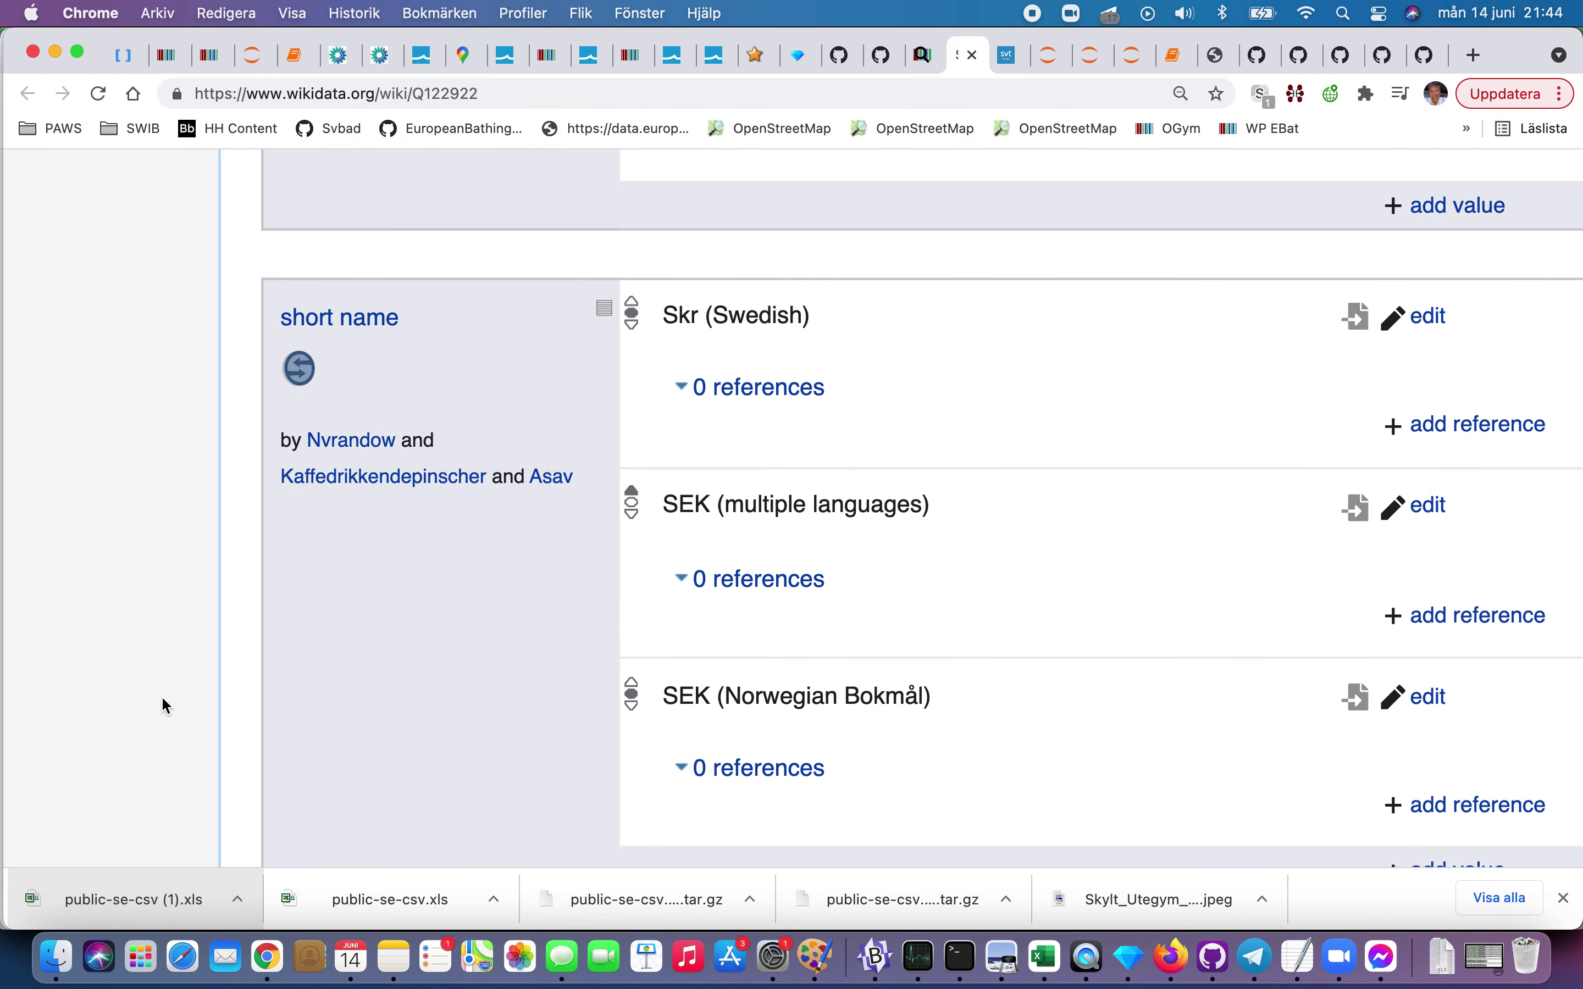
scroll(162, 698, down, 20)
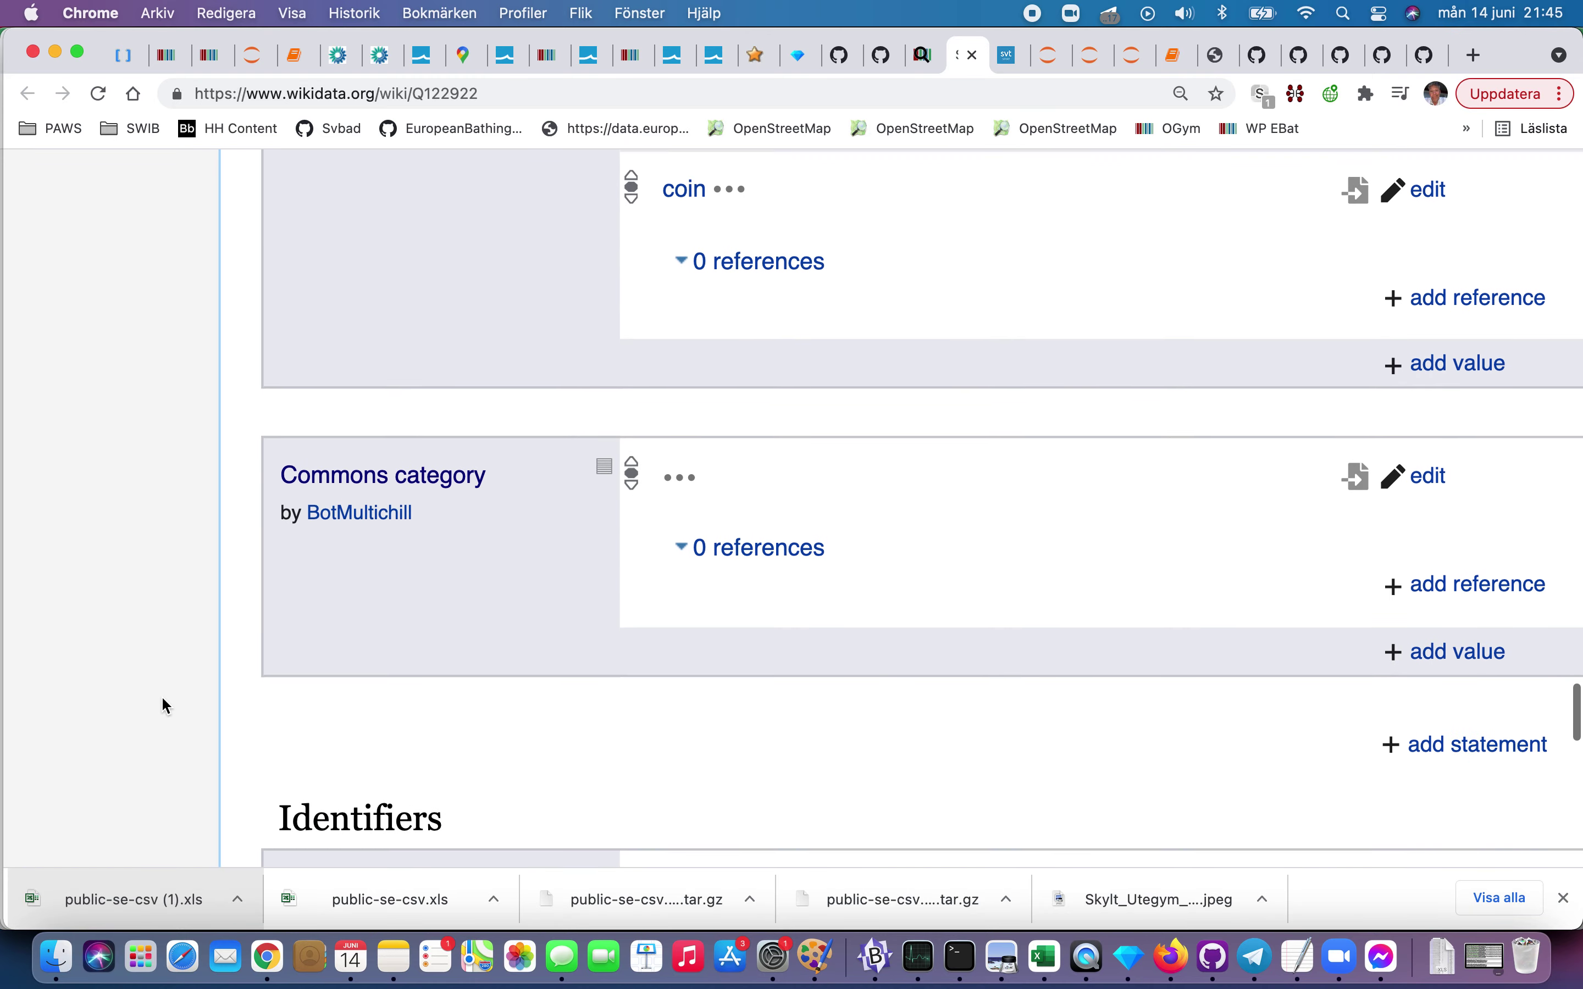
scroll(162, 699, down, 15)
scroll(162, 699, down, 20)
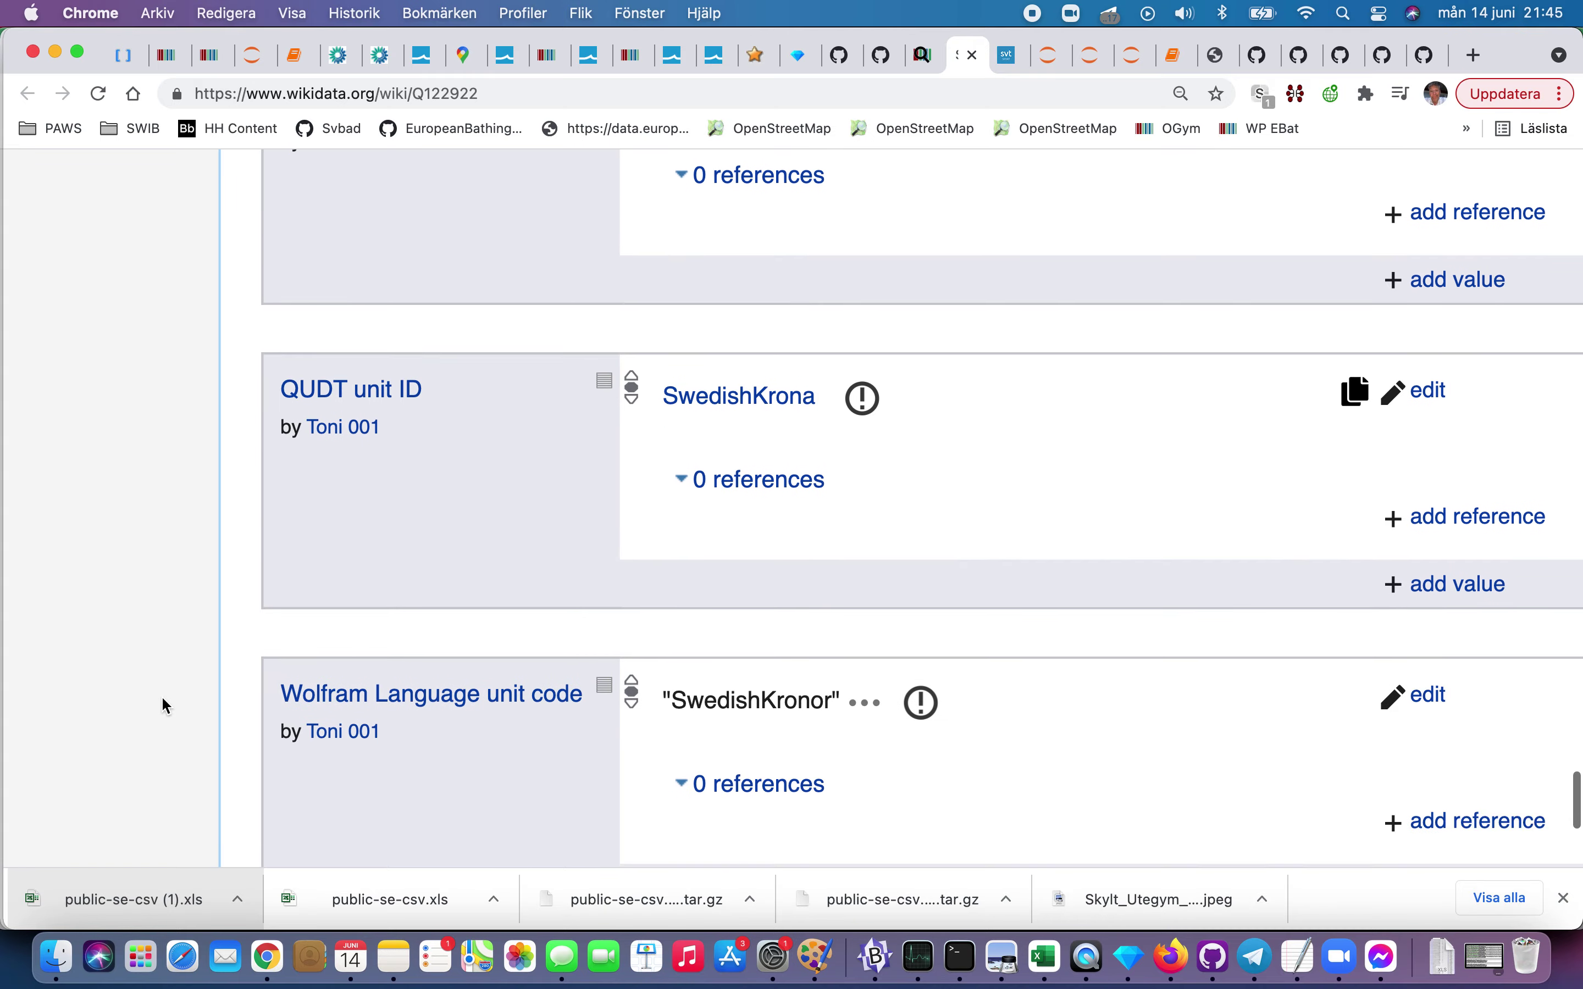
scroll(162, 699, down, 10)
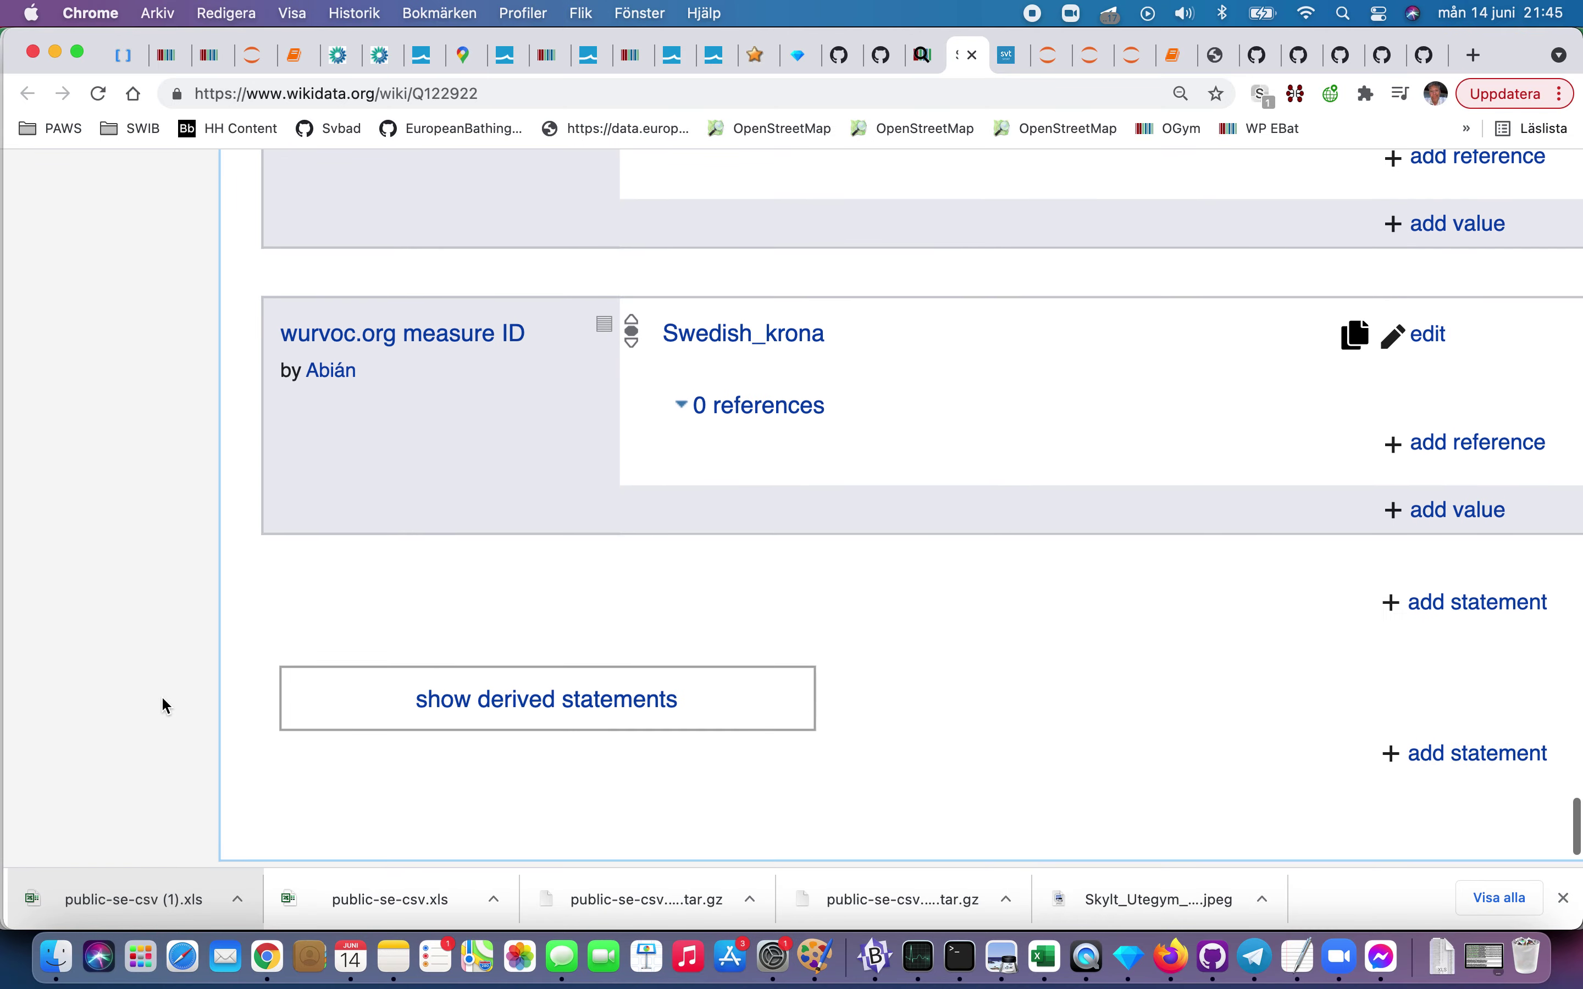
scroll(165, 705, down, 2)
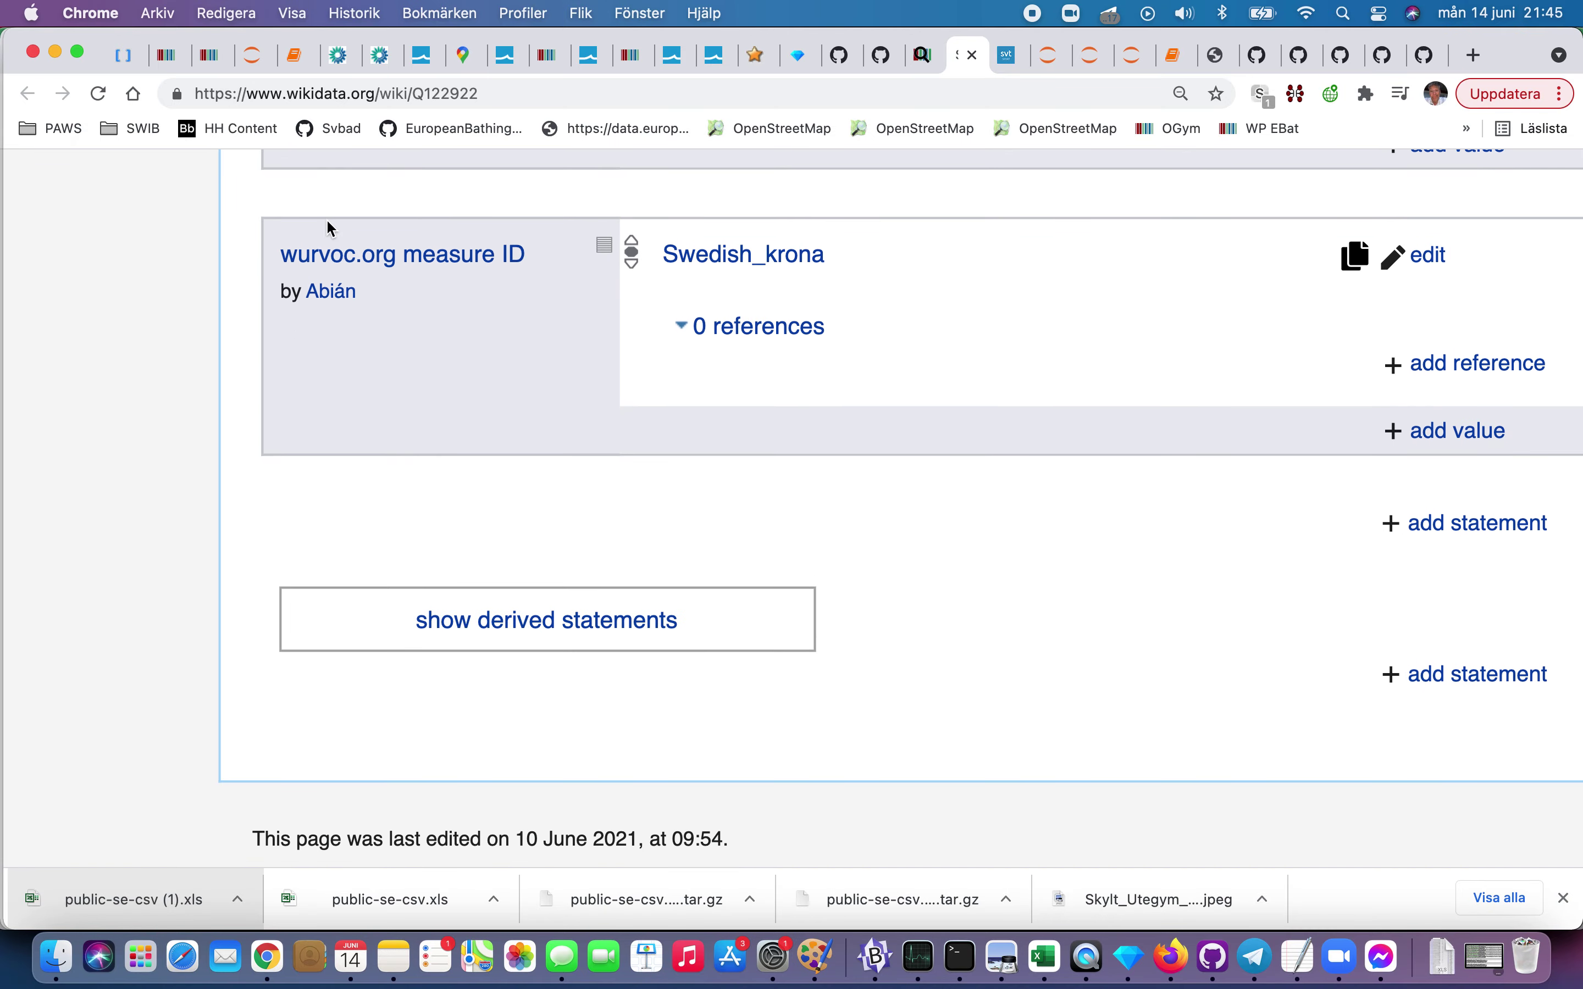
Step: Close the Swedish krona item, open the Sweden node's Wikidata item from the graph, and enlarge the page text
key(super+w)
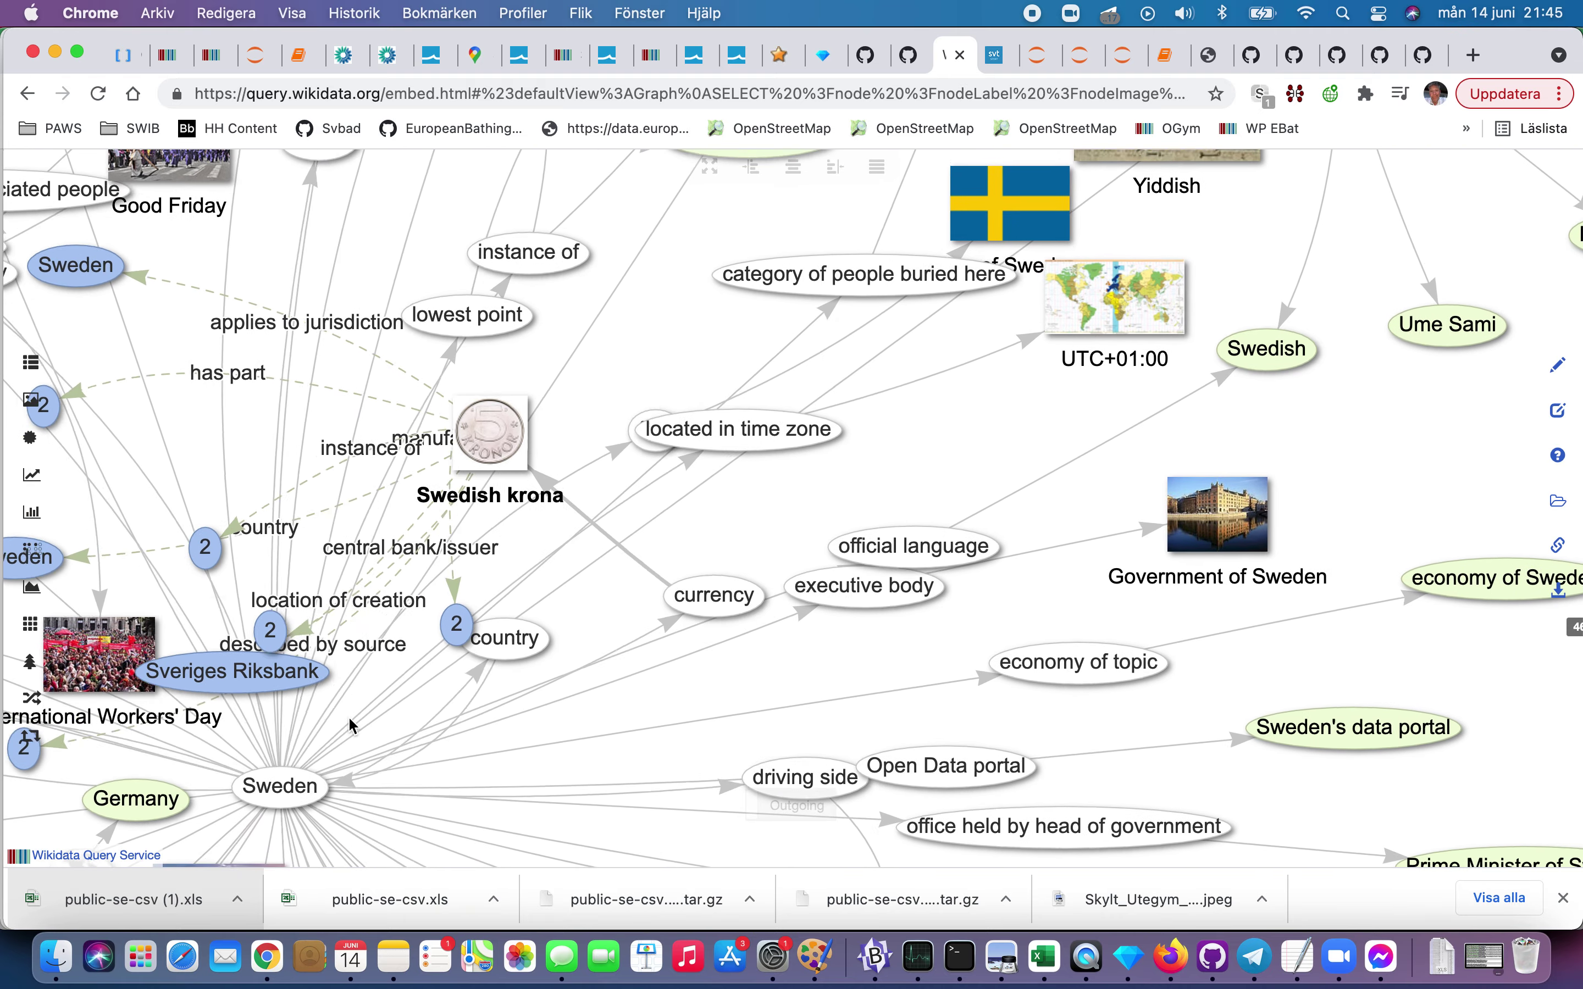
click(304, 788)
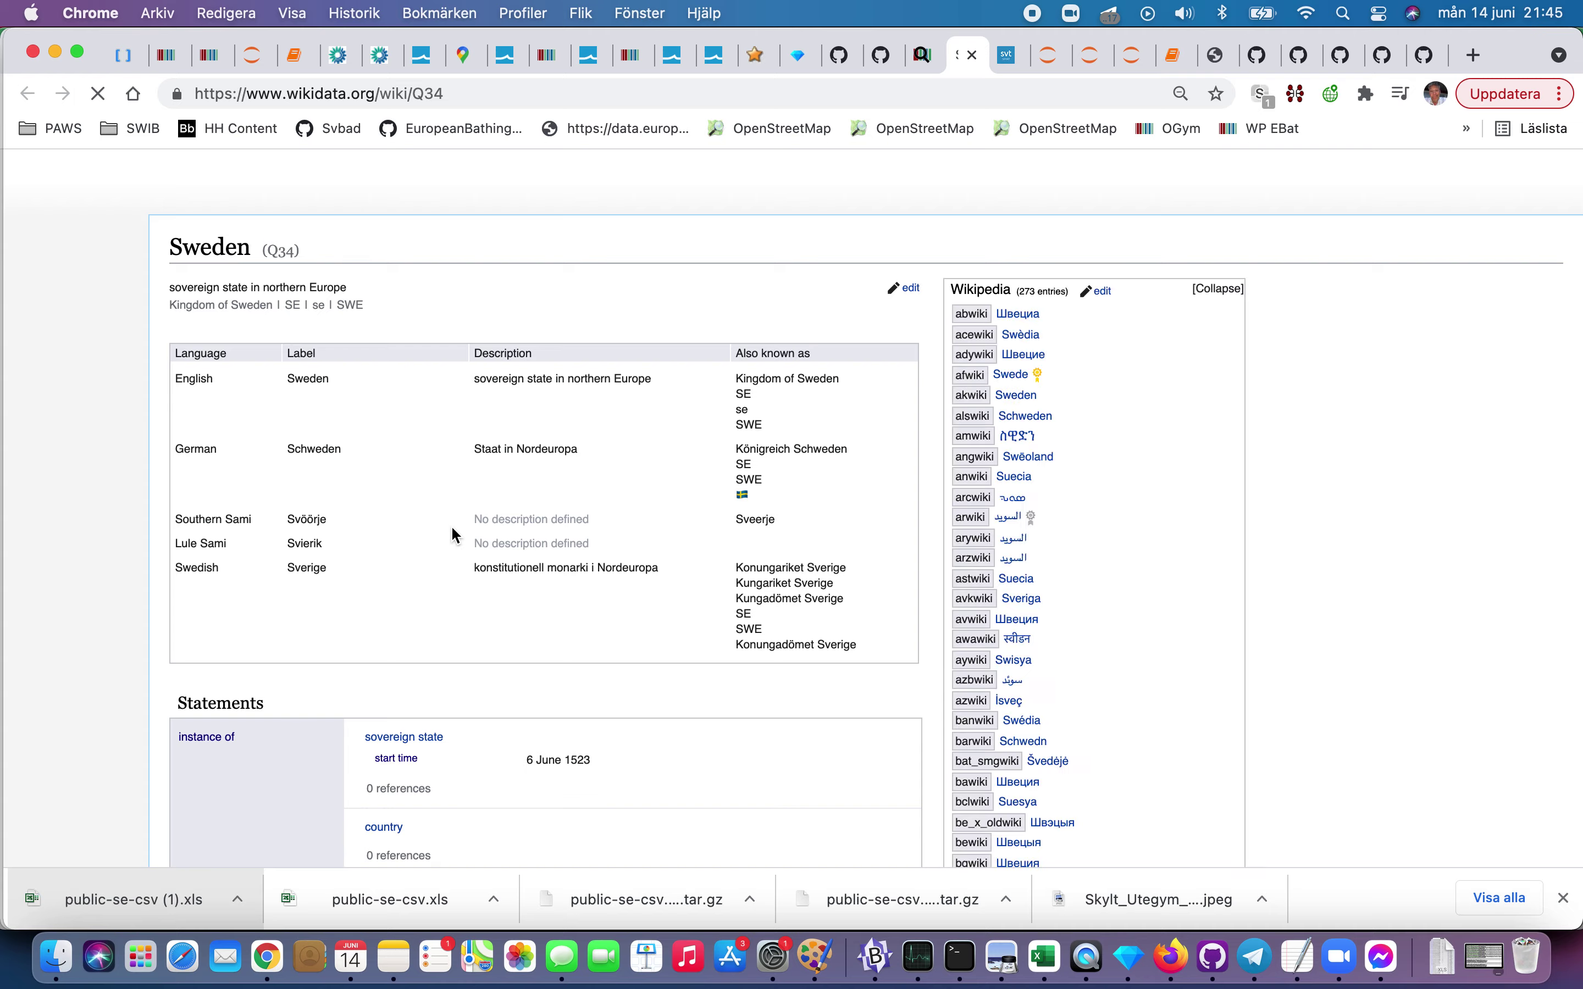
scroll(456, 536, down, 15)
scroll(453, 531, down, 10)
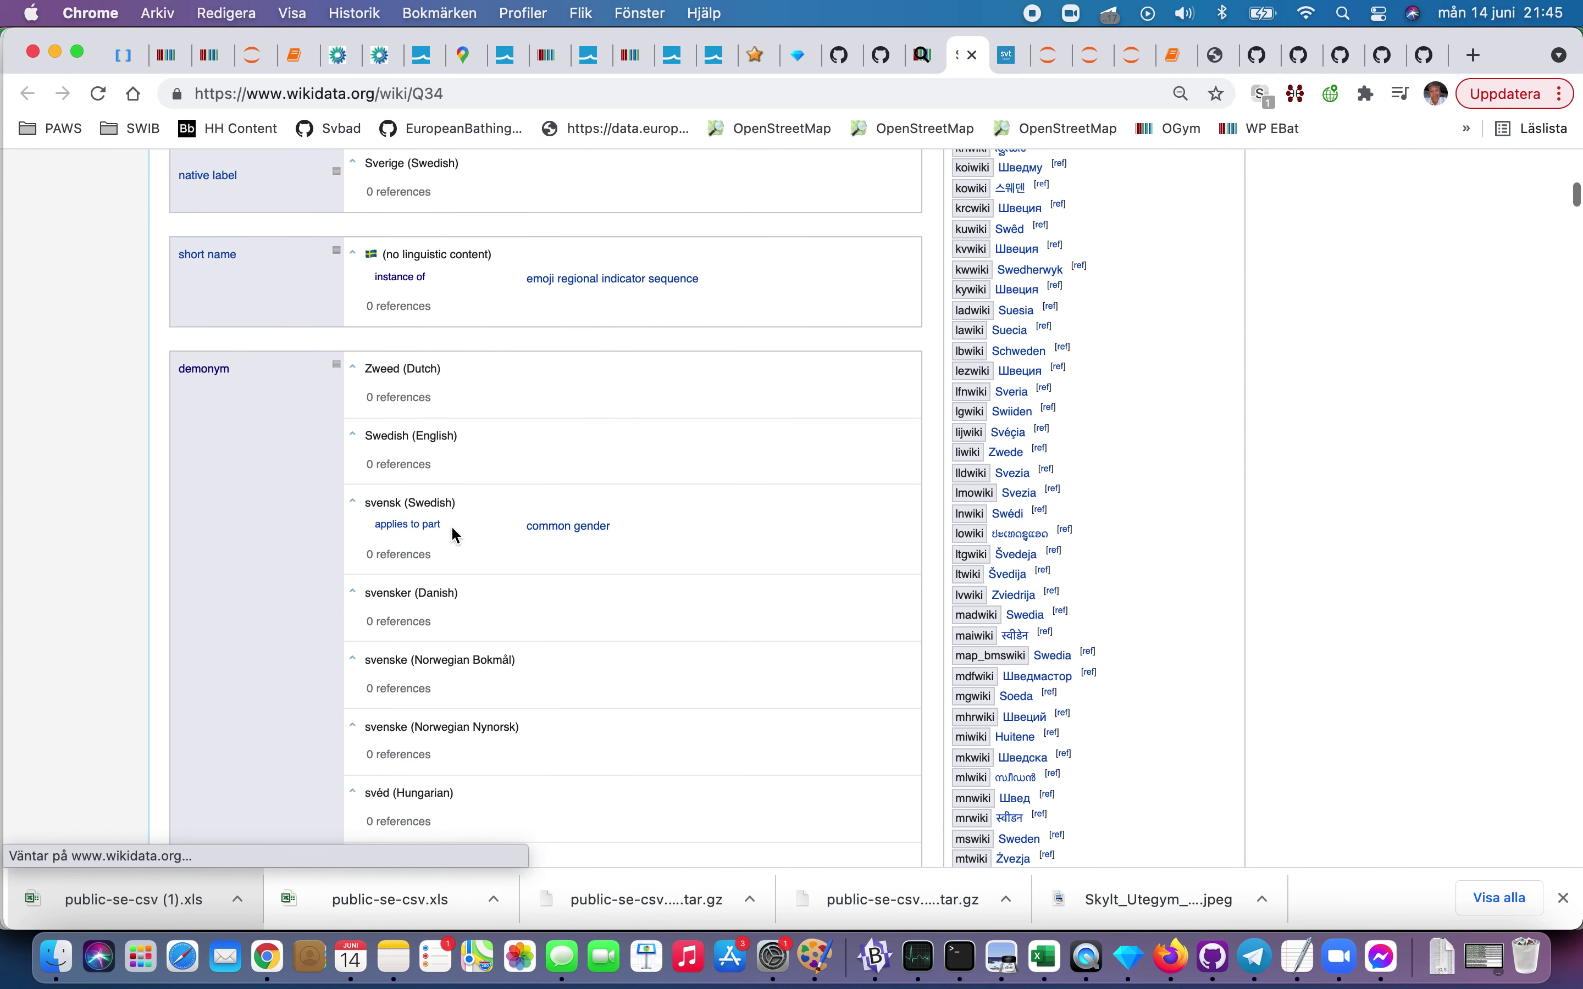
key(super+plus)
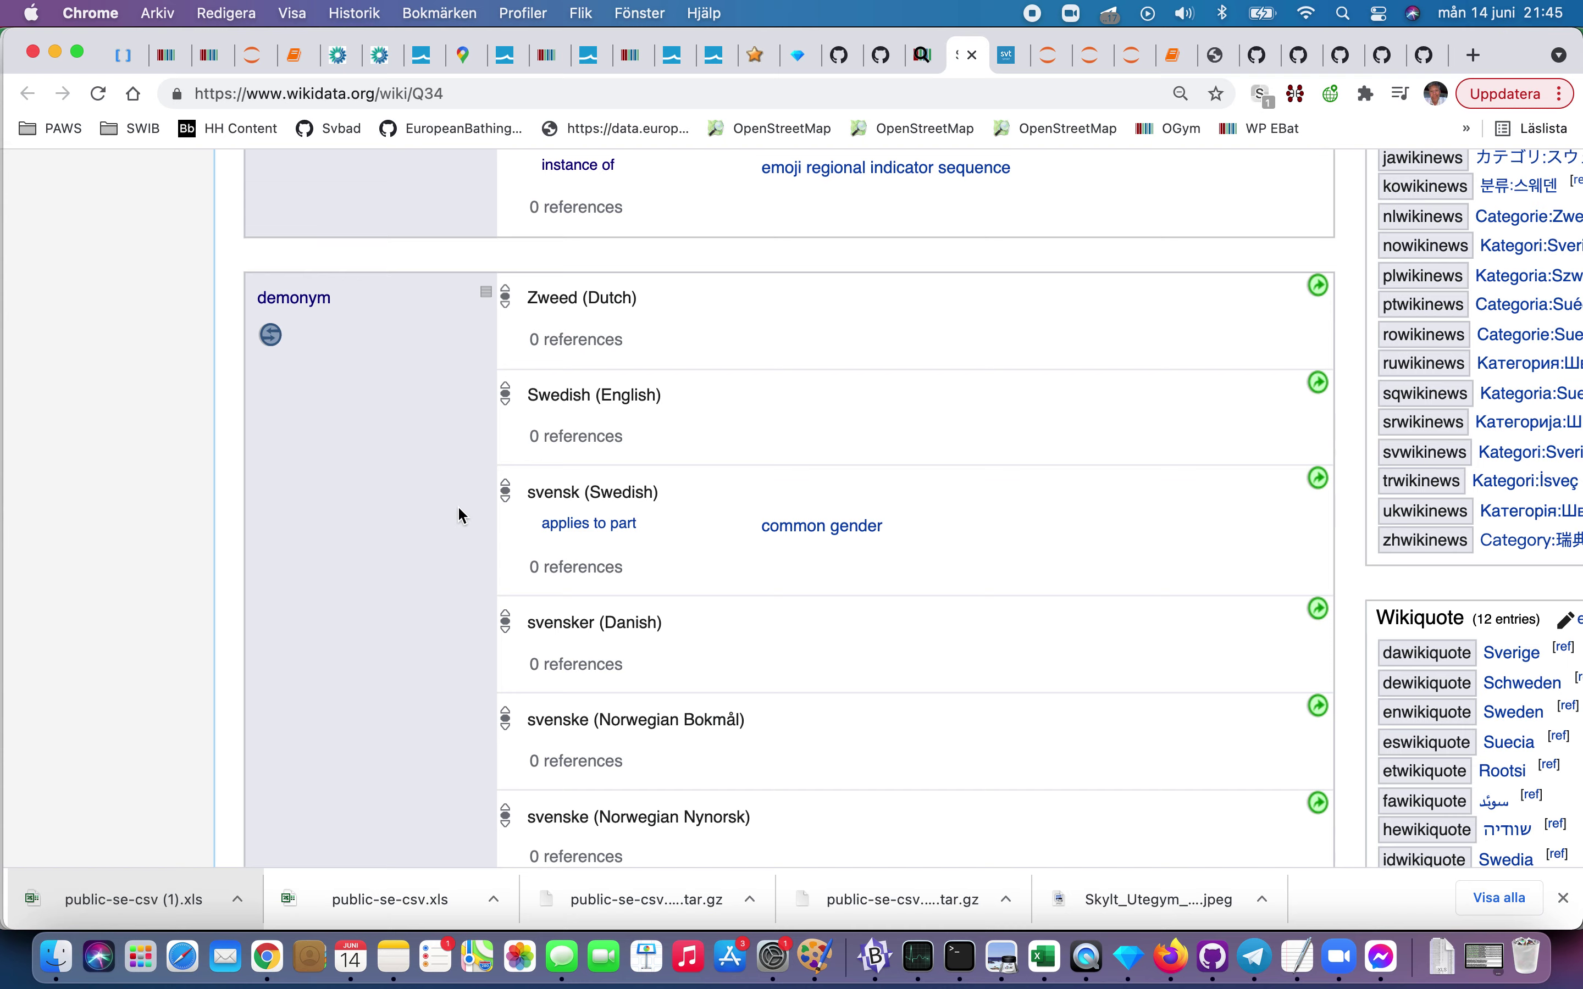
Step: Examine Sweden's geographic statements, including adjacent bodies of water, coordinate location, geographic center and extreme points
scroll(459, 509, down, 10)
scroll(459, 509, down, 20)
scroll(459, 509, down, 20)
scroll(461, 516, down, 12)
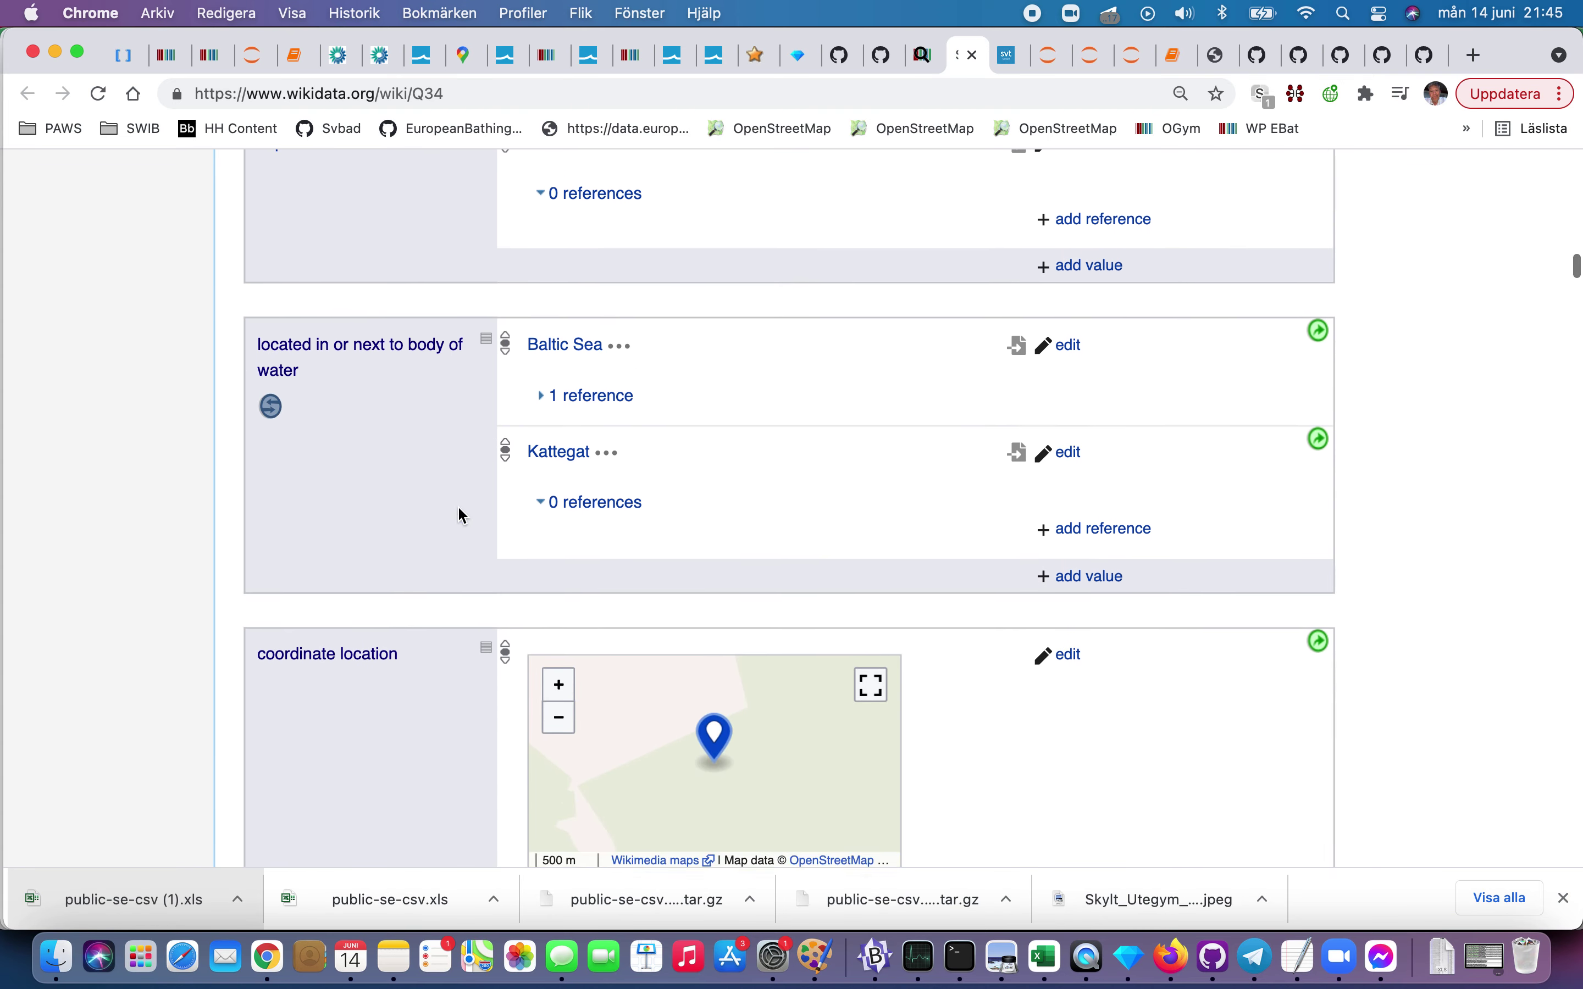
scroll(458, 509, down, 5)
scroll(458, 508, down, 6)
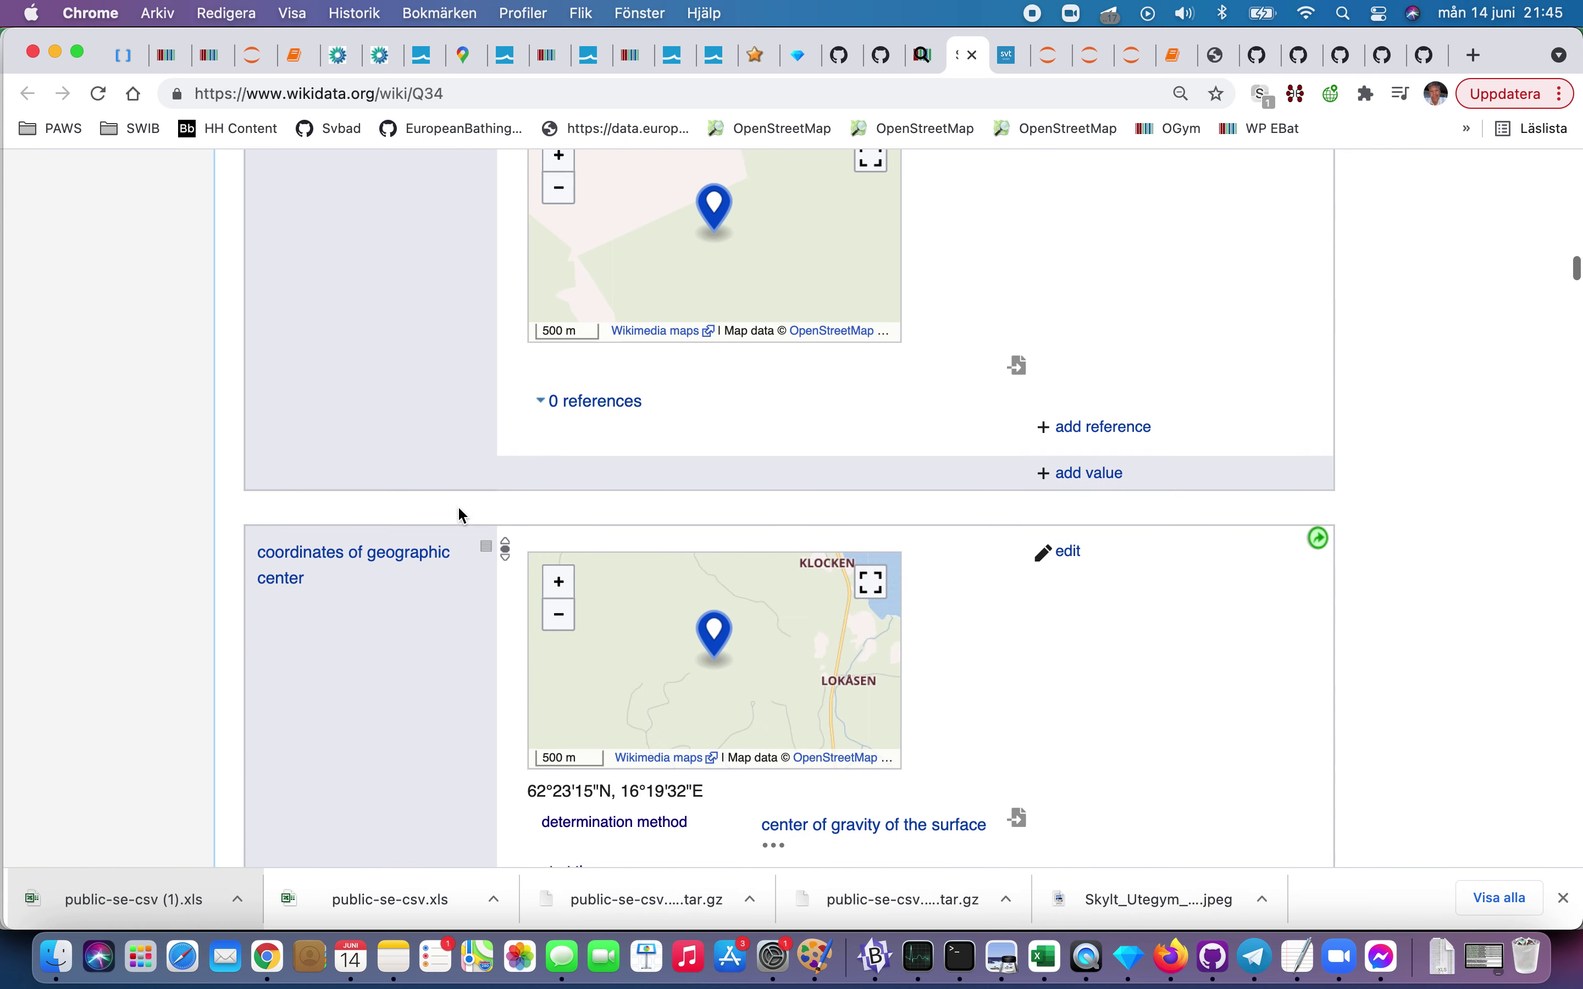
scroll(462, 516, down, 2)
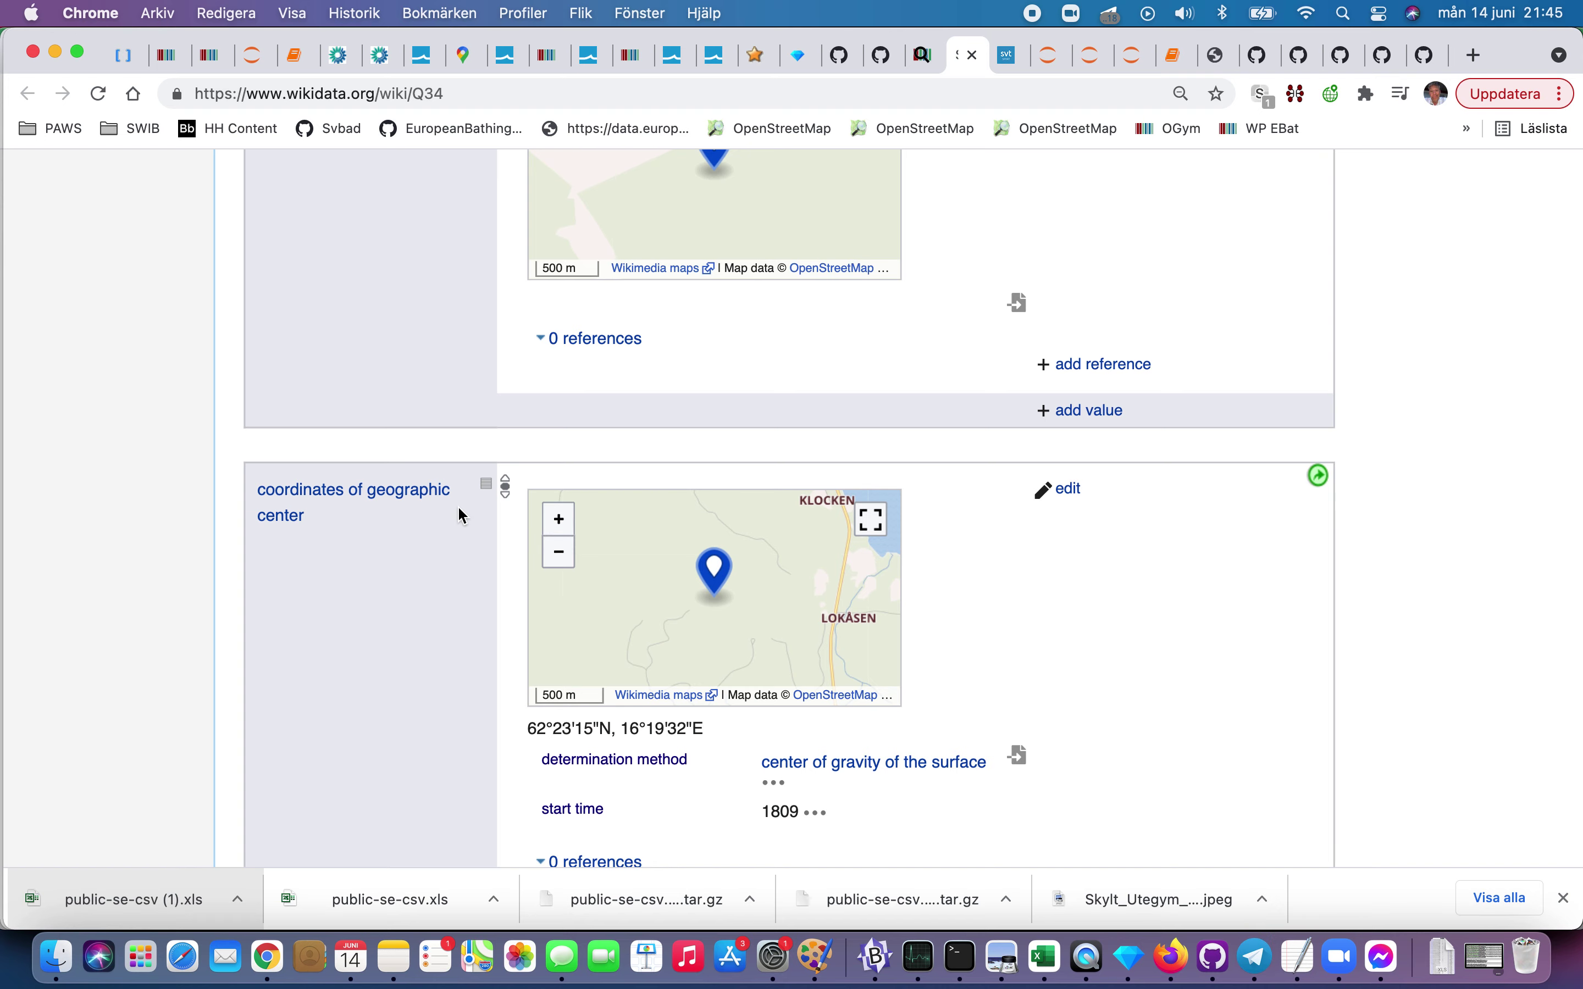
scroll(458, 509, down, 15)
scroll(461, 514, down, 8)
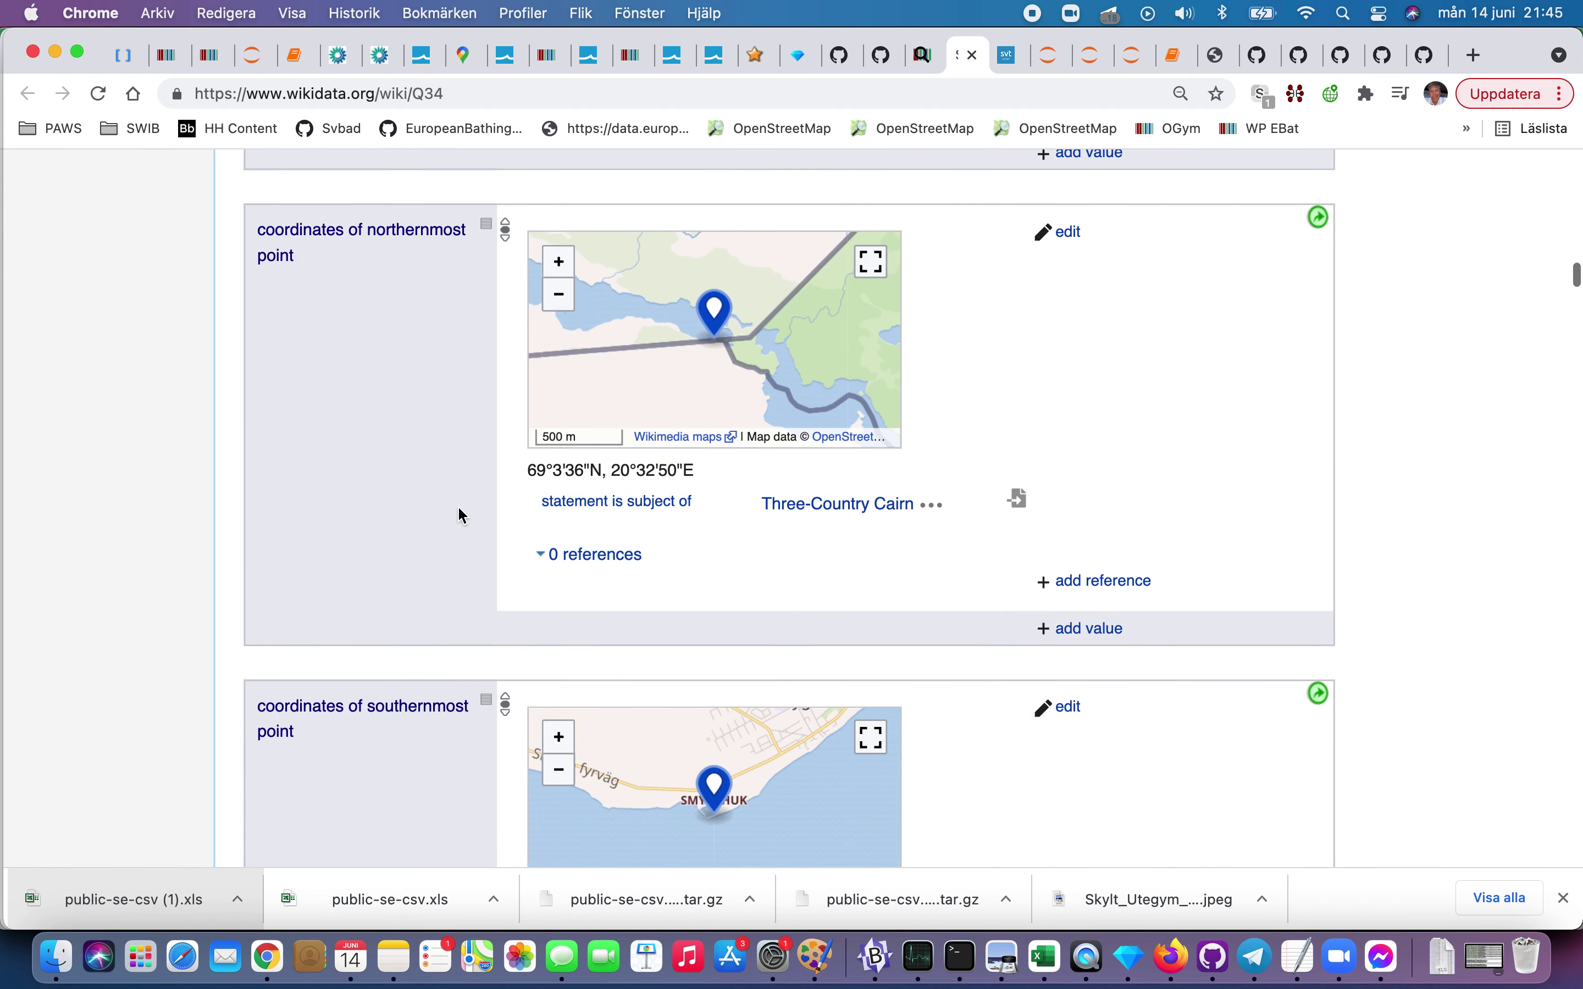
scroll(461, 514, down, 7)
scroll(458, 508, down, 9)
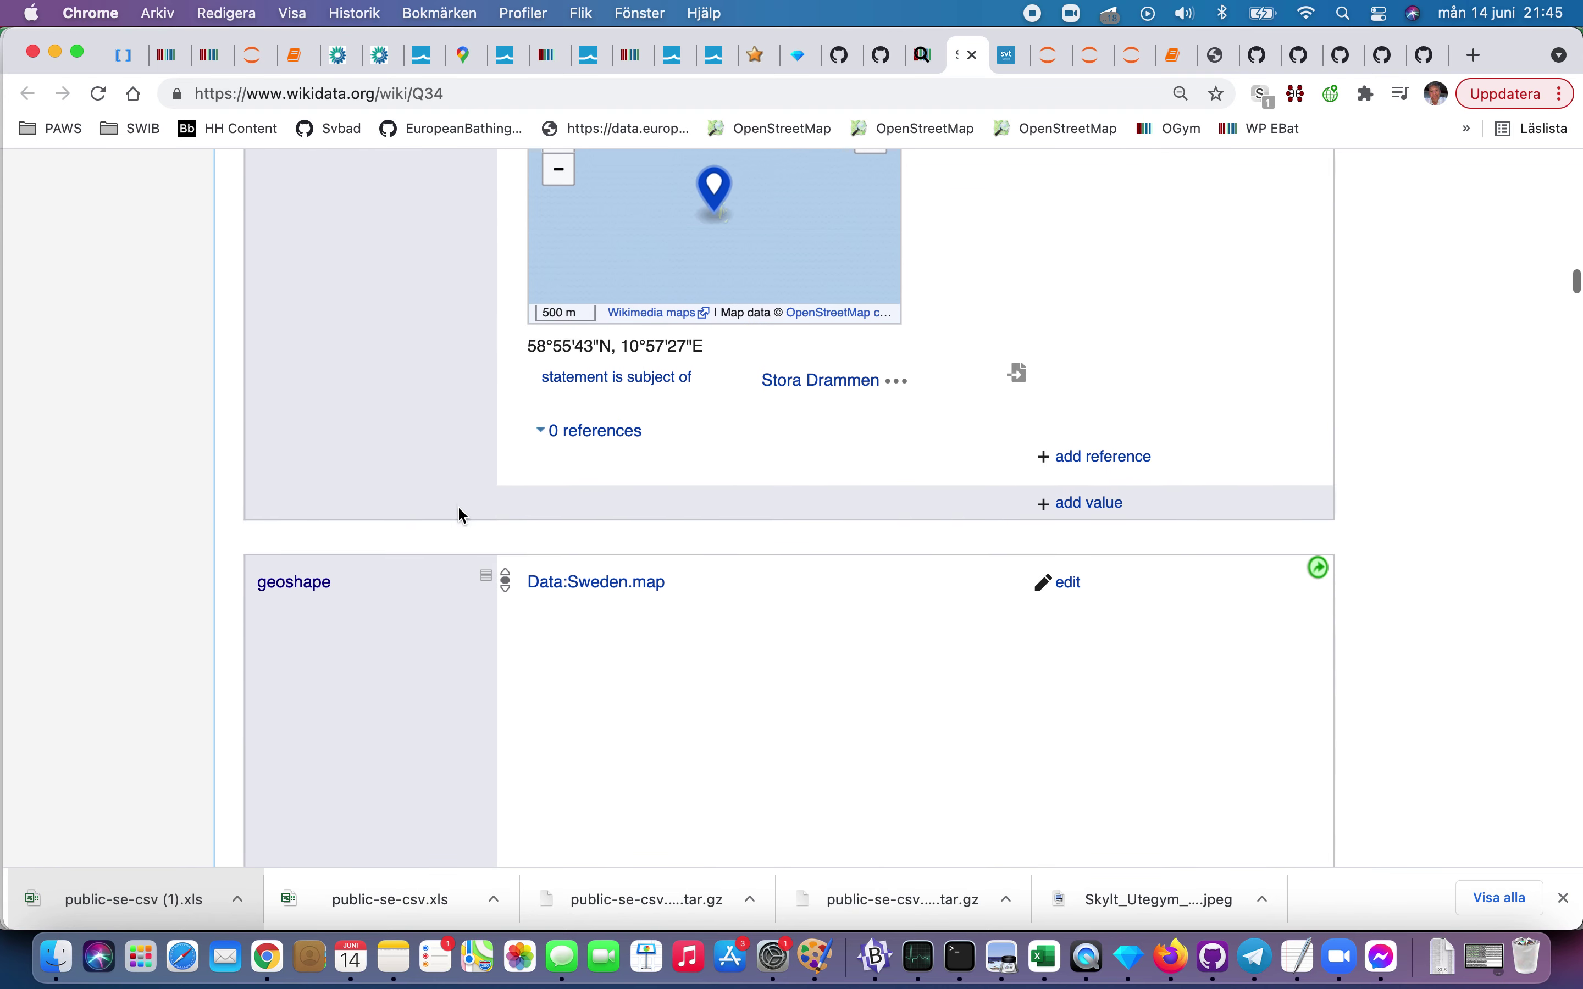
Step: View the geoshape Data:Sweden.map of the Sweden item on Wikimedia Commons and return to the item
scroll(458, 504, up, 10)
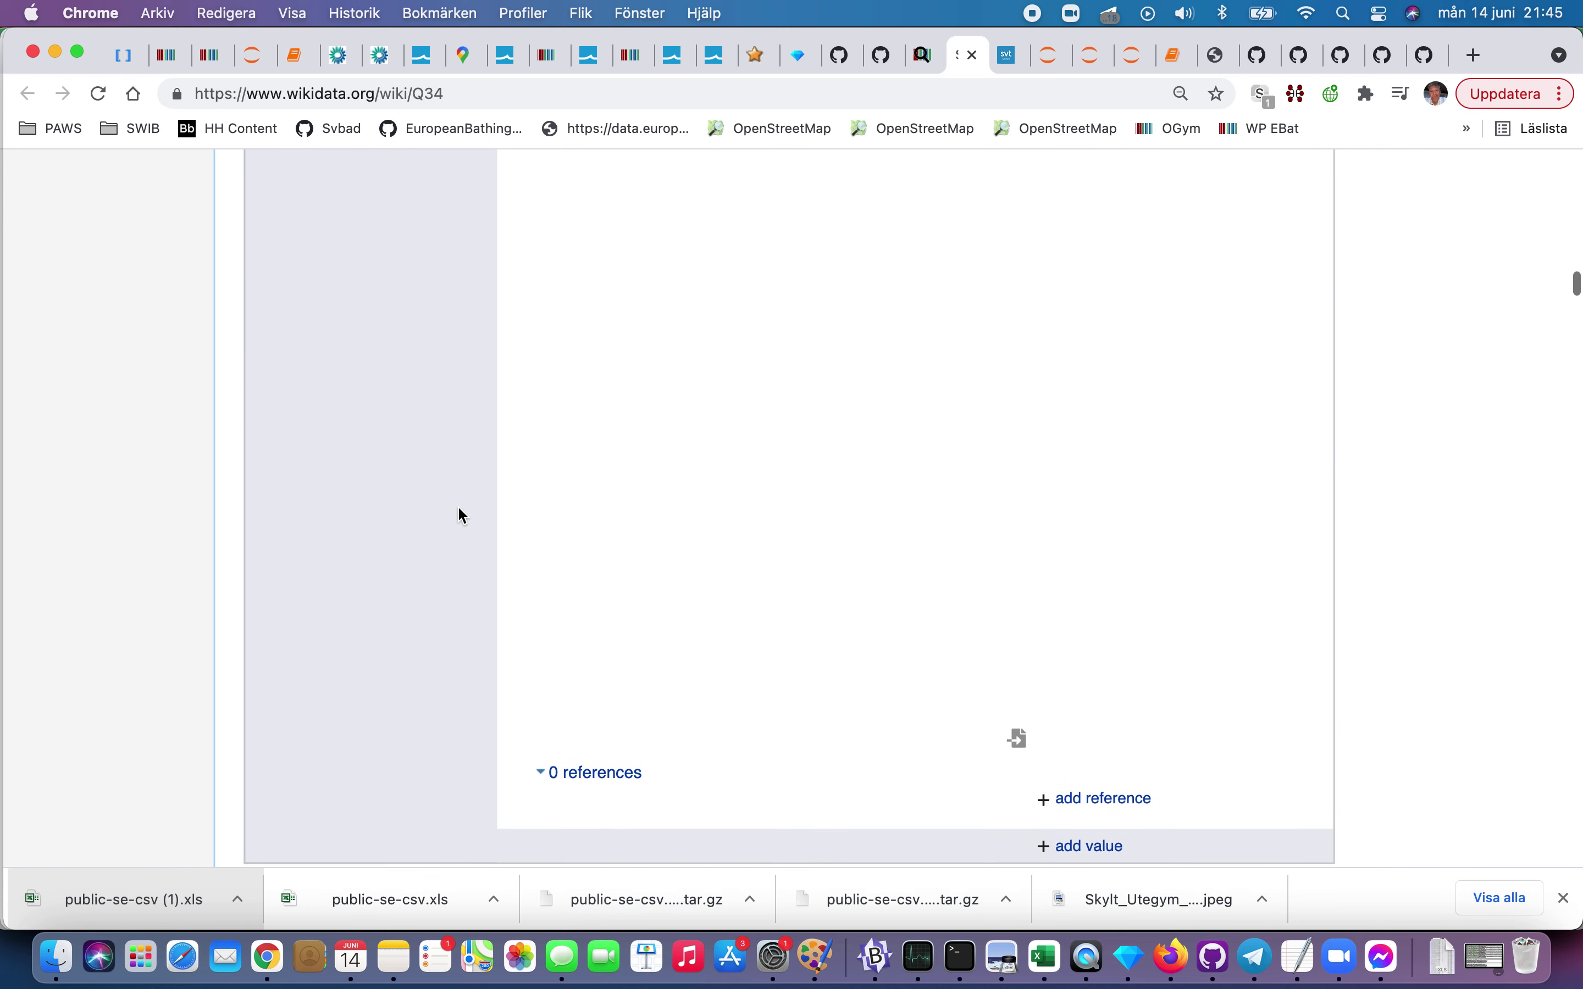
scroll(458, 505, down, 8)
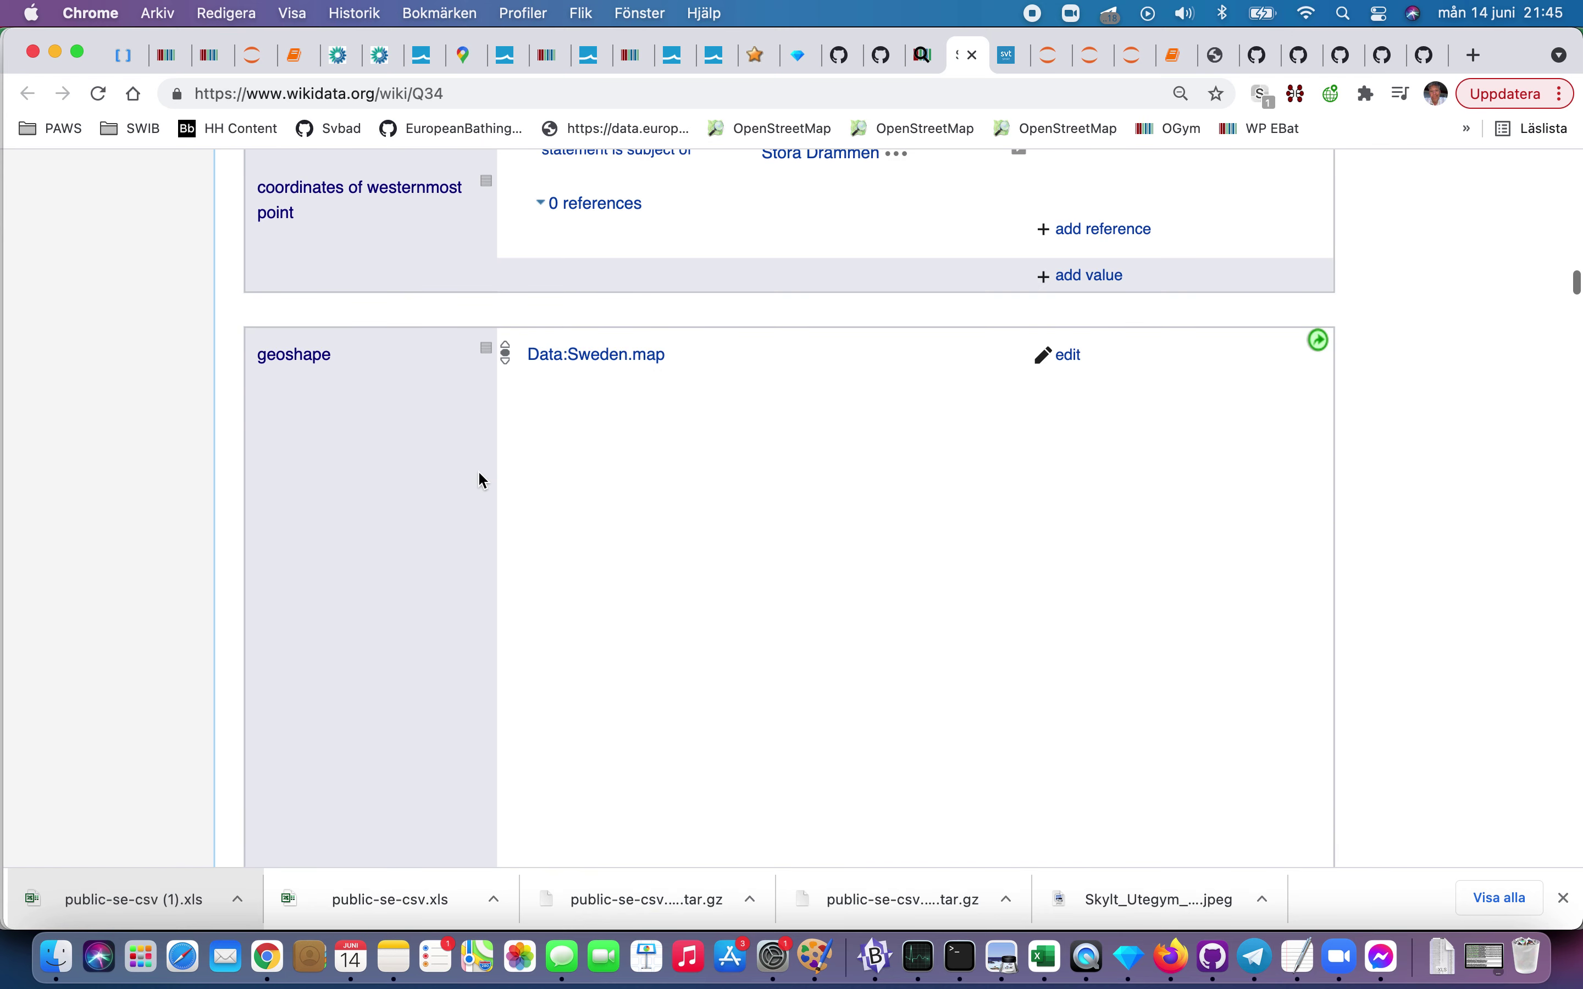
click(599, 358)
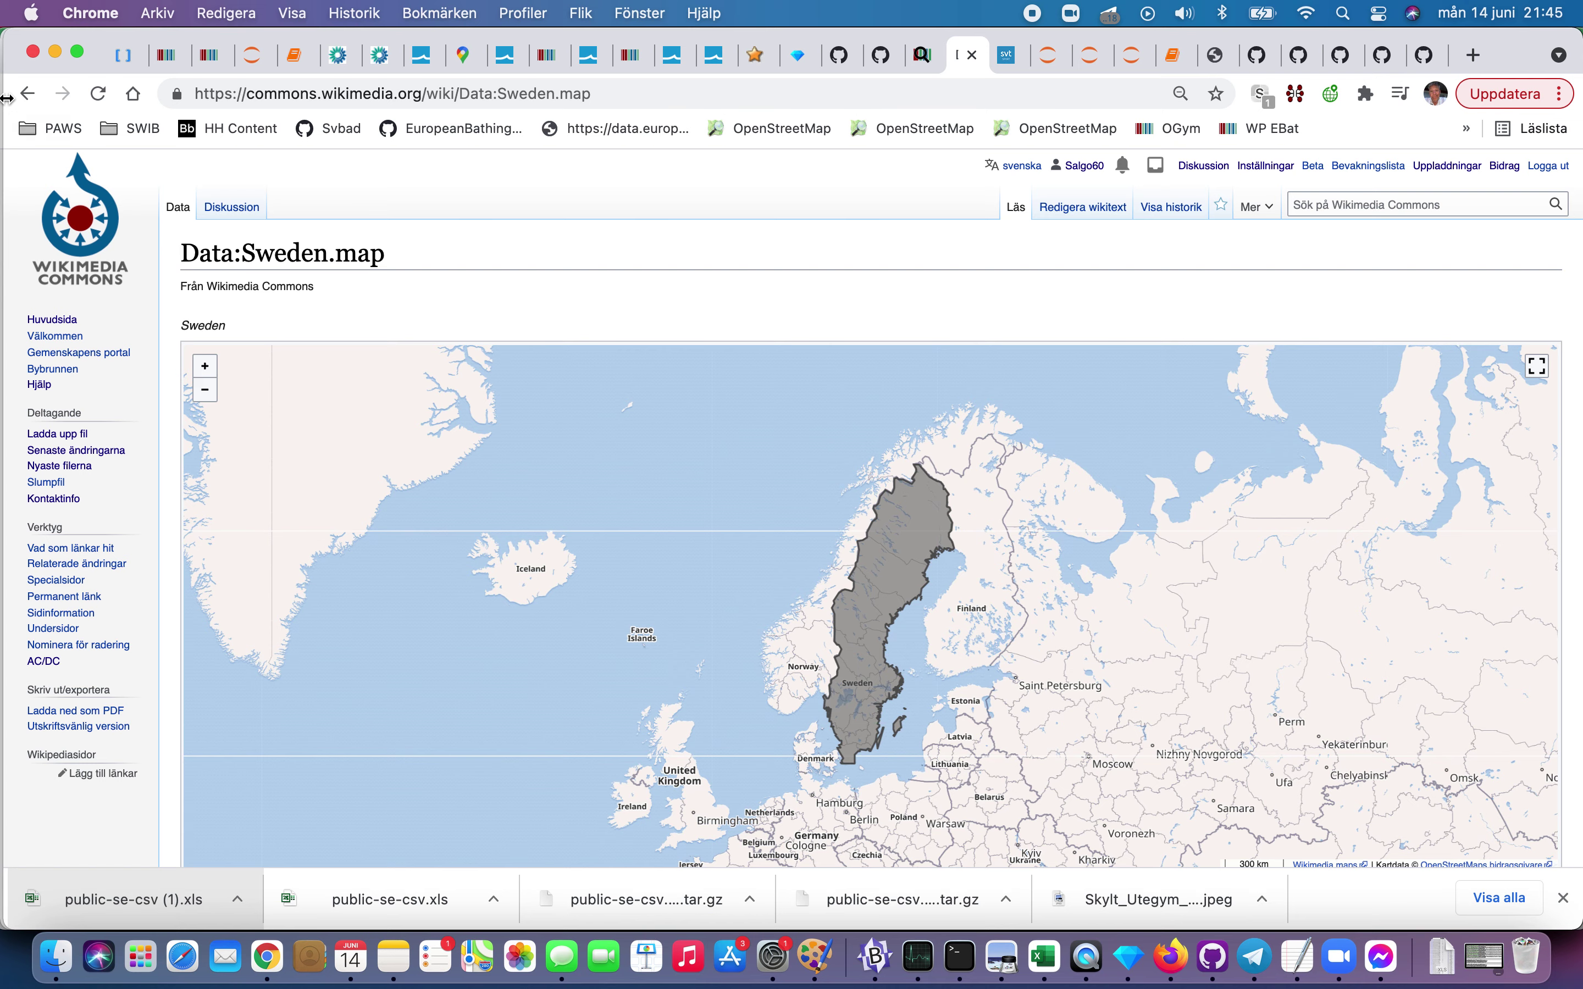
click(27, 95)
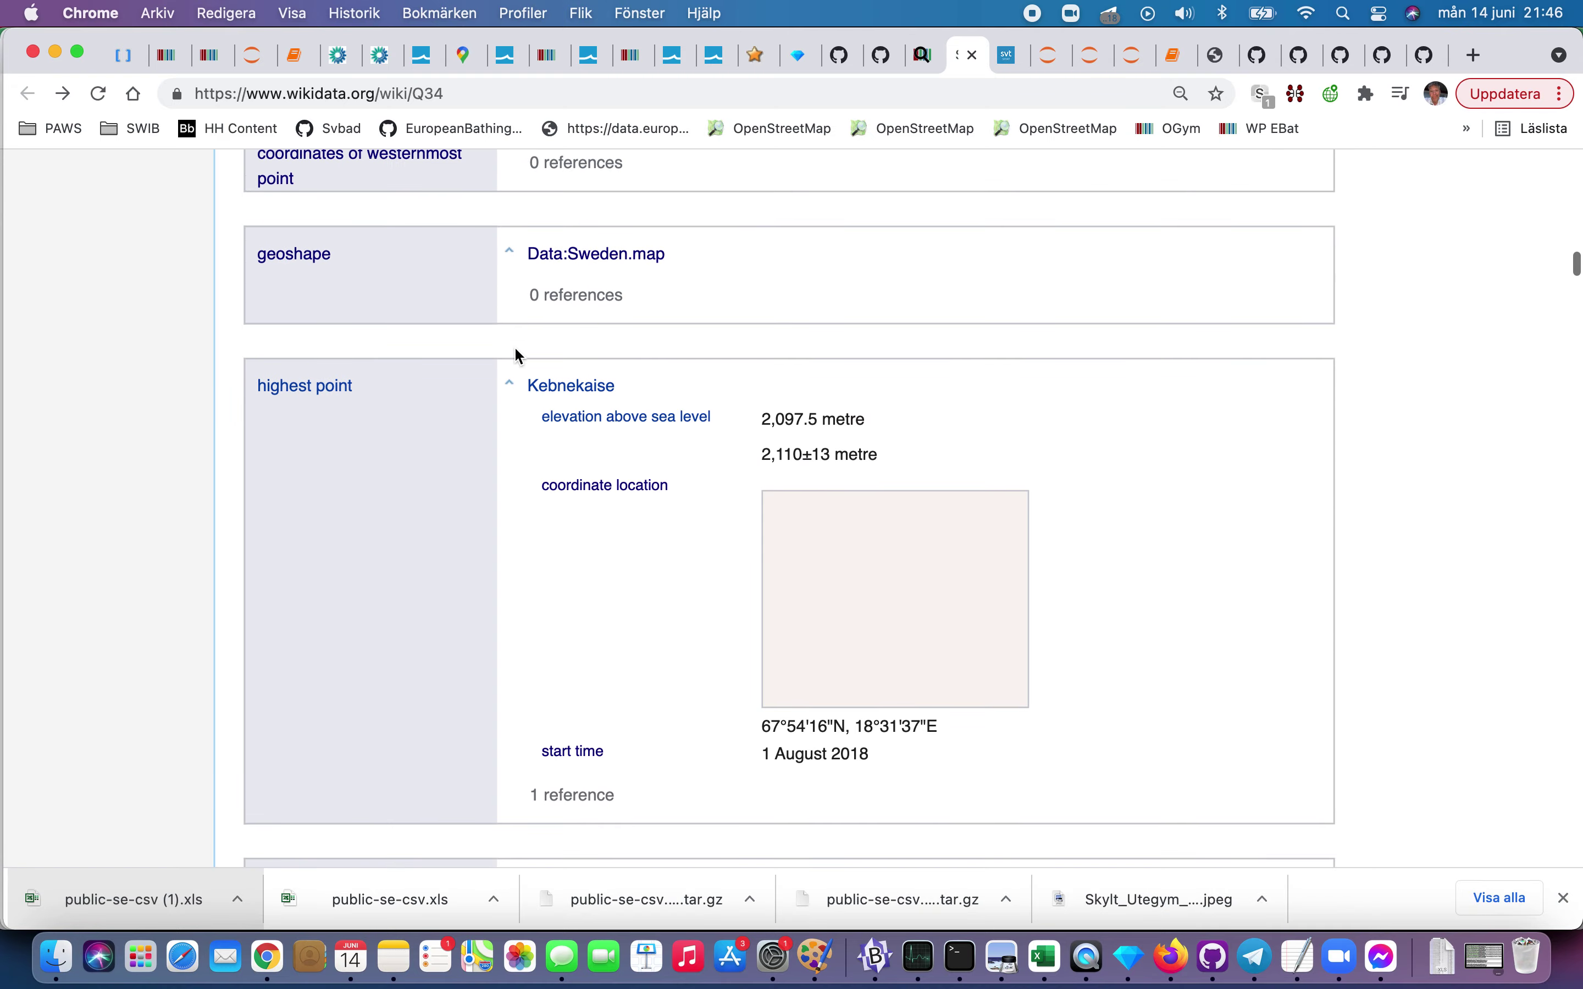
Step: Examine Sweden's statements on highest and lowest point, form of government, heads of state and government, diplomatic relations and memberships
scroll(509, 509, down, 5)
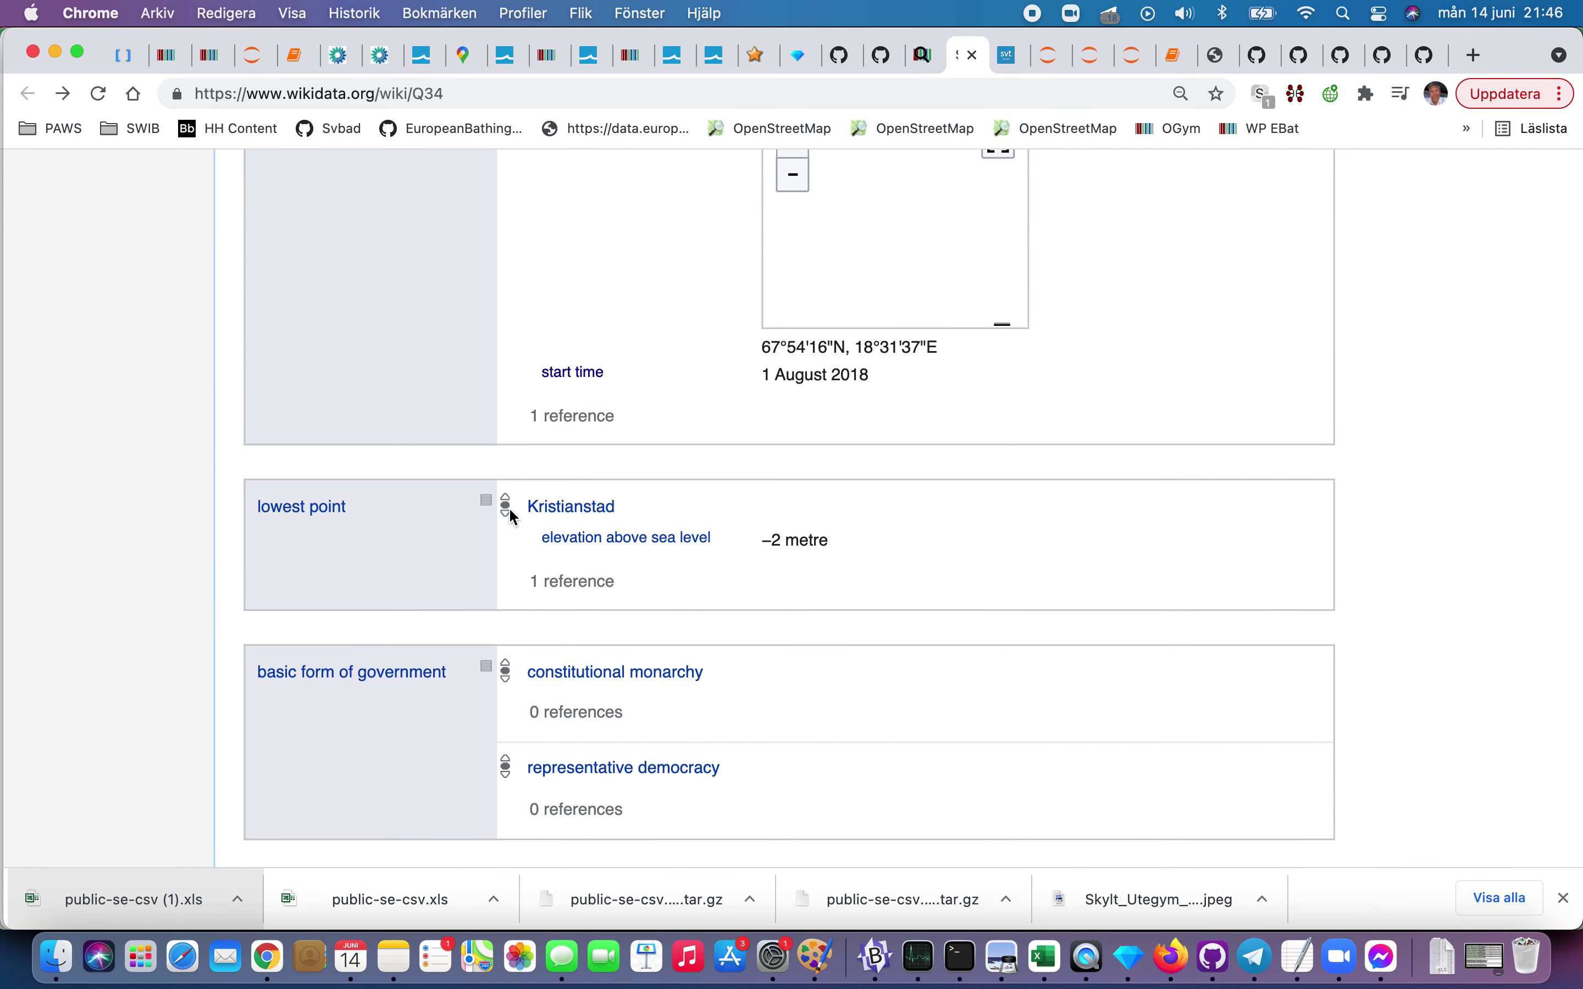
scroll(509, 509, down, 5)
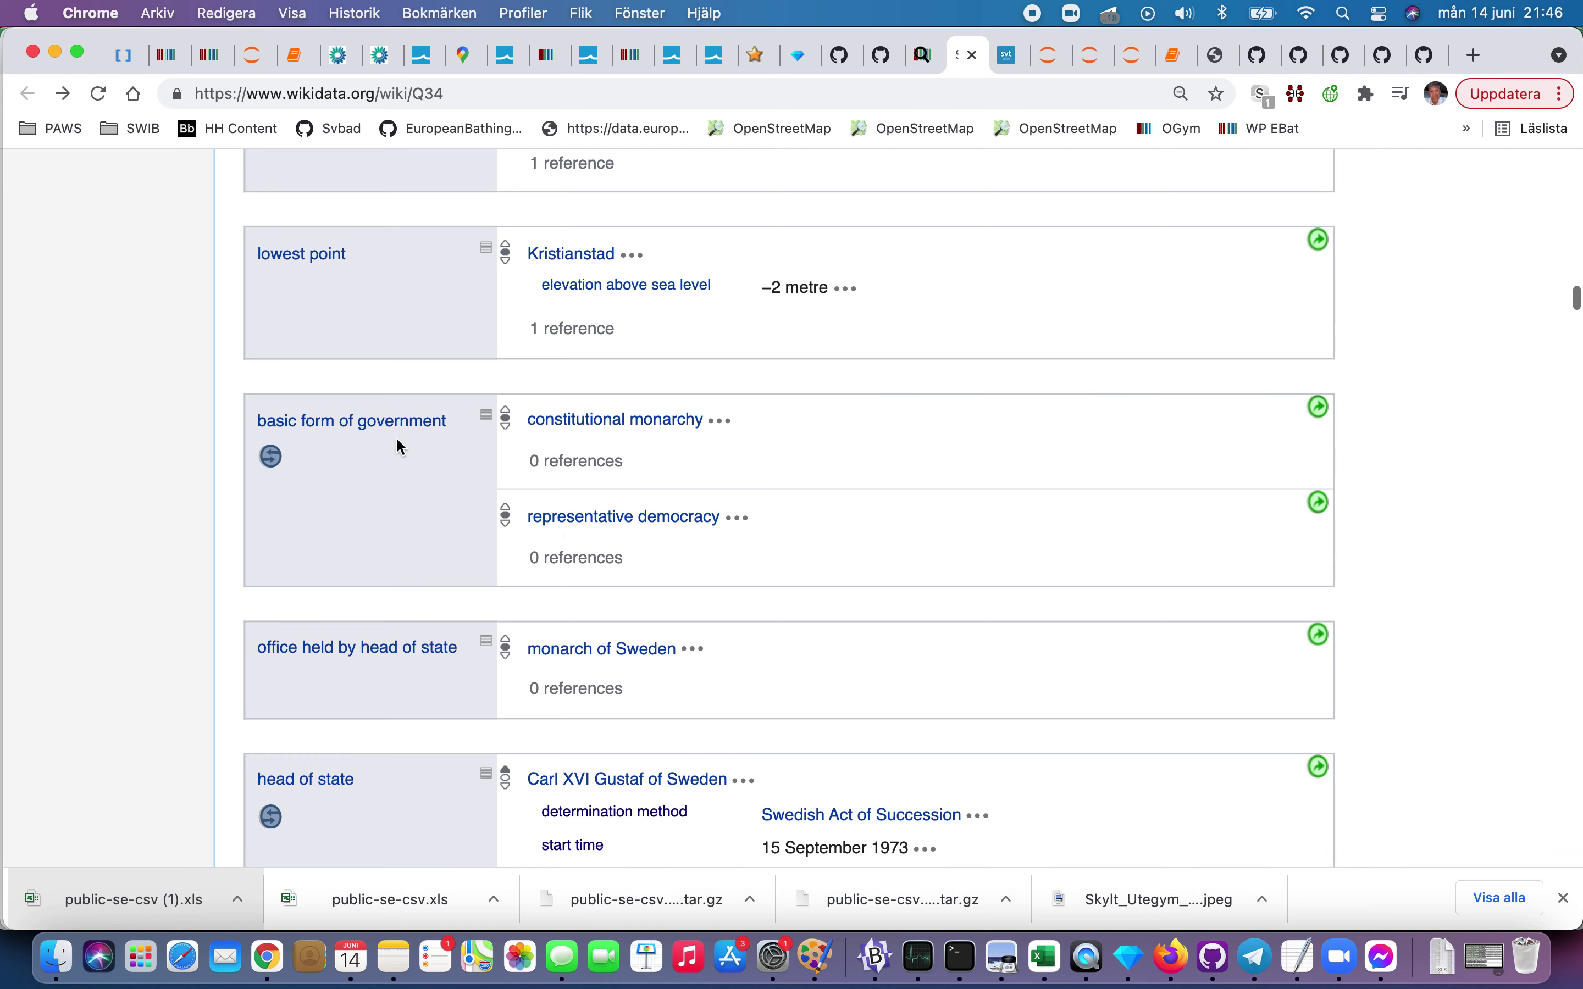
scroll(400, 445, down, 4)
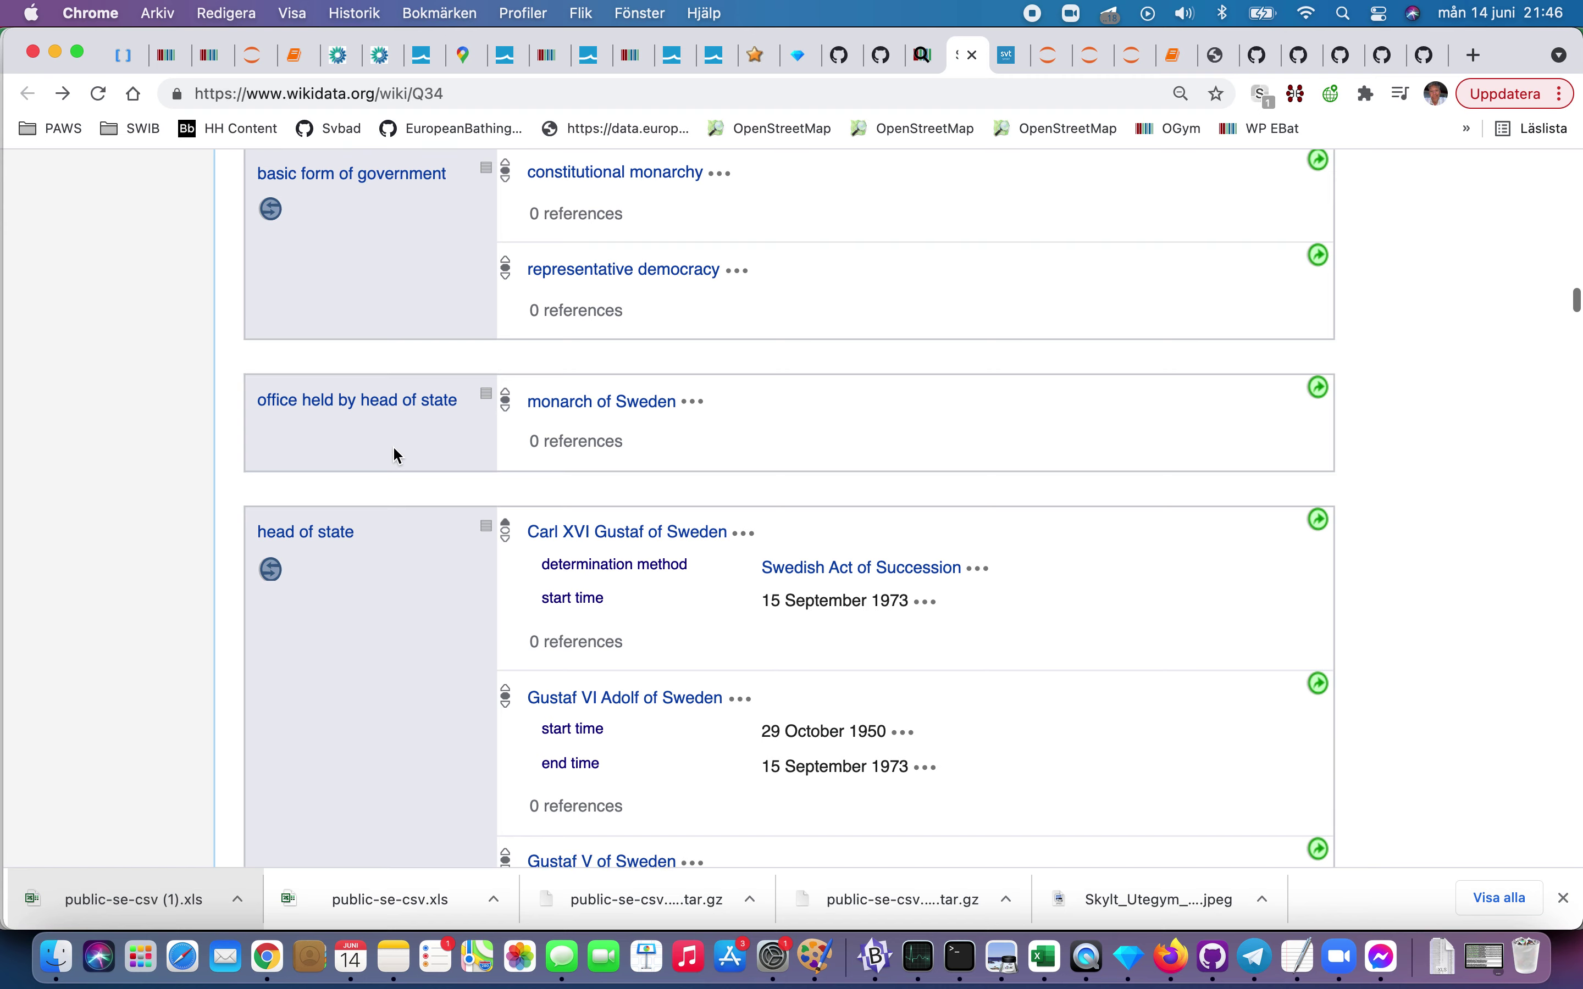
scroll(394, 449, down, 10)
scroll(396, 454, down, 15)
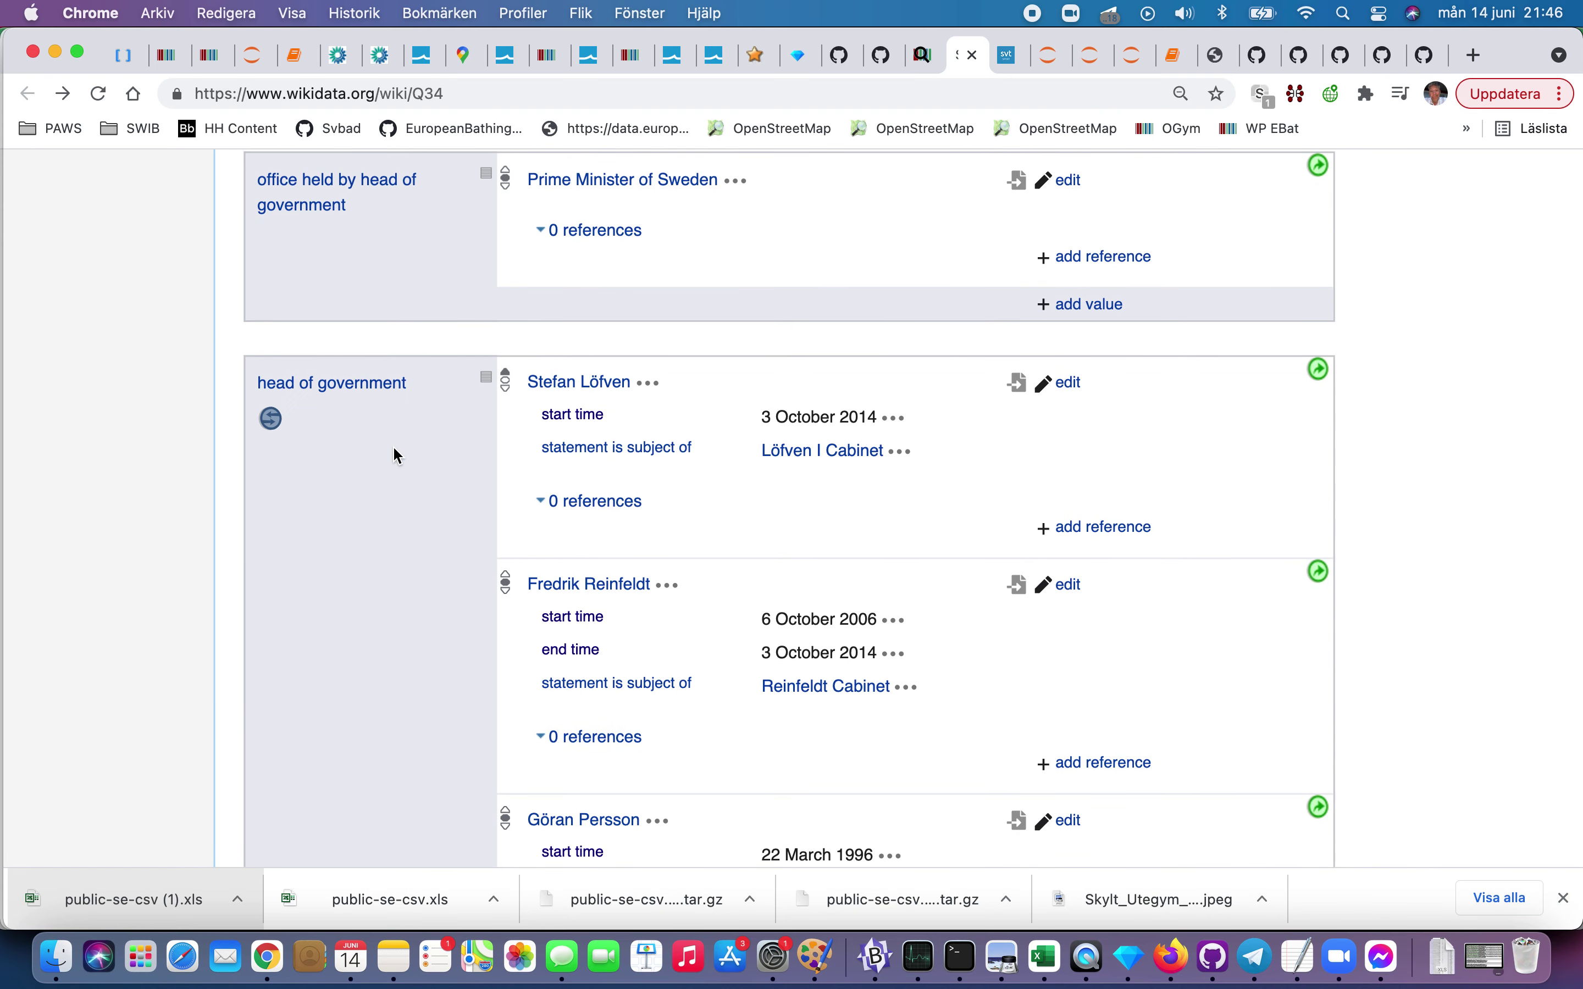
scroll(394, 448, down, 20)
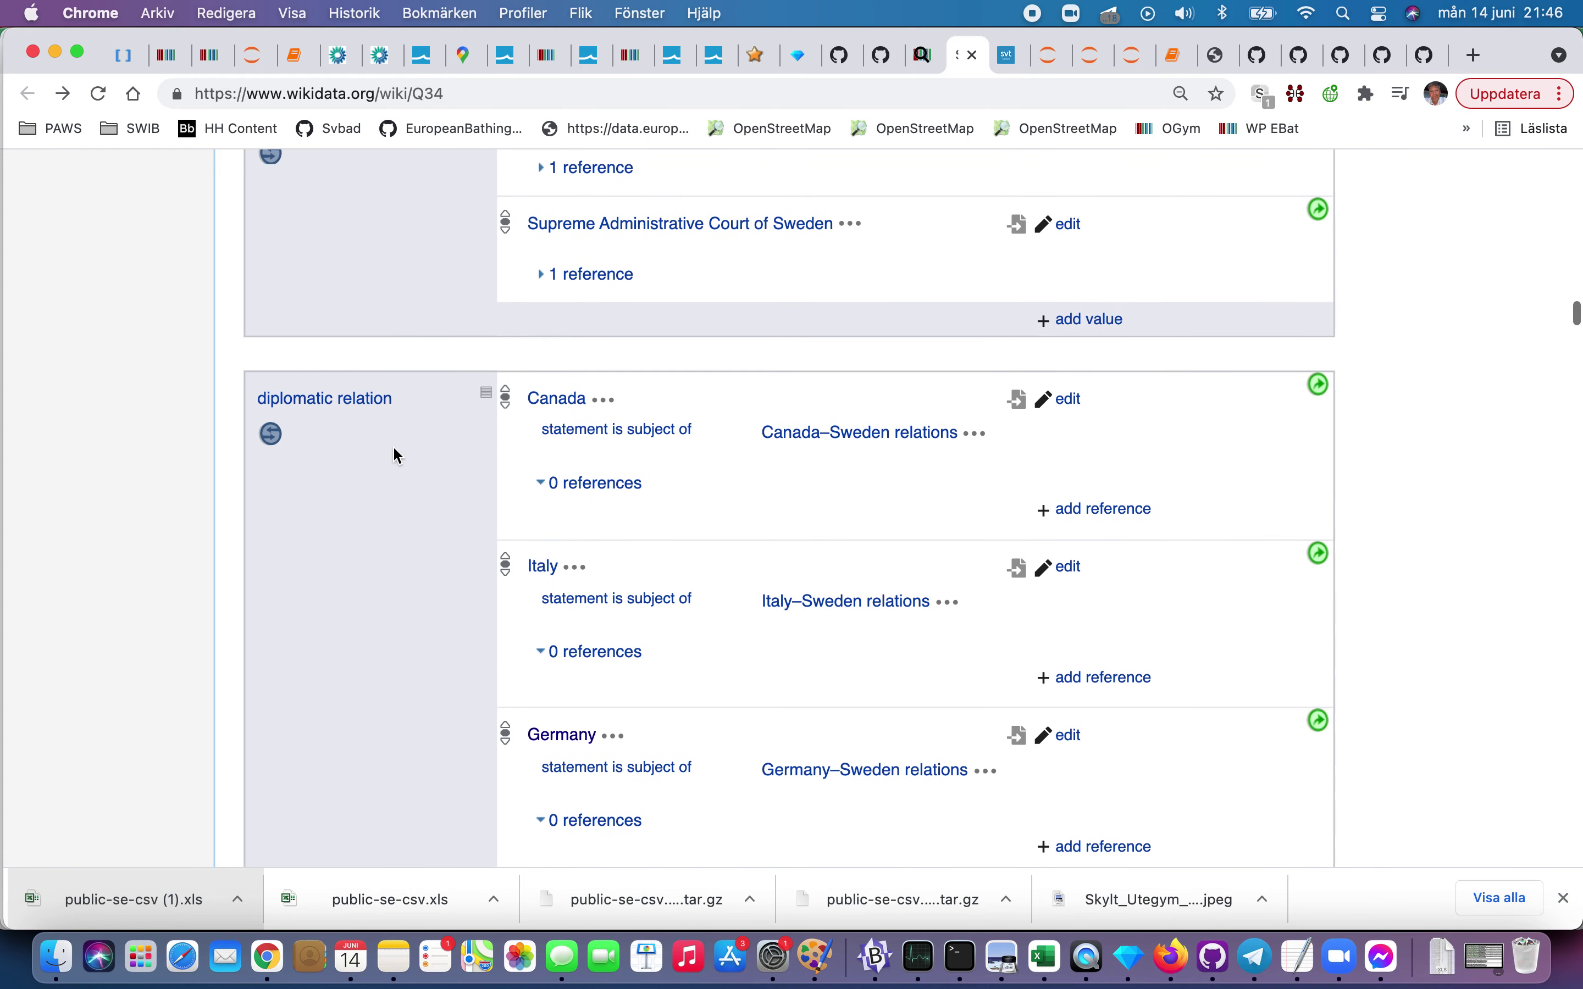
scroll(393, 448, down, 2)
scroll(394, 448, down, 10)
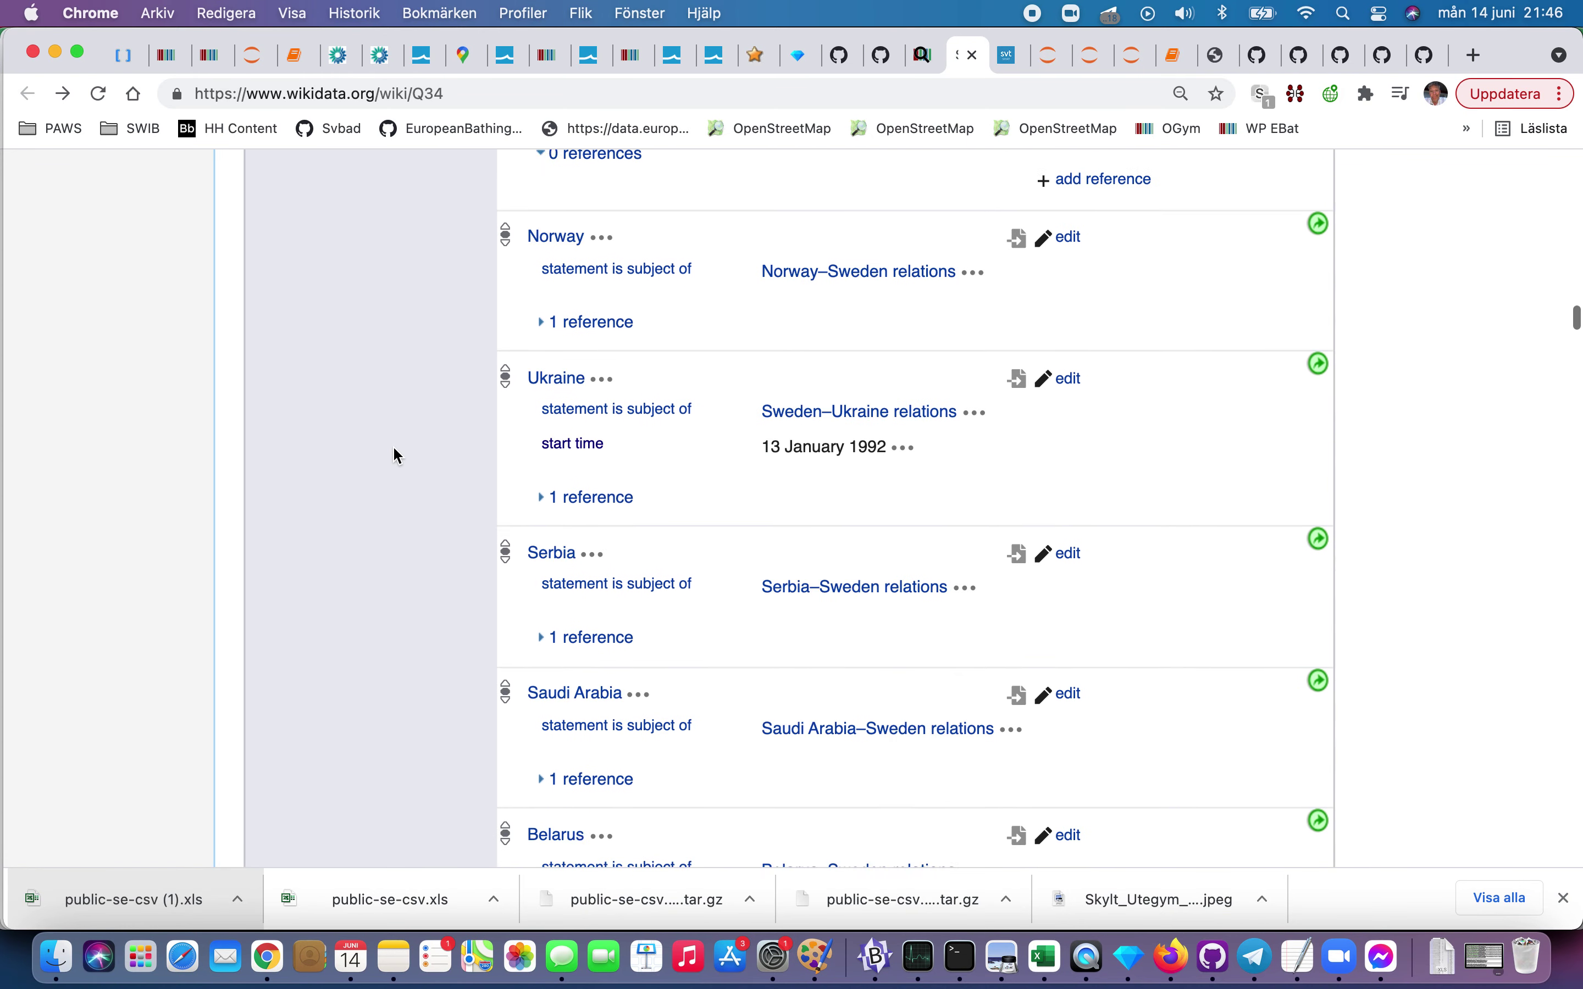
scroll(396, 455, down, 3)
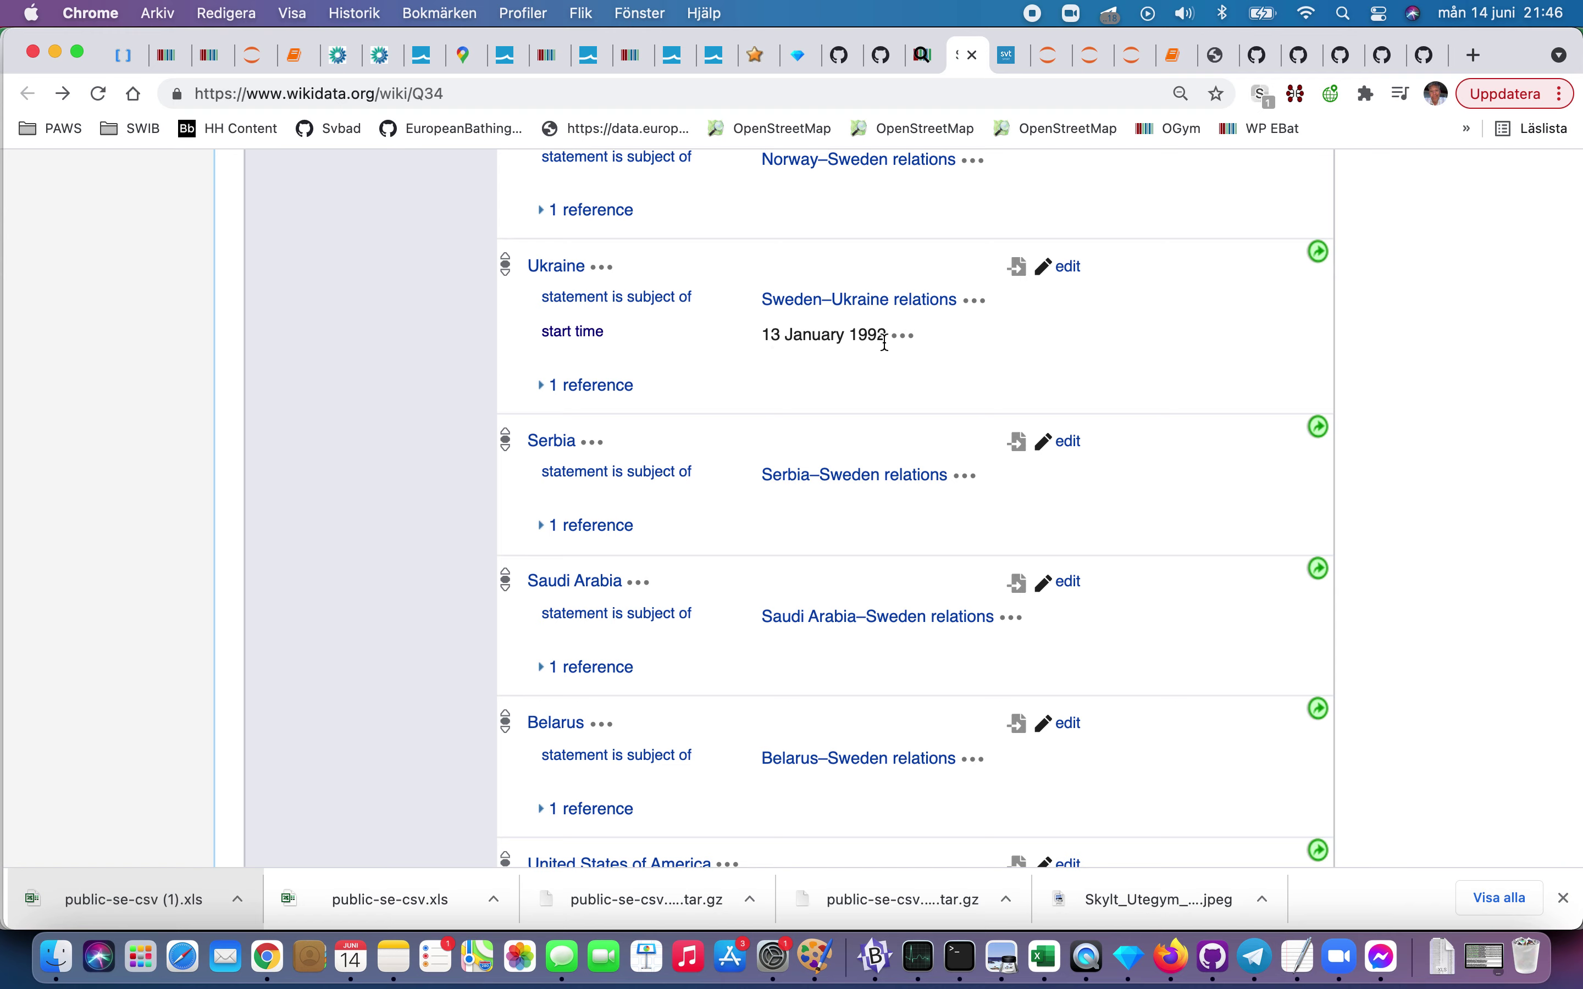
scroll(883, 370, down, 20)
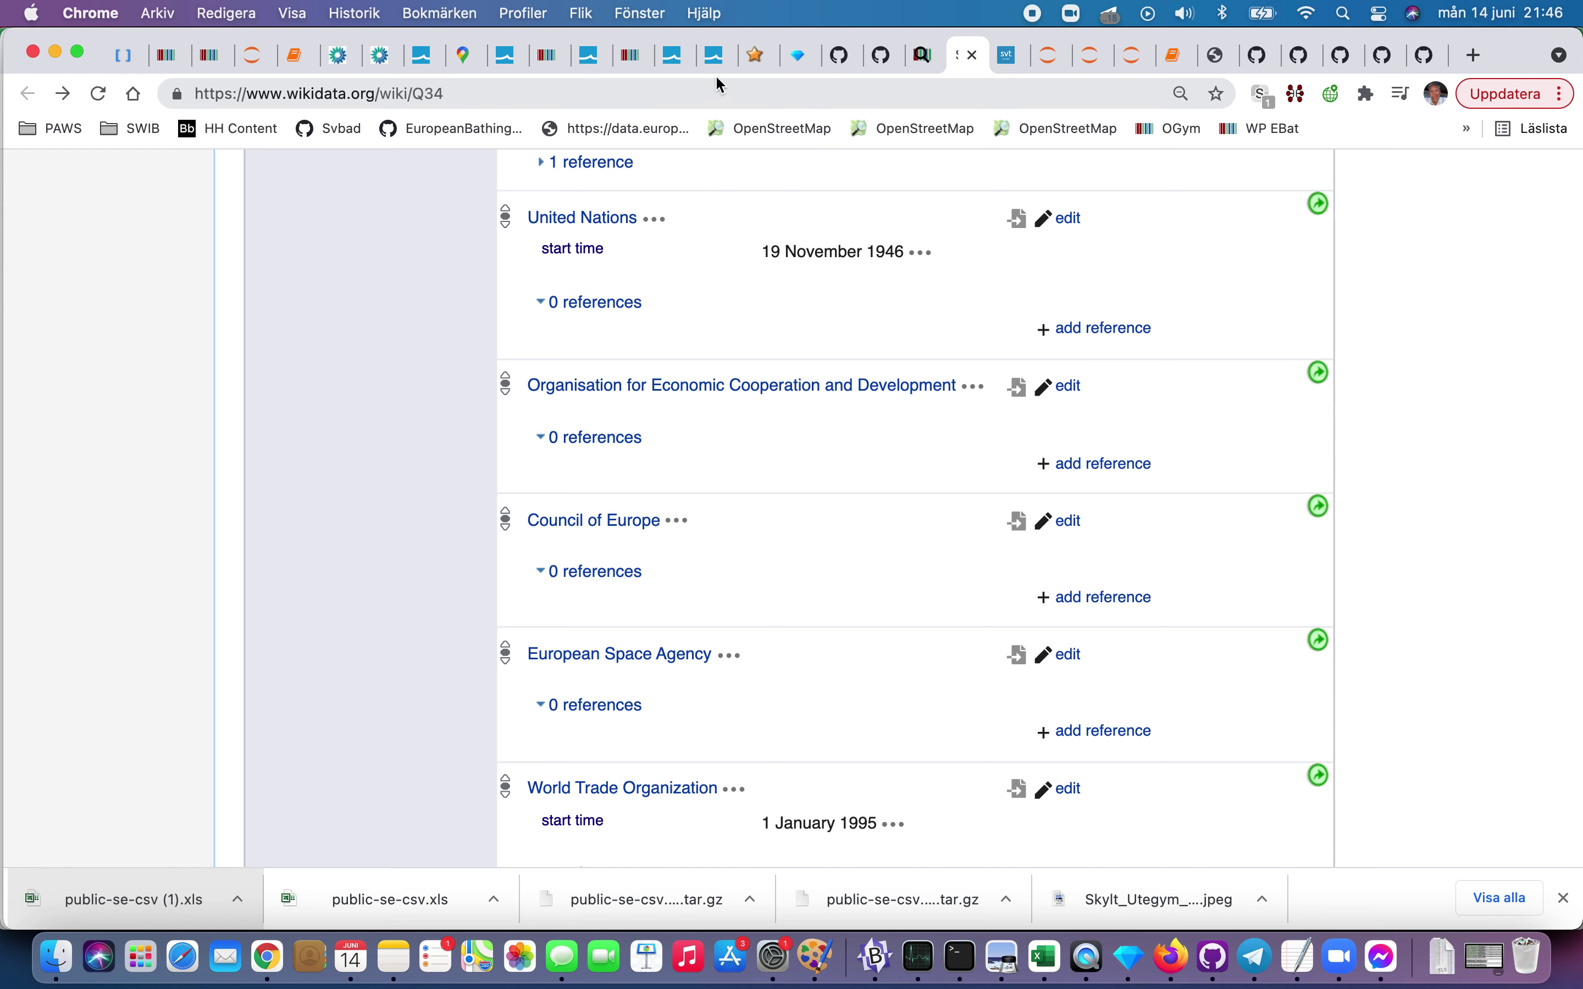
Step: Switch to the okfnLocal GitHub repository, review its README, and open public-se-csv.csv to show the matched rows
click(843, 55)
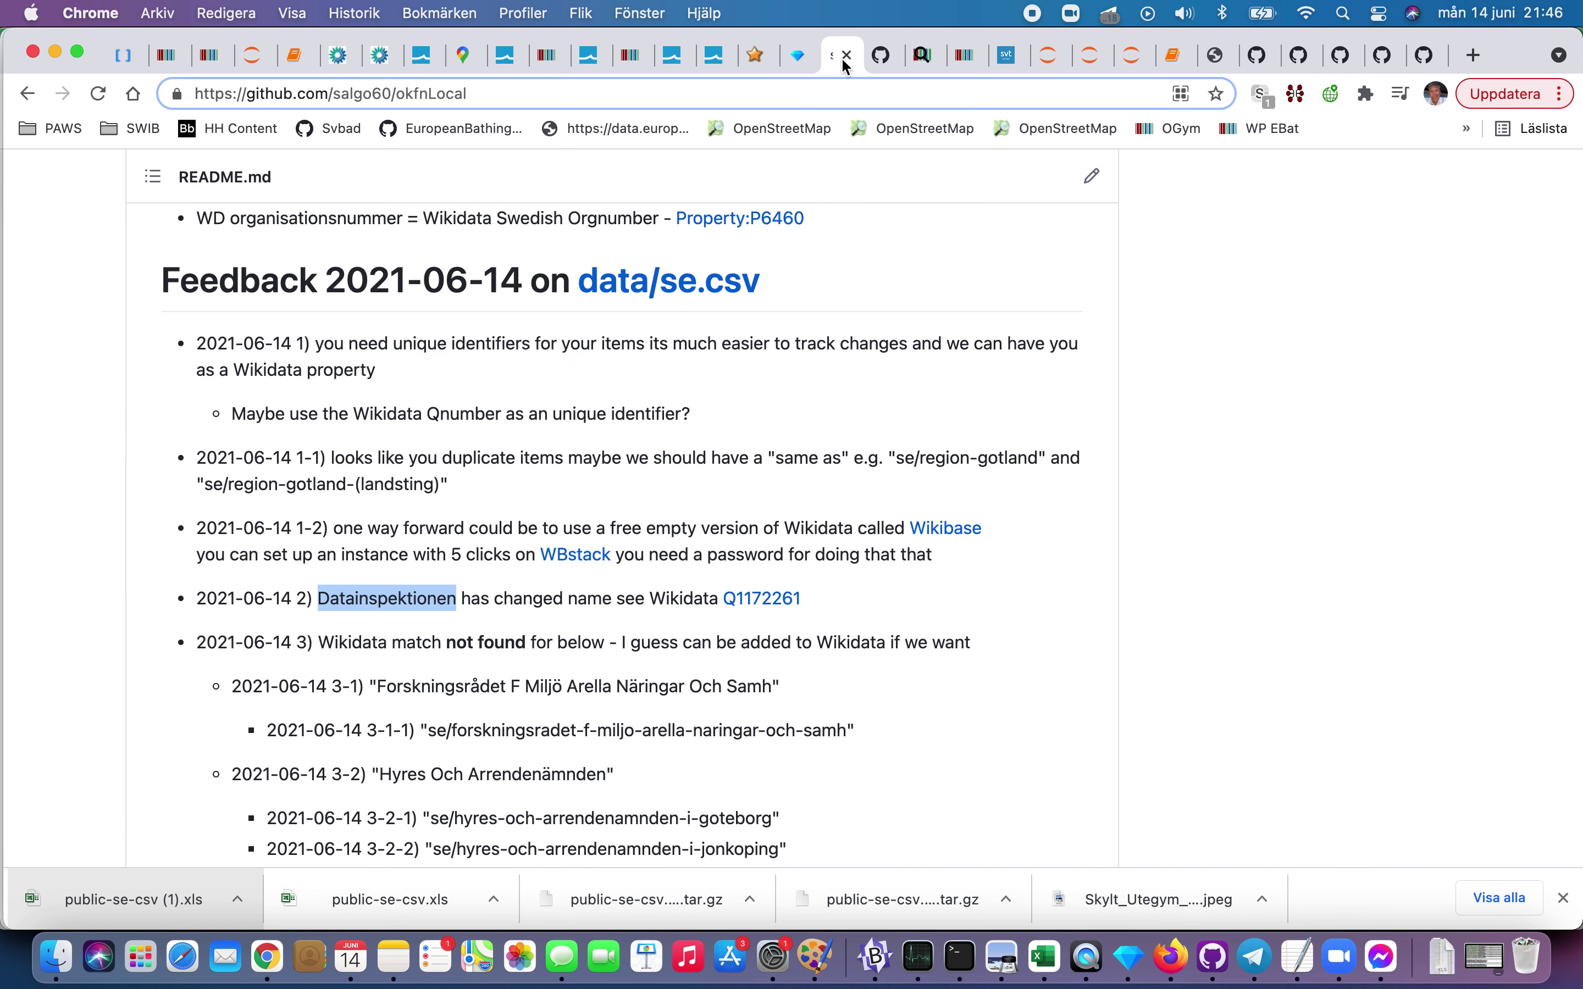
scroll(761, 303, up, 20)
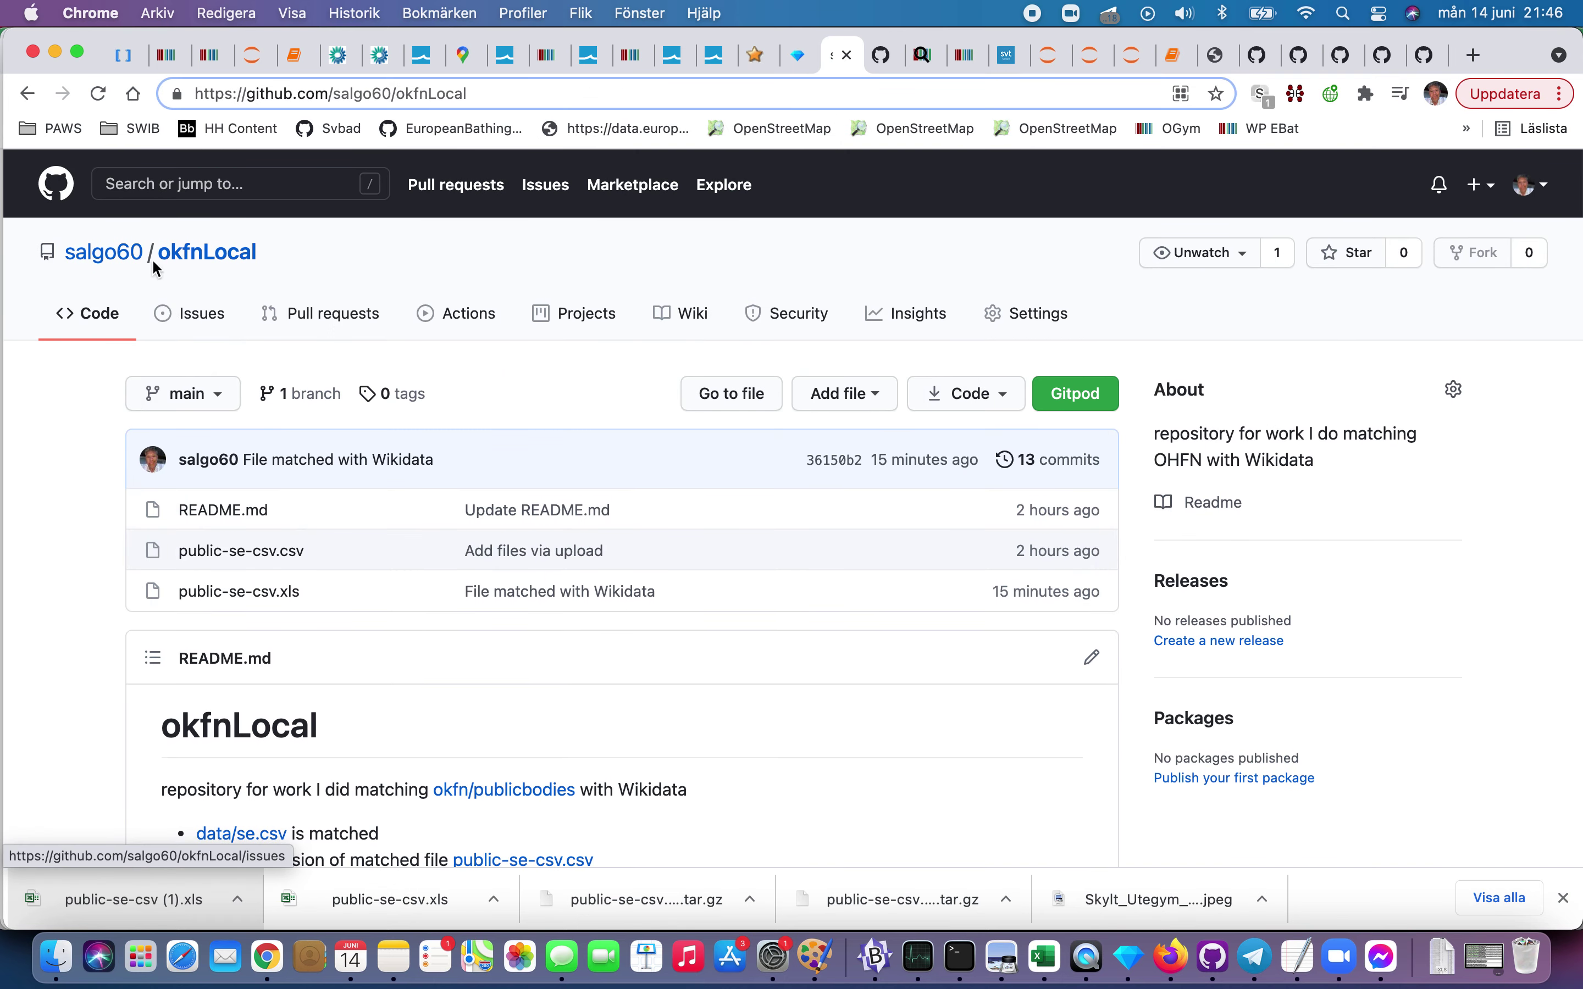
scroll(204, 533, down, 6)
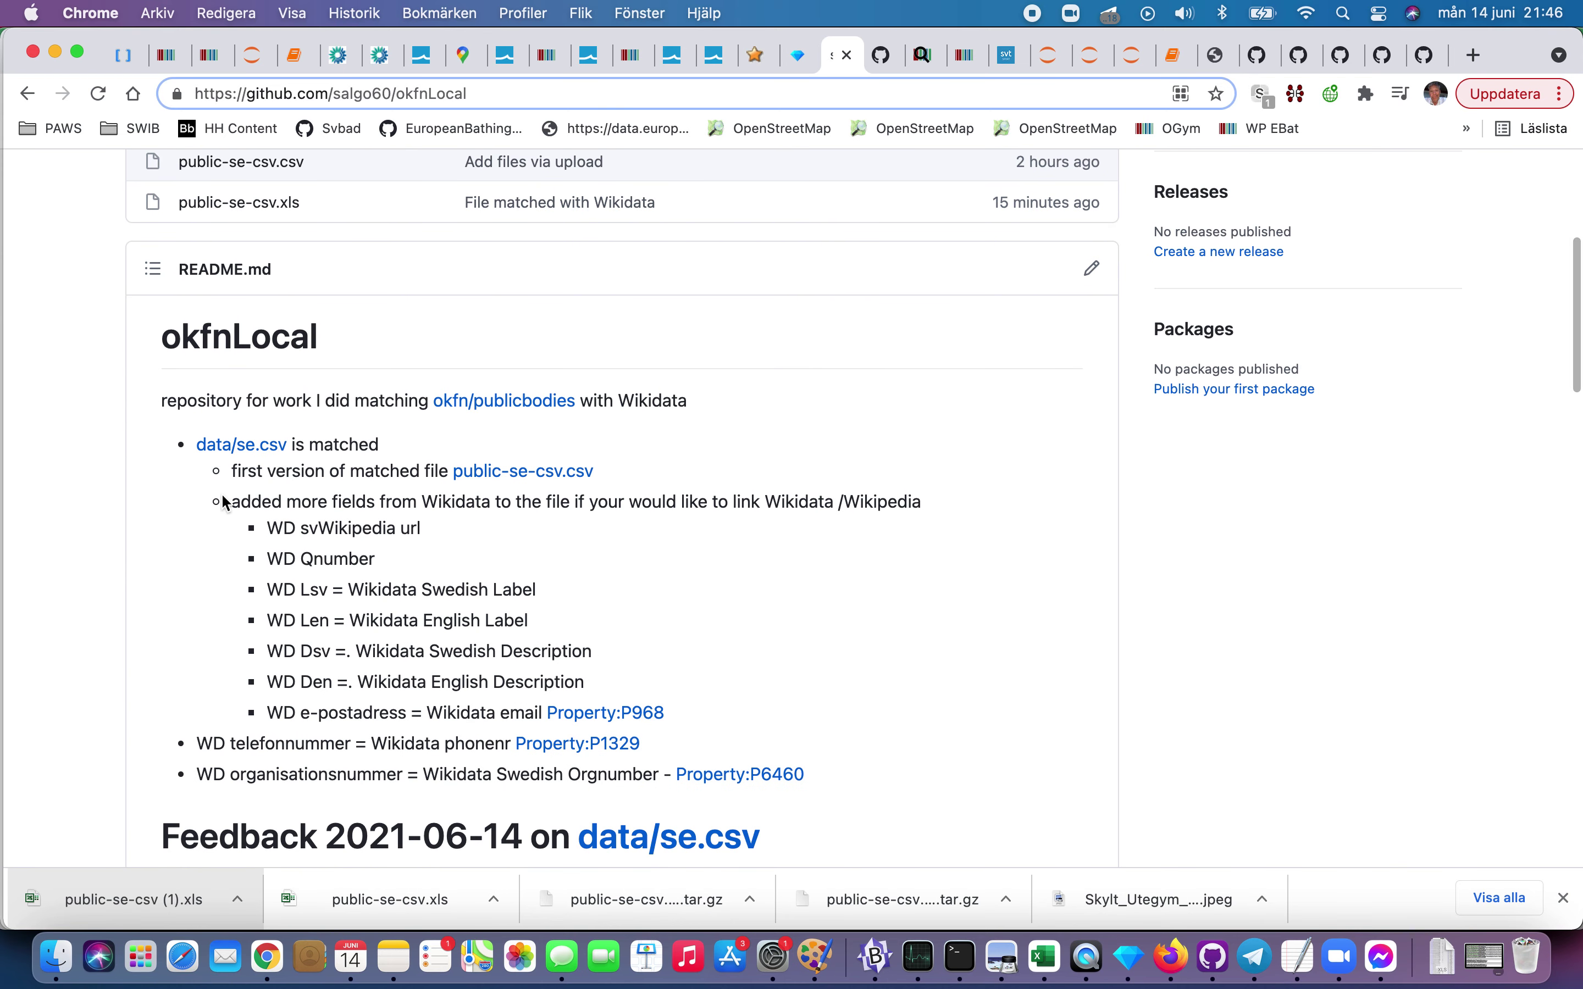
scroll(223, 504, up, 3)
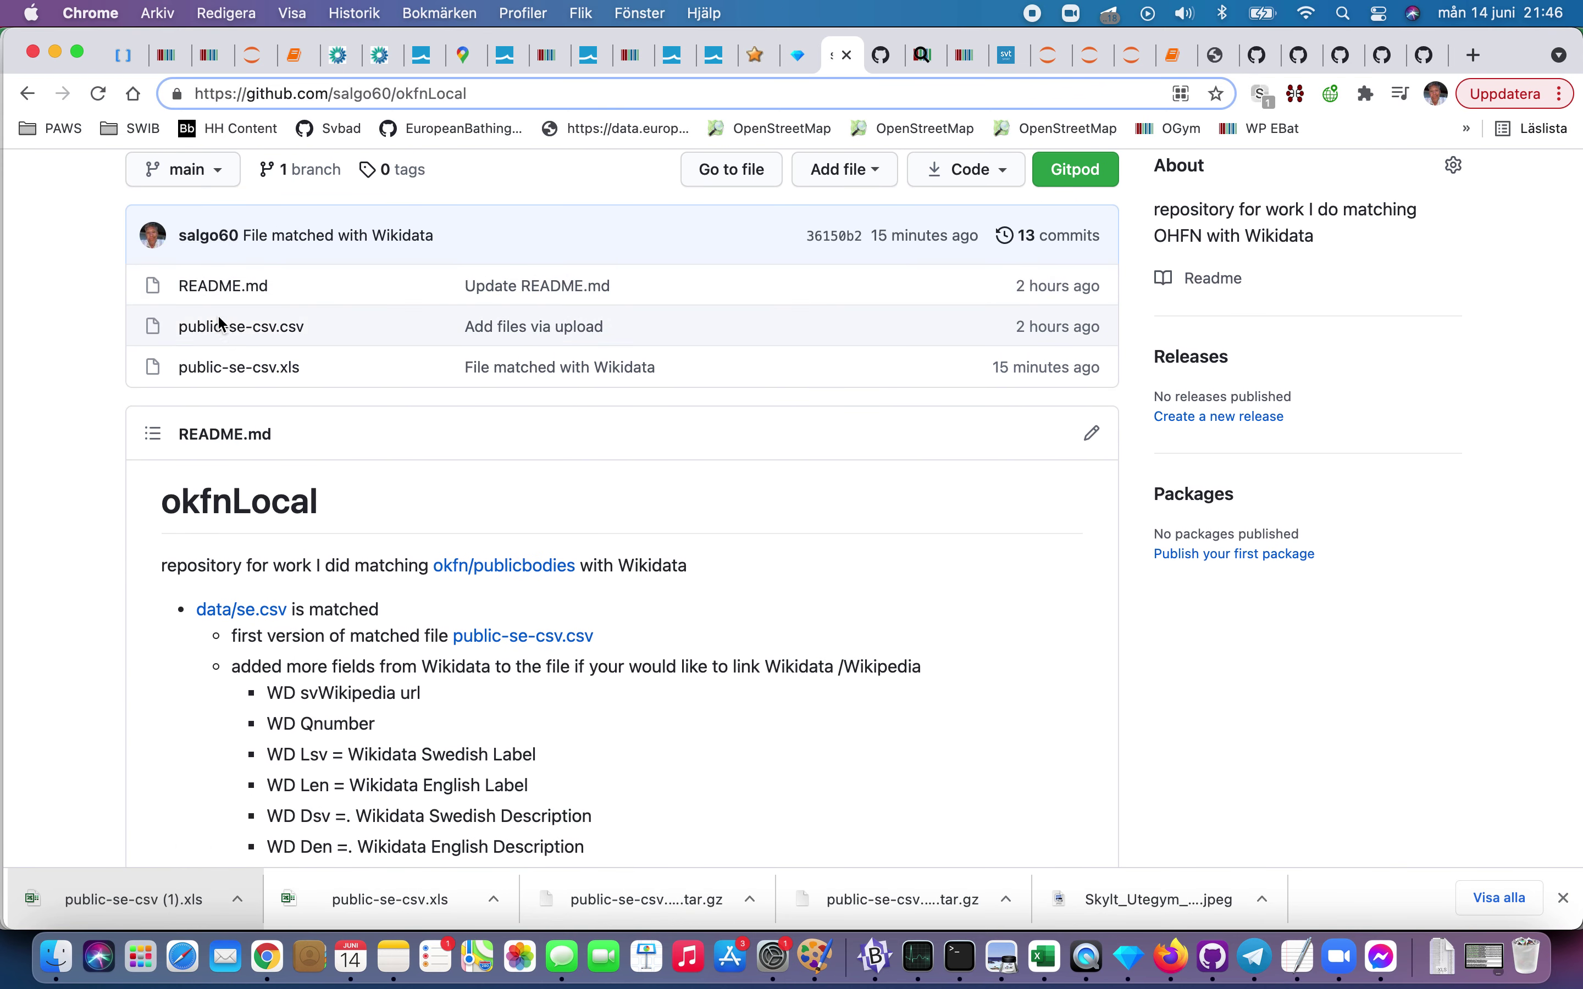
click(221, 336)
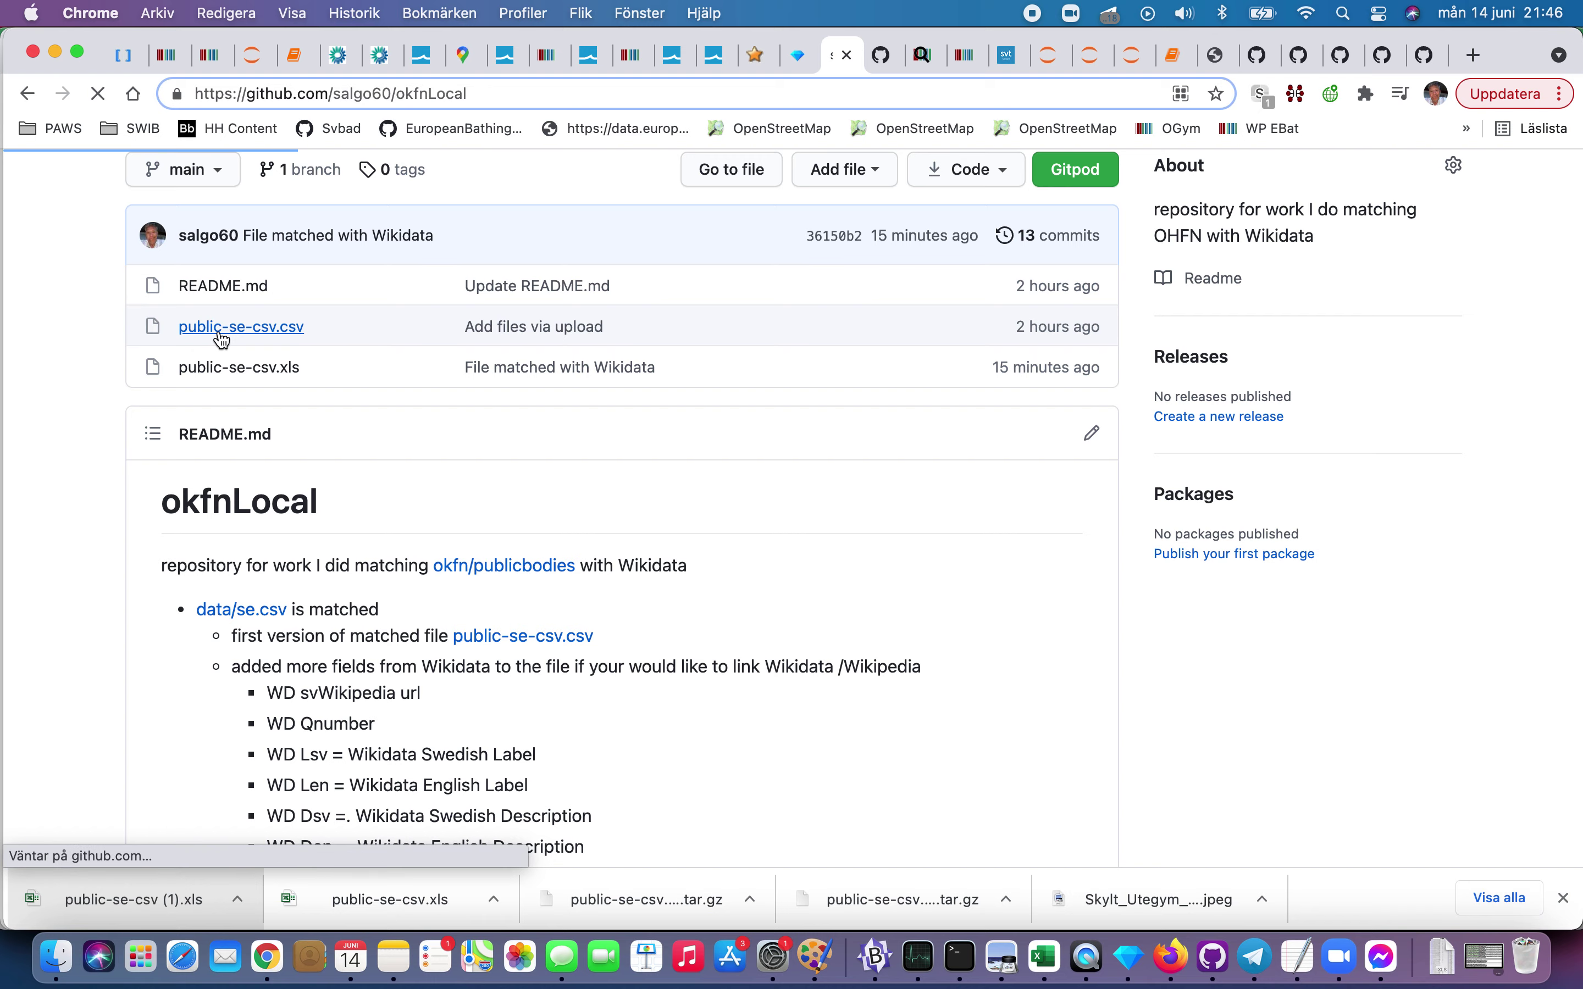
scroll(212, 343, down, 6)
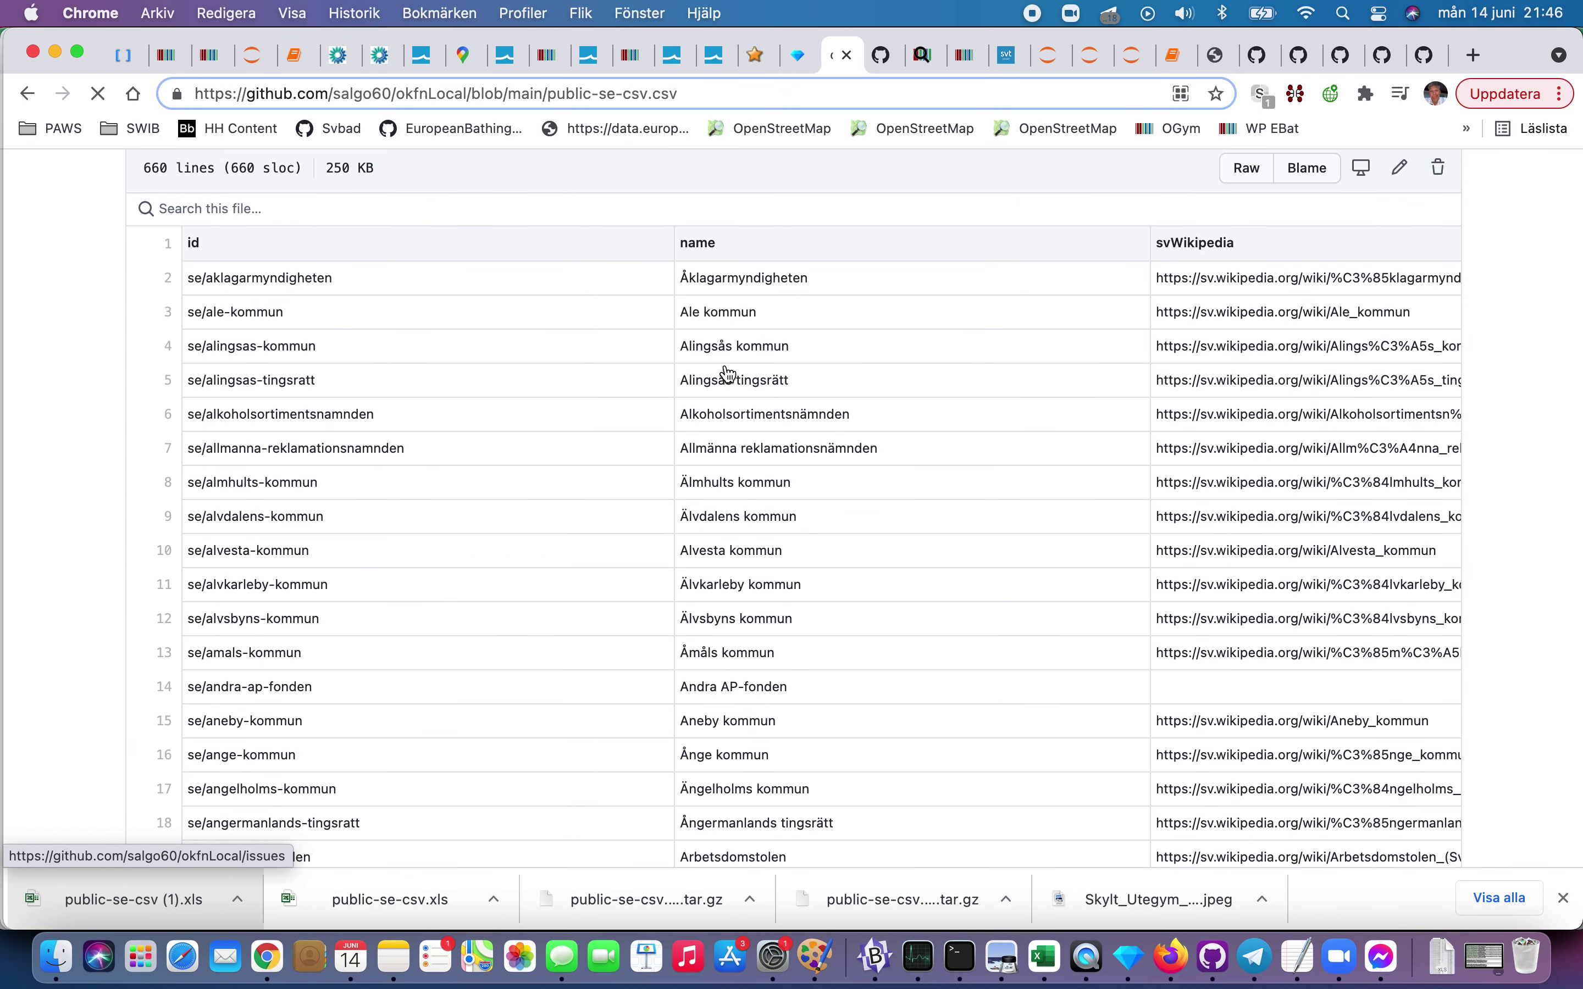
Step: Examine the name and svWikipedia columns of the matched rows in public-se-csv.csv
click(797, 59)
click(836, 59)
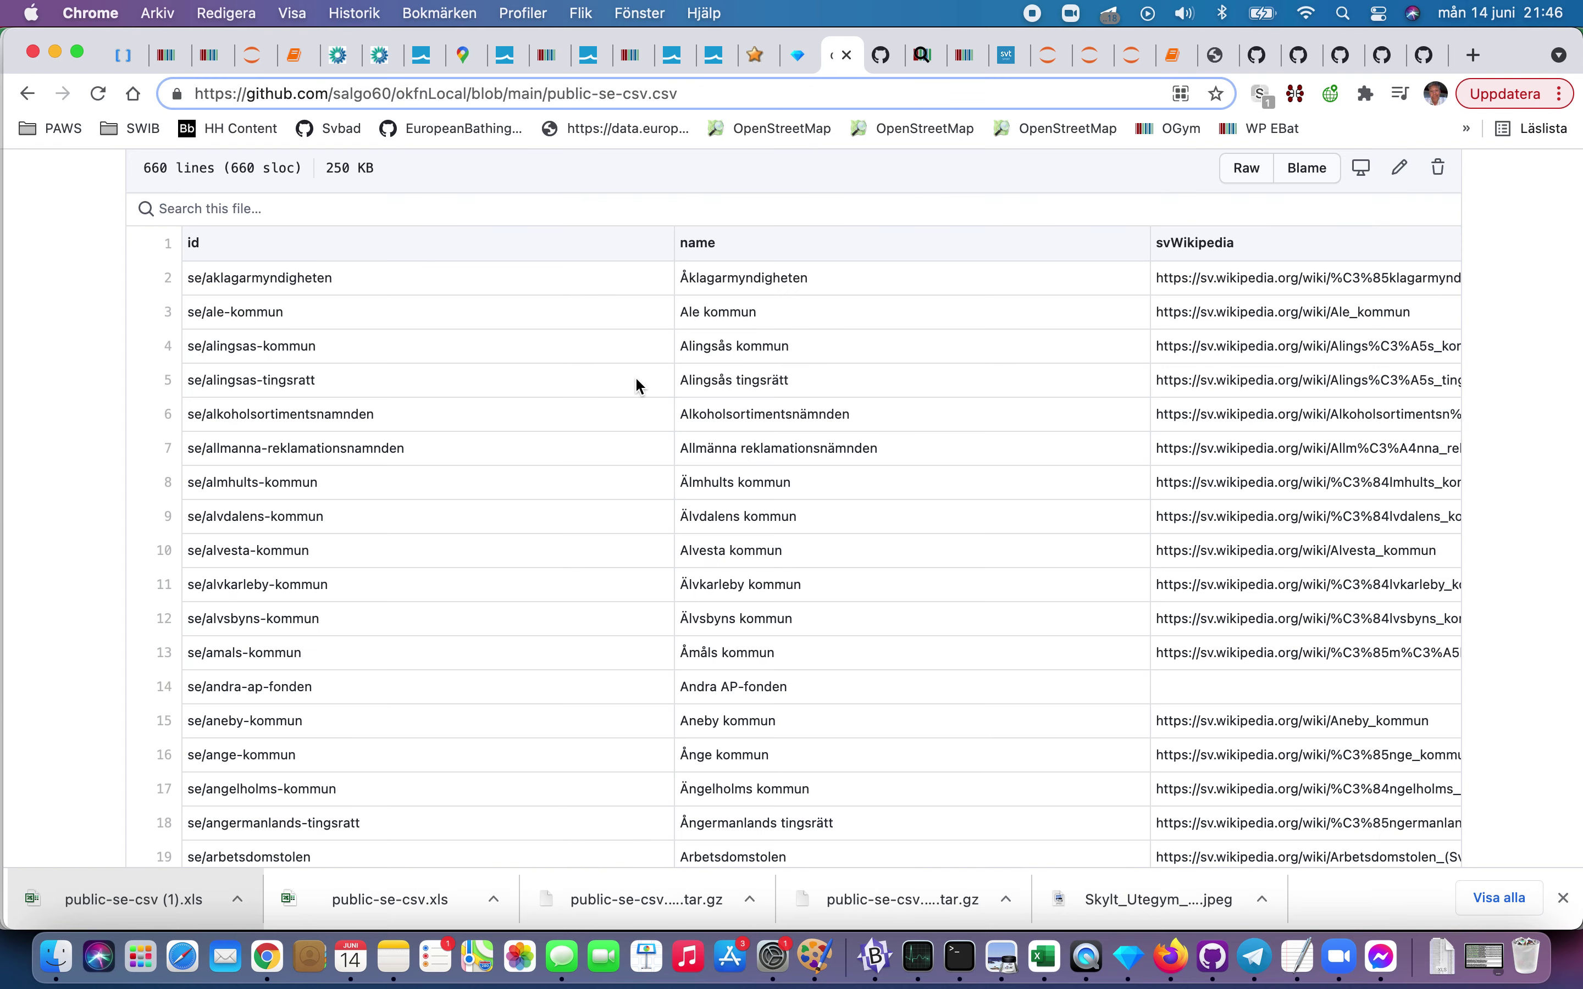
scroll(764, 379, right, 7)
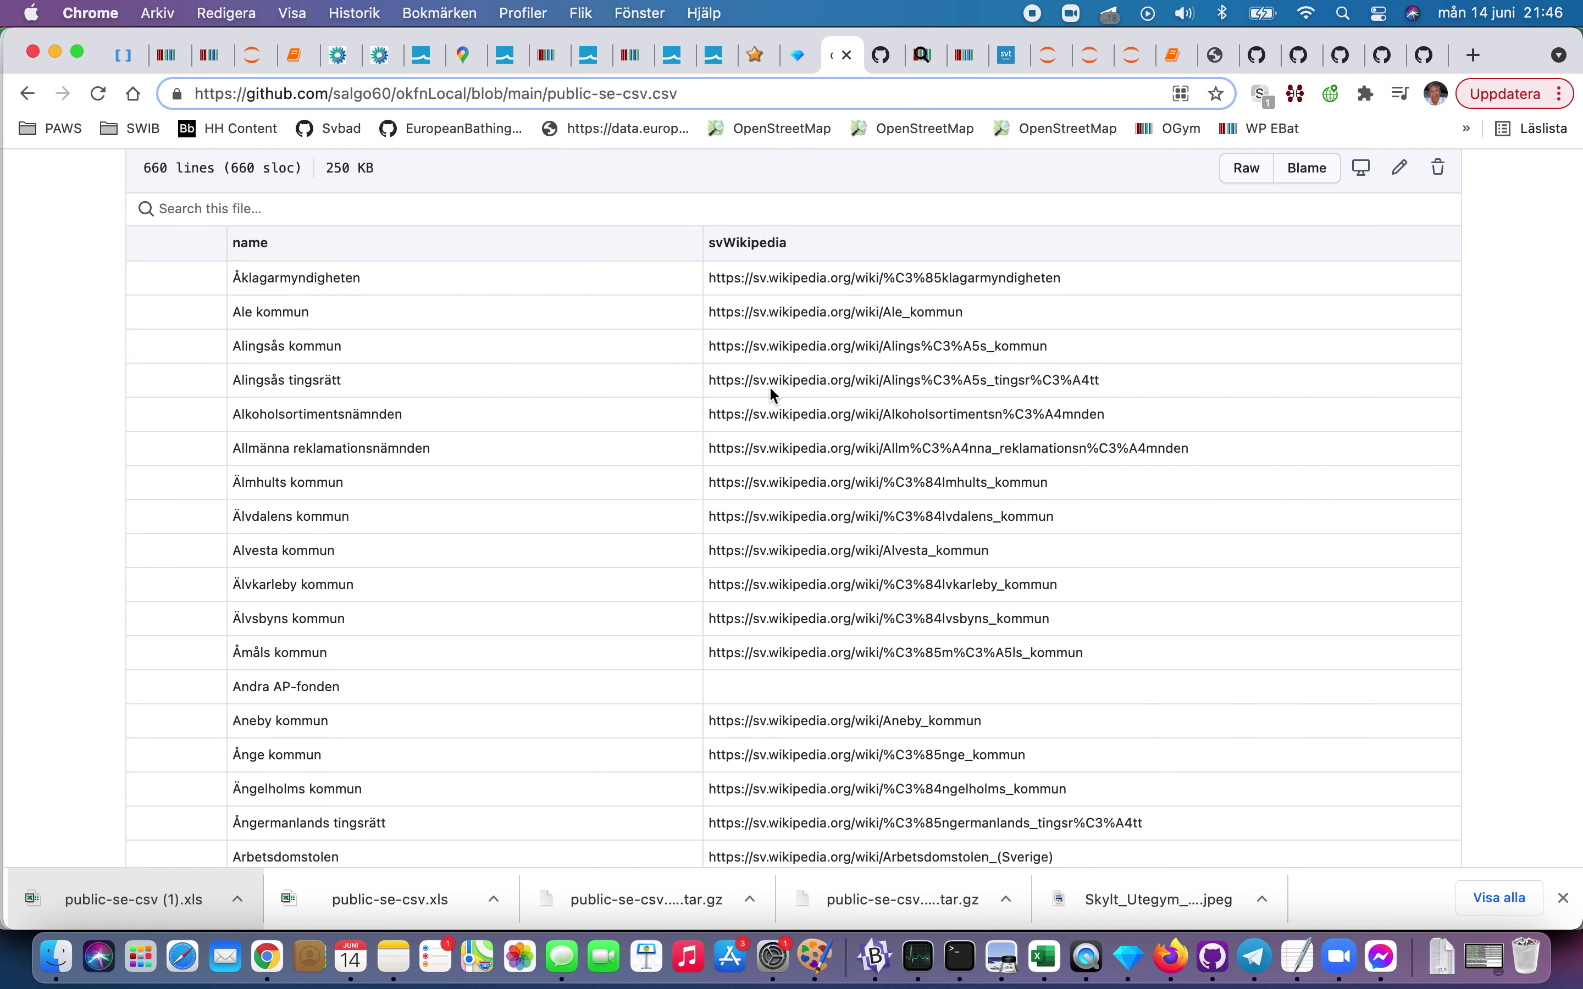
Step: Open the file's "Add files via upload" commit, highlight the list of fields added from Wikidata, and return to the file
scroll(767, 389, up, 5)
scroll(769, 387, up, 1)
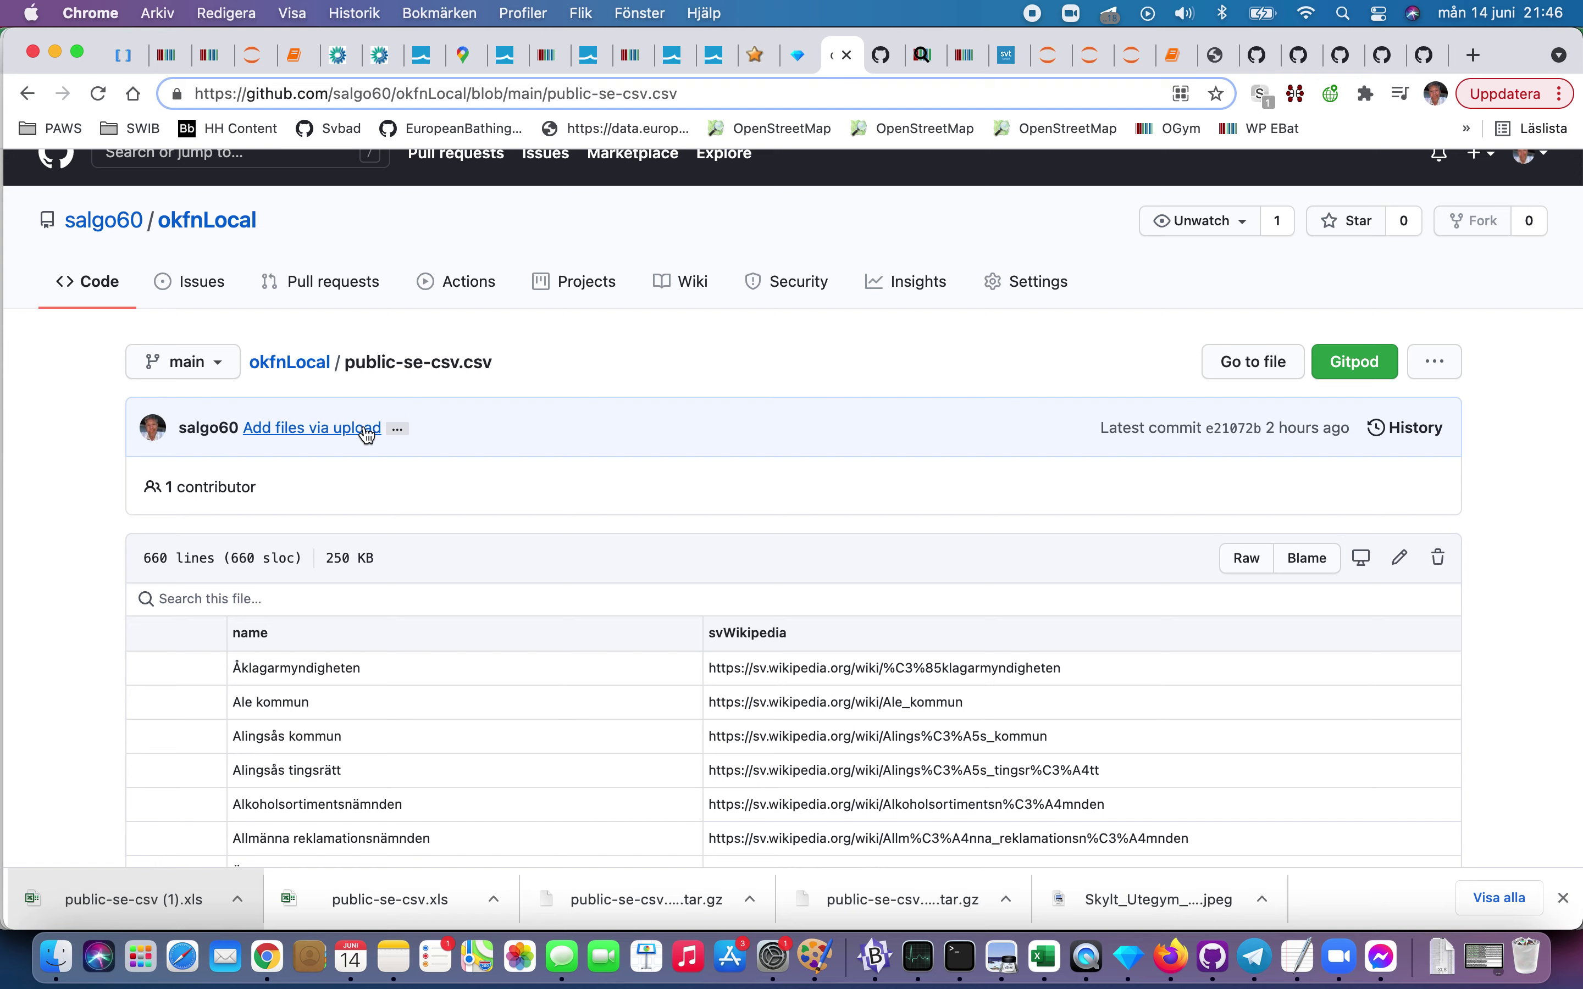
click(368, 429)
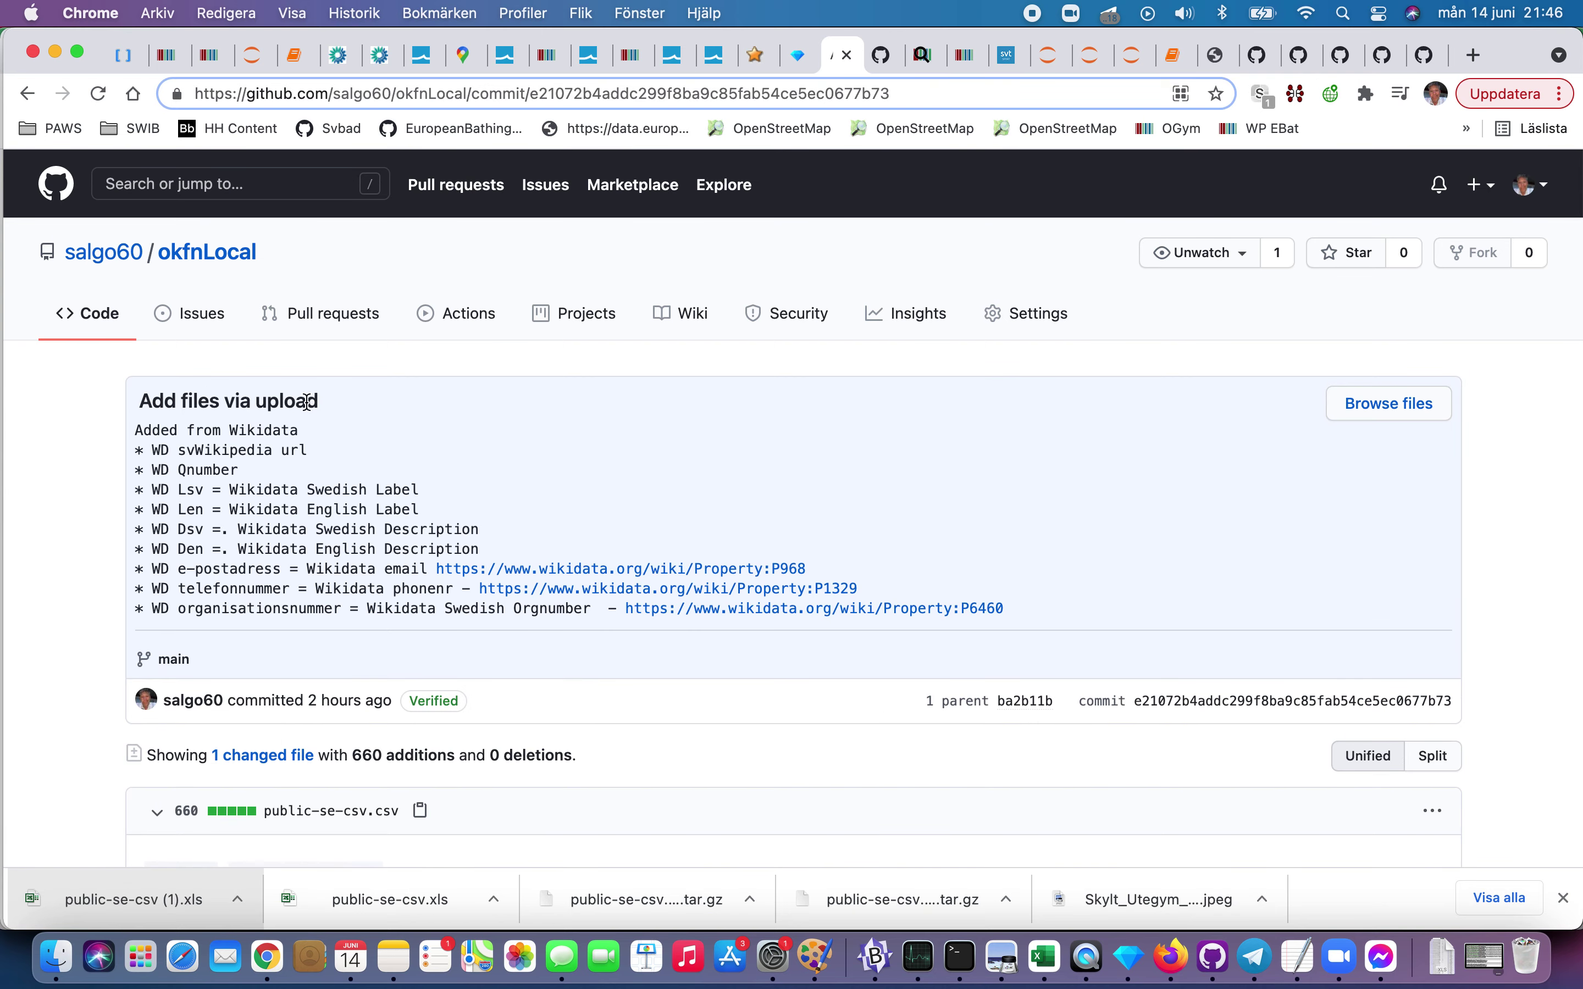
drag(142, 430, 357, 630)
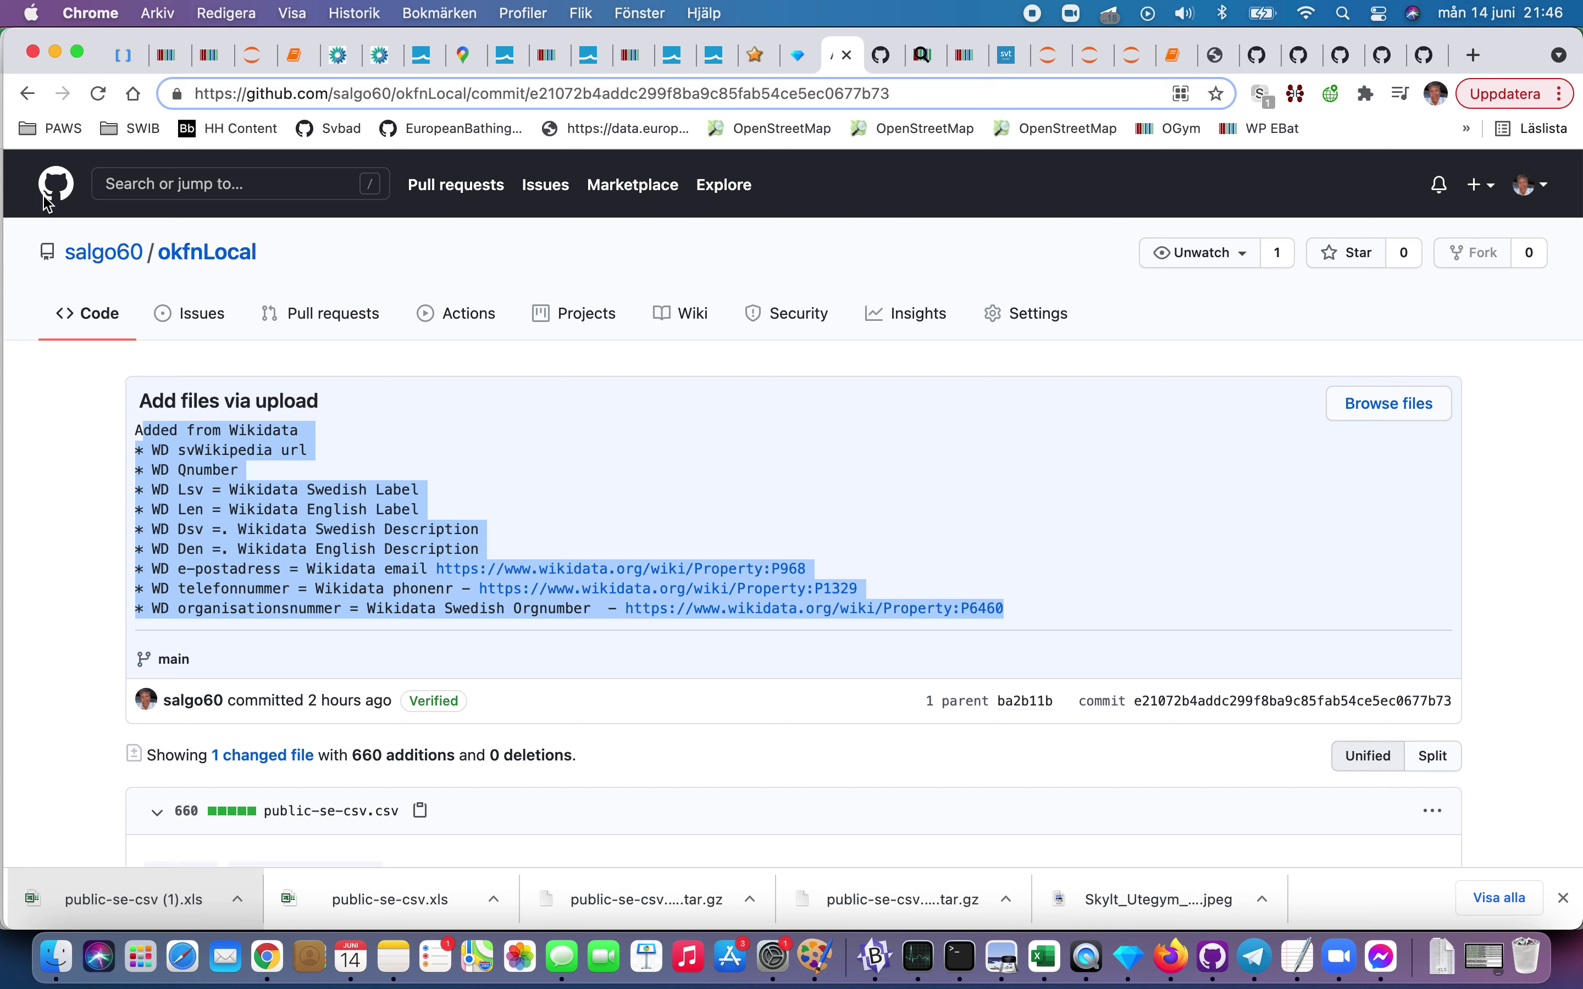
click(25, 96)
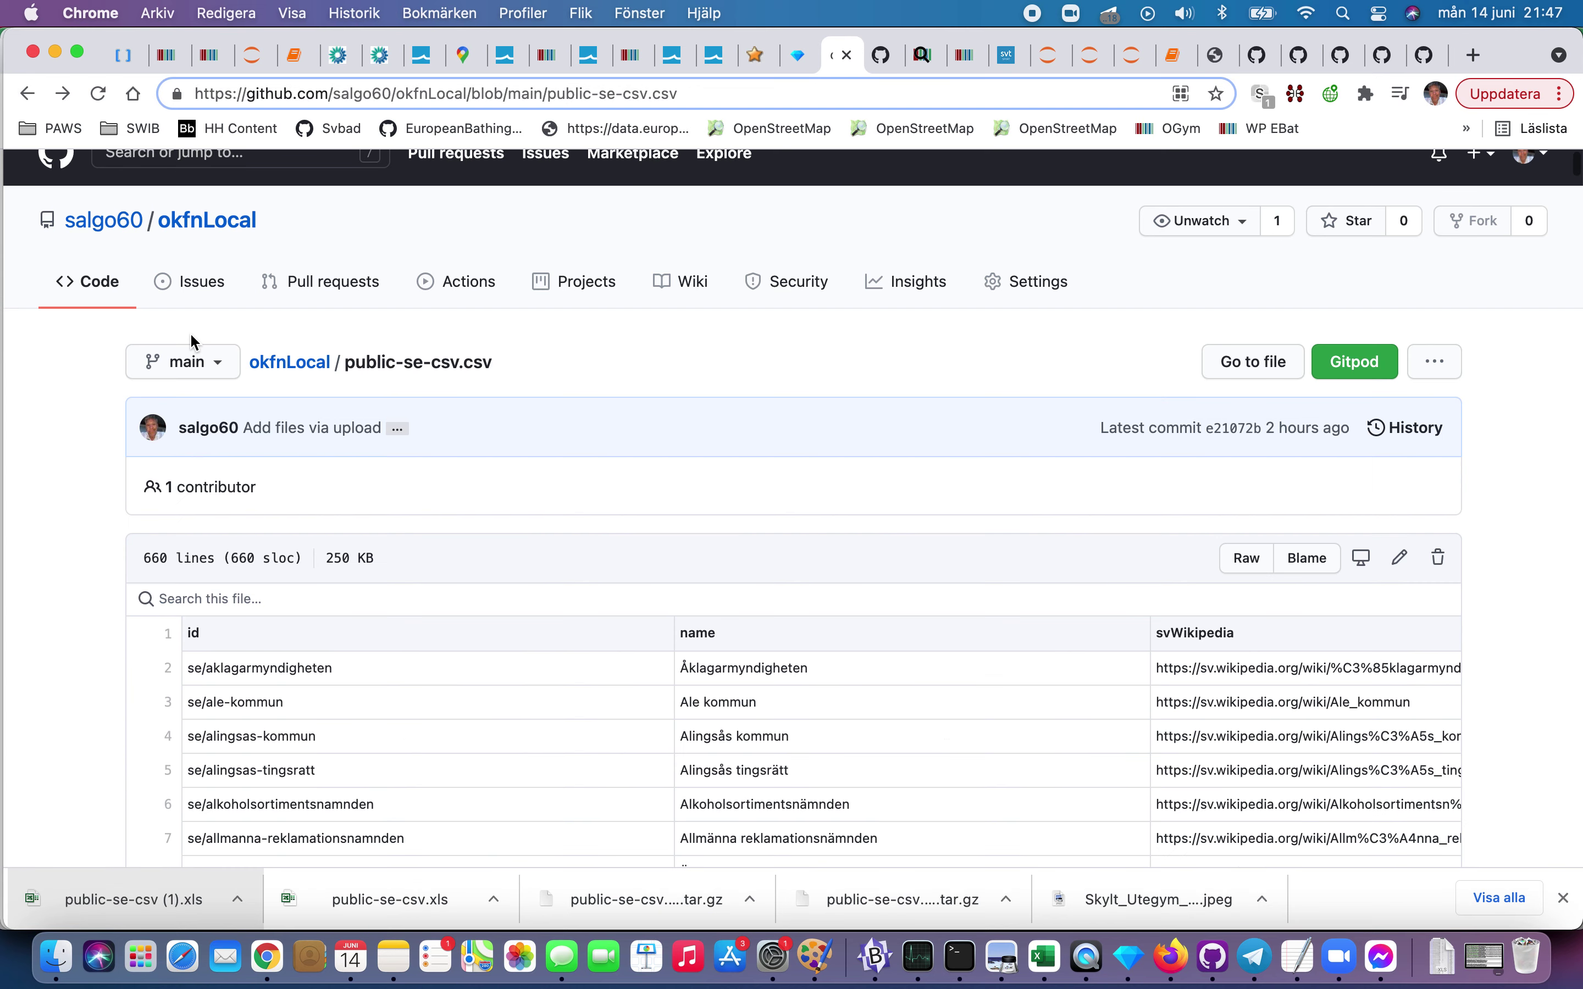
Step: Return to the okfnLocal repository and review the README's unmatched bodies, highlighting "Landstinget Sörmland"
scroll(191, 335, down, 5)
scroll(191, 335, up, 3)
scroll(191, 335, up, 3)
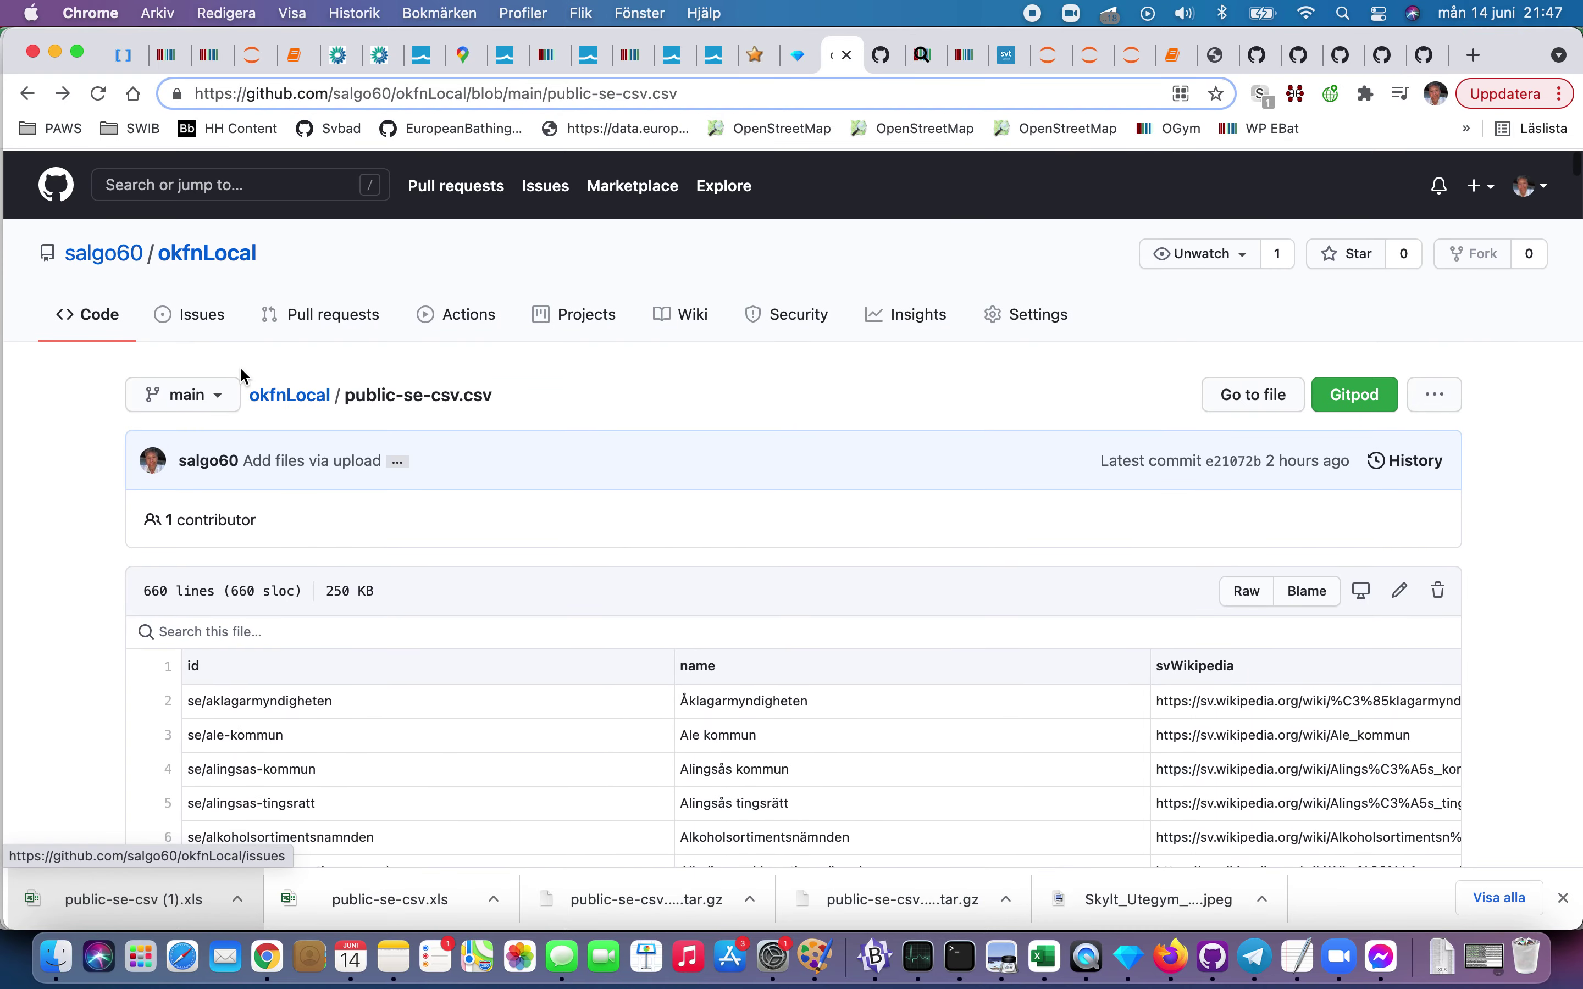
click(282, 399)
scroll(288, 406, down, 15)
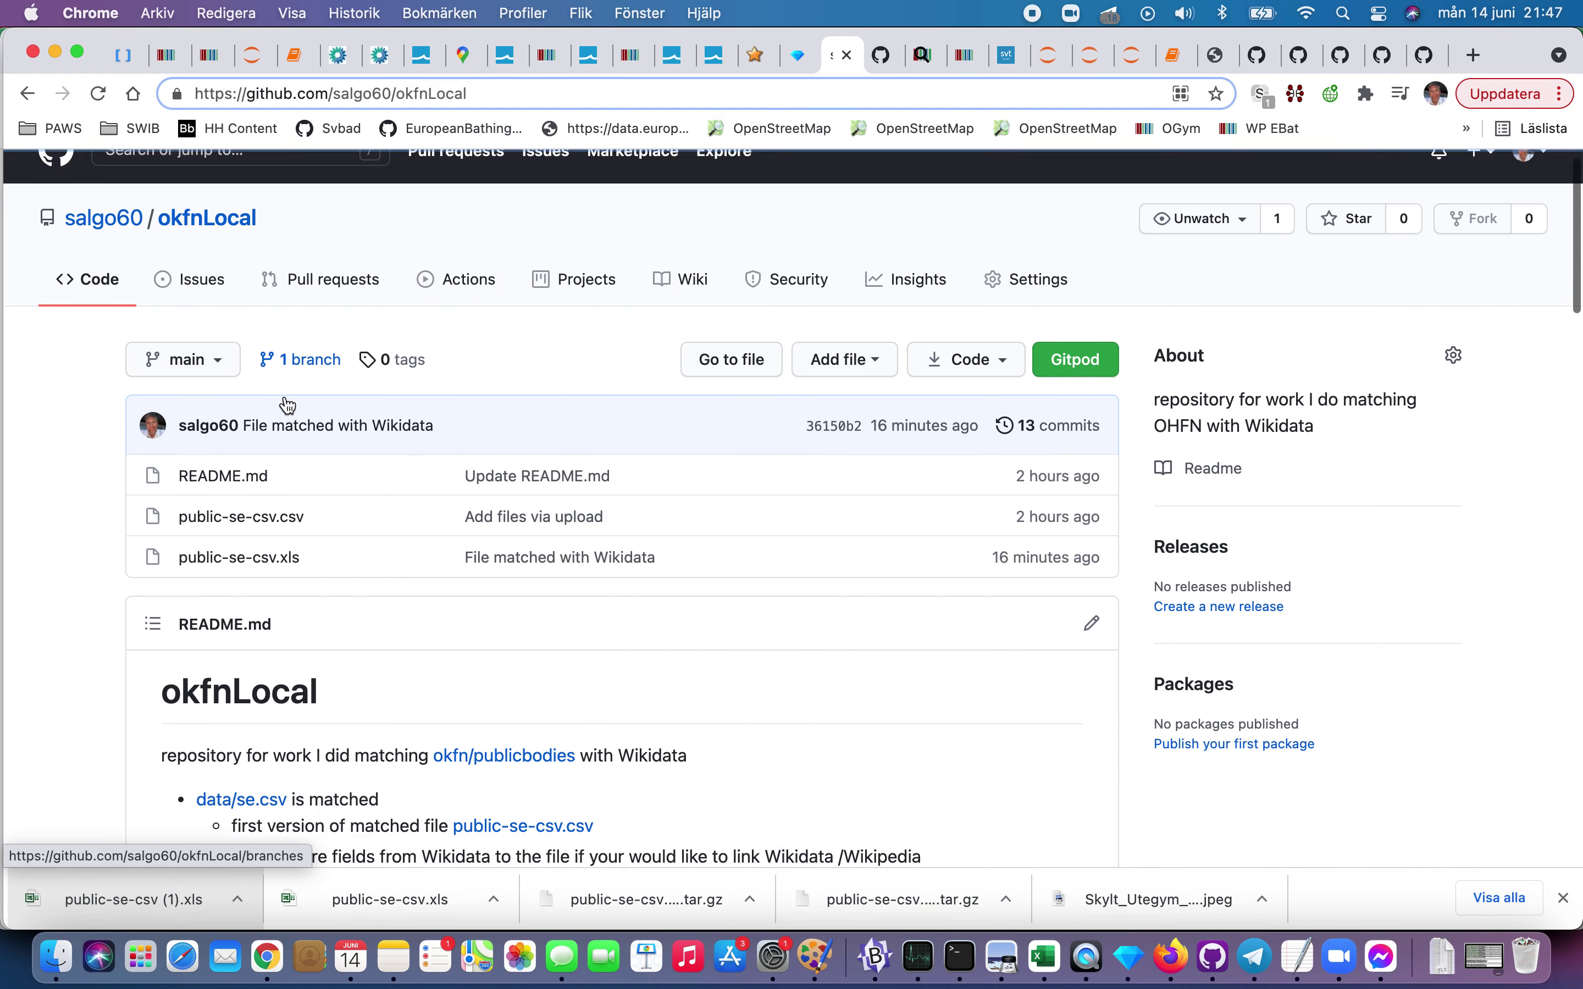
scroll(286, 397, down, 5)
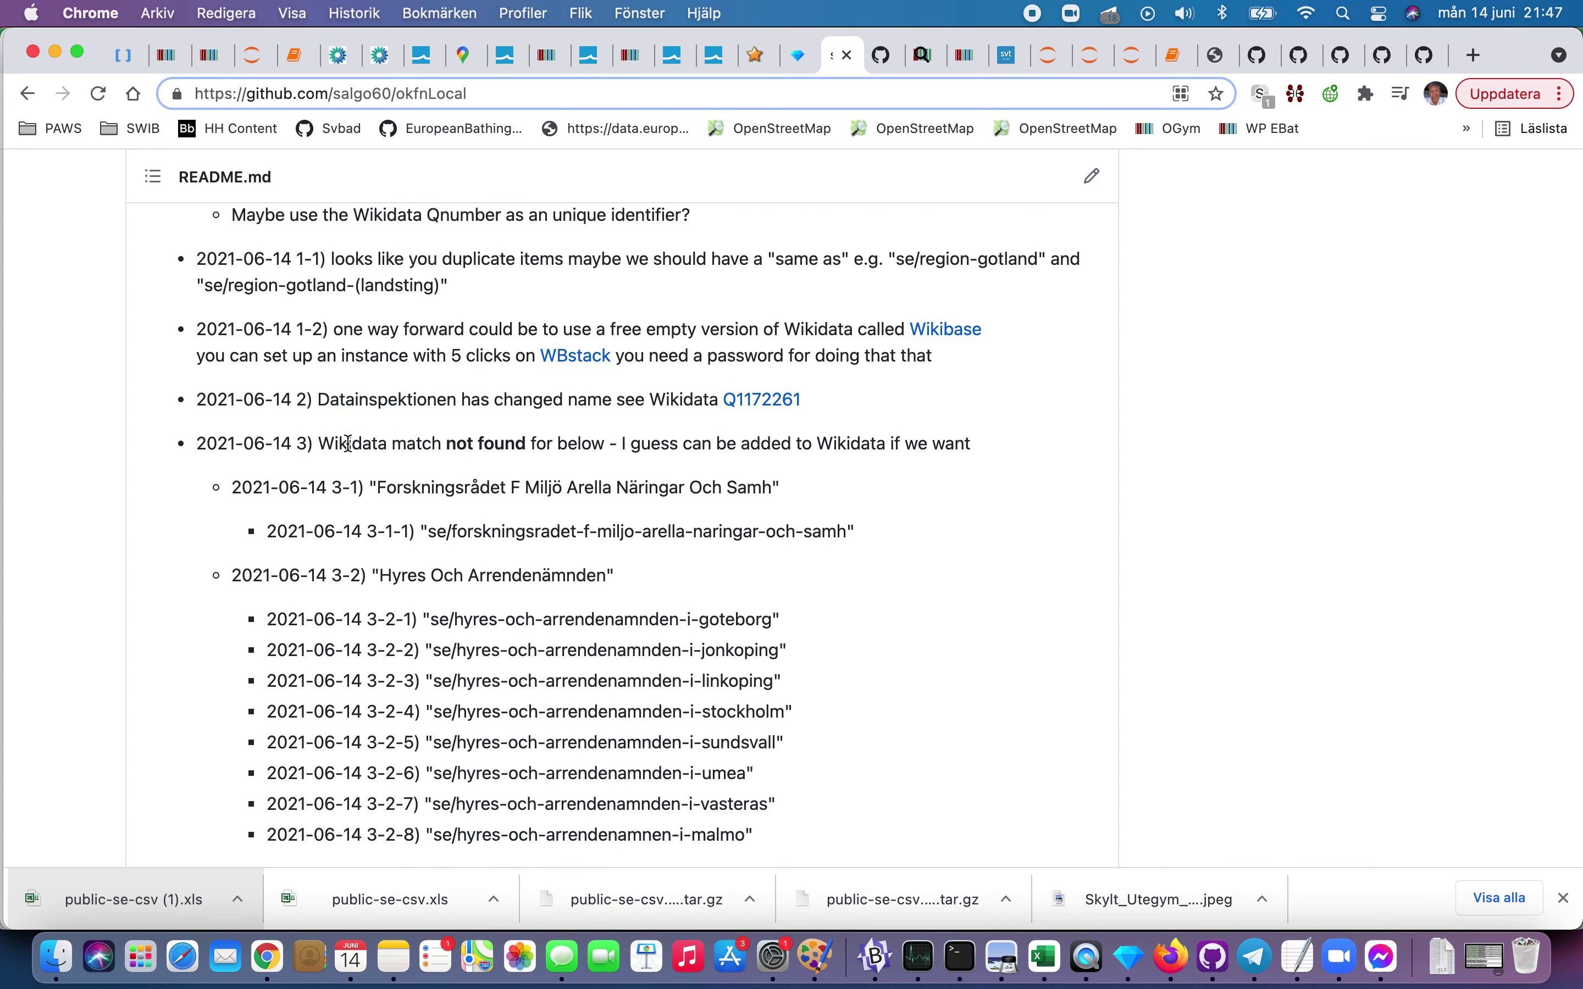
scroll(417, 596, down, 6)
scroll(417, 597, down, 6)
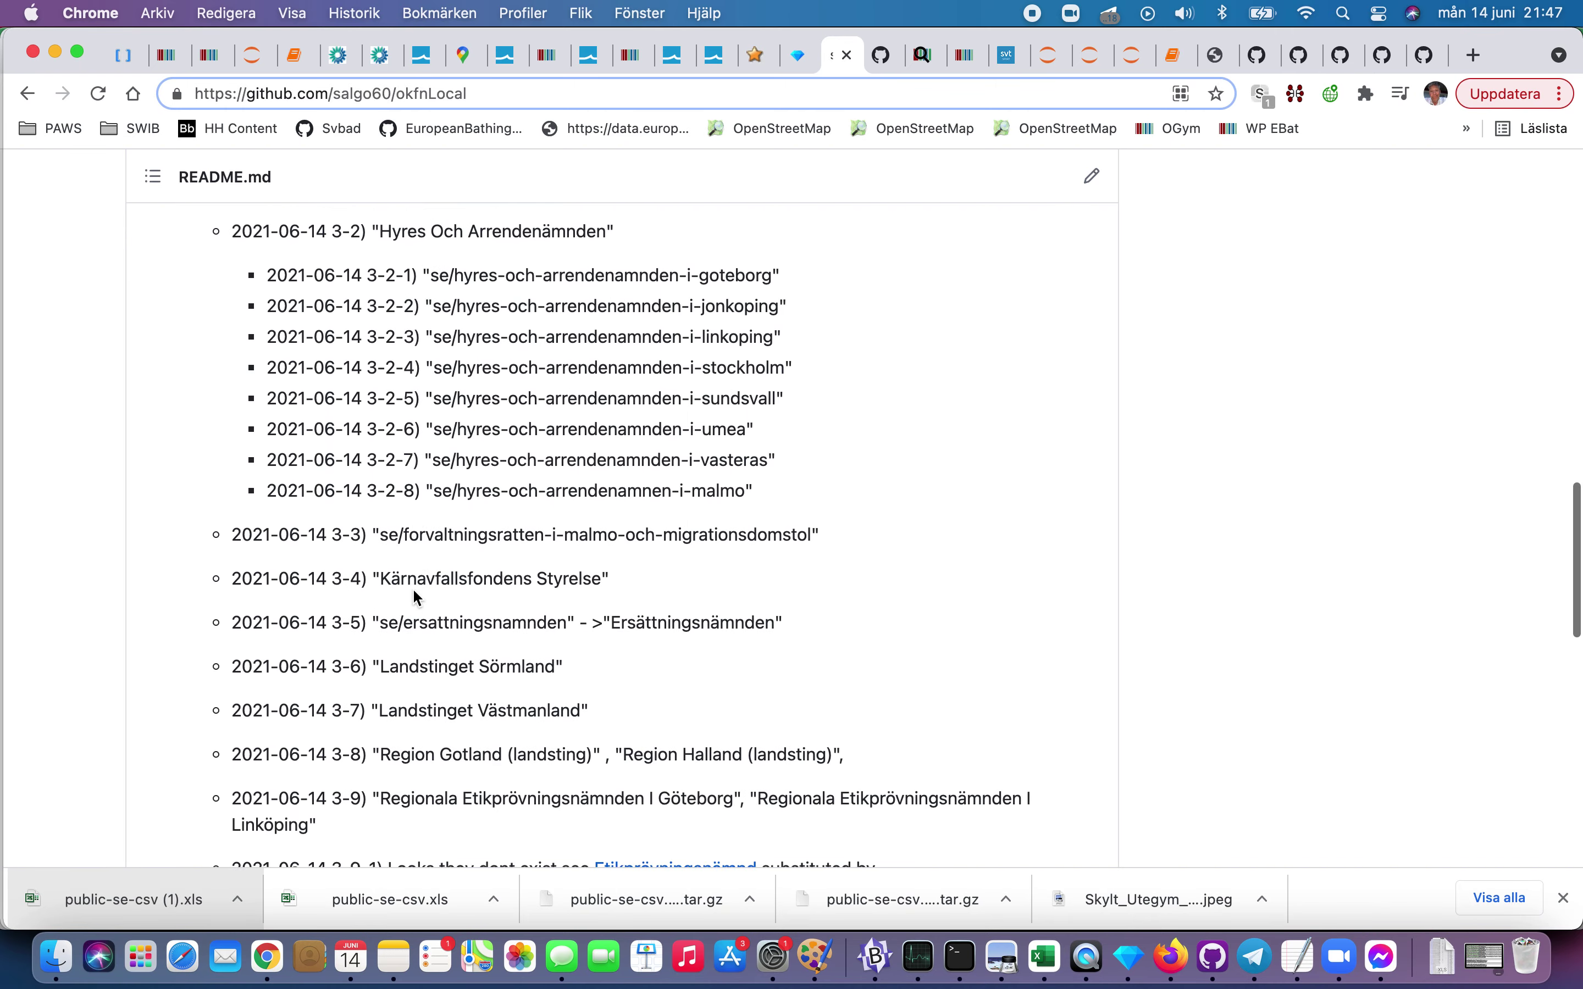
scroll(416, 597, down, 4)
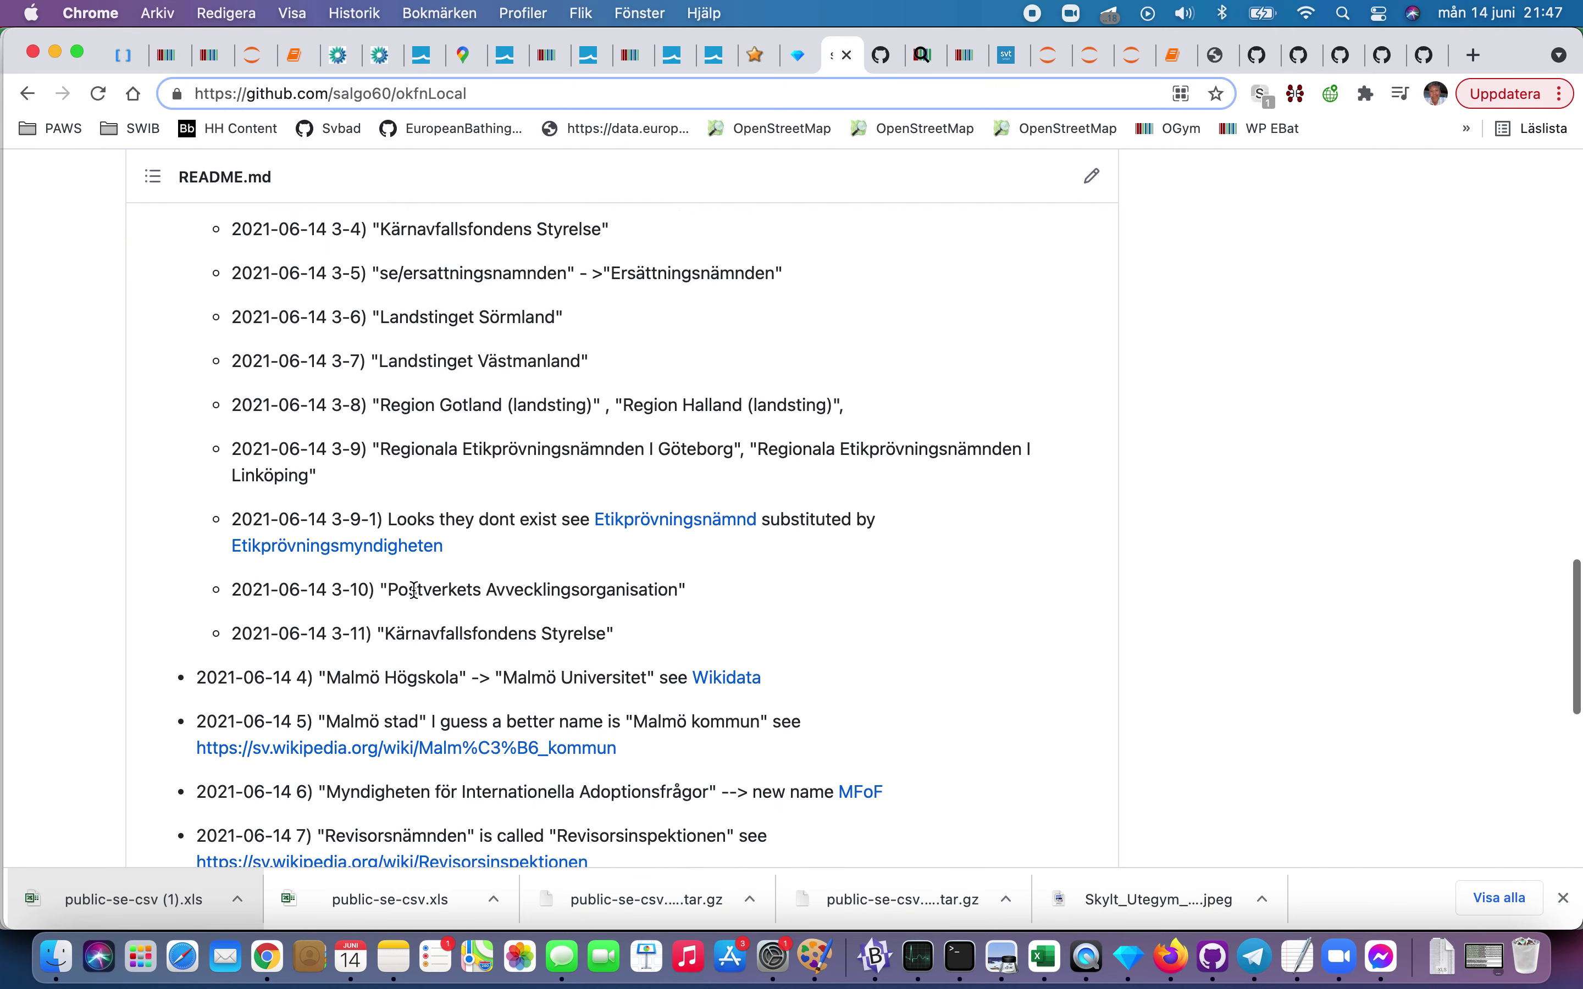
scroll(415, 590, up, 5)
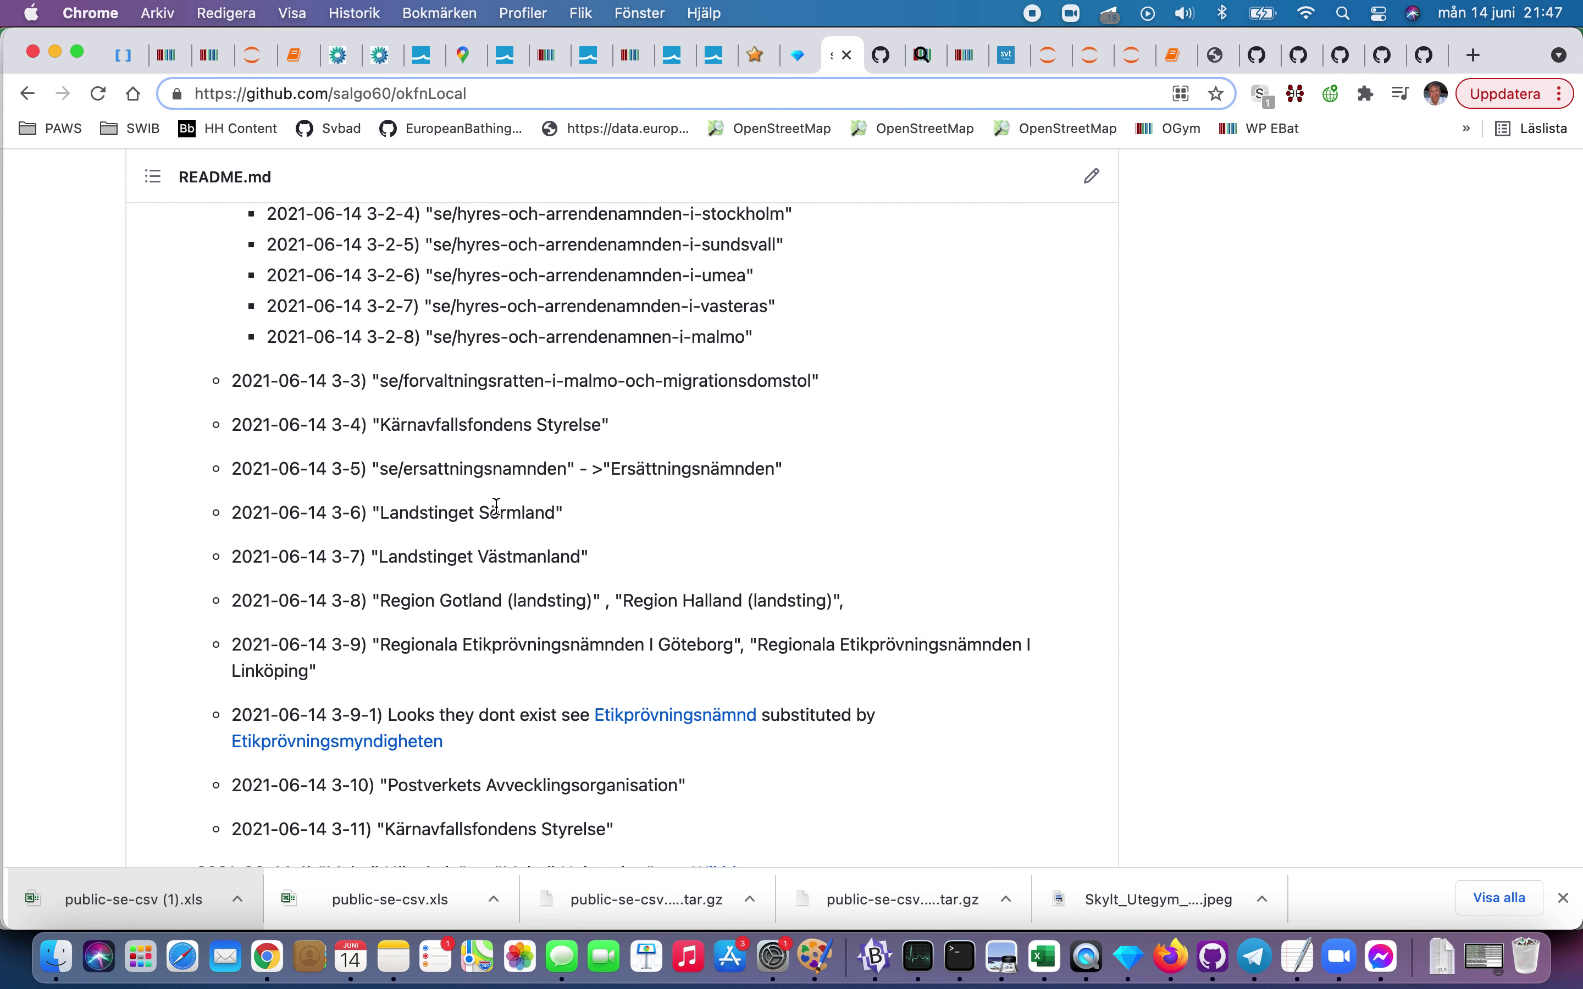
drag(557, 520, 383, 517)
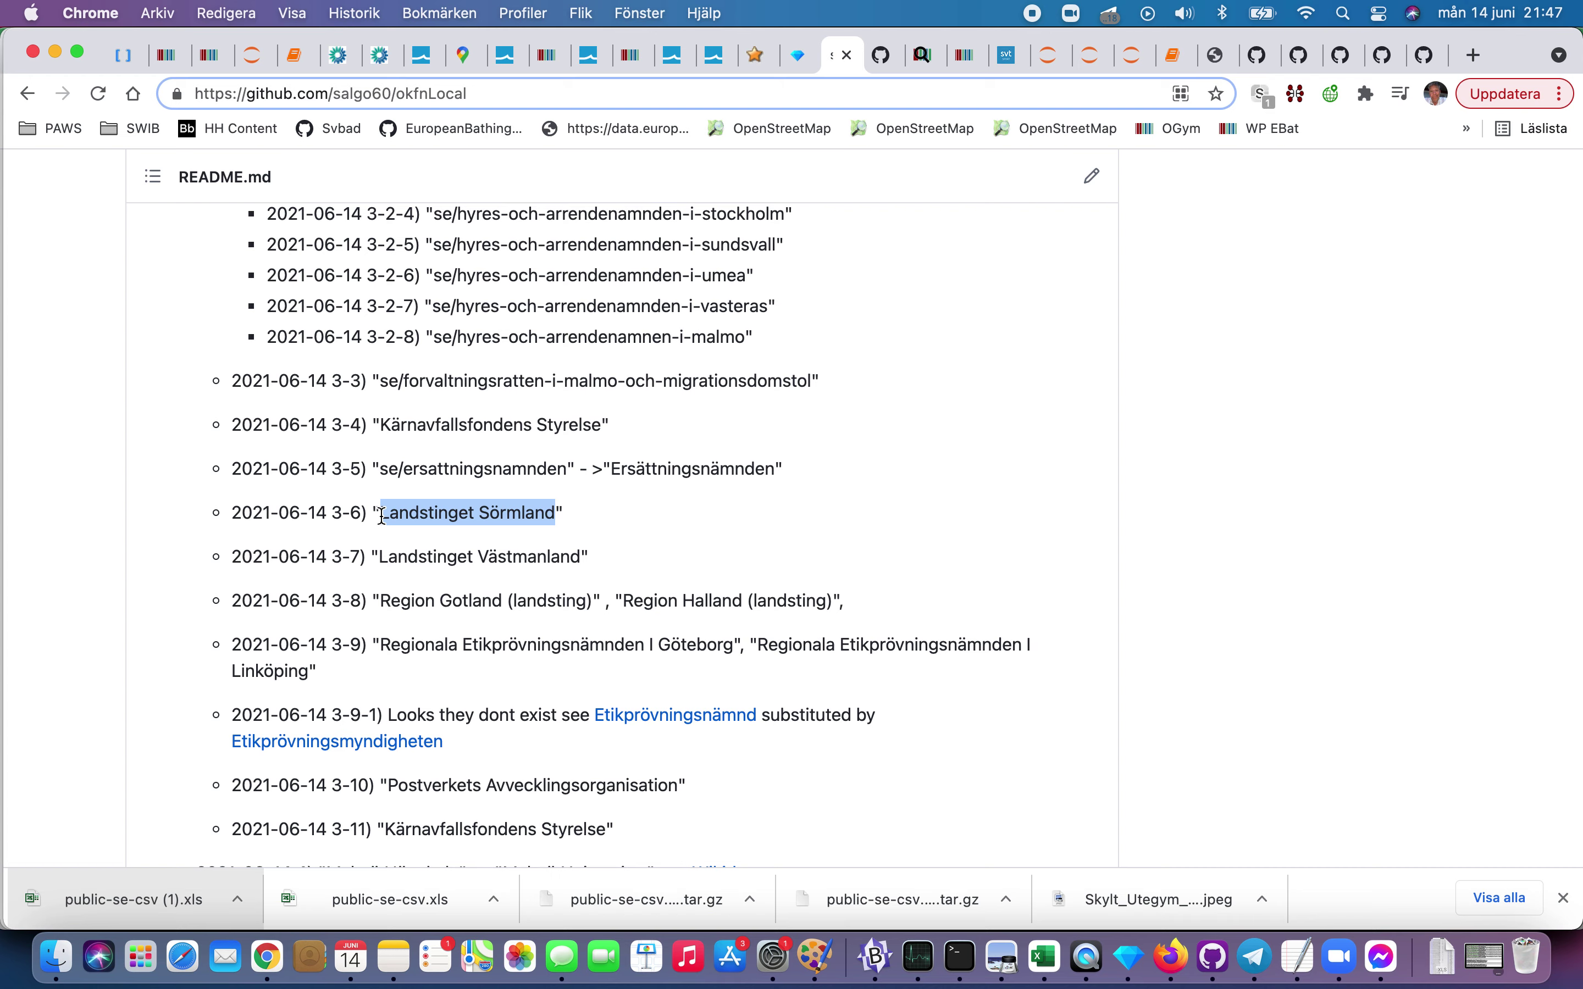
Step: Go back to README note 2 about the changed name and highlight "Datainspektionen"
scroll(383, 516, up, 10)
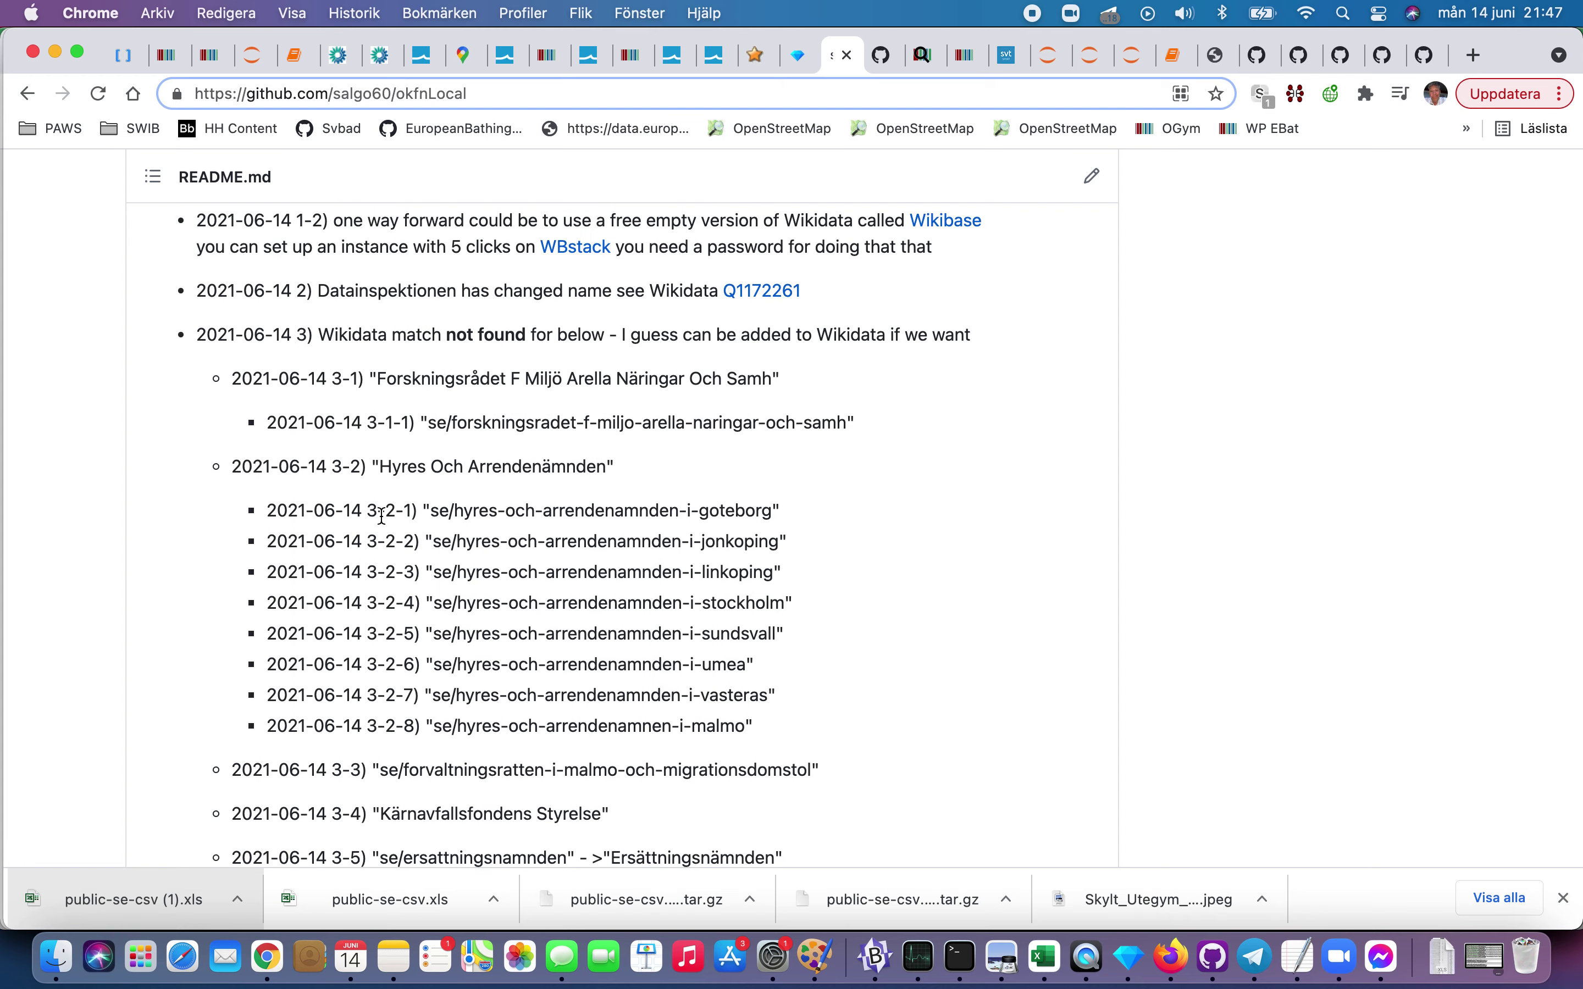
scroll(382, 517, up, 3)
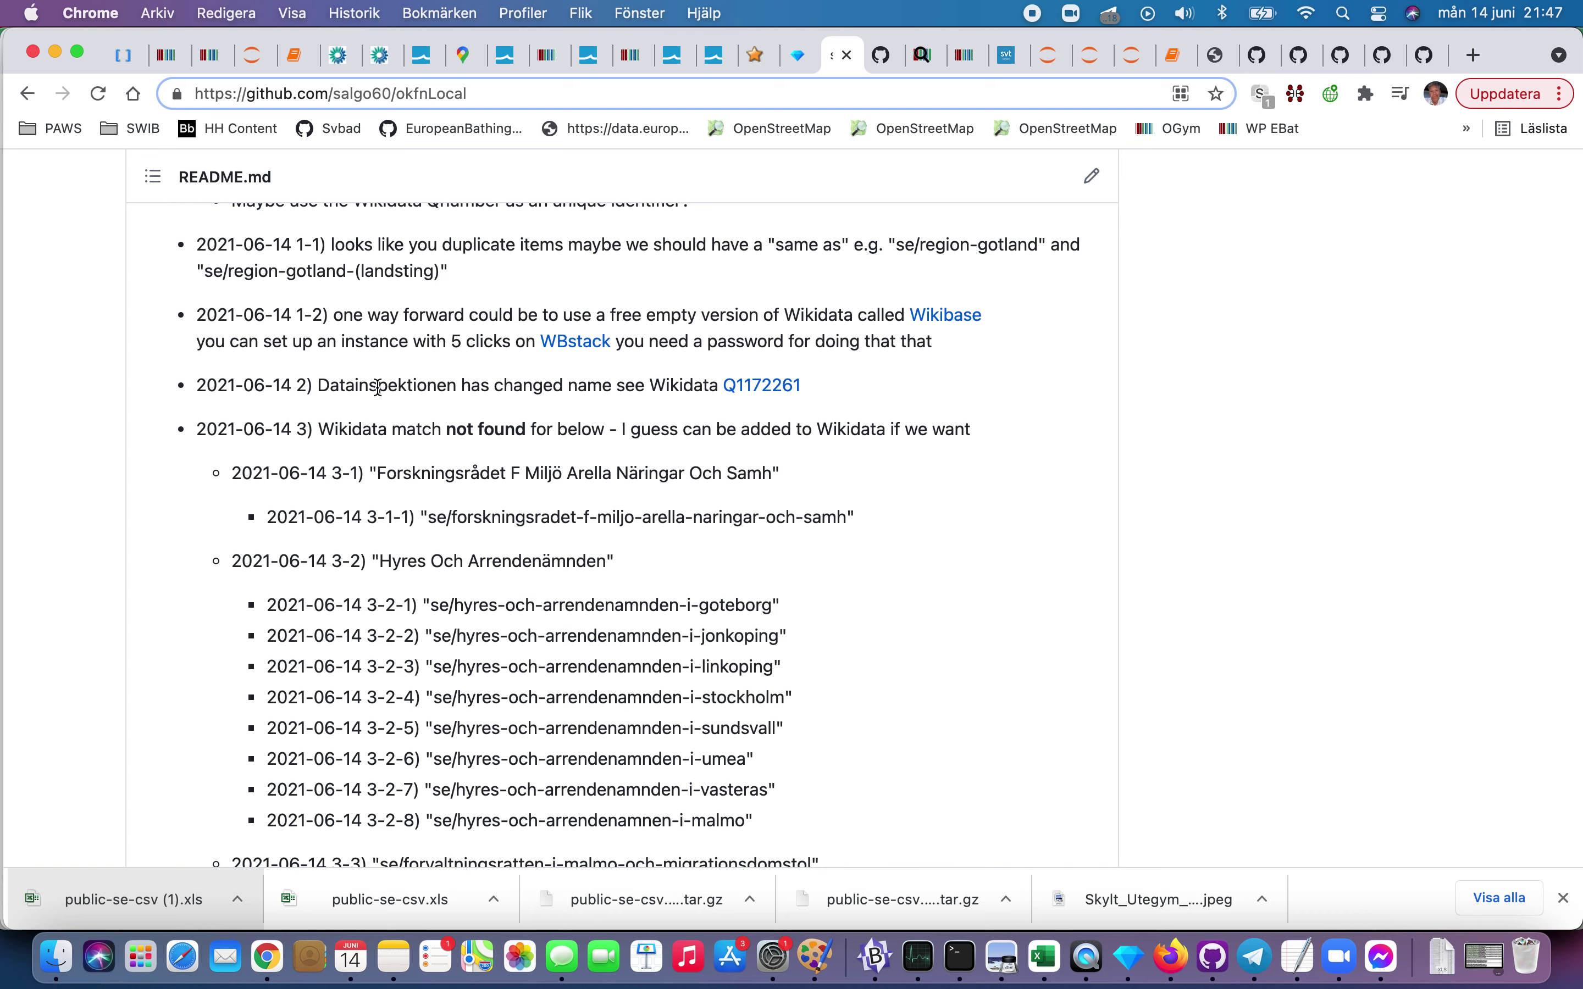
double_click(378, 388)
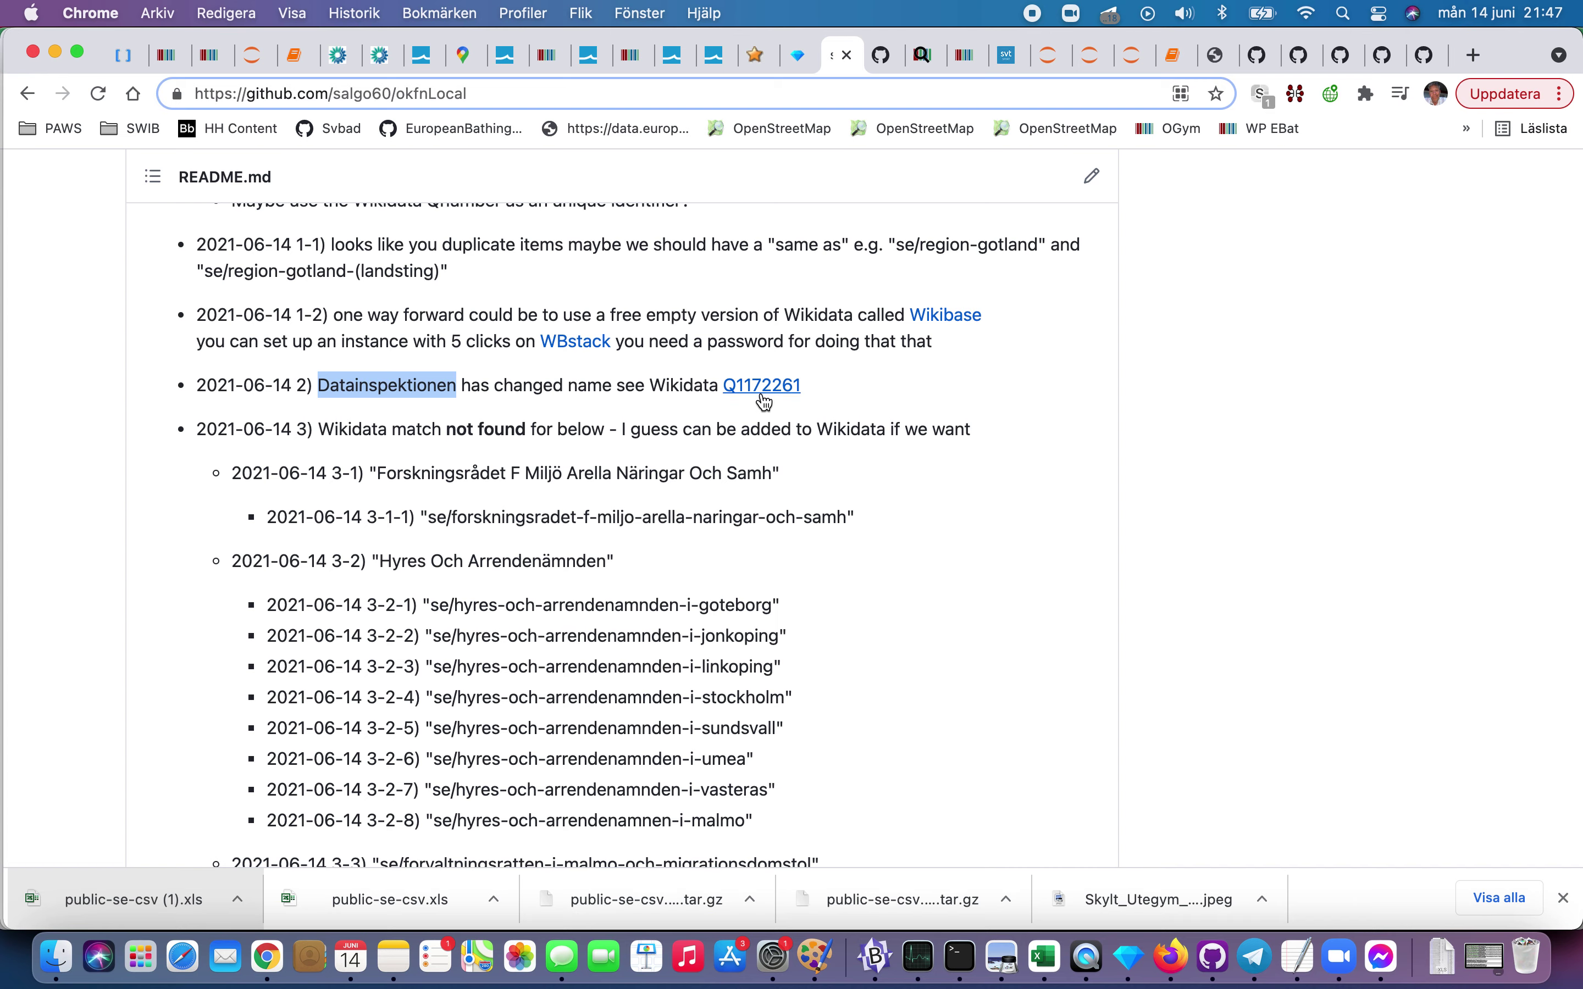
Step: Review the README's renaming notes from number 4 onward, highlighting "Högskola" in the Malmö Högskola note
scroll(579, 484, down, 5)
scroll(585, 495, down, 5)
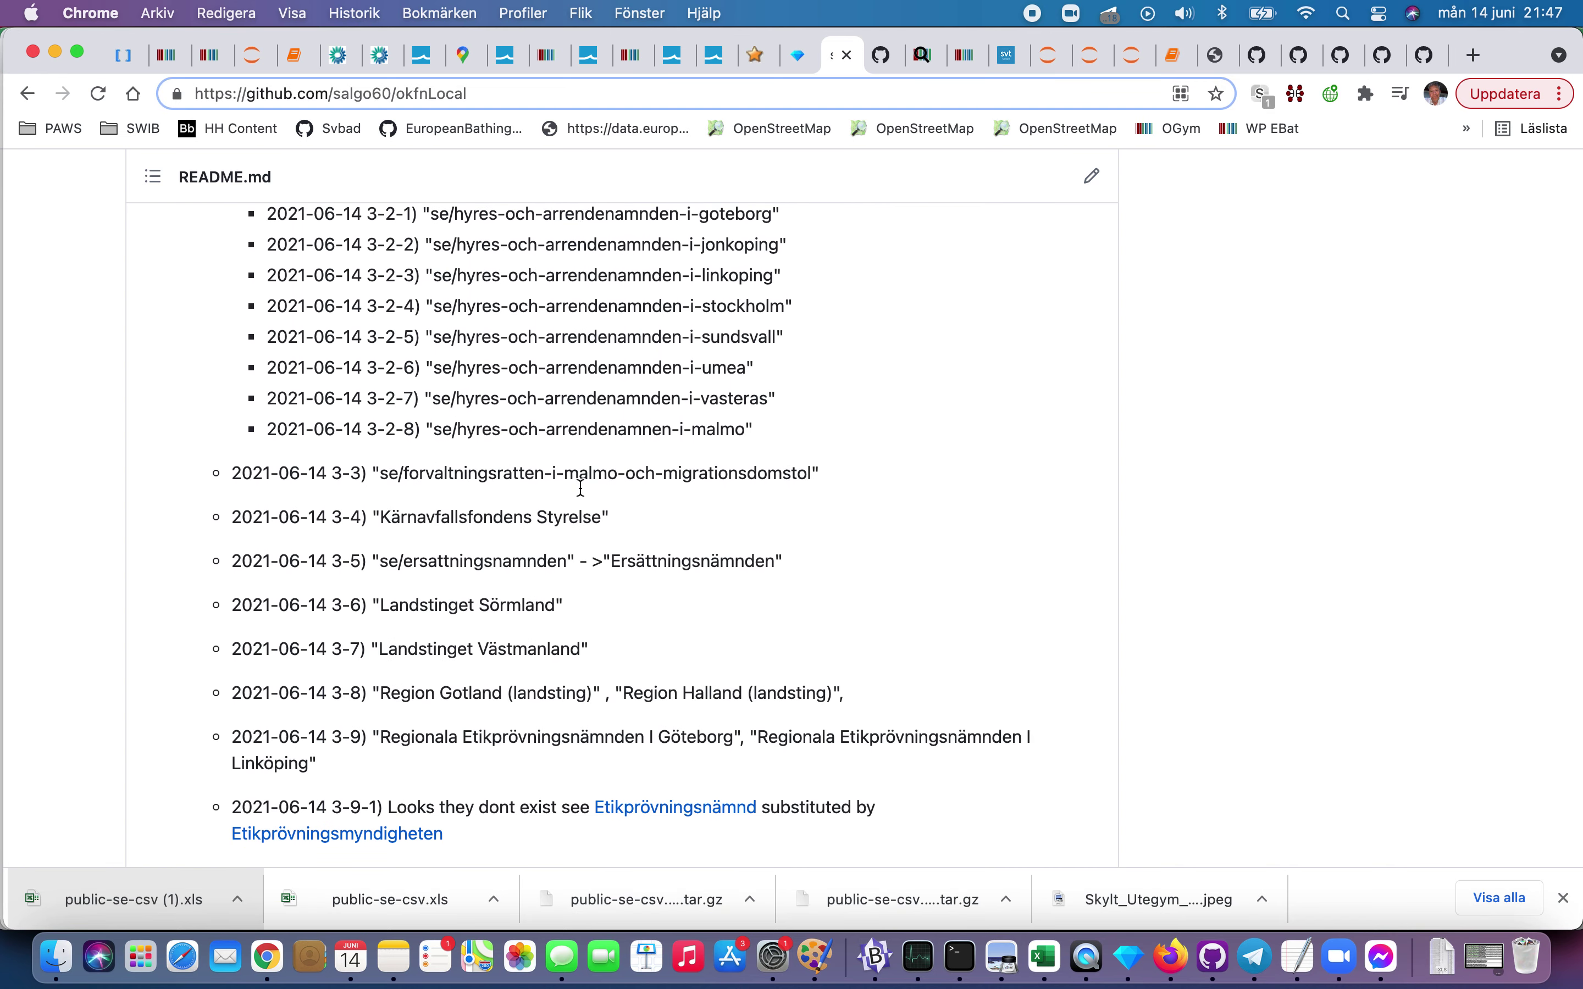
scroll(581, 489, down, 4)
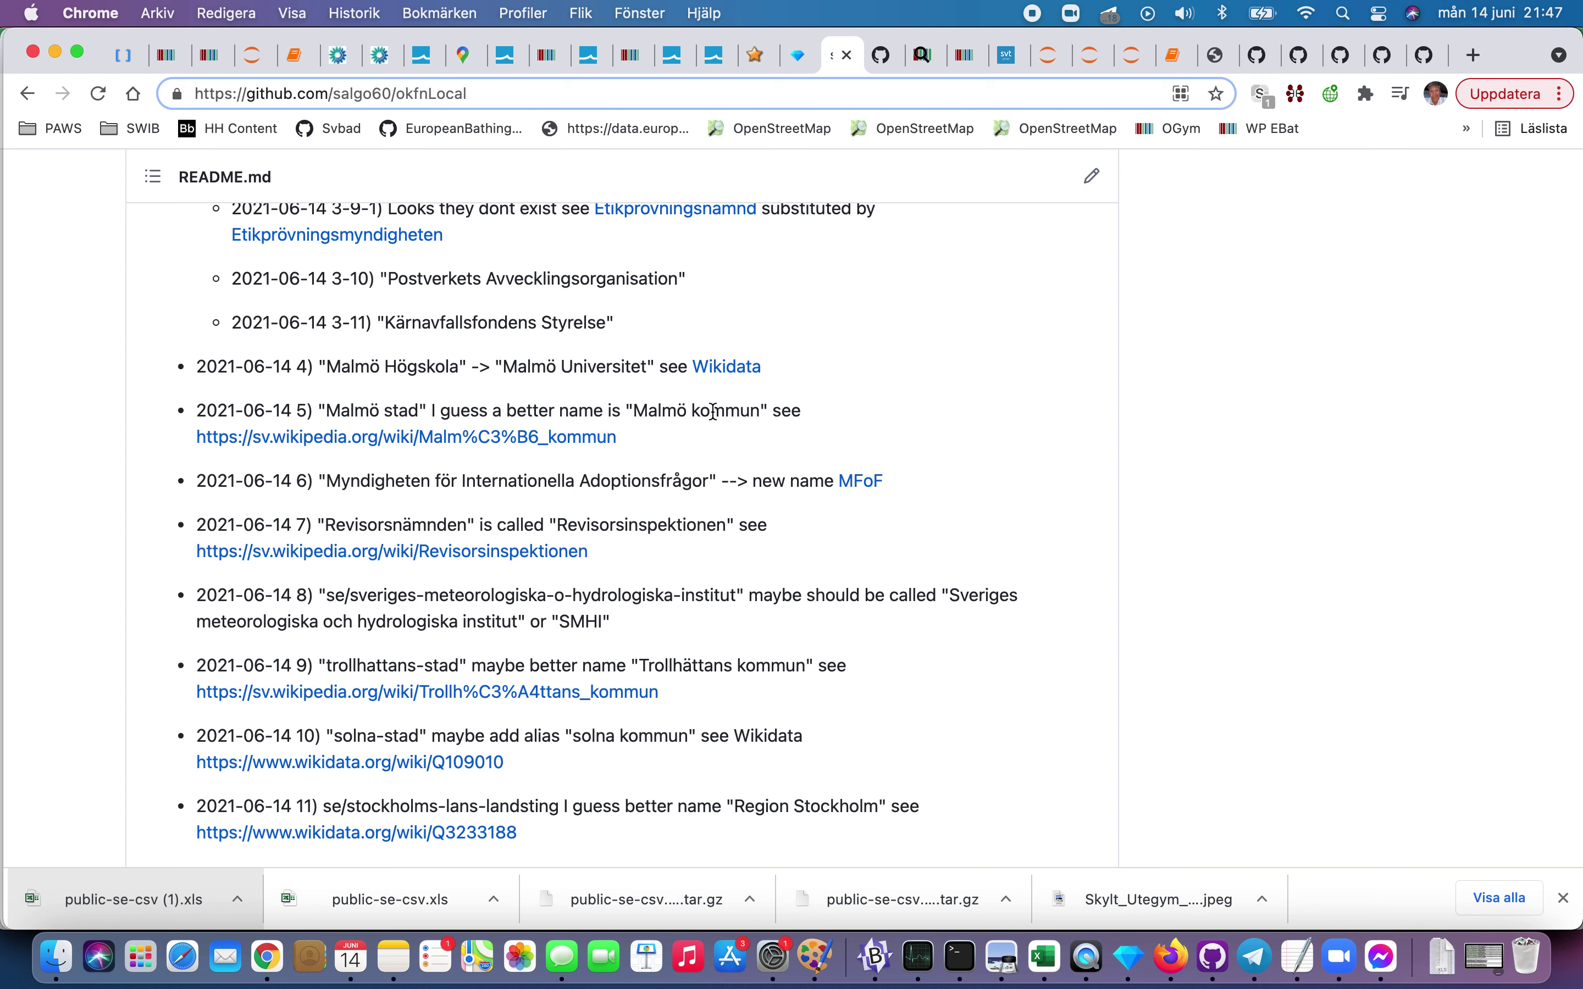
double_click(397, 368)
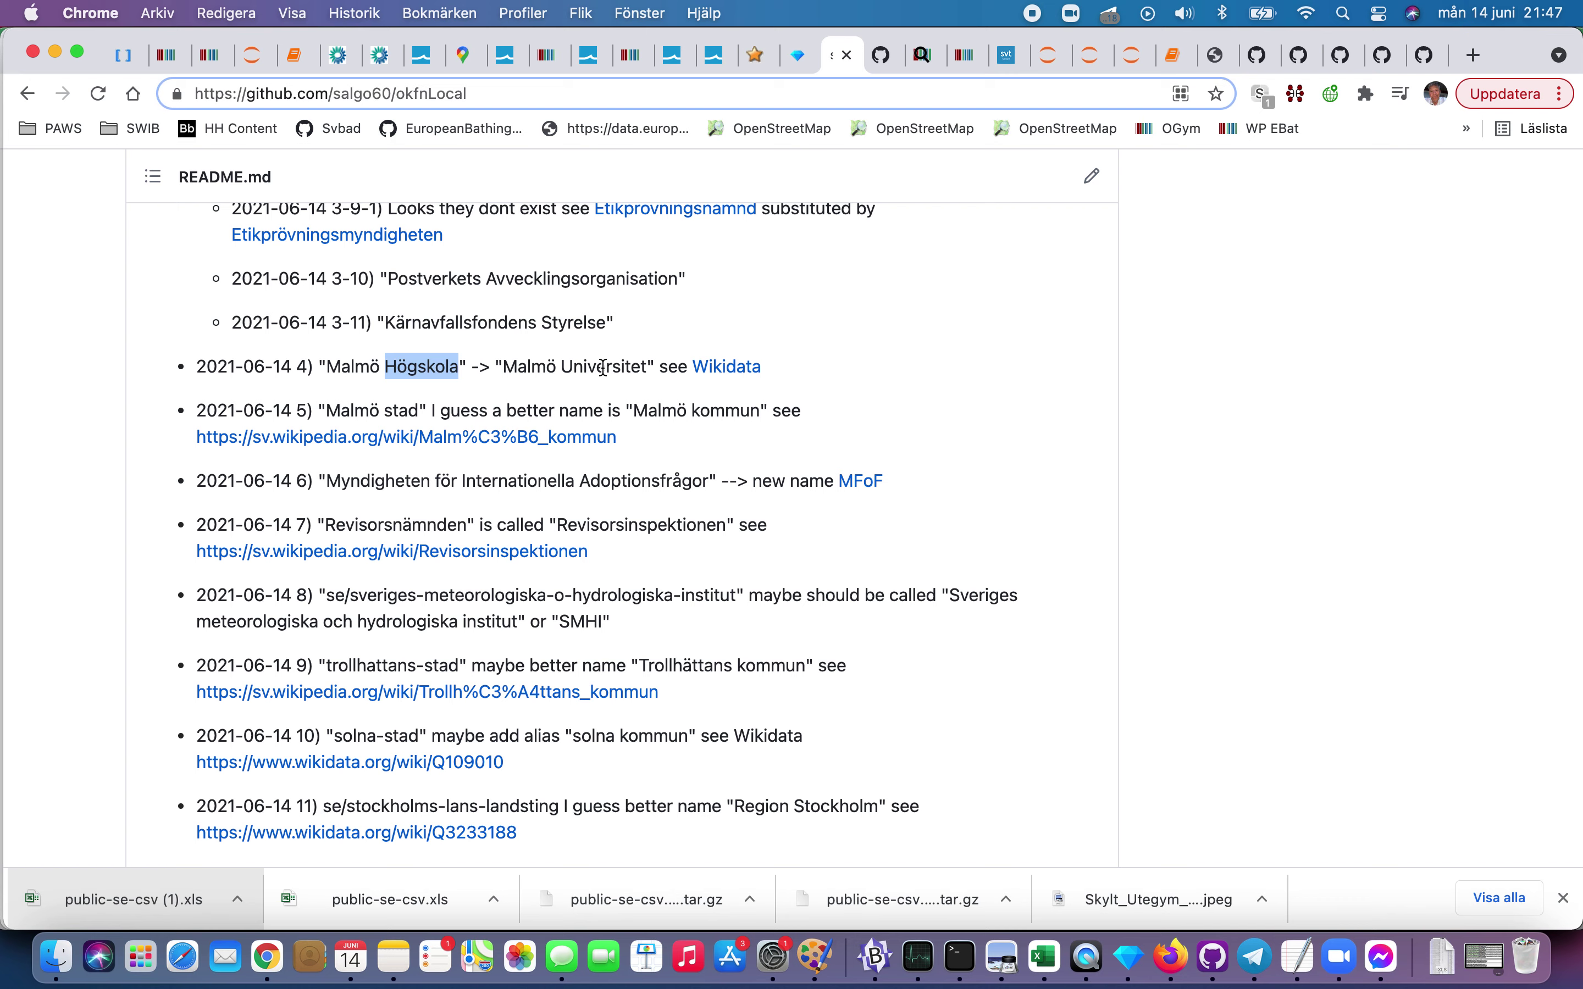
scroll(622, 371, down, 5)
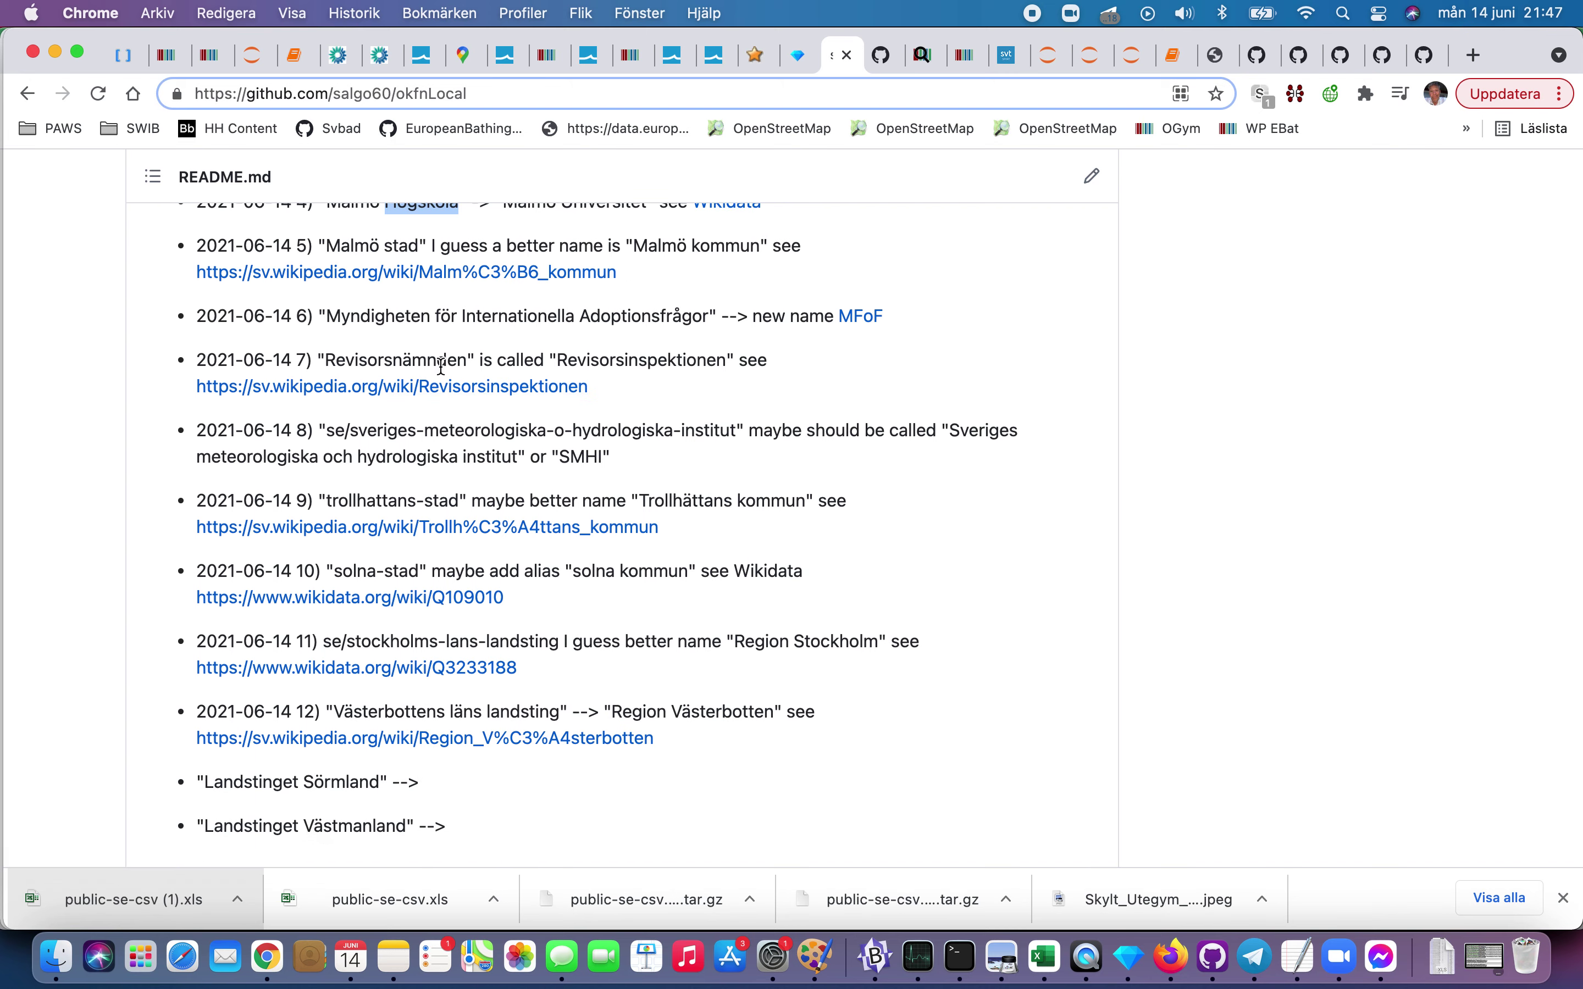
Step: Open the linked Swedish Wikipedia article Revisorsinspektionen in a new tab, look through it, and close it
super+click(526, 396)
key(ctrl+Tab)
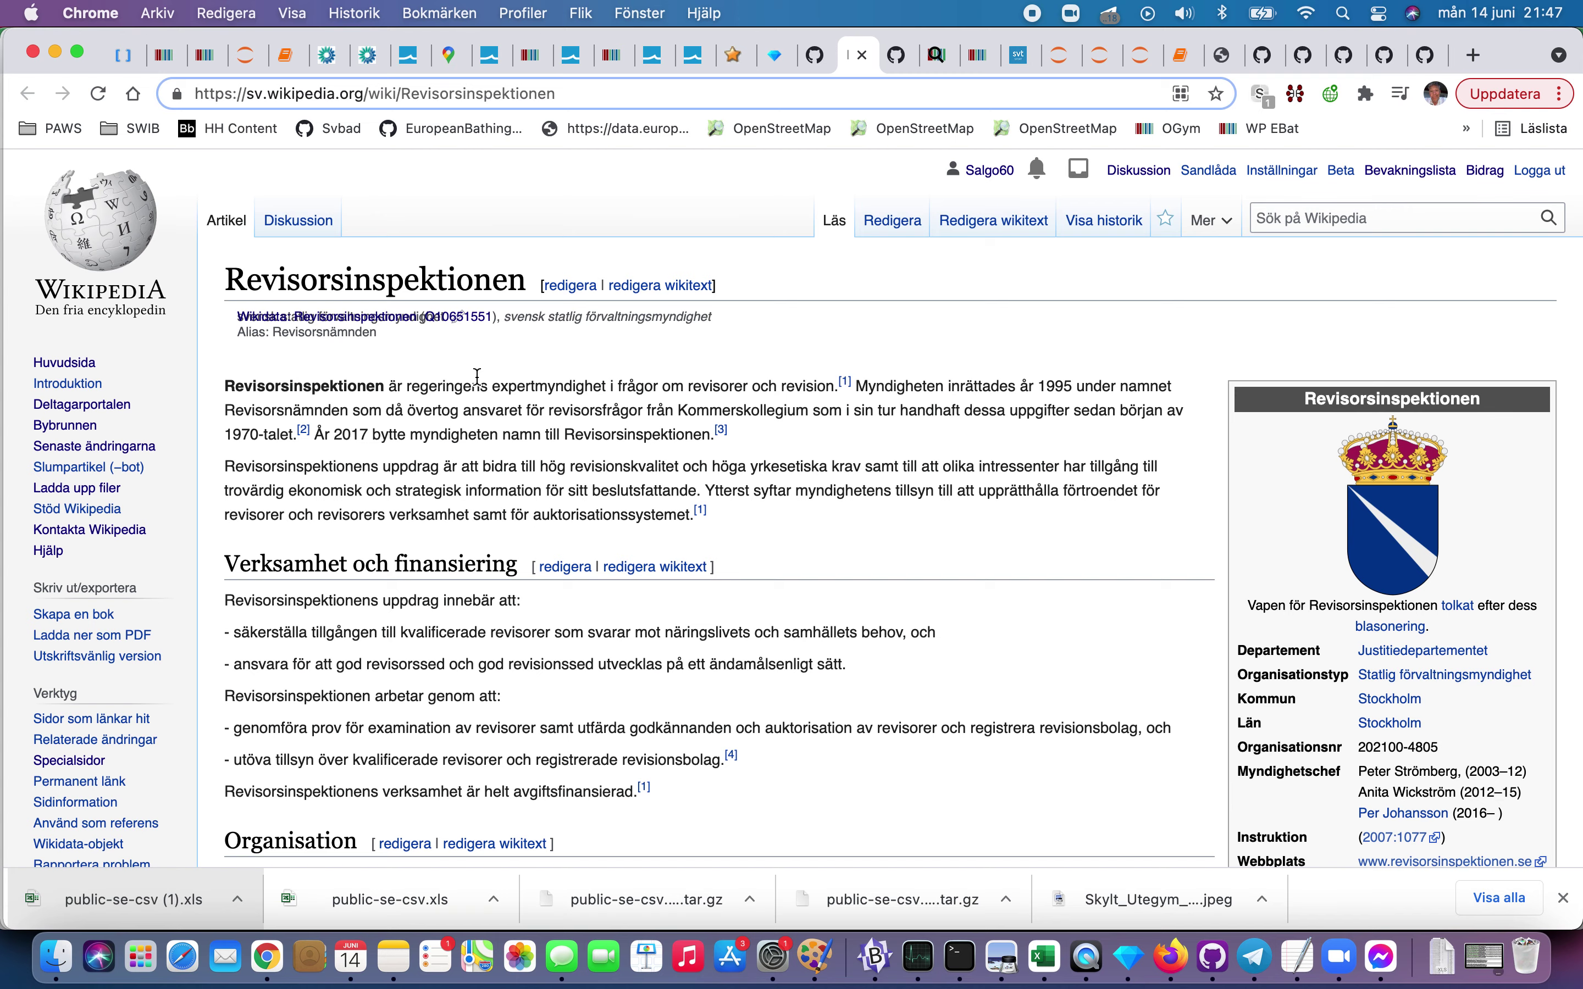
scroll(500, 429, down, 7)
scroll(499, 425, up, 7)
scroll(187, 284, down, 6)
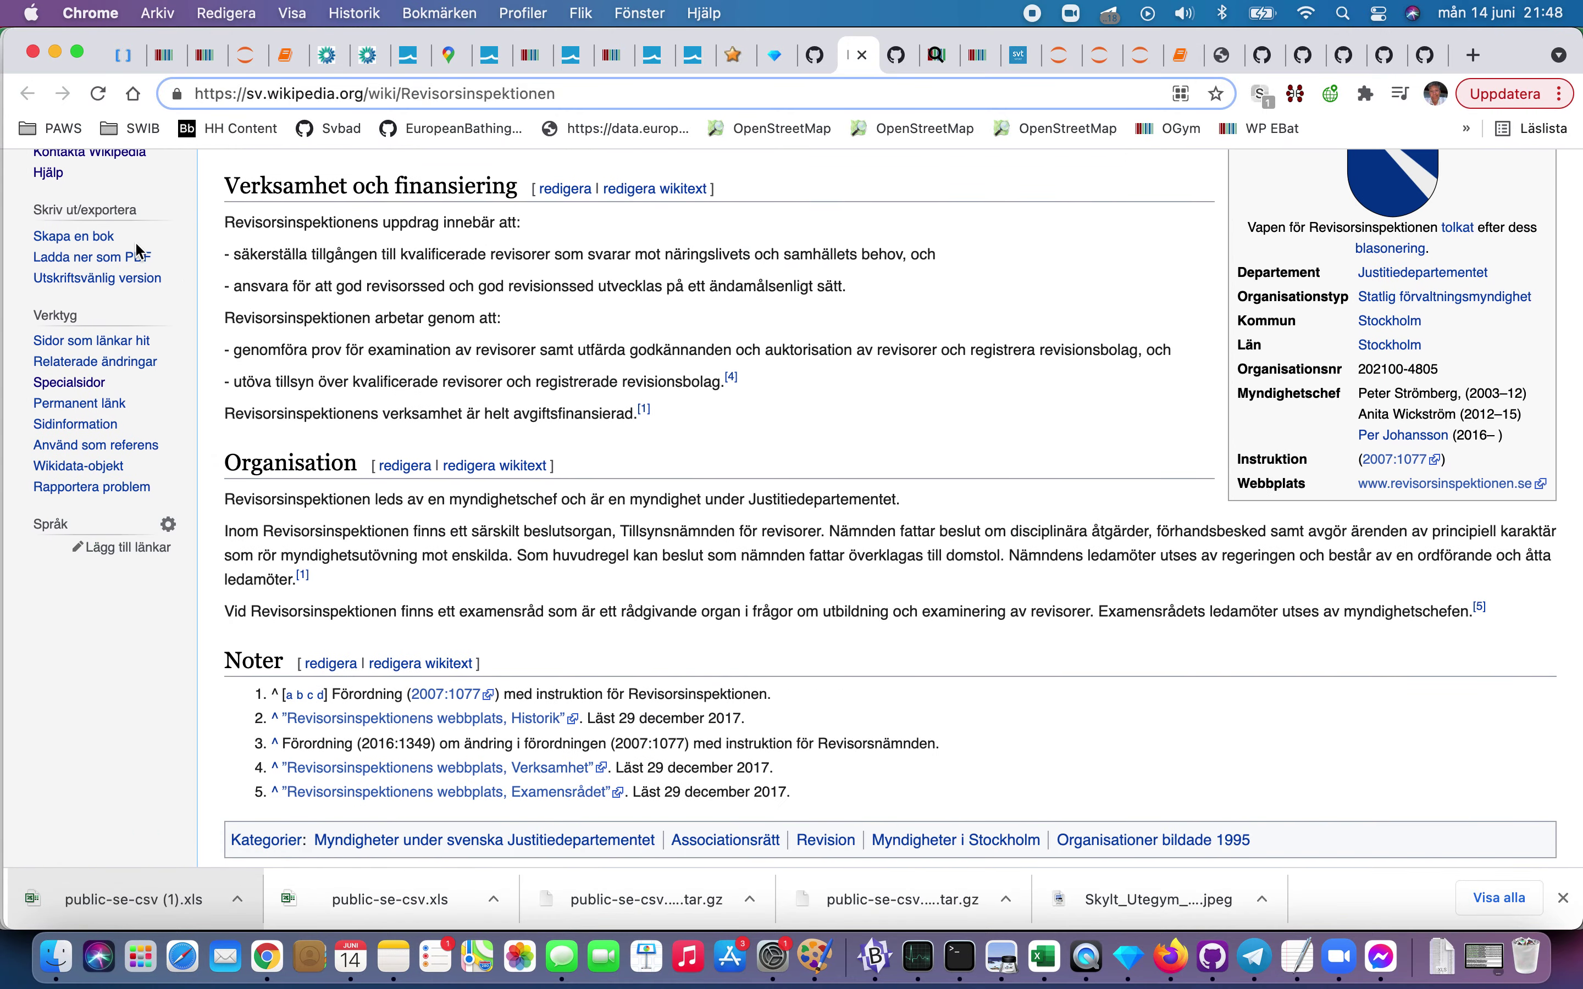
key(super+w)
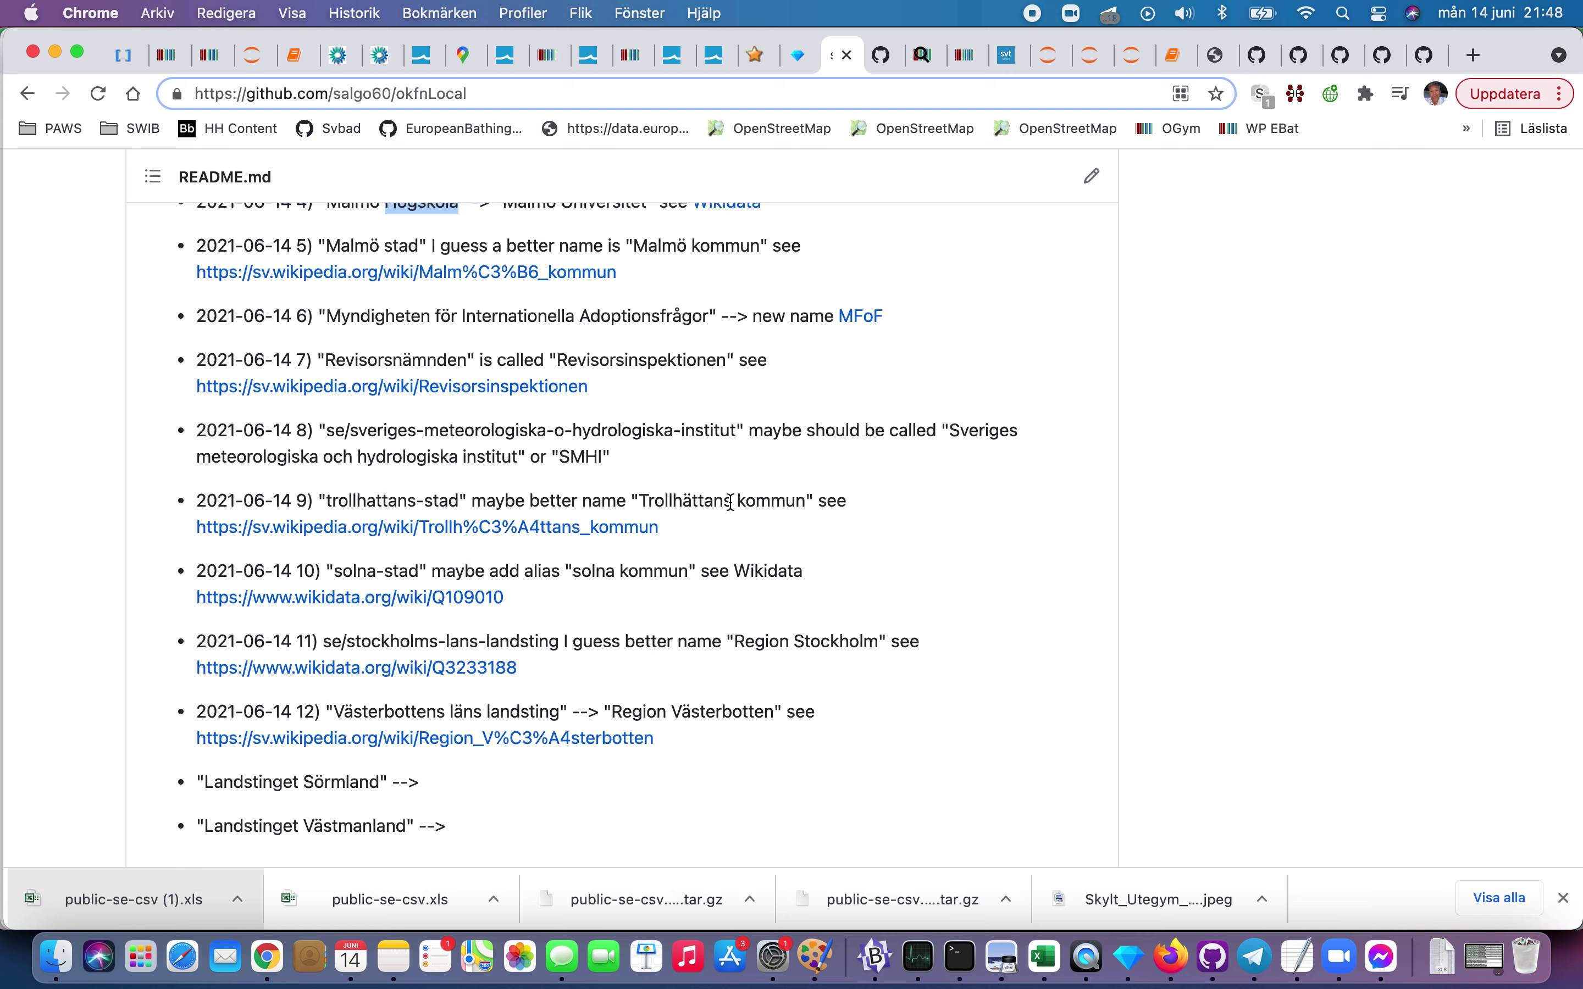
Step: Open Wikidata item Q109010 from the README's solna-stad note and locate its Swedish Wikipedia link
scroll(729, 501, down, 3)
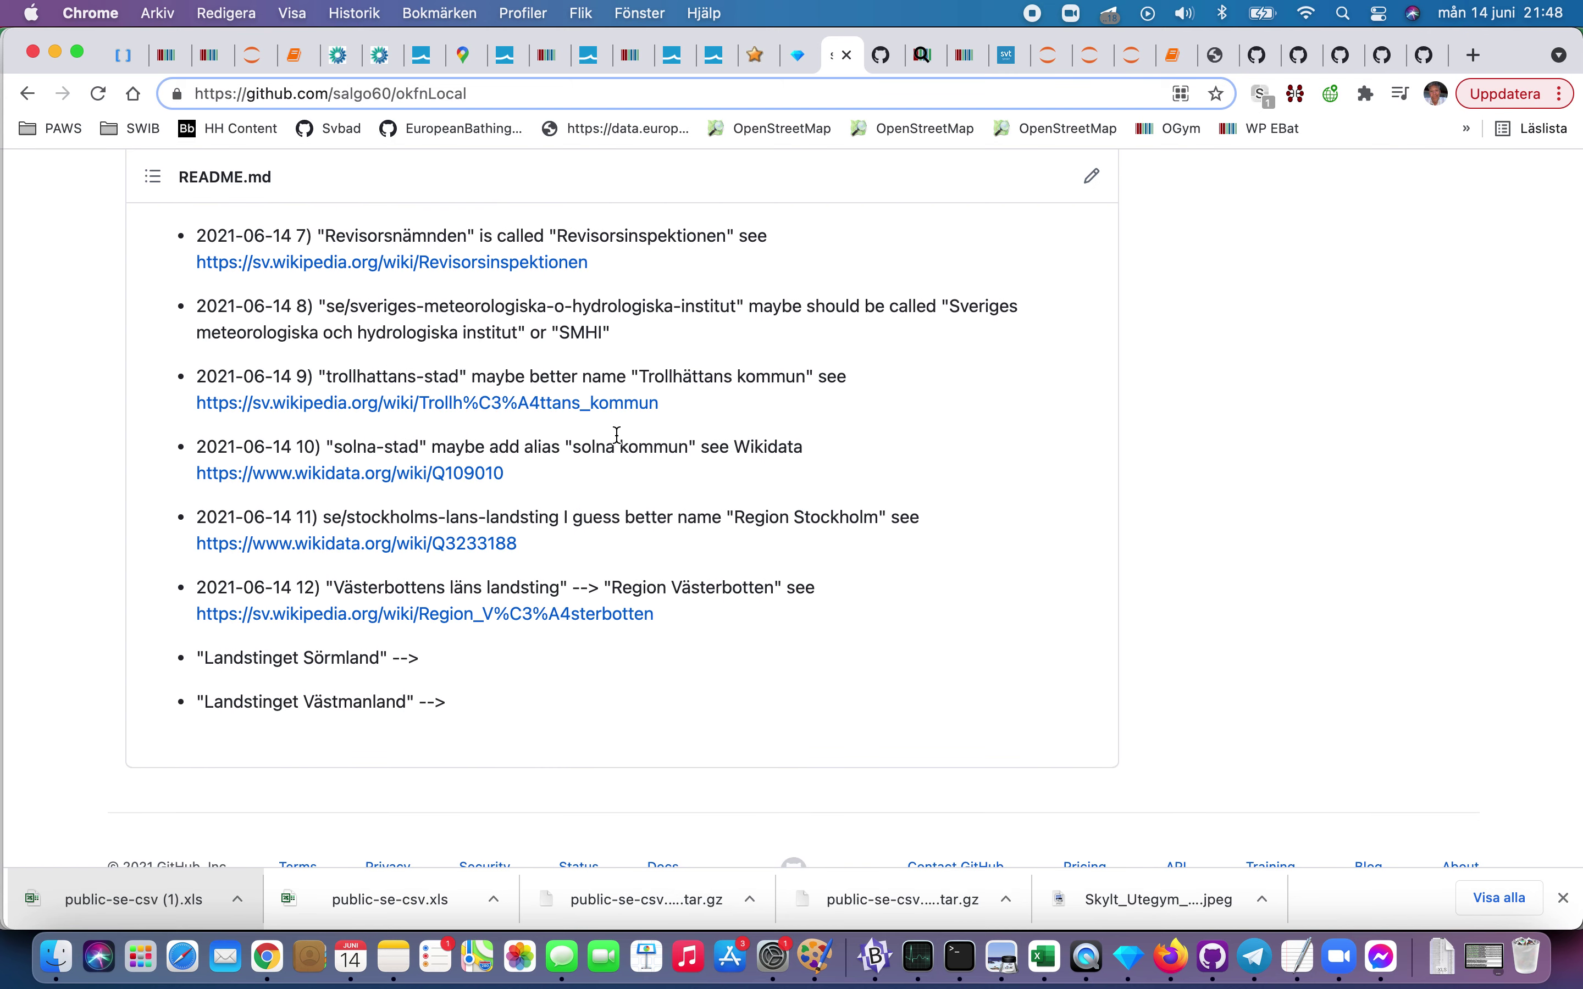
scroll(633, 441, down, 2)
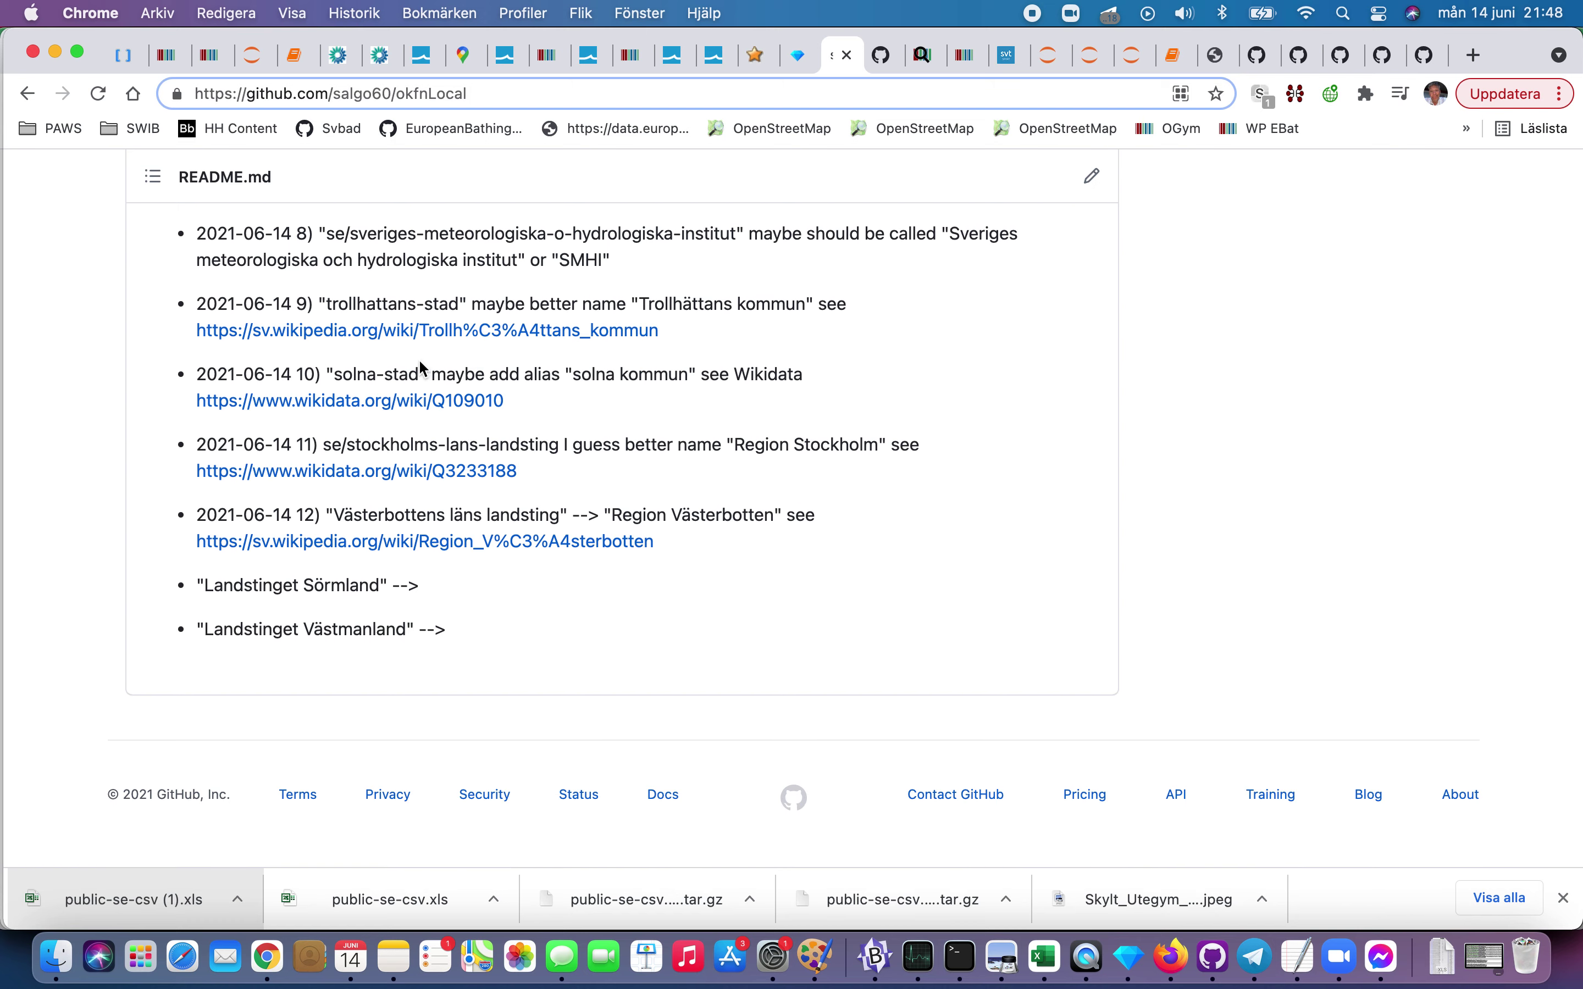
super+click(402, 402)
key(ctrl+Tab)
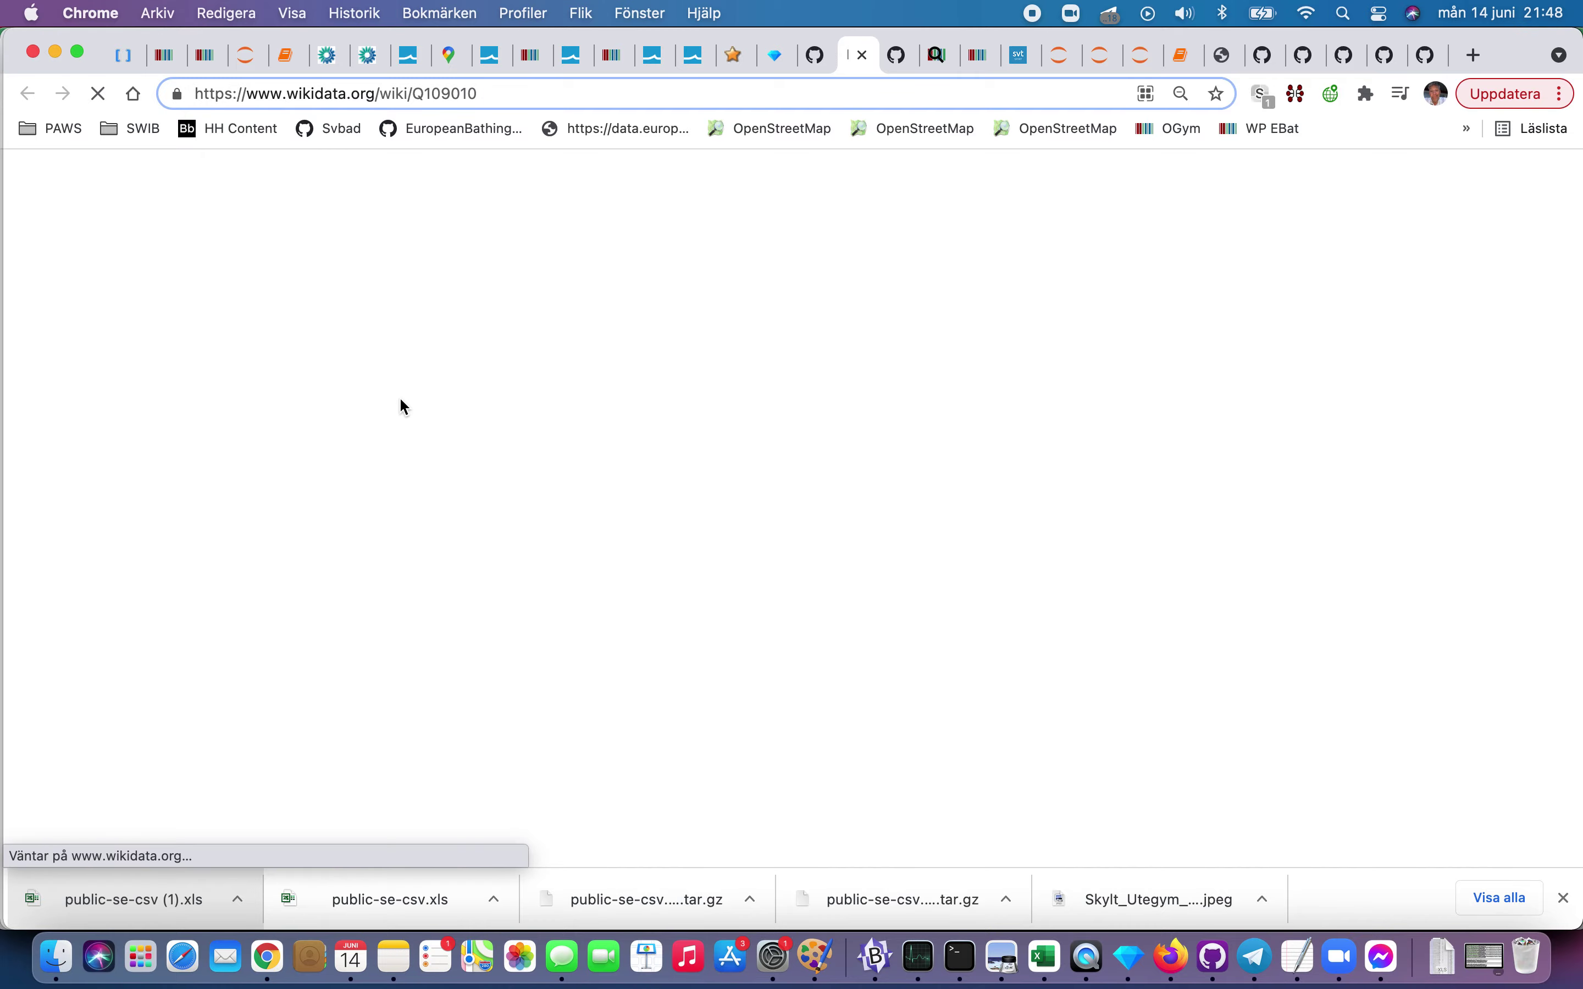
key(ctrl+Up)
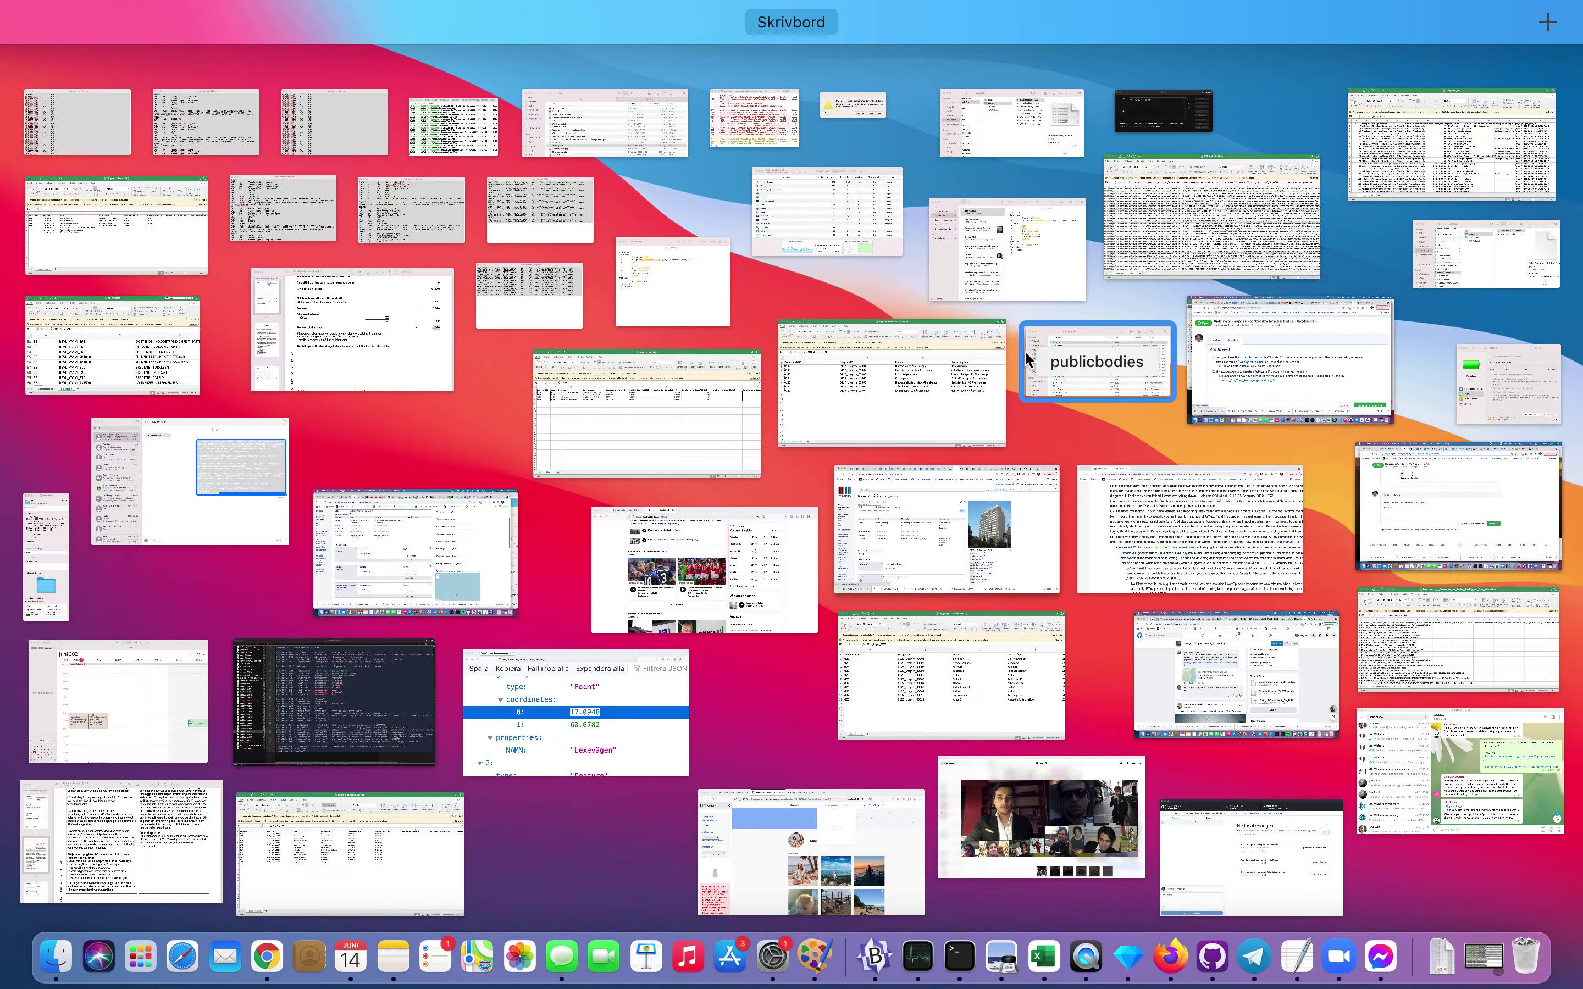
click(1034, 561)
scroll(1042, 555, down, 8)
scroll(1042, 555, up, 3)
scroll(1042, 555, down, 15)
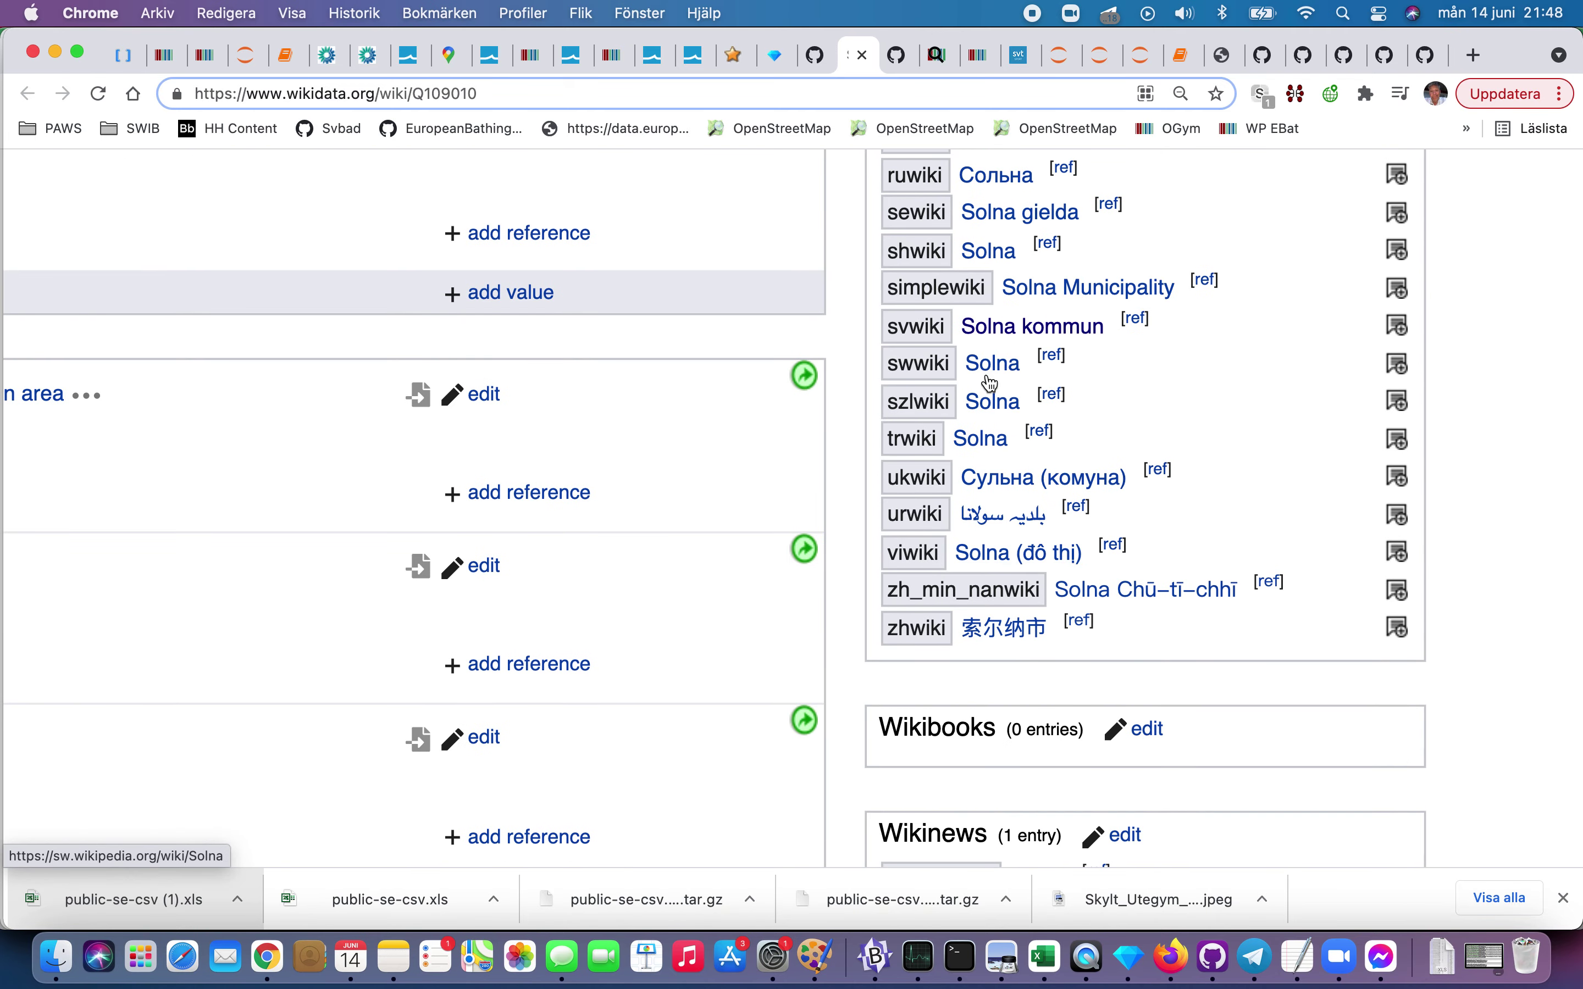
Step: View the Swedish Wikipedia article Solna kommun, then go back to the README and highlight the suggested Region Stockholm name
click(994, 333)
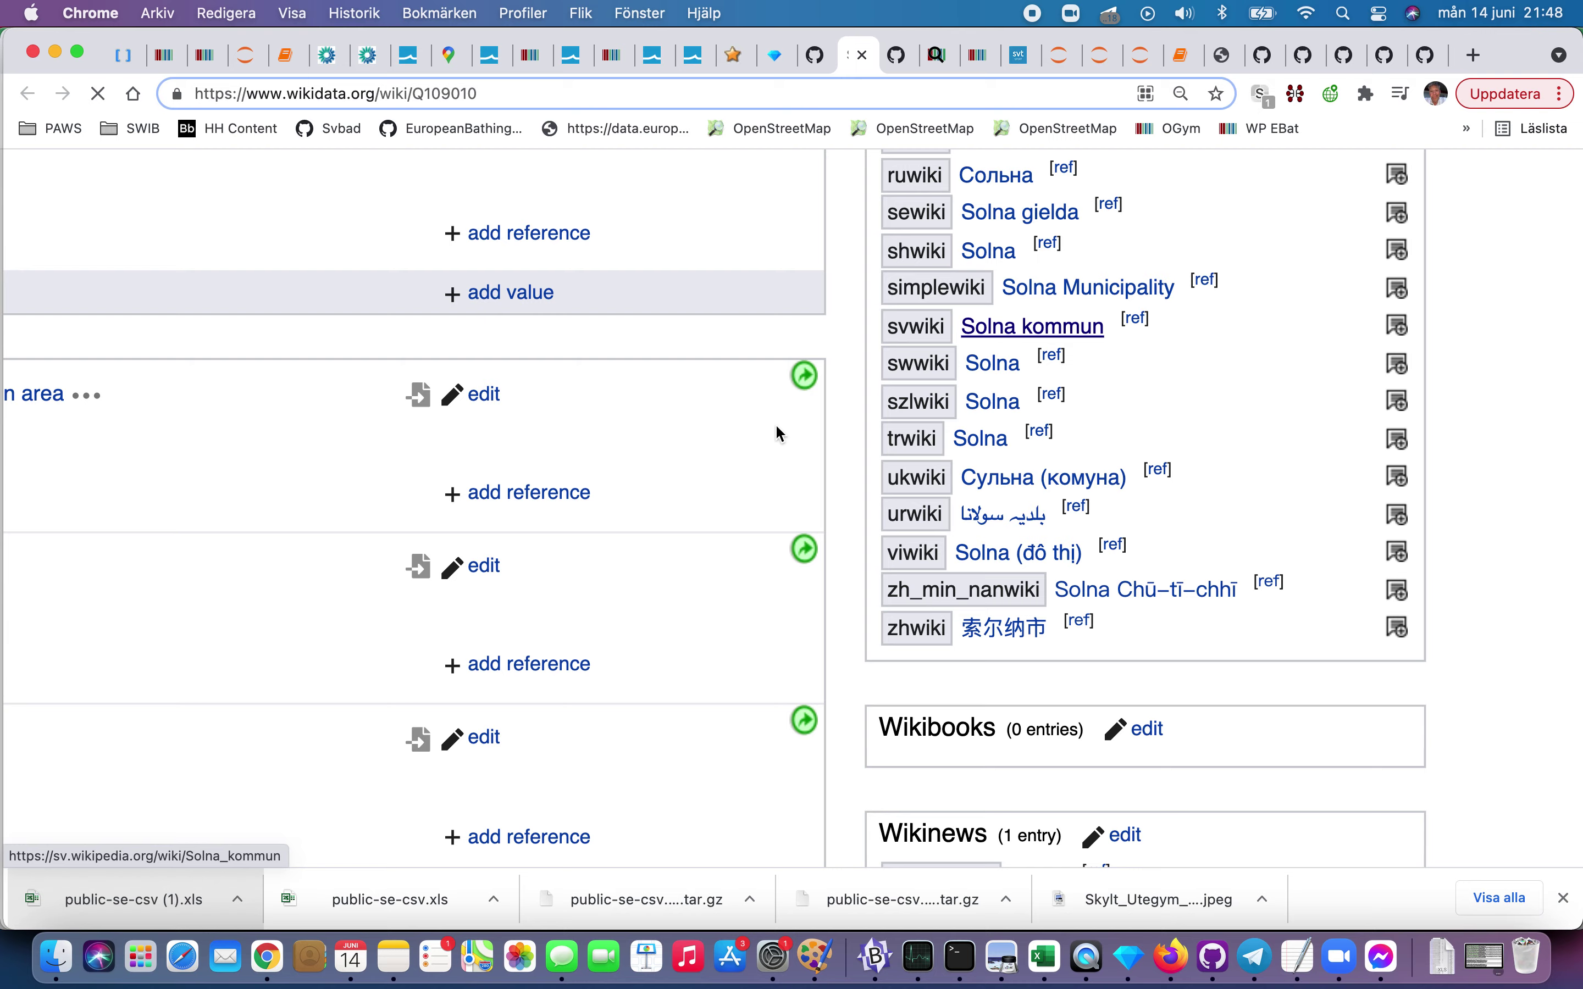
scroll(631, 457, up, 4)
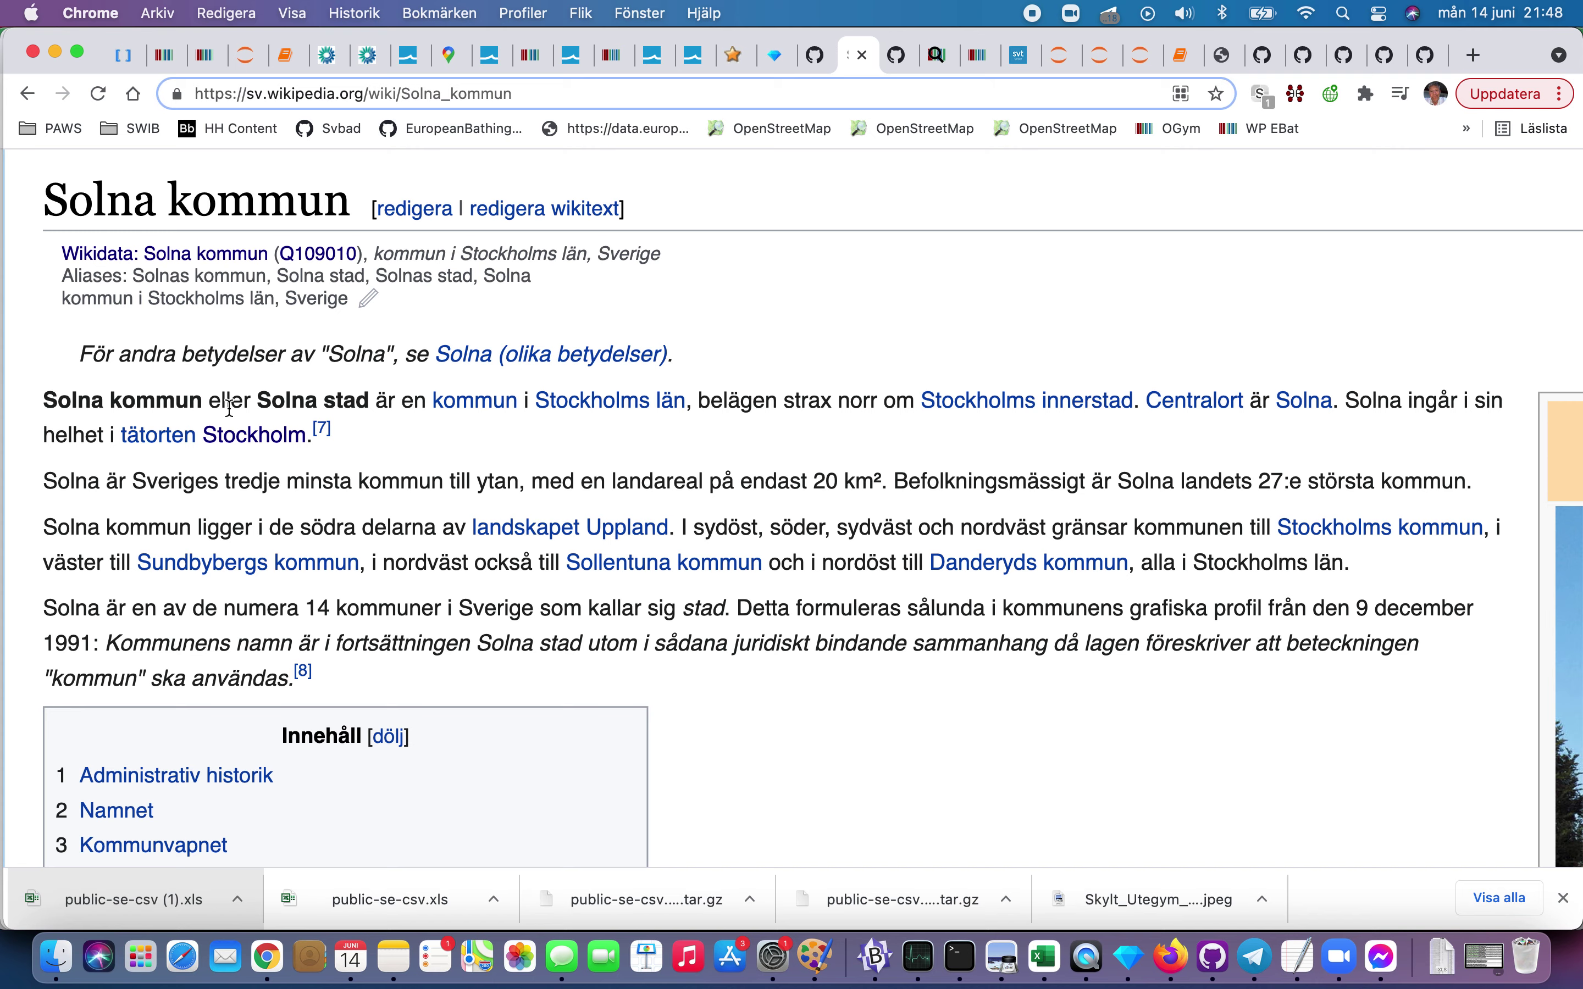
key(super+alt+Left)
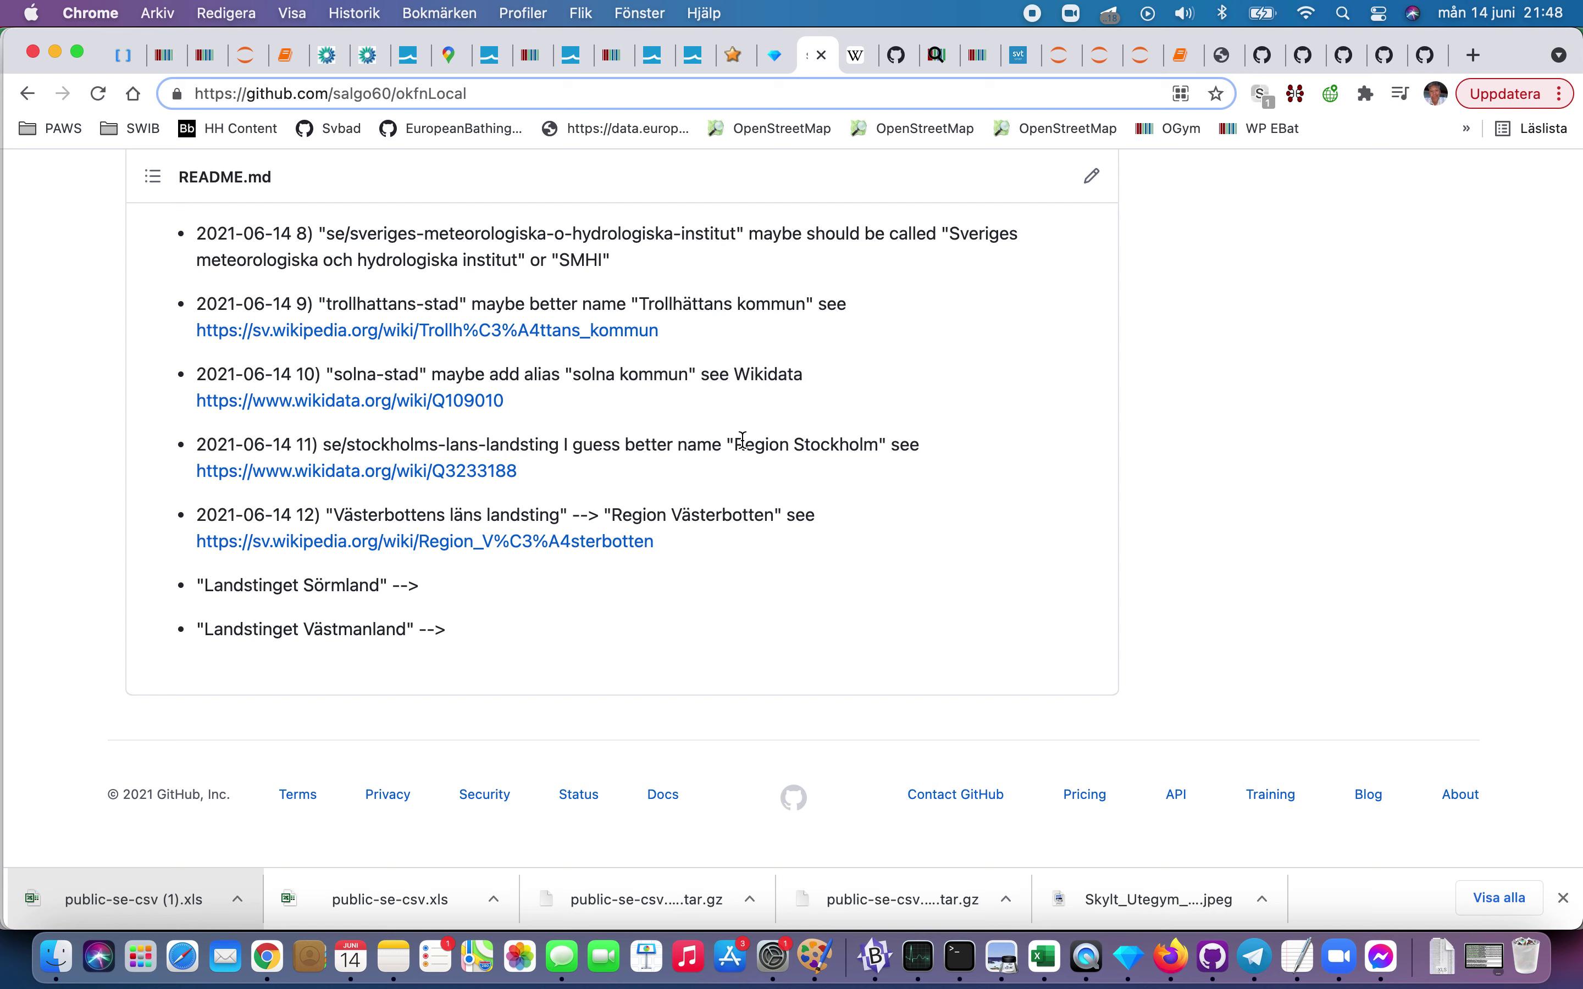
drag(735, 444, 832, 445)
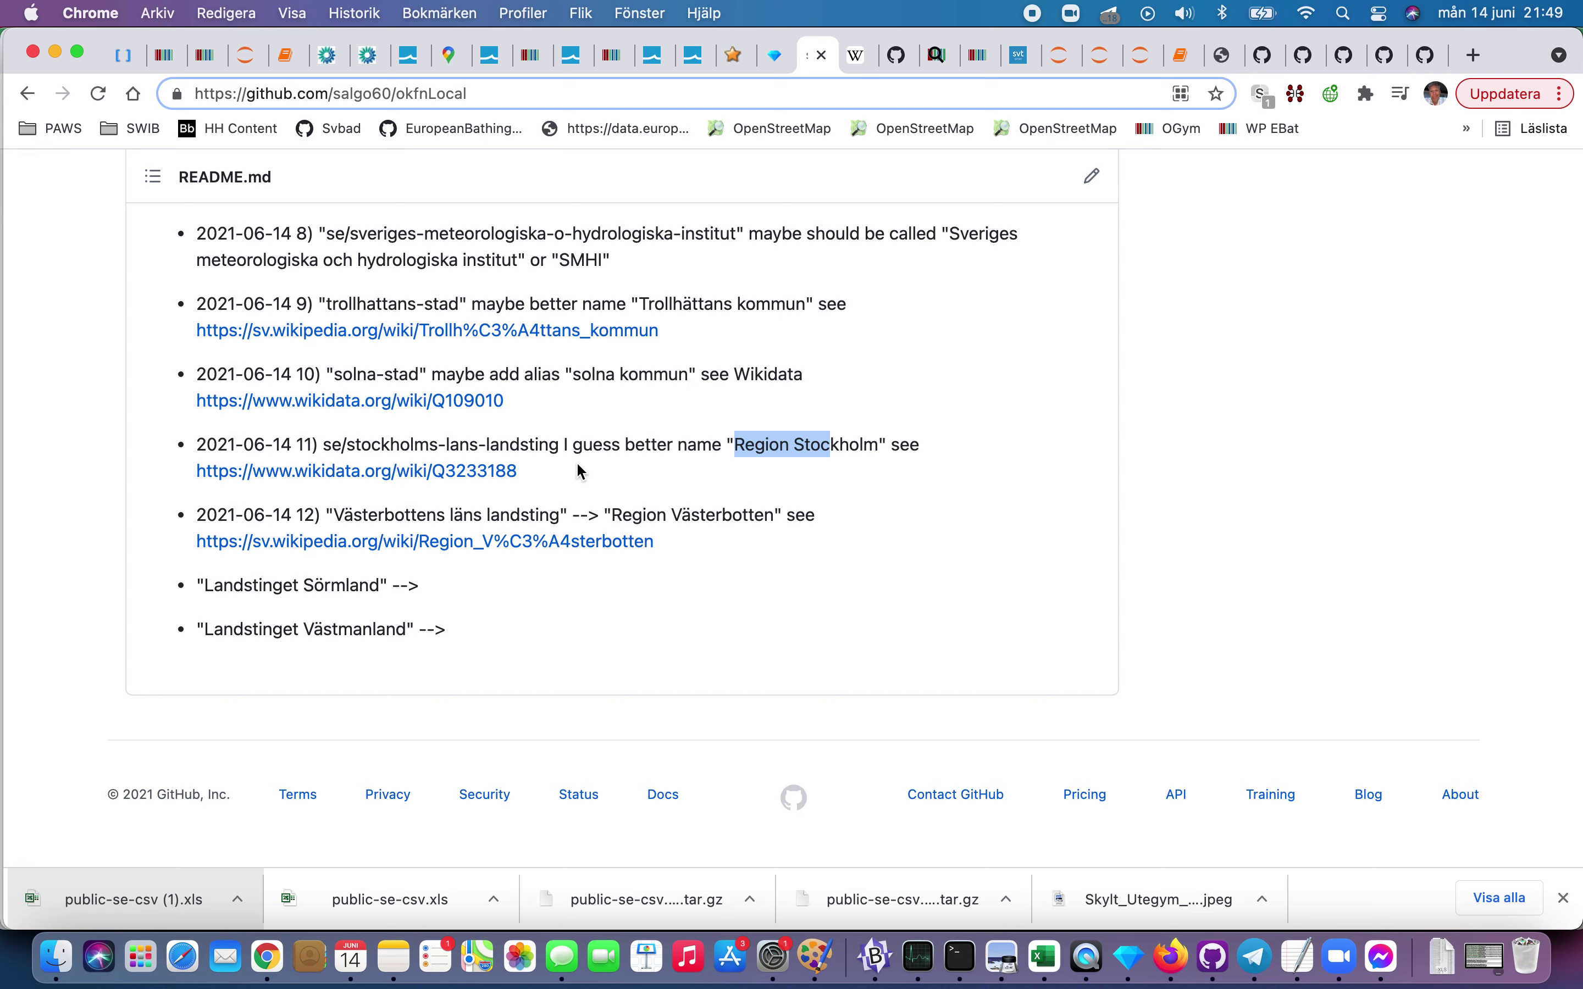
Step: Load the Jupyter folder at localhost:8888/notebooks/open-data-examples/ in the current tab
click(463, 92)
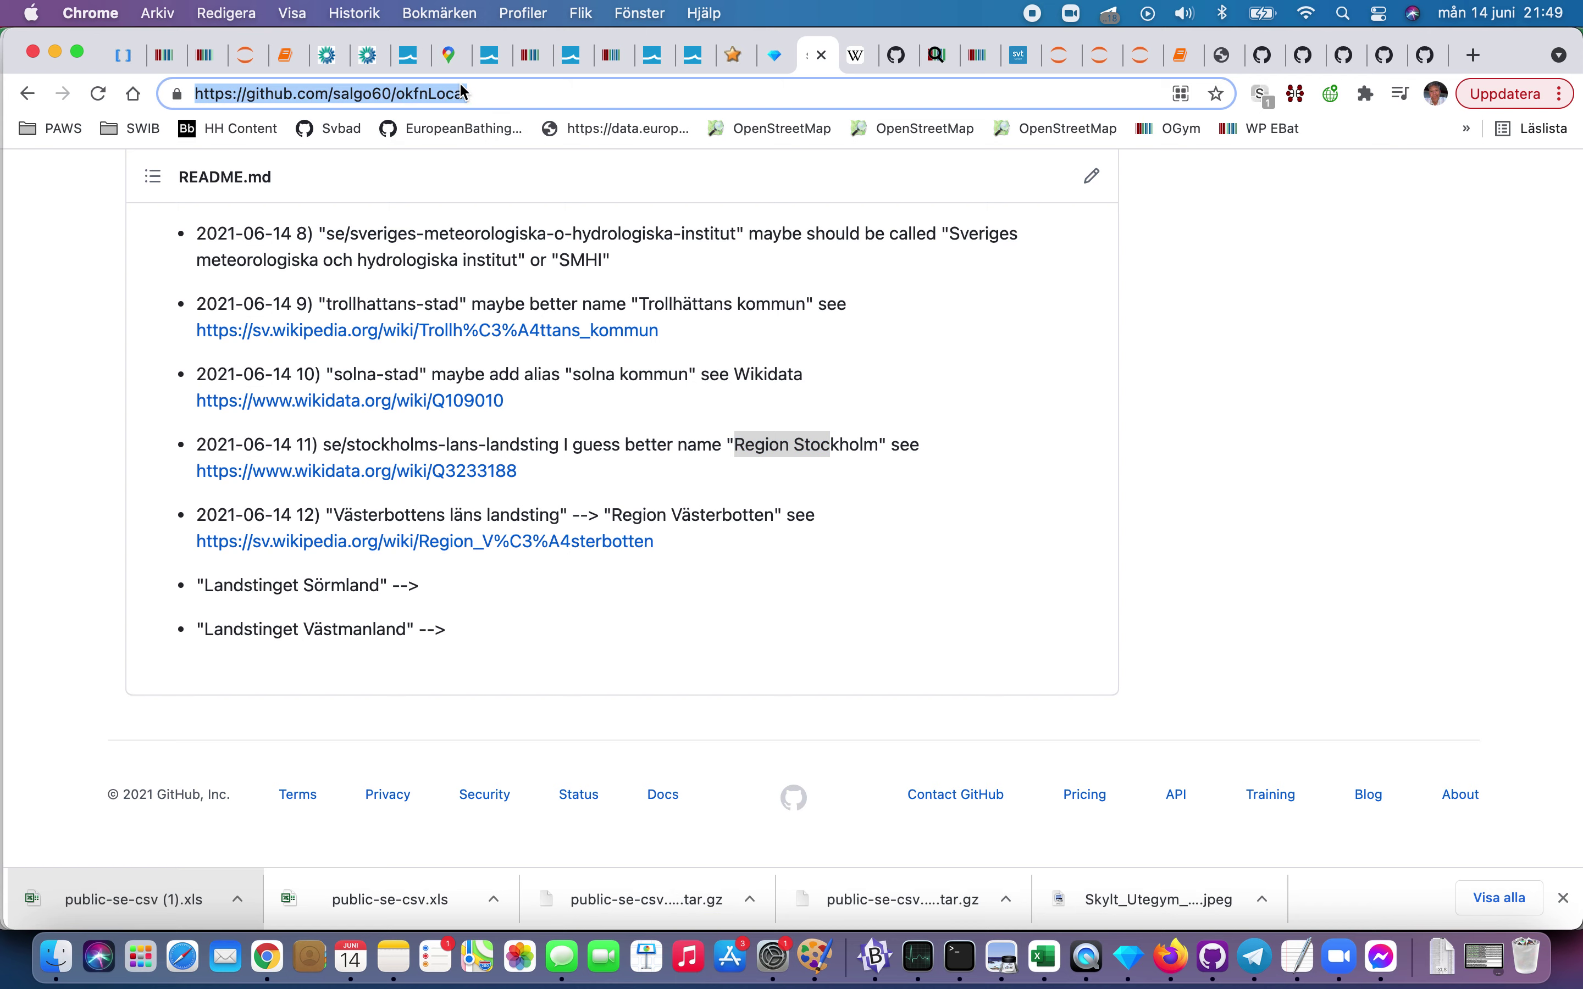
text(lo)
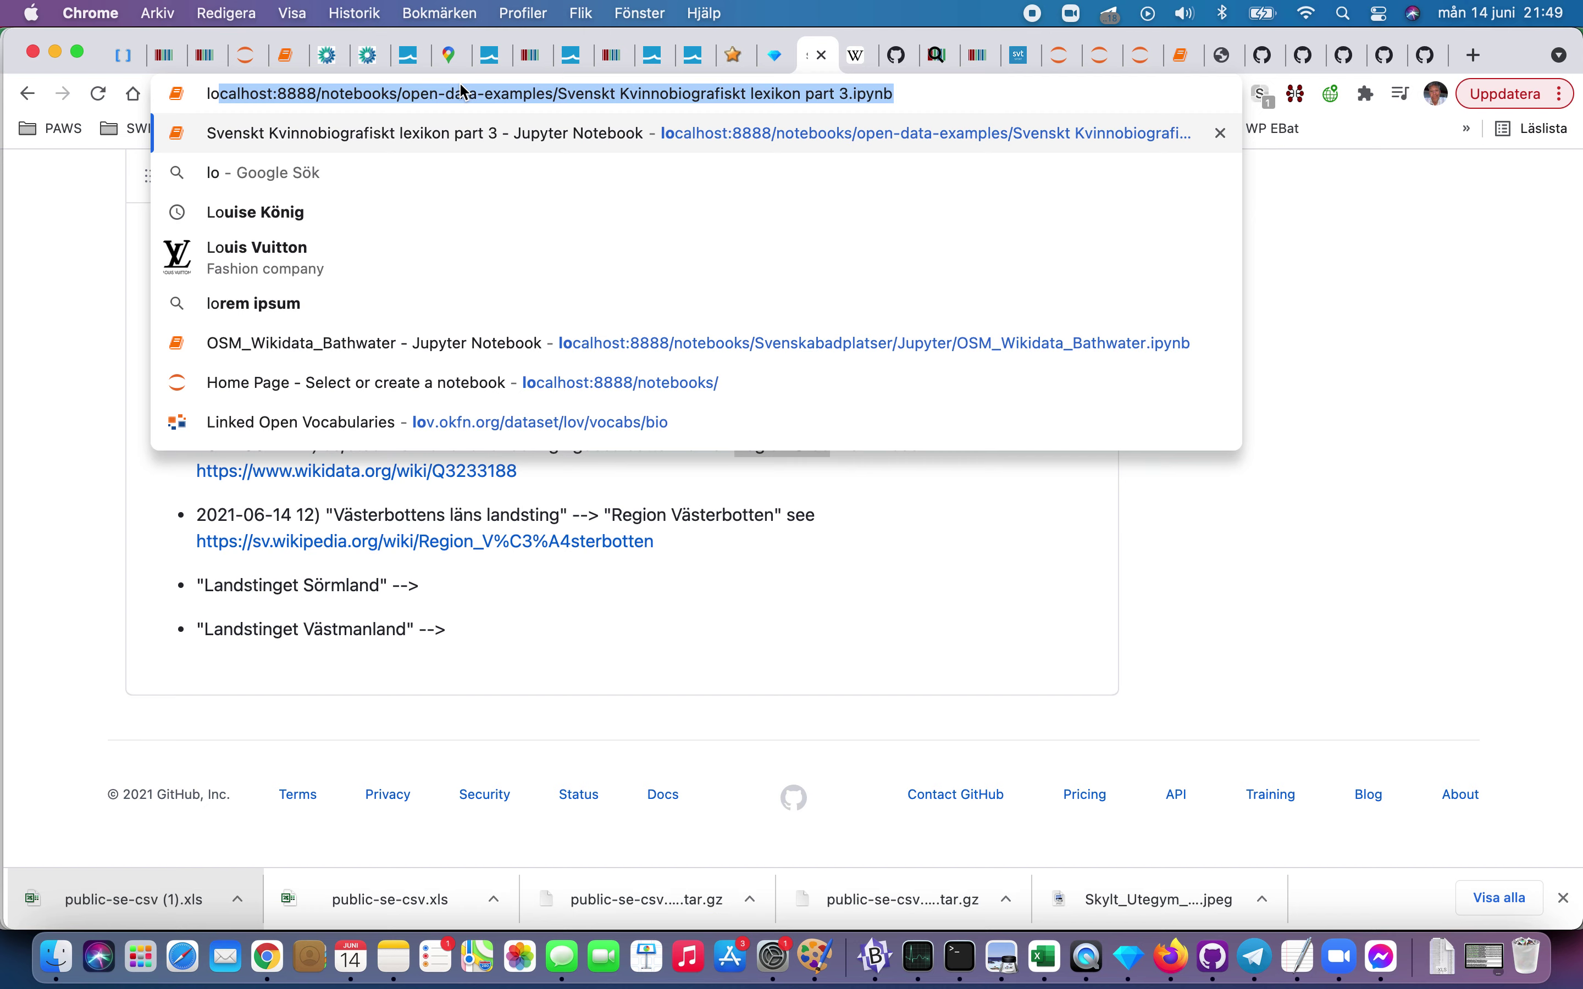
key(Right)
key(shift+alt+Left)
key(shift+alt+Left)
key(shift+alt+Left)
key(shift+alt+Left)
key(shift+alt+Left)
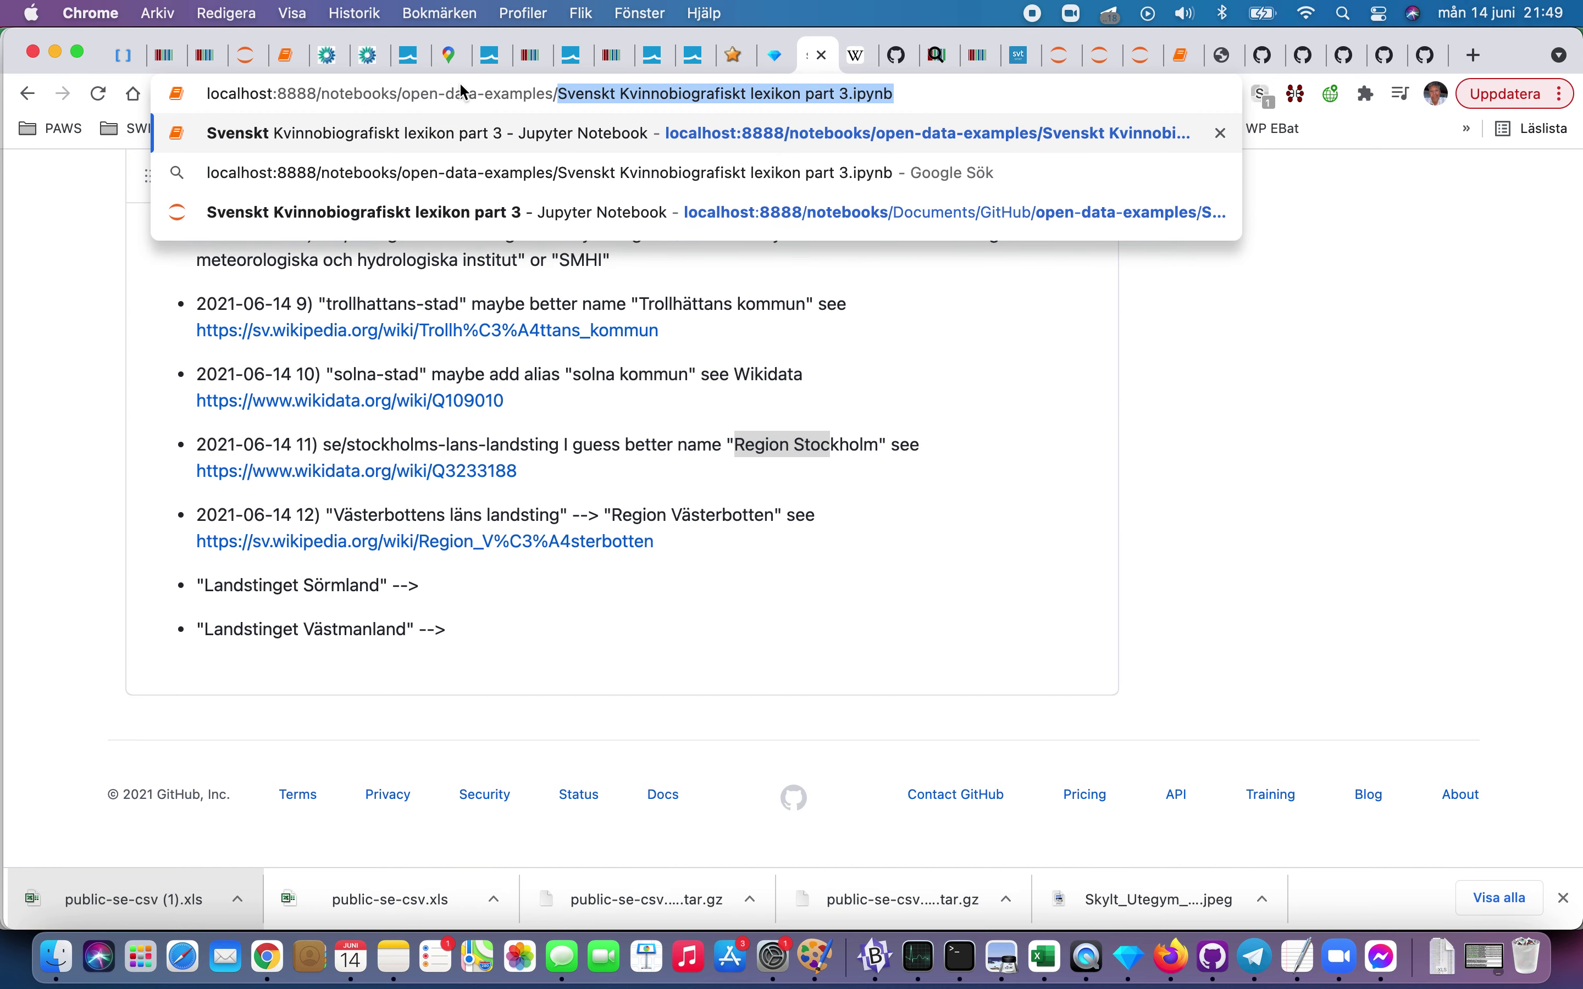
text(N)
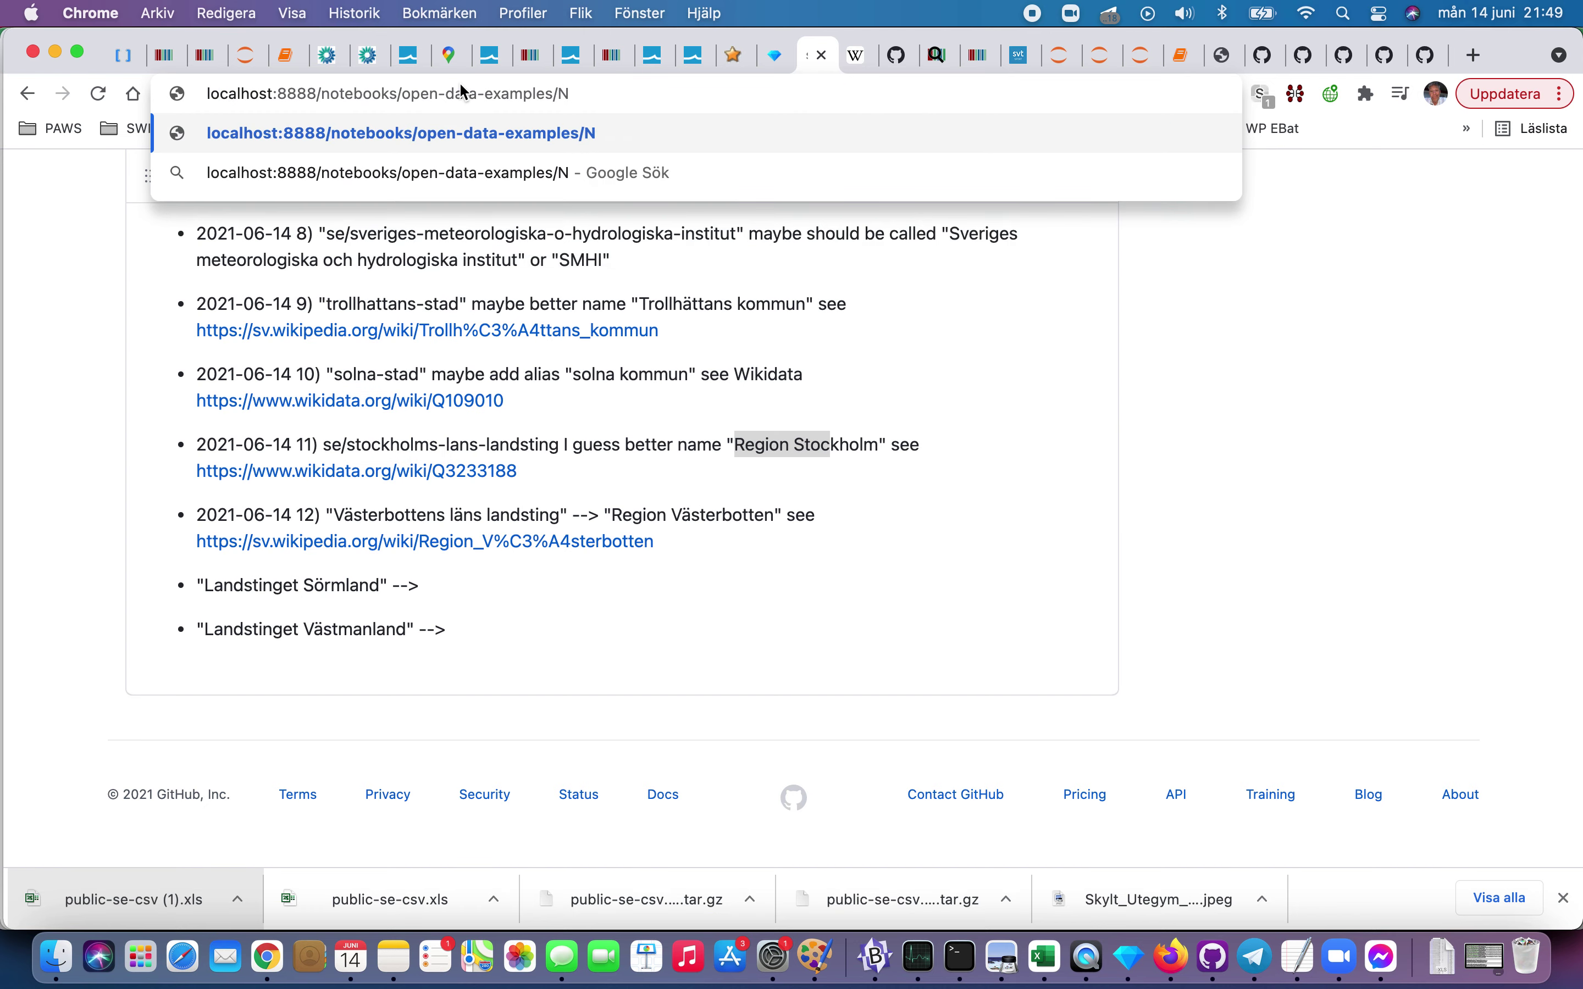
key(BackSpace)
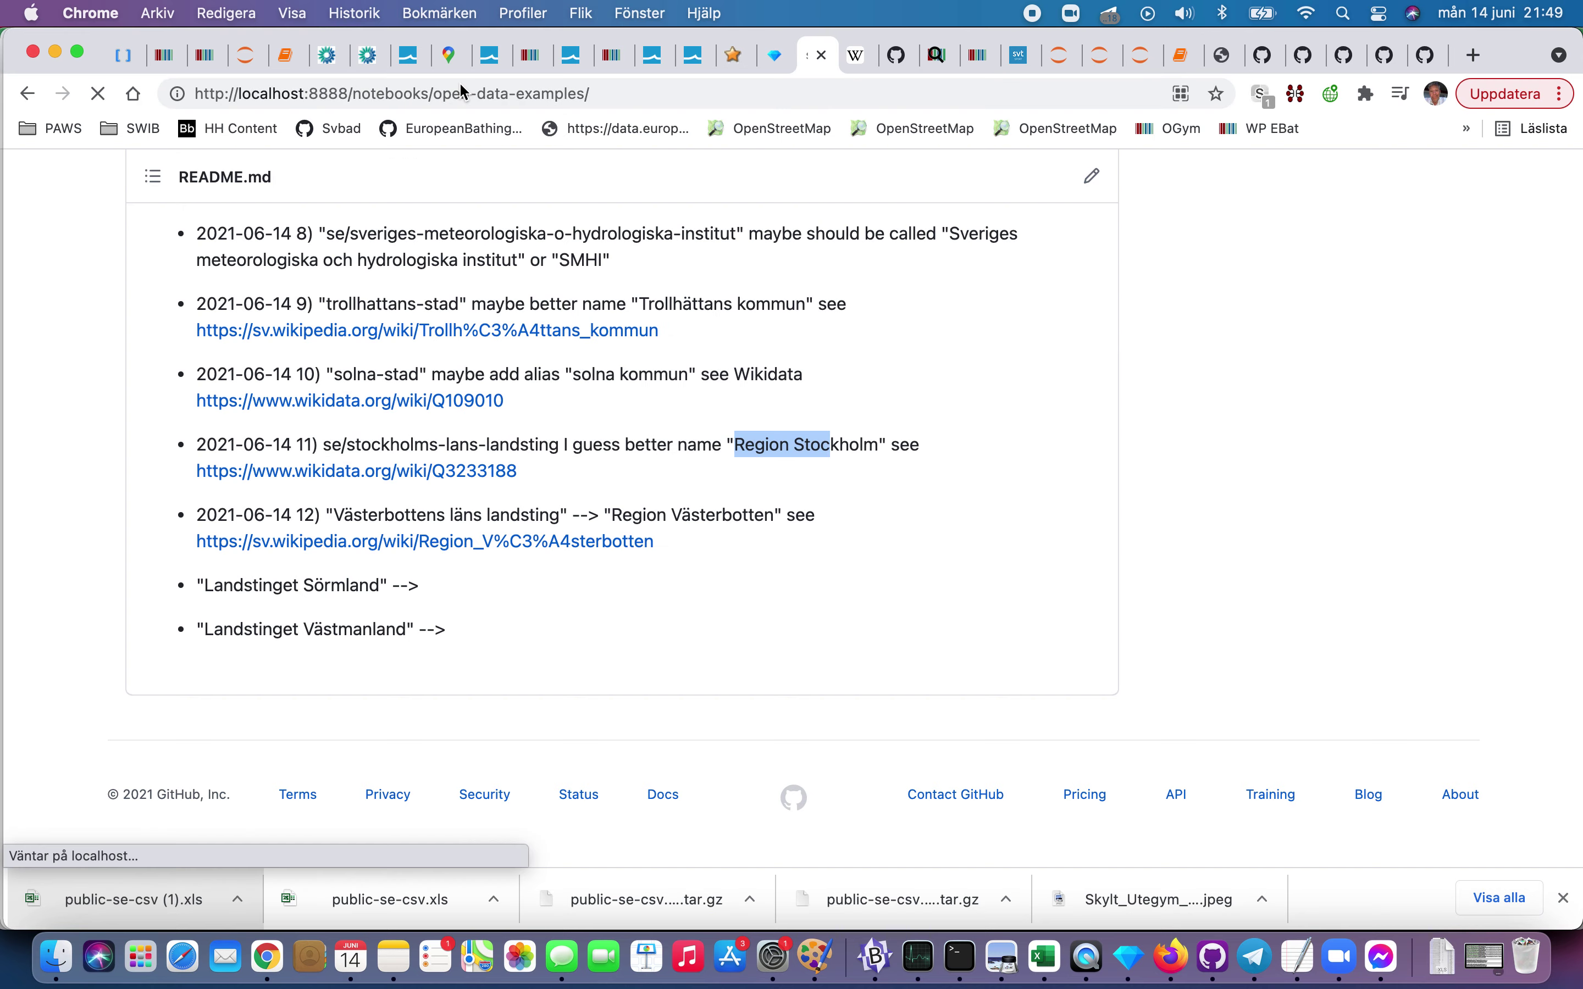
Step: Find the Nobel API.ipynb notebook in the folder list by searching the page for "Nobe", and open it
scroll(382, 329, down, 15)
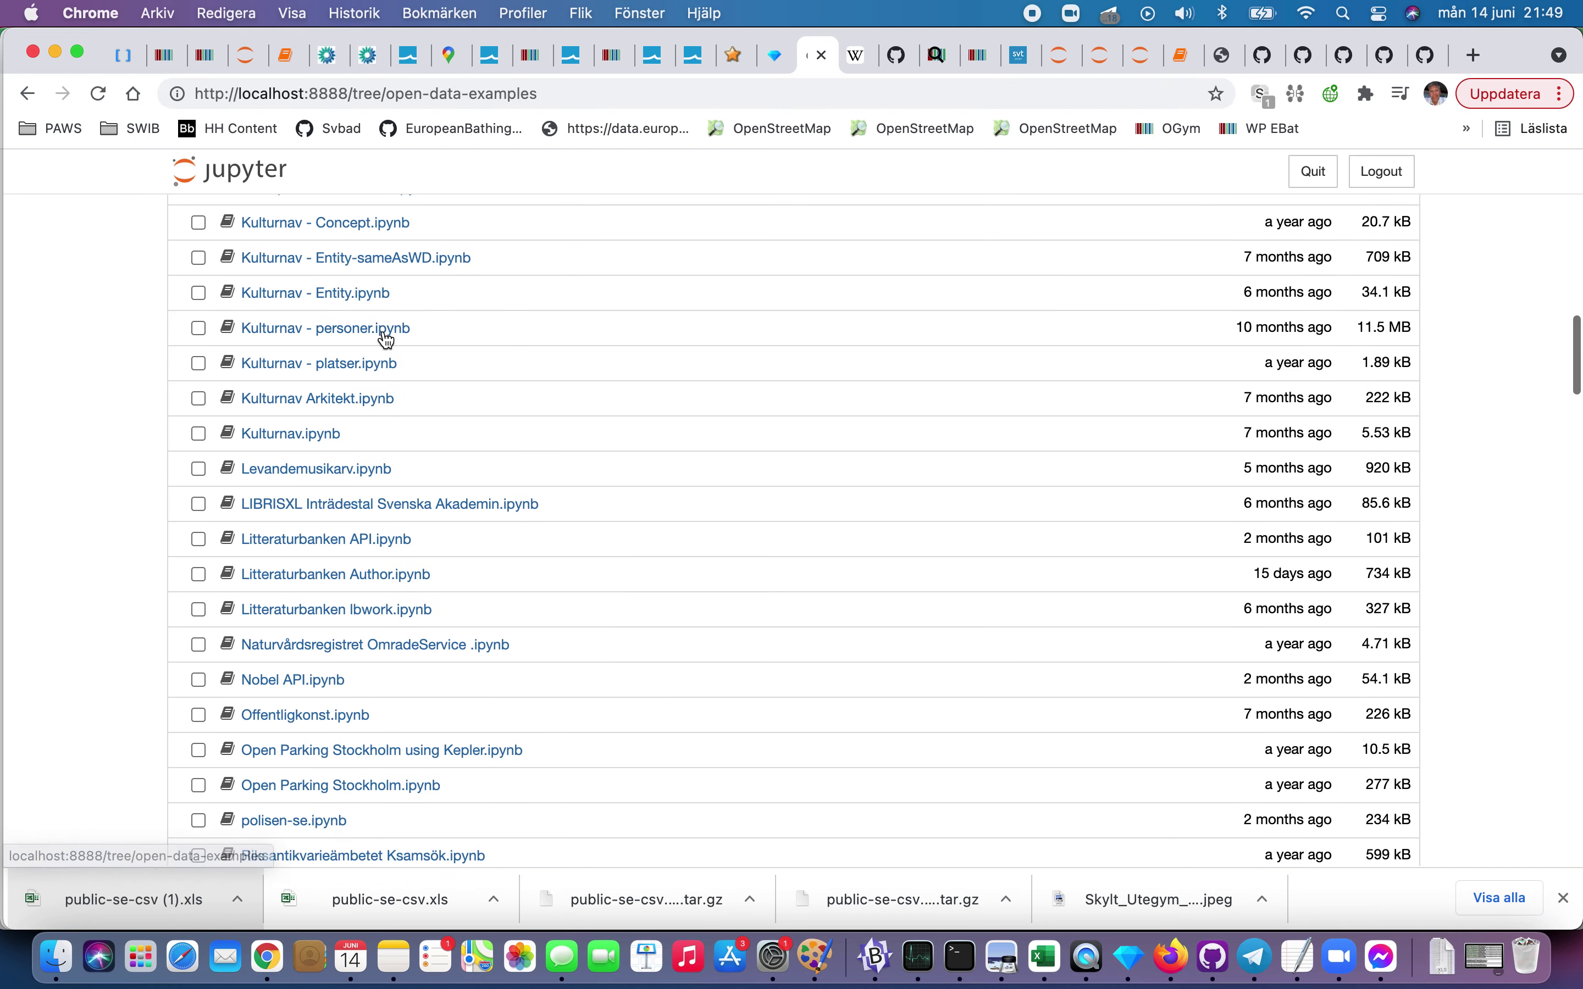
scroll(382, 330, down, 10)
scroll(382, 329, down, 20)
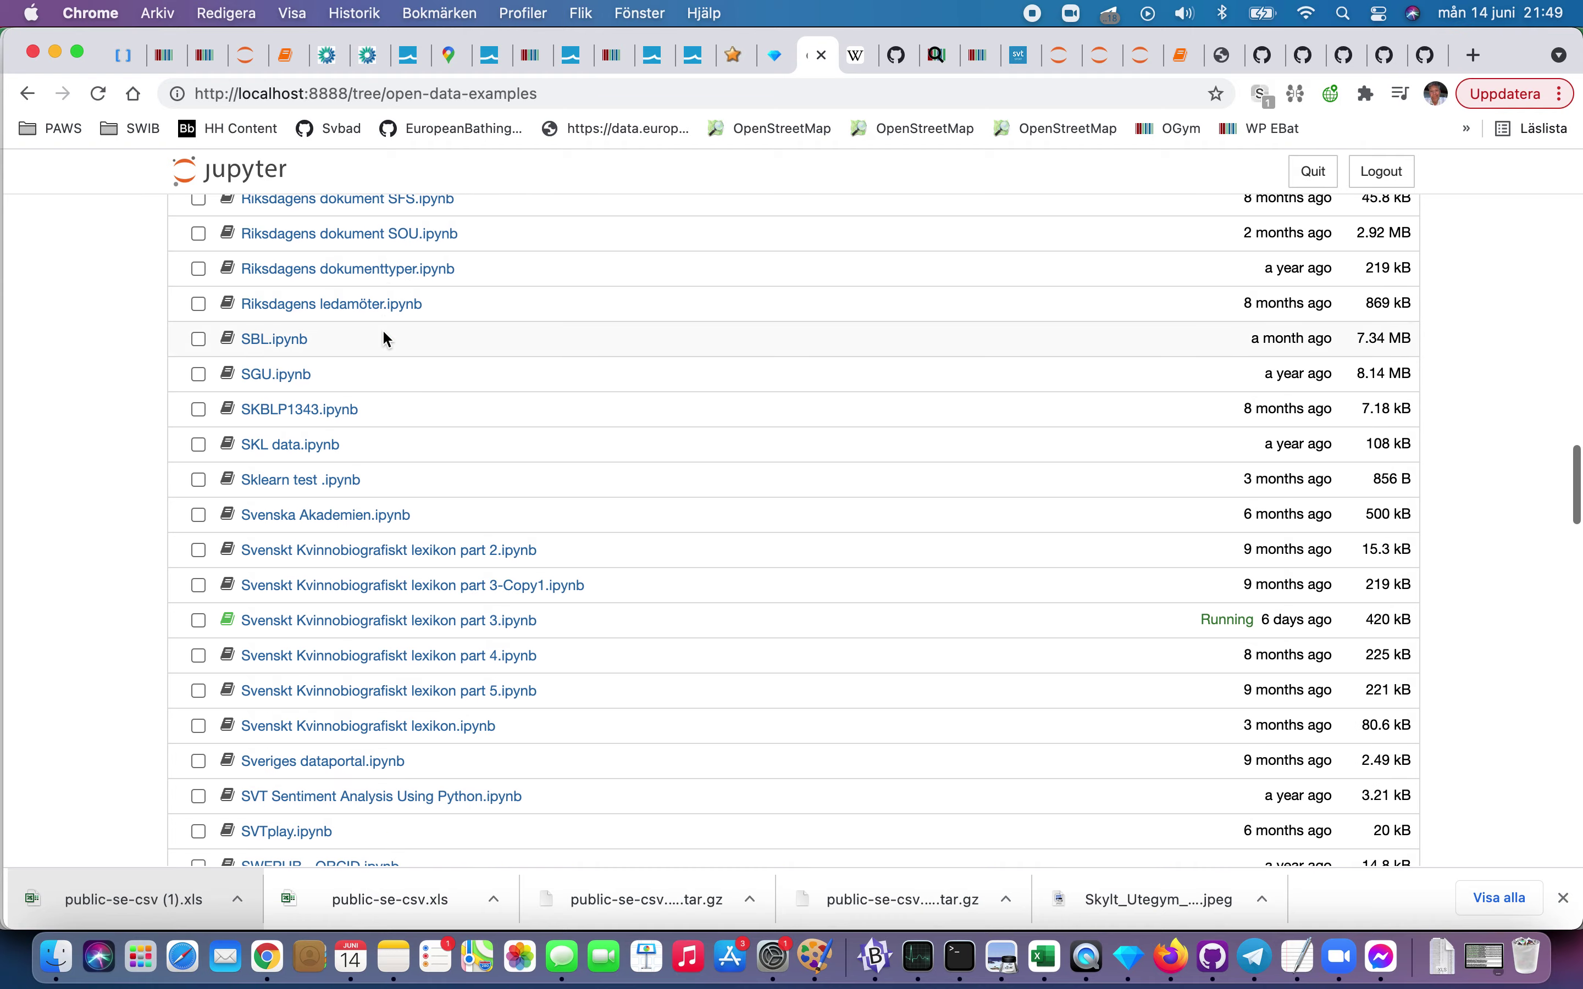
scroll(386, 337, down, 5)
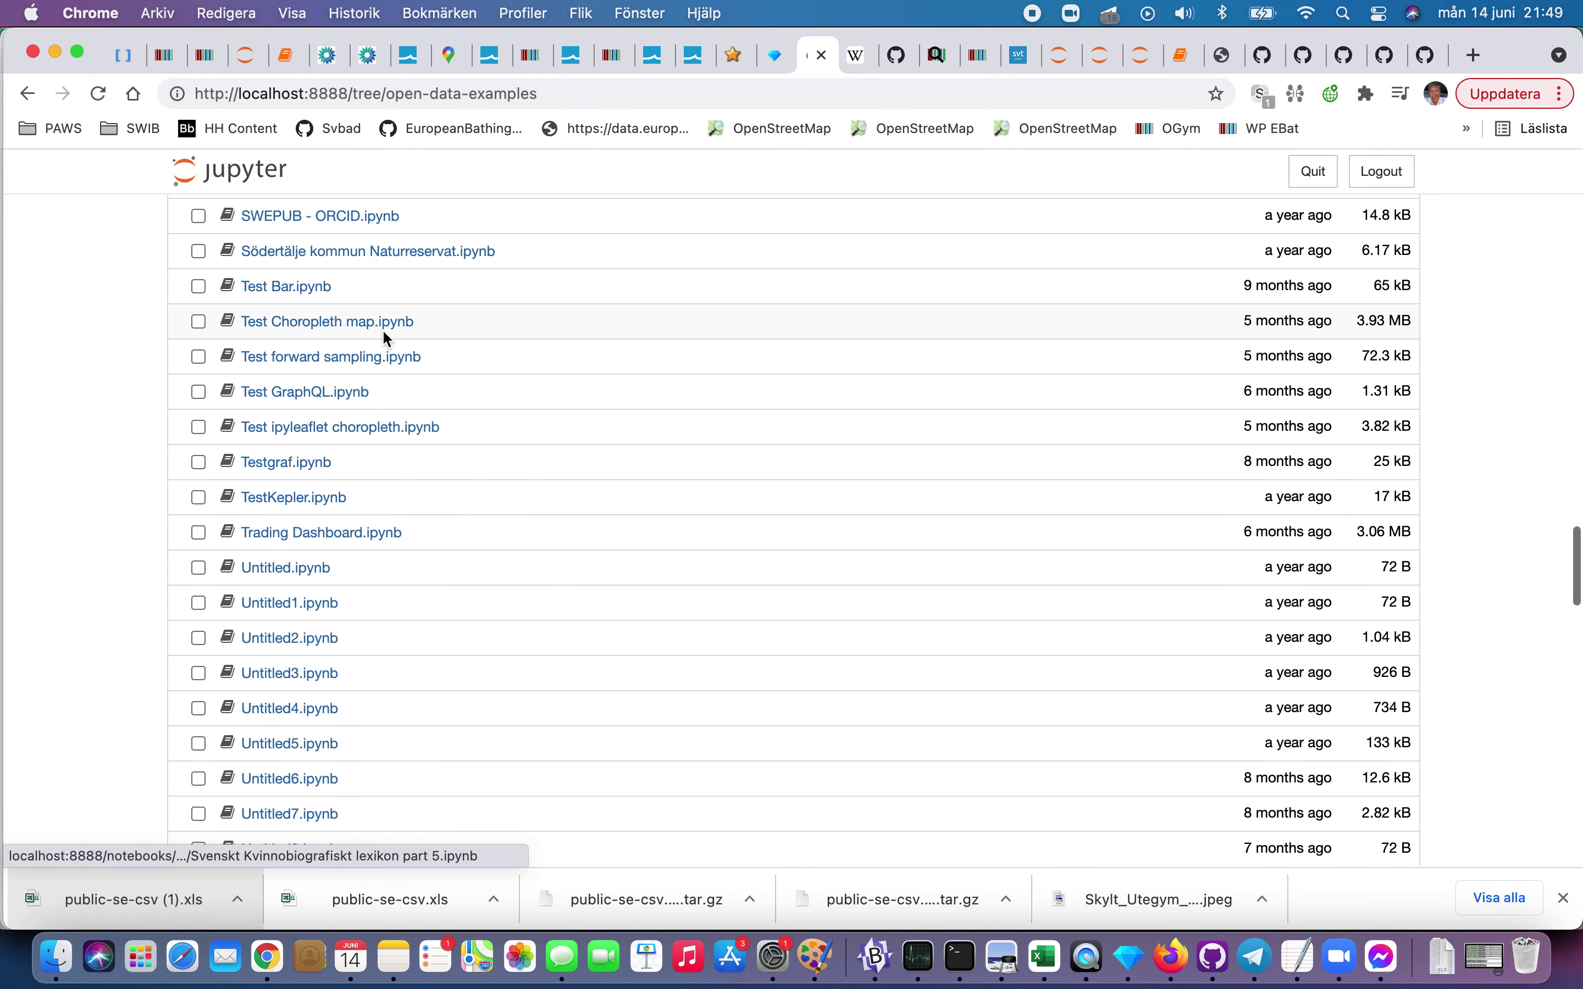
scroll(386, 337, down, 5)
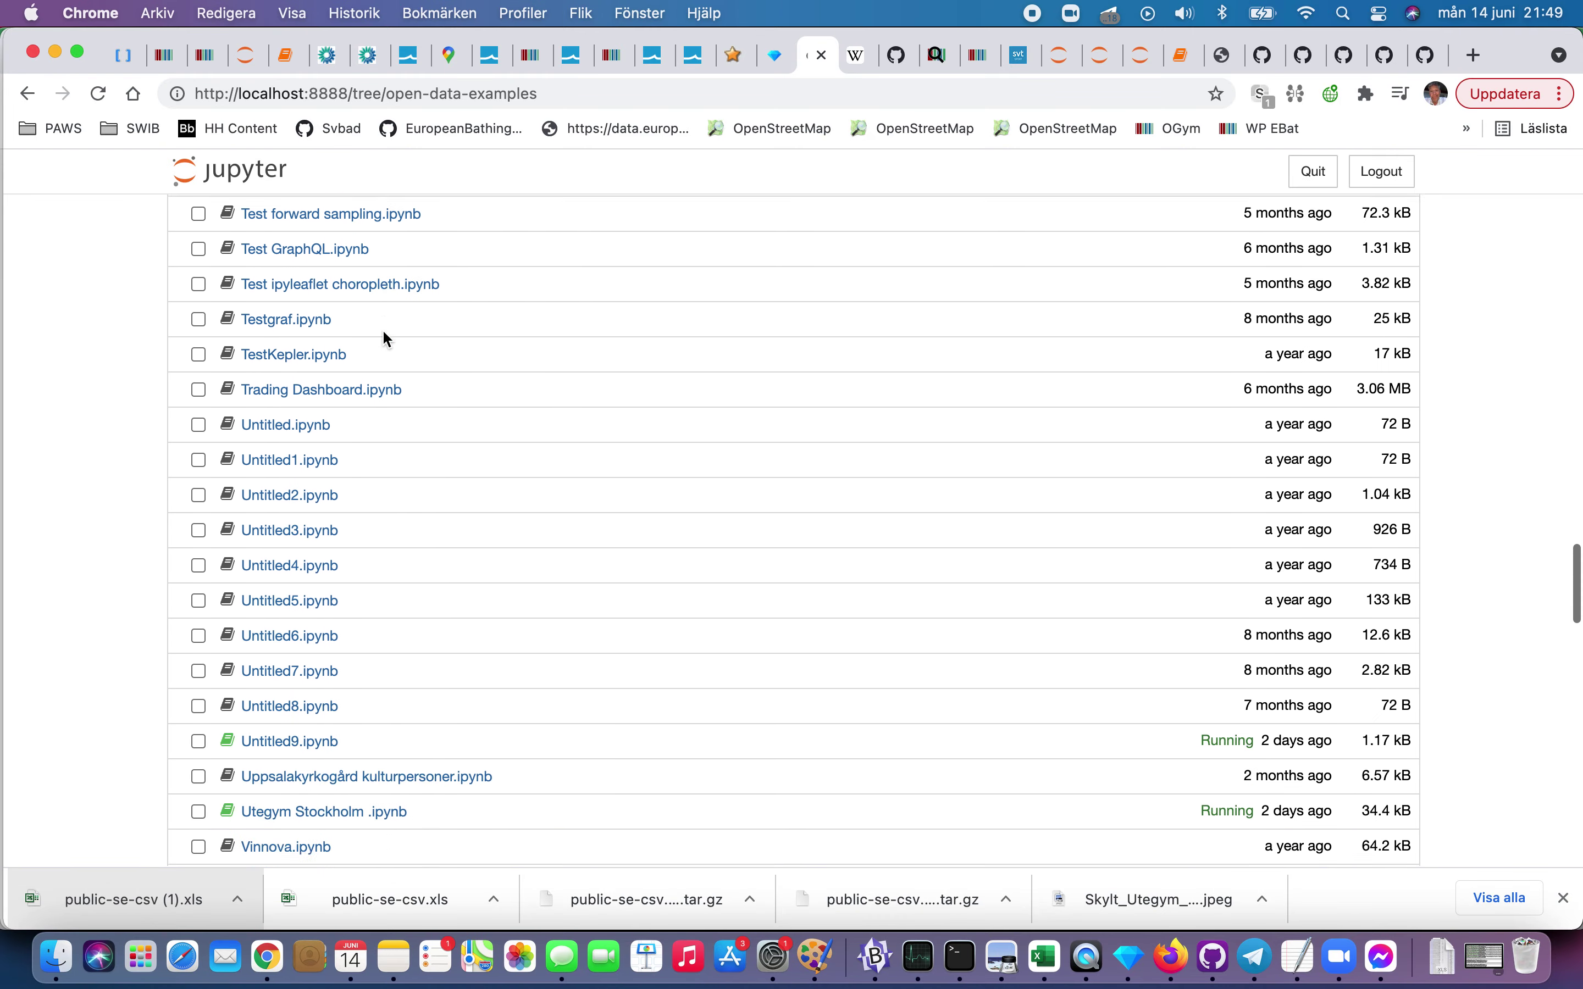
key(super+f)
text(Nibe)
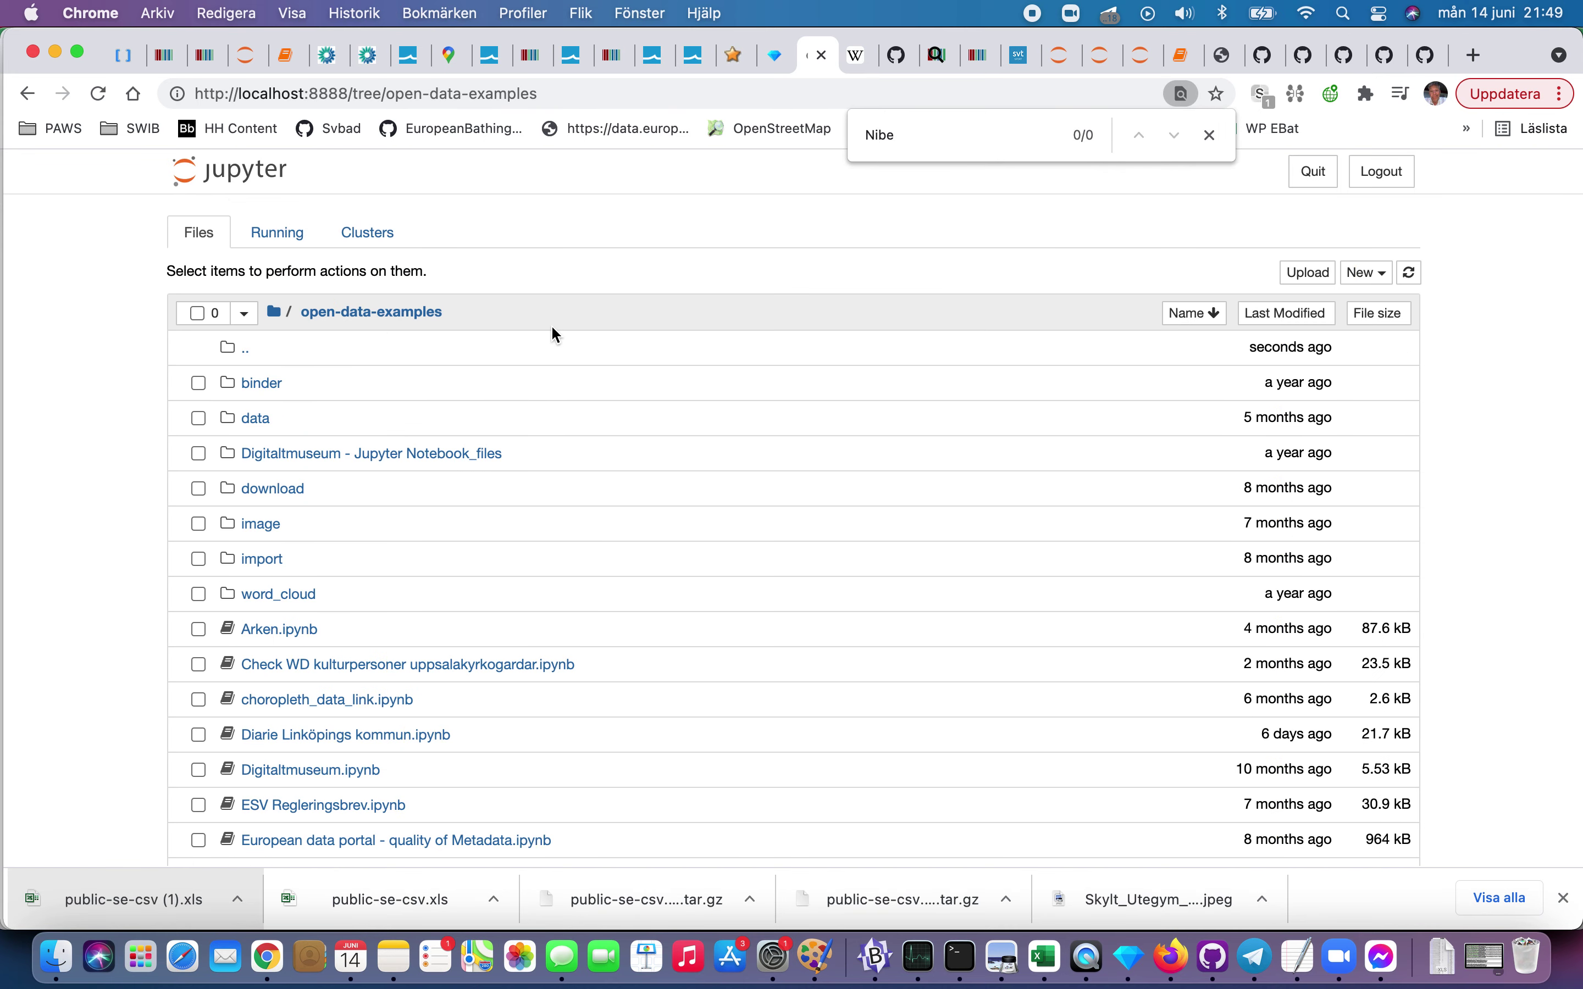
key(BackSpace)
text(o)
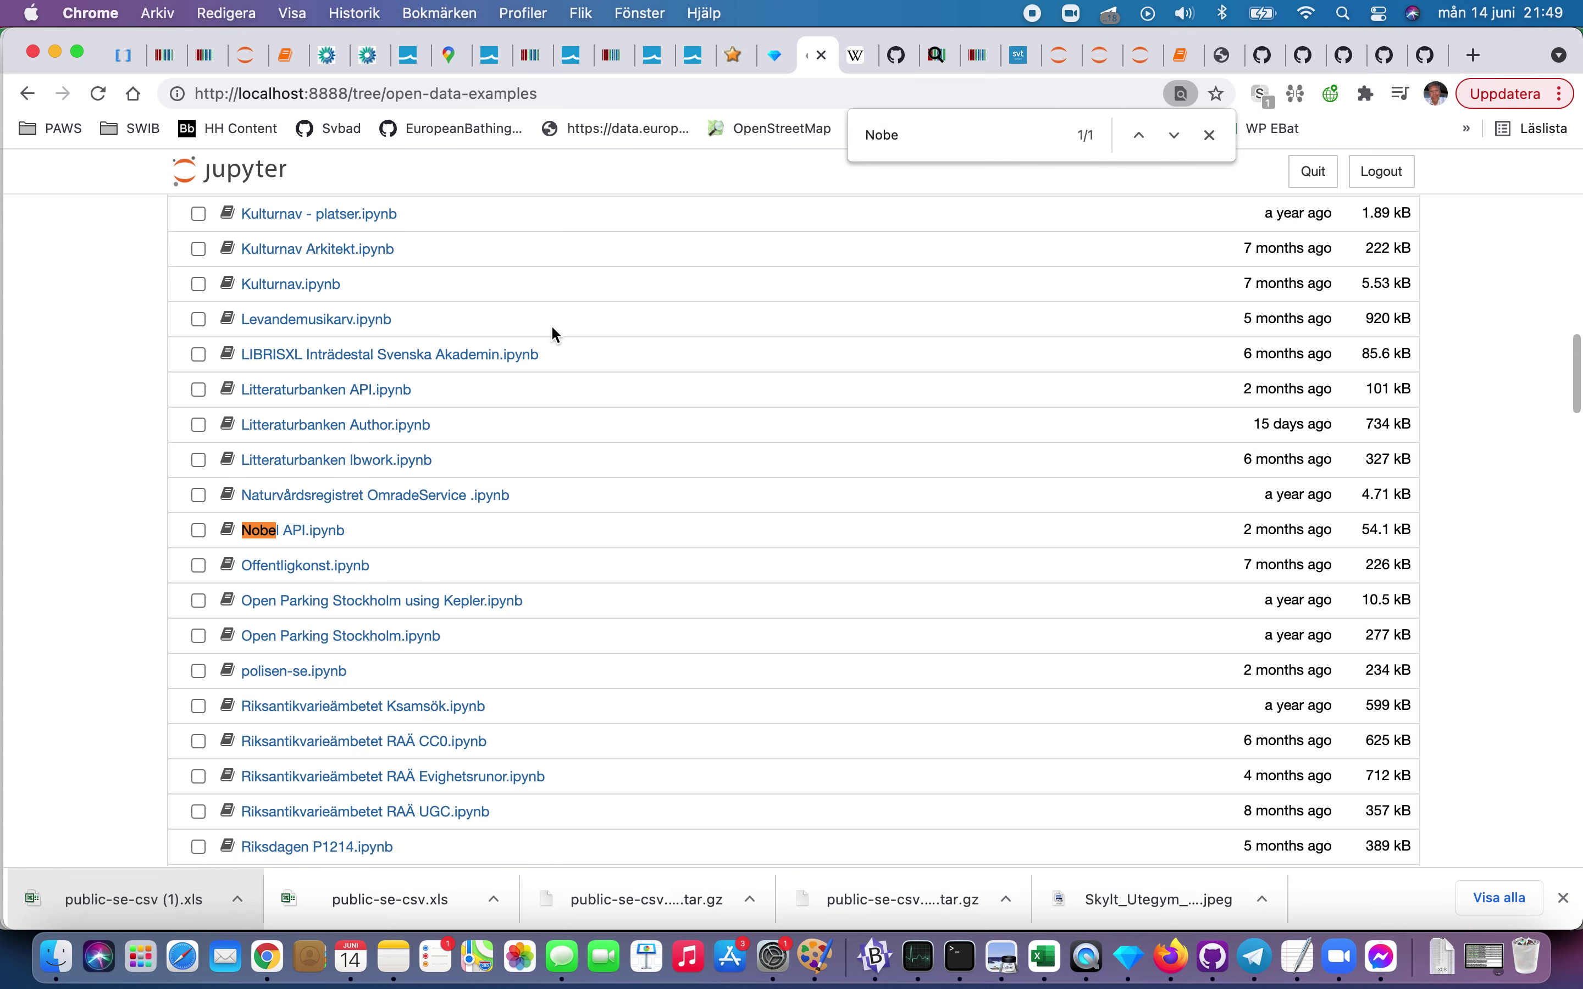
click(313, 534)
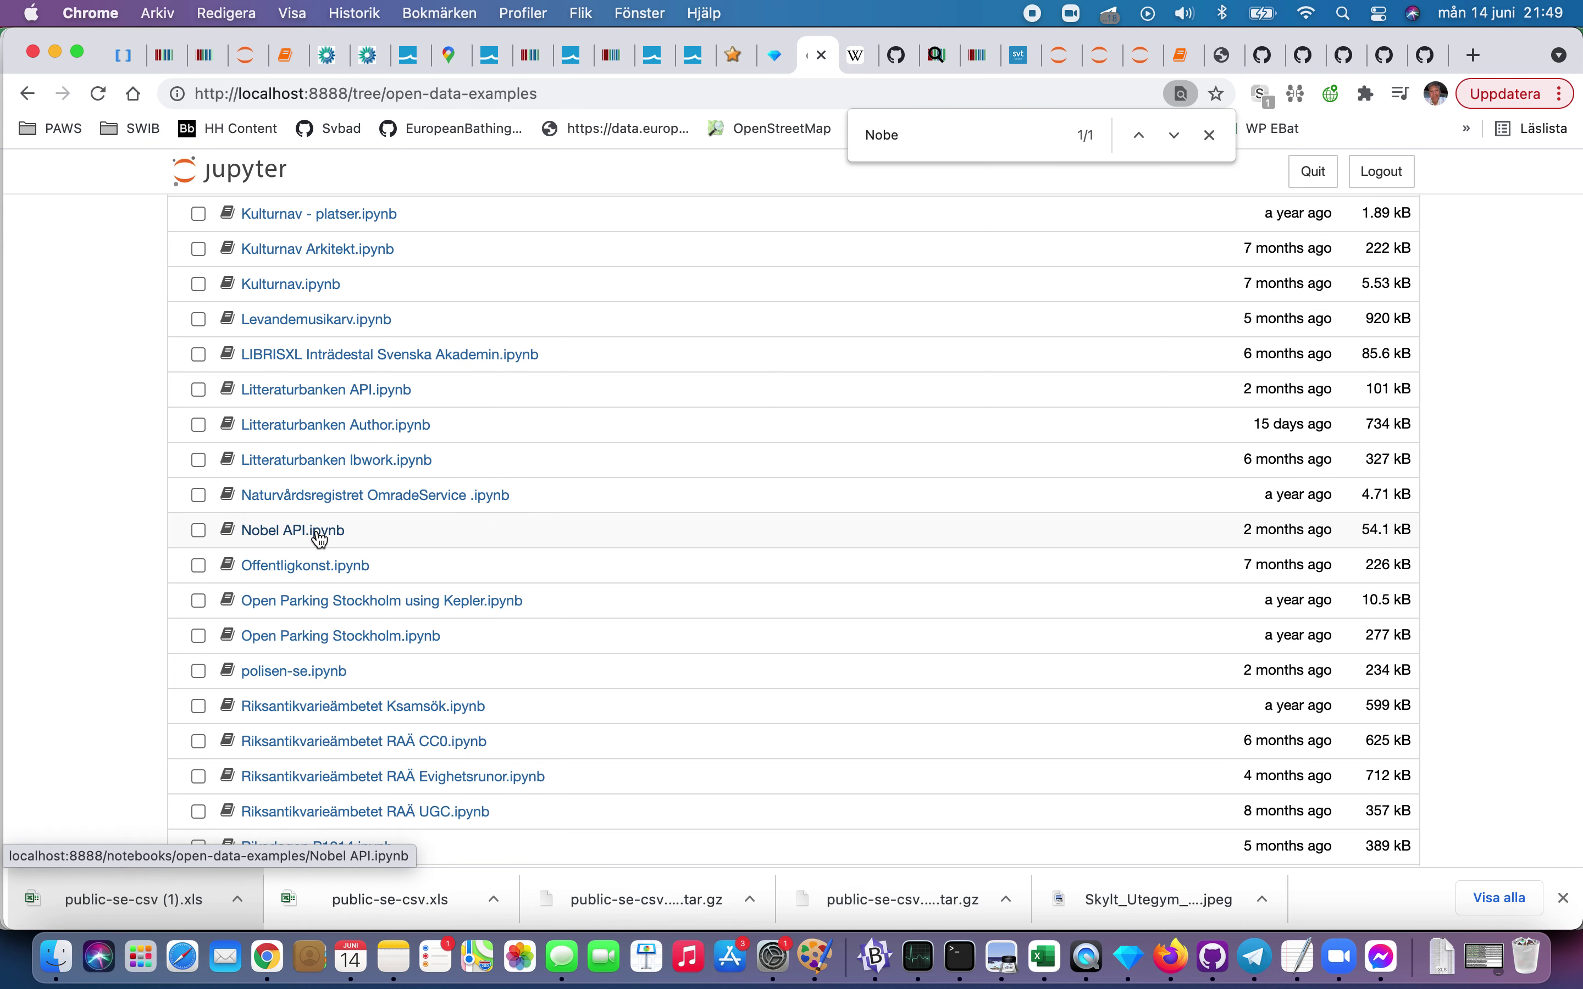
click(312, 532)
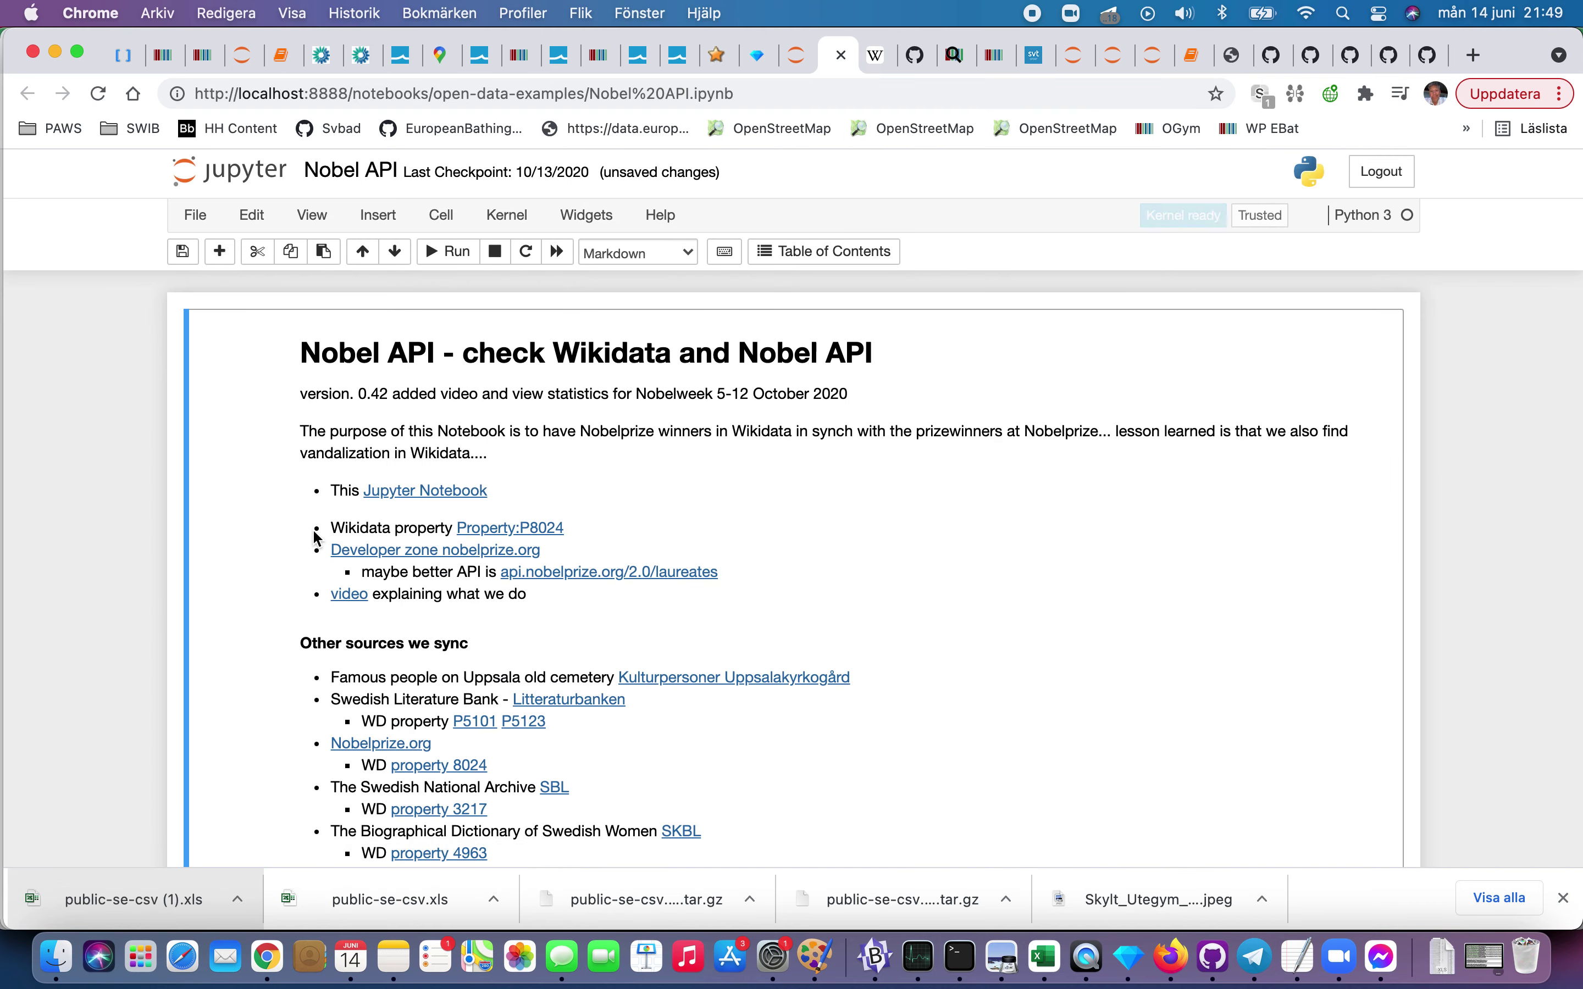
Step: Look over the Nobel API notebook's introduction and first cells, and restart the kernel to re-run the whole notebook
scroll(313, 538, down, 10)
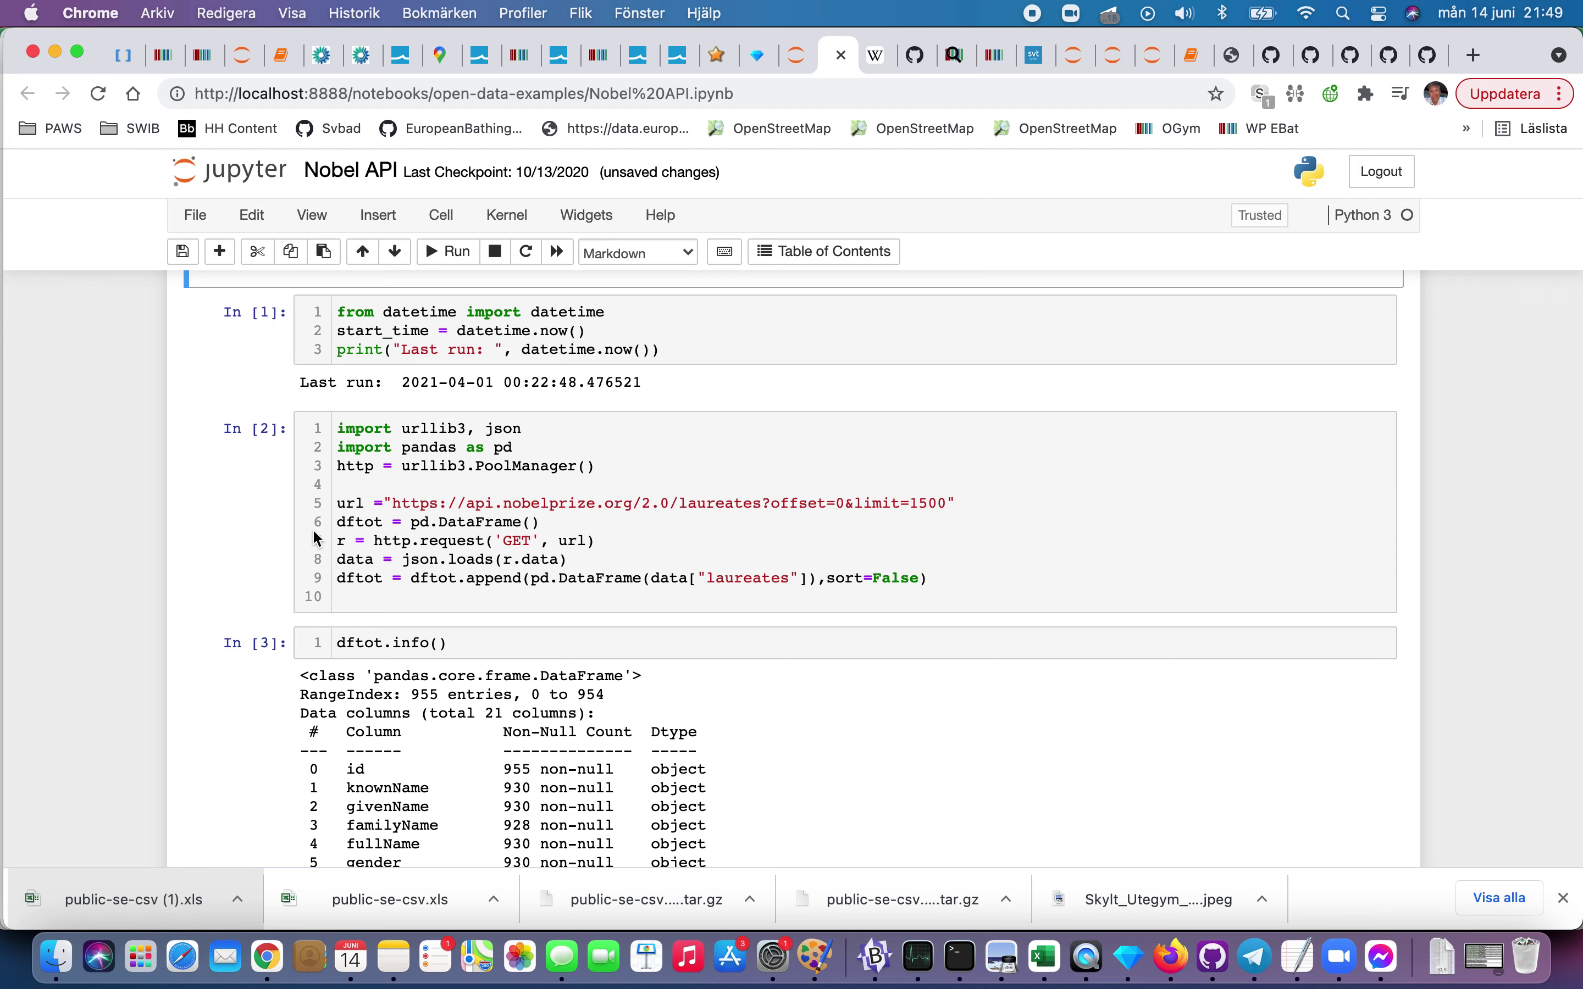
scroll(314, 537, down, 2)
scroll(314, 531, up, 6)
scroll(314, 532, up, 3)
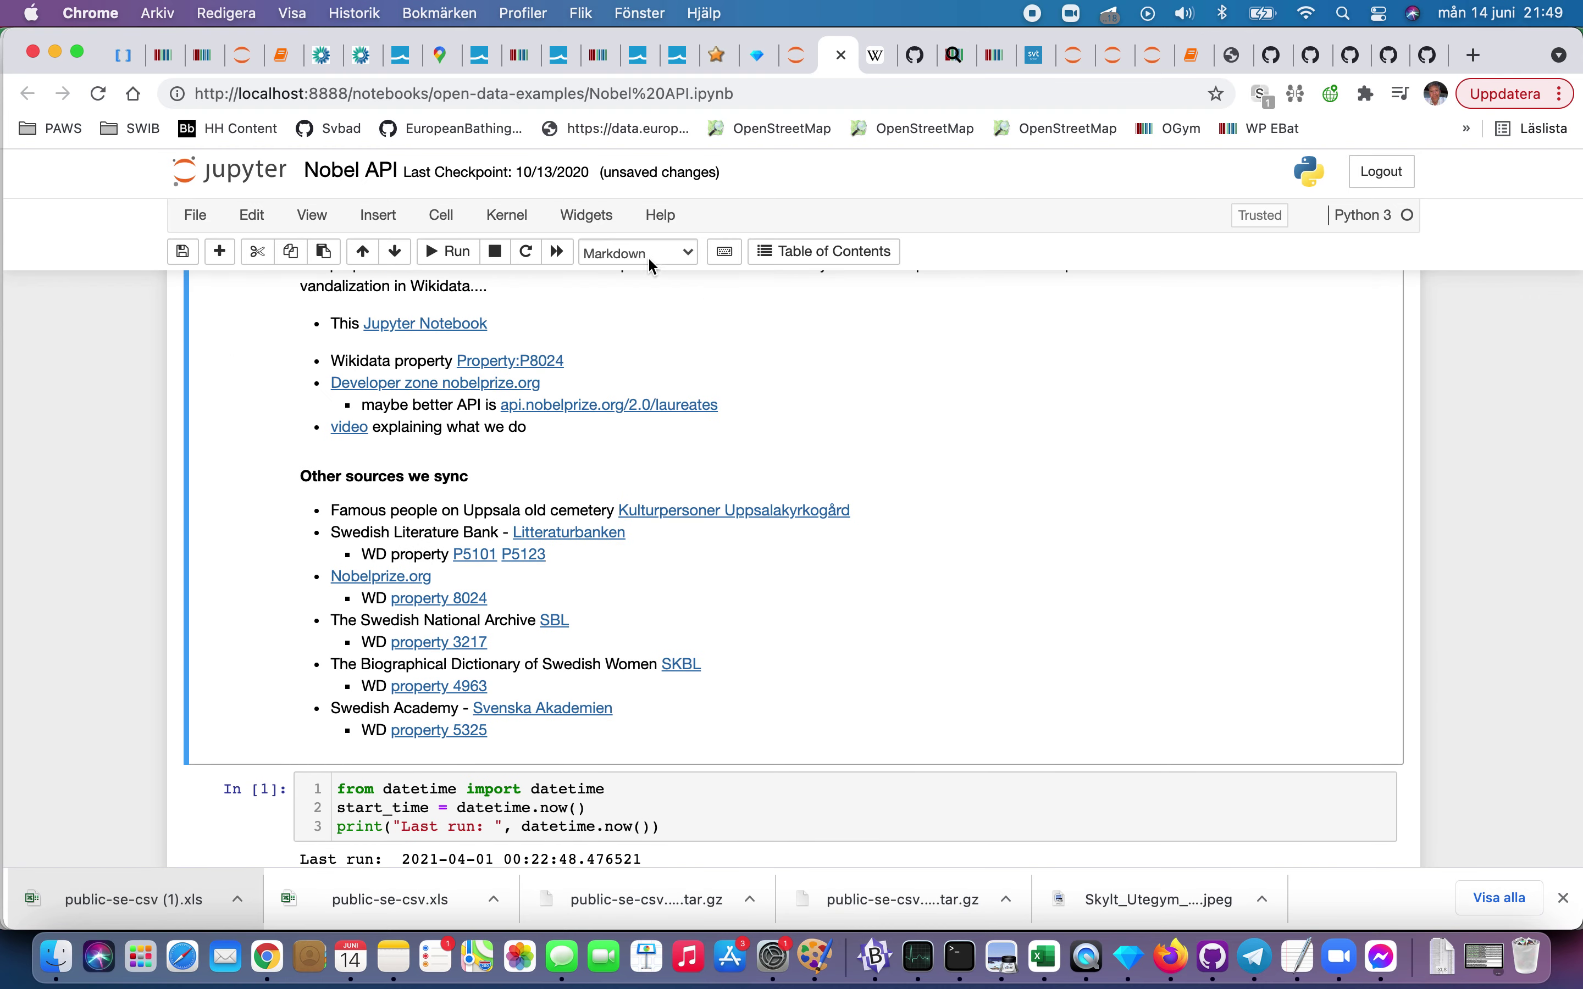
click(557, 251)
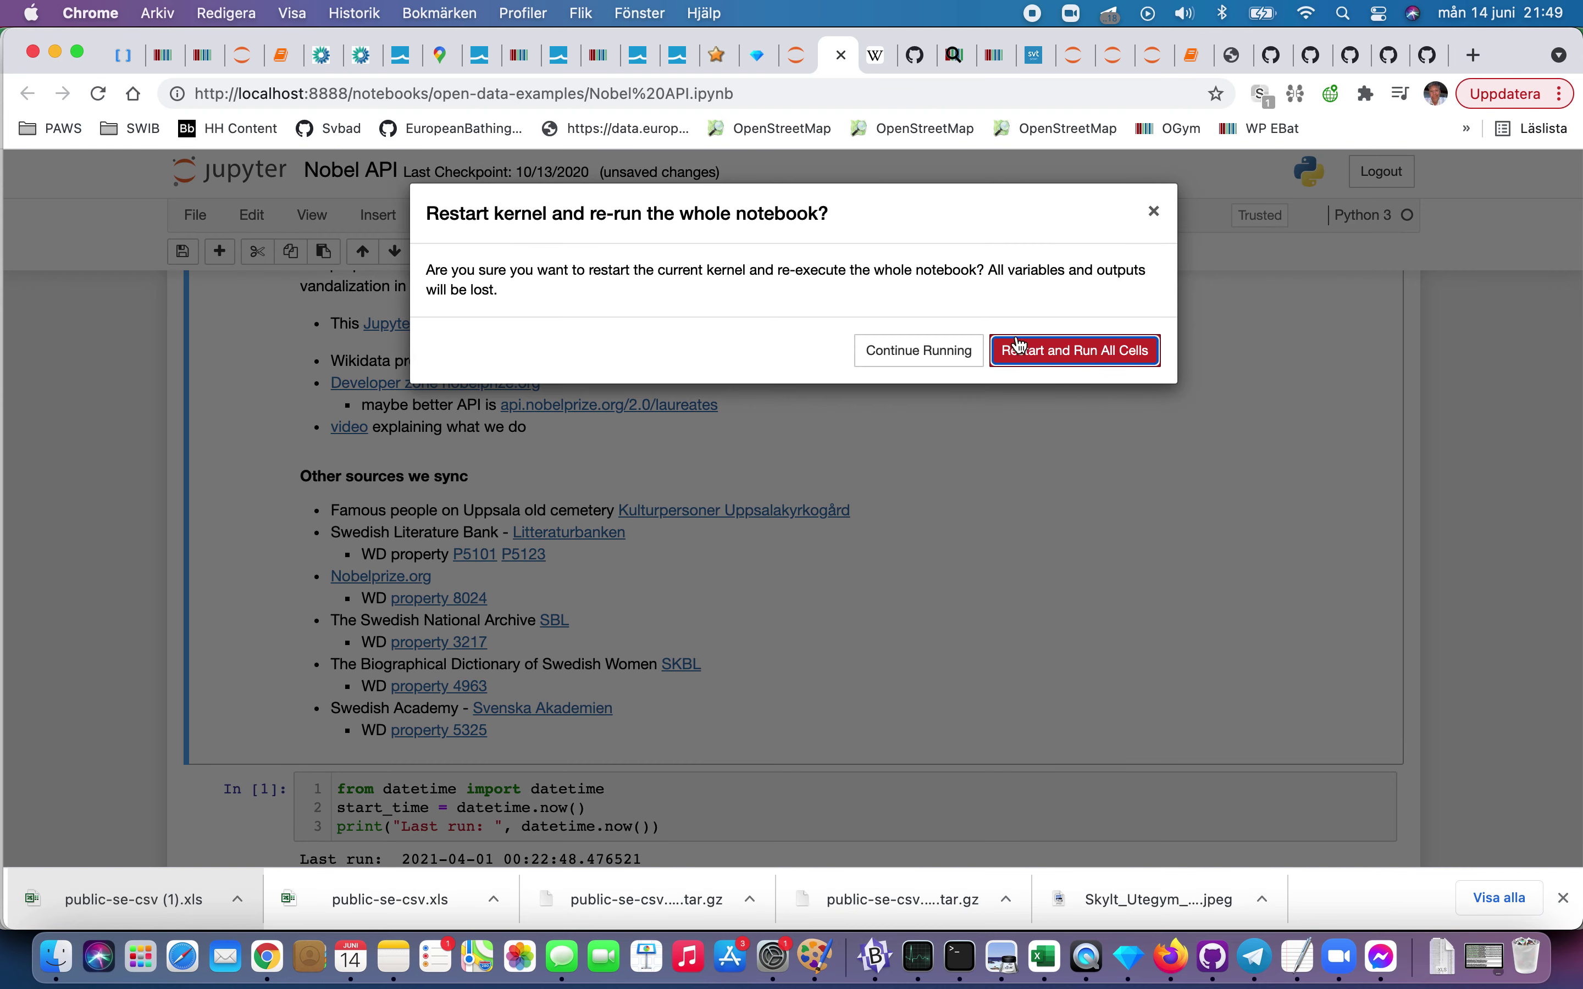
click(1044, 360)
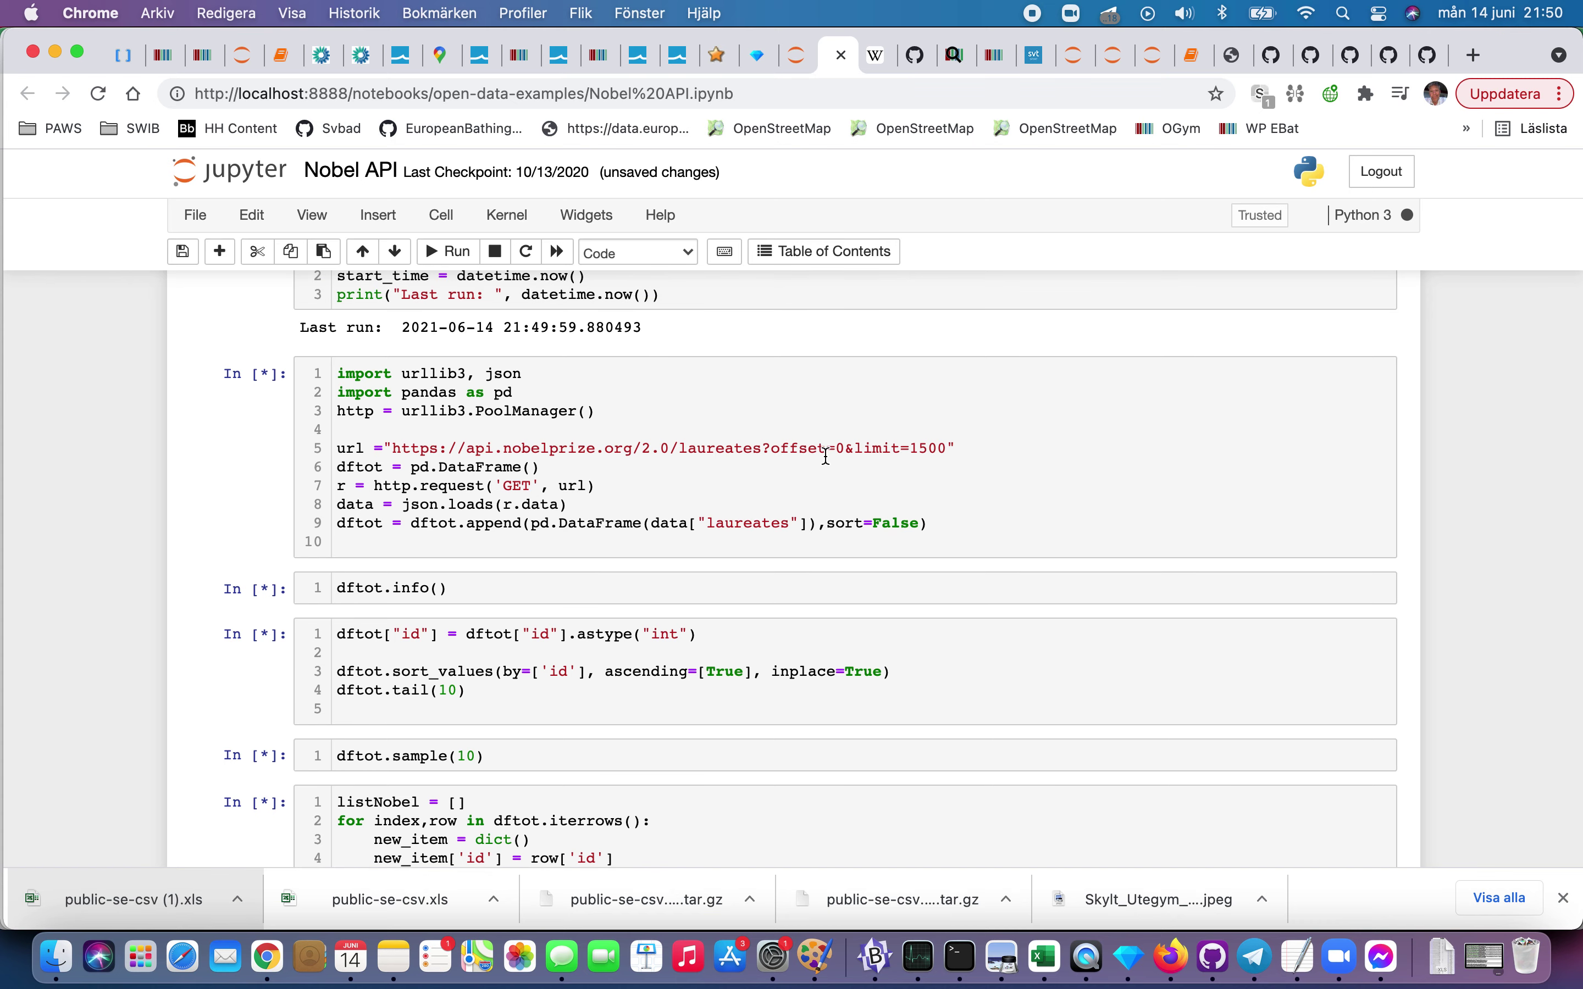
Step: Select the api.nobelprize.org laureates URL in the request cell and review the dftot.info() column listing down to the dftot.tail(10) table
drag(947, 450, 427, 451)
scroll(426, 451, down, 1)
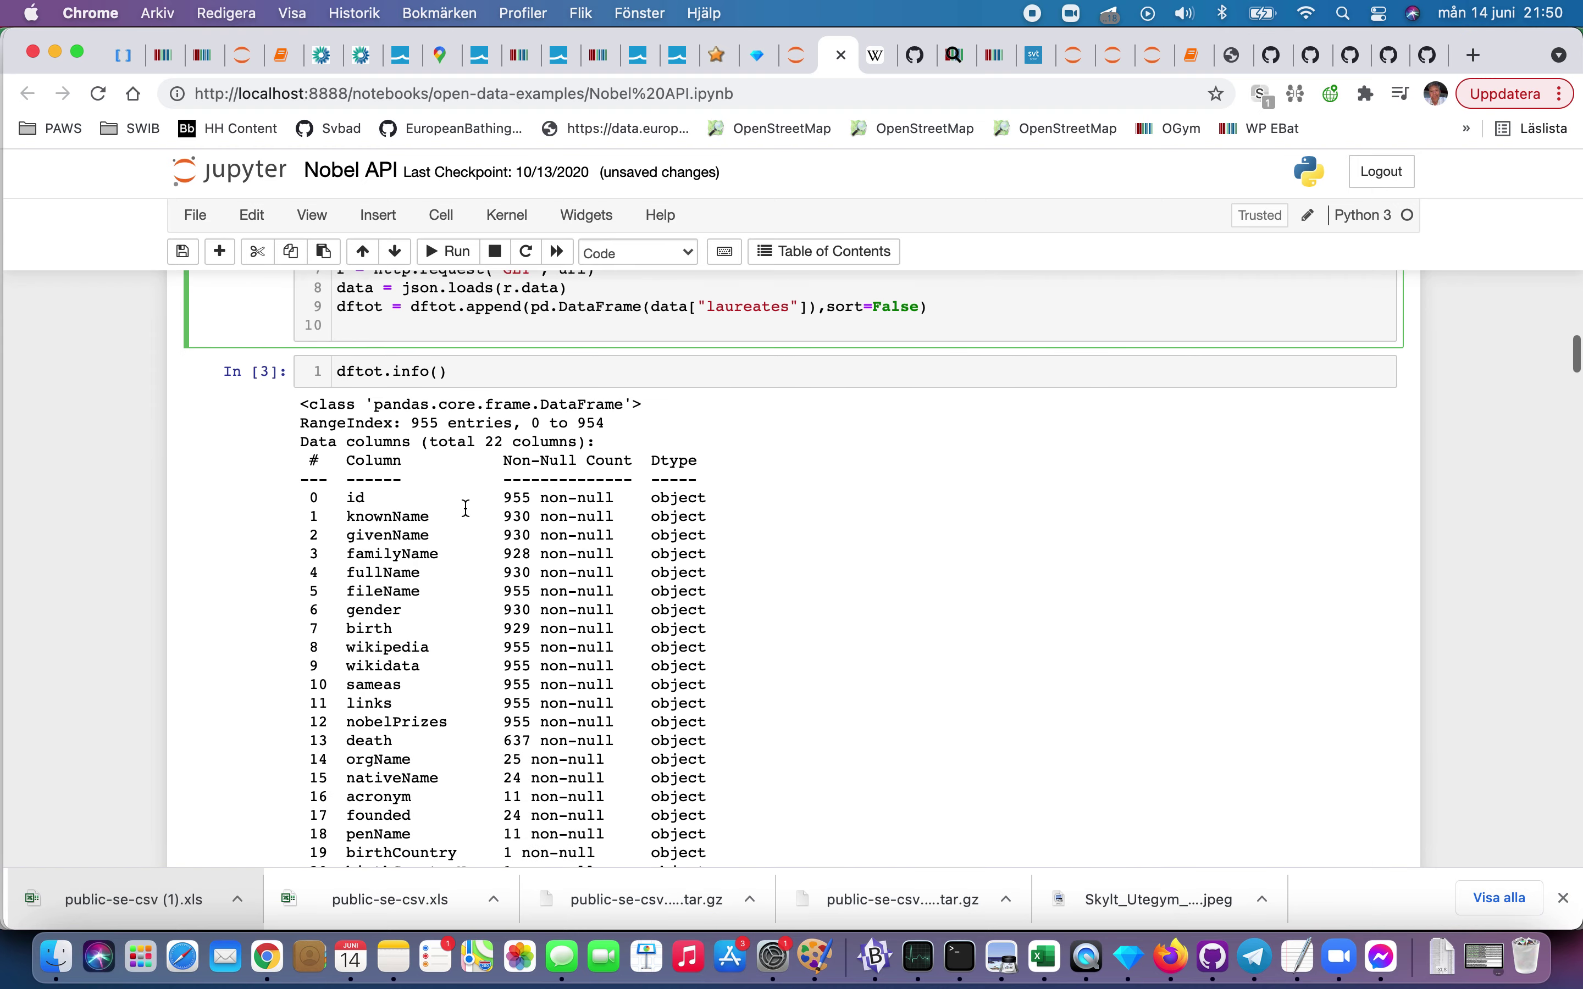
scroll(481, 509, down, 2)
scroll(481, 508, up, 5)
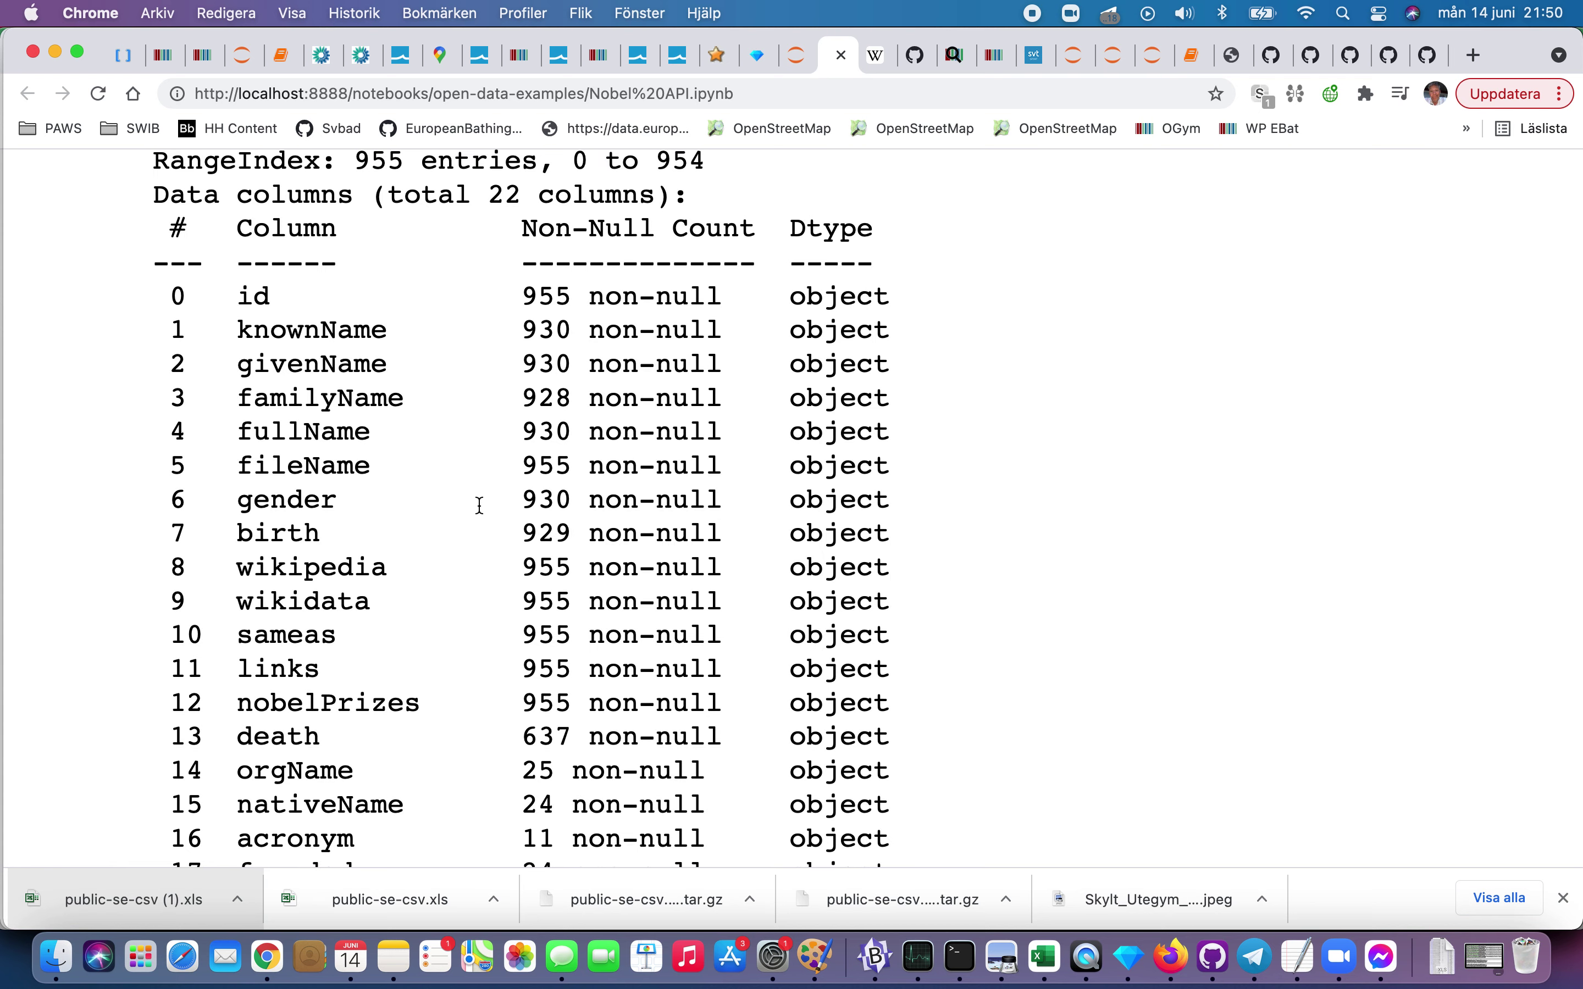
scroll(563, 479, down, 10)
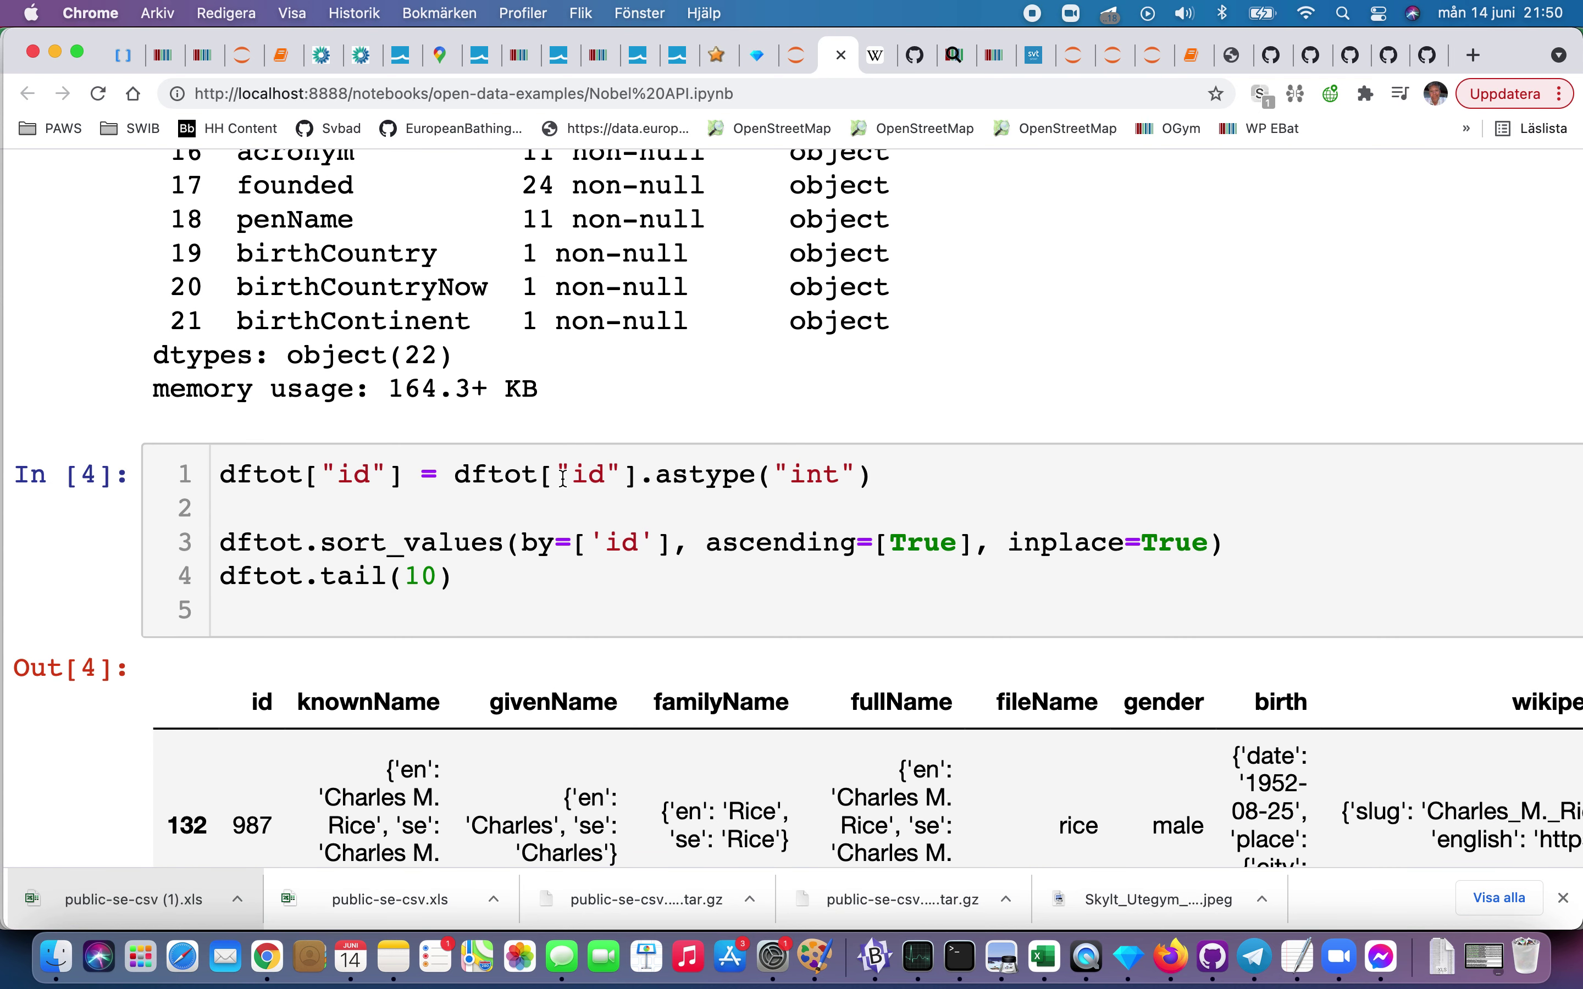
scroll(563, 478, down, 4)
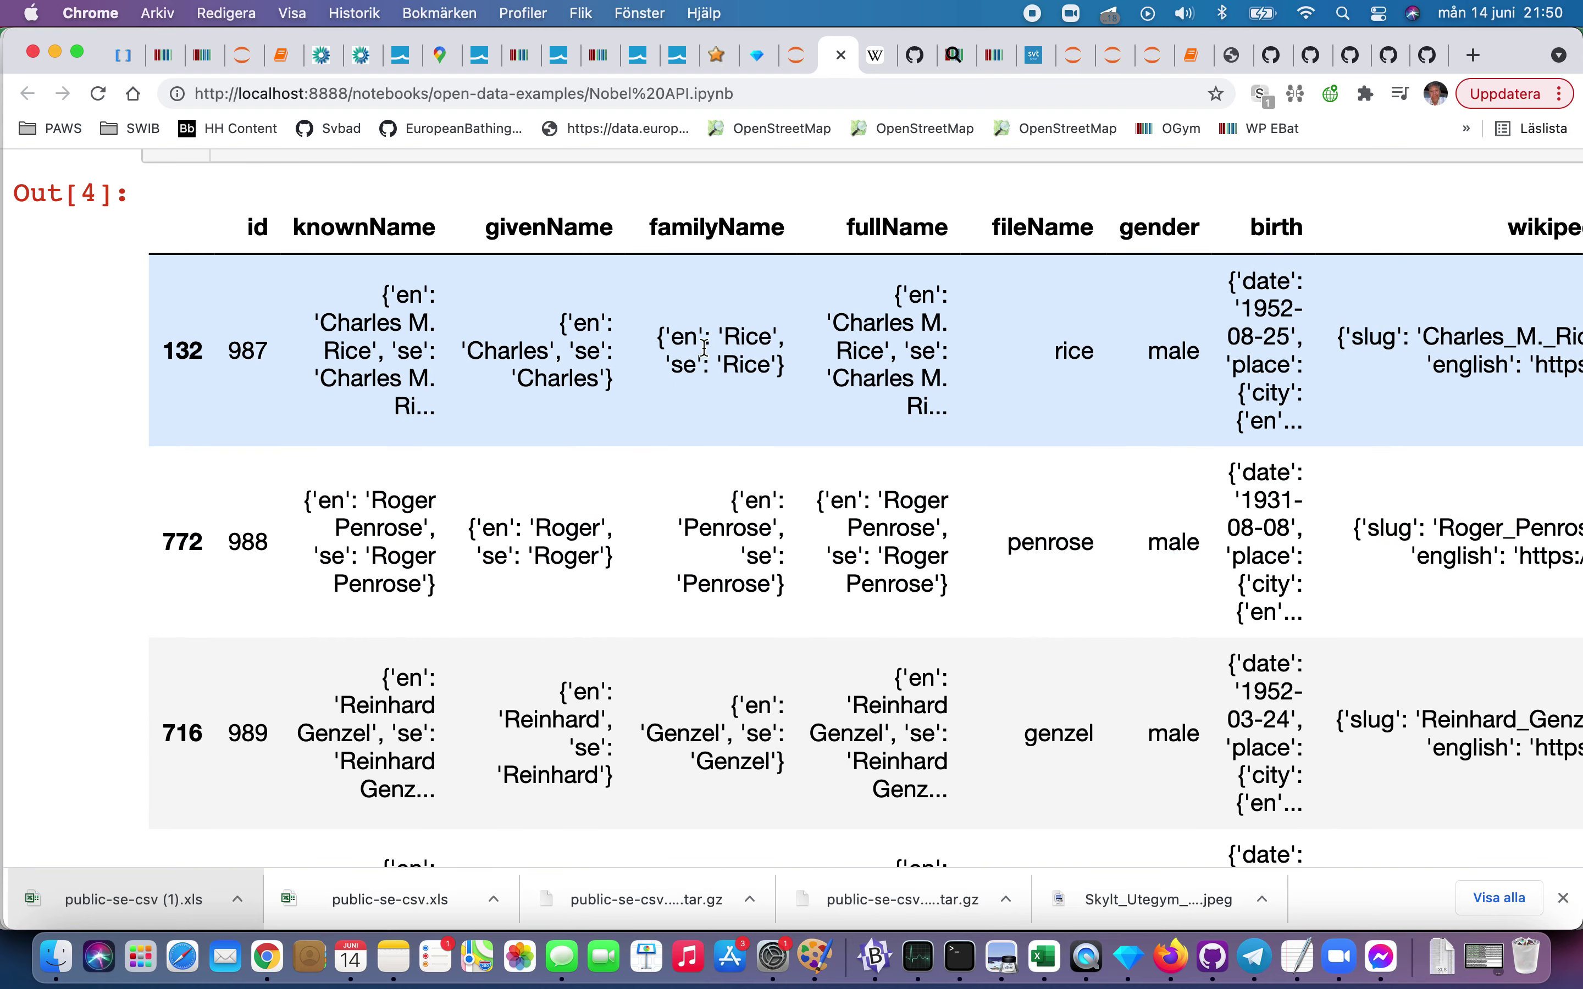
Step: Examine the laureate table's further columns, including wikipedia, wikidata and nobelPrizes, and return to the API request cell
scroll(690, 371, right, 2)
scroll(690, 371, right, 10)
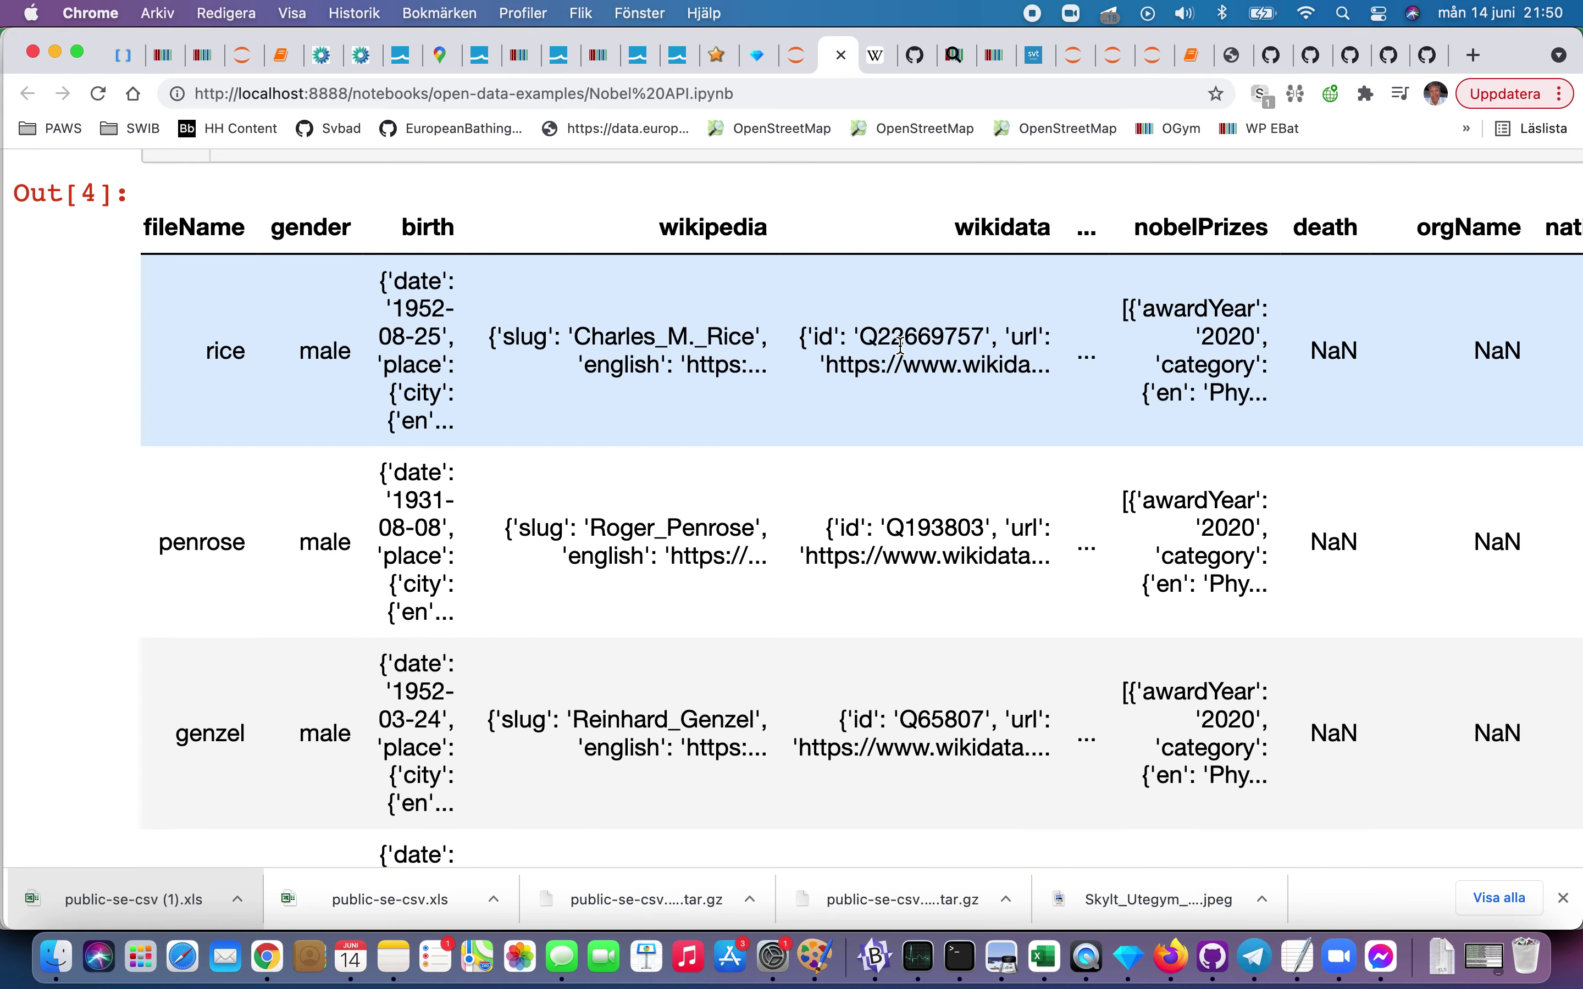
scroll(892, 357, right, 1)
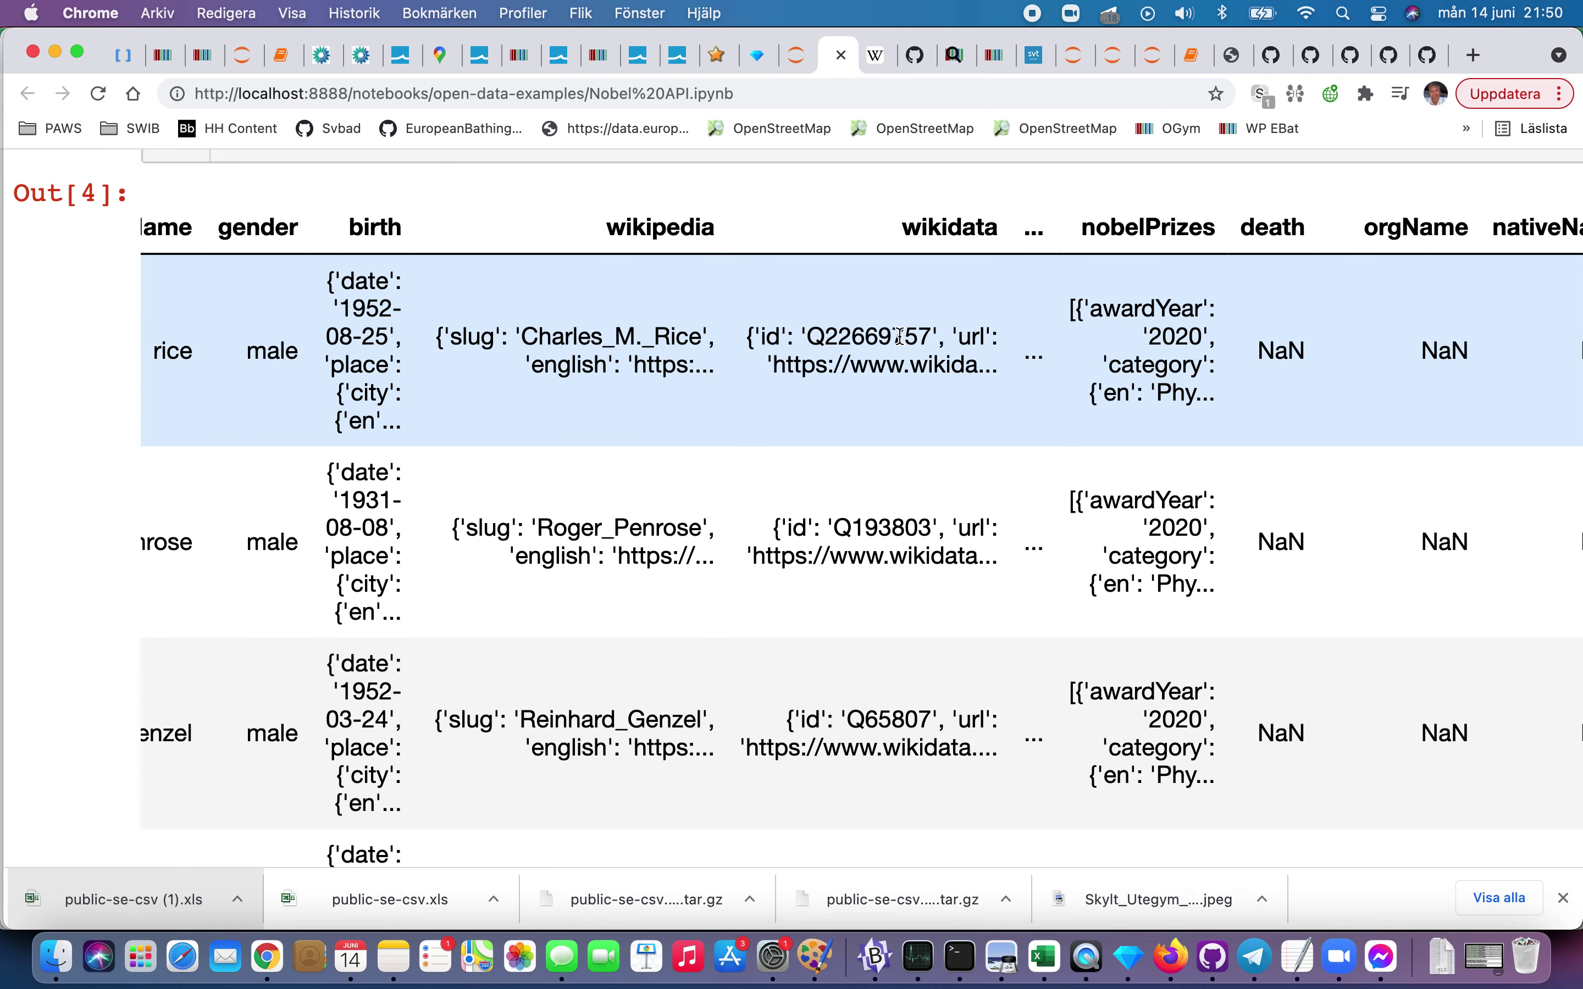
scroll(901, 336, right, 10)
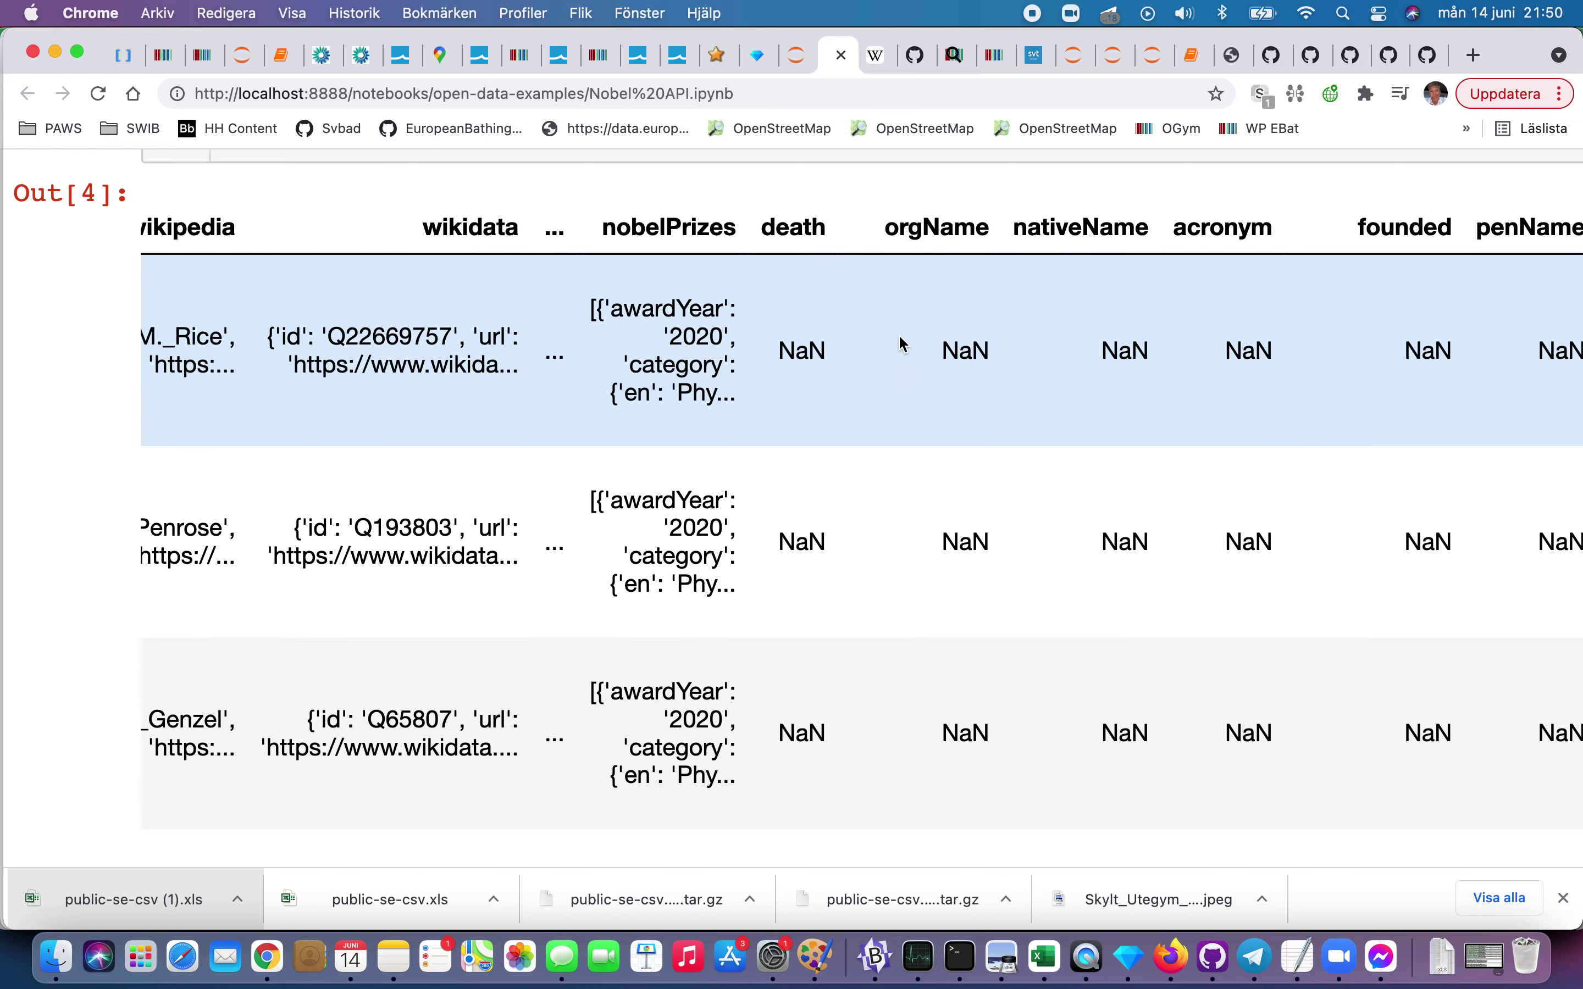
scroll(900, 336, right, 8)
scroll(900, 336, left, 15)
scroll(900, 336, up, 15)
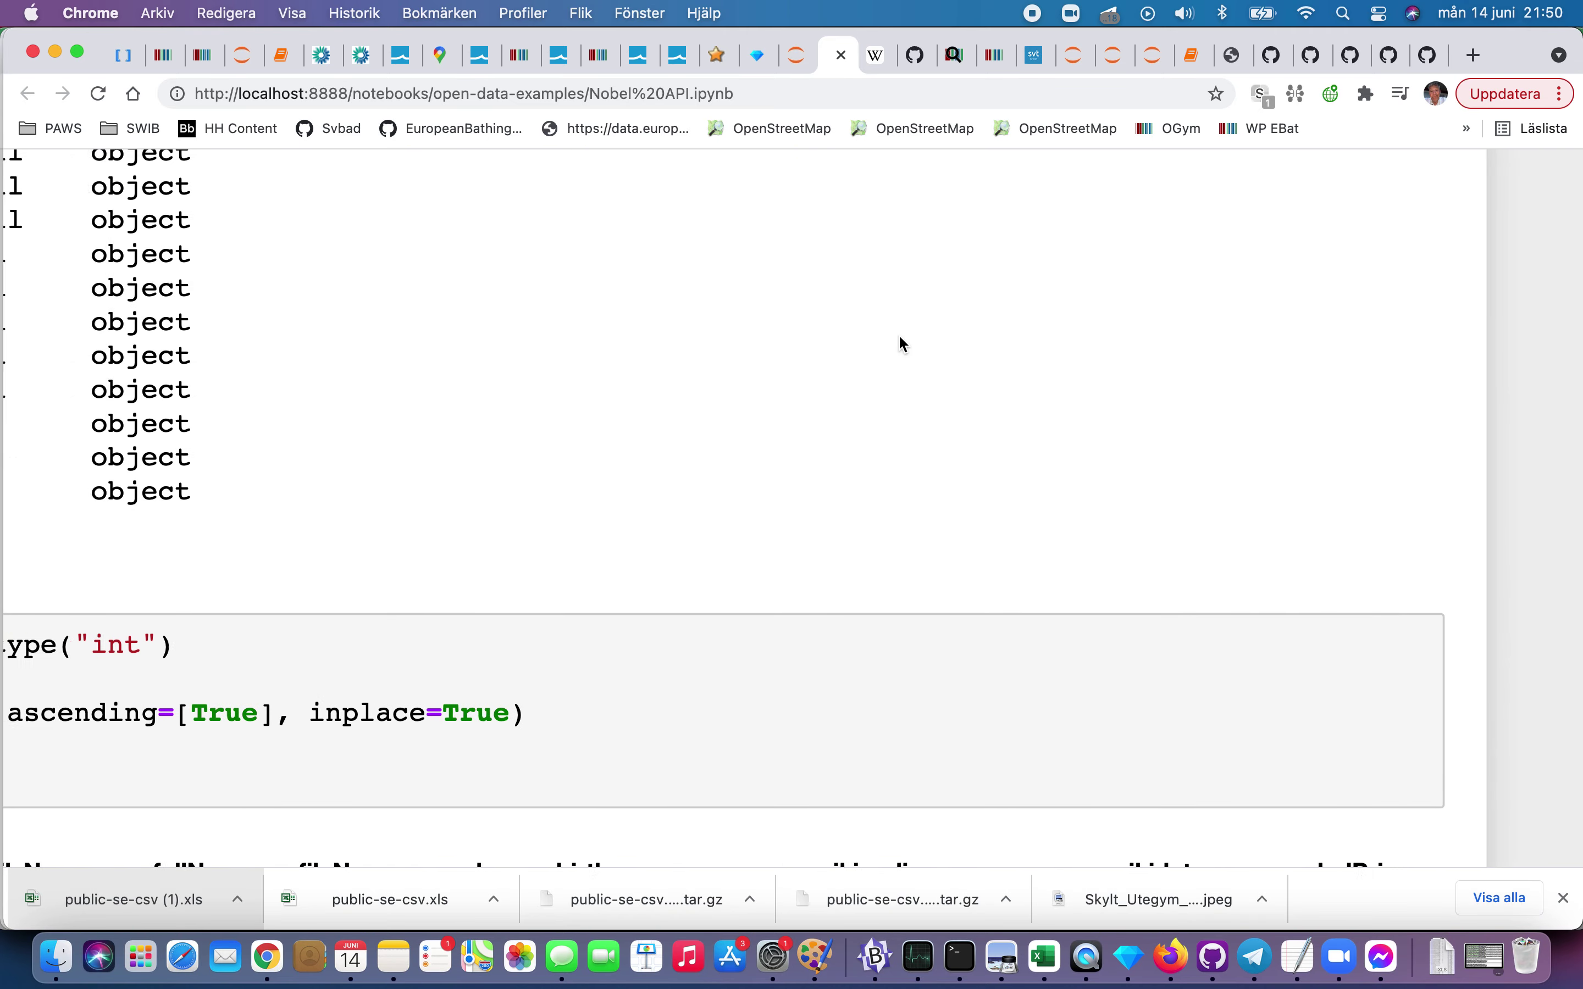
scroll(902, 343, left, 6)
scroll(860, 513, up, 10)
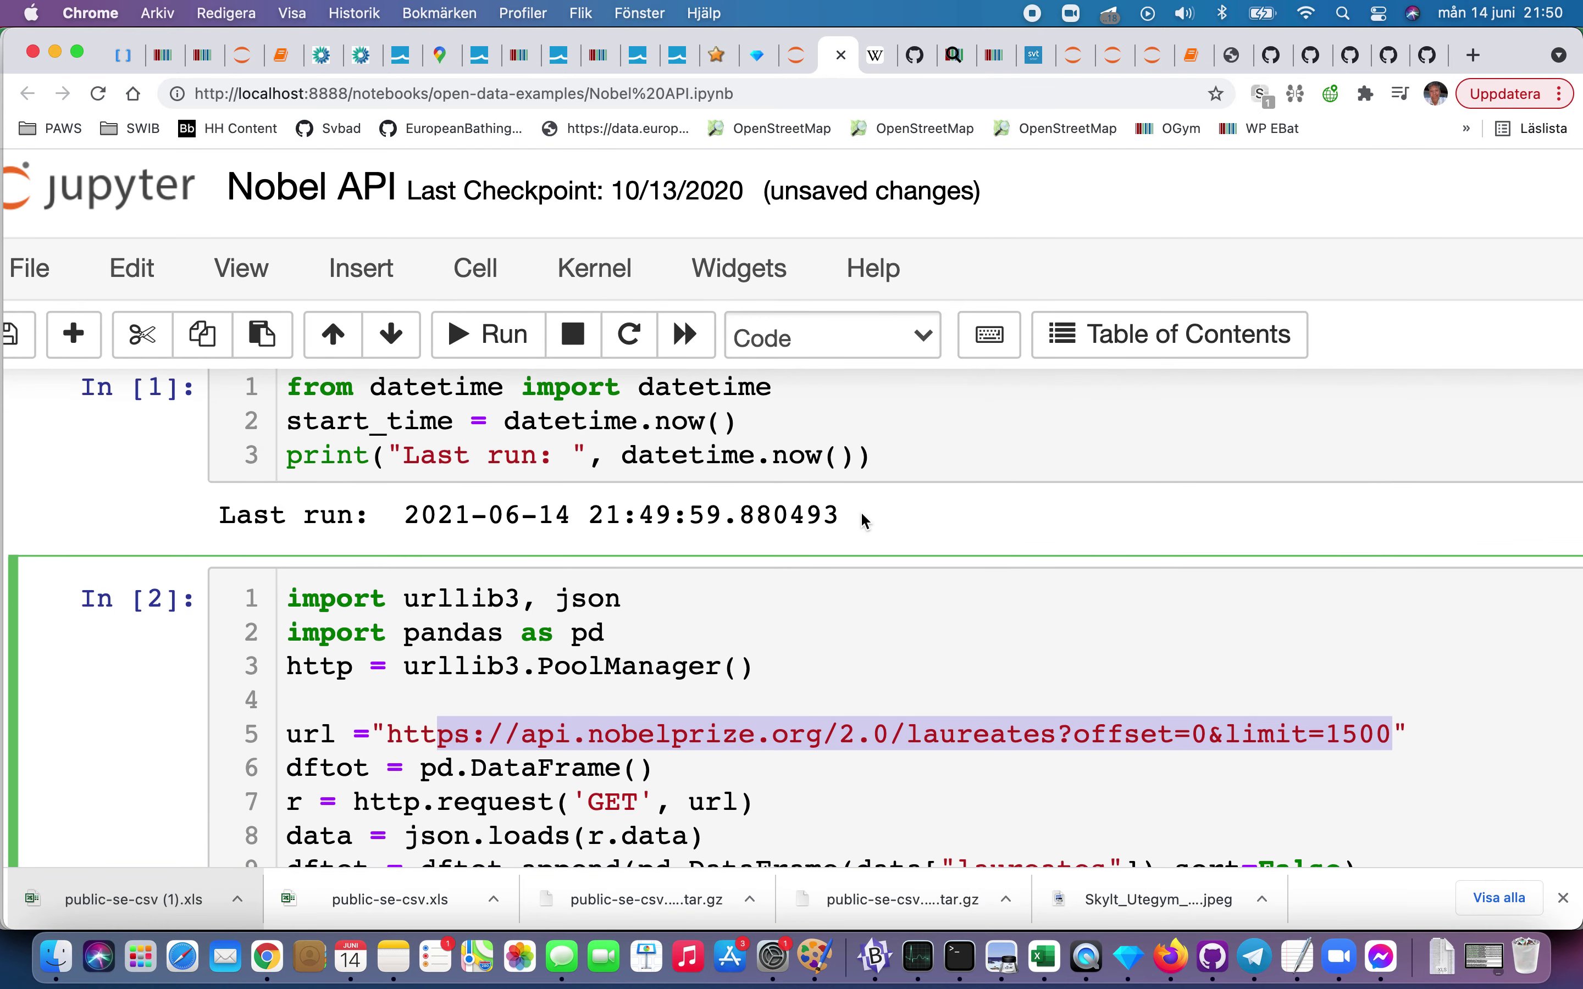
key(ctrl+Tab)
key(super+l)
text(ps://api.nobelprize.org/2.0/laureates?offset=0&limit=1500)
key(Return)
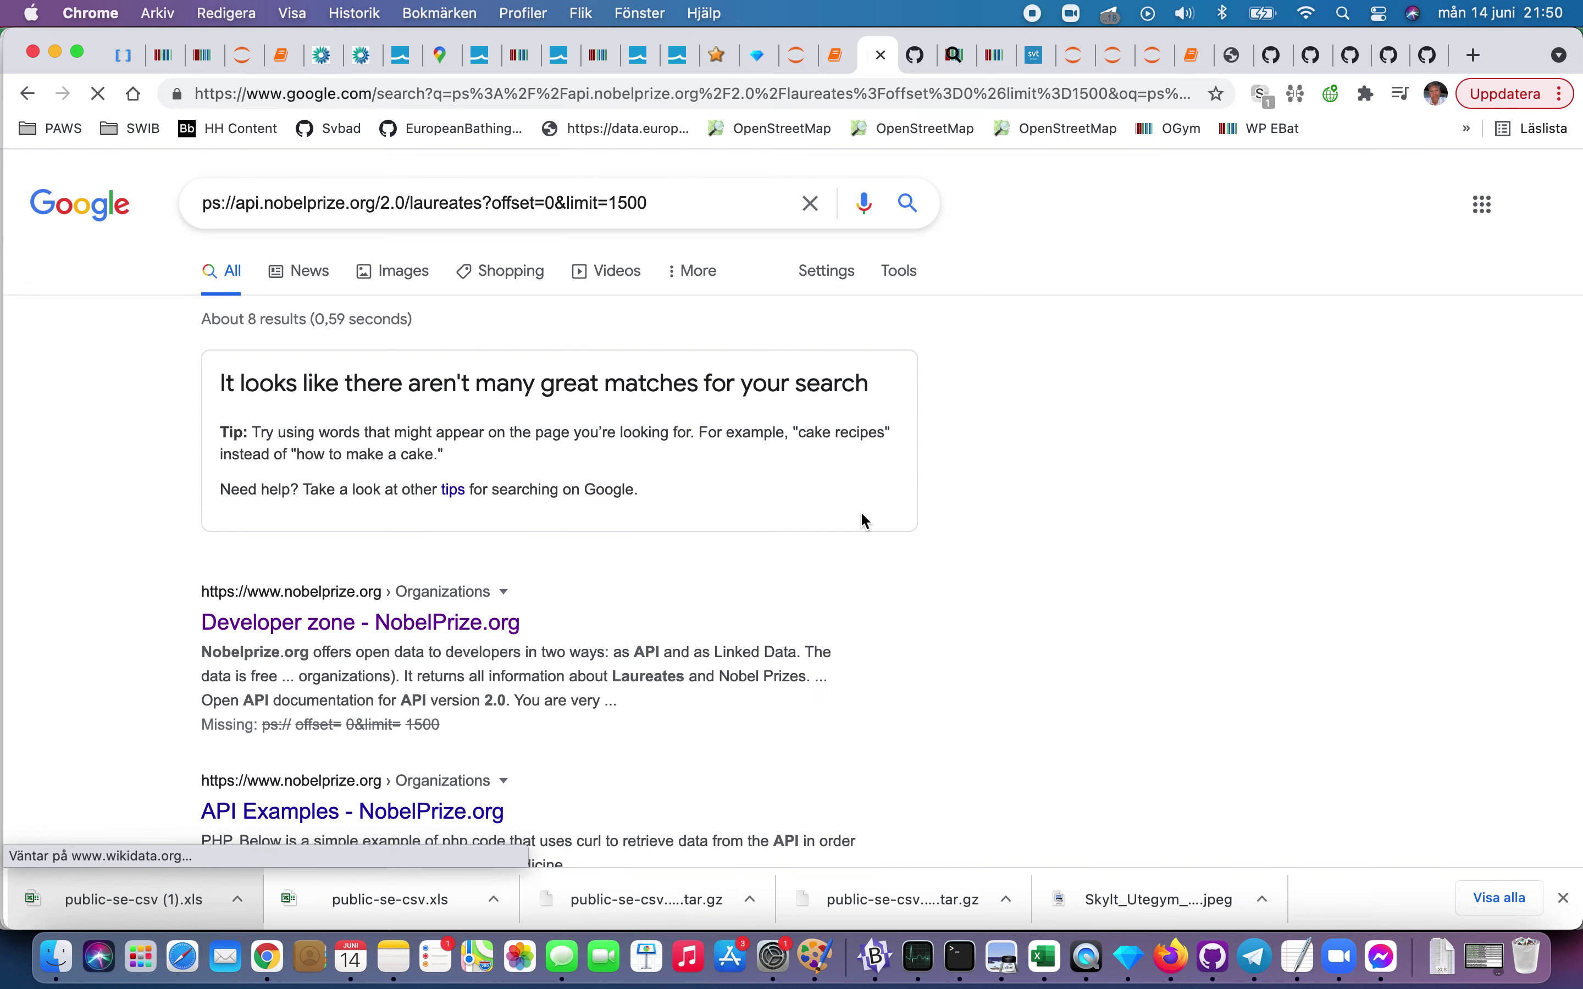
click(572, 98)
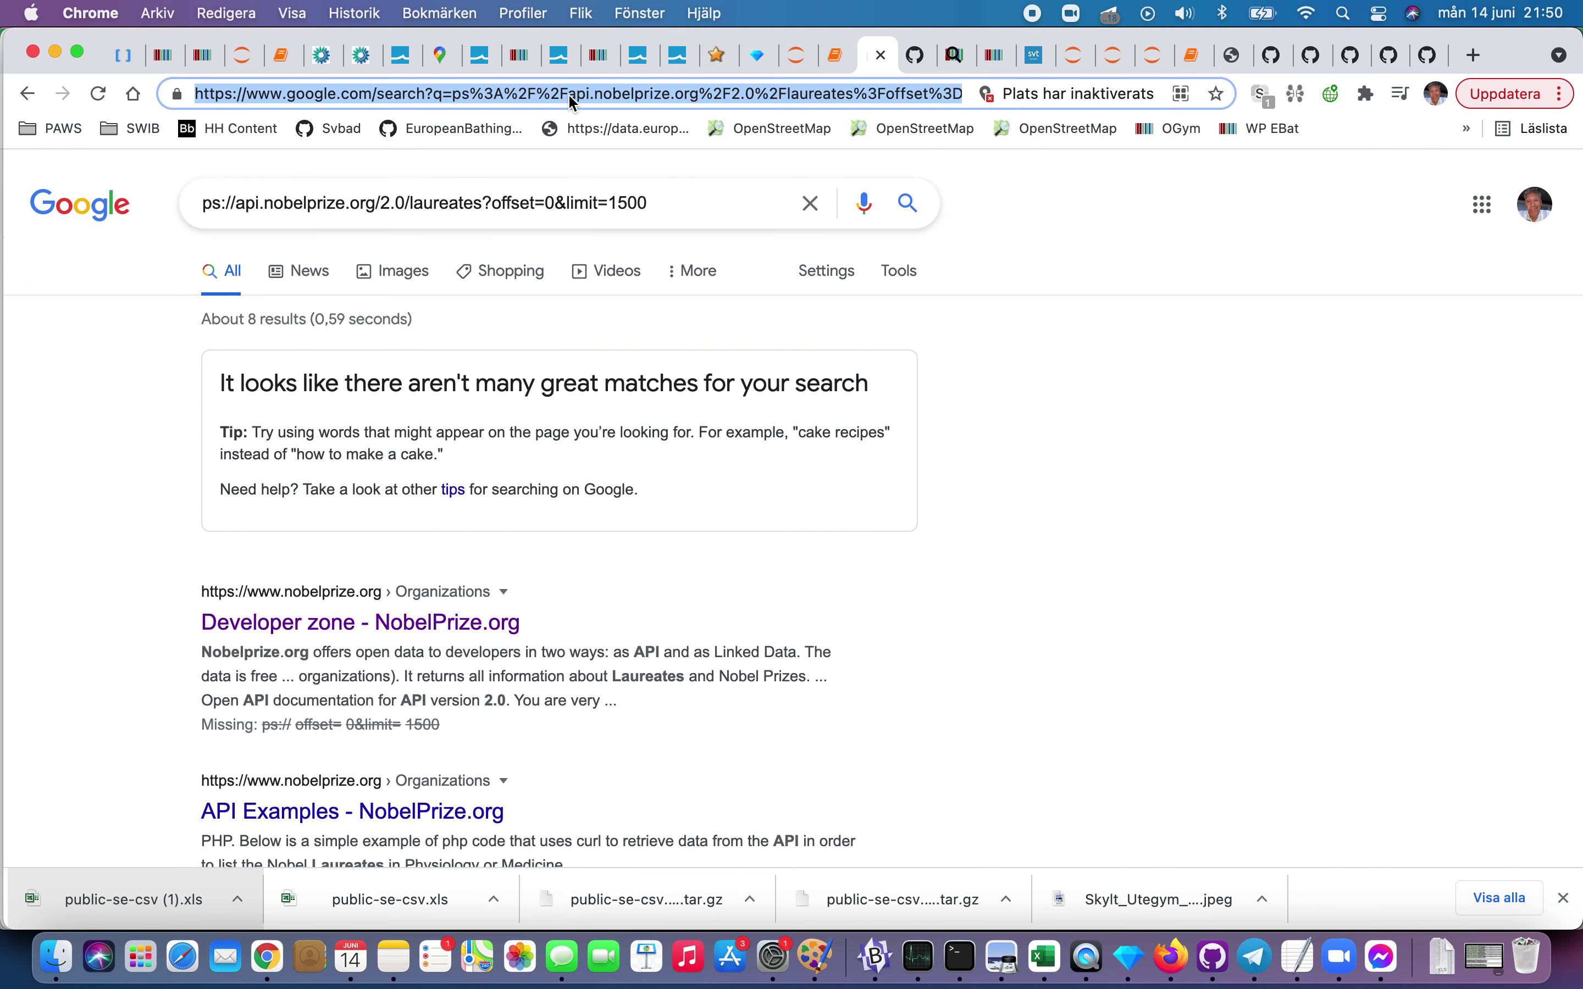
text(ps://api.nobelprize.org/2.0/laureates?offset=0&limit=1500)
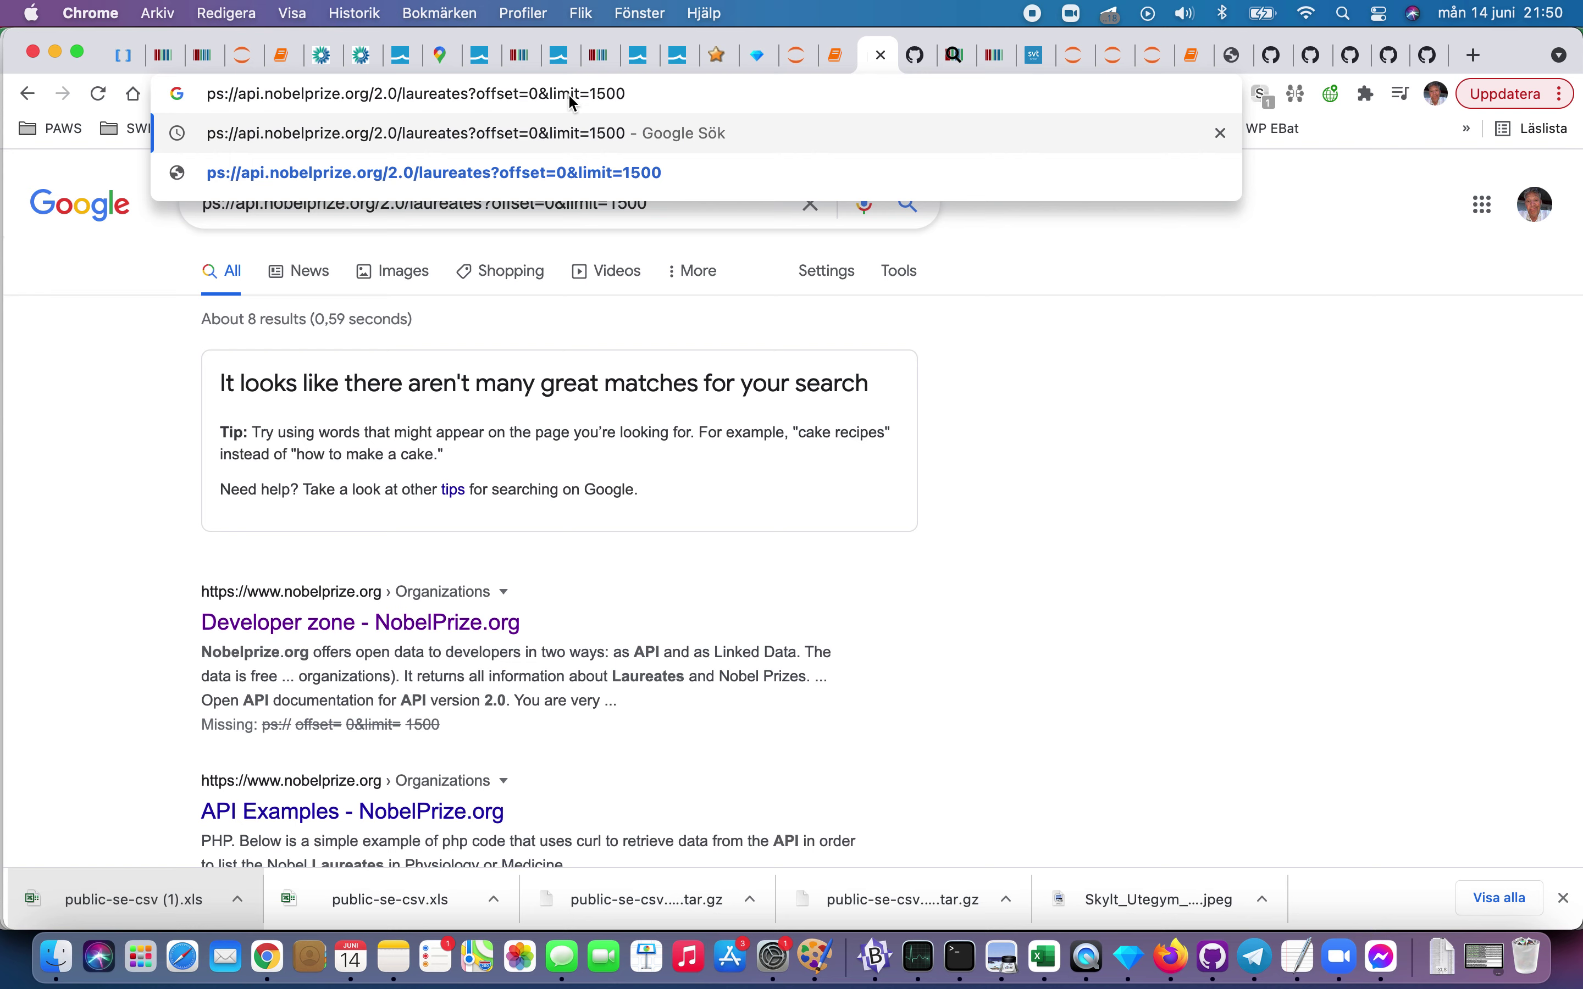
text(h)
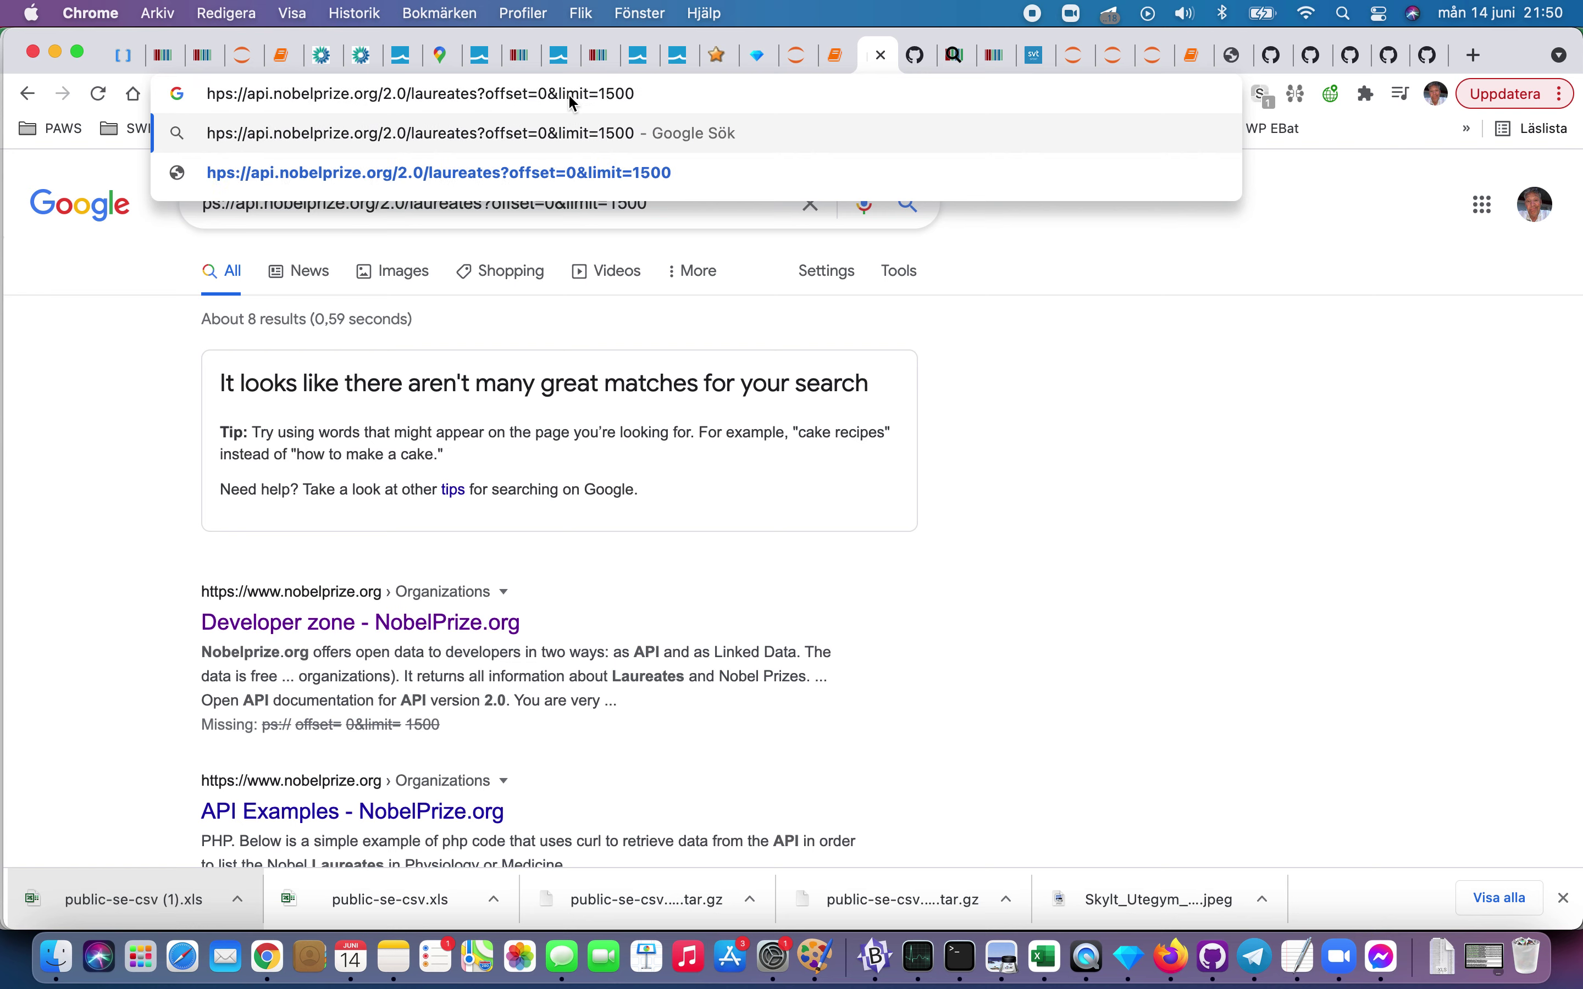
text(tt)
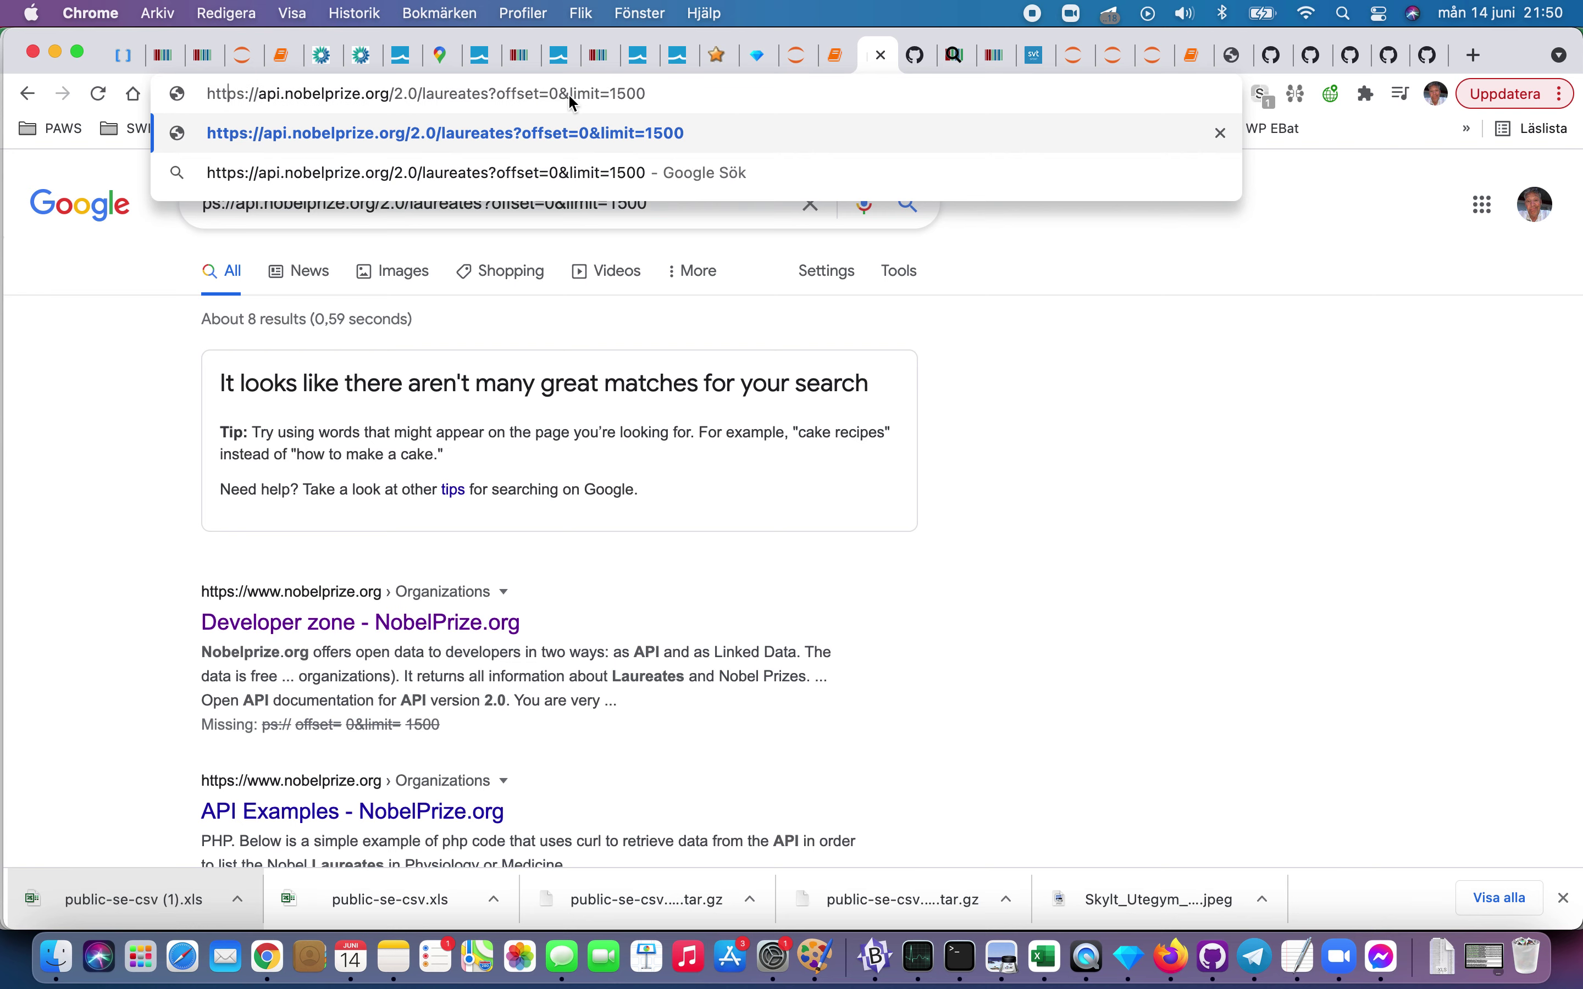
key(Return)
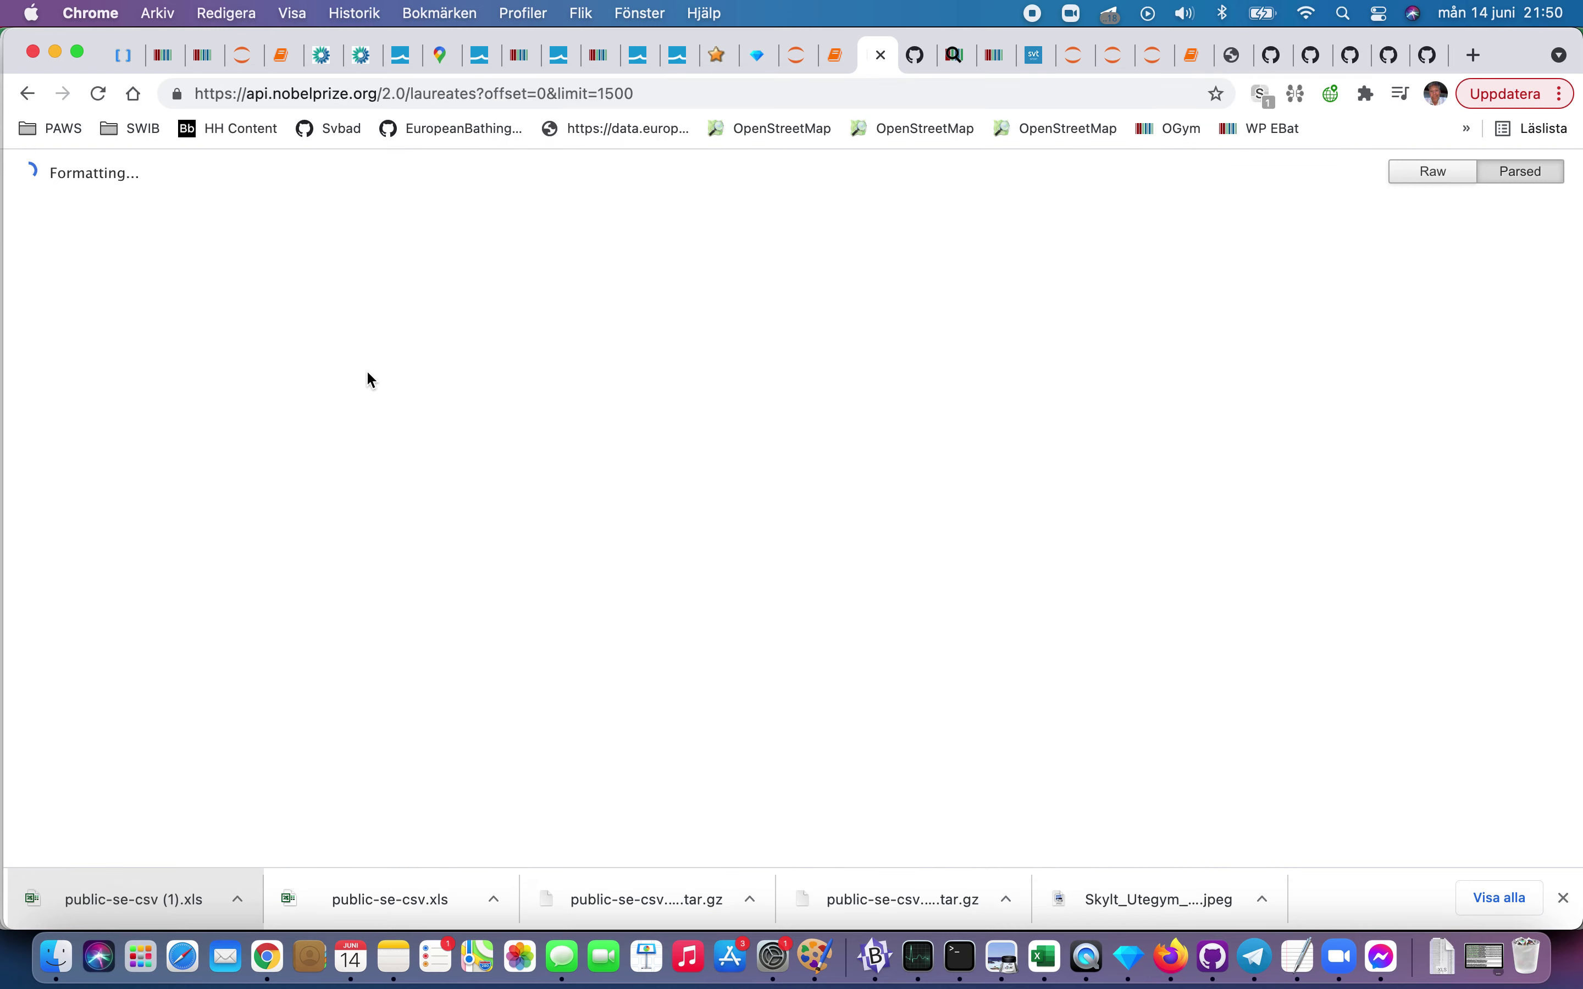
Step: Change the API version in the laureates address from 2.0 to 2.1 and load it
click(400, 93)
click(398, 92)
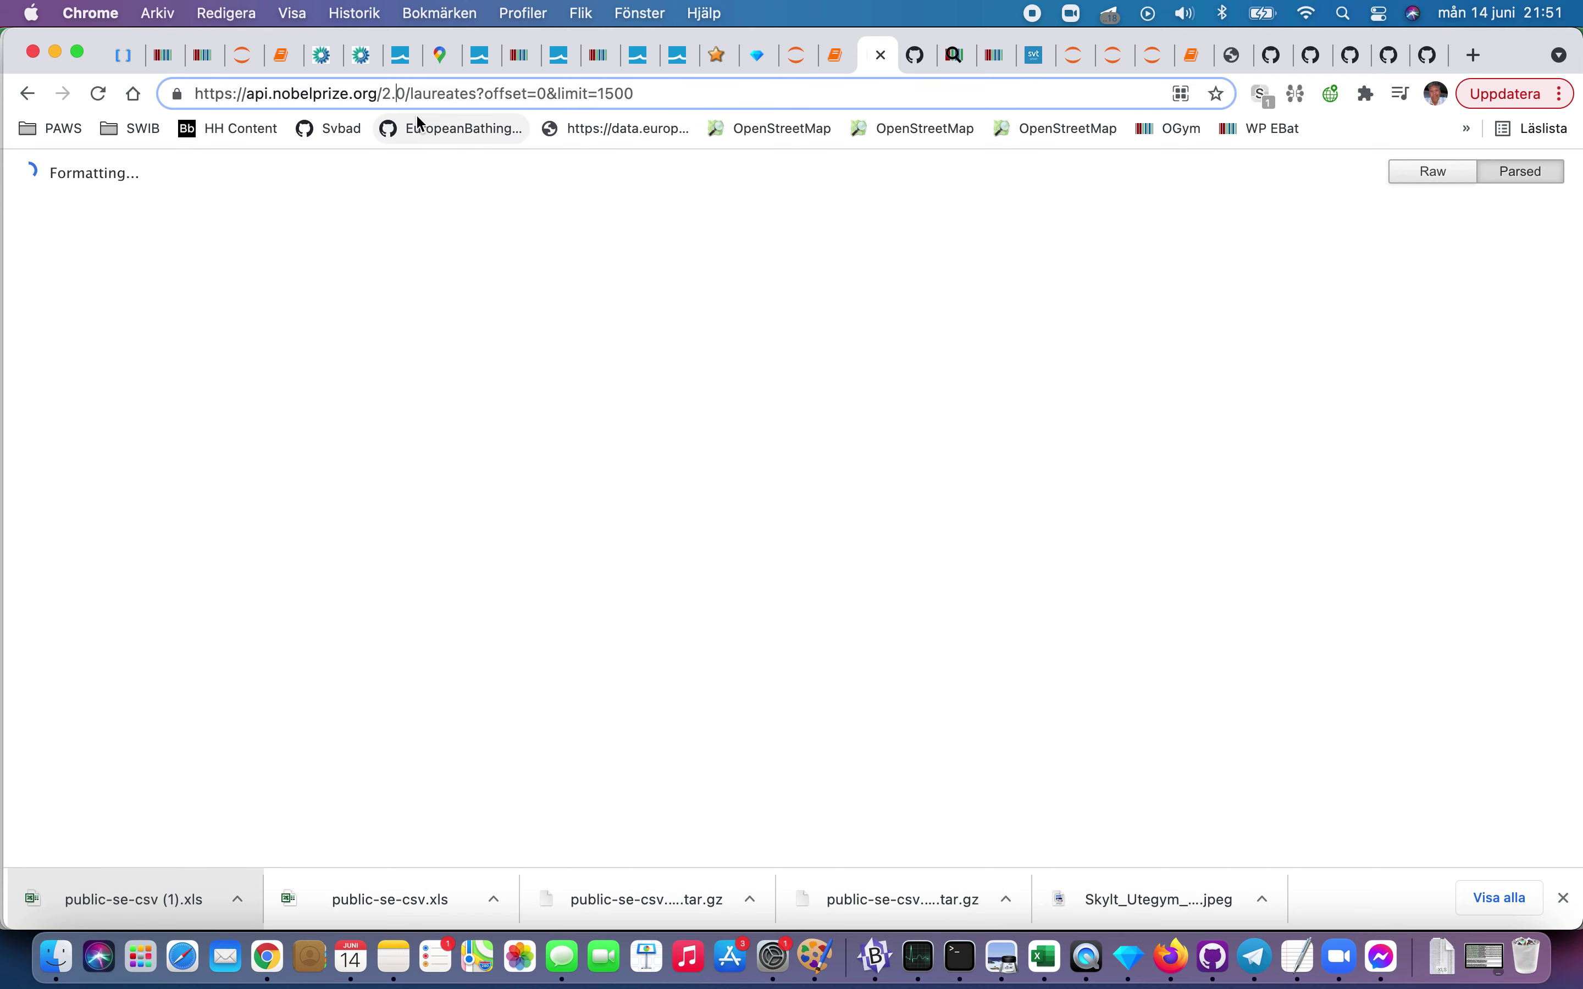
key(shift+Right)
text(1)
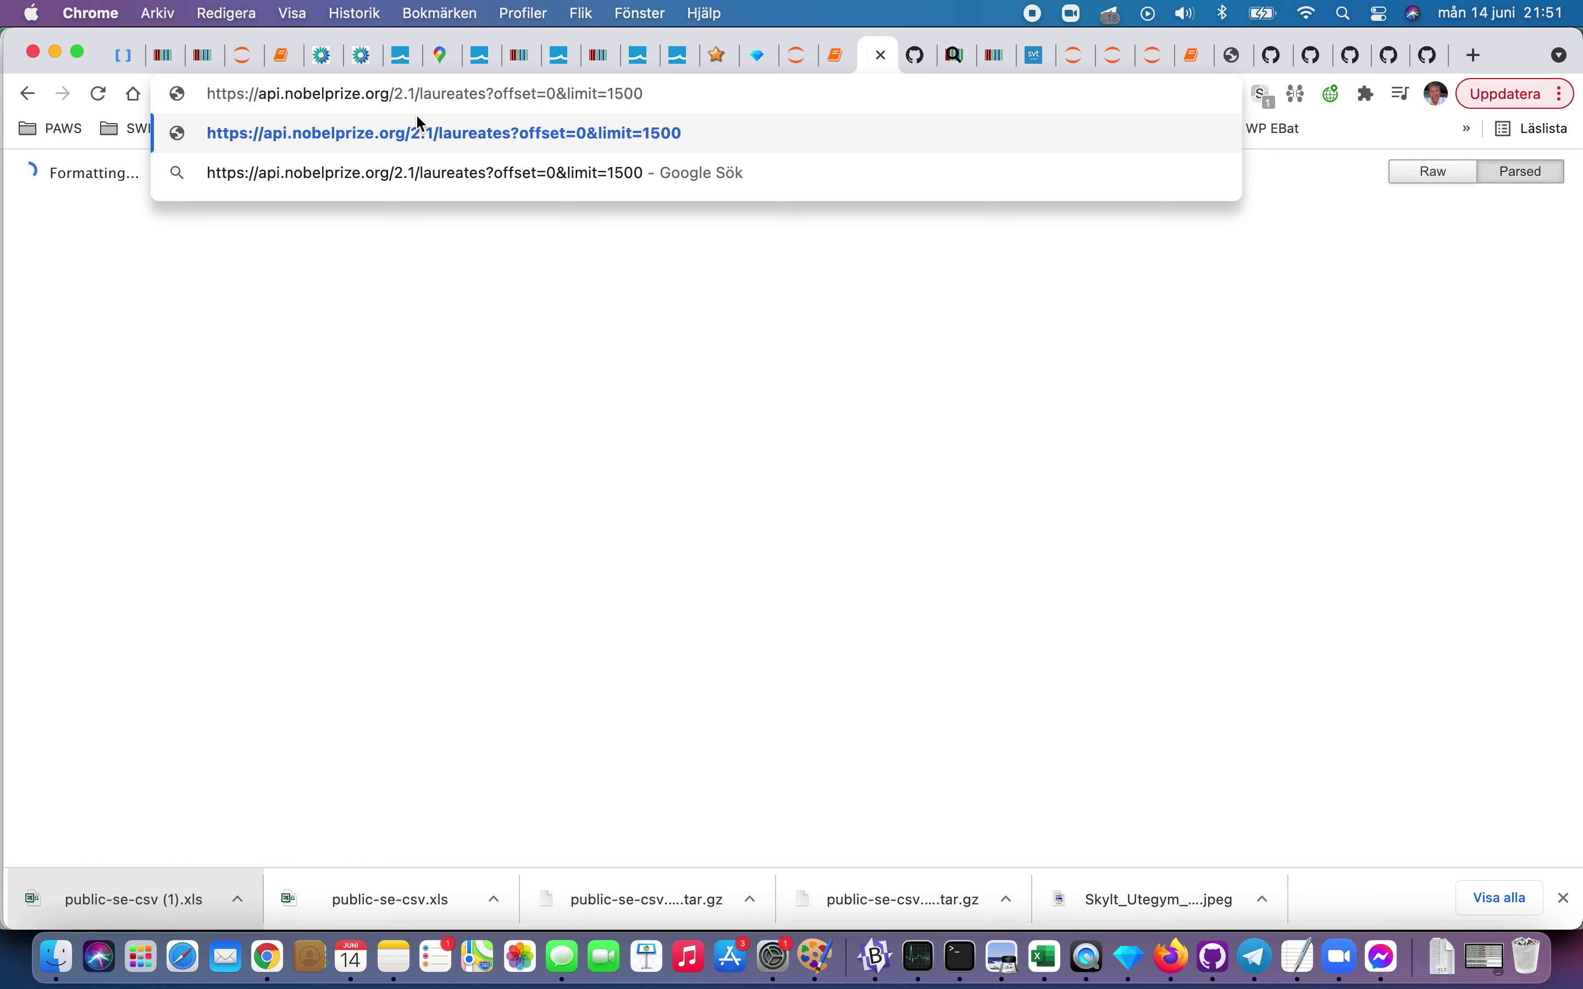
key(Return)
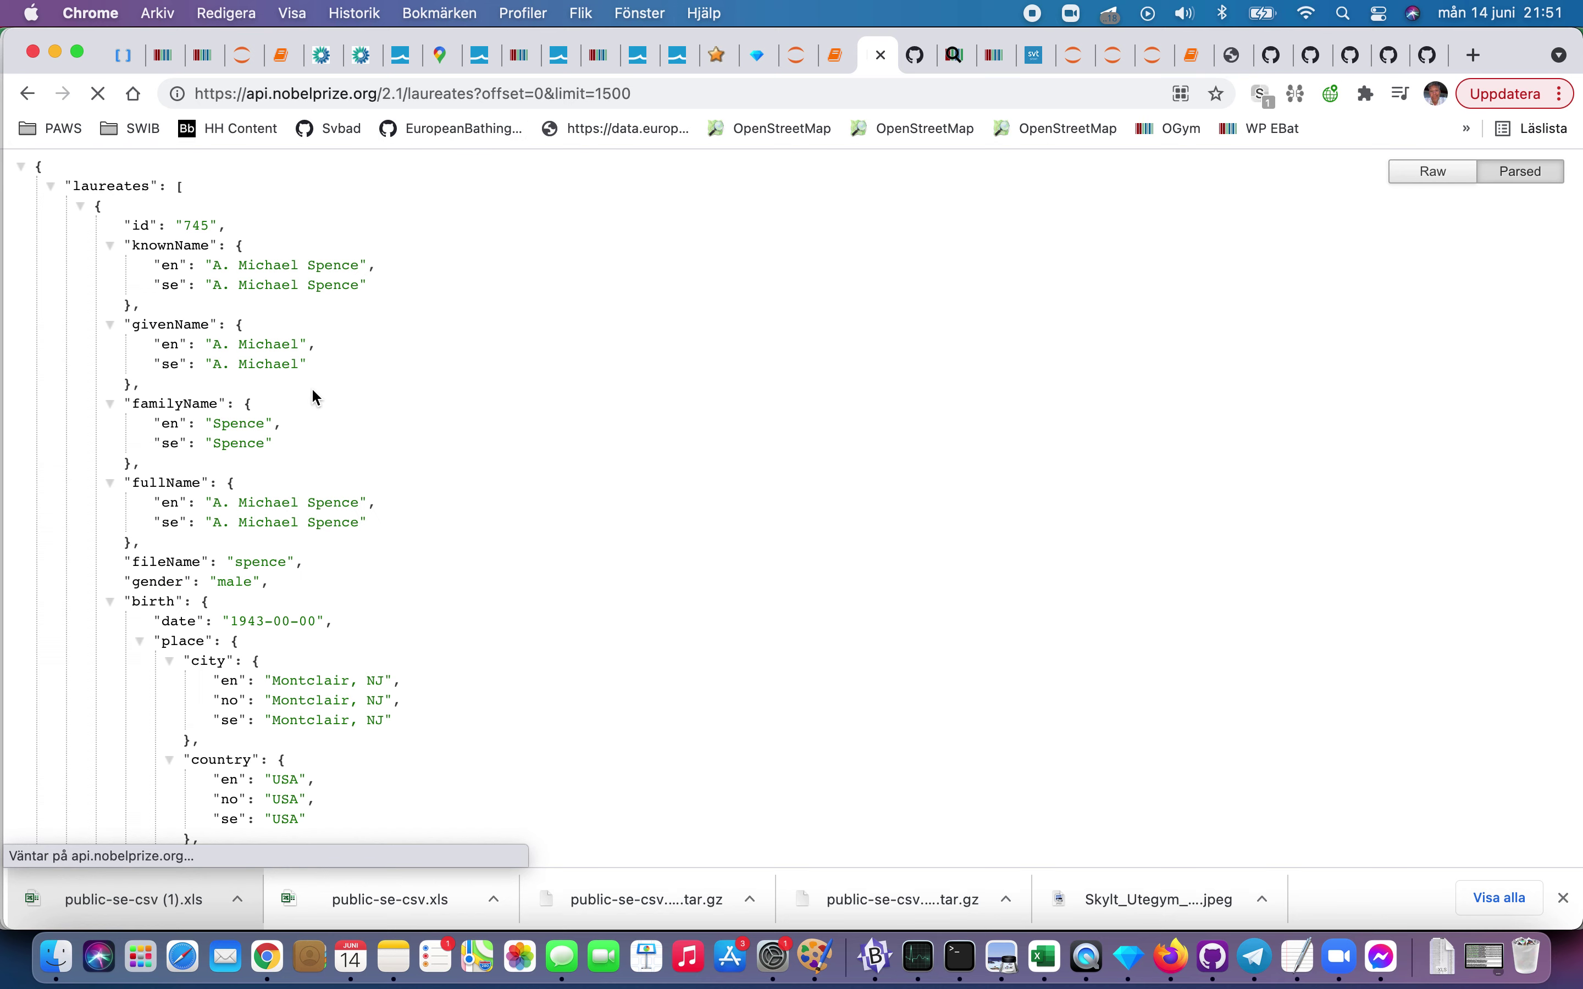
Step: Look through the first laureates' records in the 2.1 response, including the birth place, wikipedia and wikidata entries
scroll(313, 391, down, 1)
scroll(314, 395, down, 10)
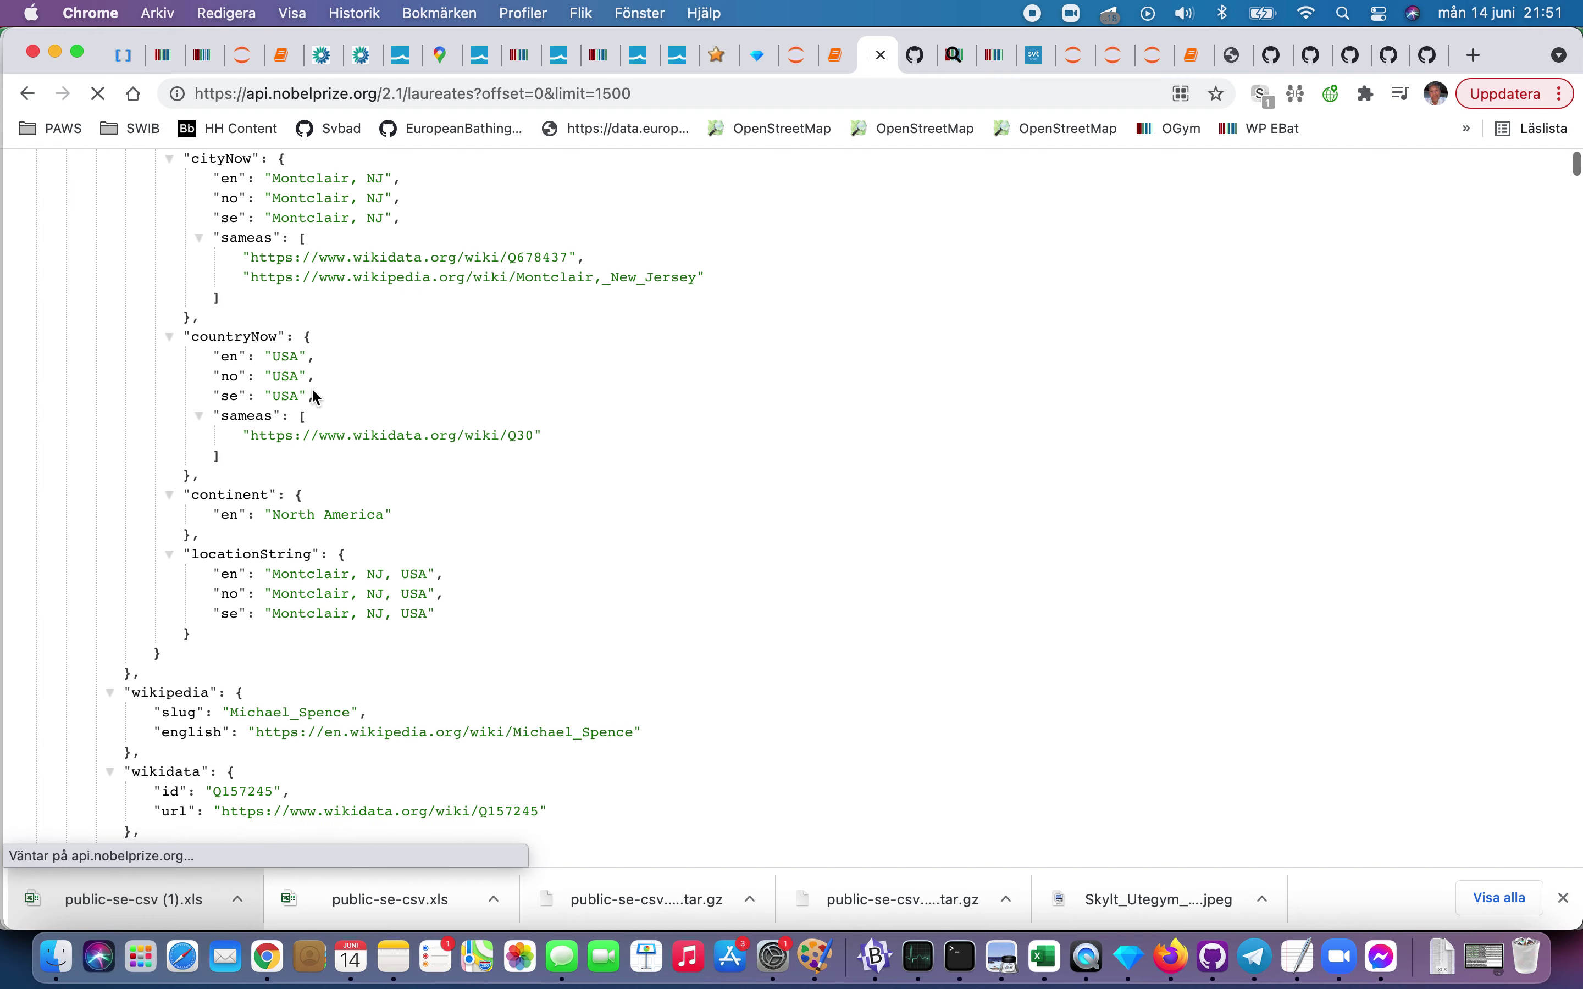
scroll(314, 390, down, 5)
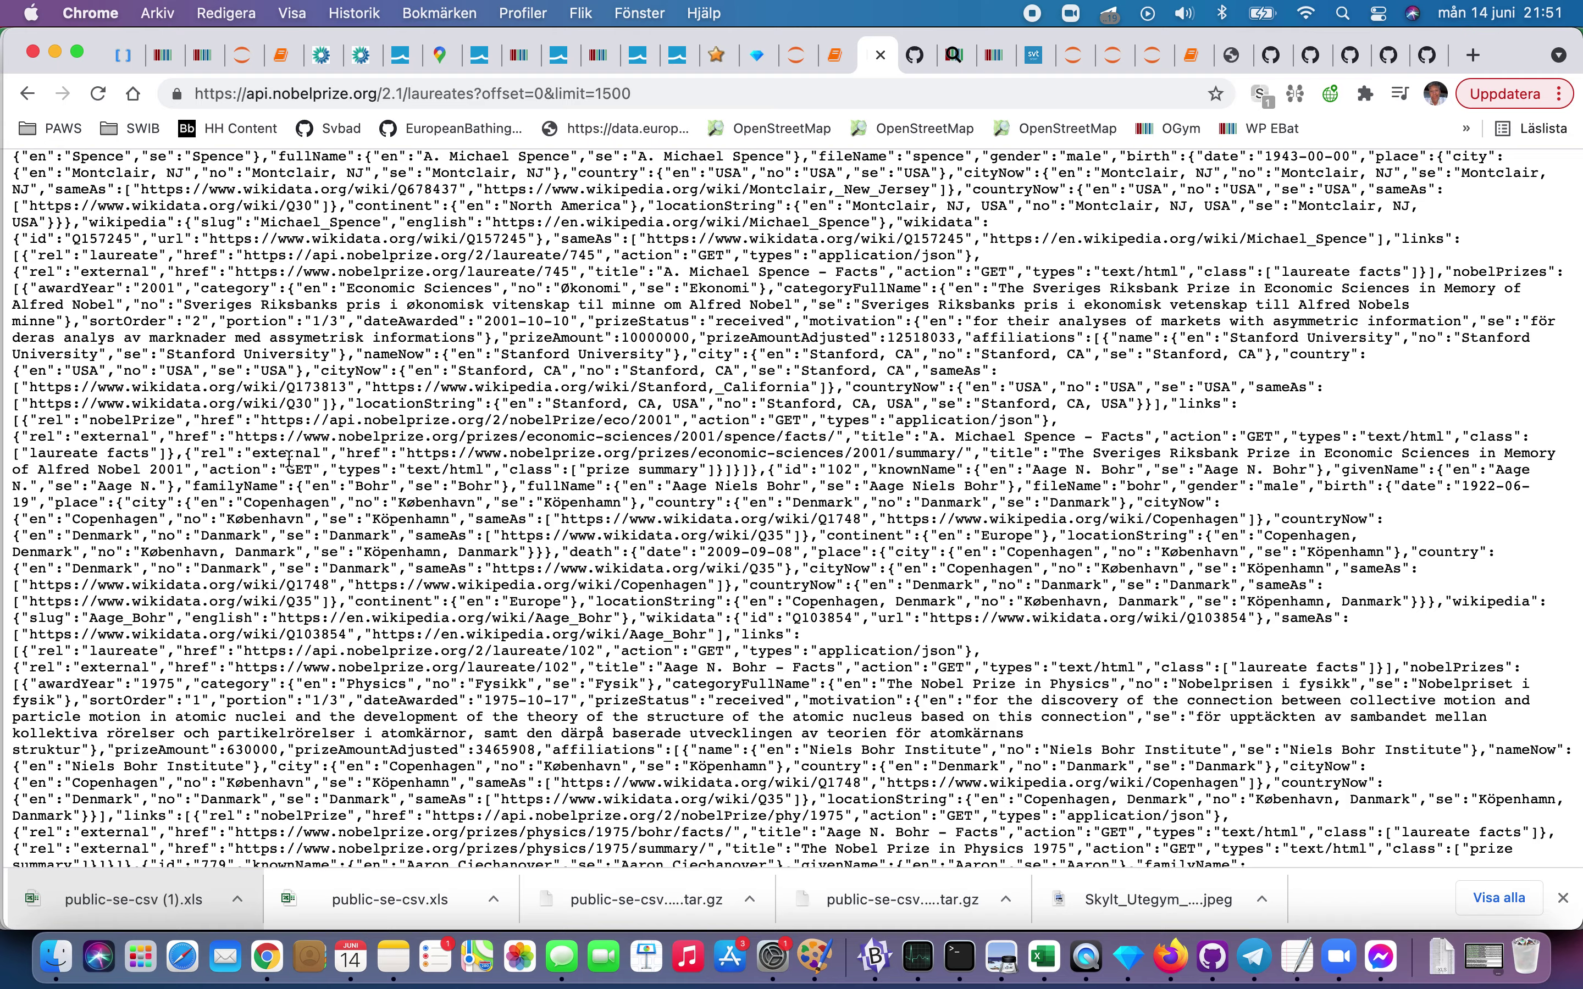
scroll(290, 459, down, 10)
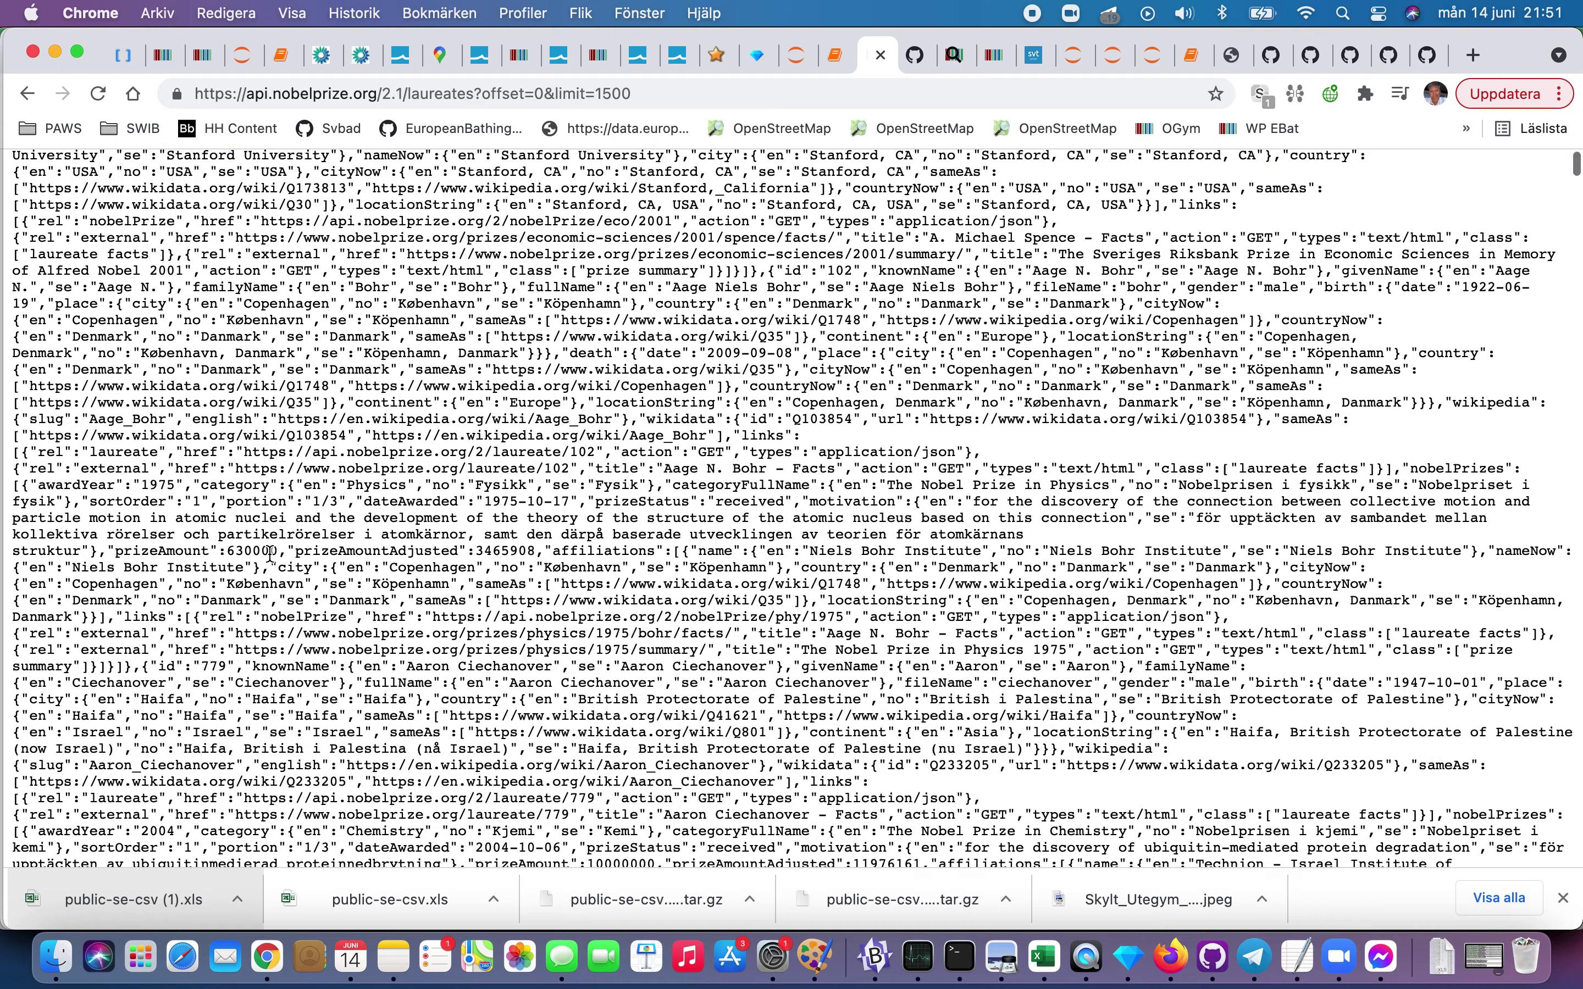
scroll(270, 553, up, 15)
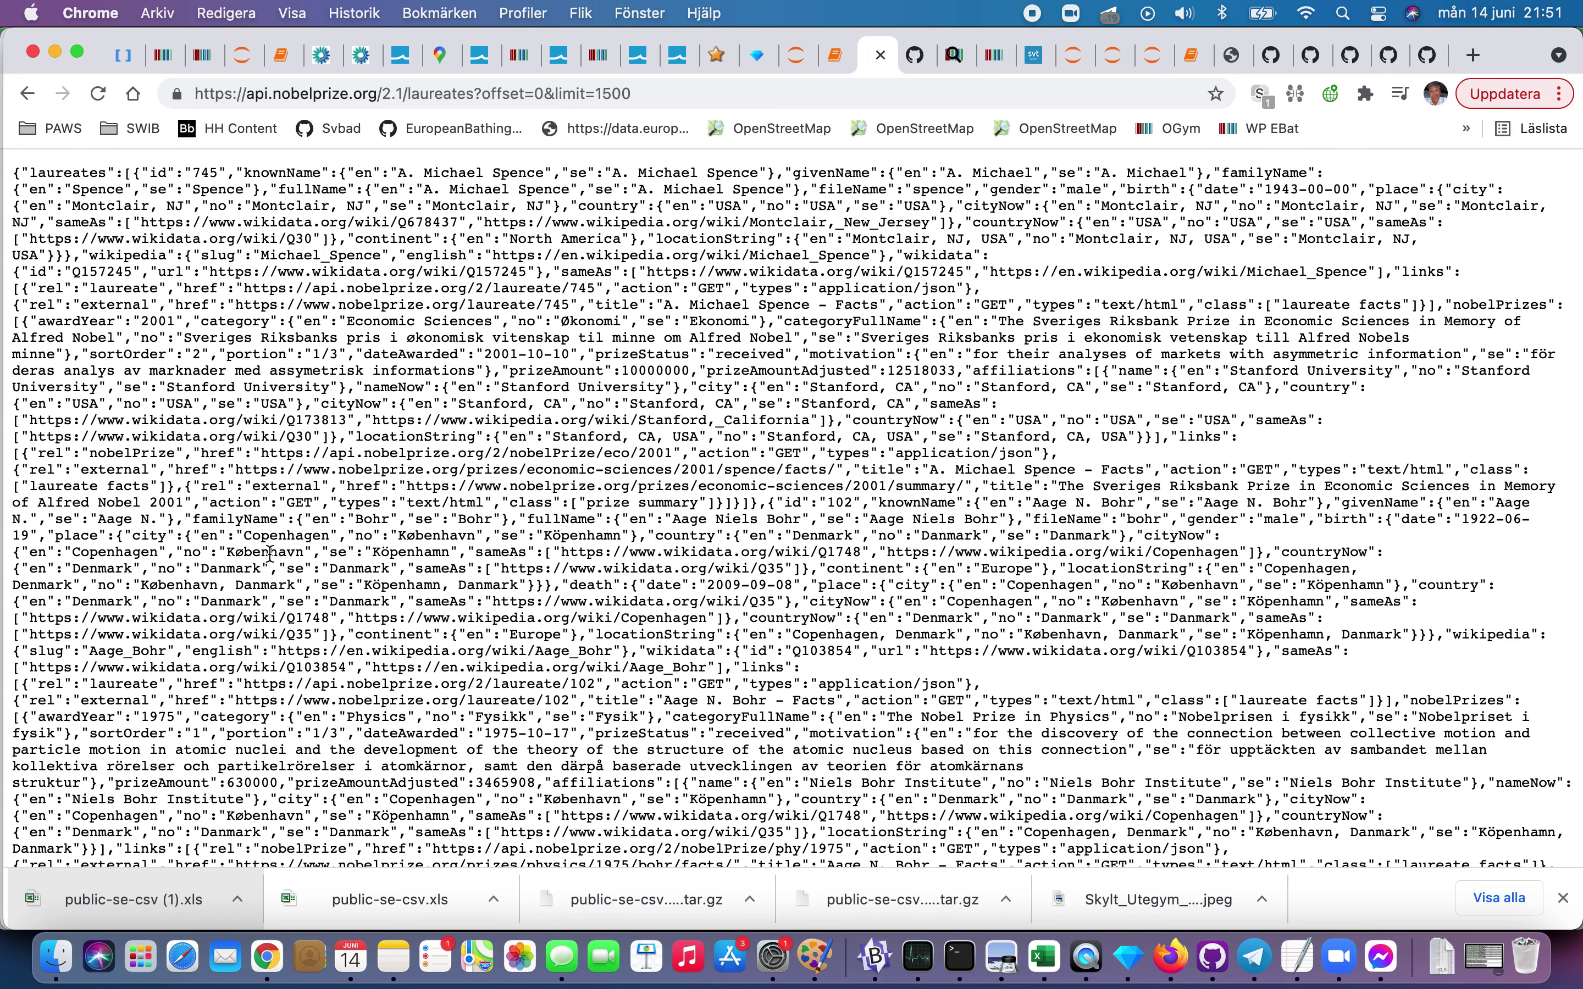
key(super+f)
text(wikidata)
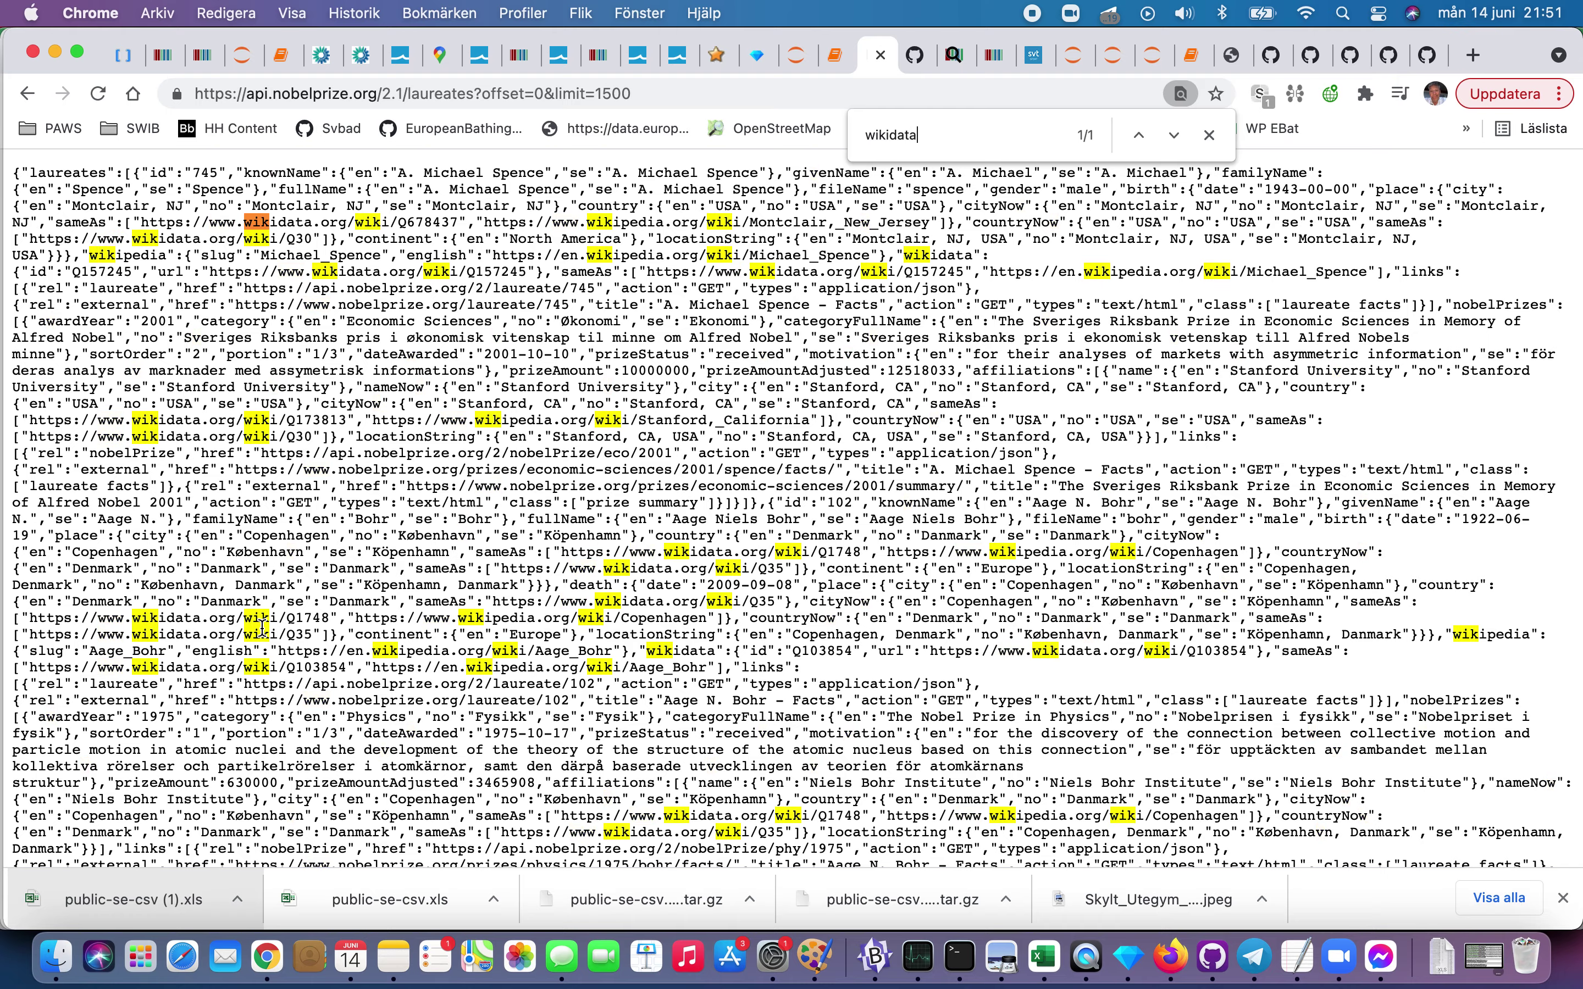
scroll(262, 628, up, 5)
scroll(230, 663, up, 5)
scroll(230, 663, left, 3)
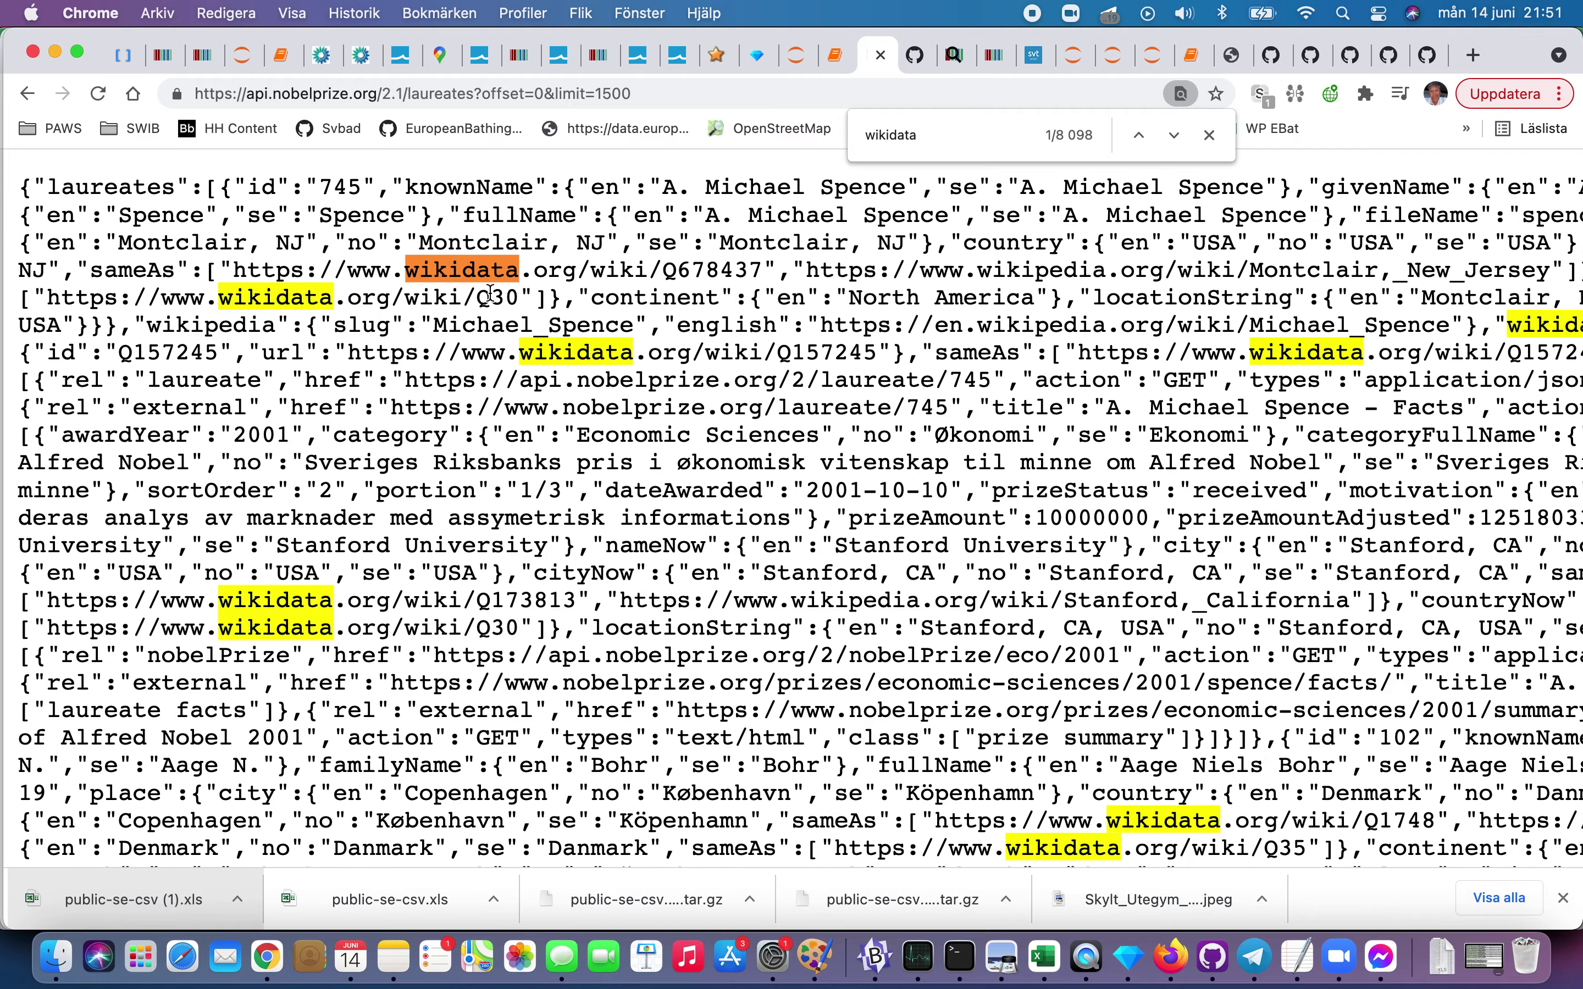
scroll(489, 300, right, 4)
scroll(487, 304, right, 5)
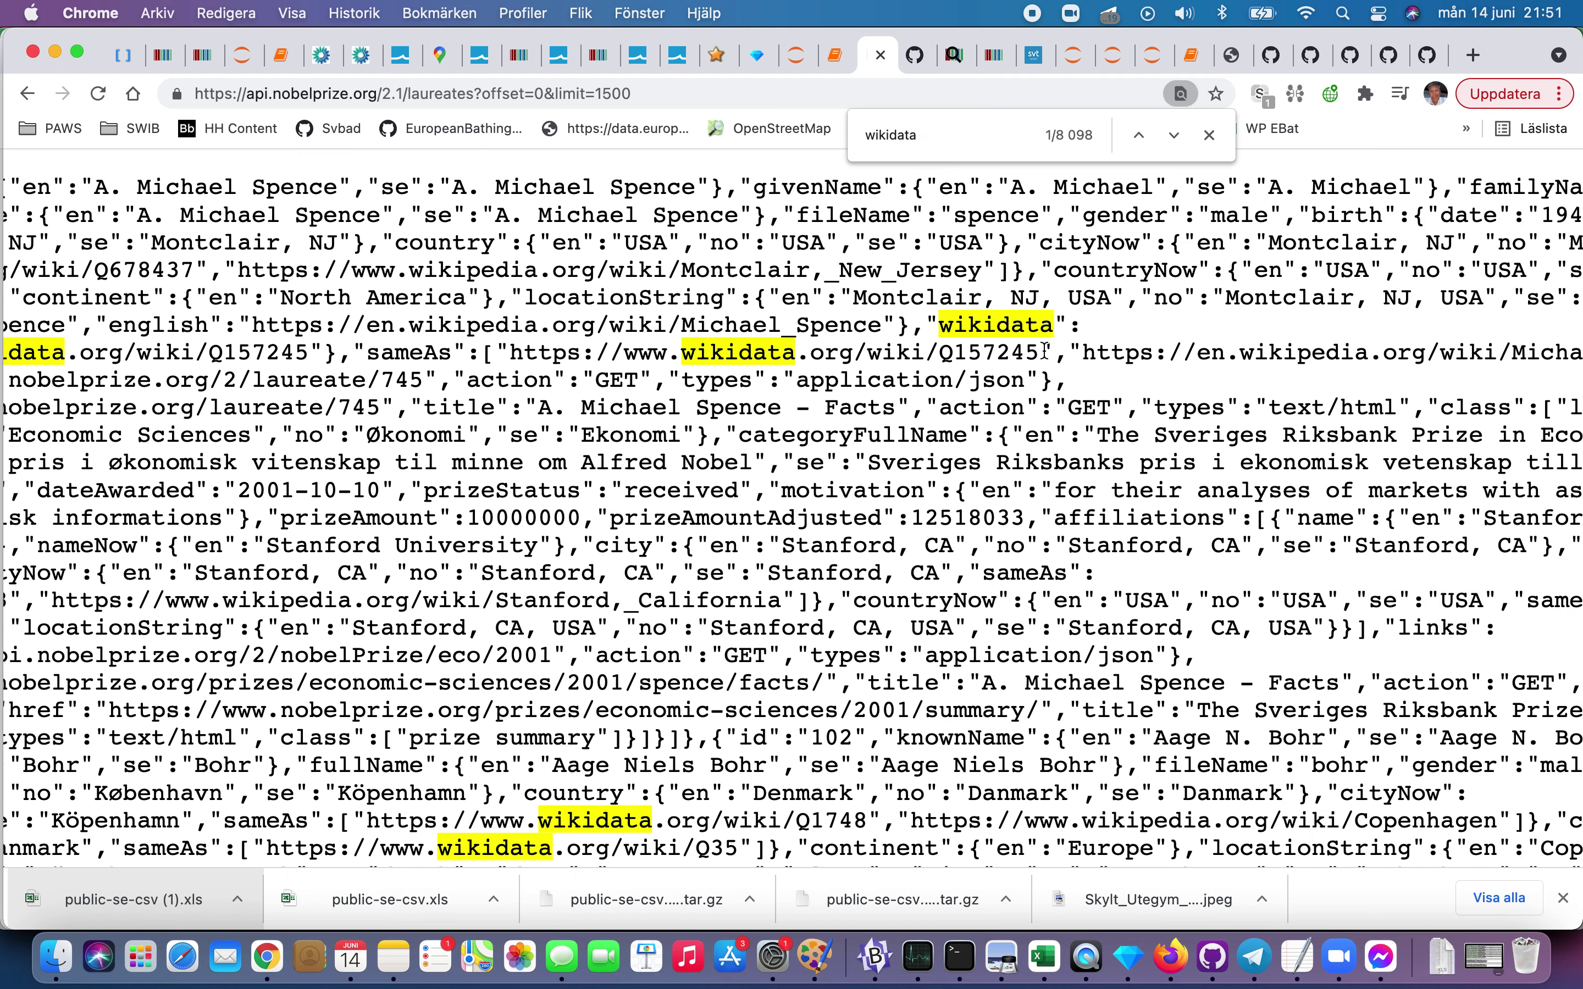
drag(1043, 351, 515, 354)
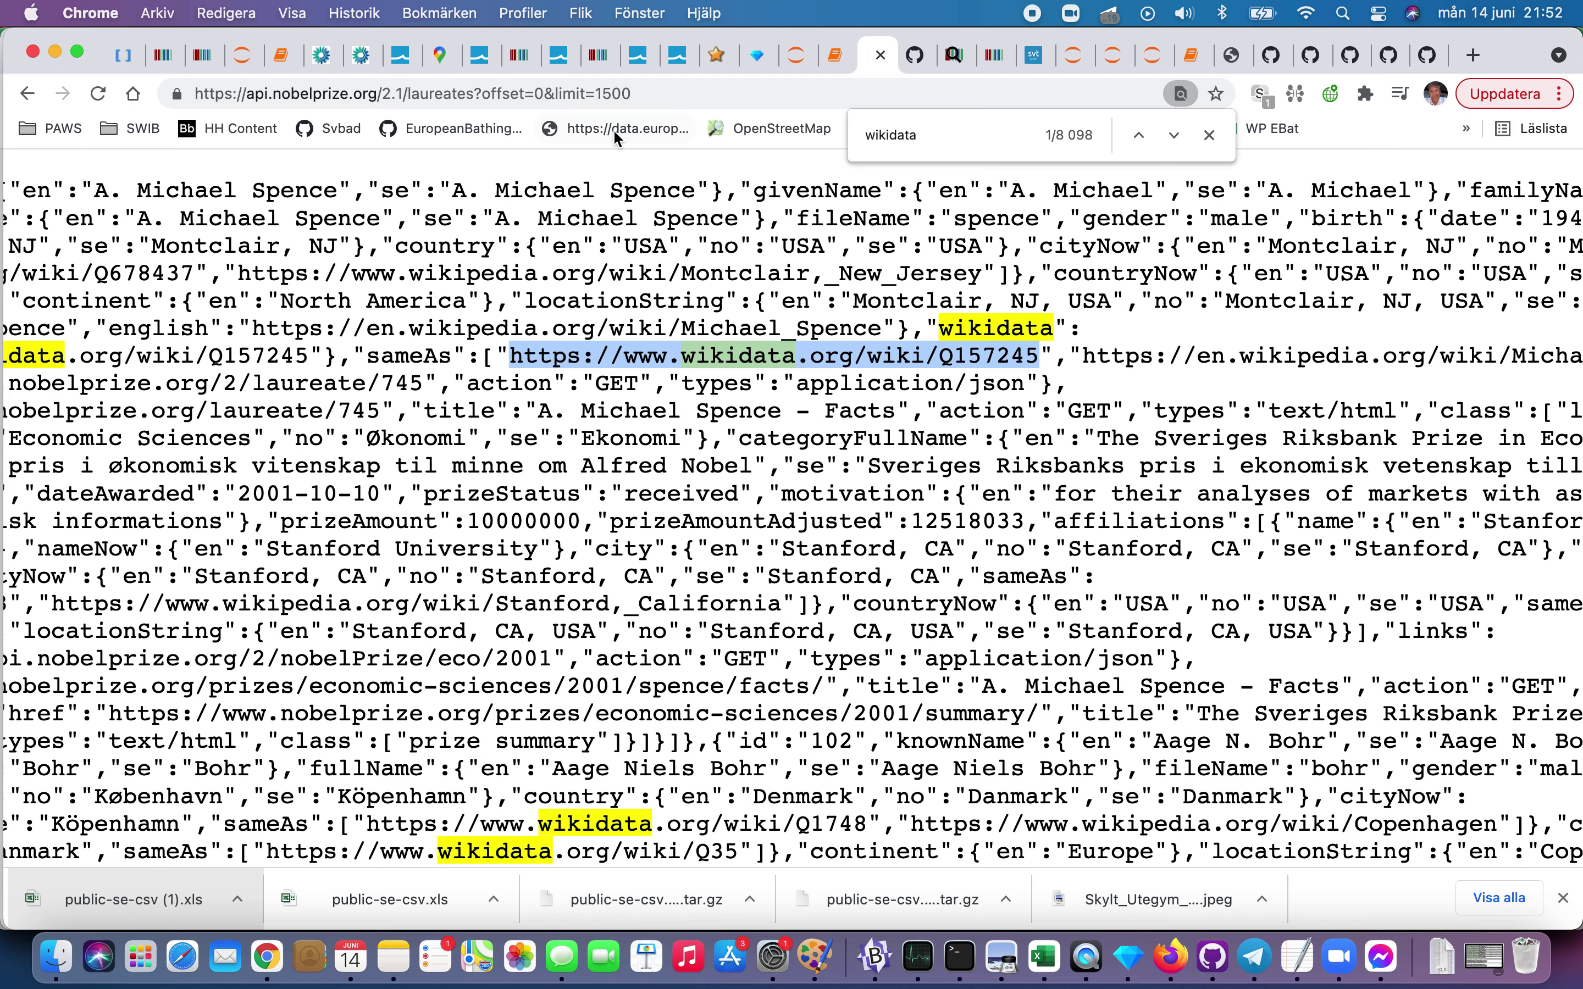
Step: Change the limit in the laureates address from 1500 to 10 and reload the response
click(653, 94)
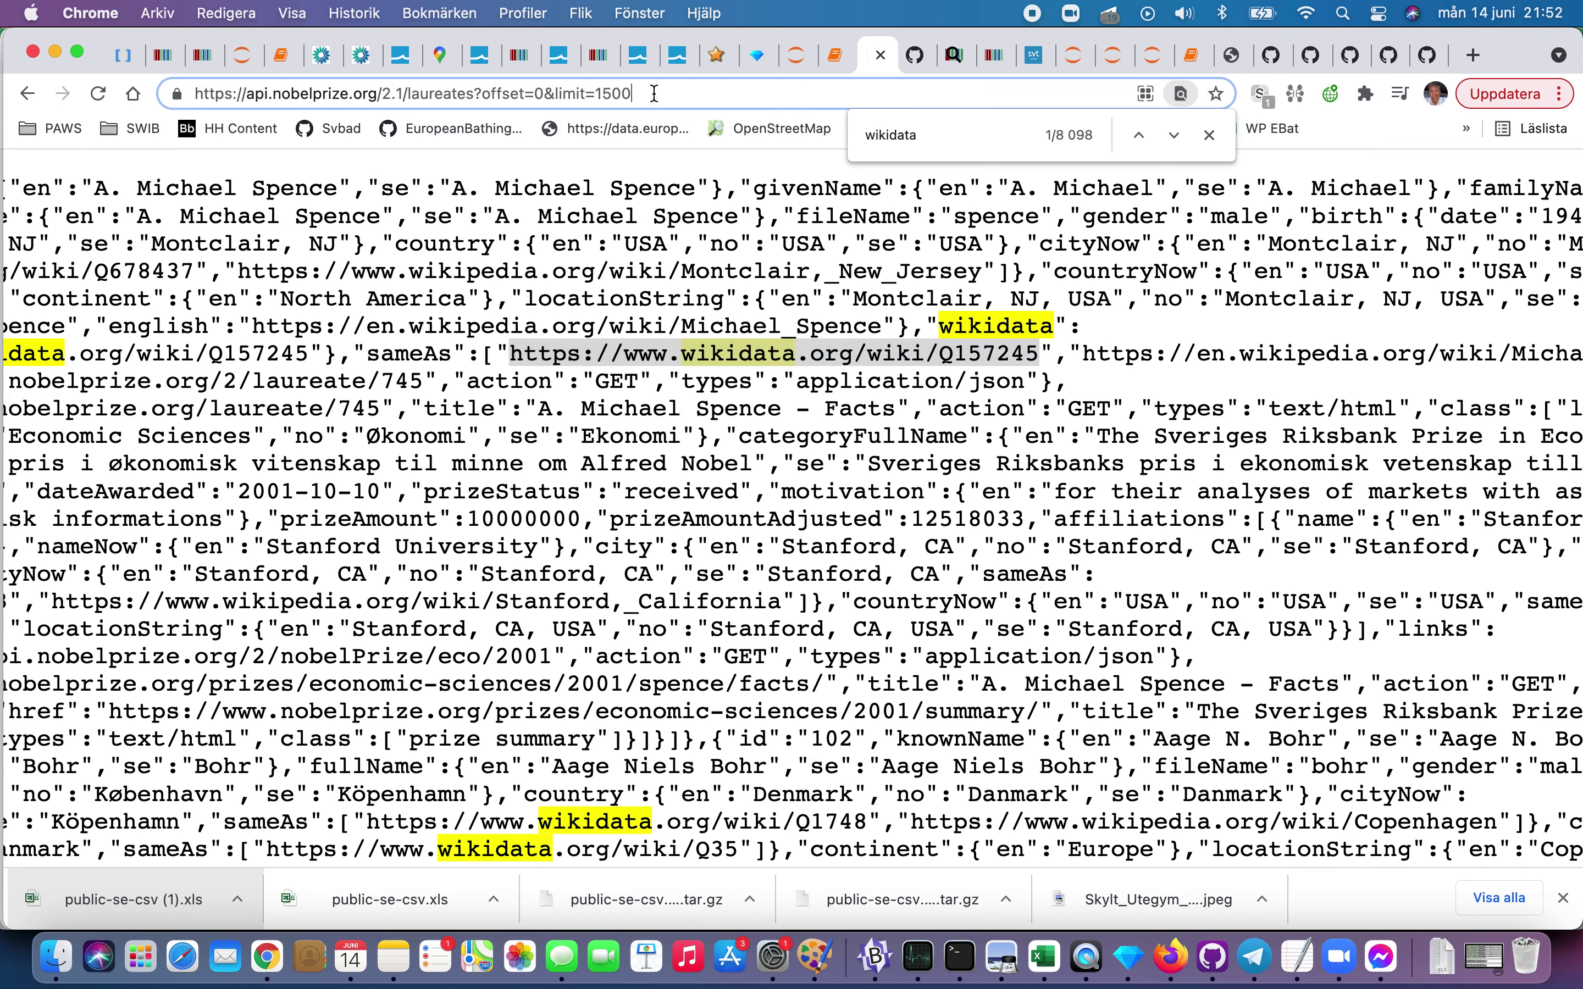
key(shift+Left)
key(shift+Left)
key(shift+Left)
text(0)
key(Return)
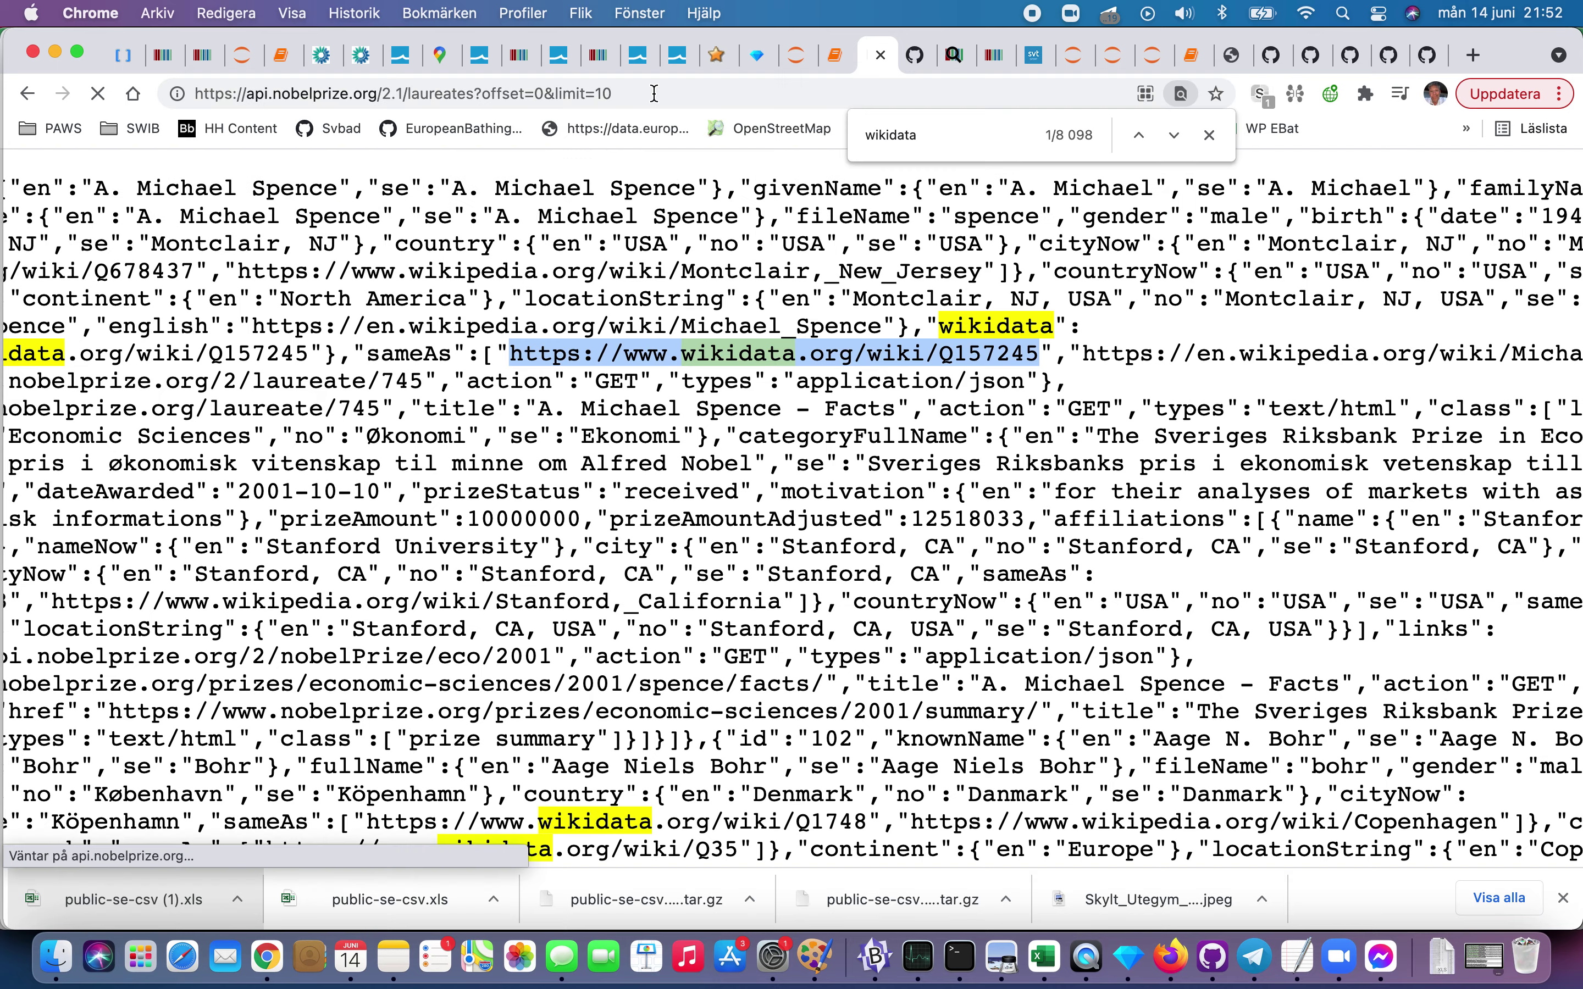
Step: Open the Wikidata sameAs link Q678437 listed for the first laureate's birth city under cityNow
ctrl+scroll(218, 337, up, 5)
scroll(214, 336, up, 2)
scroll(213, 336, left, 2)
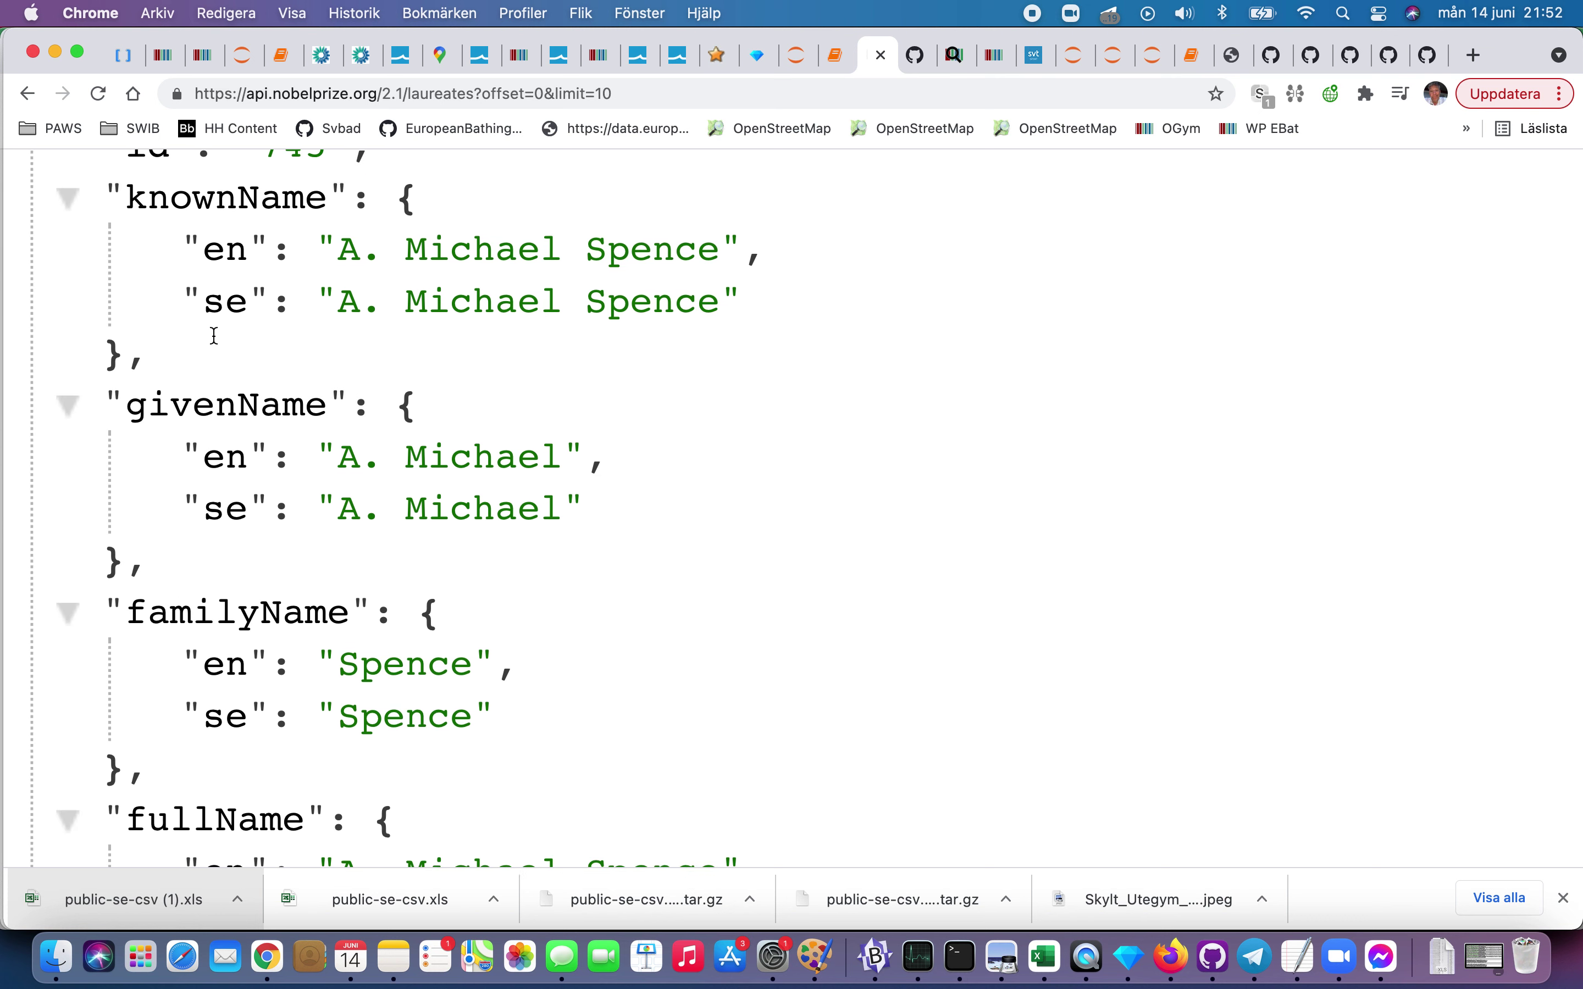
scroll(251, 333, down, 2)
scroll(257, 332, down, 12)
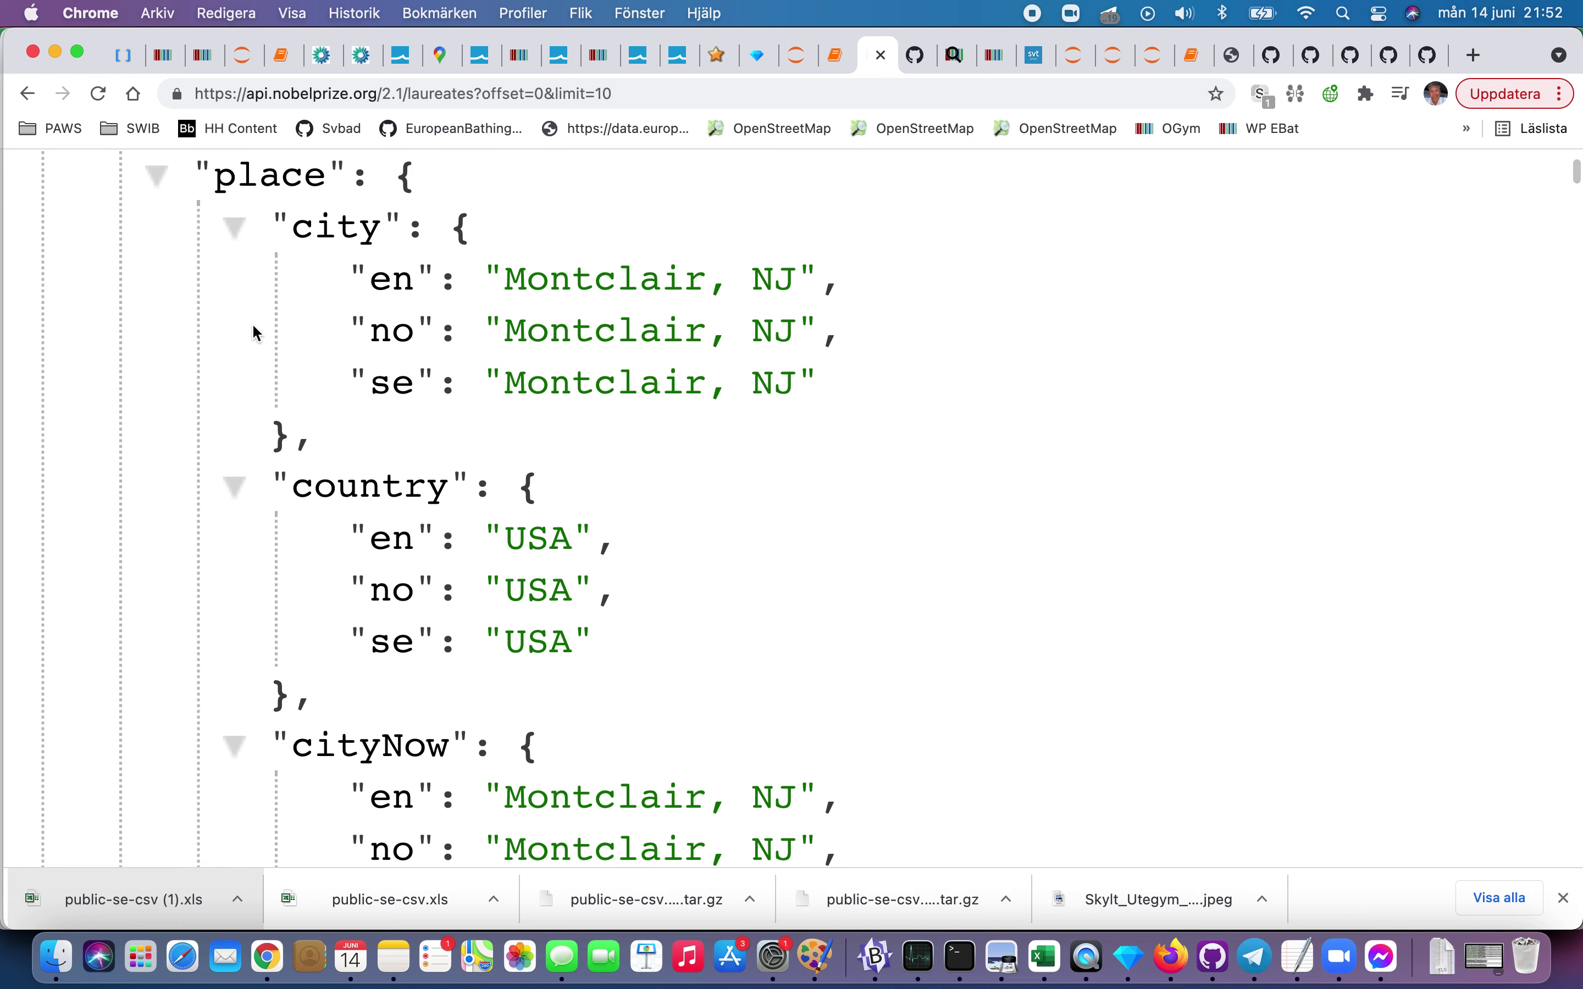
scroll(397, 367, down, 2)
scroll(397, 366, up, 1)
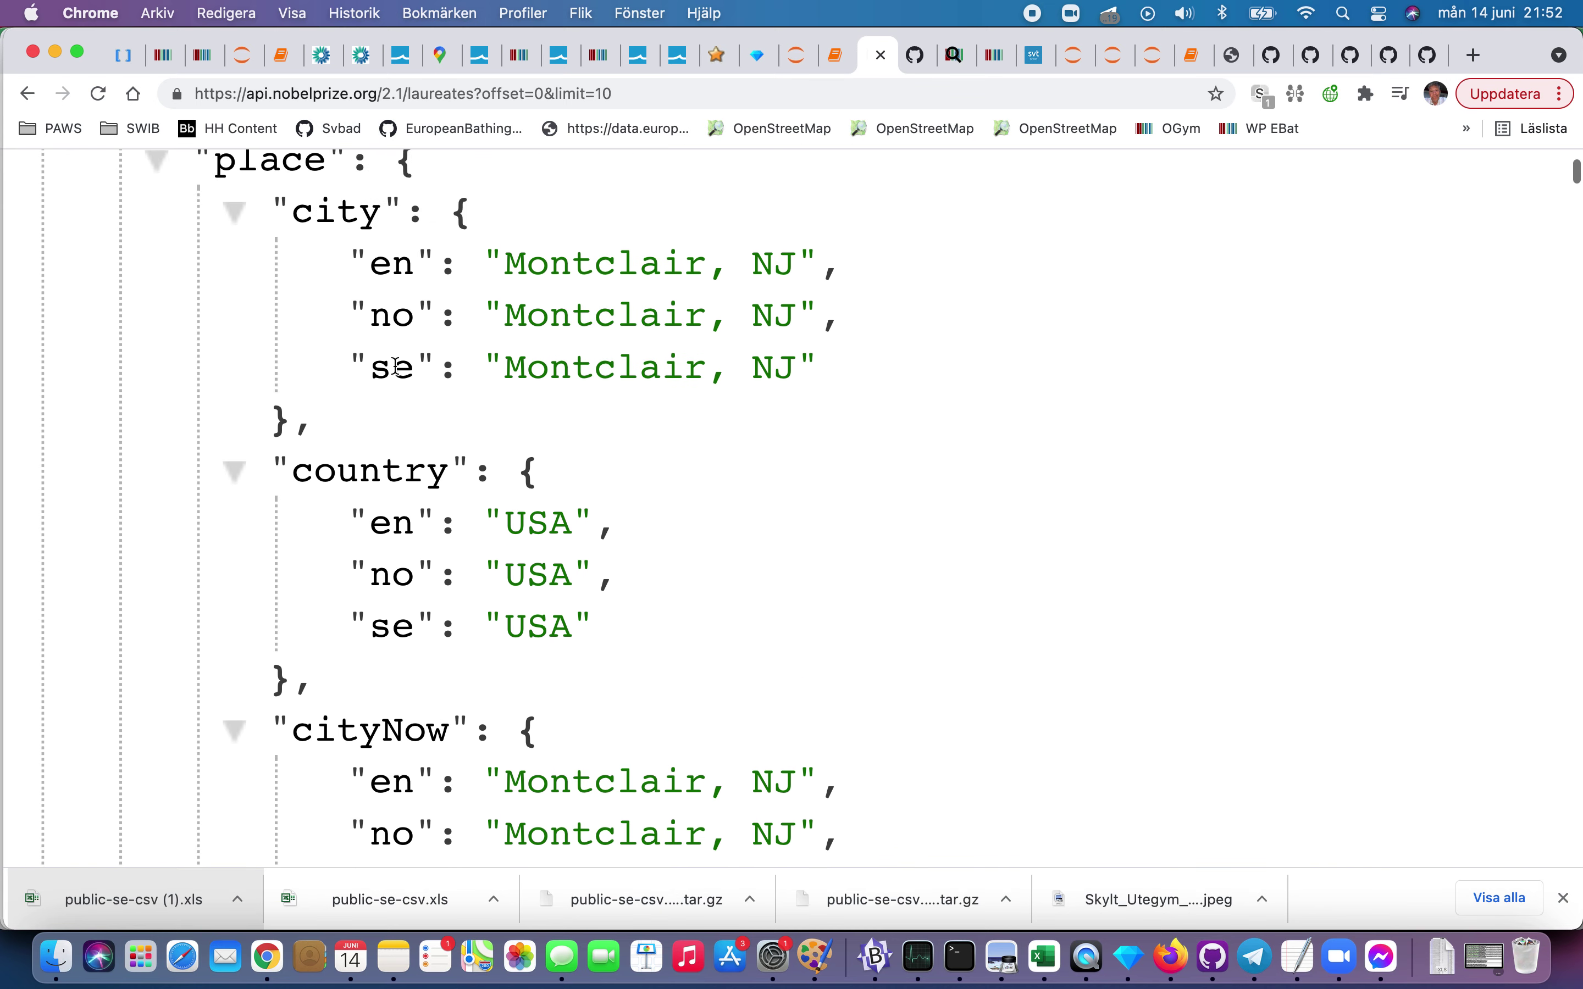
scroll(395, 366, up, 1)
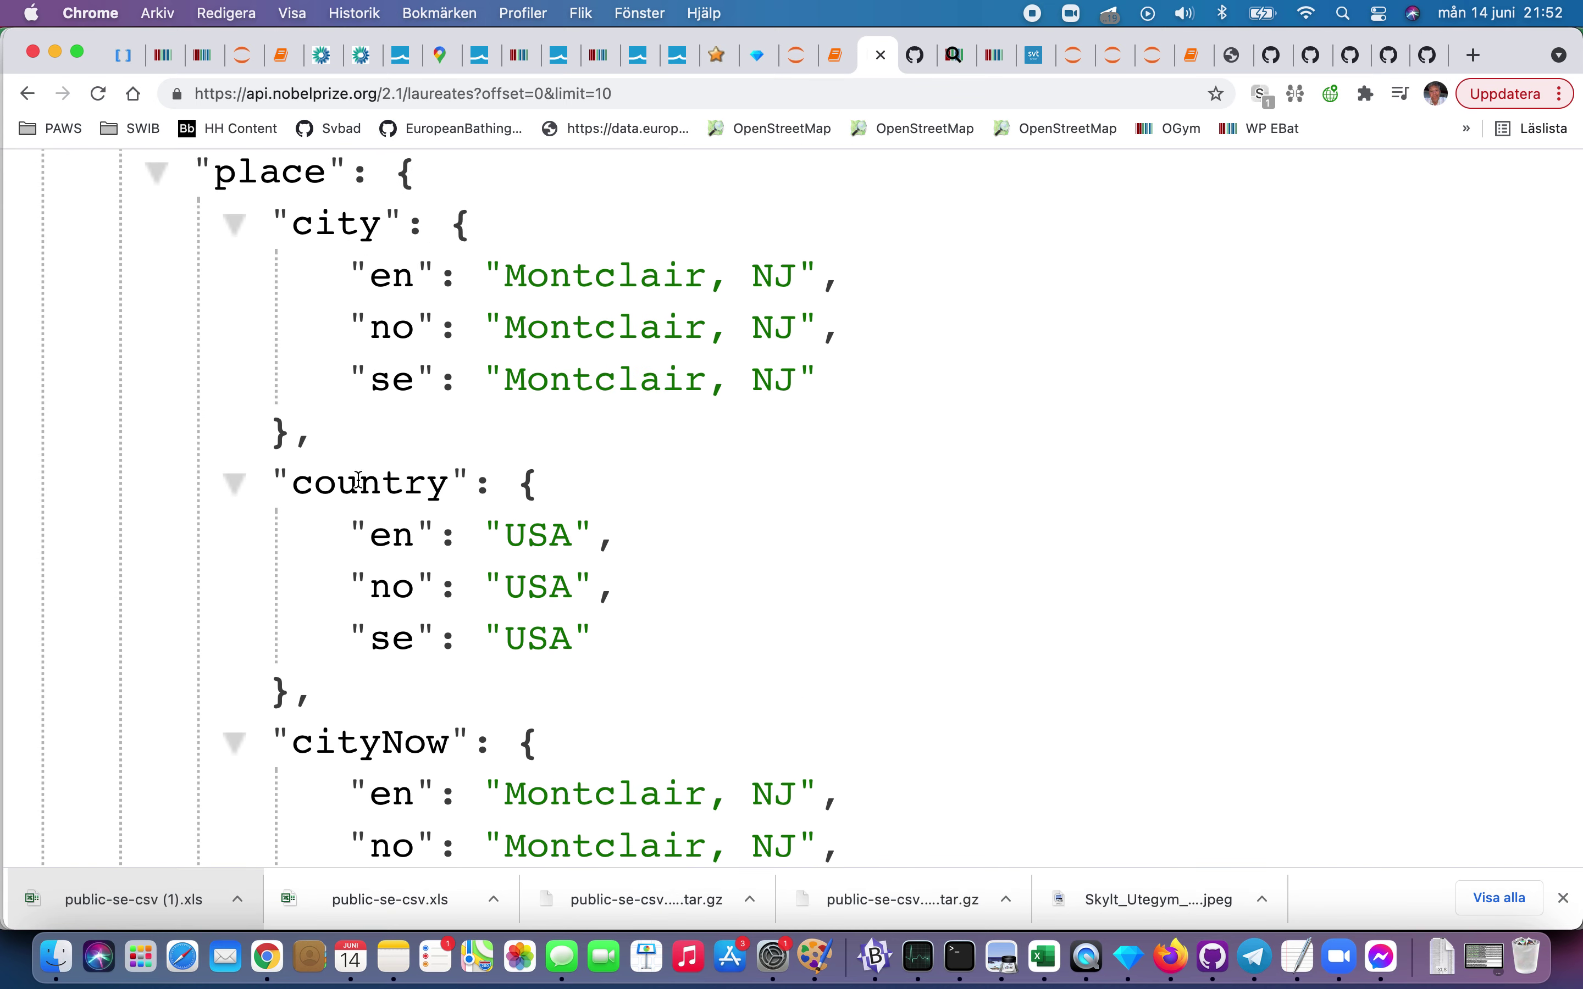
scroll(359, 481, down, 5)
scroll(413, 576, down, 2)
scroll(426, 571, down, 1)
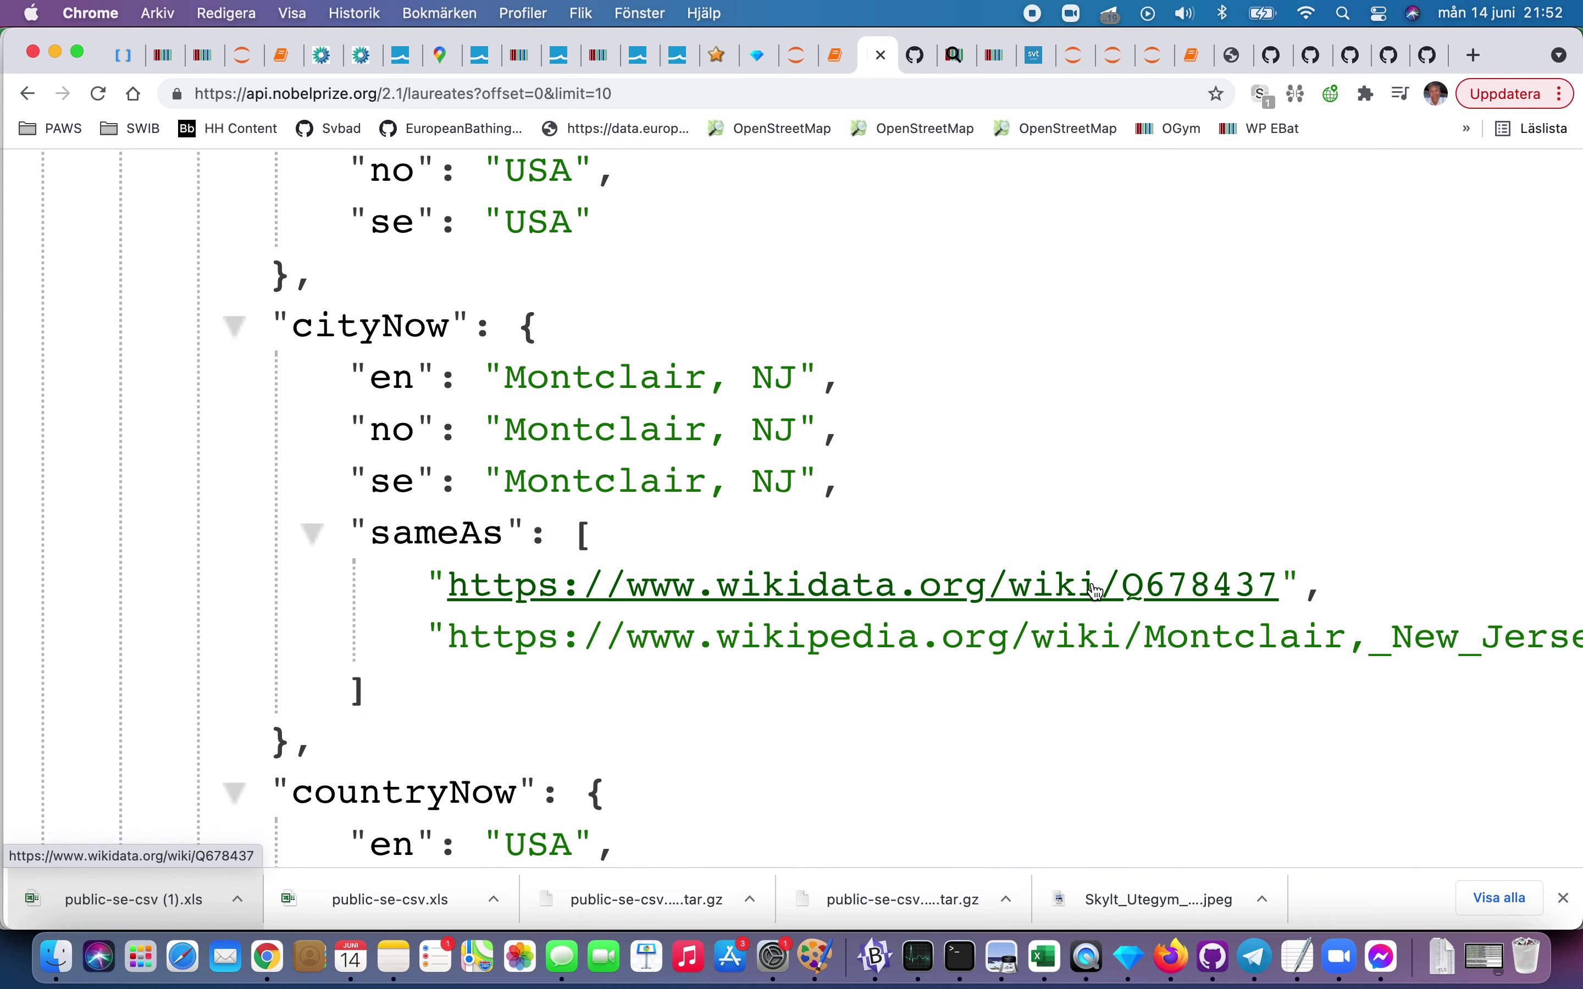
click(1060, 589)
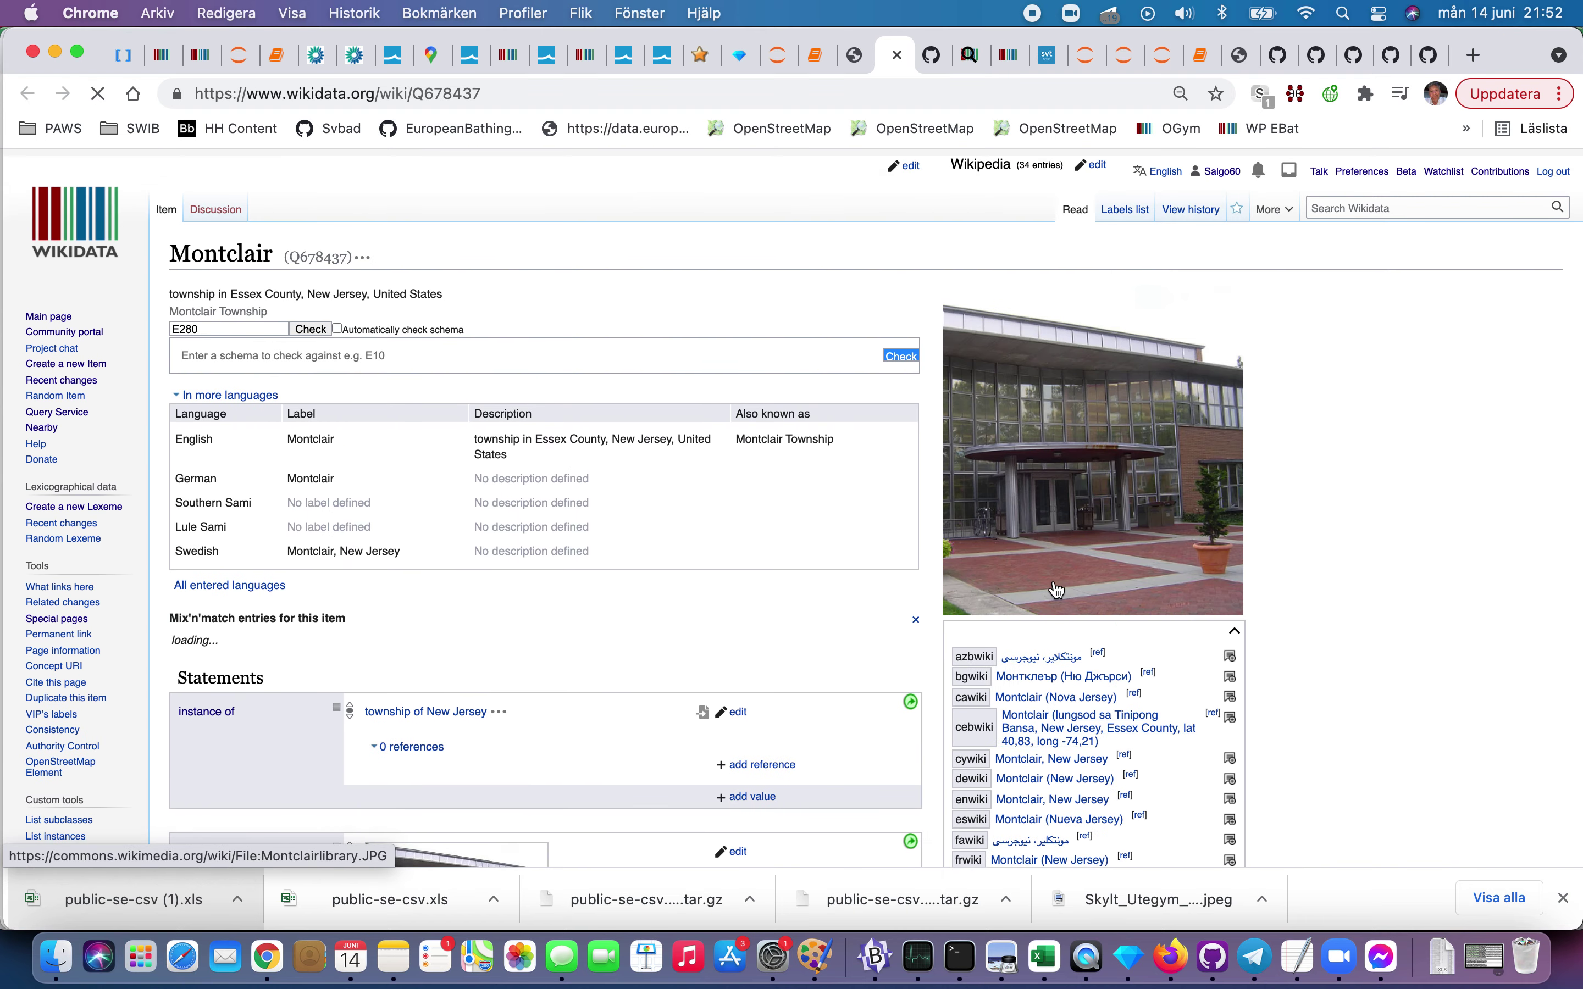
Step: Revisit the Nobel API notebook's request cell and dftot.info() output, and return to the Montclair page on Wikidata
key(super+alt+Left)
key(super+alt+Left)
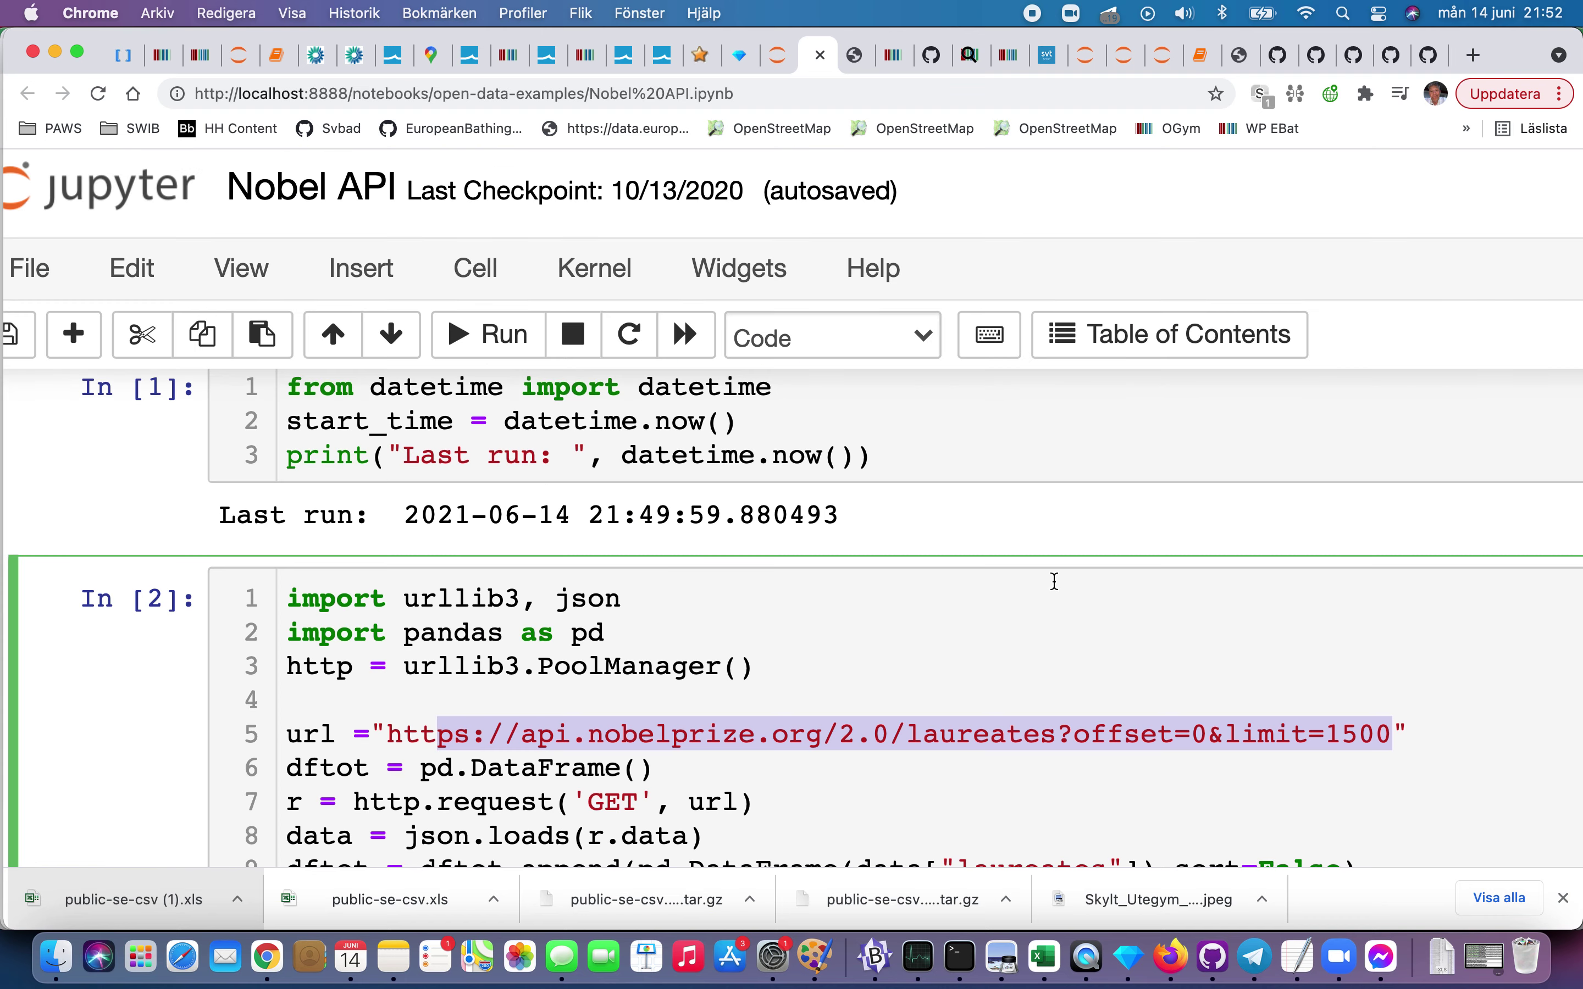
scroll(1054, 581, down, 10)
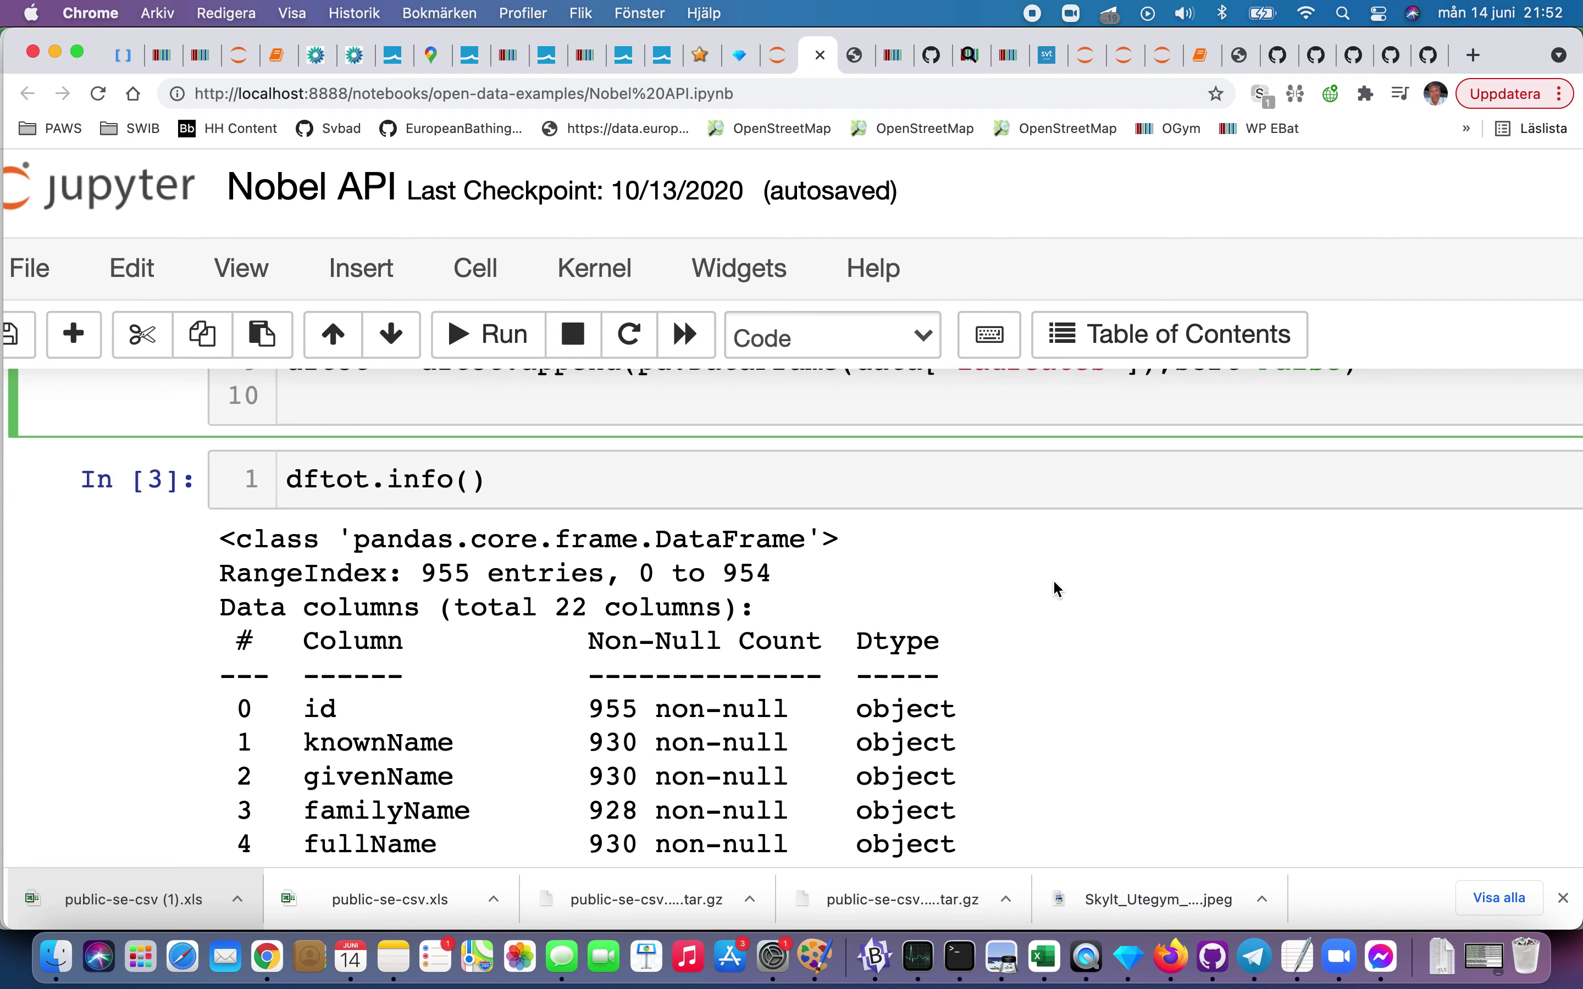
key(ctrl+Tab)
key(ctrl+Tab)
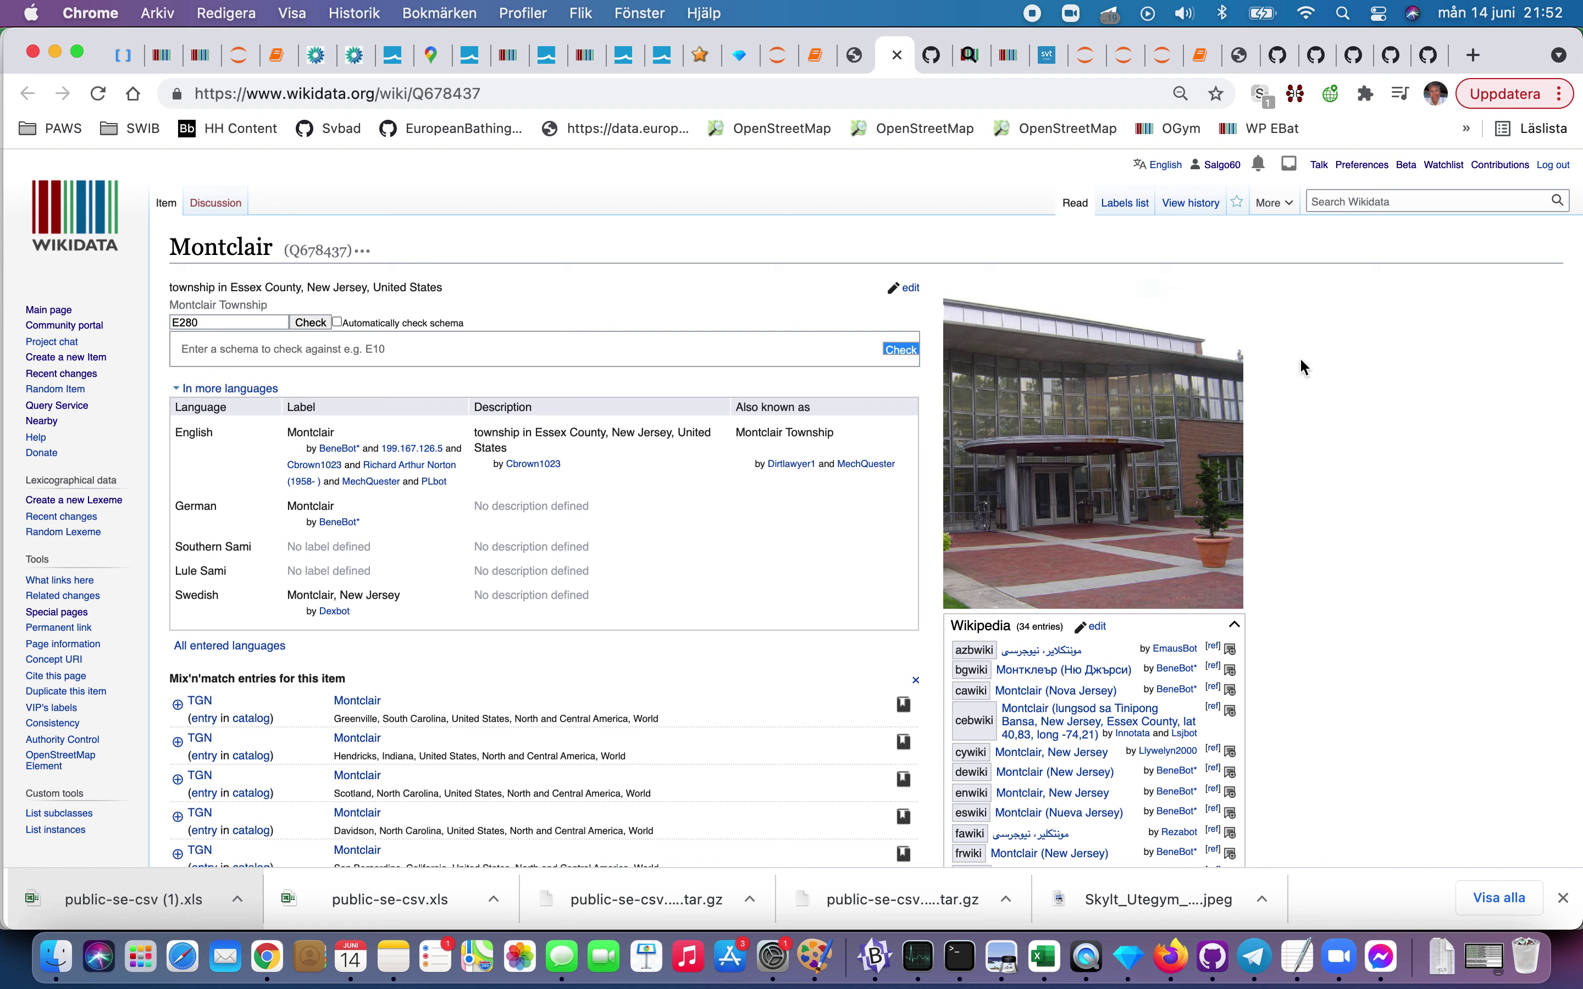
Step: Open the revision history of the Montclair item and look through its list of edits
scroll(1191, 205, up, 5)
click(1196, 255)
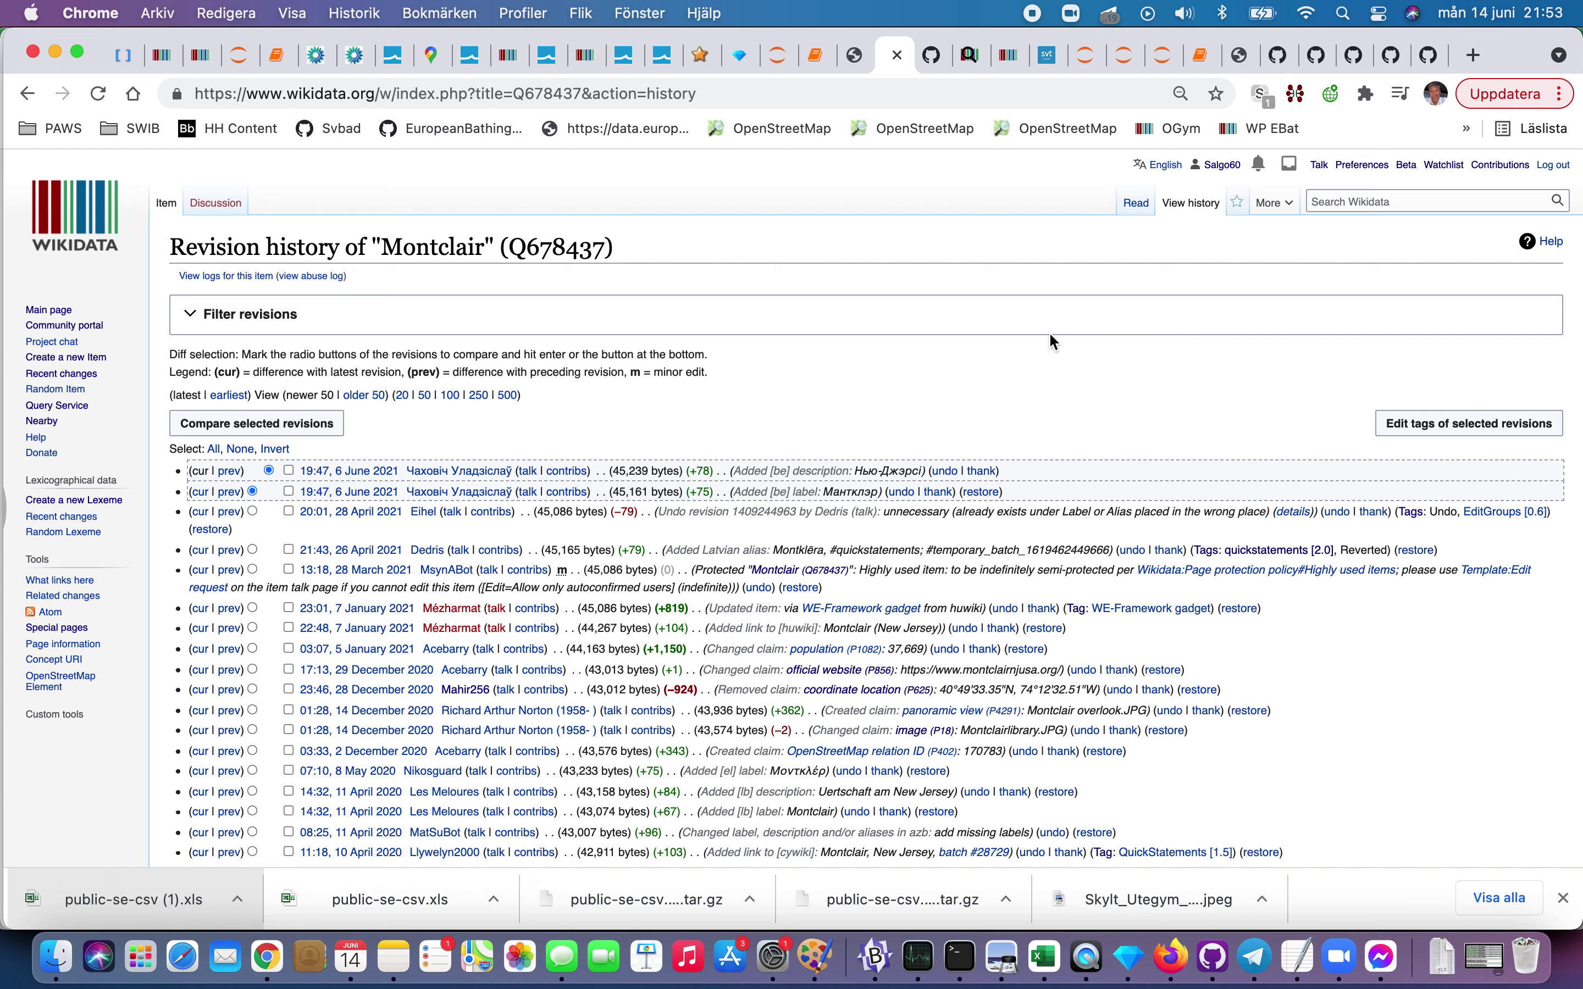
scroll(1050, 340, down, 10)
scroll(1027, 375, up, 5)
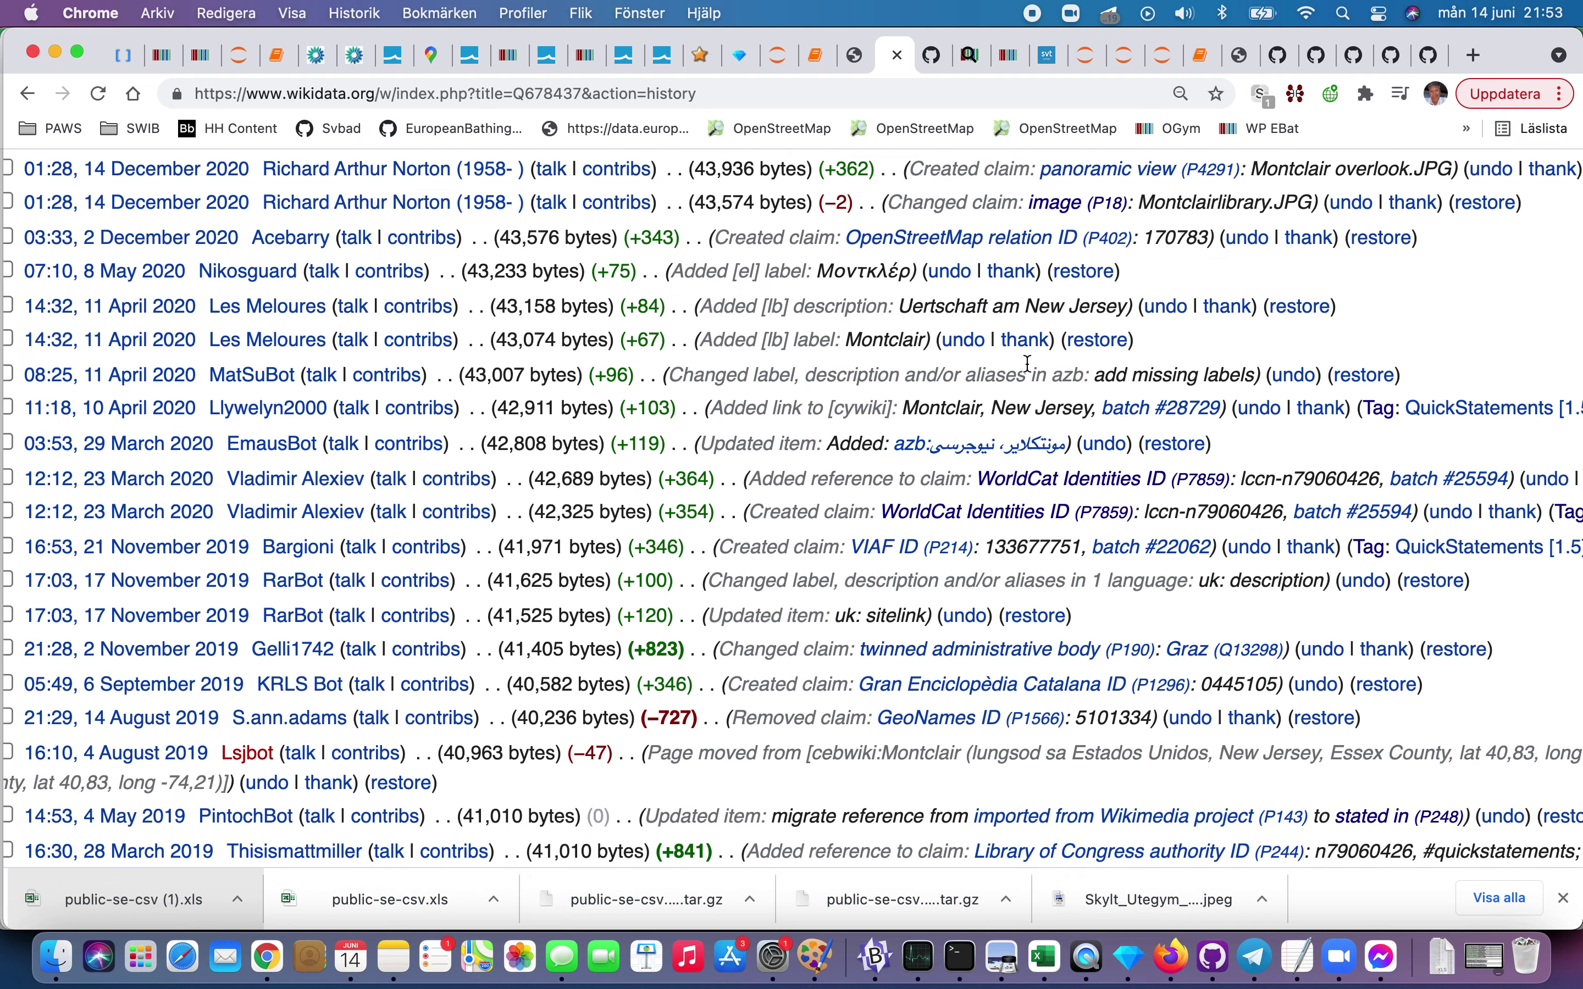
scroll(1025, 361, up, 6)
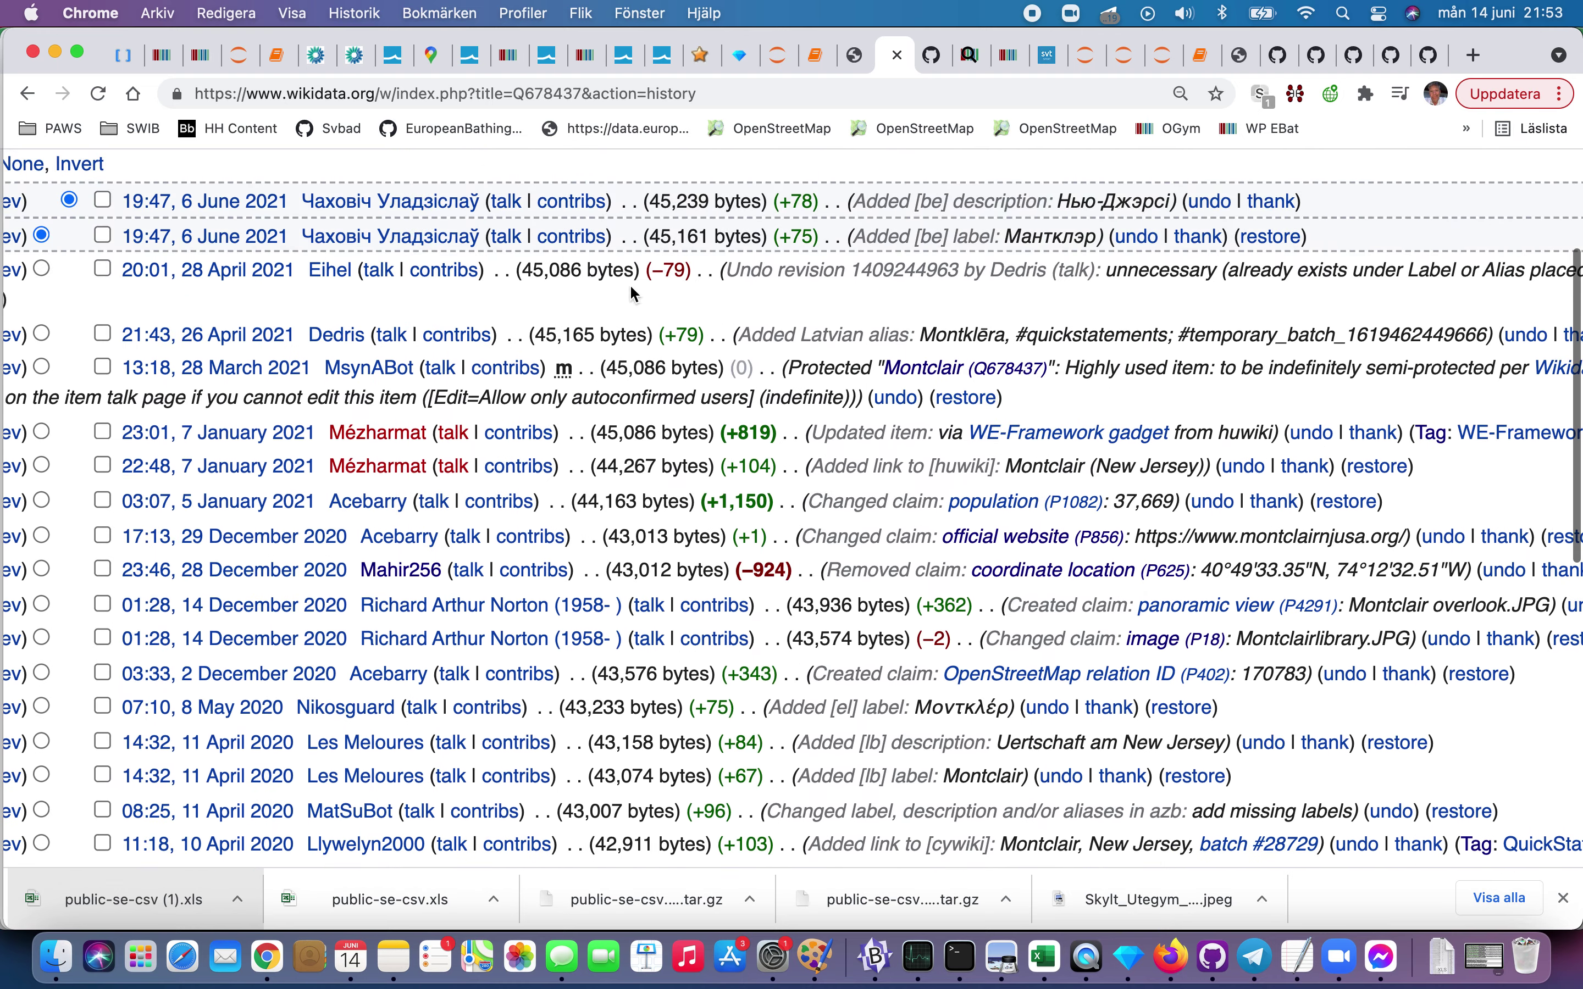
scroll(407, 501, left, 5)
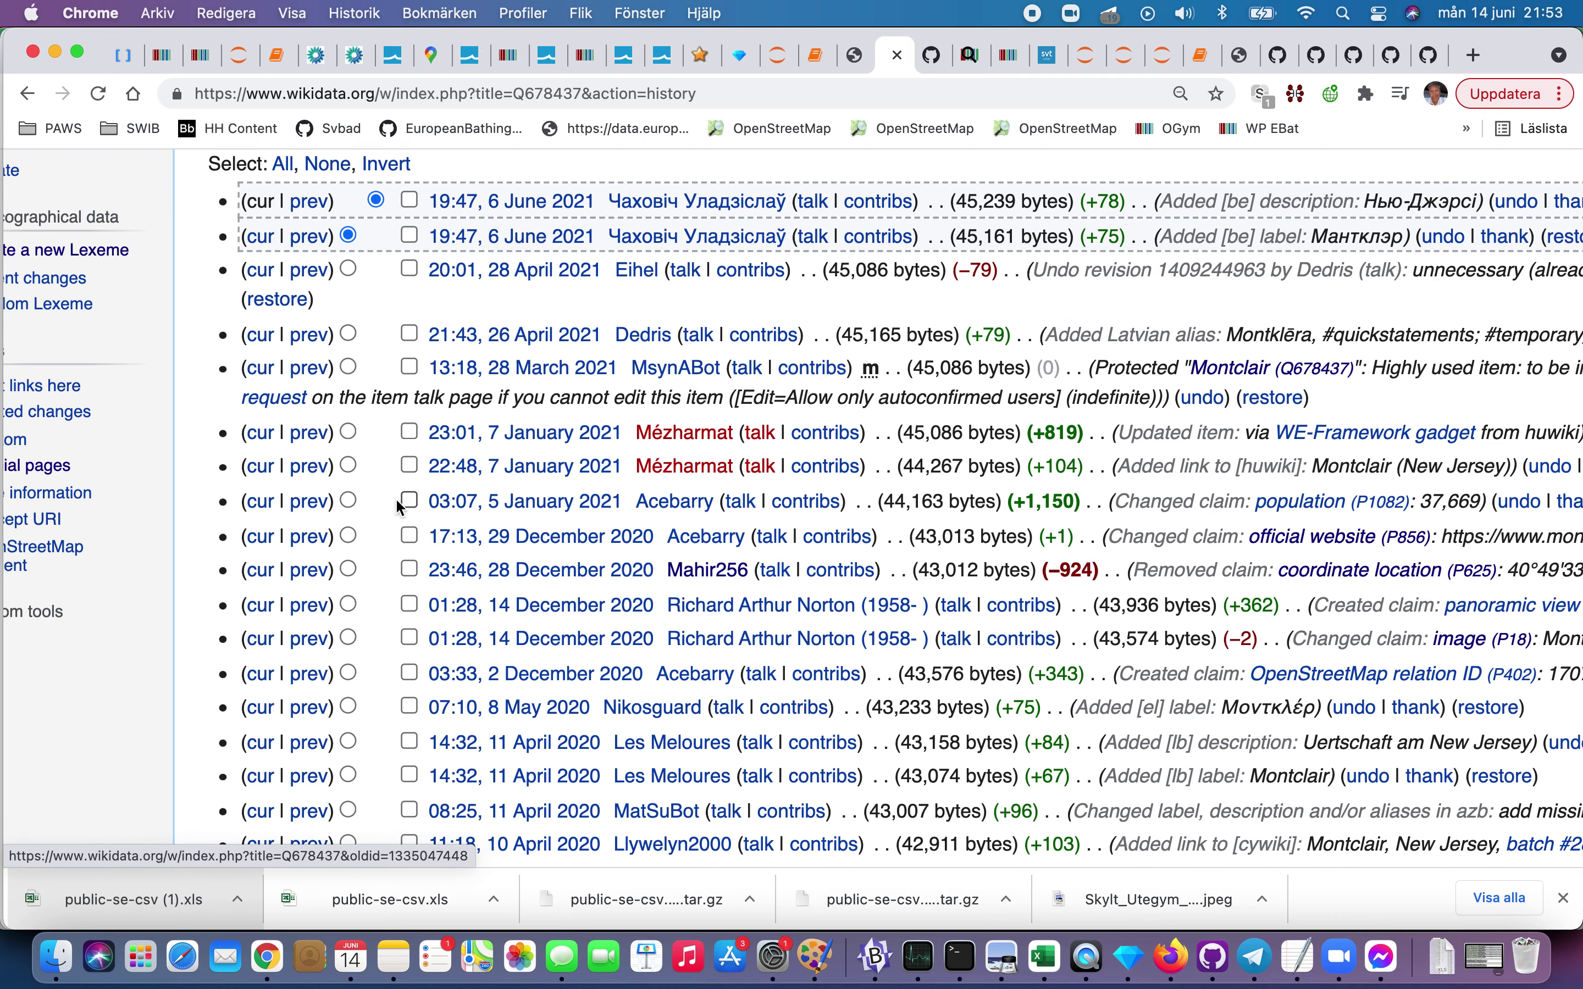
Step: Compare the Montclair revisions of 22:48, 7 January 2021 and 13:18, 28 March 2021, and examine the population changes
click(350, 464)
click(376, 368)
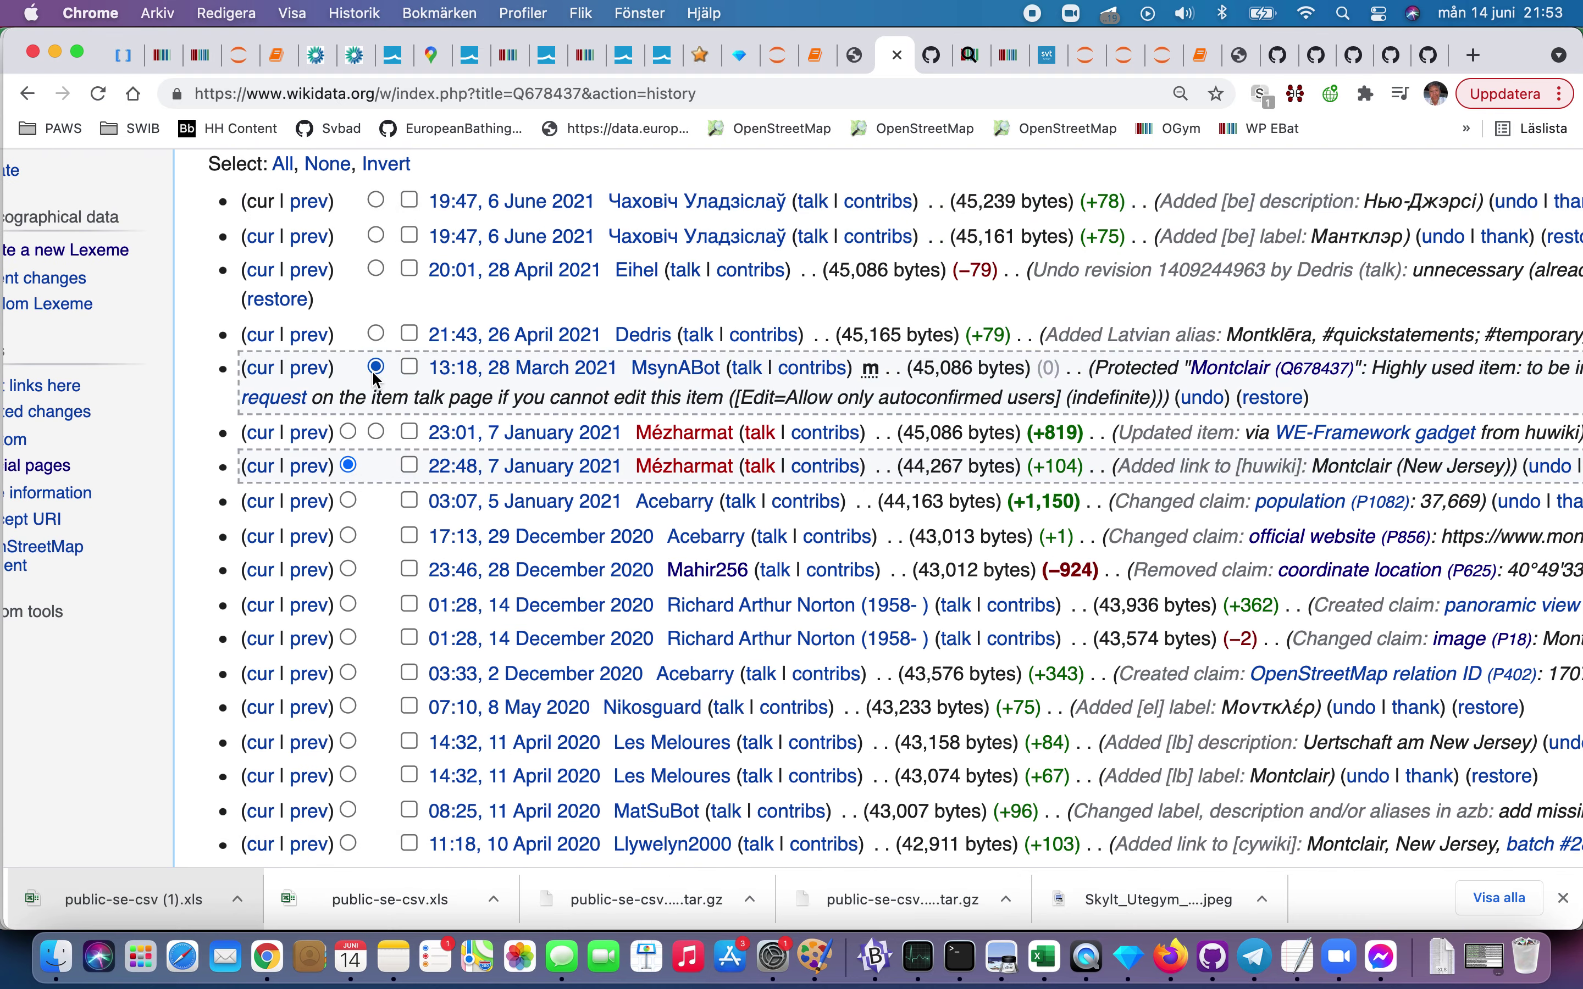
scroll(374, 388, up, 4)
click(372, 383)
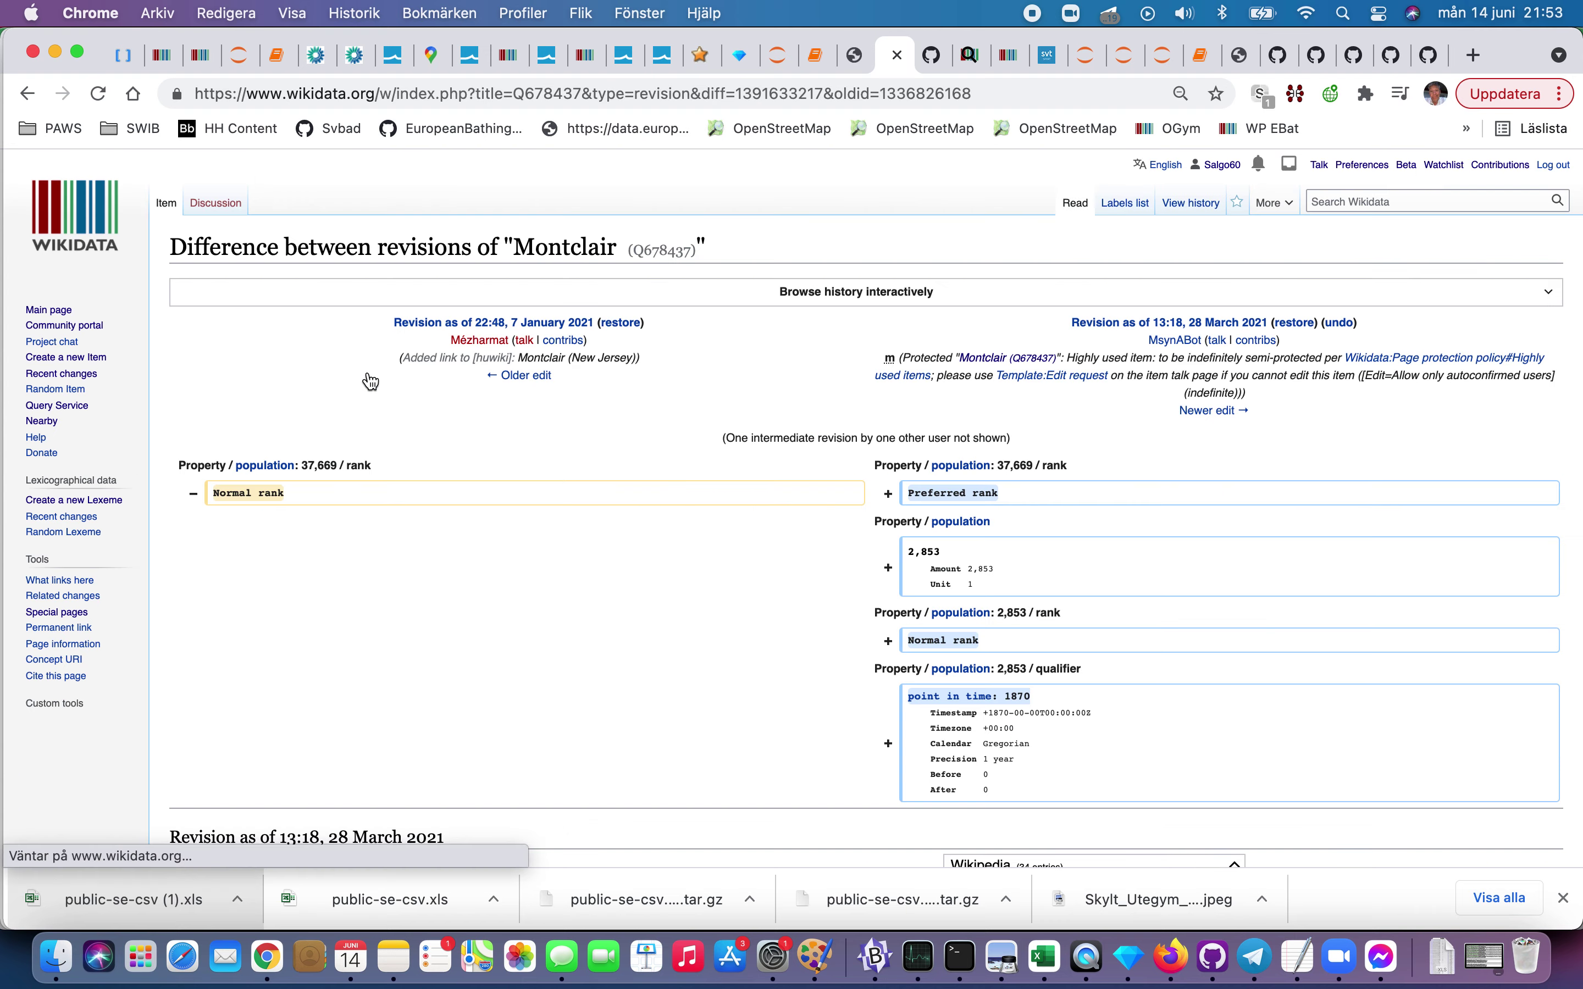
scroll(889, 435, up, 5)
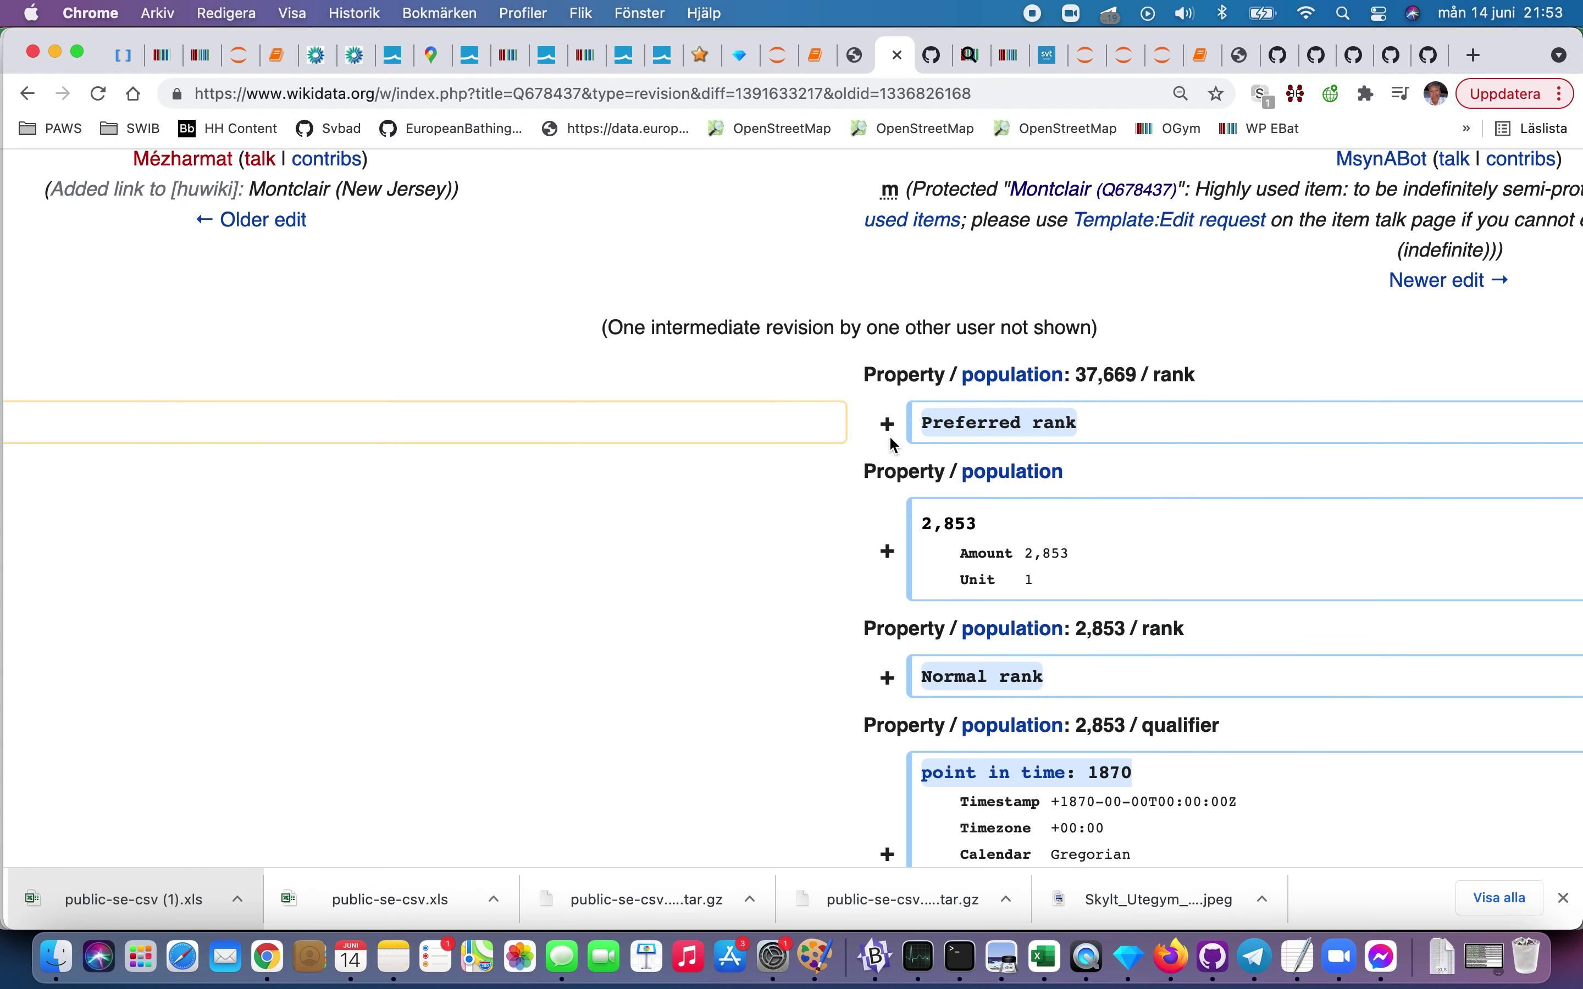
scroll(890, 438, right, 3)
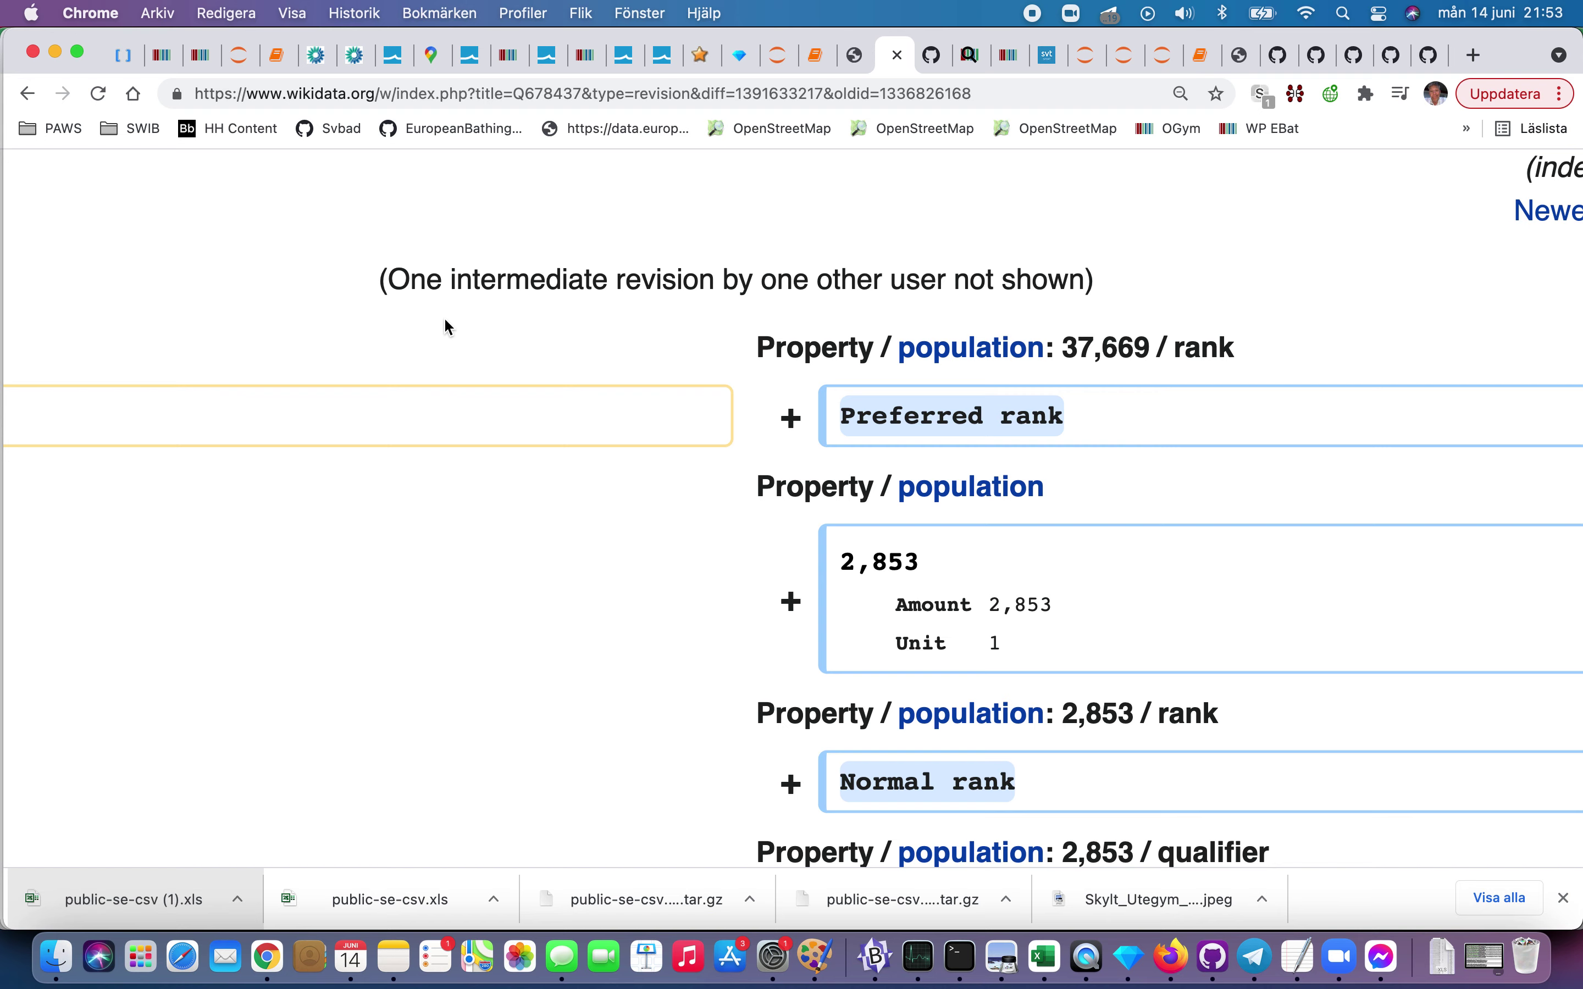
Step: Return to the Montclair item page and expand the references of its country statement
click(27, 94)
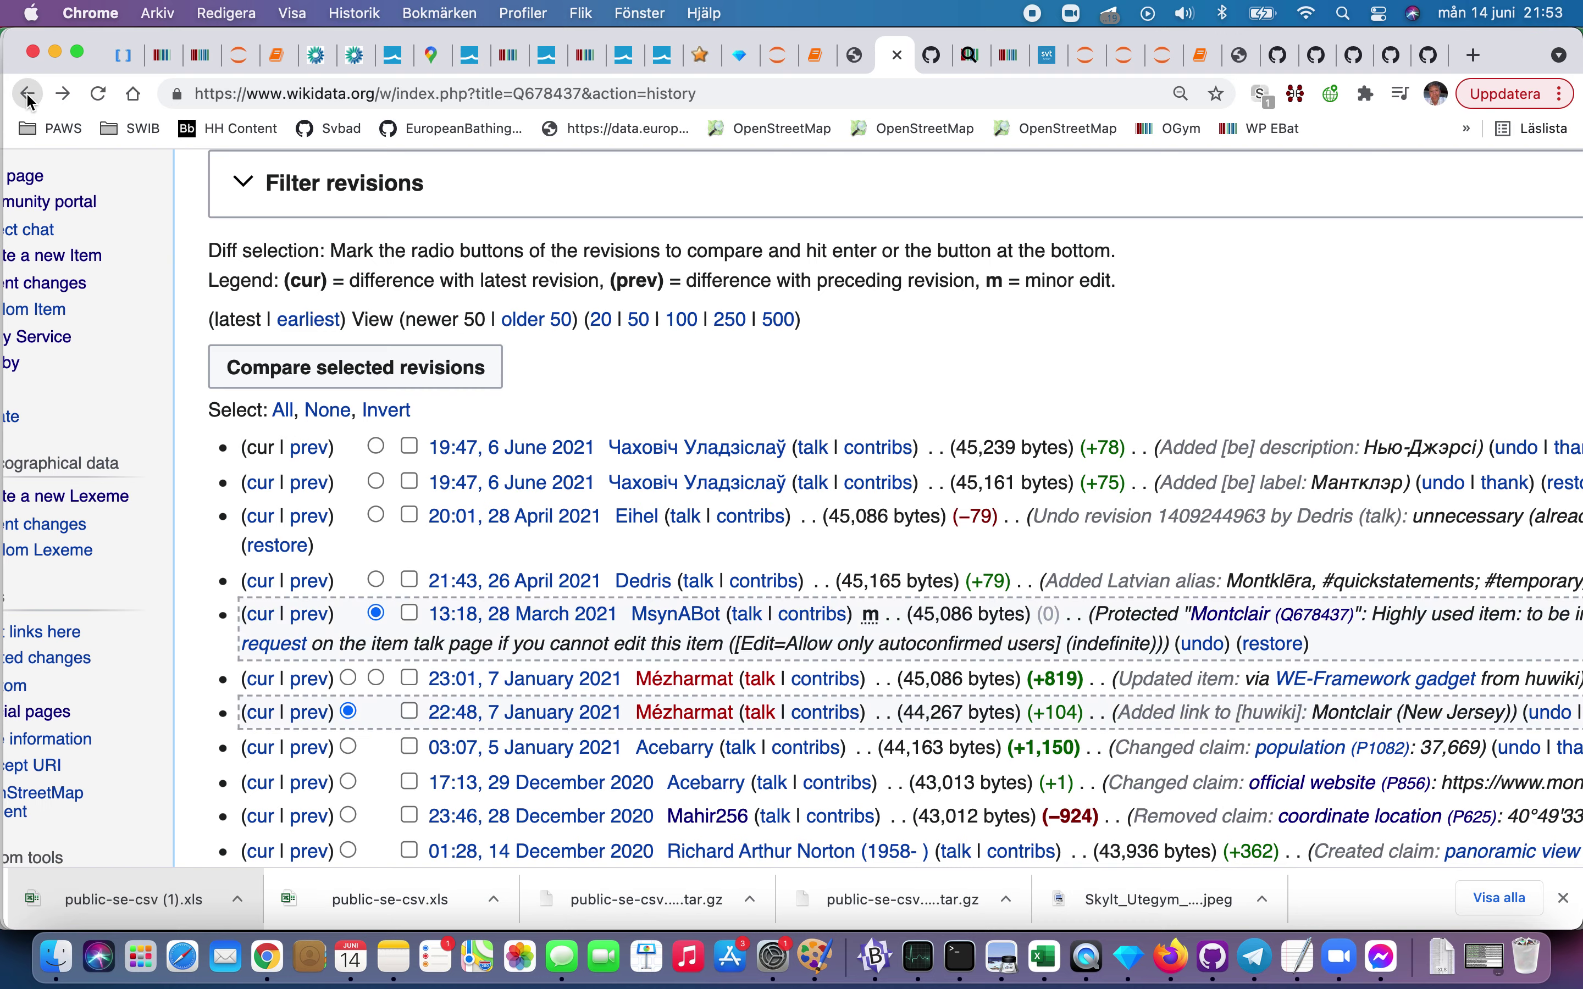
click(28, 94)
scroll(381, 381, down, 15)
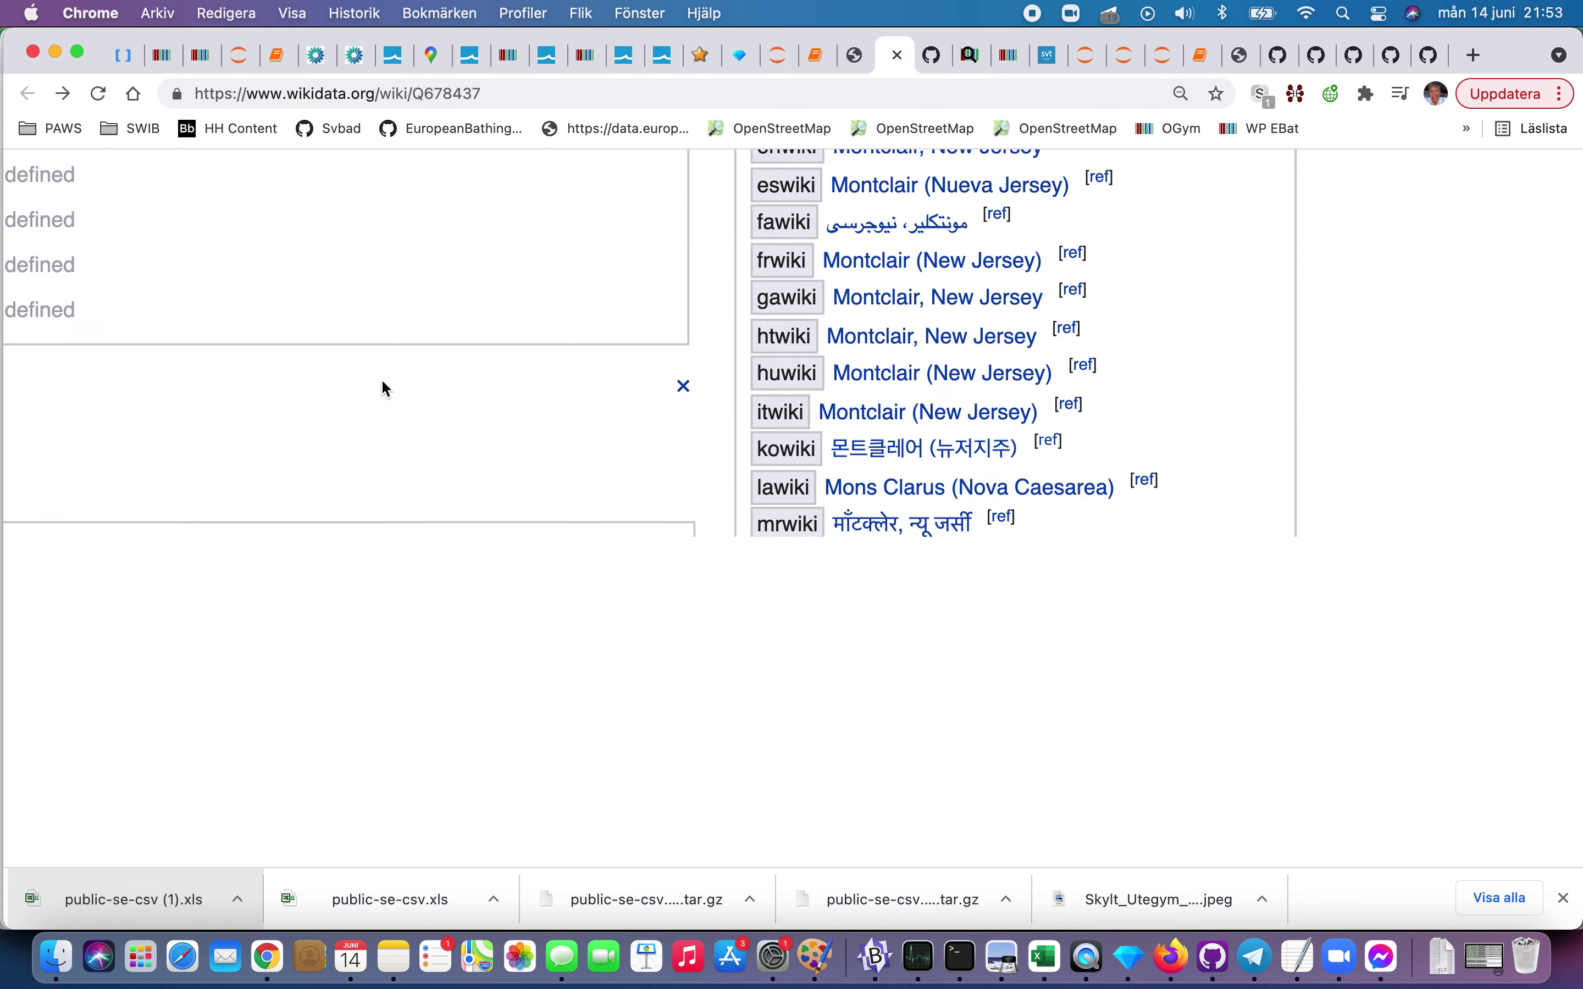
scroll(386, 388, down, 15)
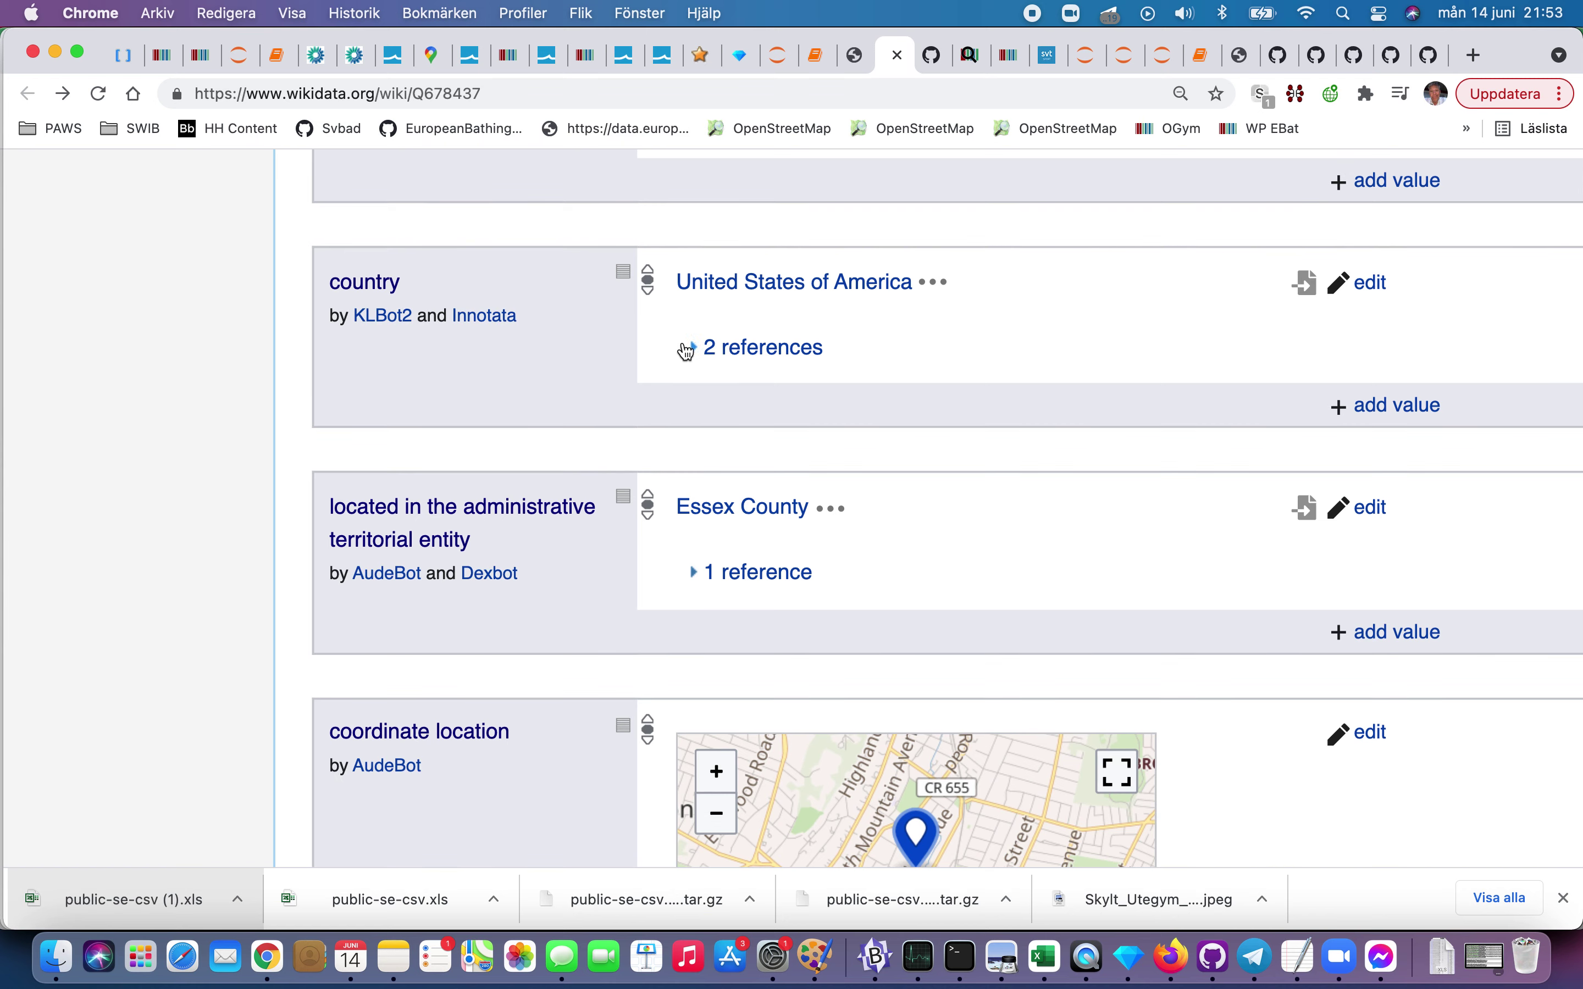
click(692, 349)
scroll(690, 350, right, 3)
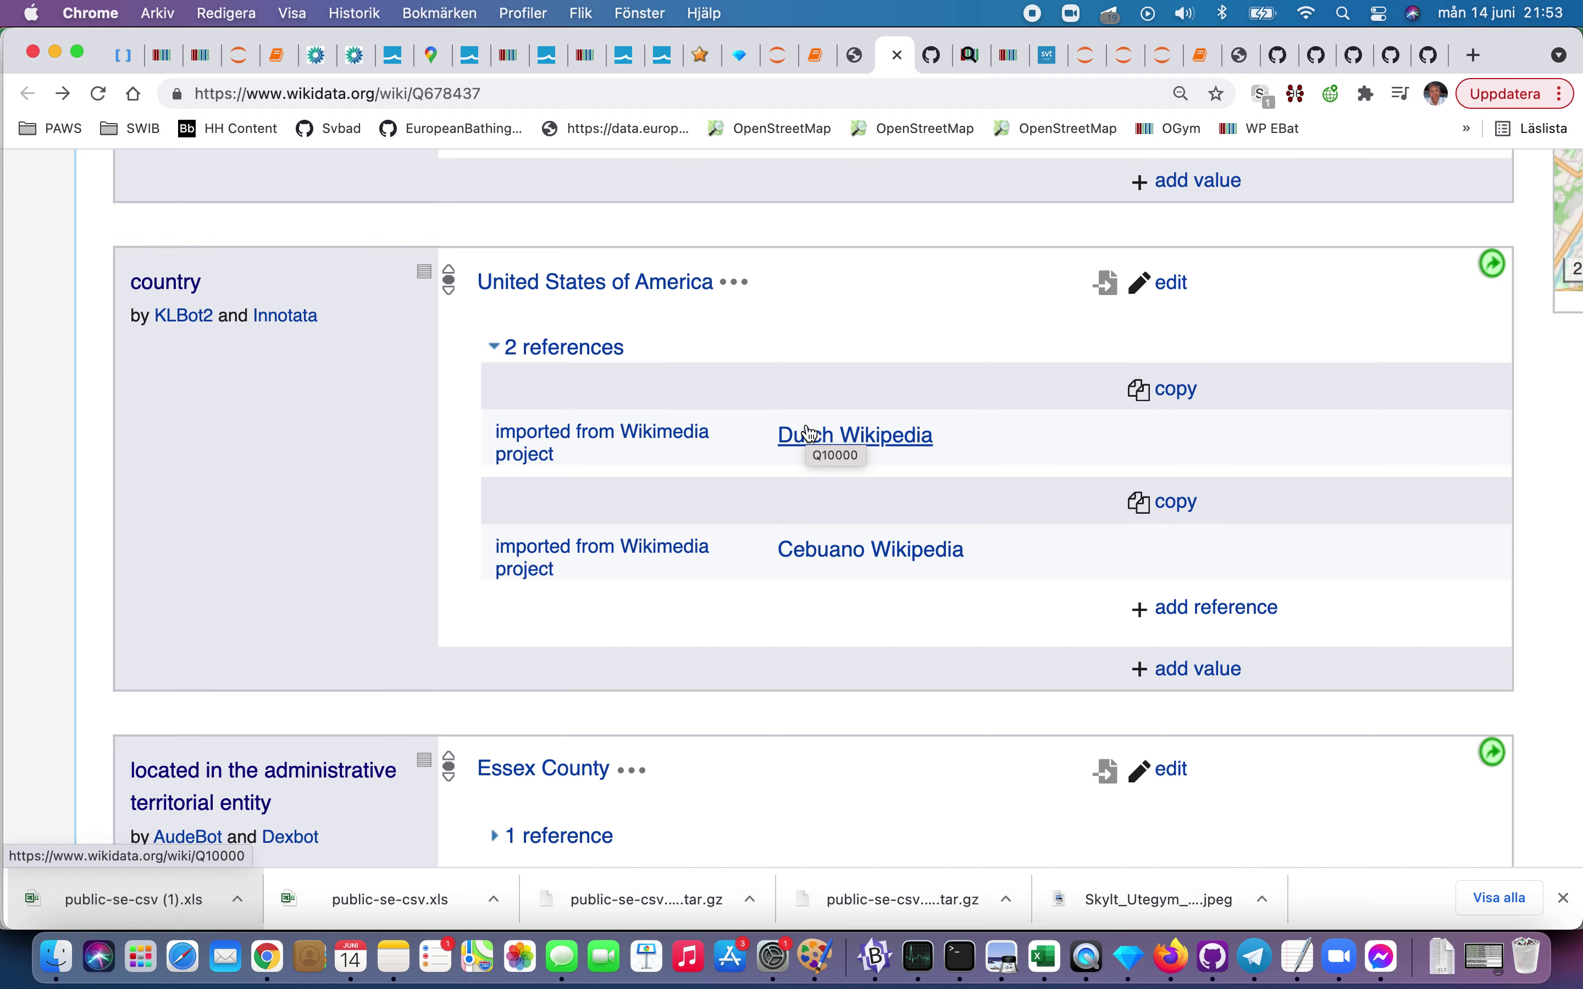
Step: Expand the reference for the Essex County location statement and review the statements down to twinned administrative body
scroll(811, 433, down, 10)
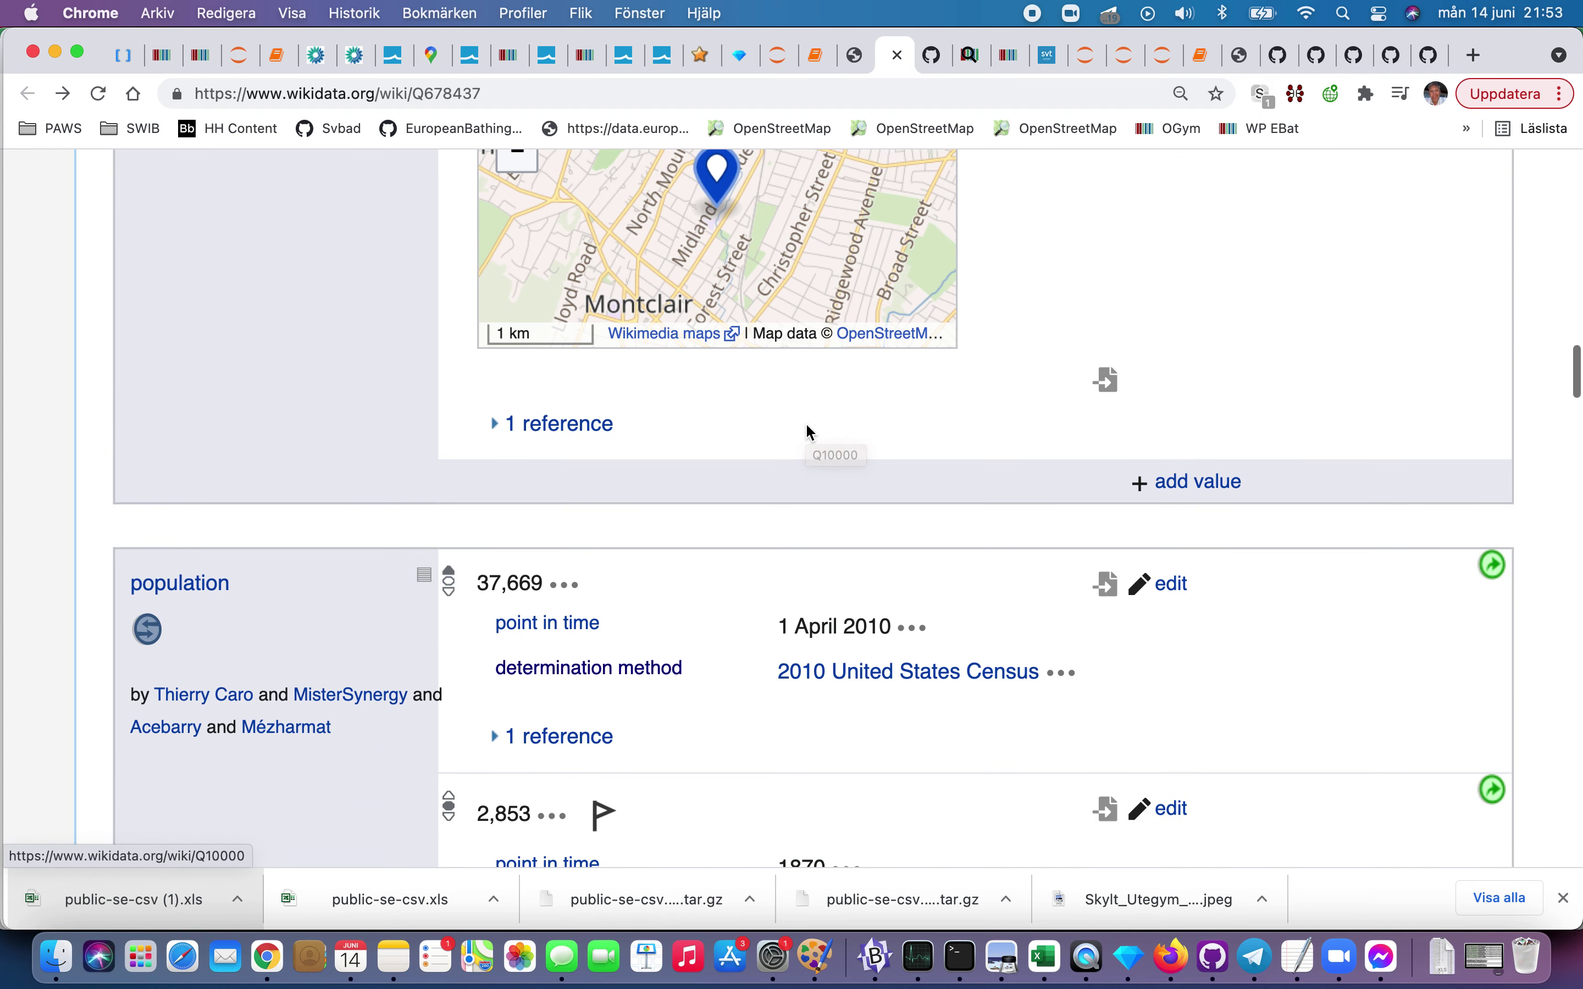
scroll(811, 433, up, 4)
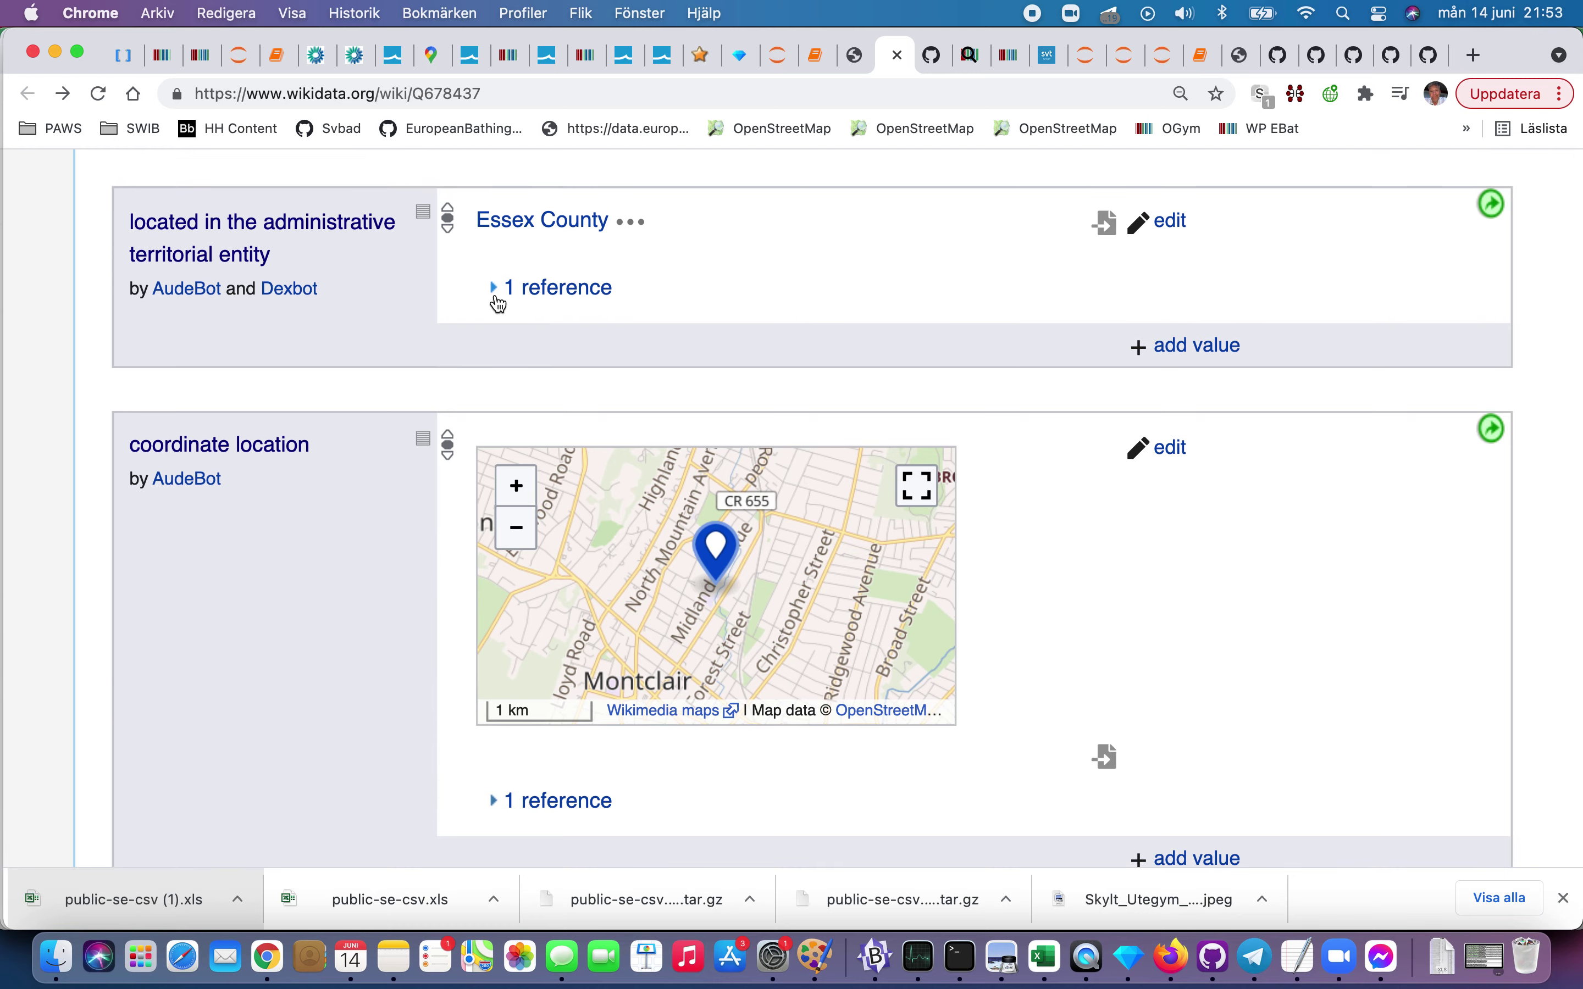
click(496, 293)
scroll(495, 302, down, 10)
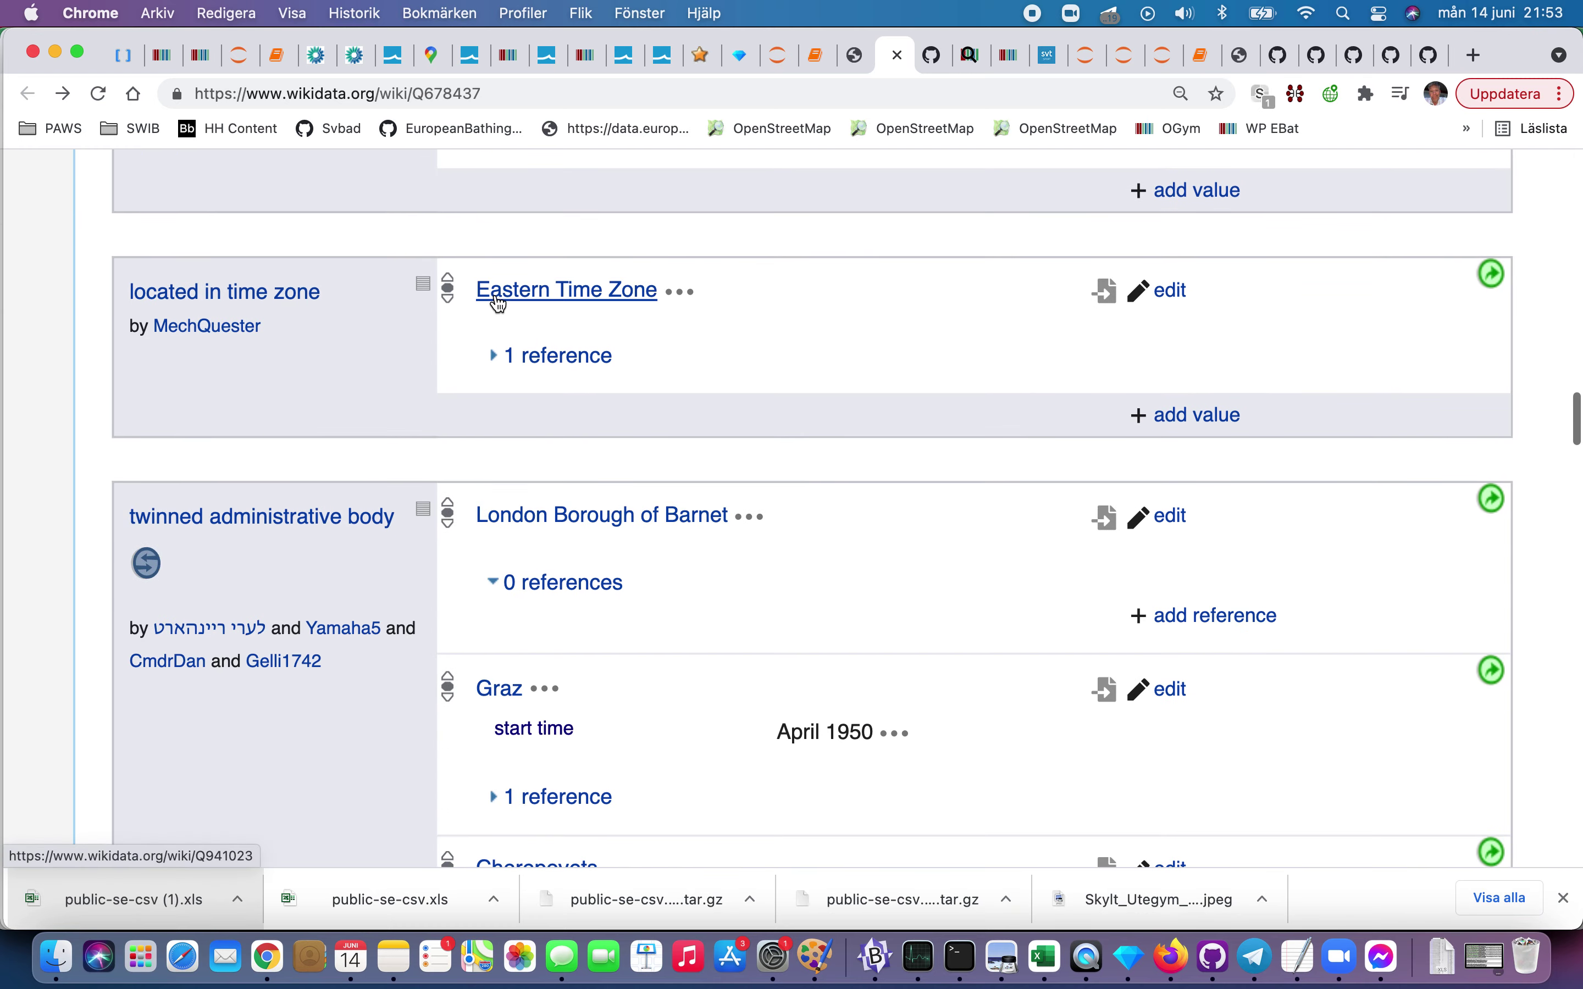
scroll(498, 303, down, 5)
scroll(499, 301, down, 3)
scroll(496, 303, up, 8)
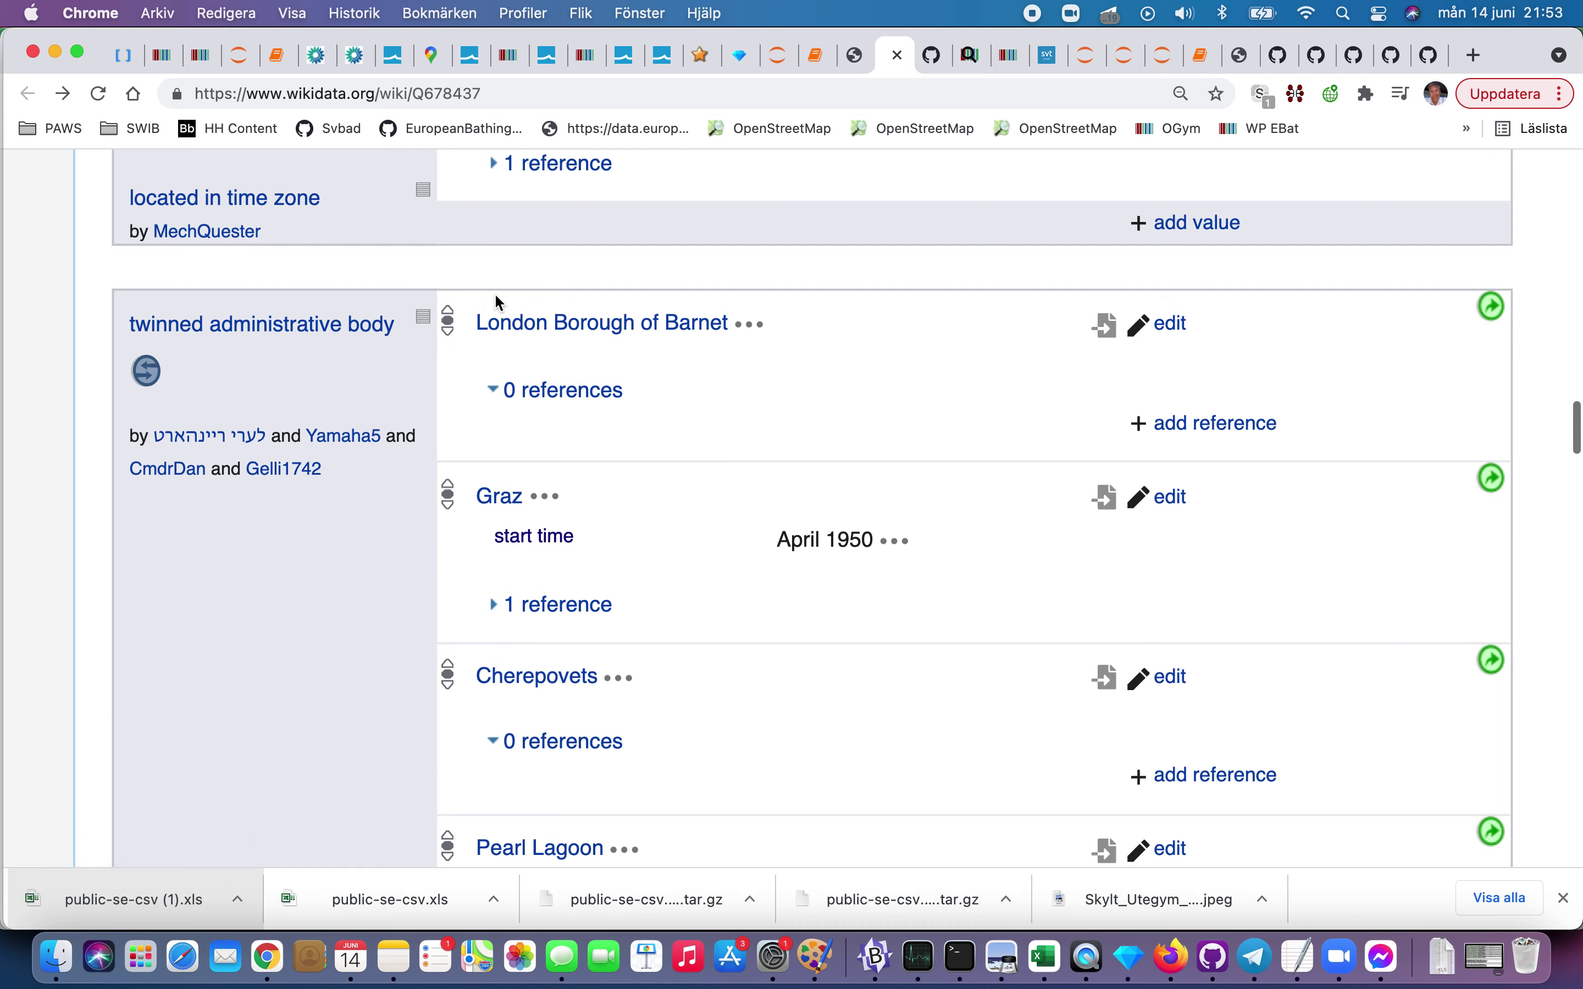
Step: Expand the reference of the Graz twinned administrative body statement and examine its reference URL and start time
click(495, 605)
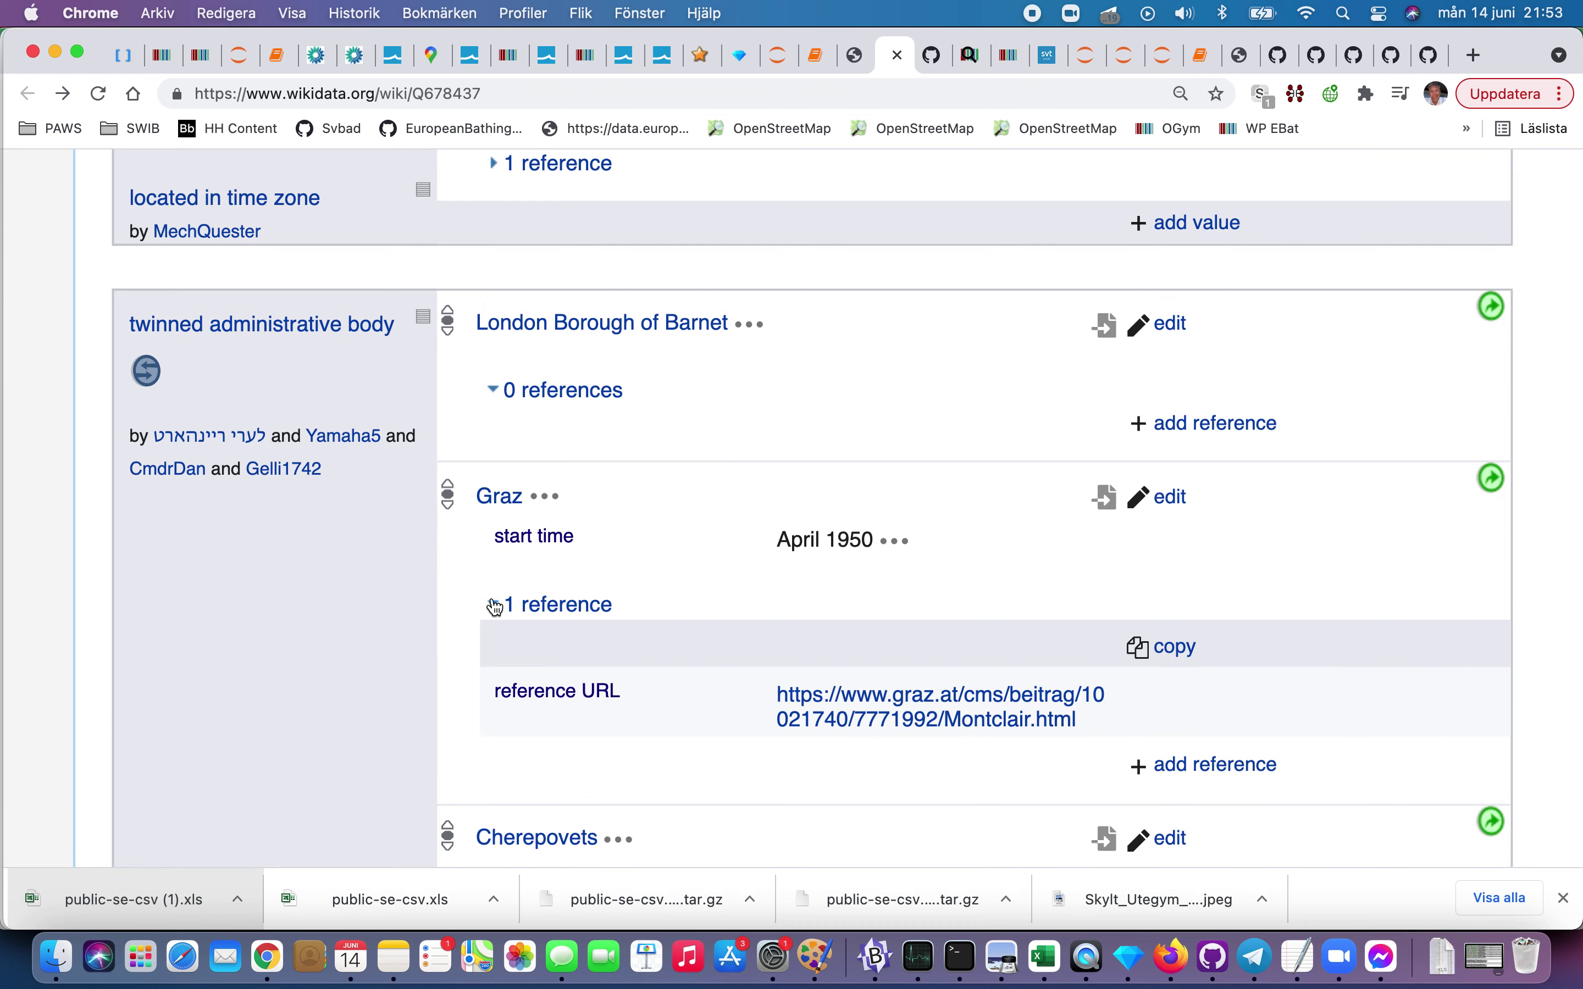
scroll(495, 608, down, 1)
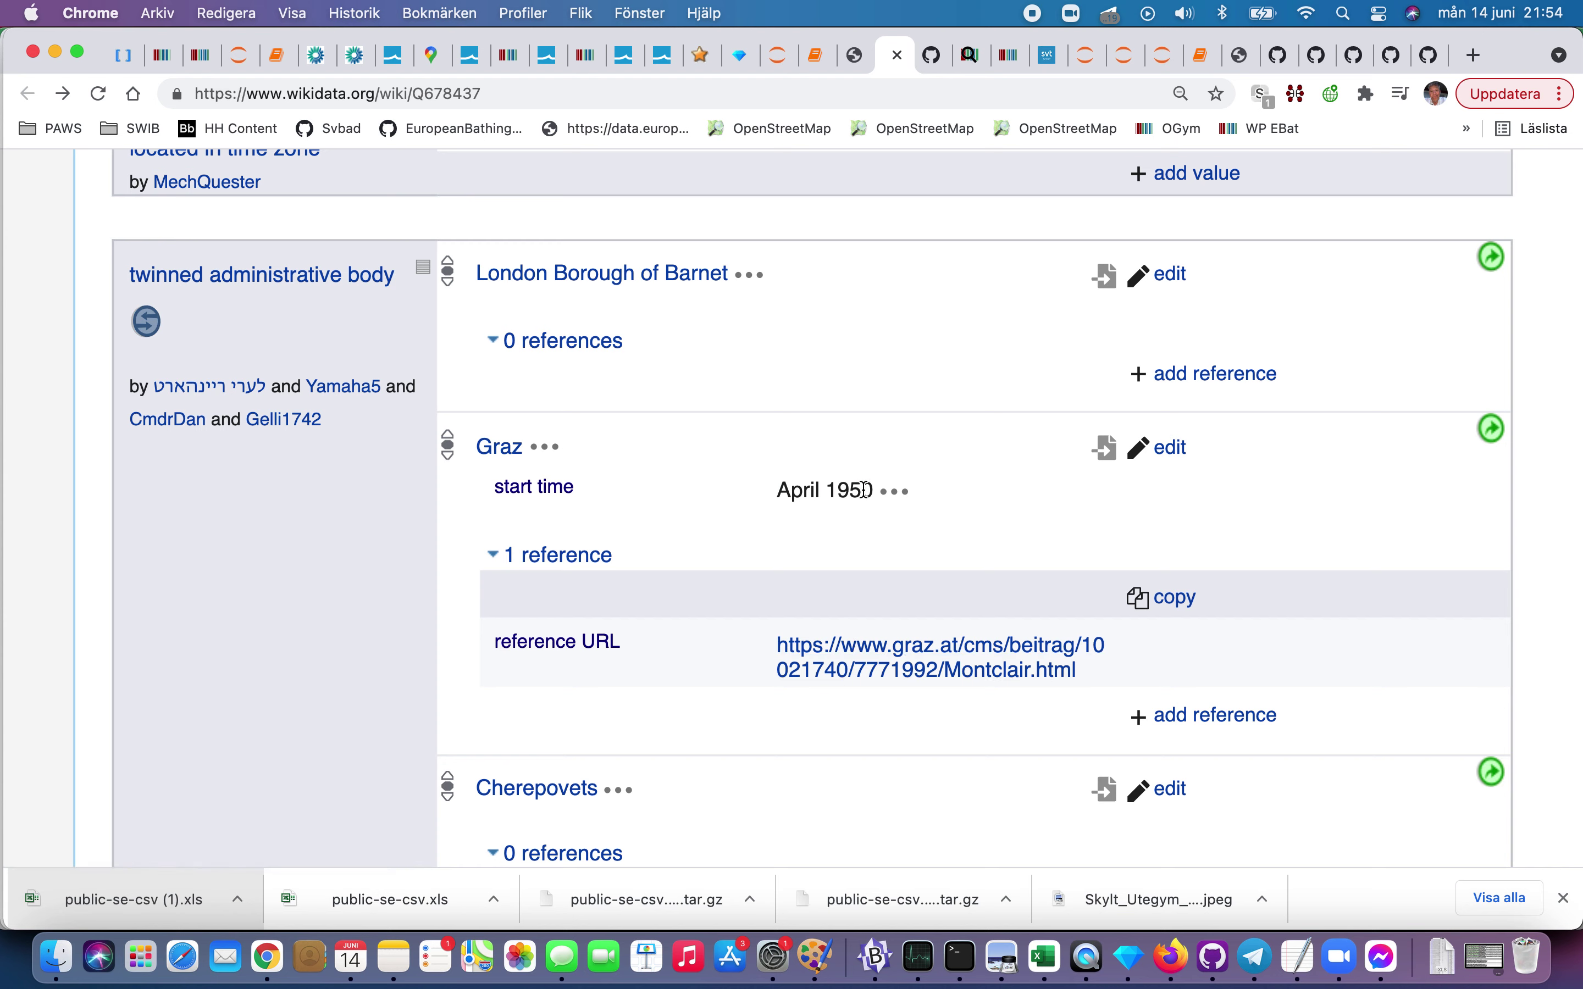
Step: Open Montclair's official website statement for editing and display its available rank options
scroll(865, 489, up, 15)
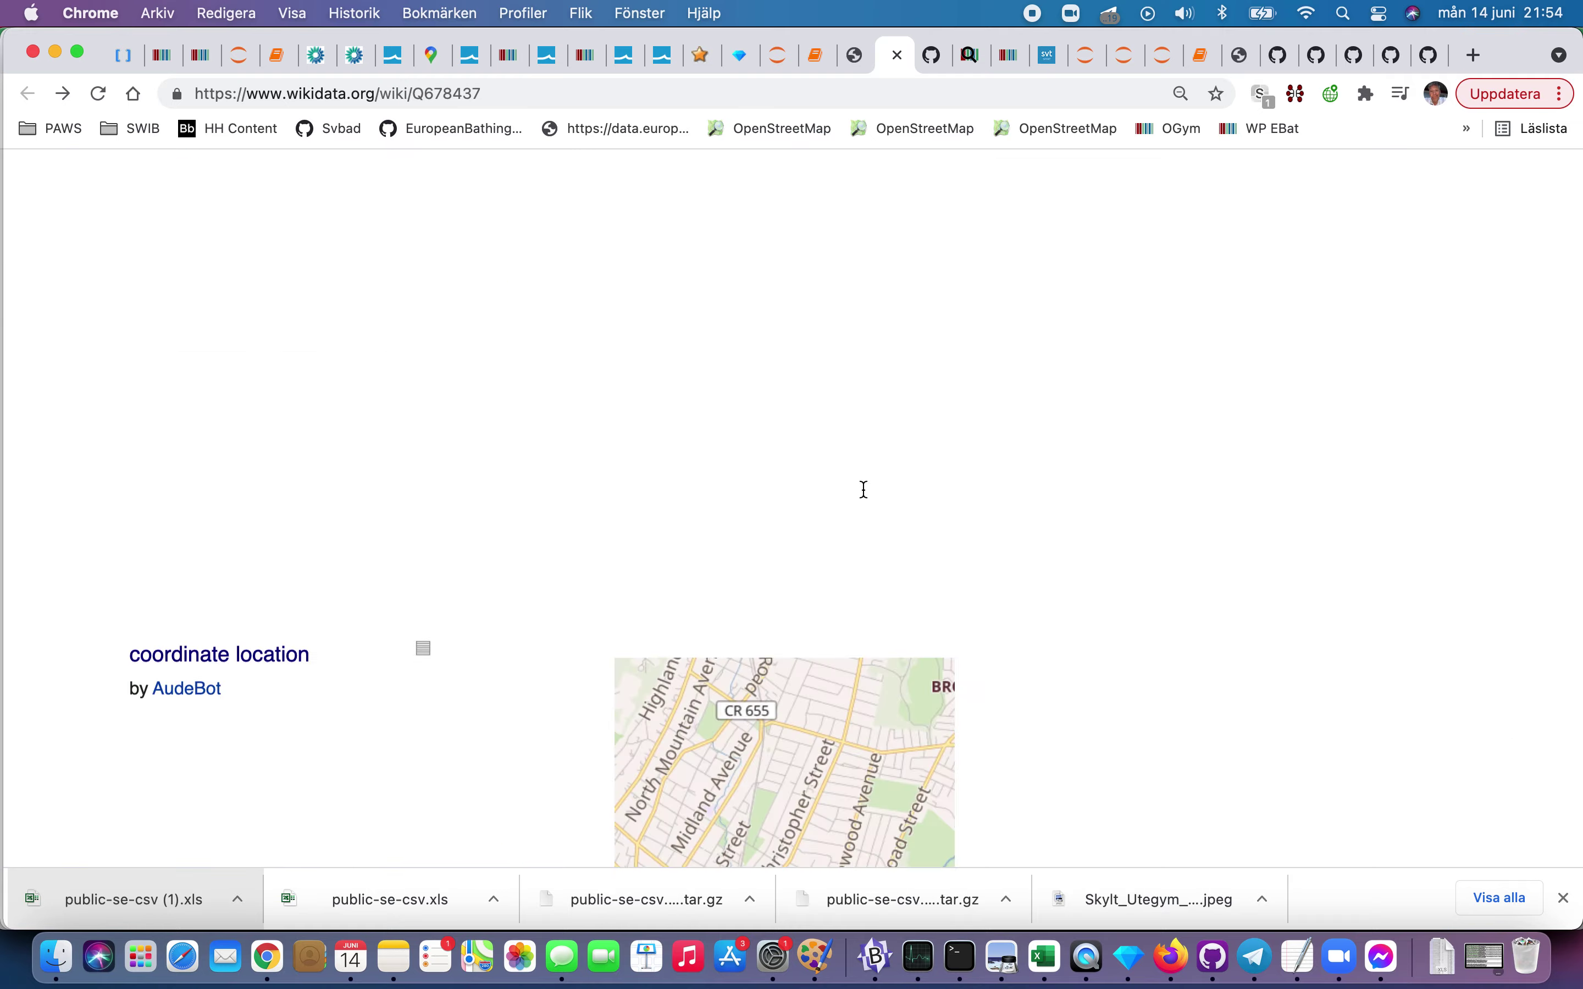
scroll(864, 489, up, 20)
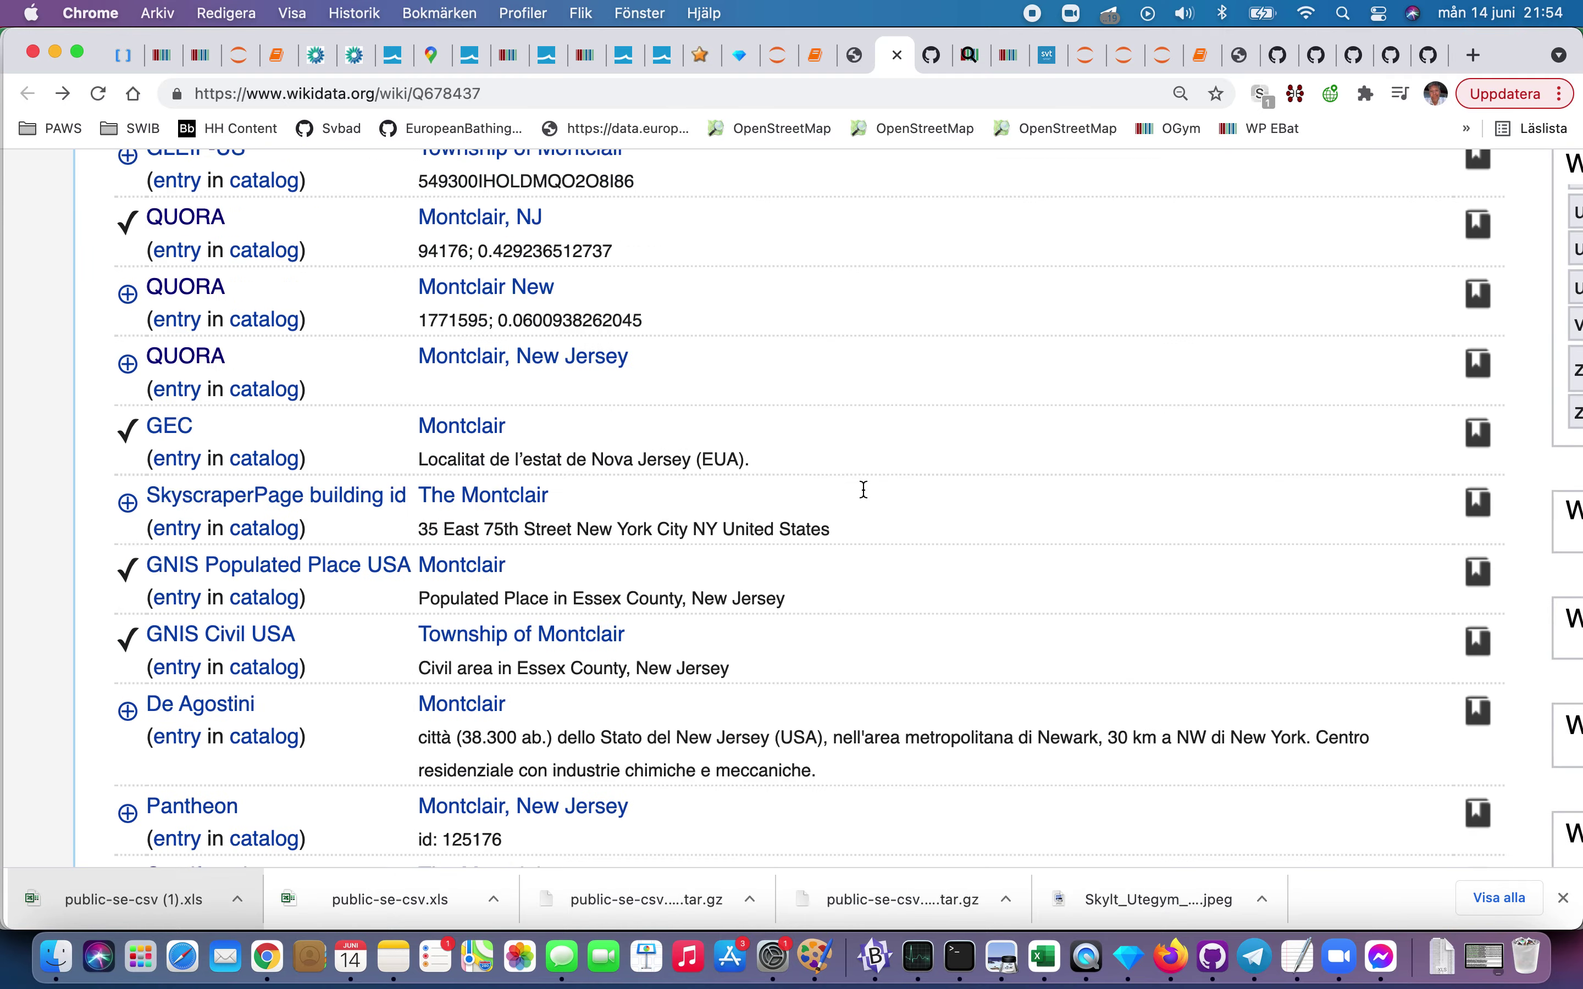
scroll(863, 489, down, 20)
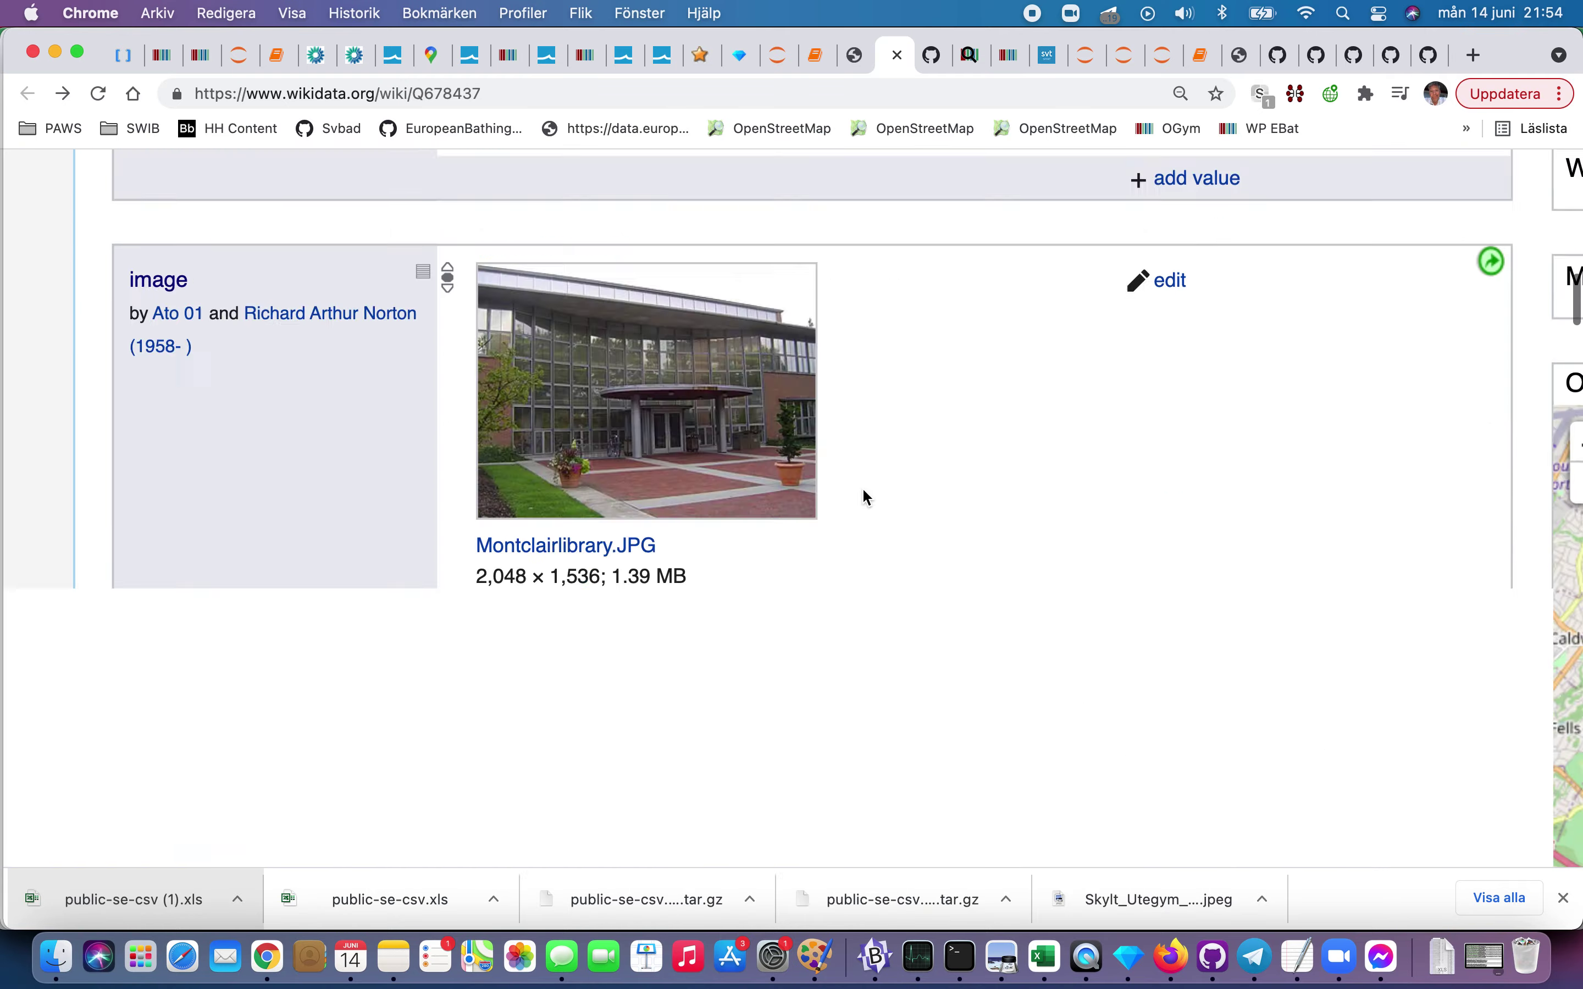
scroll(864, 492, down, 20)
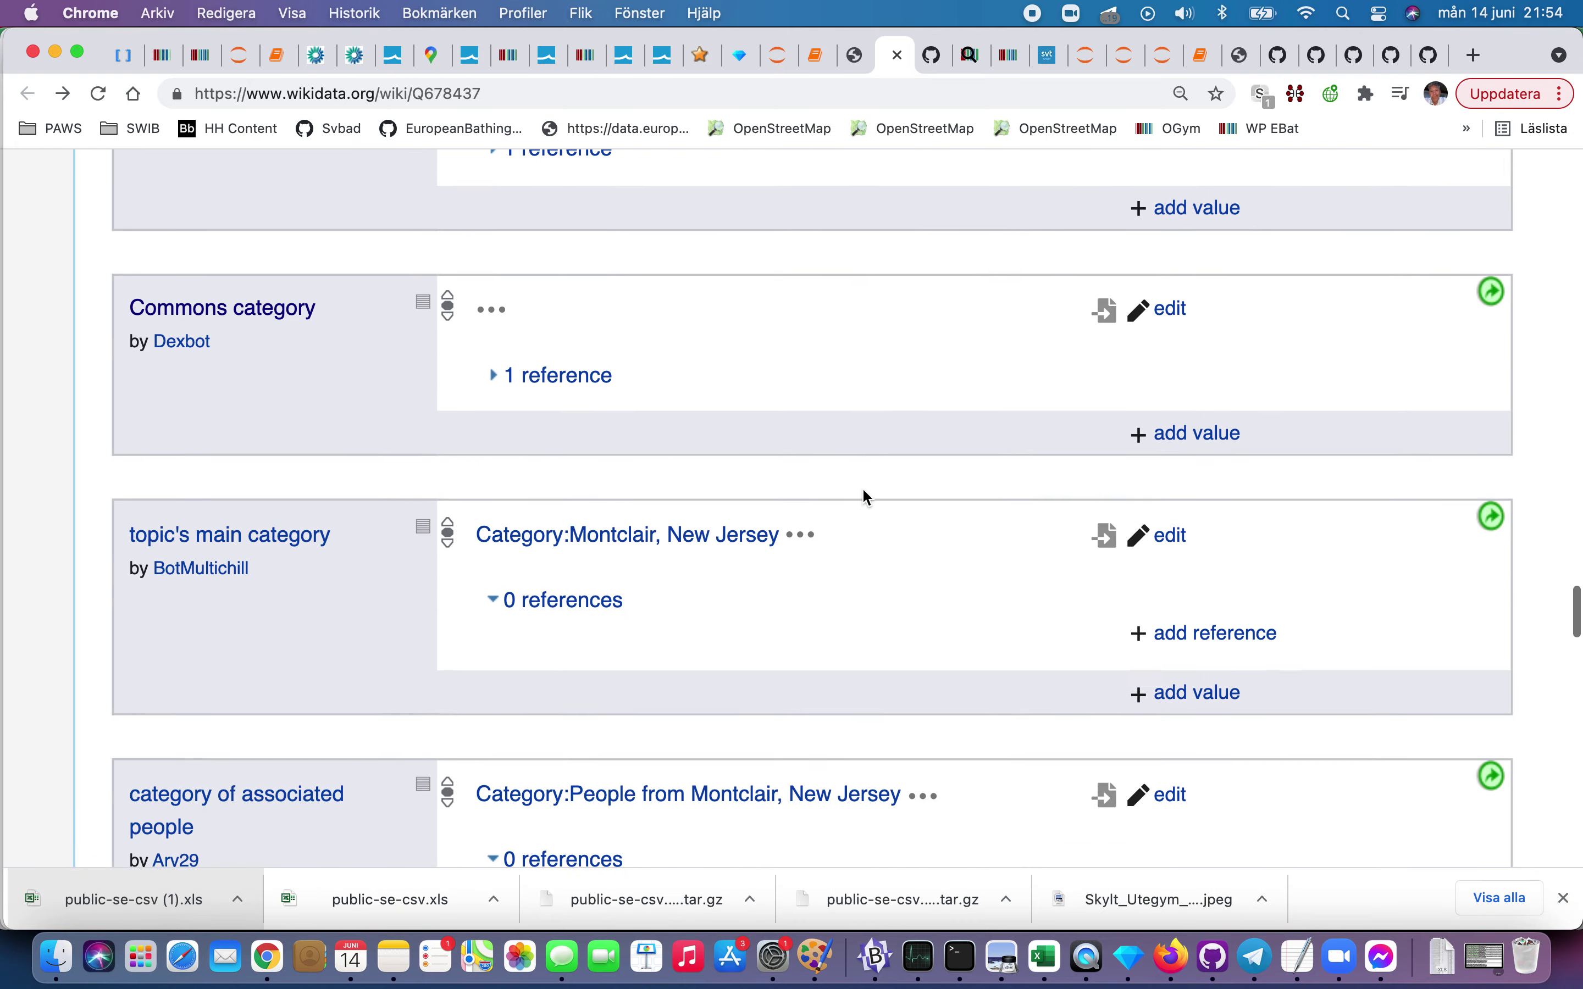
scroll(864, 497, down, 3)
scroll(864, 497, up, 20)
scroll(862, 487, up, 9)
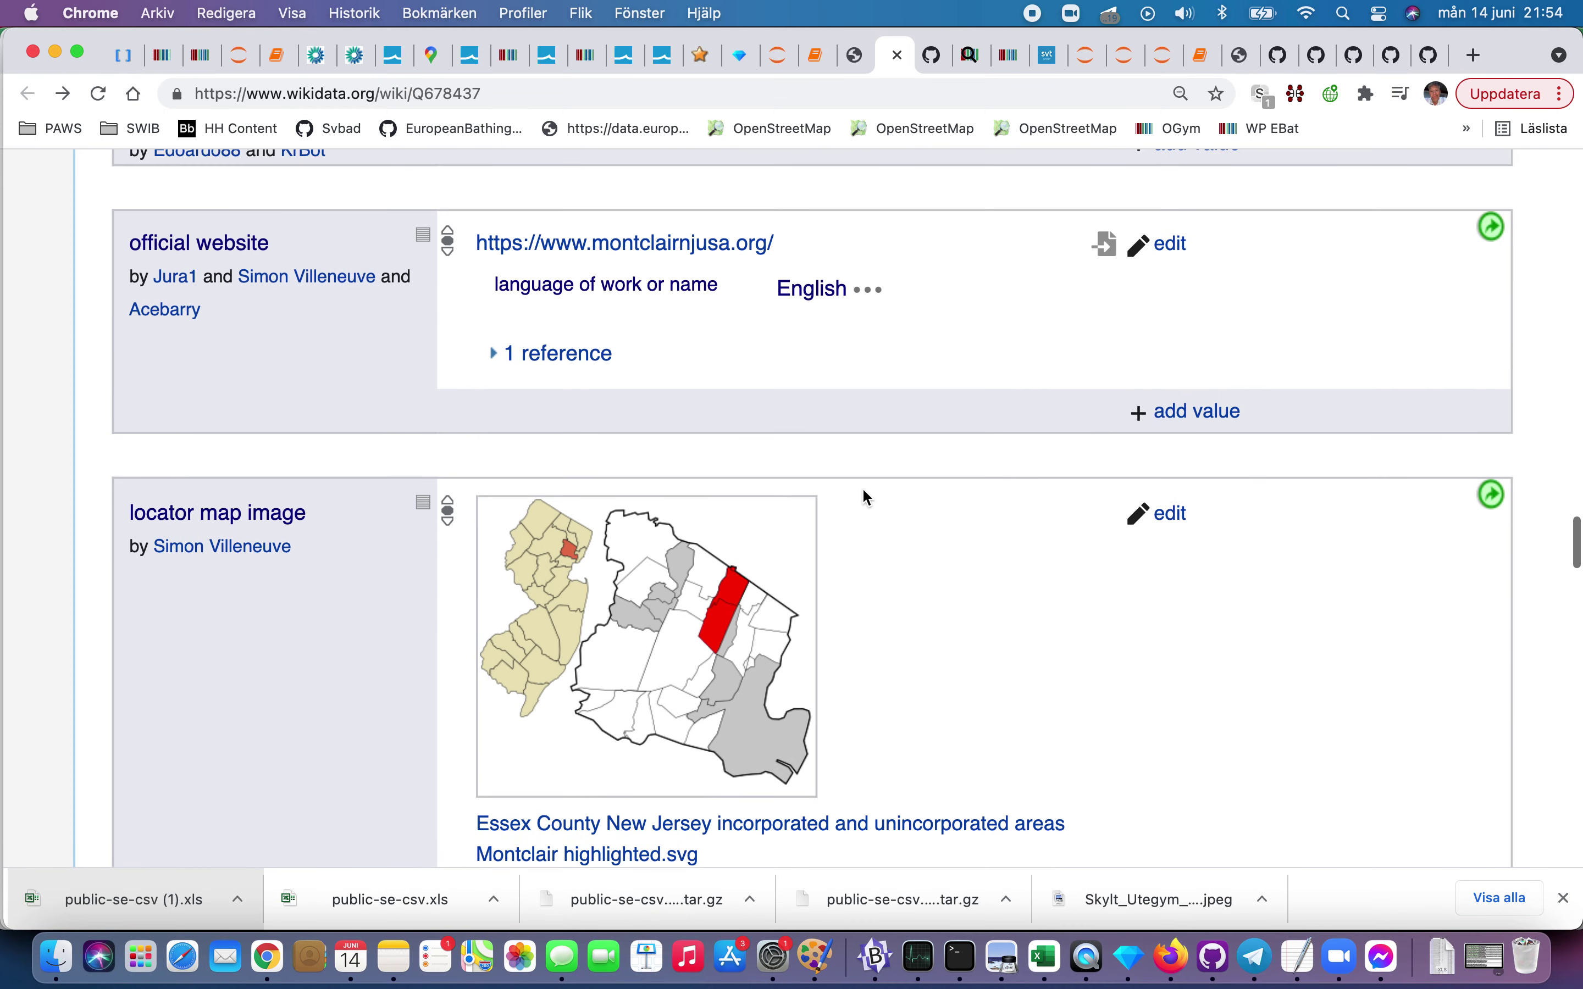
click(1139, 543)
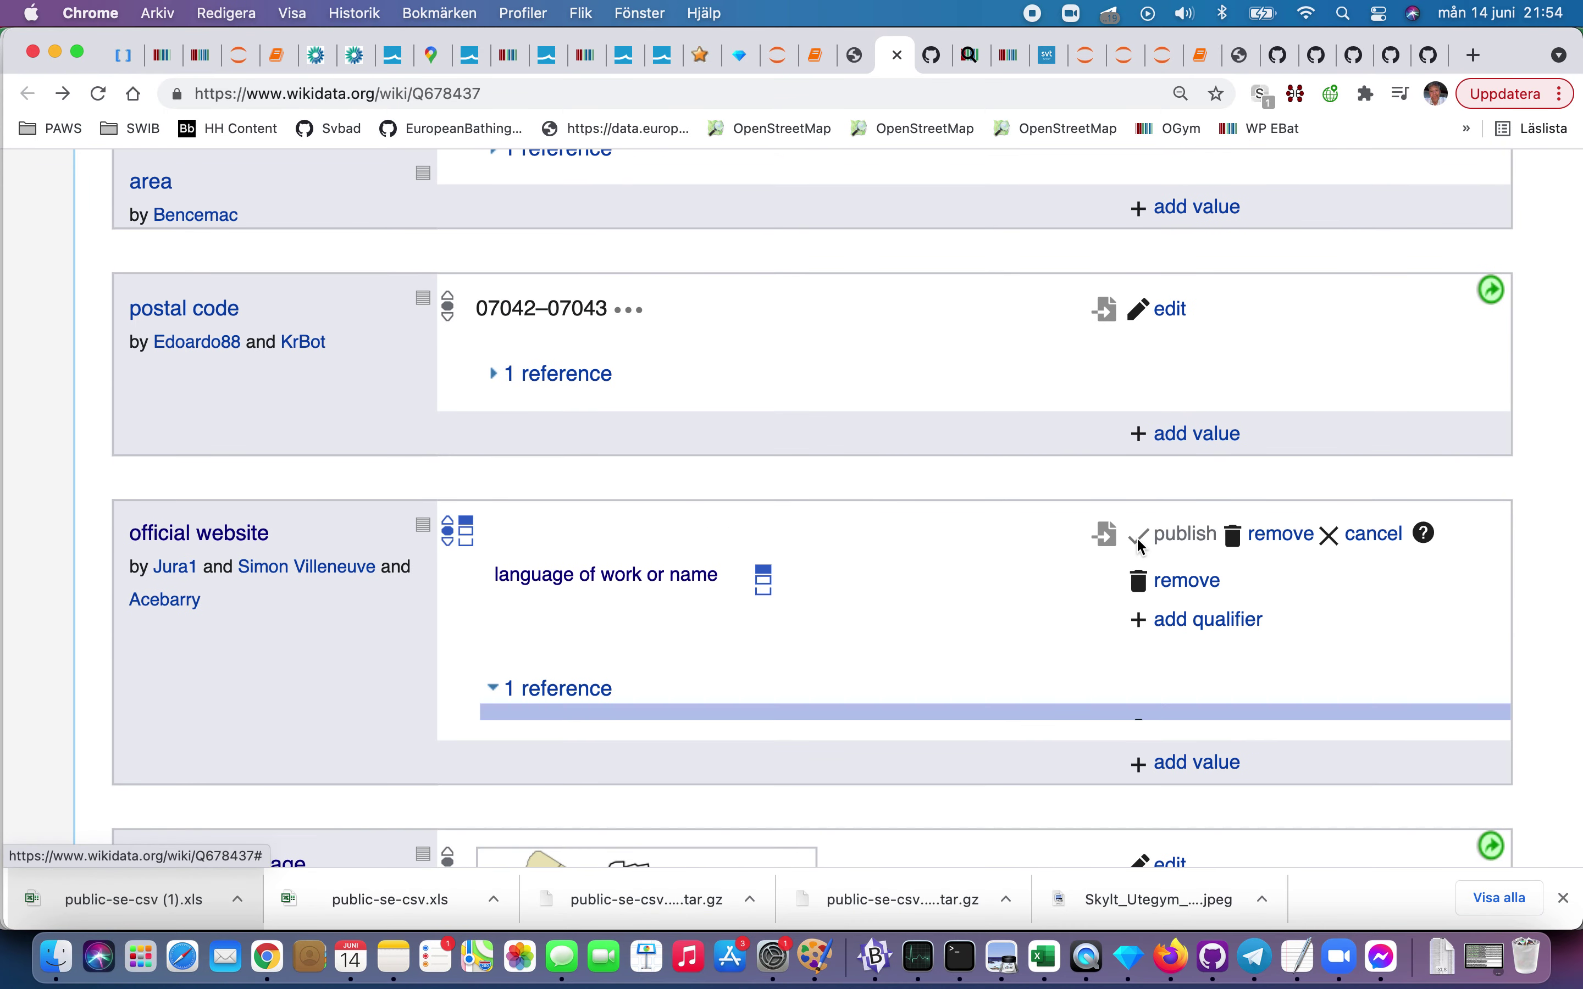
click(449, 539)
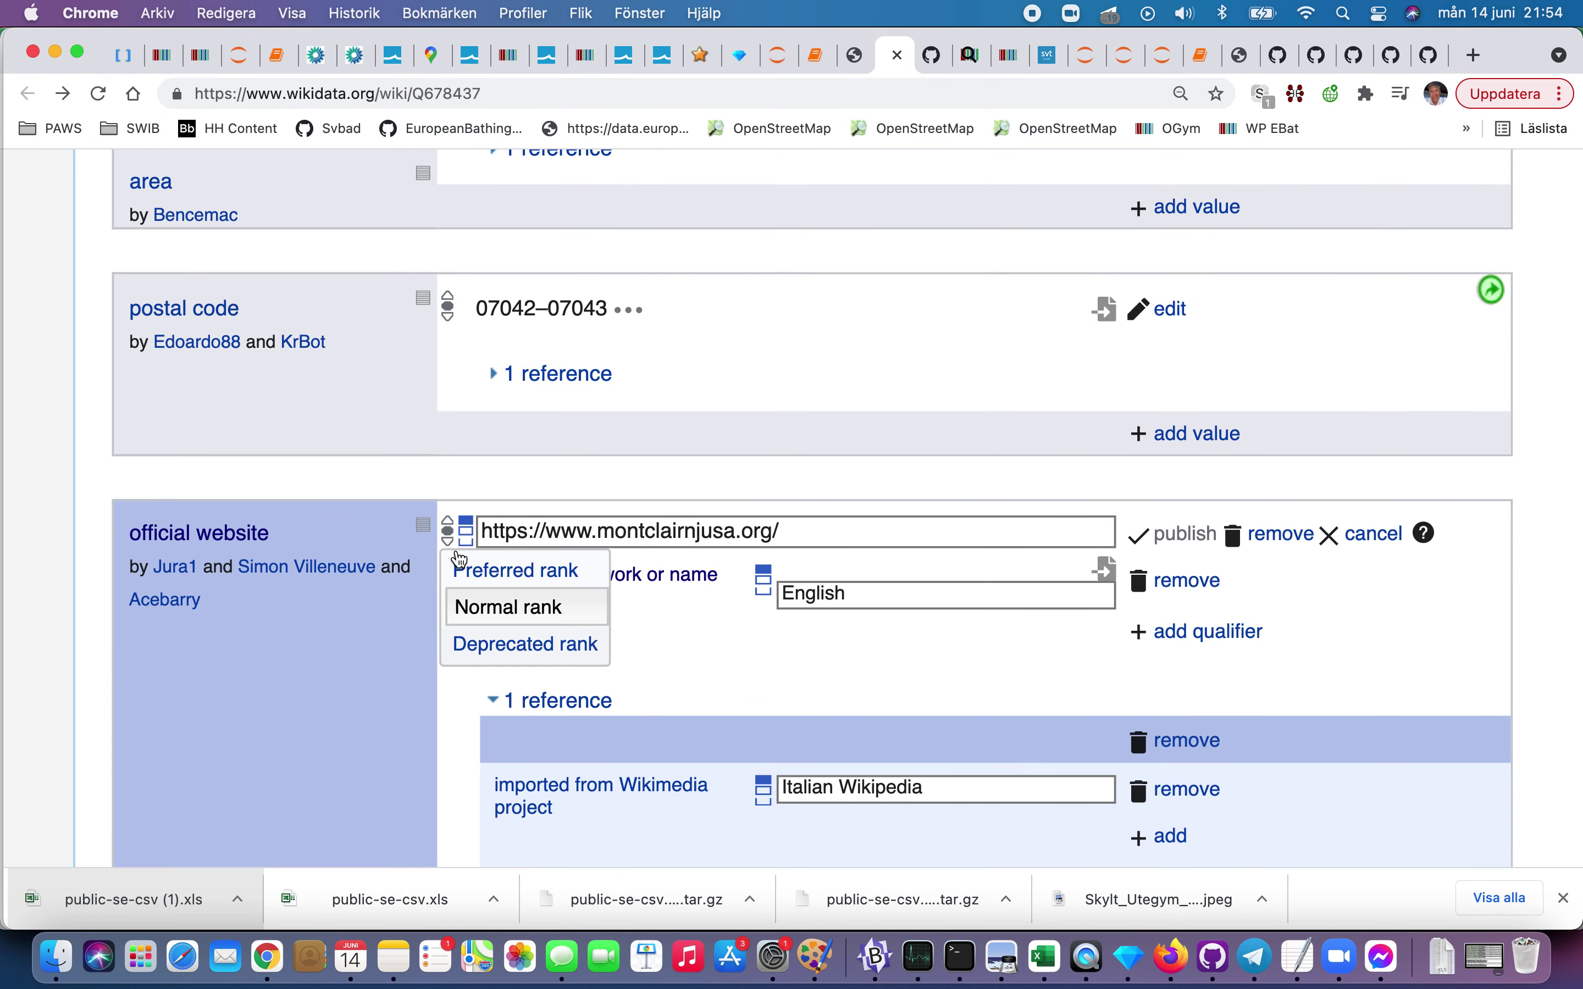